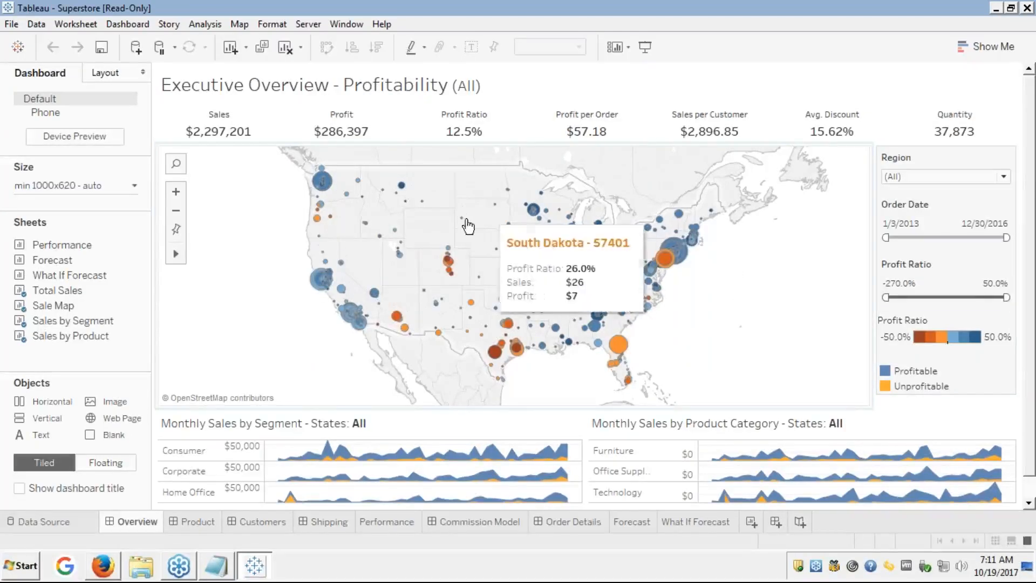
- Open the worksheet behind the profitability map on the Overview dashboard
mouse_move(319, 280)
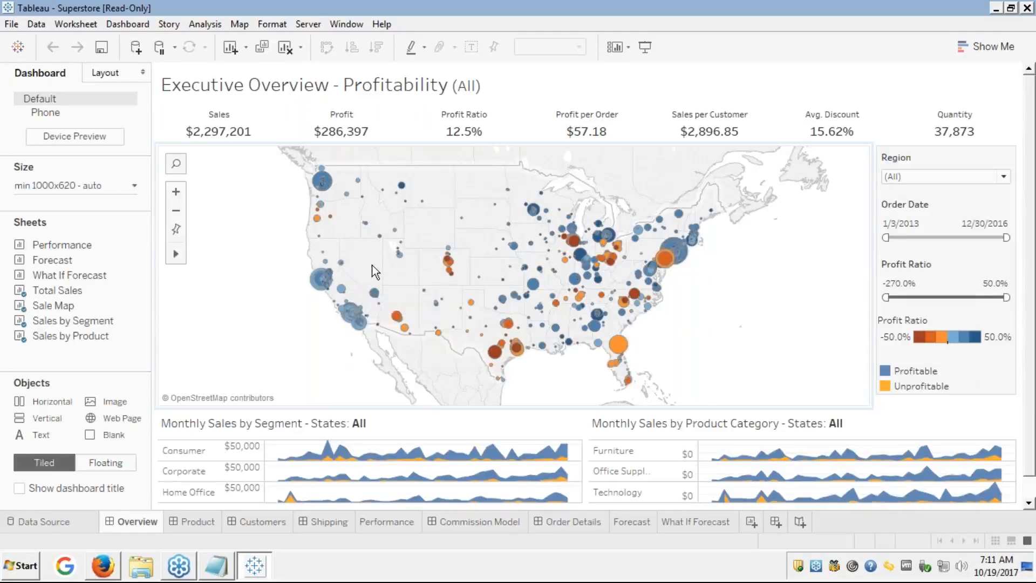
mouse_move(397, 318)
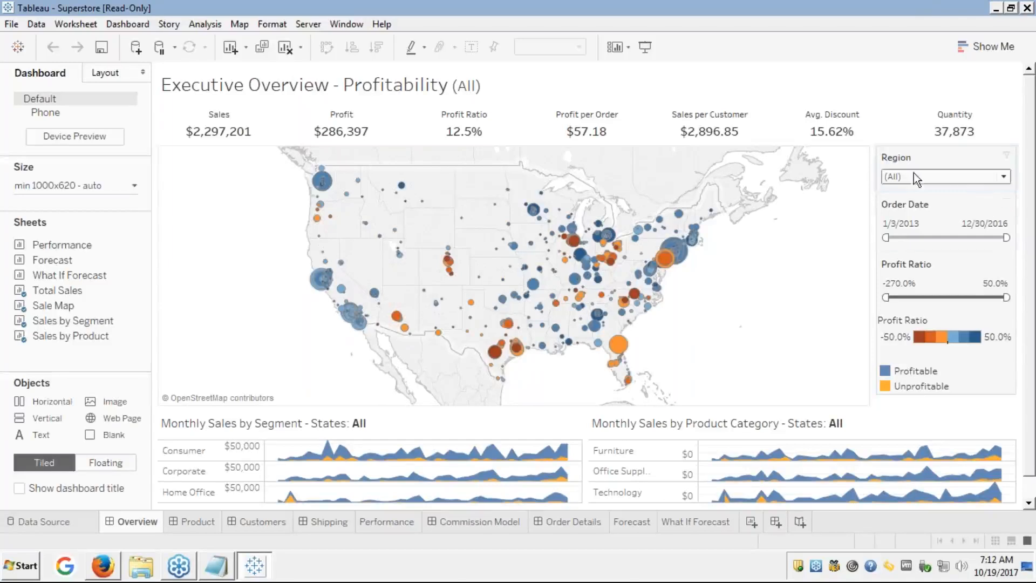
click(846, 193)
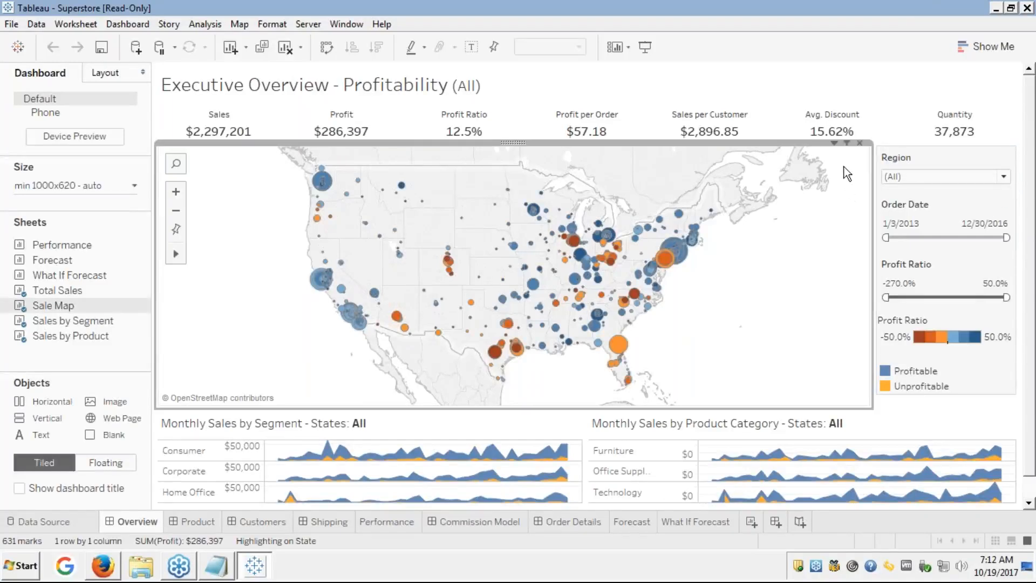
click(834, 144)
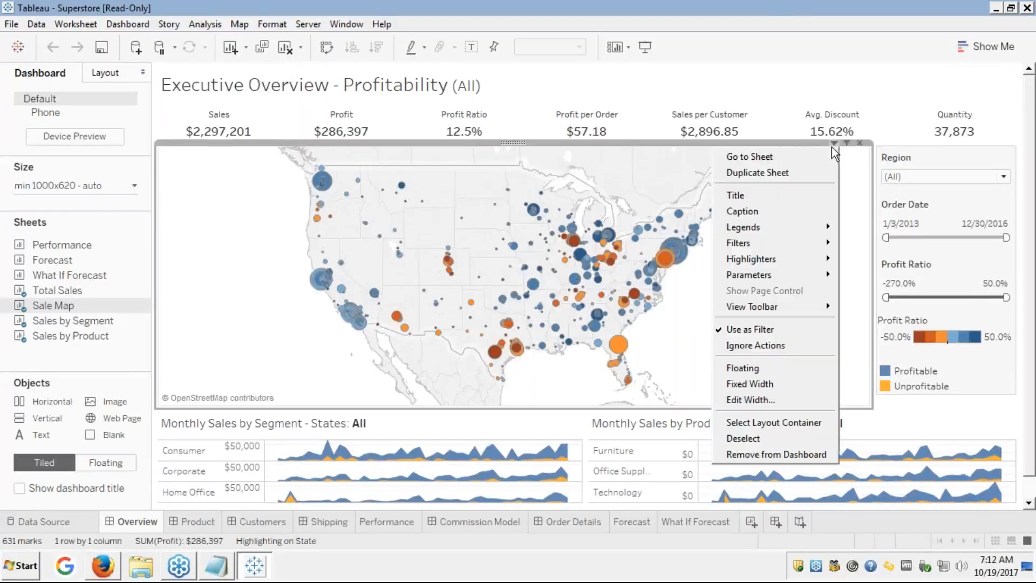
click(769, 156)
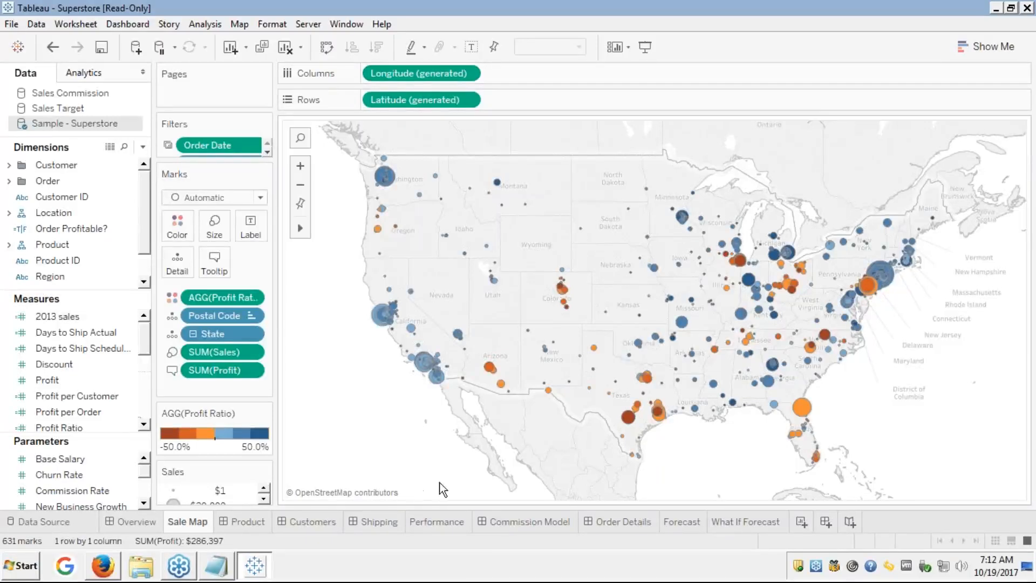
- Create a new blank worksheet and look through the dimensions of the Sample - Superstore data source
click(802, 521)
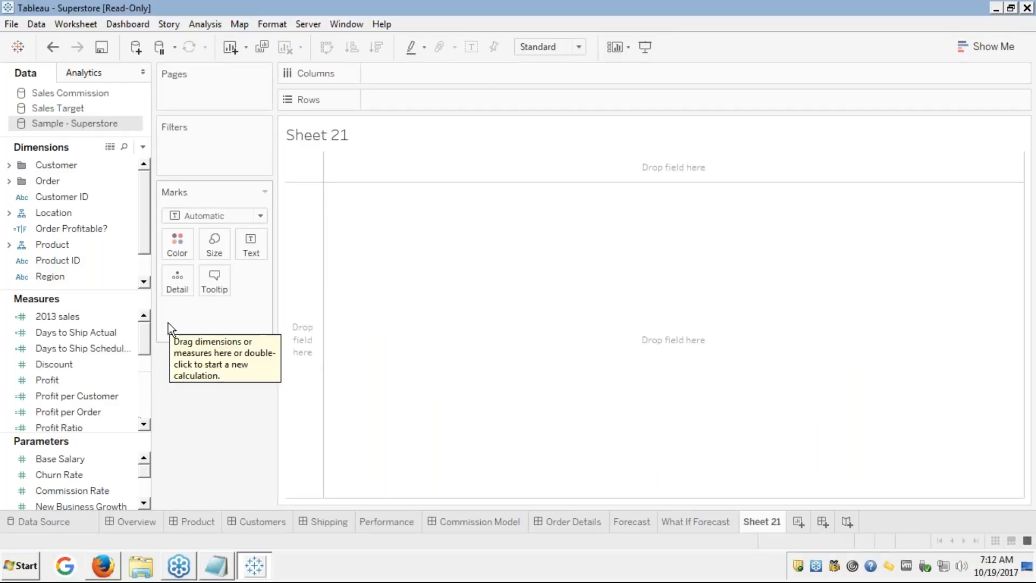
click(122, 265)
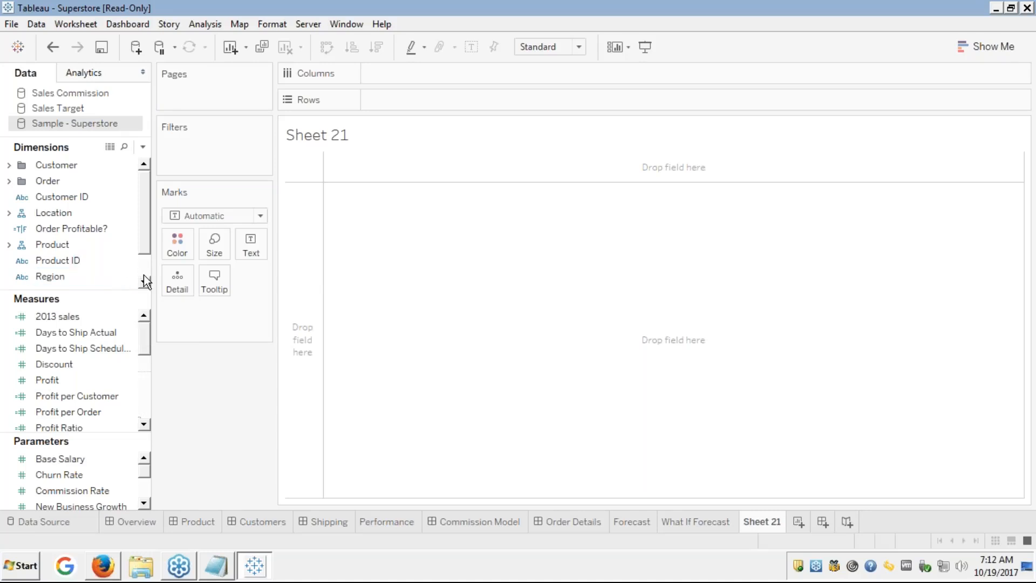
scroll(144, 277, down, 1)
click(144, 281)
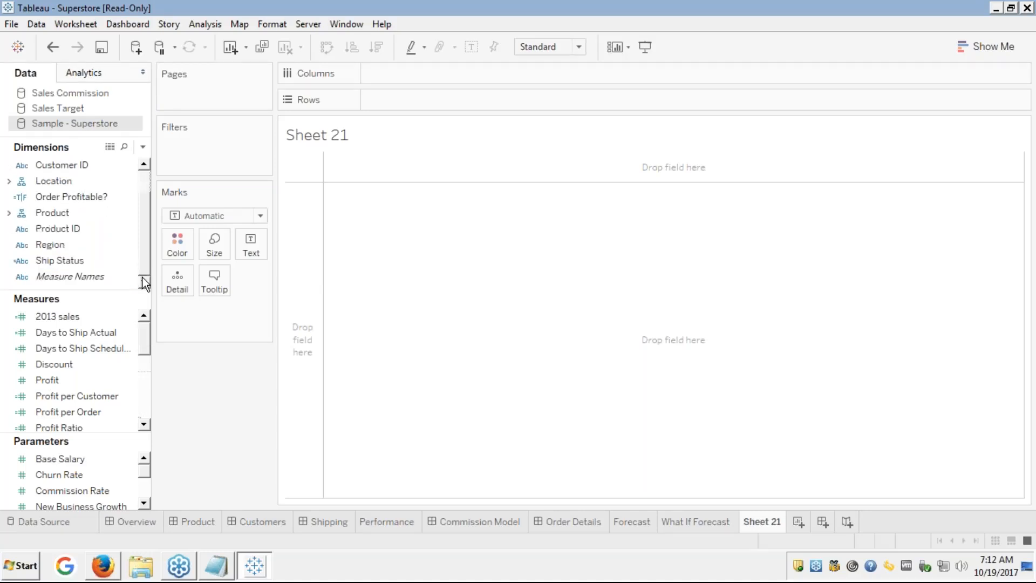
click(144, 164)
click(143, 165)
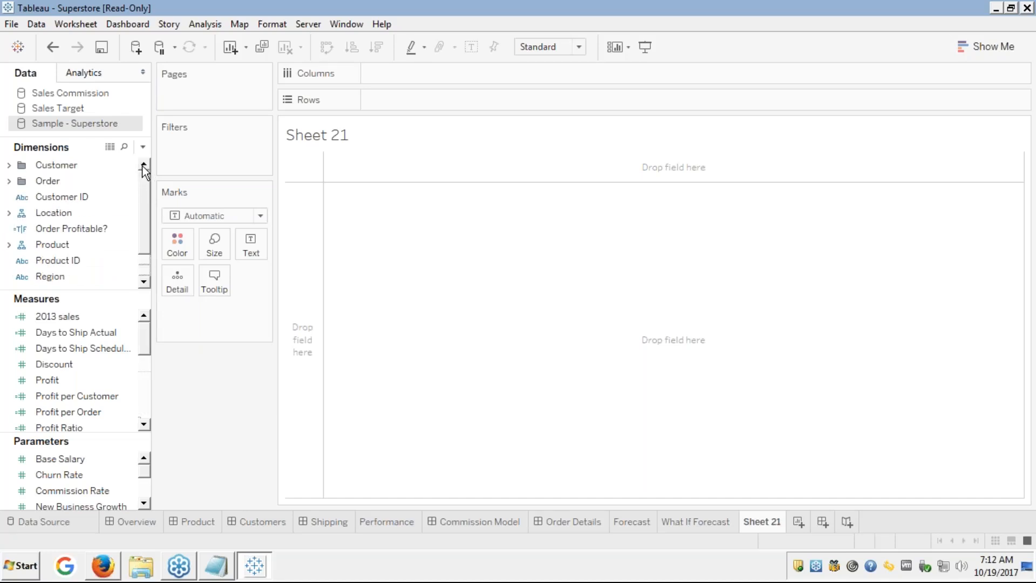
- Expand the Customer and Order folders and the Location hierarchy among the dimensions to view their fields
click(9, 165)
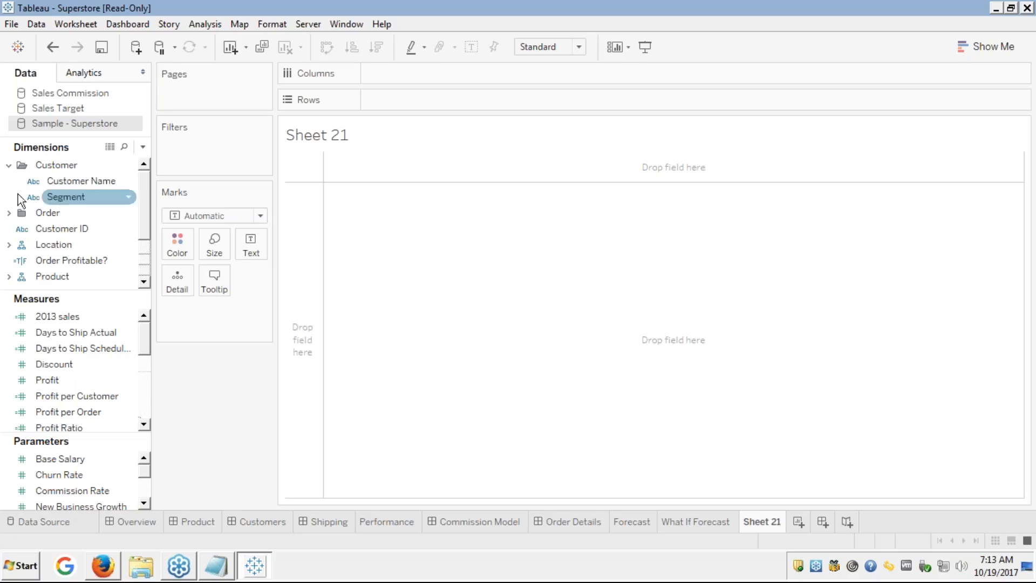
click(10, 214)
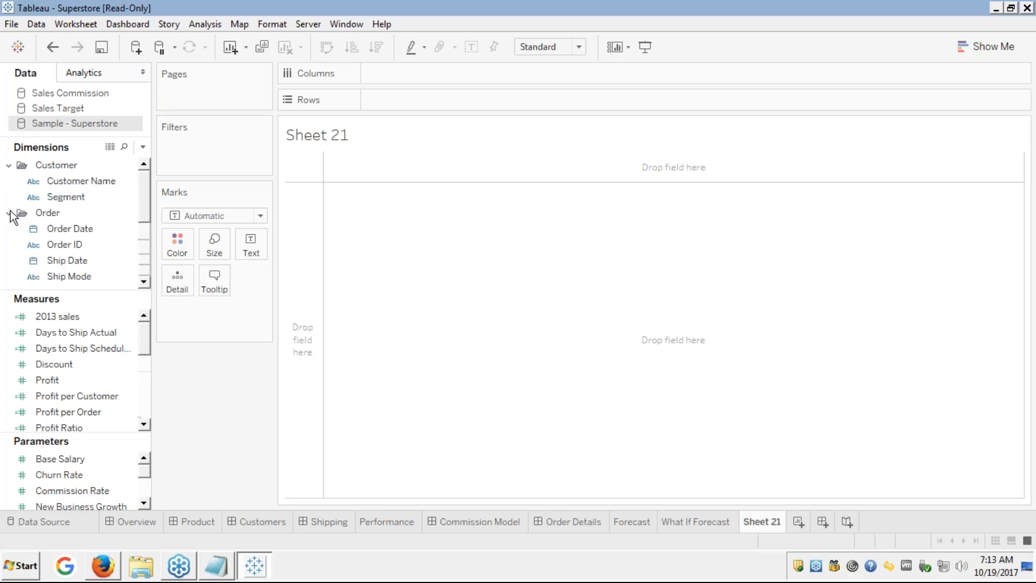
click(144, 283)
click(144, 283)
click(144, 283)
click(144, 283)
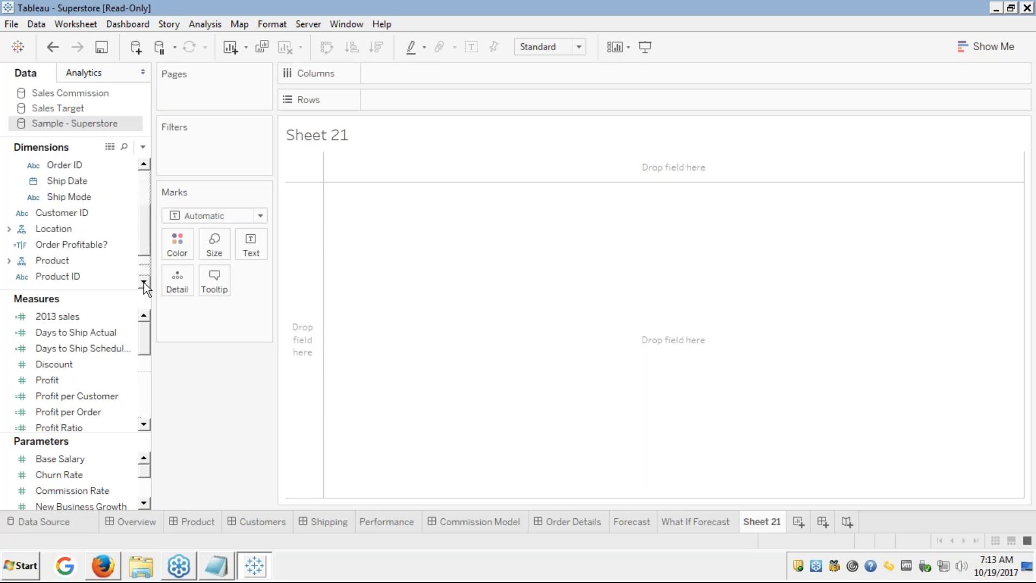
click(143, 283)
click(144, 283)
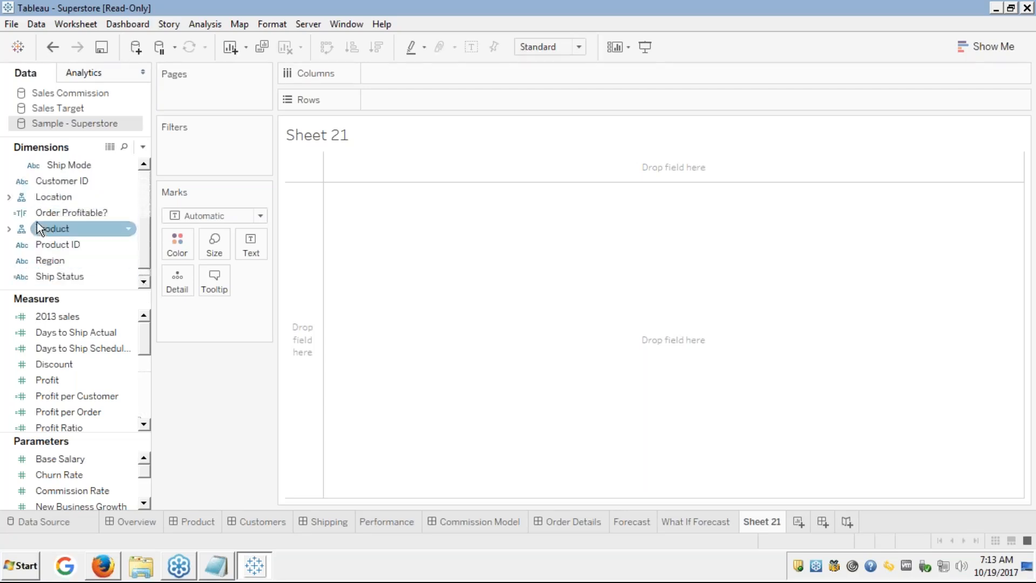
click(9, 197)
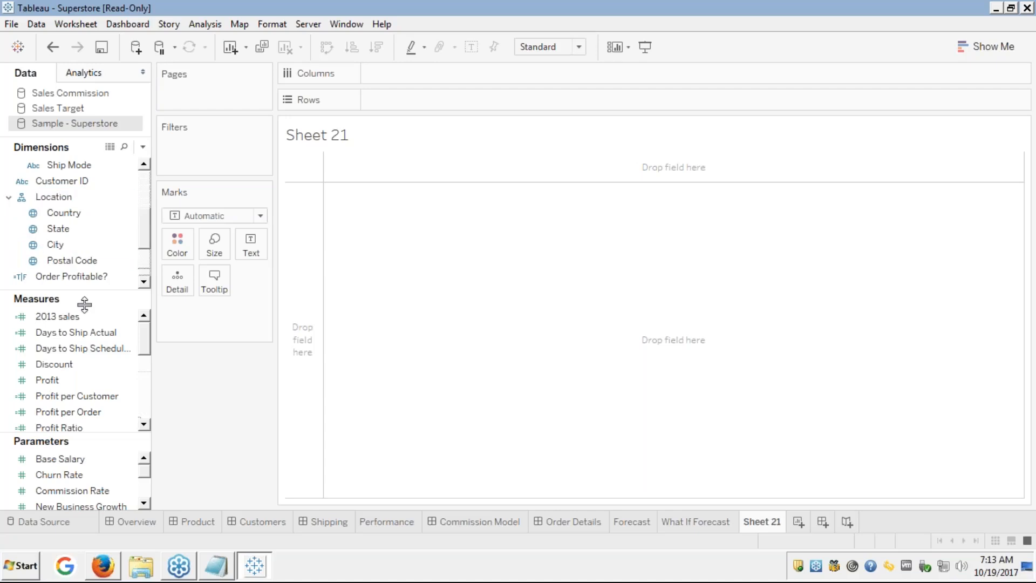
click(47, 215)
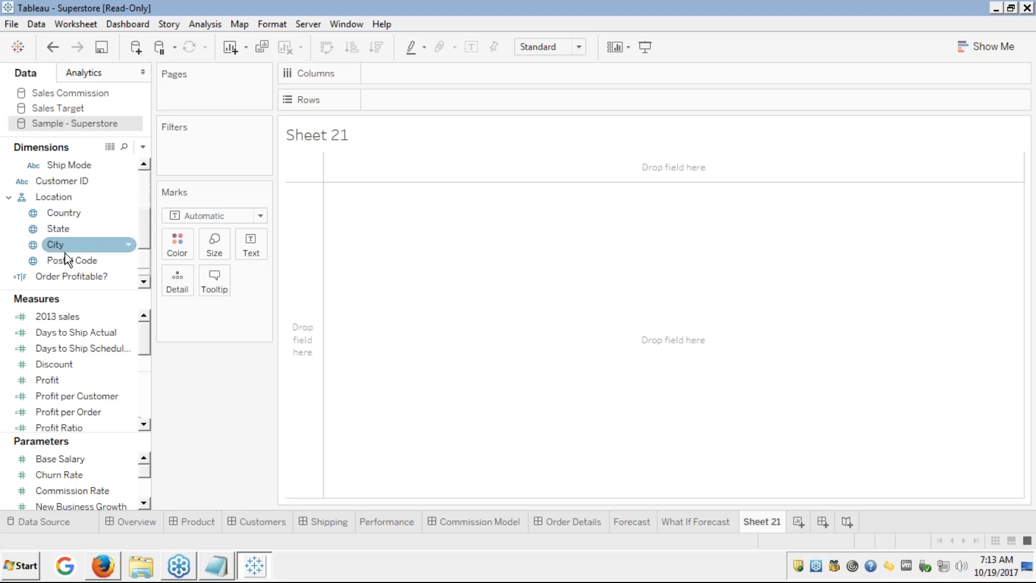
- Check which geographic roles are assigned to the Postal Code and City fields
click(33, 261)
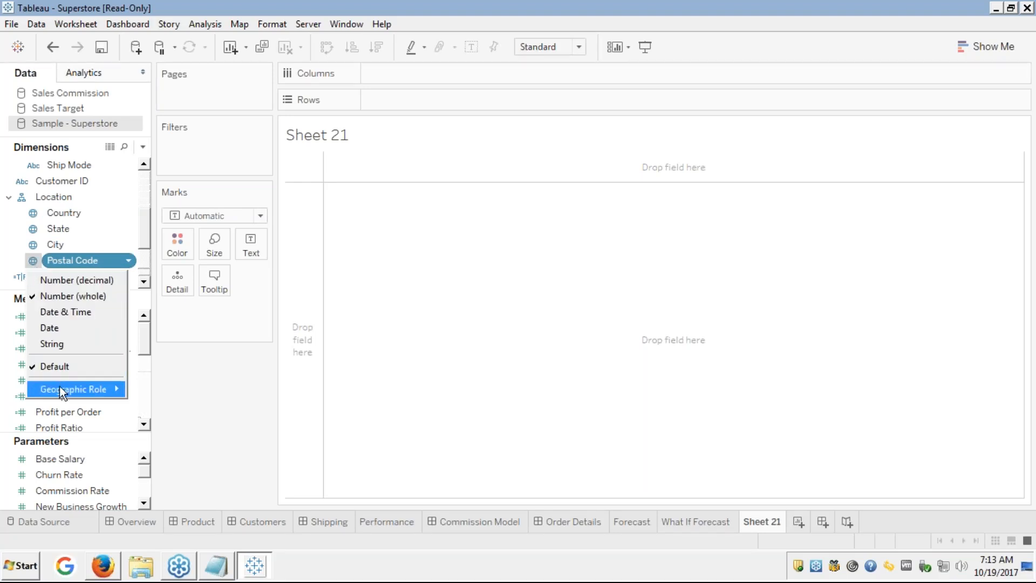
mouse_move(60, 390)
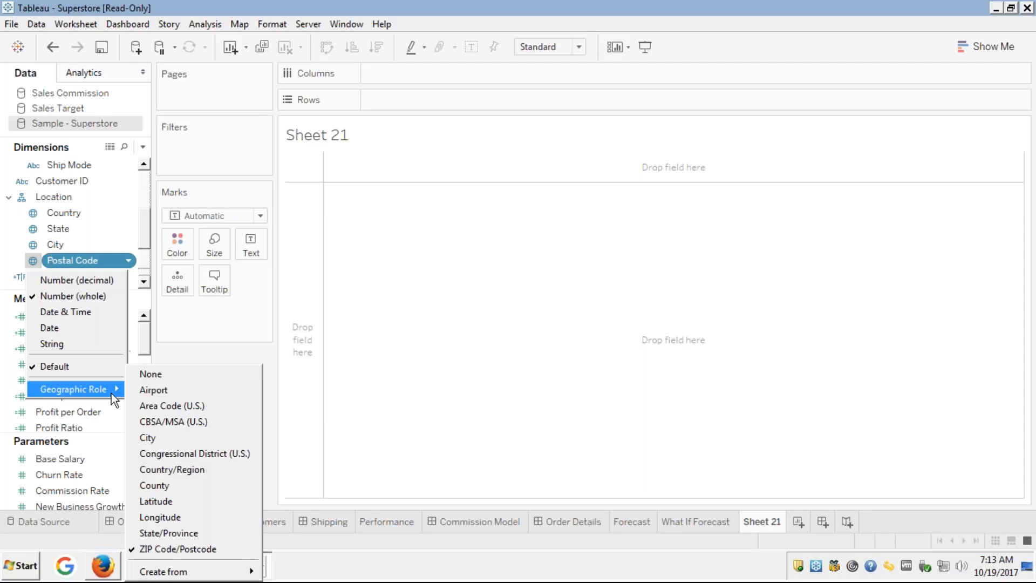
click(335, 283)
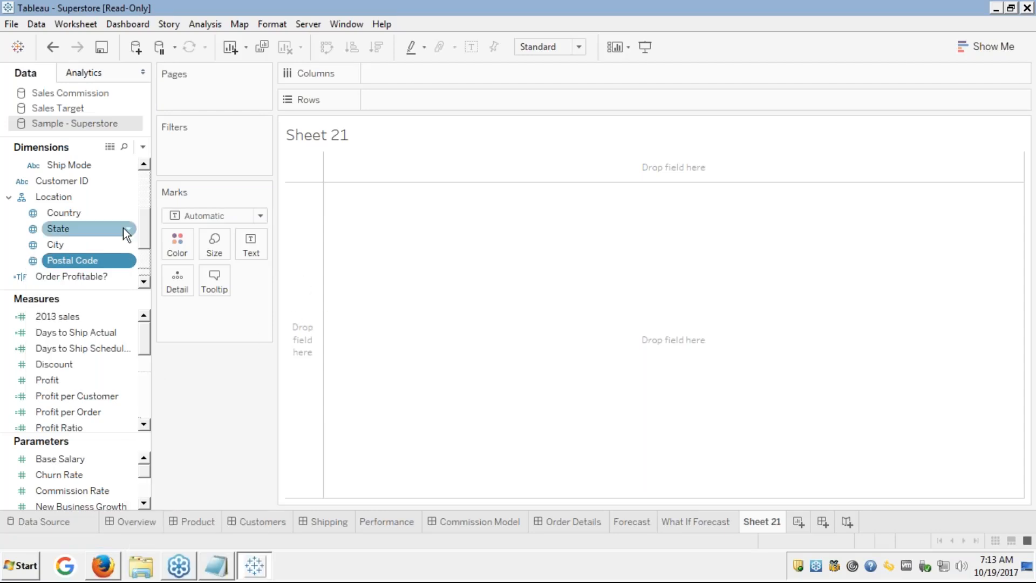
click(34, 250)
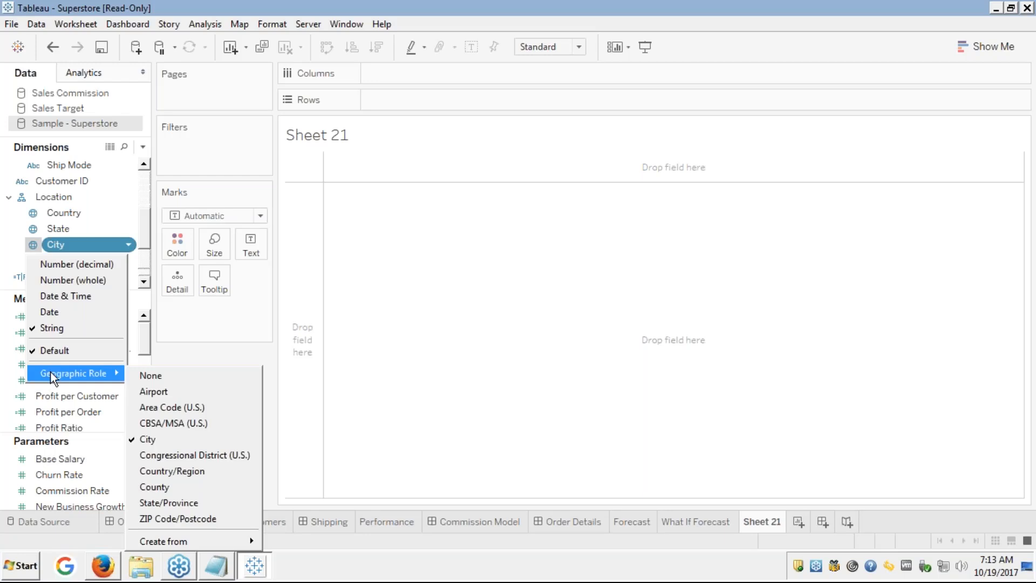
click(315, 274)
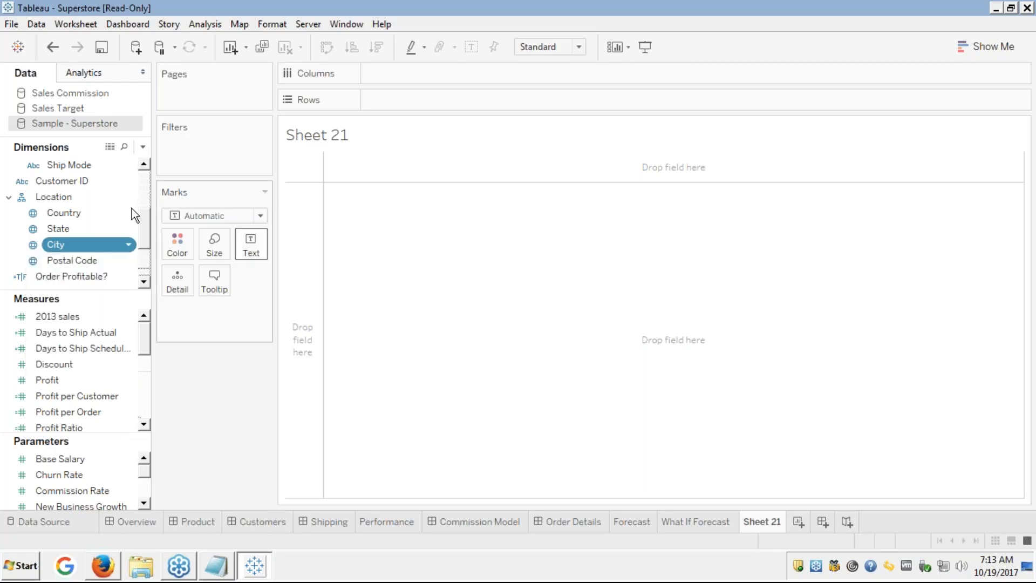
- Check which geographic roles are assigned to the State and Country fields
click(33, 229)
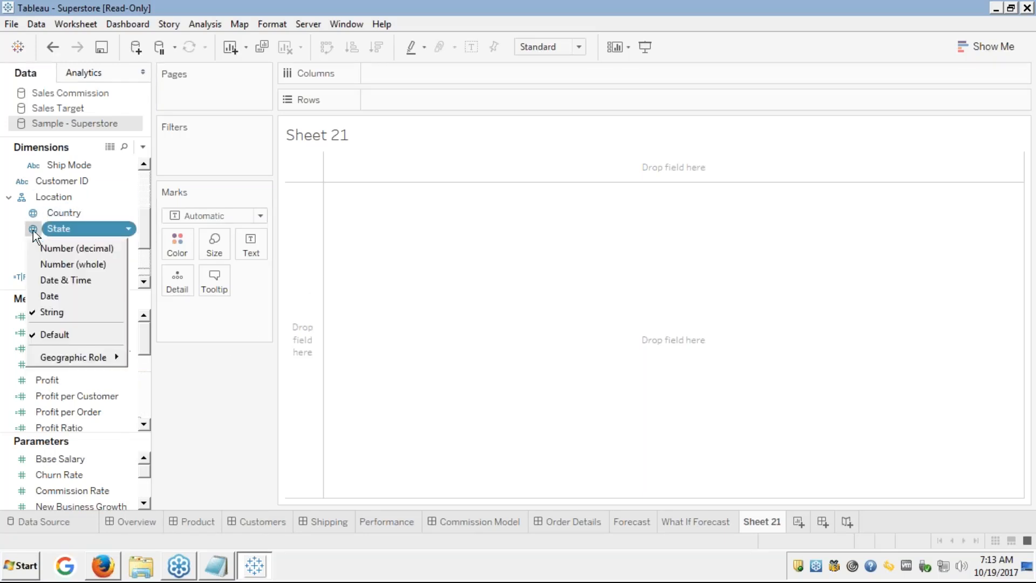
mouse_move(71, 361)
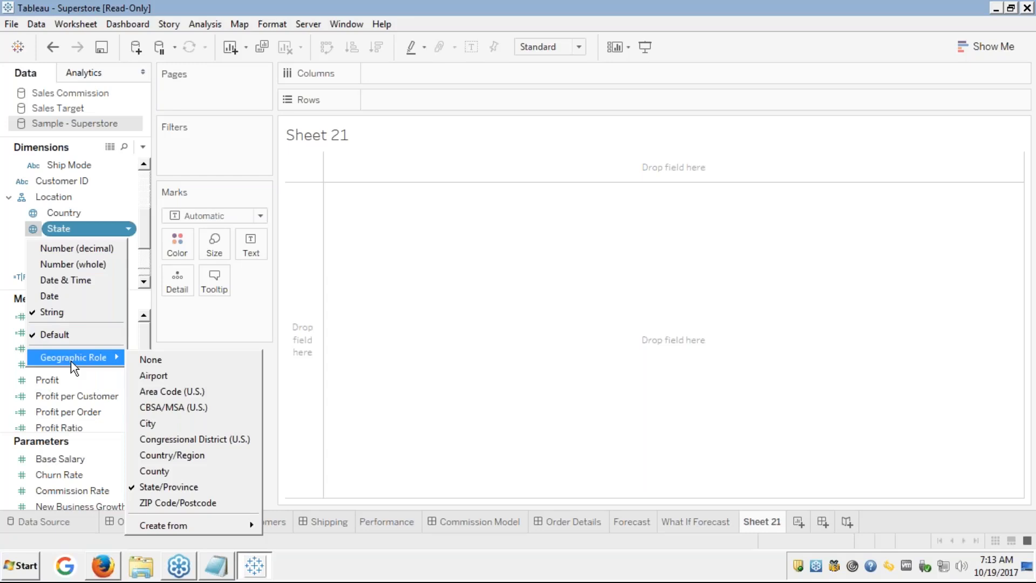
click(344, 225)
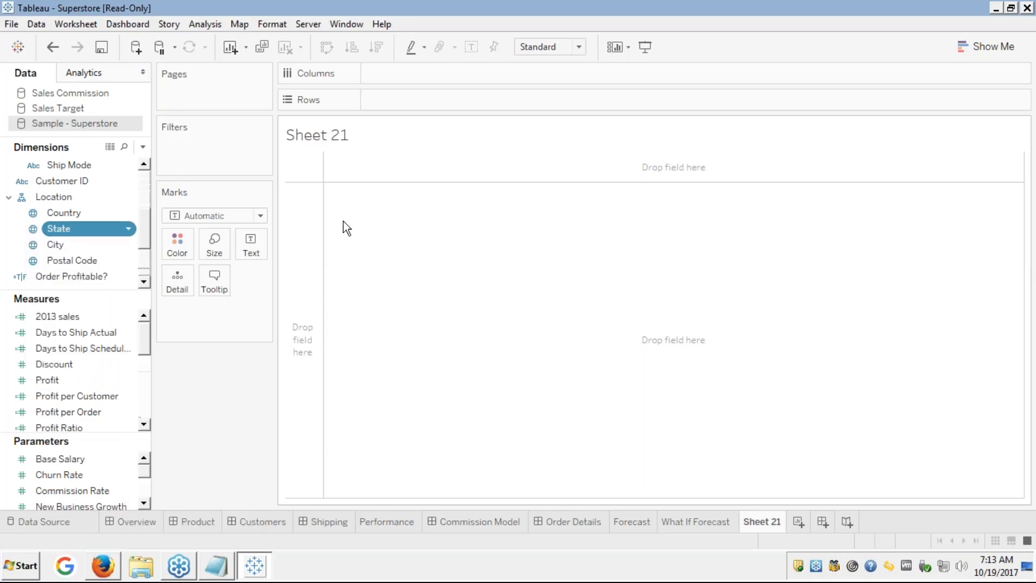
click(32, 213)
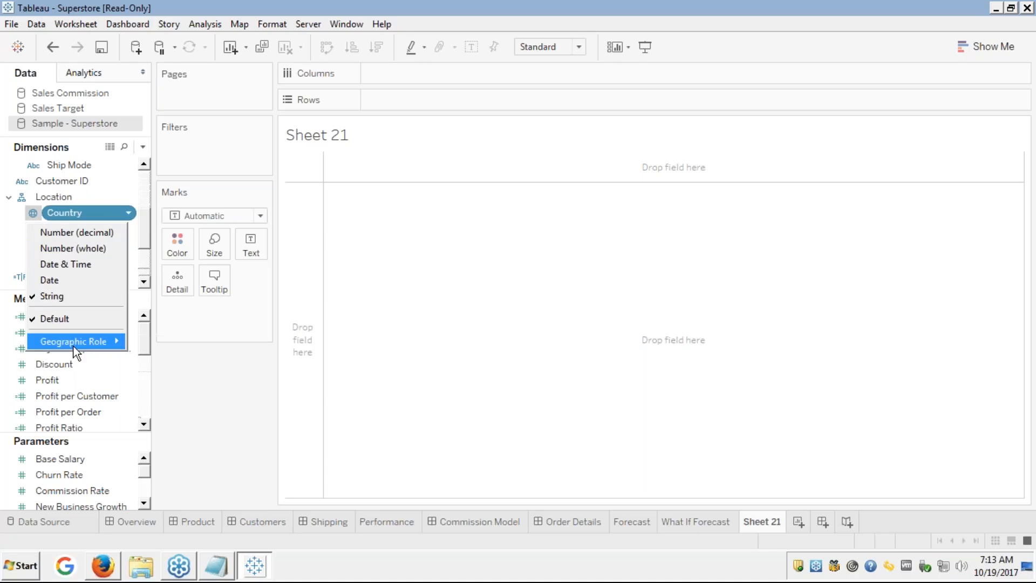
mouse_move(74, 347)
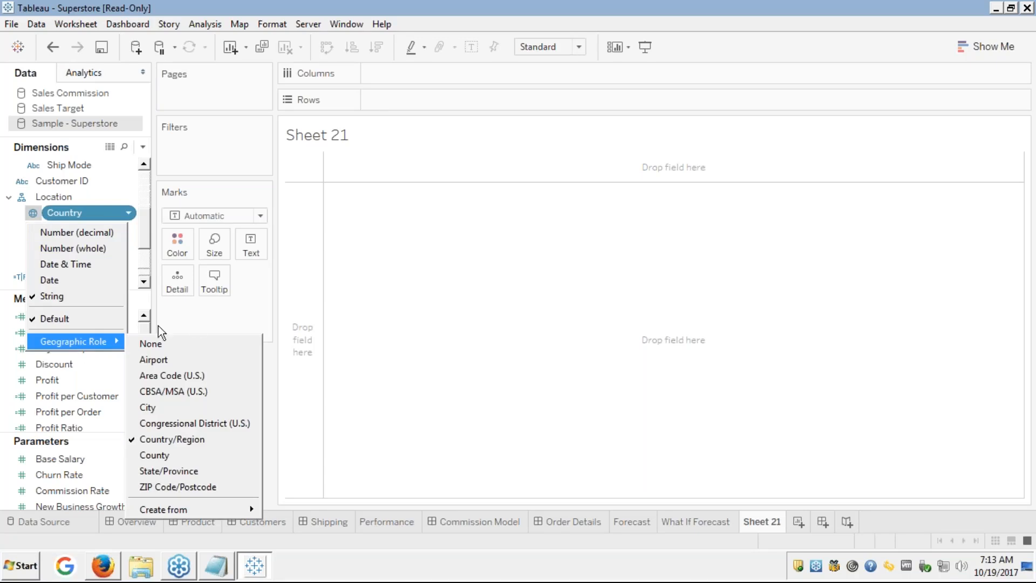
click(304, 261)
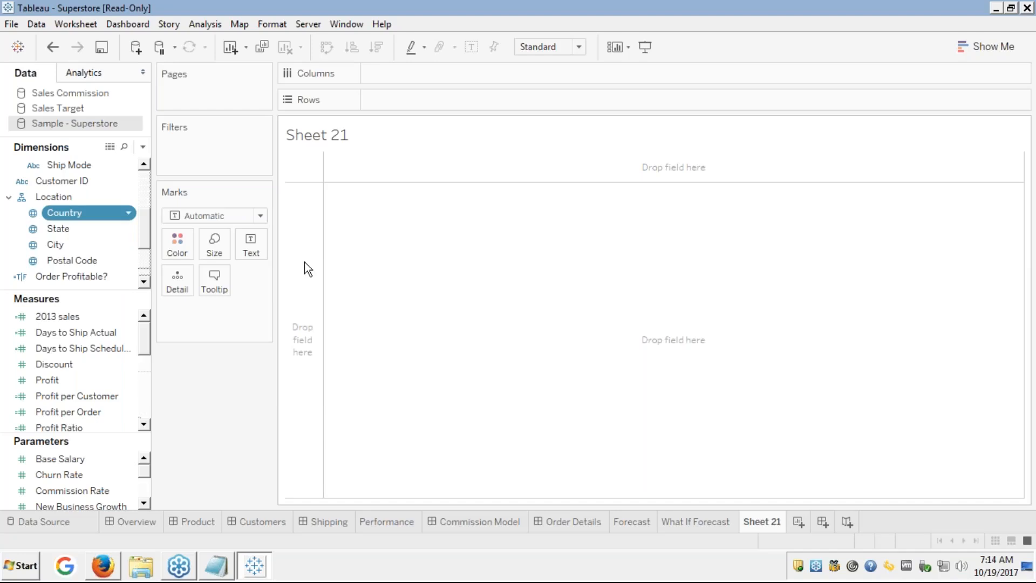
- Close the Superstore workbook without saving the changes and launch Tableau 10.1 again
click(144, 179)
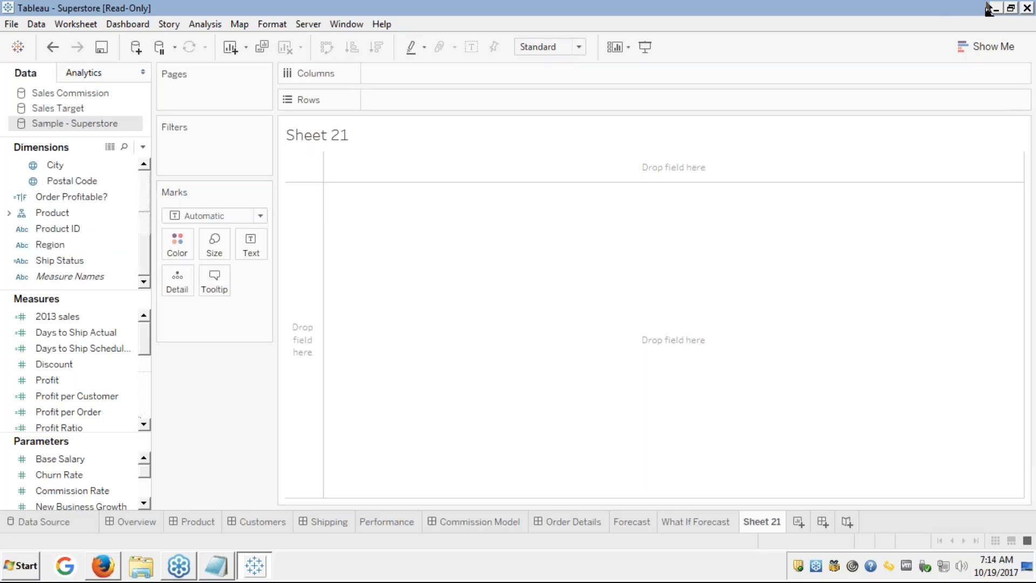
click(1028, 8)
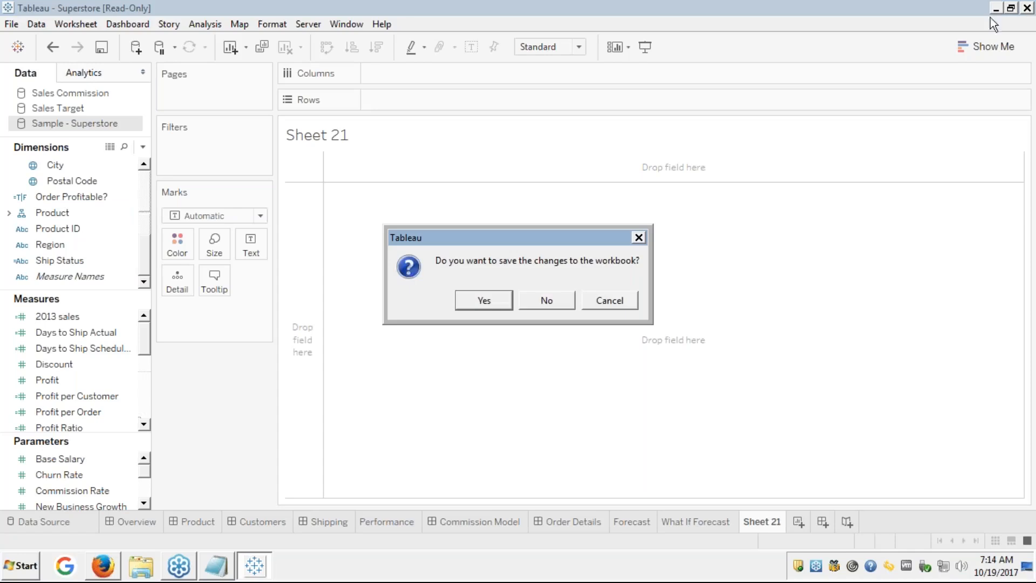
click(548, 311)
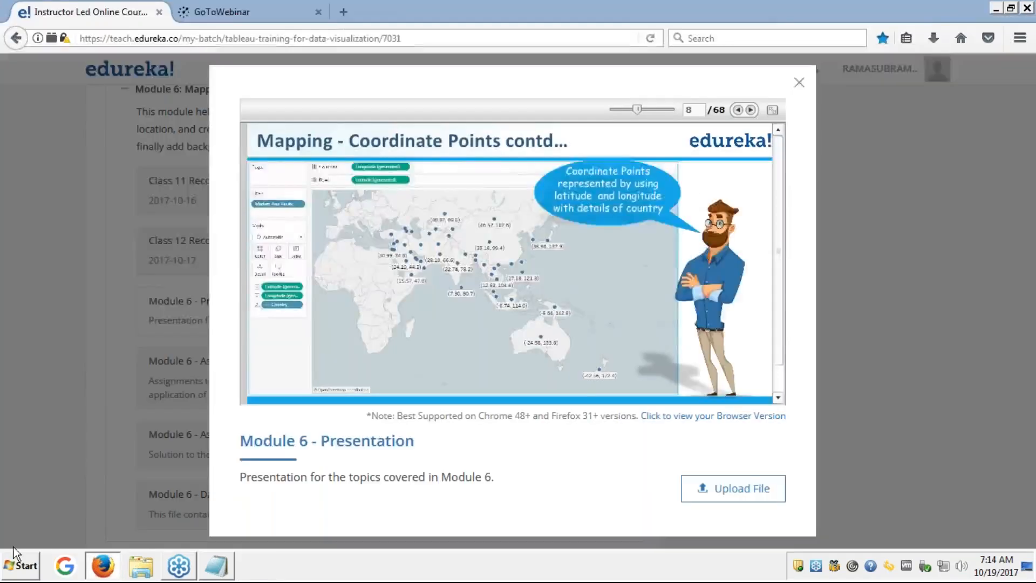
click(13, 577)
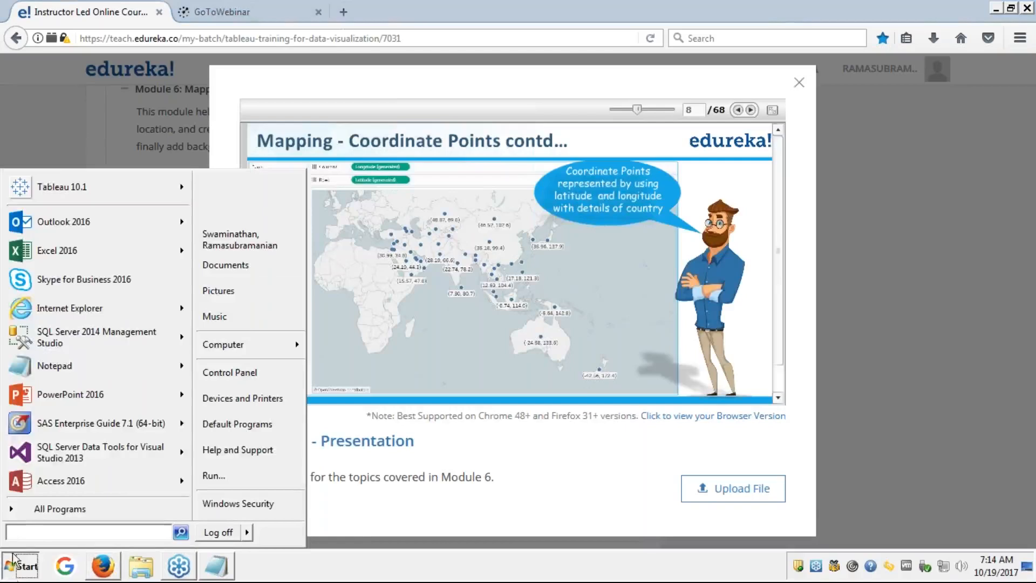
click(63, 189)
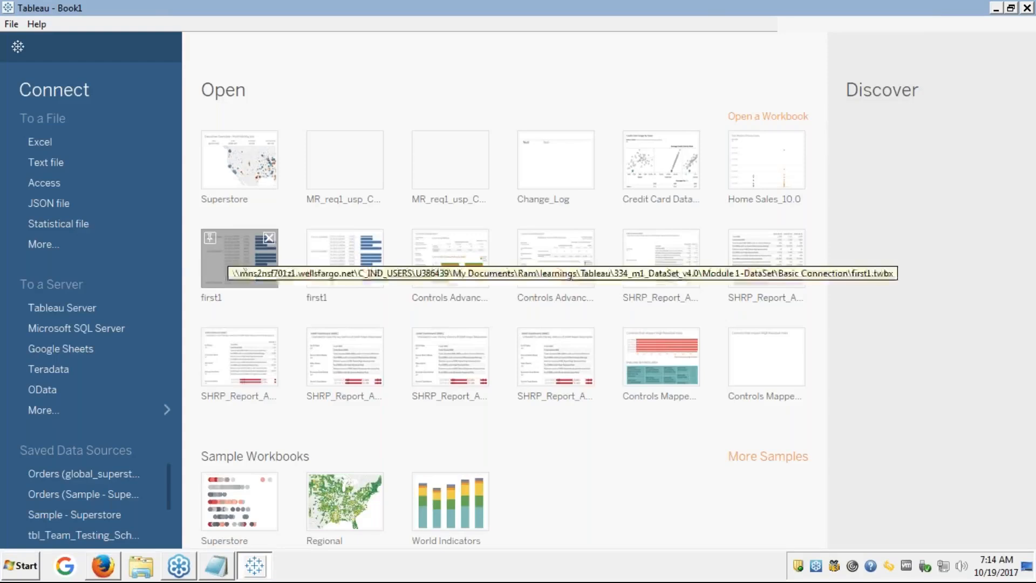
- Start a connection to an Excel file and browse from the Documents library to the Tableau folder inside learnings
click(42, 142)
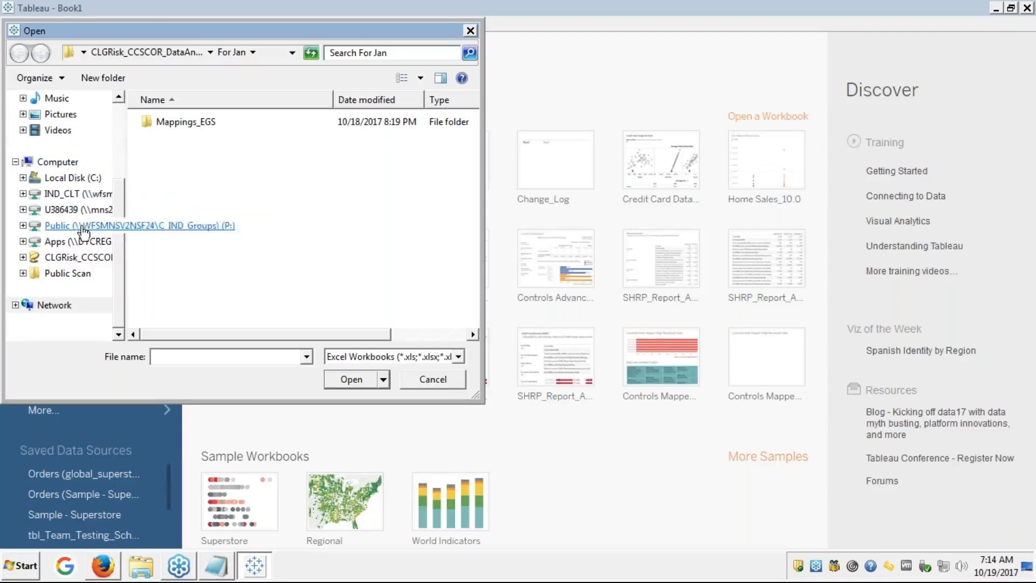
scroll(121, 121, up, 3)
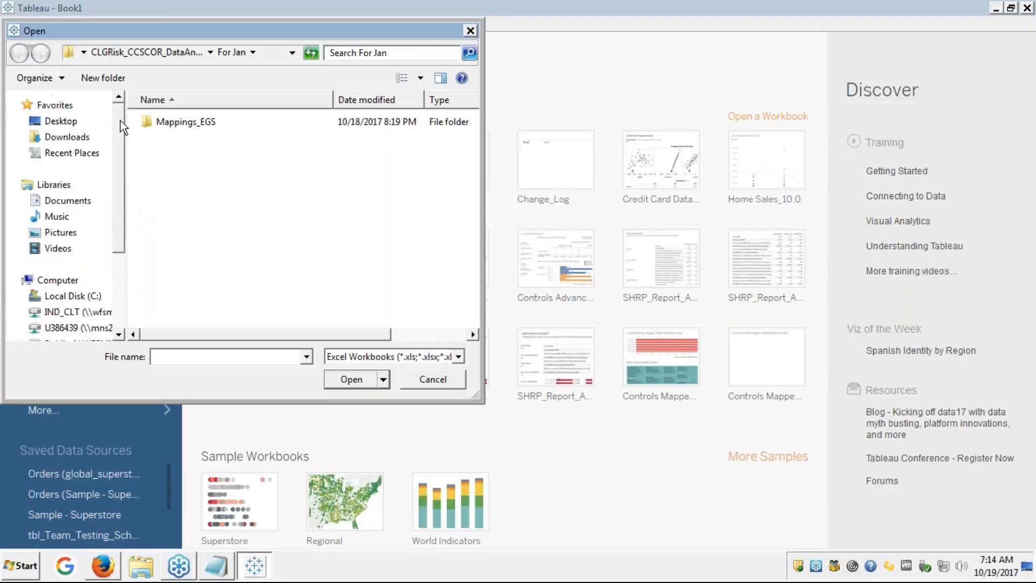
click(65, 139)
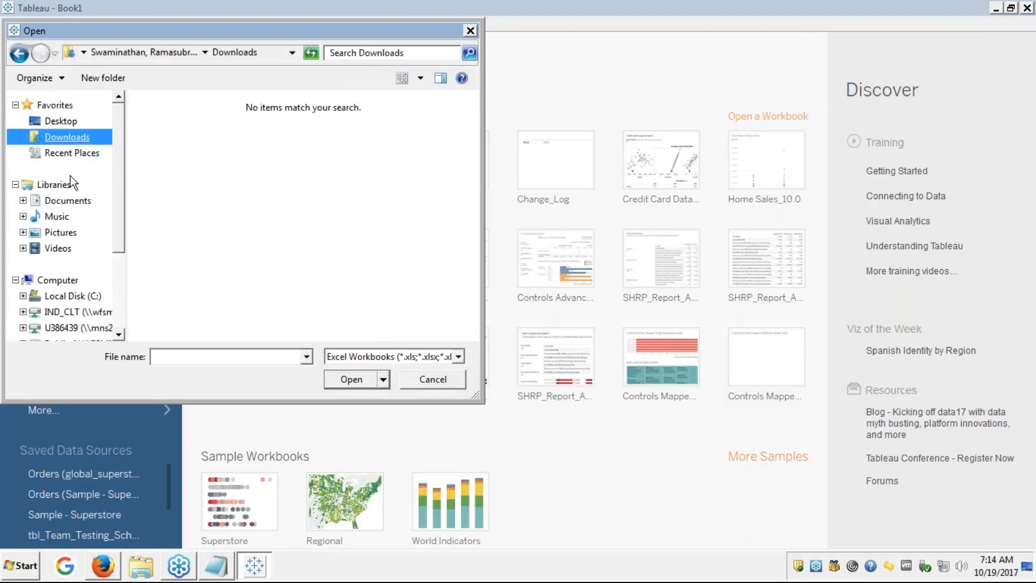
click(59, 201)
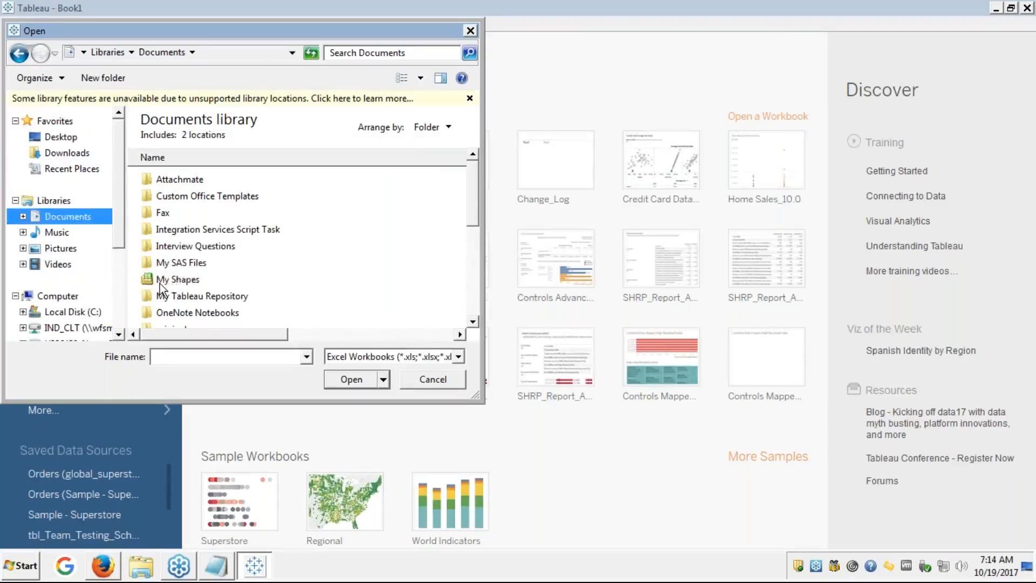
click(159, 283)
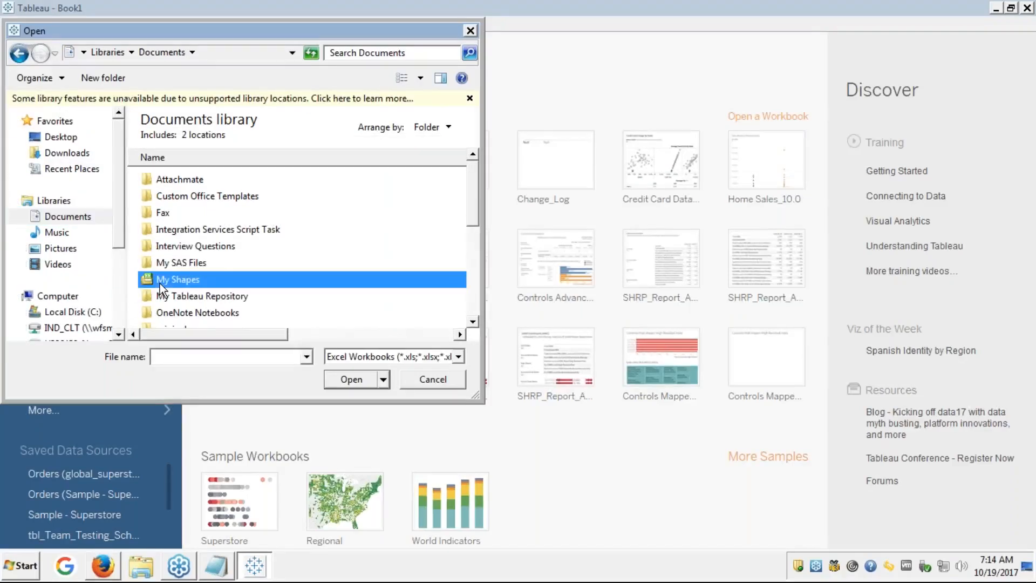
text(ram)
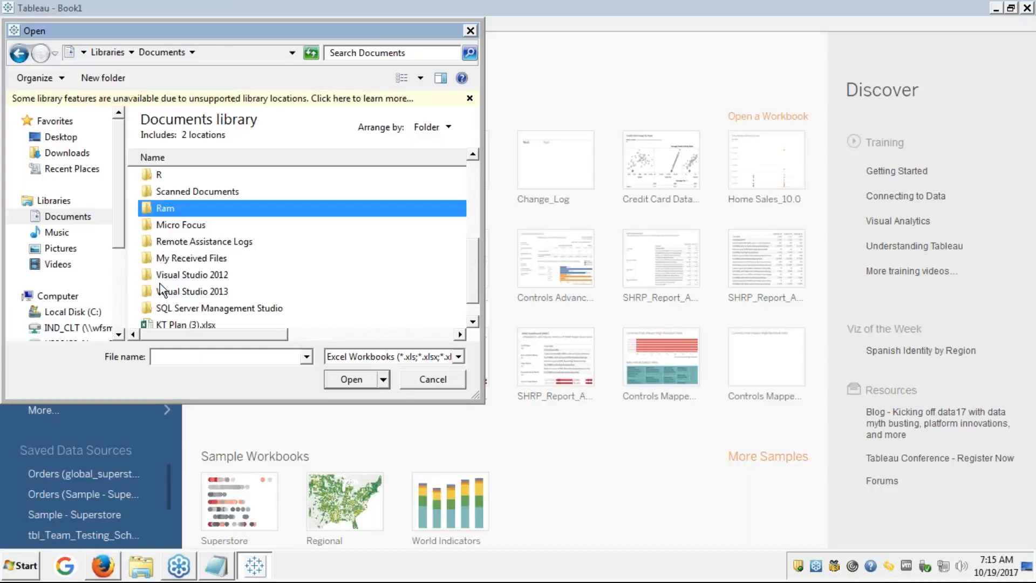
key(Return)
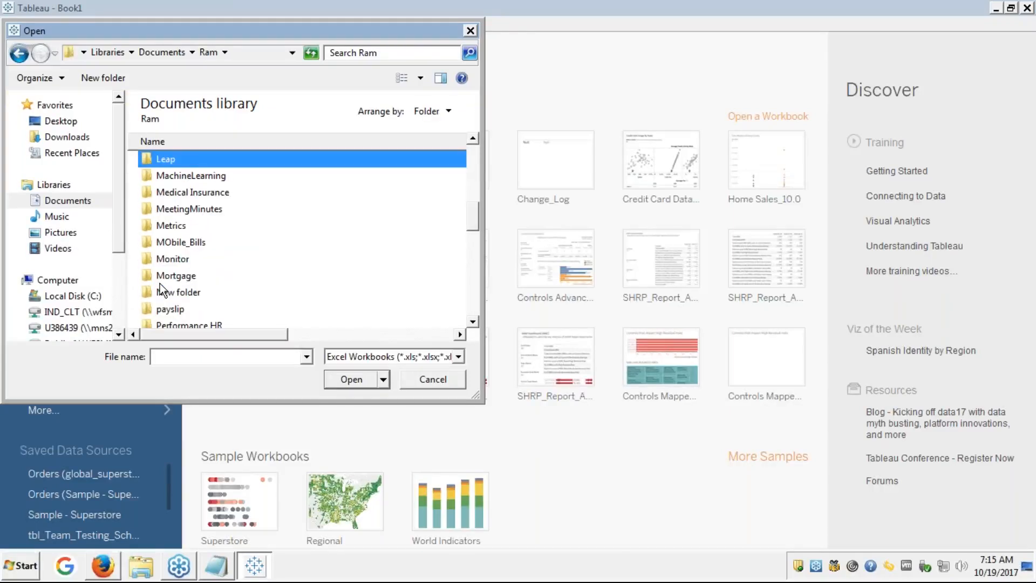
key(l)
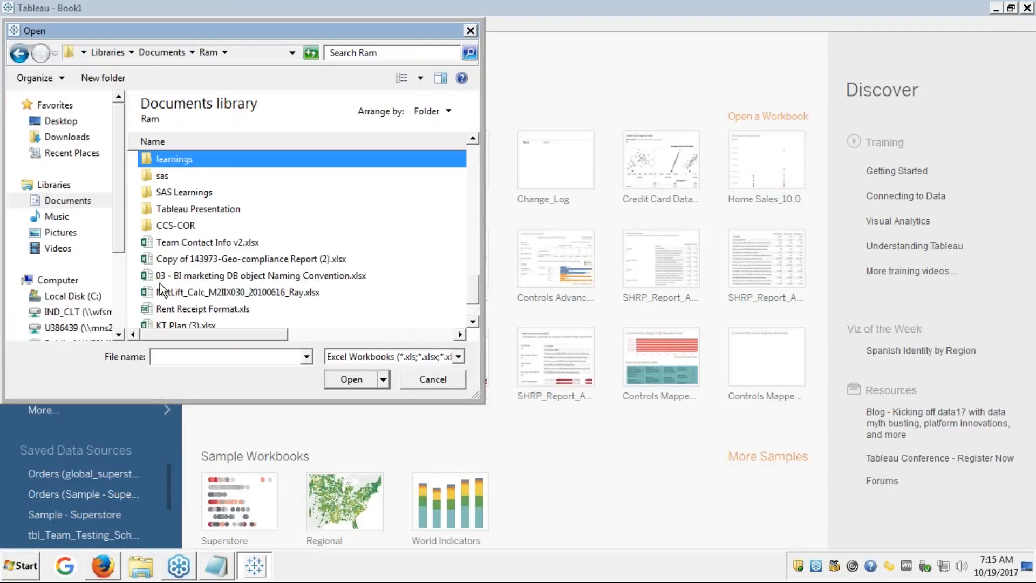
key(Return)
click(160, 281)
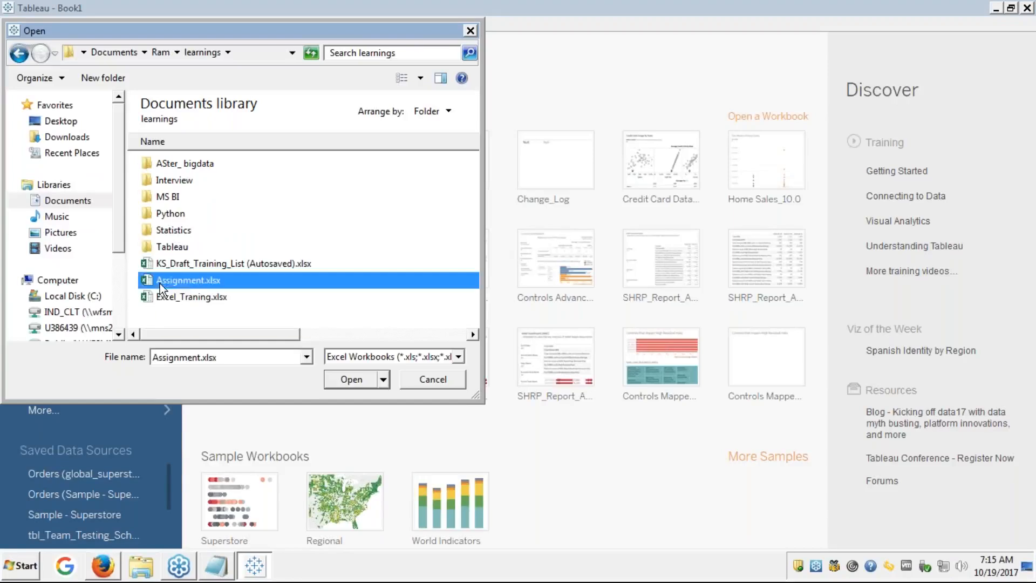
key(t)
key(Return)
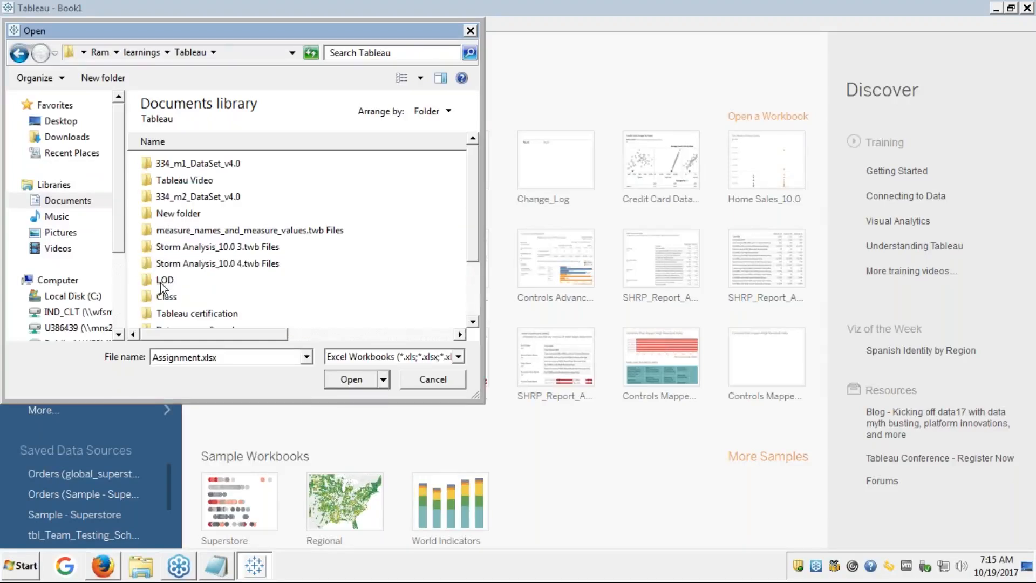
- Connect to Sample - Superstore.xls in the Basic Connection folder of 334_m1_DataSet_v4.0's Module 1-DataSet
double_click(208, 162)
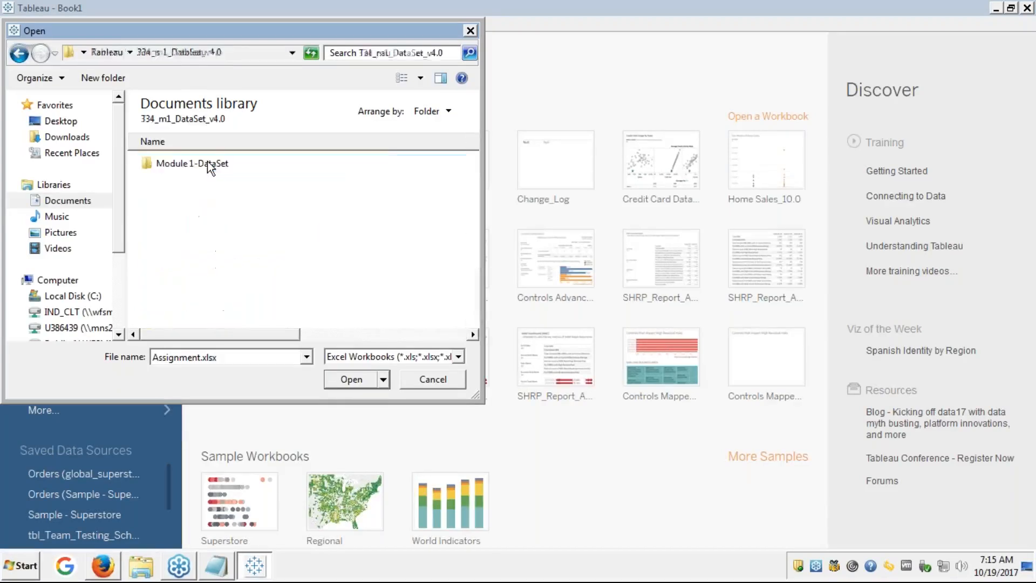
double_click(208, 163)
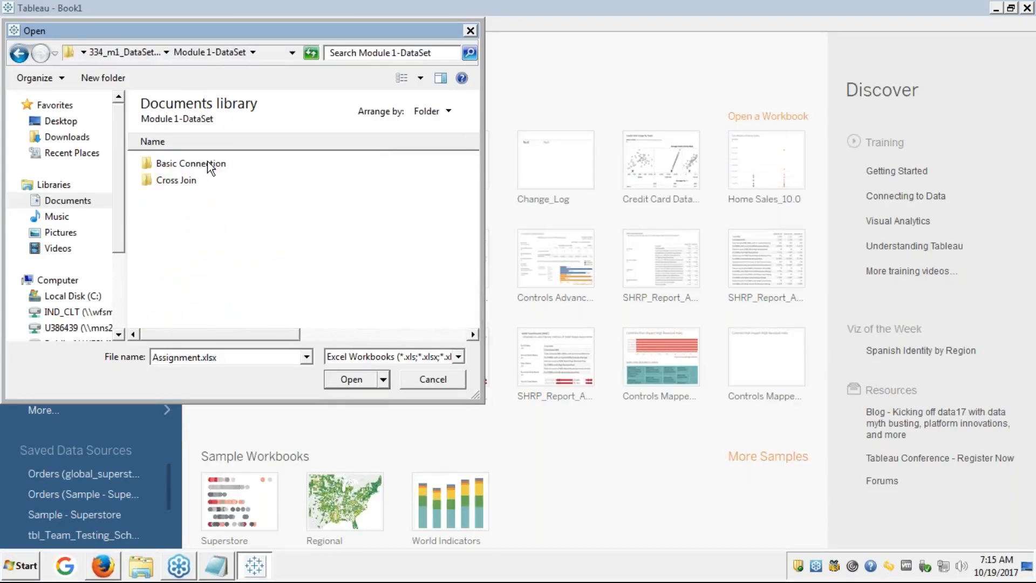
double_click(174, 180)
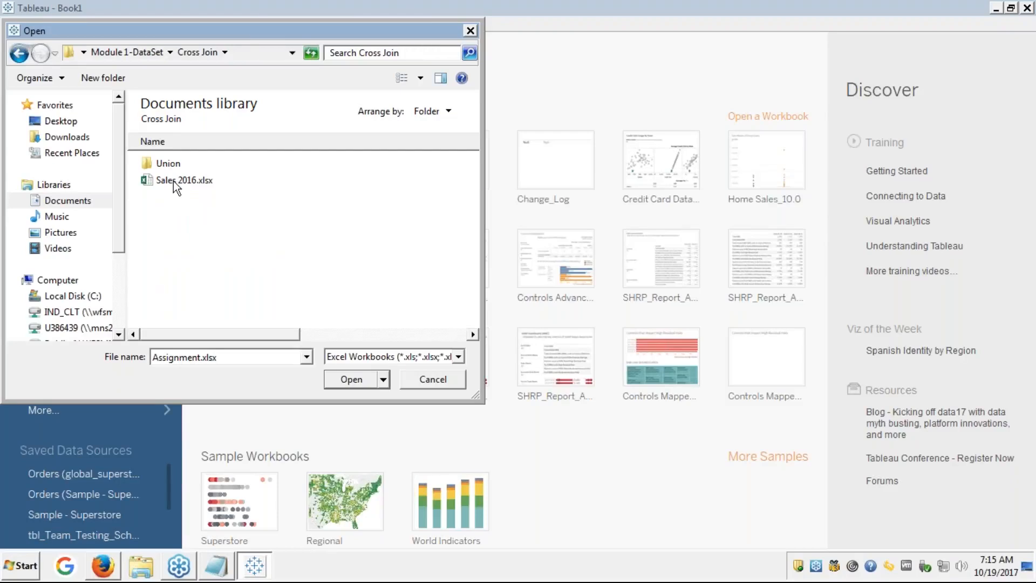
key(BackSpace)
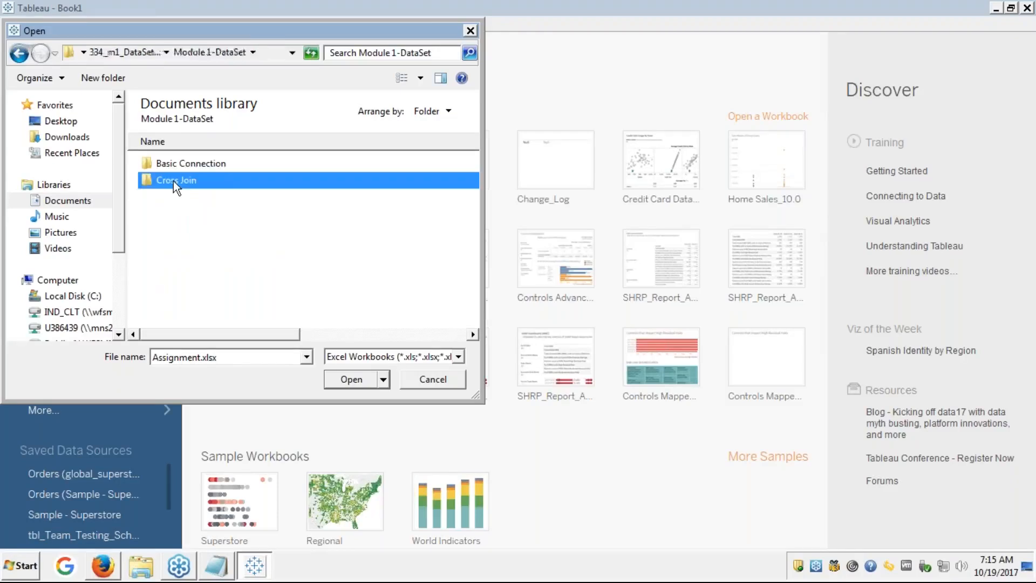
key(BackSpace)
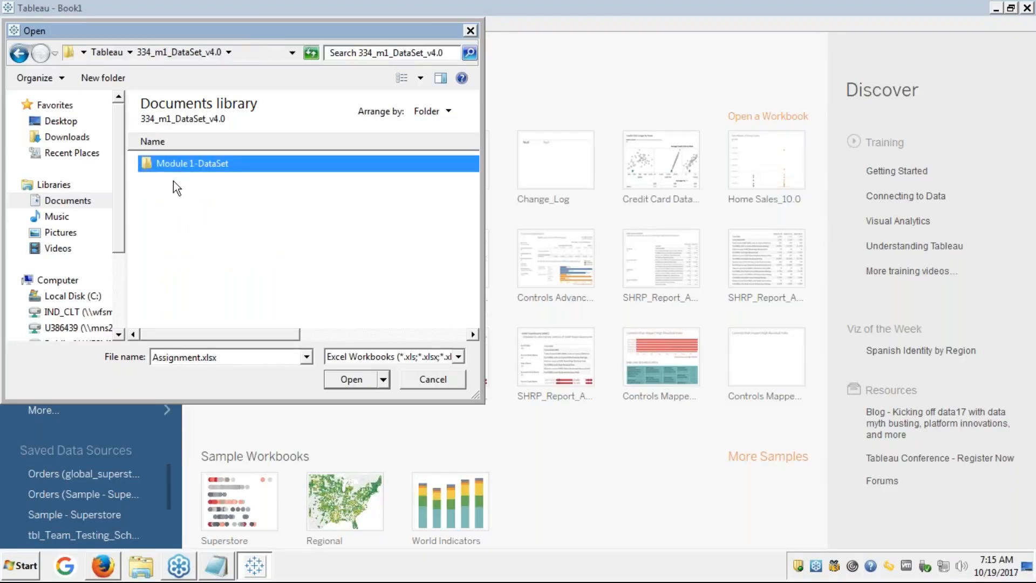
double_click(185, 163)
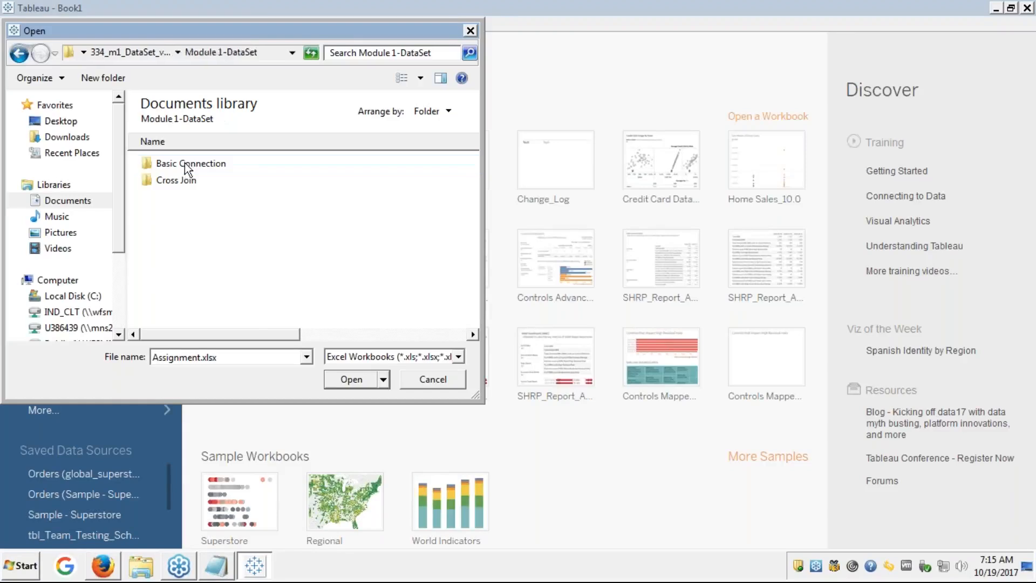
double_click(186, 163)
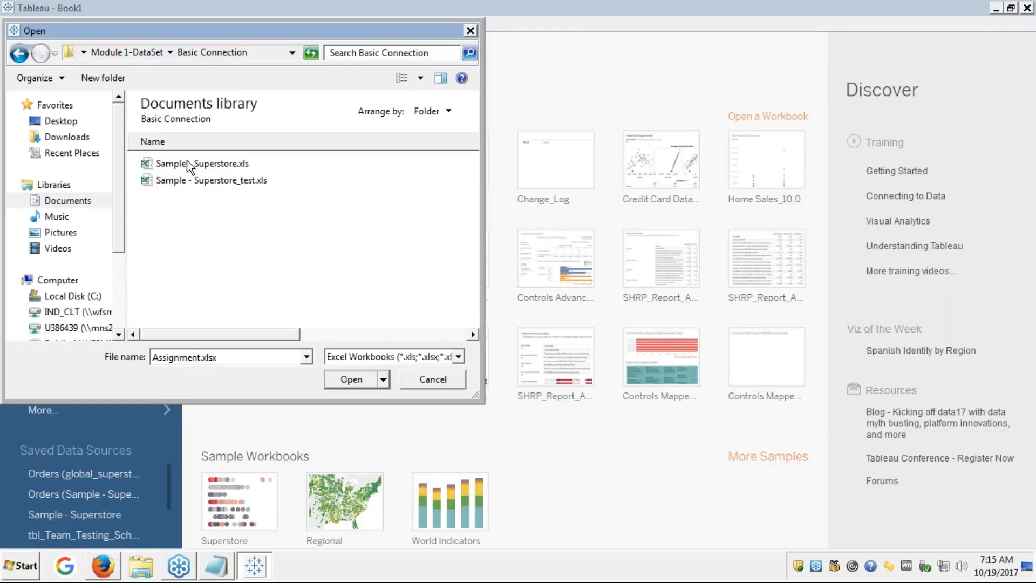
click(189, 164)
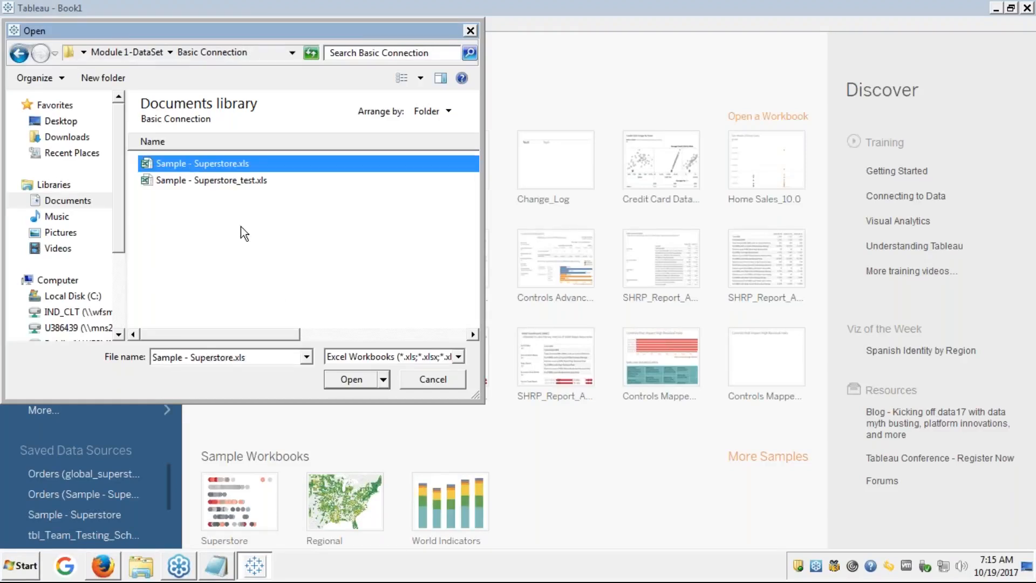
click(343, 376)
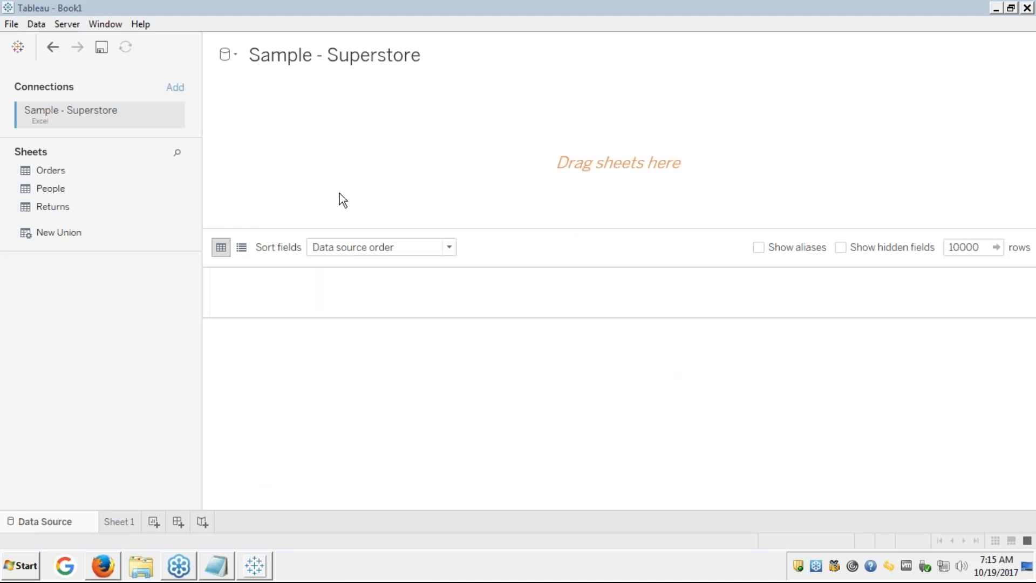
- Close the Sample - Superstore data source
right_click(60, 117)
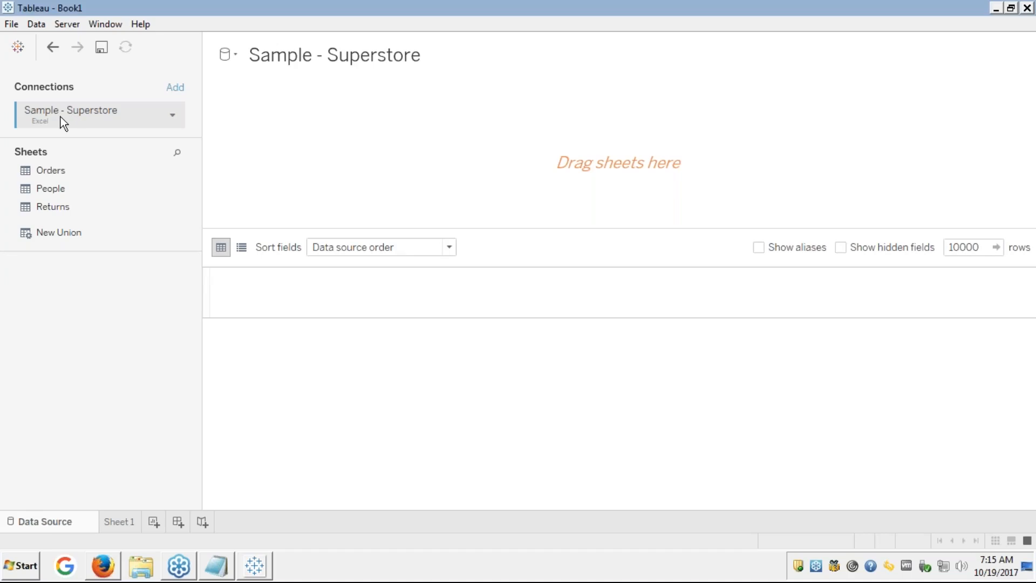
click(124, 231)
click(36, 24)
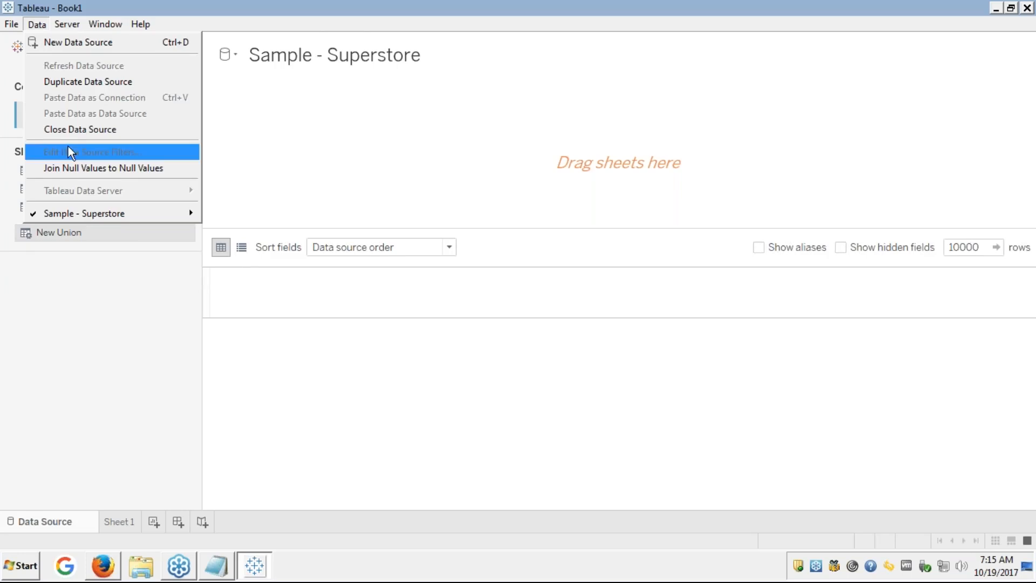
click(67, 128)
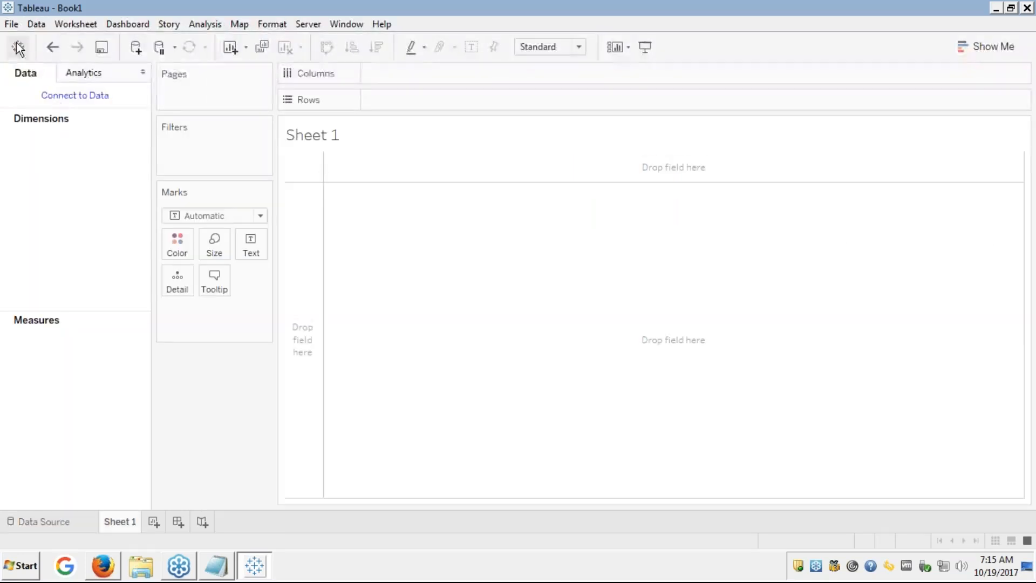
- Connect a new data source to the Excel file global_superstore_2016.xlsx in 334_m2_DataSet_v4.0's Module 2-DataSet folder
click(31, 24)
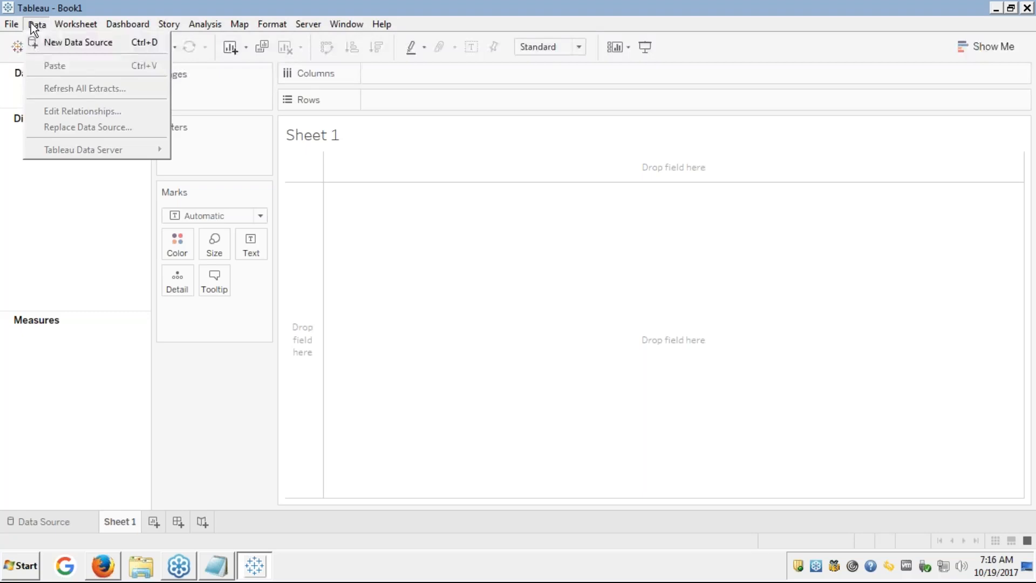
click(38, 42)
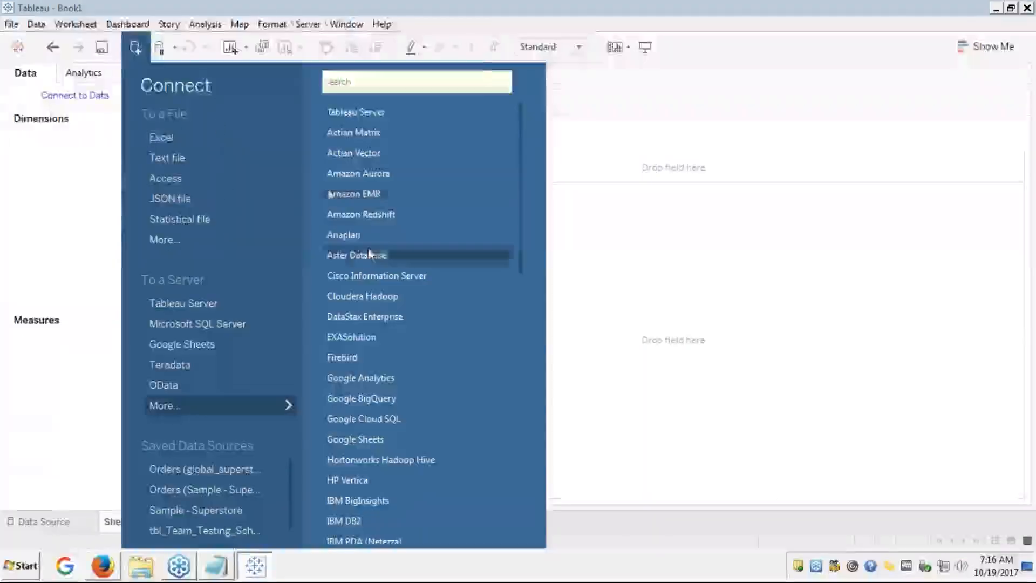
click(187, 135)
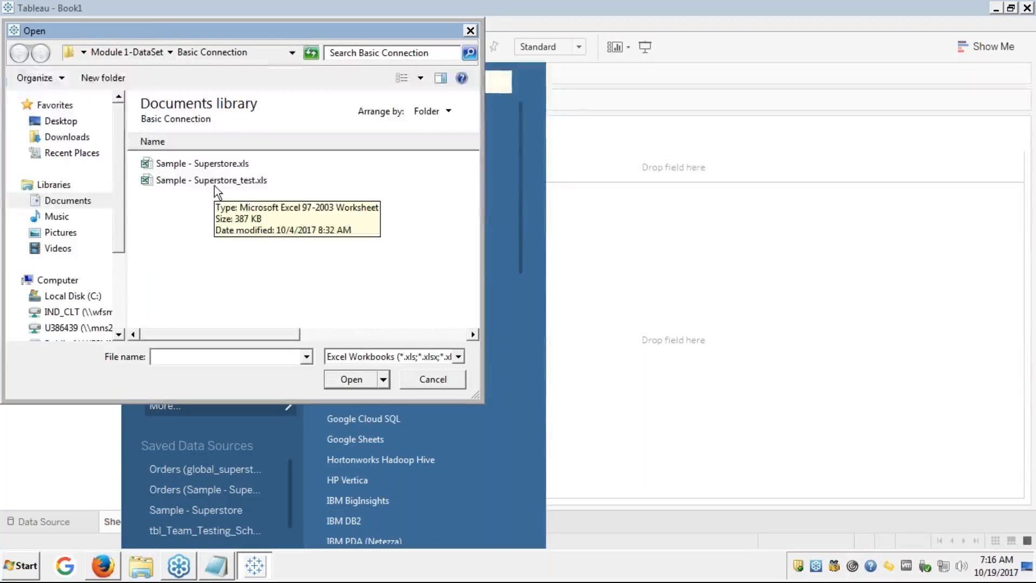
click(124, 53)
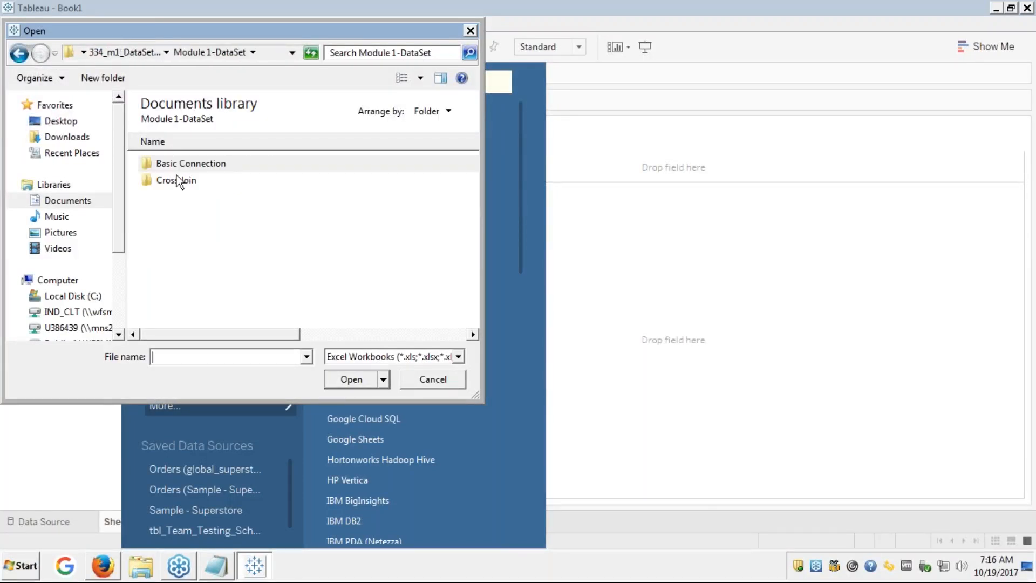
click(100, 54)
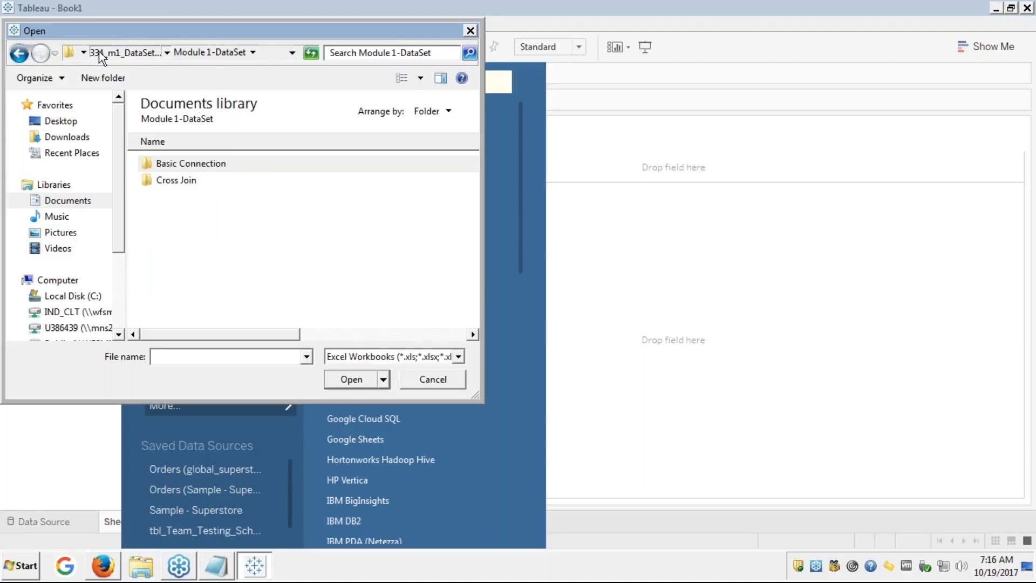
click(182, 165)
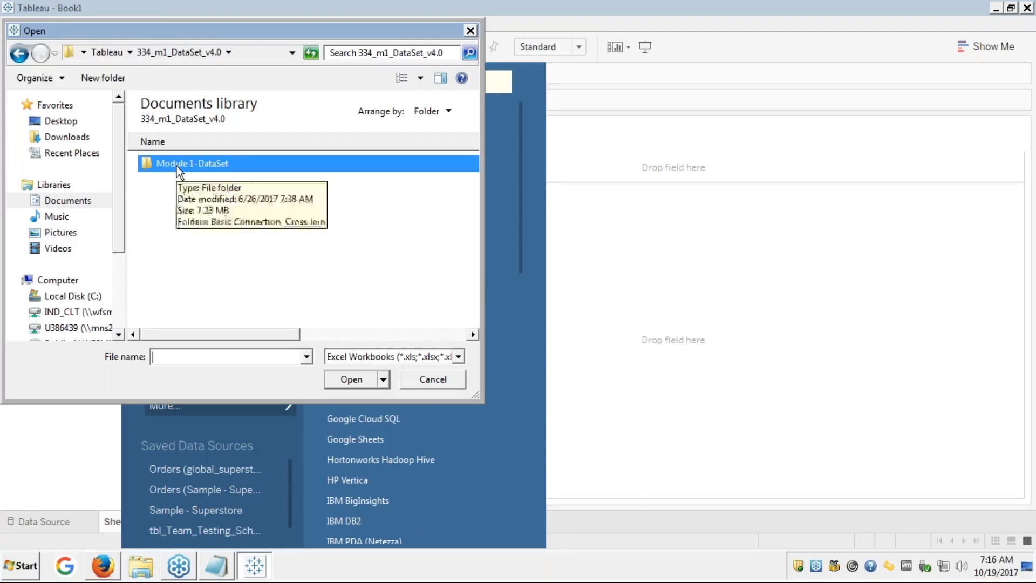
click(112, 54)
click(218, 168)
double_click(184, 196)
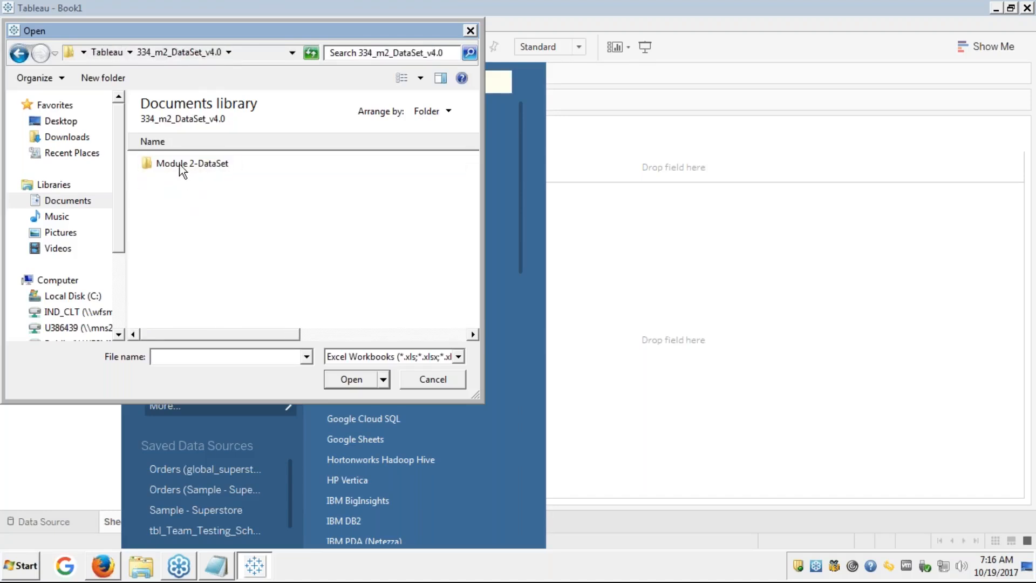
double_click(179, 164)
click(180, 165)
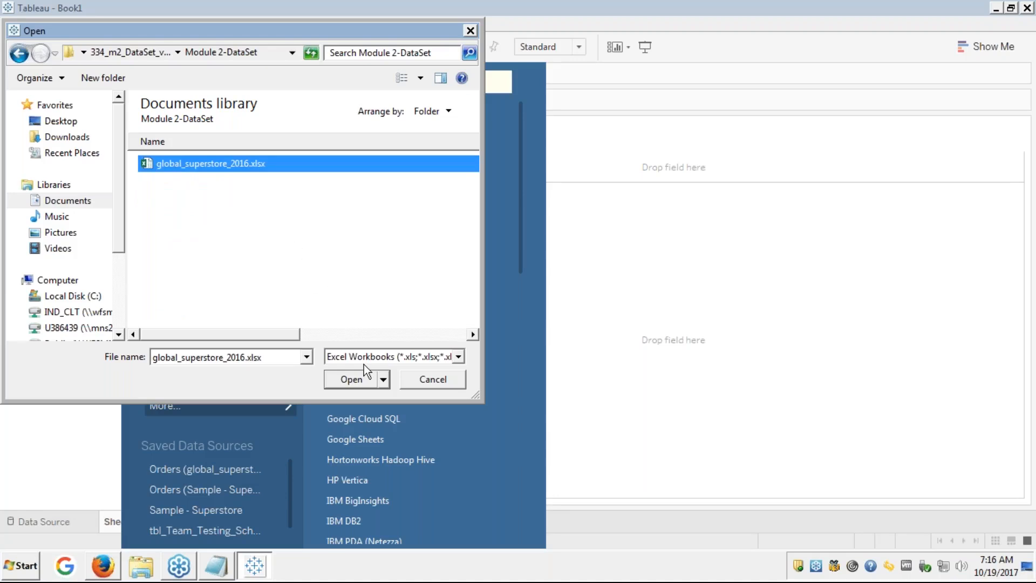
click(348, 380)
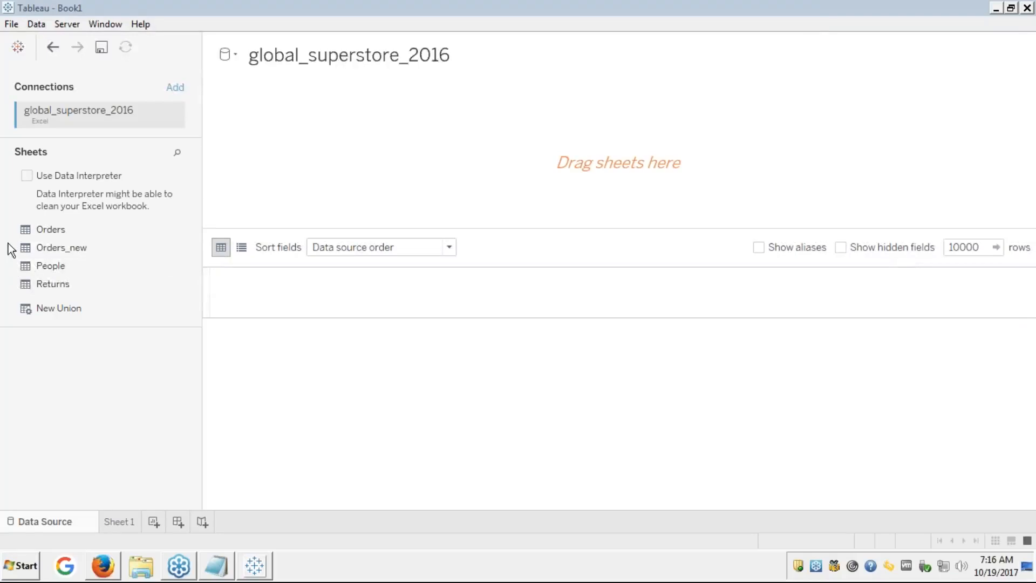
- Add the Orders sheet to the data source and look through its columns, including the geographic fields
drag(46, 230, 318, 138)
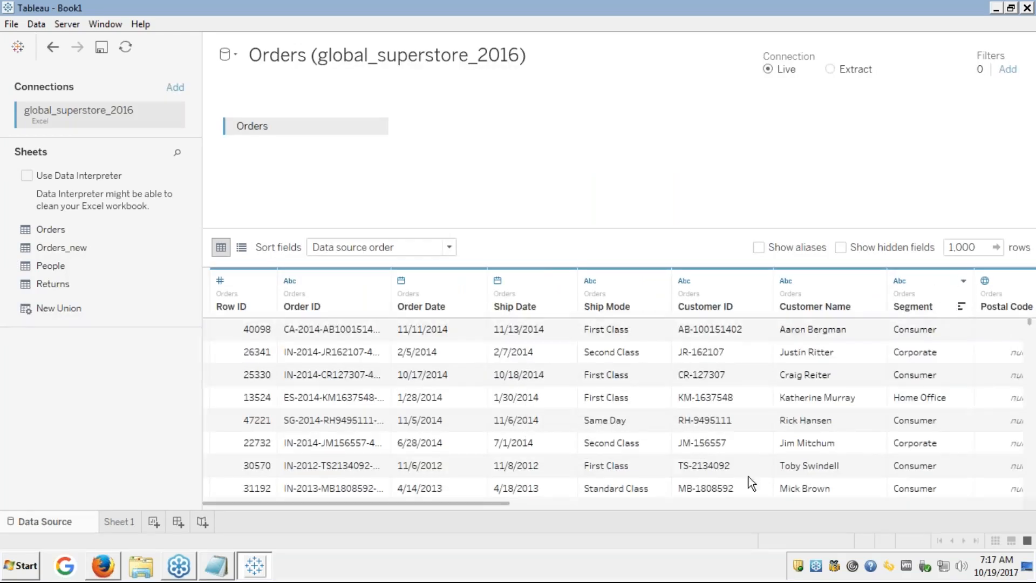
click(755, 503)
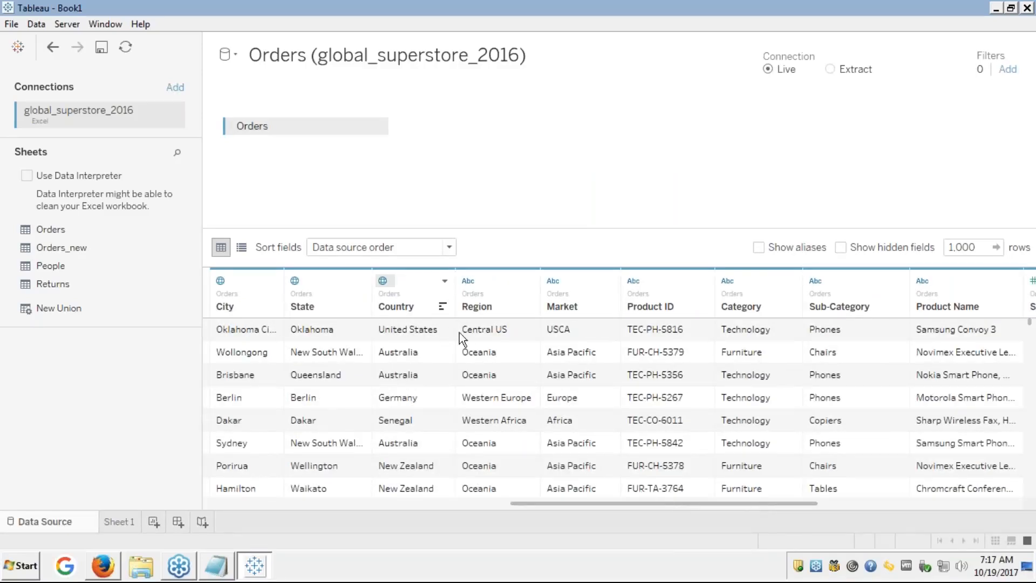
click(880, 502)
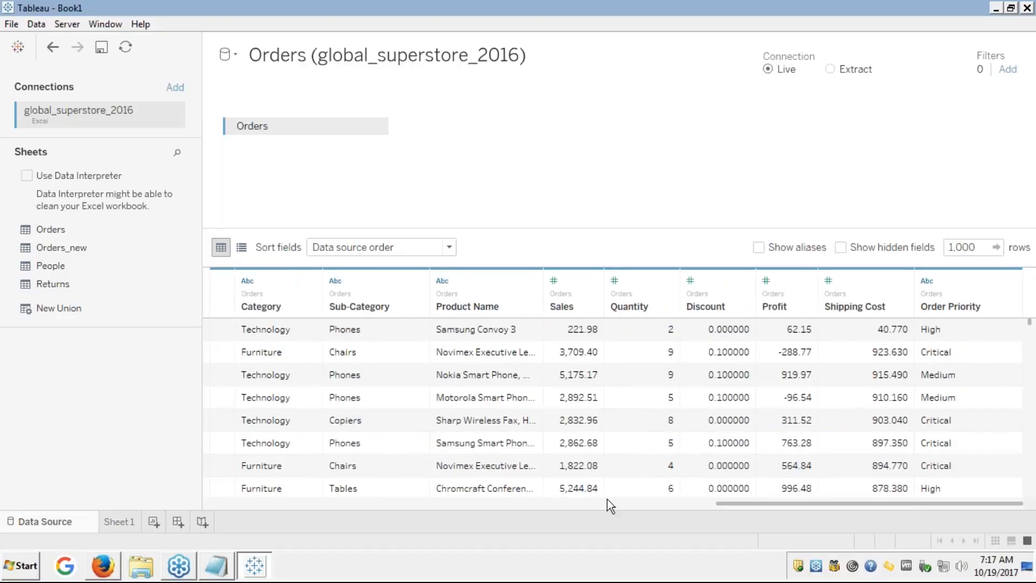
click(235, 502)
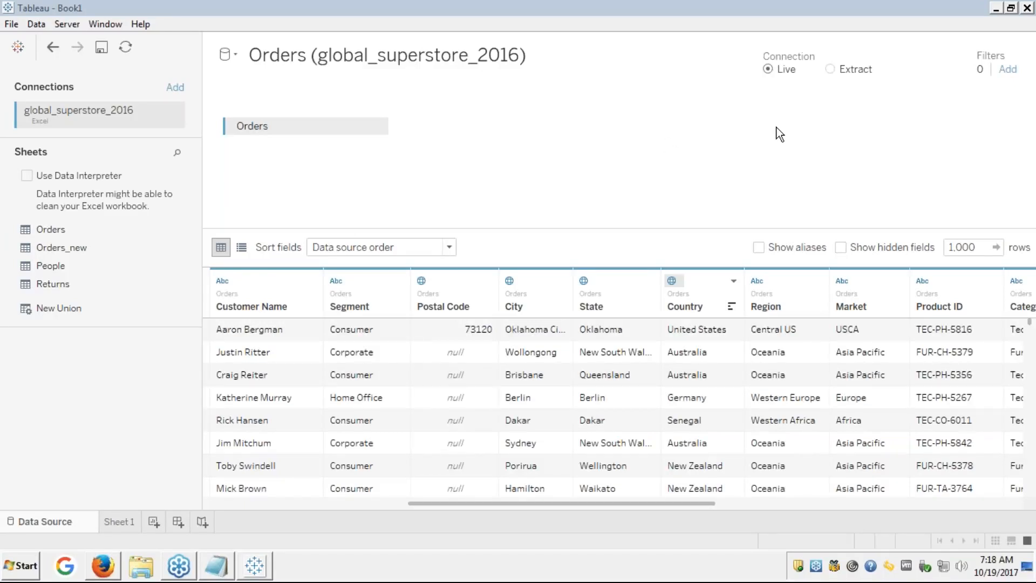
- Switch to Firefox and open the Module 6 presentation in full screen to review the Mapping - Coordinate Points slide
click(102, 568)
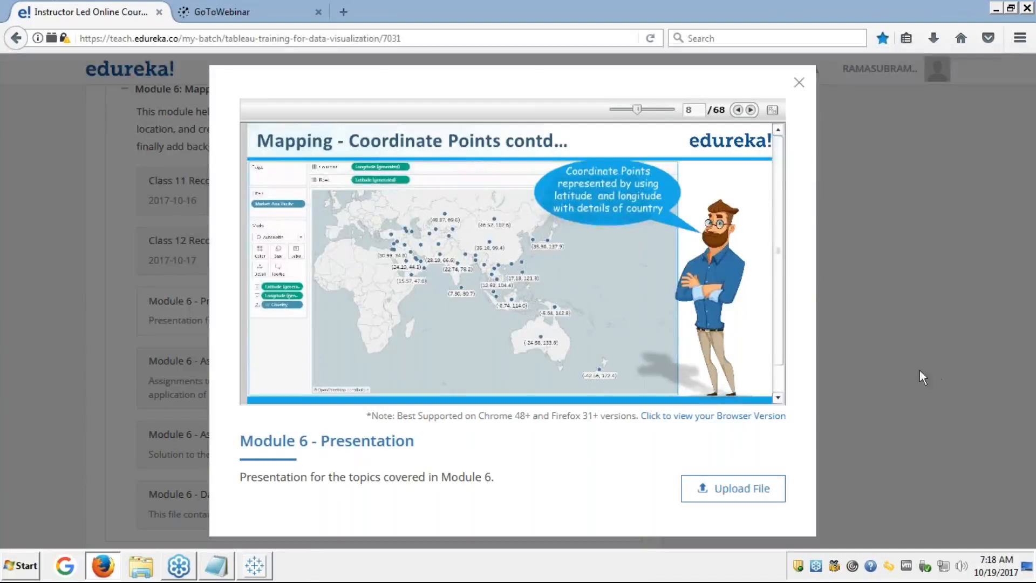
click(773, 112)
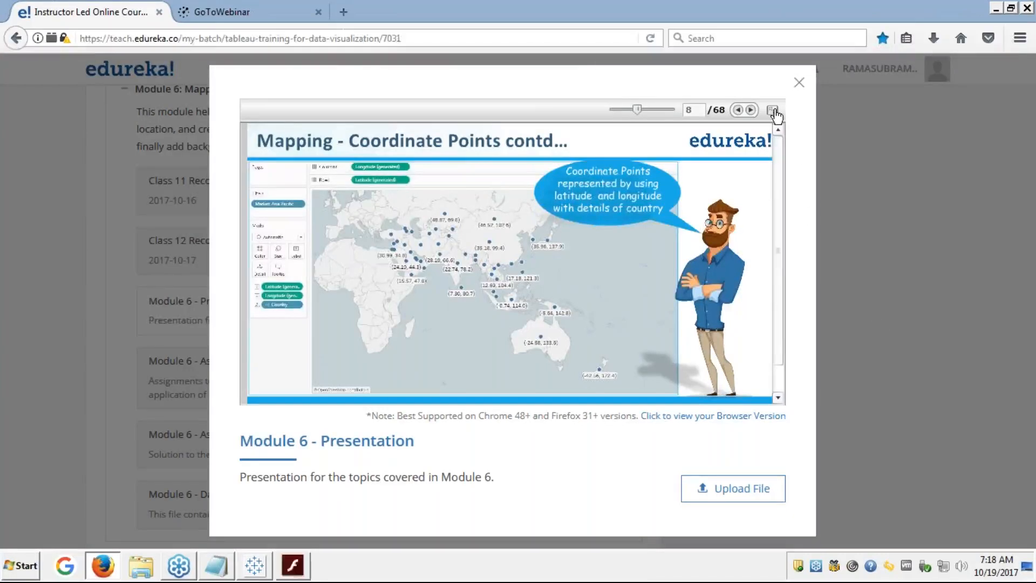
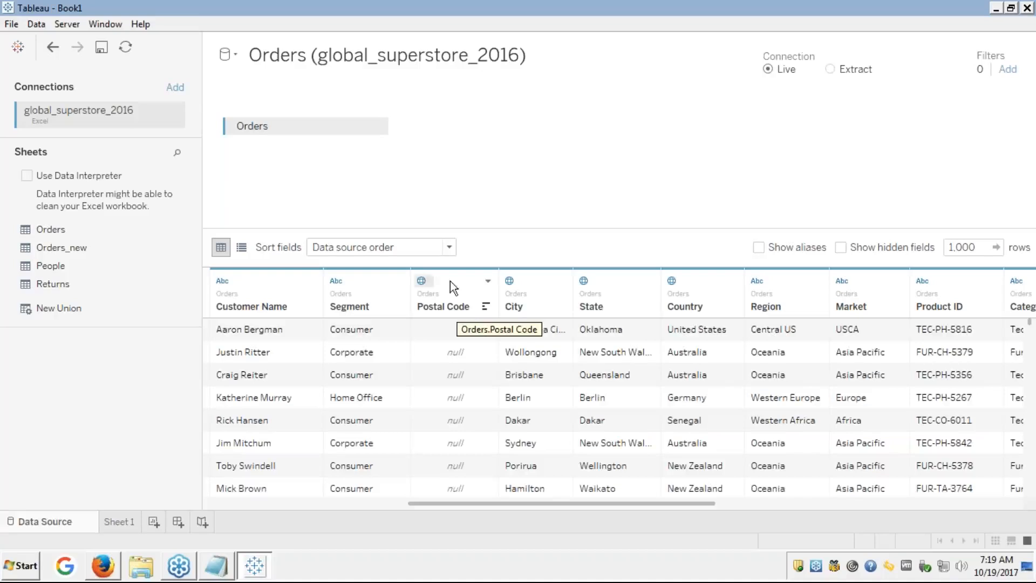
- Check the field options, data type and geographic role choices of the Postal Code column in the Orders data
click(486, 281)
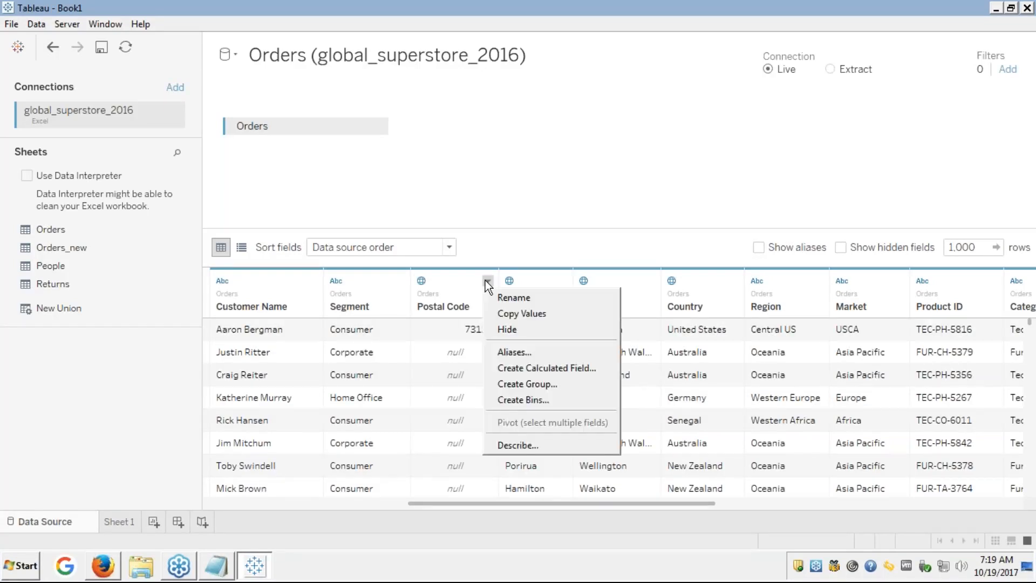
click(422, 282)
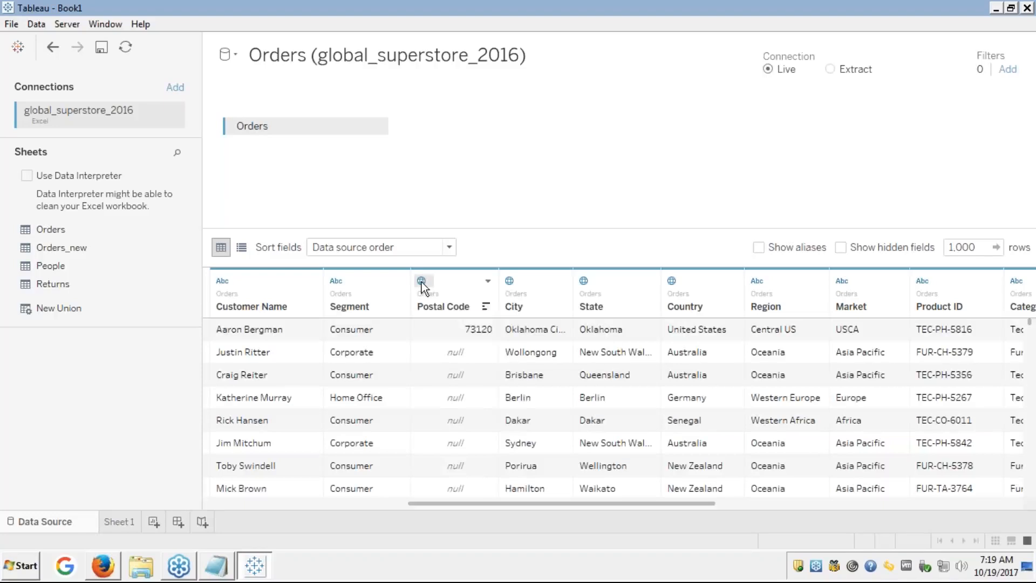
click(422, 282)
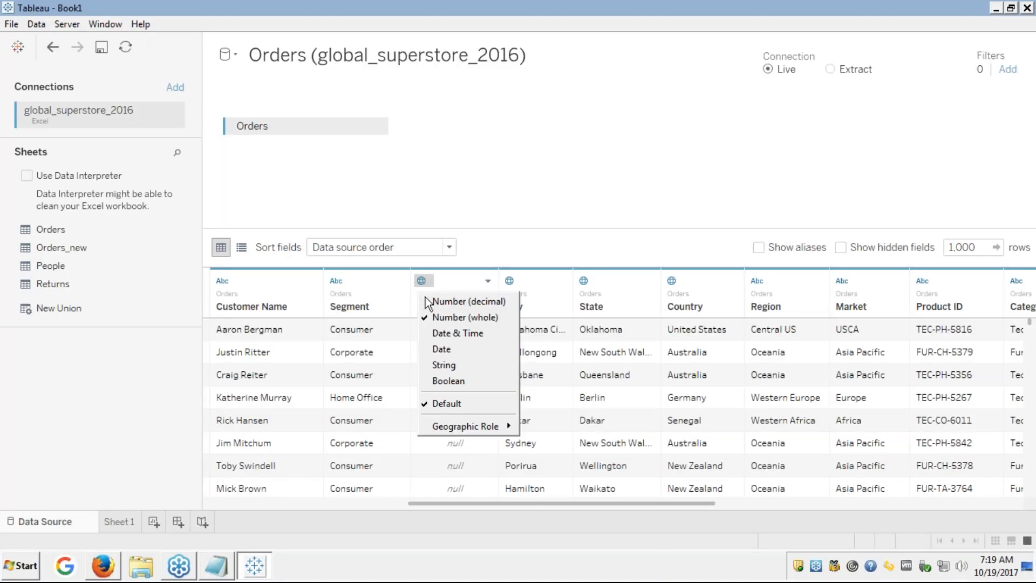
mouse_move(465, 427)
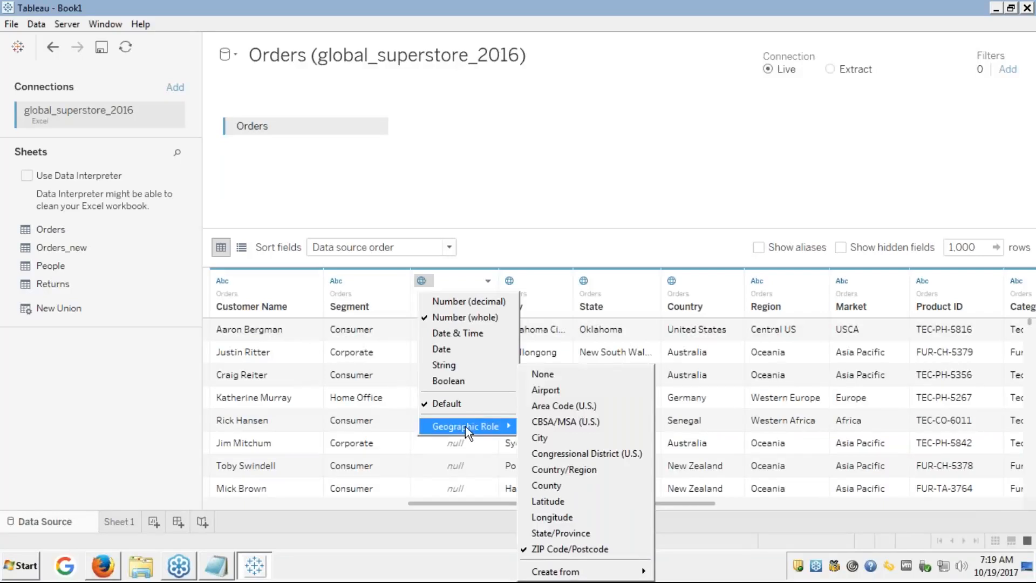
click(546, 190)
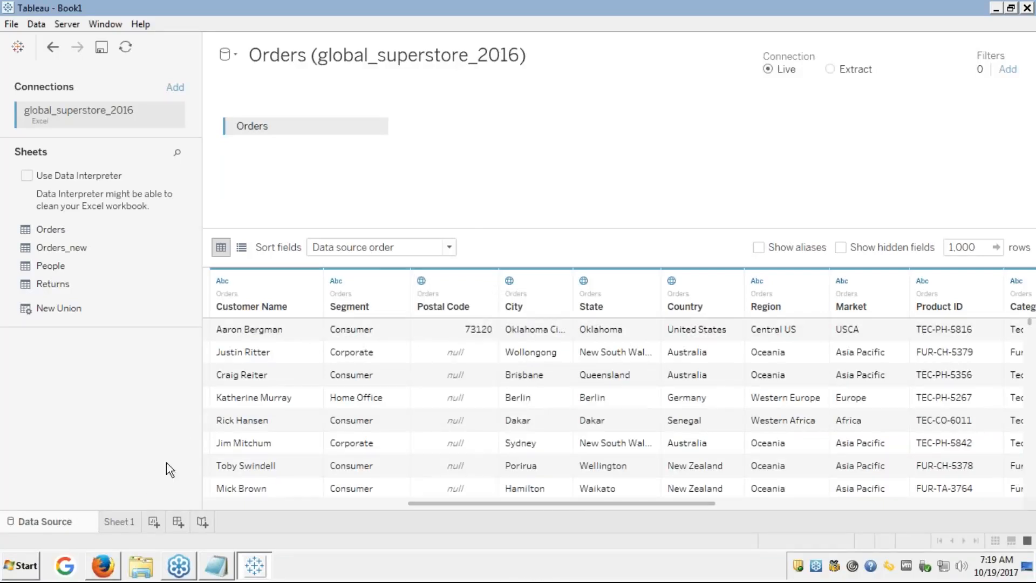
- Open the Sheet 1 worksheet, then switch to Notepad and clear the existing note about Google Maps
click(118, 522)
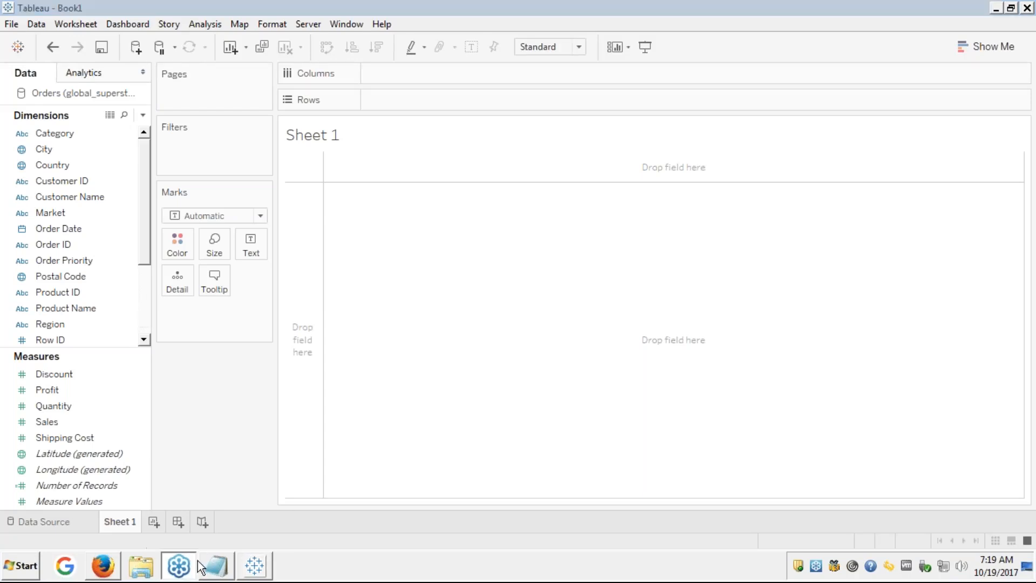
click(213, 569)
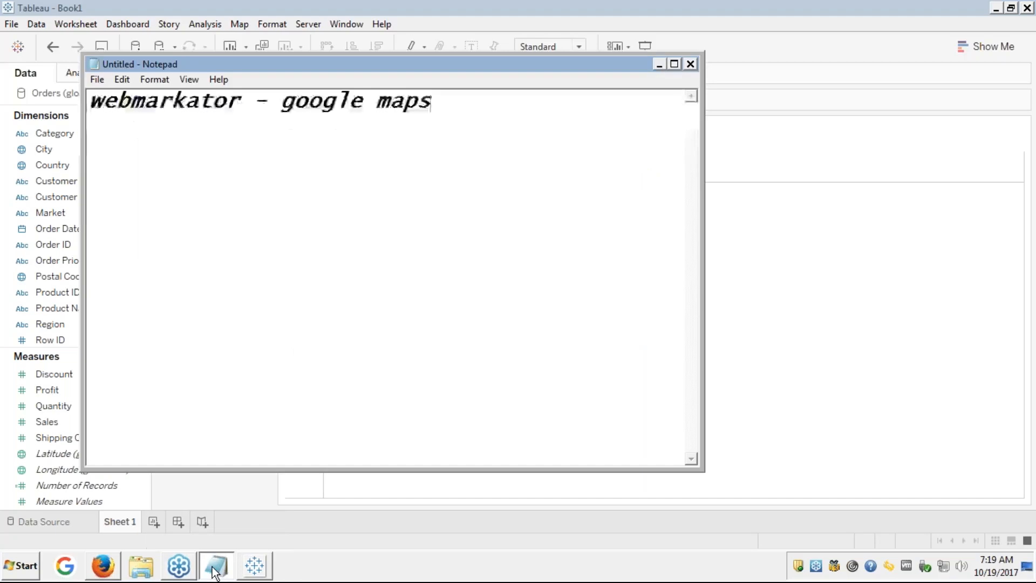
click(160, 100)
key(BackSpace)
text(e)
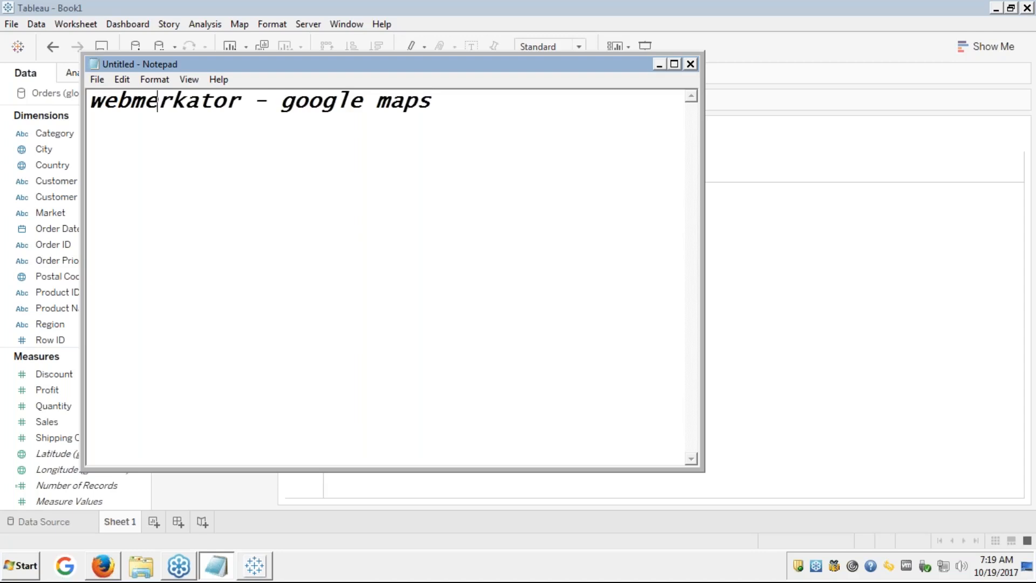
key(ctrl+a)
key(BackSpace)
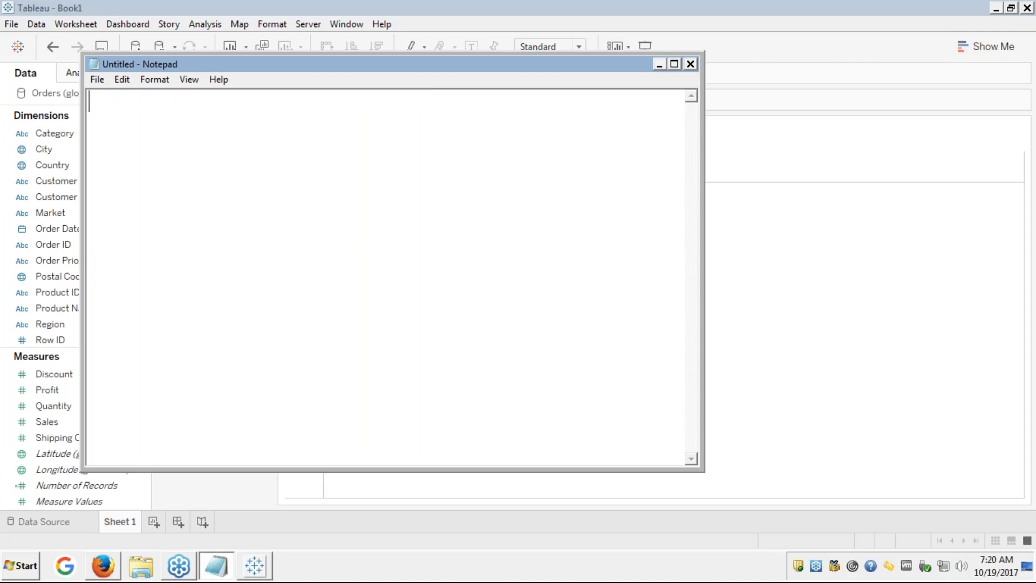
- Write the note "coordiantes, country names and state, city, street, area, zip code" in Notepad
text(coor)
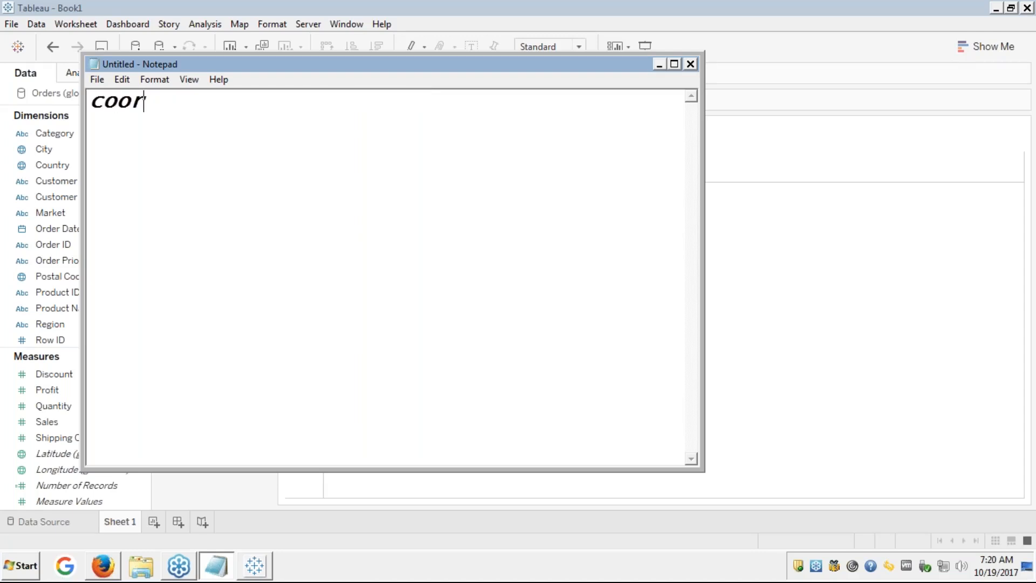
text(diantes, )
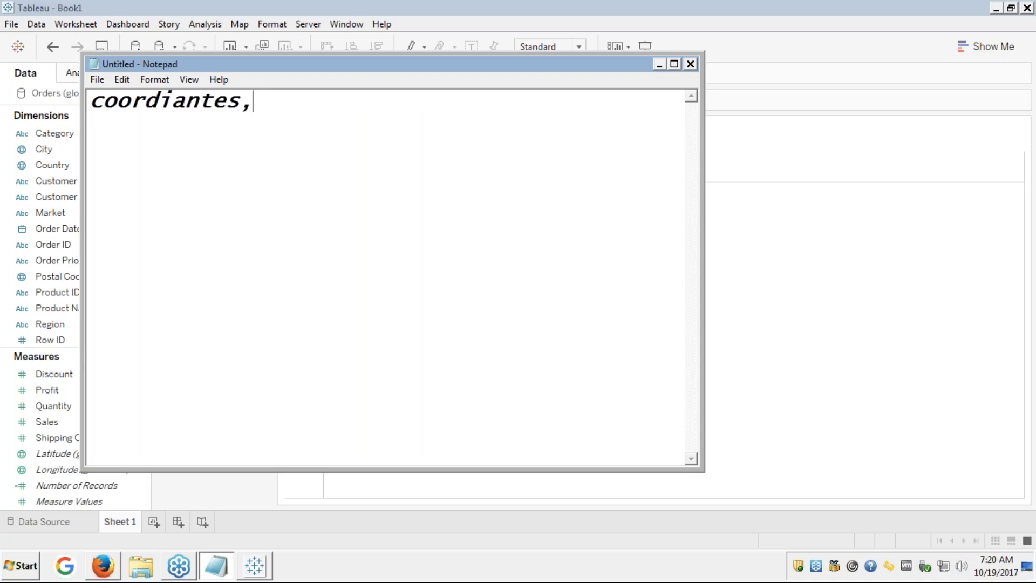
text(country )
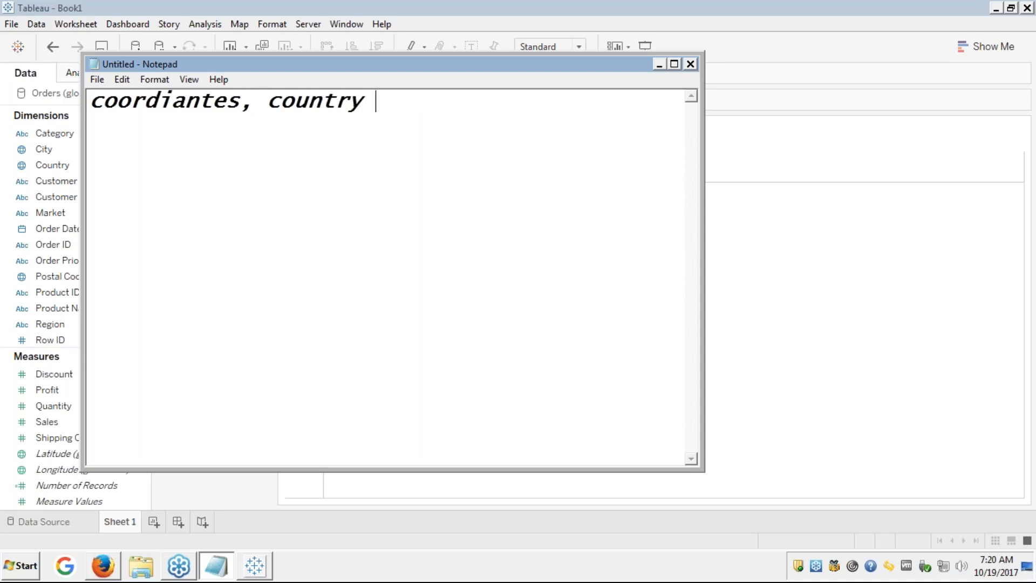
text(names and s)
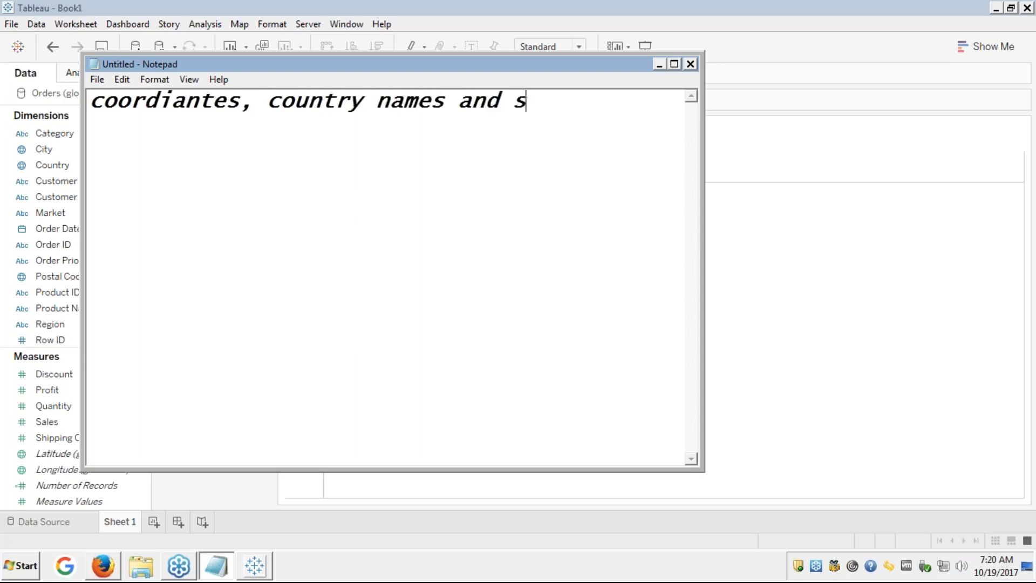
text(tate, c)
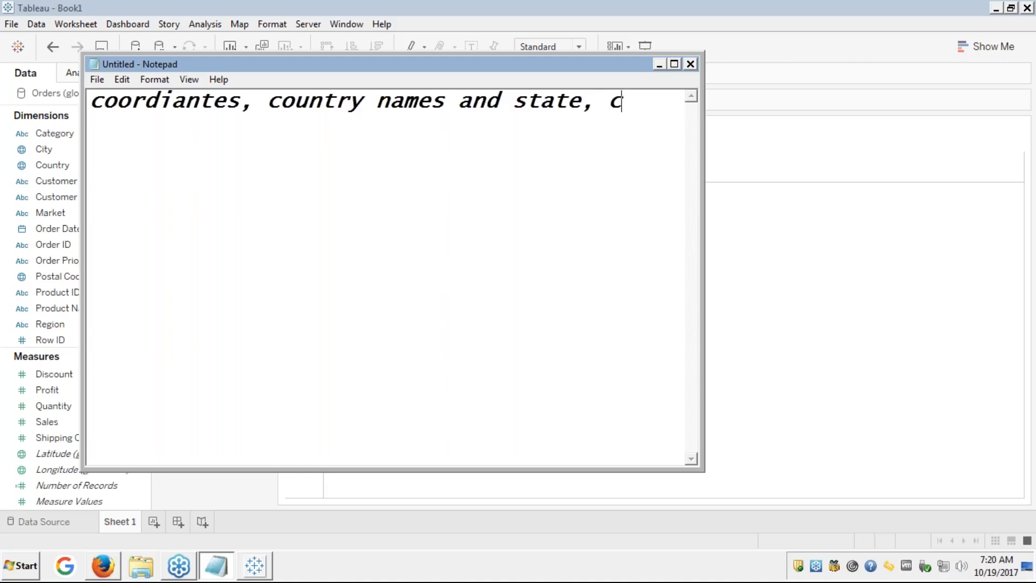
text(ity, str)
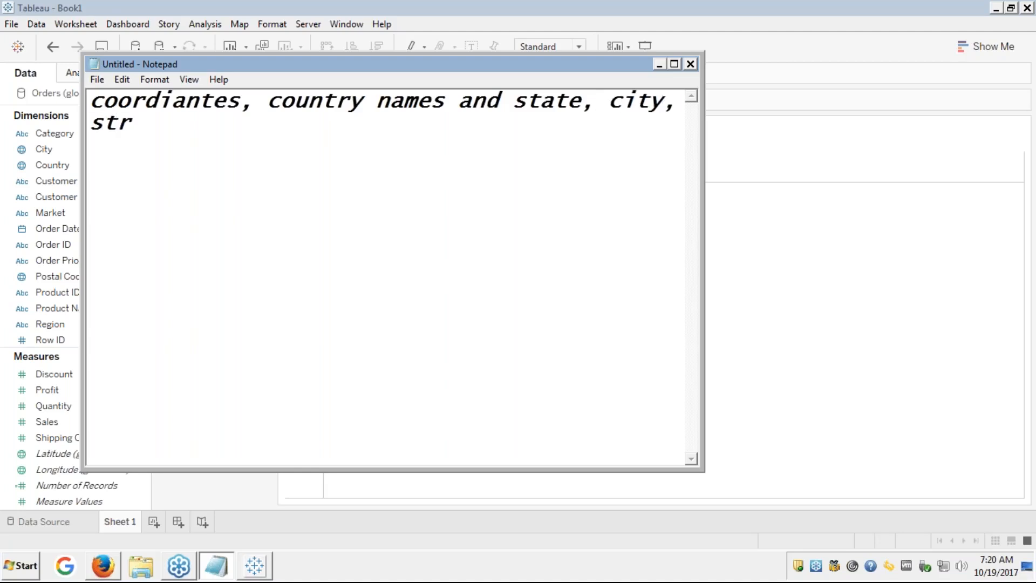
text(eet, area)
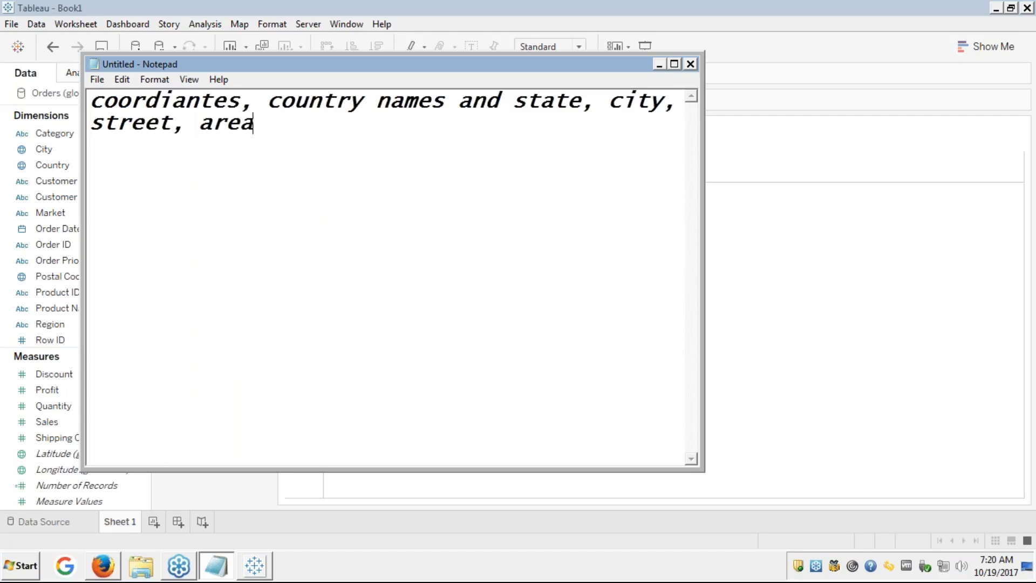
text(, zip code)
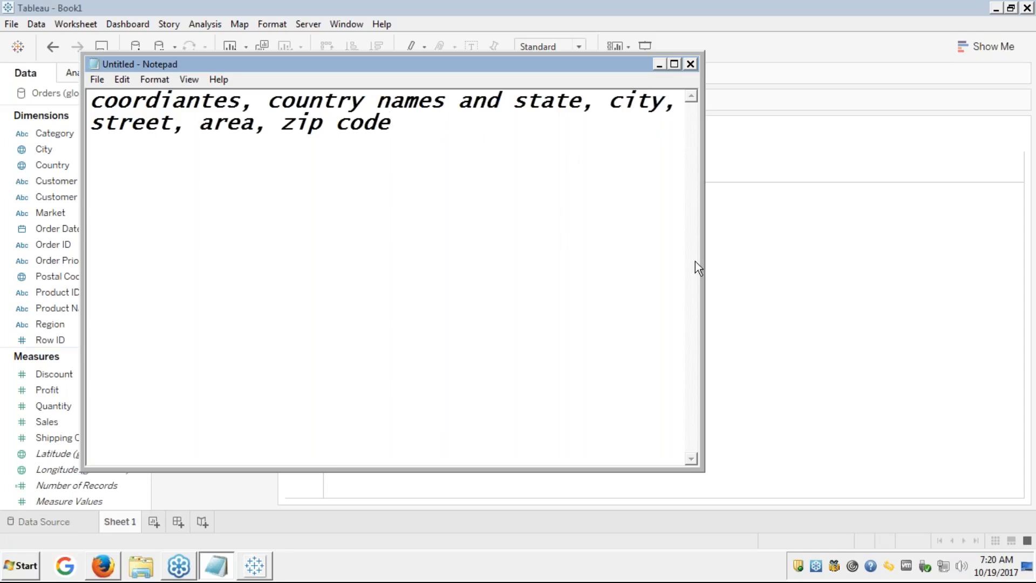
- Switch back to Tableau and look through Sheet 1's dimensions and measures for geographic fields, including Postal Code and Longitude (generated)
click(728, 301)
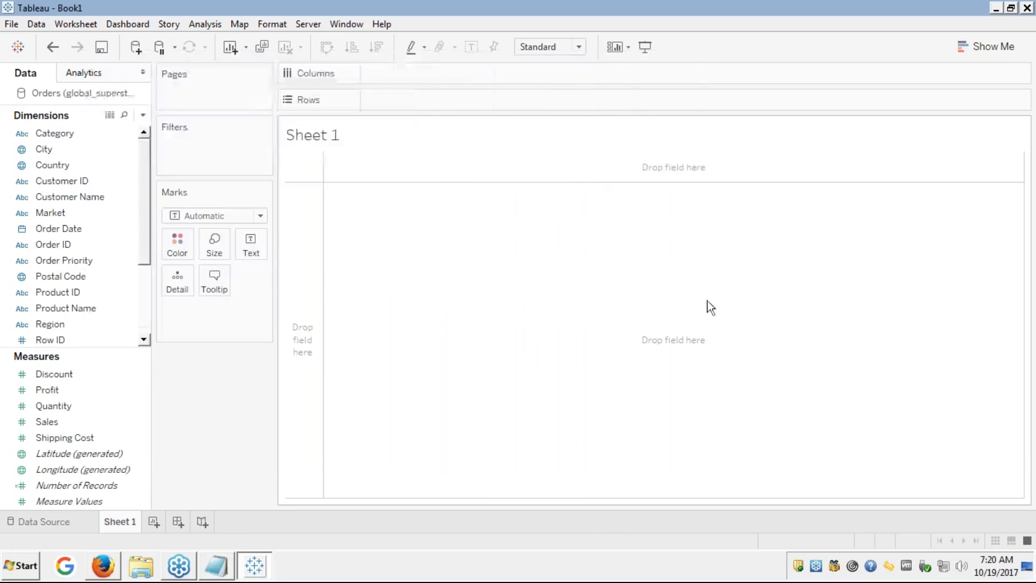
click(89, 230)
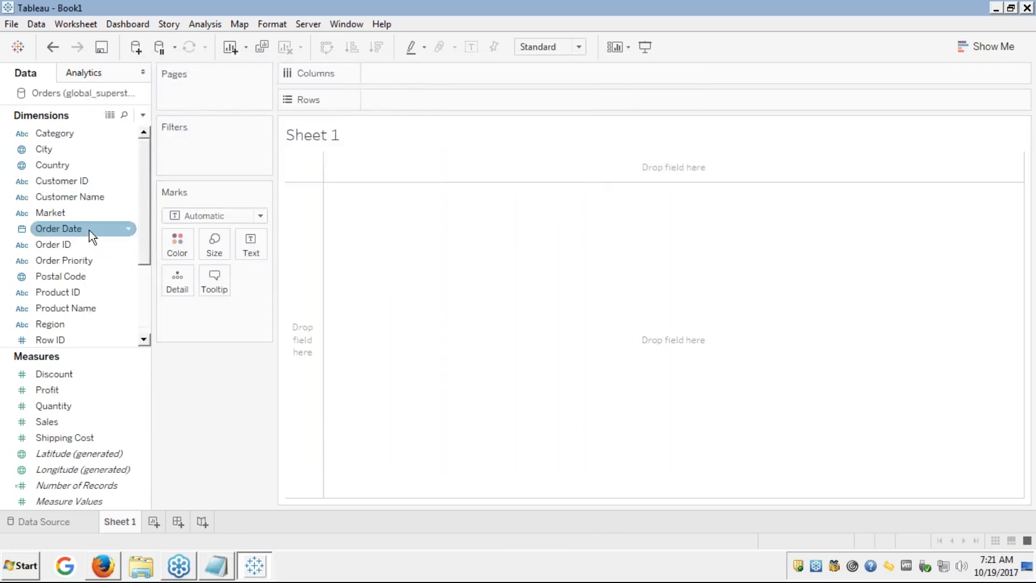
key(alt+Tab)
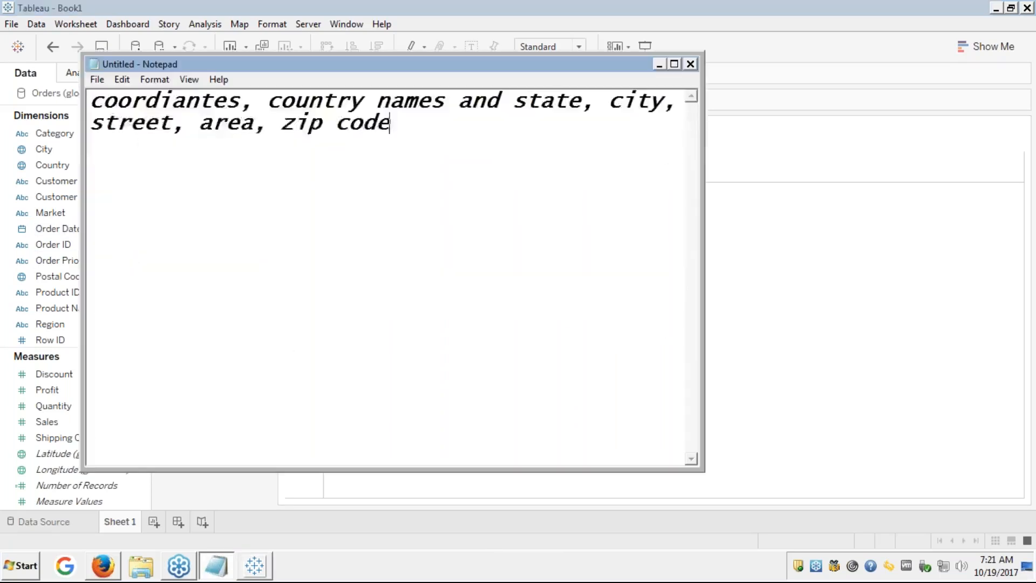
key(alt+Tab)
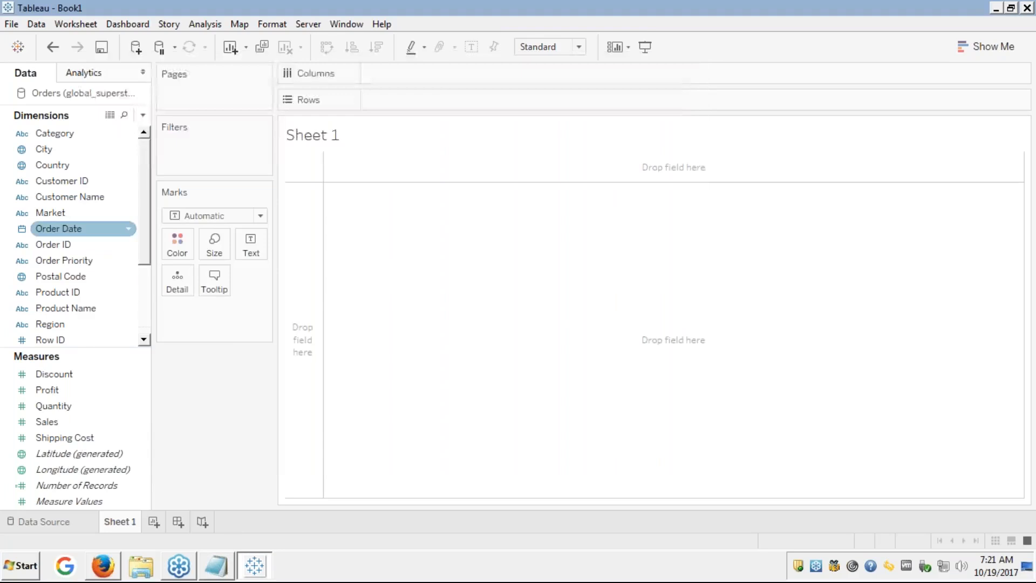
click(227, 347)
click(98, 322)
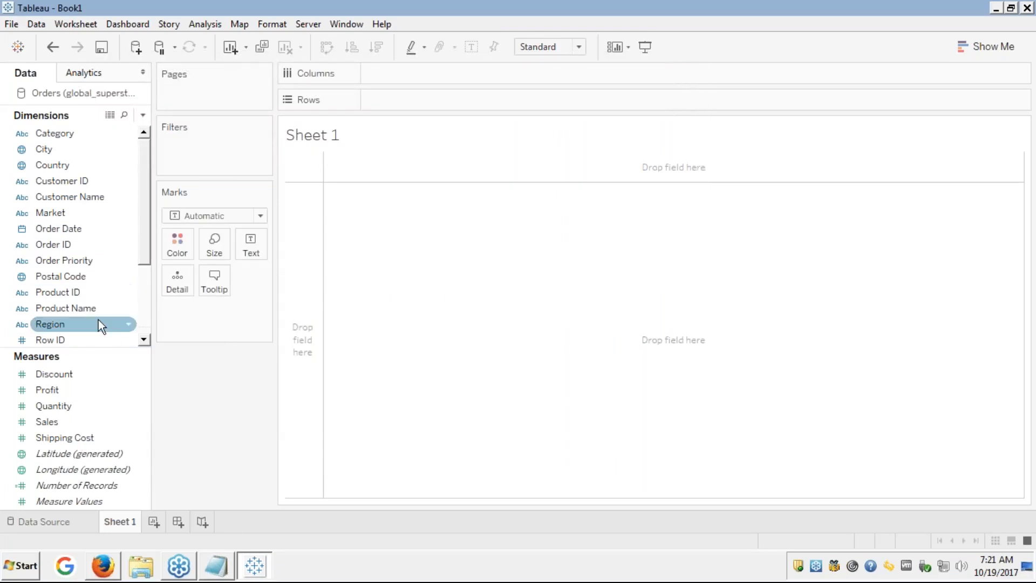
click(61, 277)
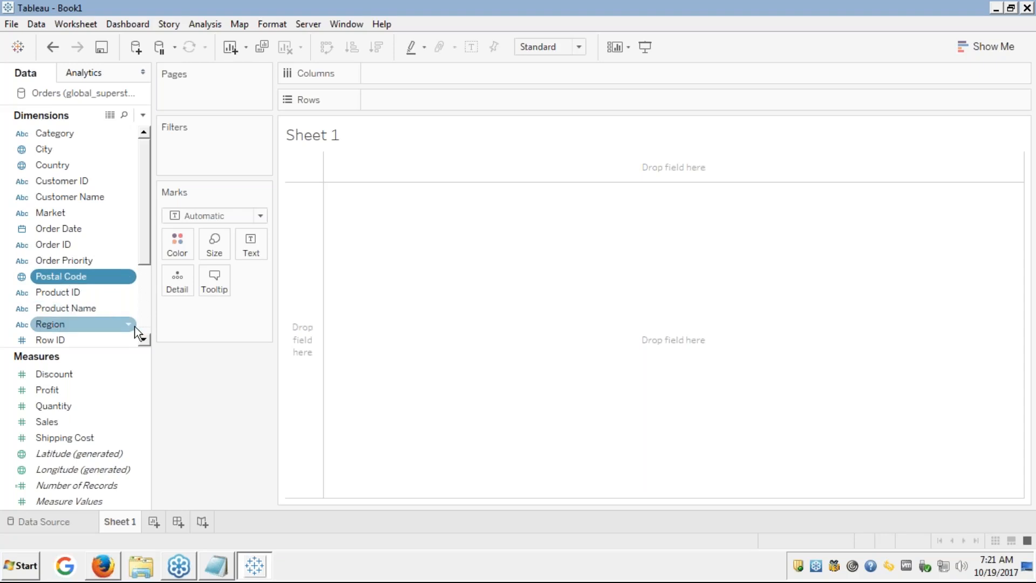
click(143, 340)
click(144, 340)
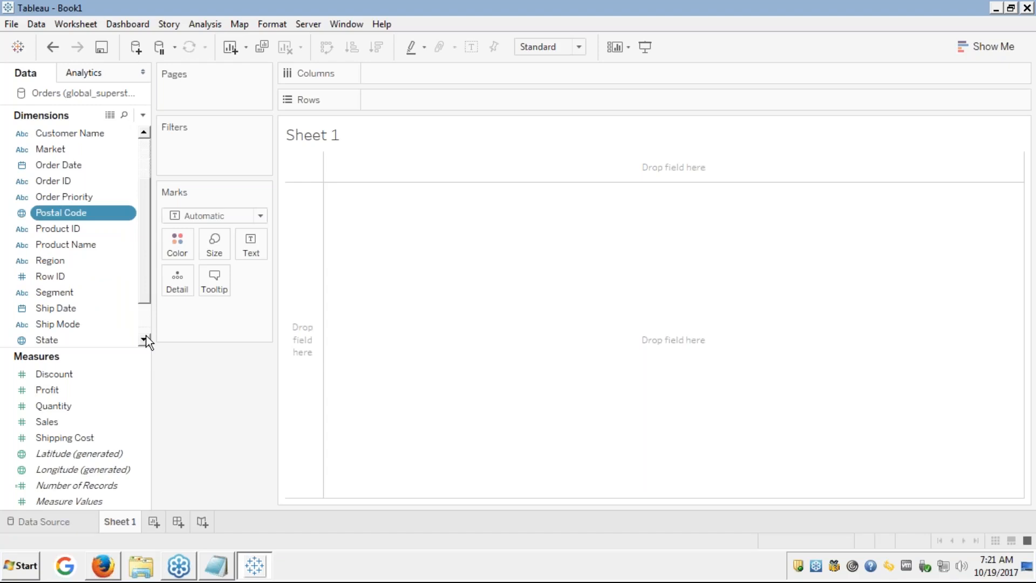
click(143, 339)
click(143, 340)
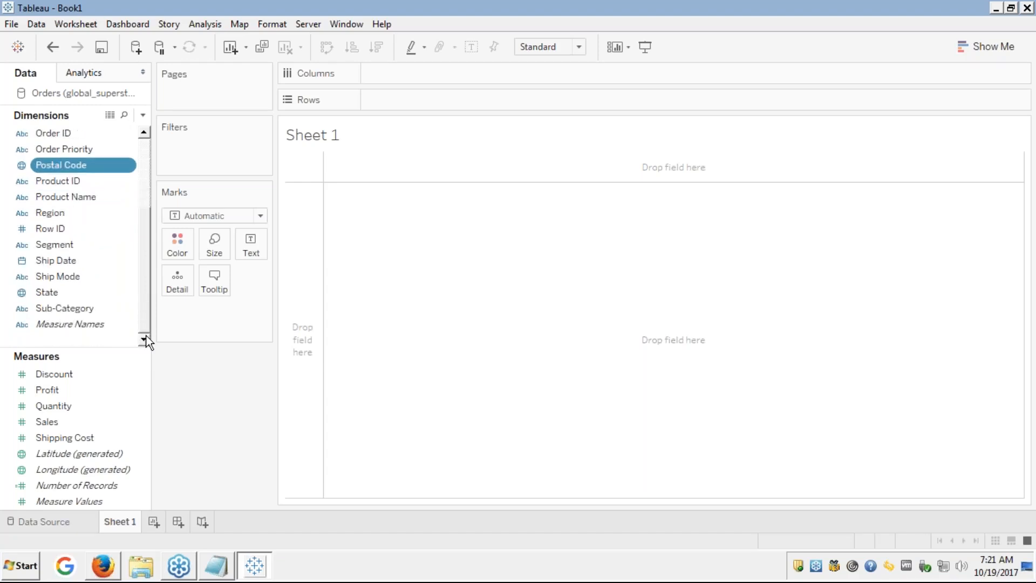
click(145, 155)
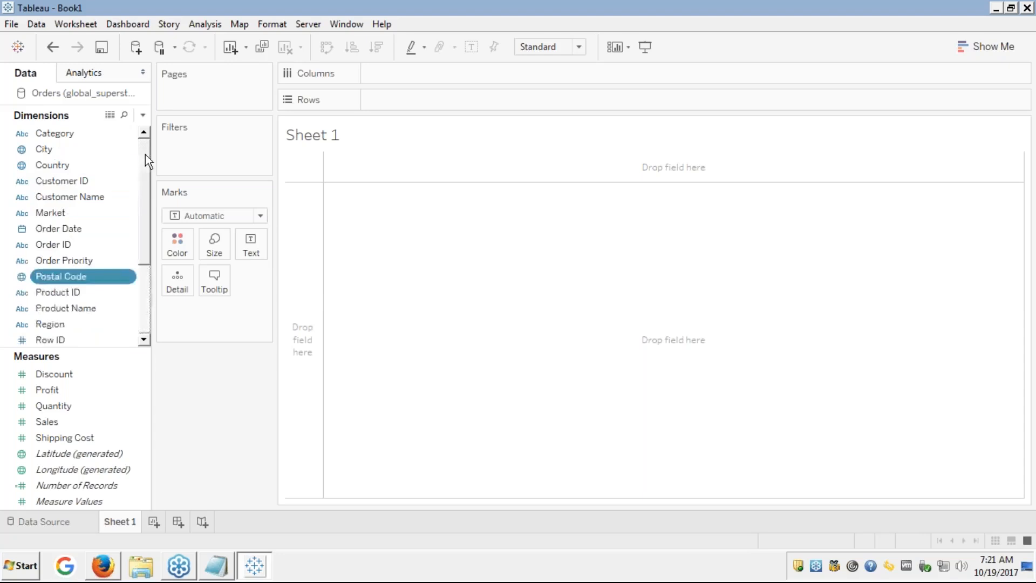
ctrl+click(82, 292)
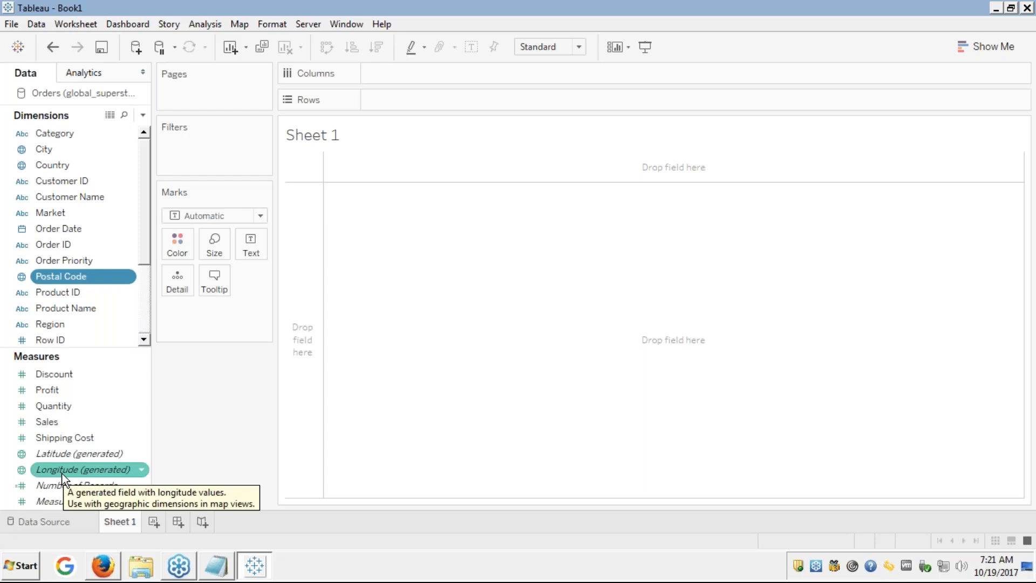
- Review the Notepad list of location items again, then examine Sheet 1's dimensions down to Measure Names for matching geographic fields
click(217, 567)
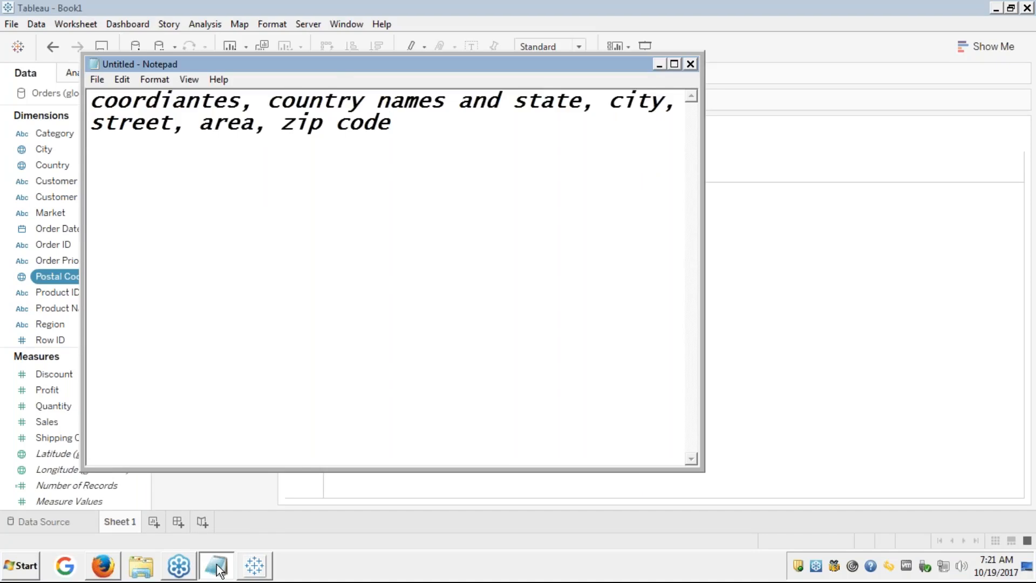
click(217, 567)
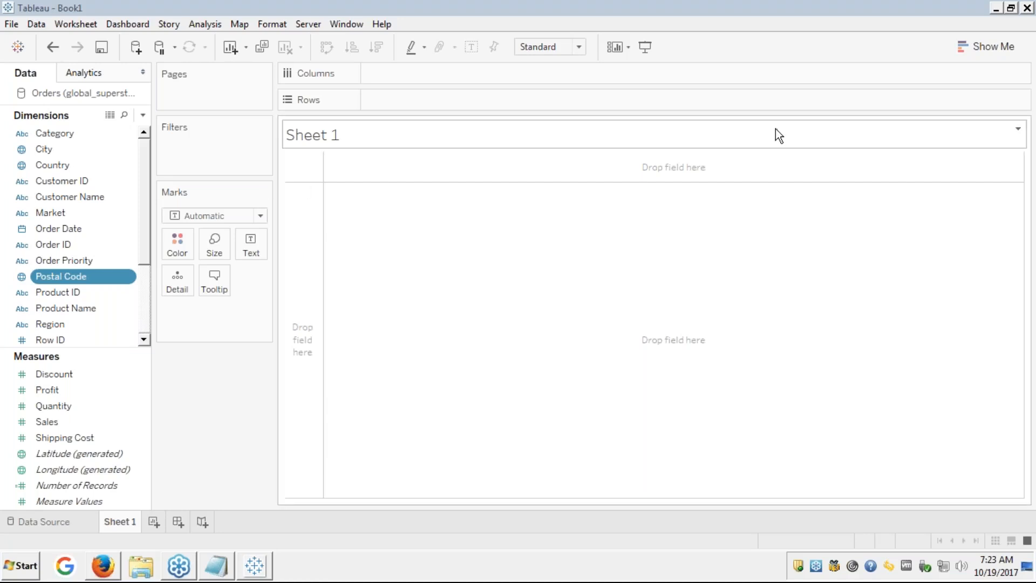
click(143, 340)
click(143, 340)
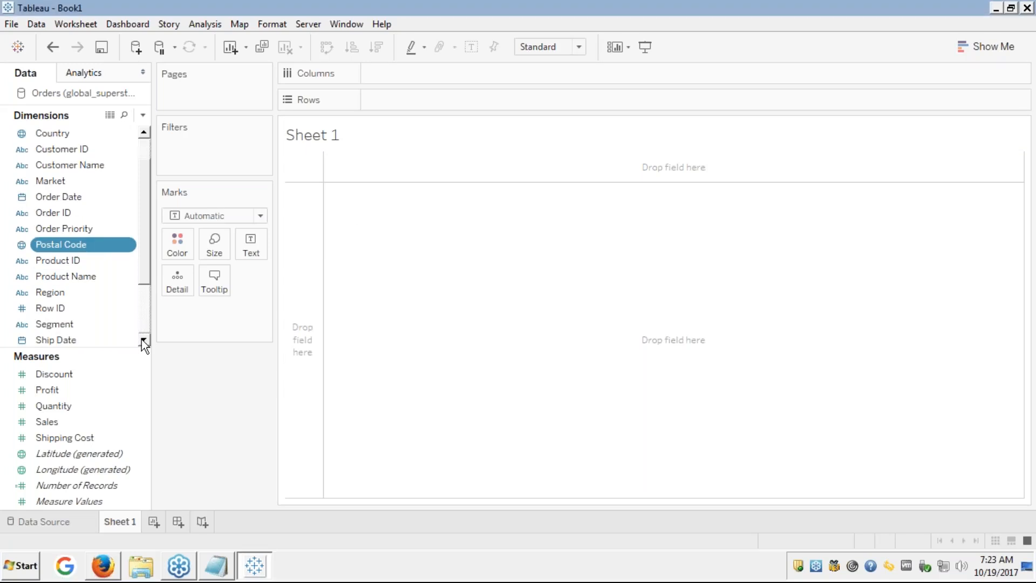
click(143, 340)
click(144, 340)
click(143, 340)
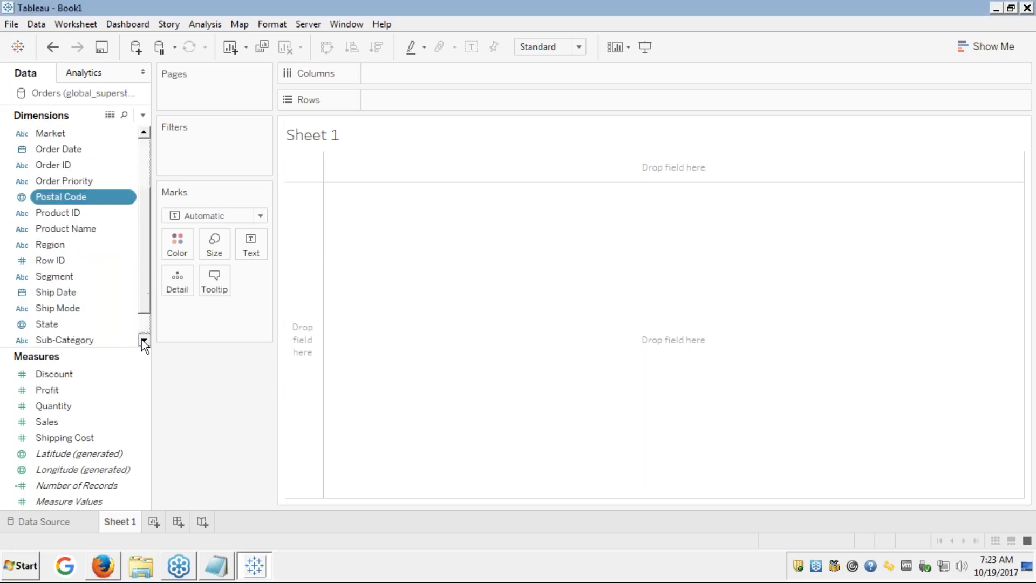
click(143, 340)
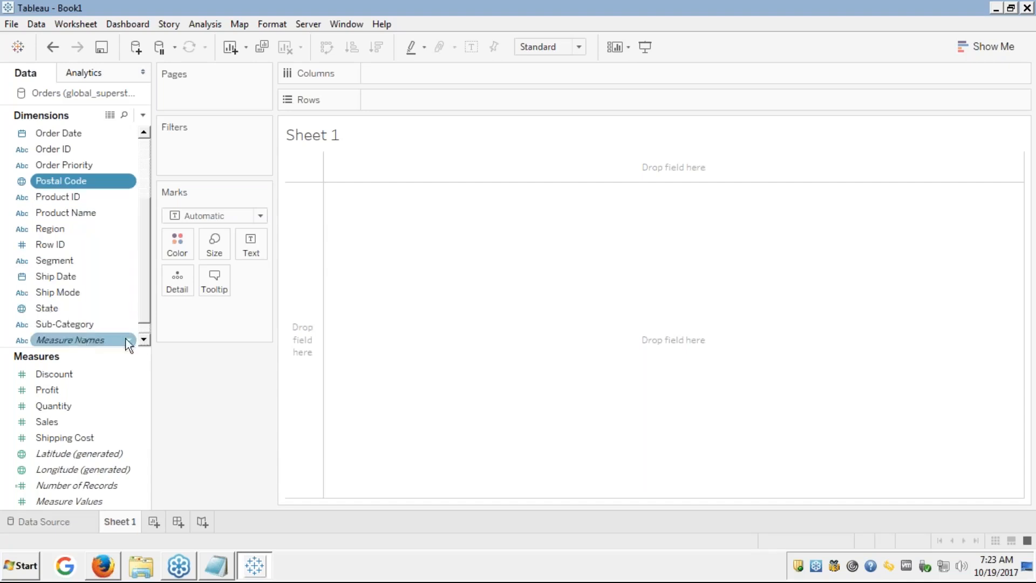
- Plot the State dimension as a symbol map on Sheet 1
click(37, 305)
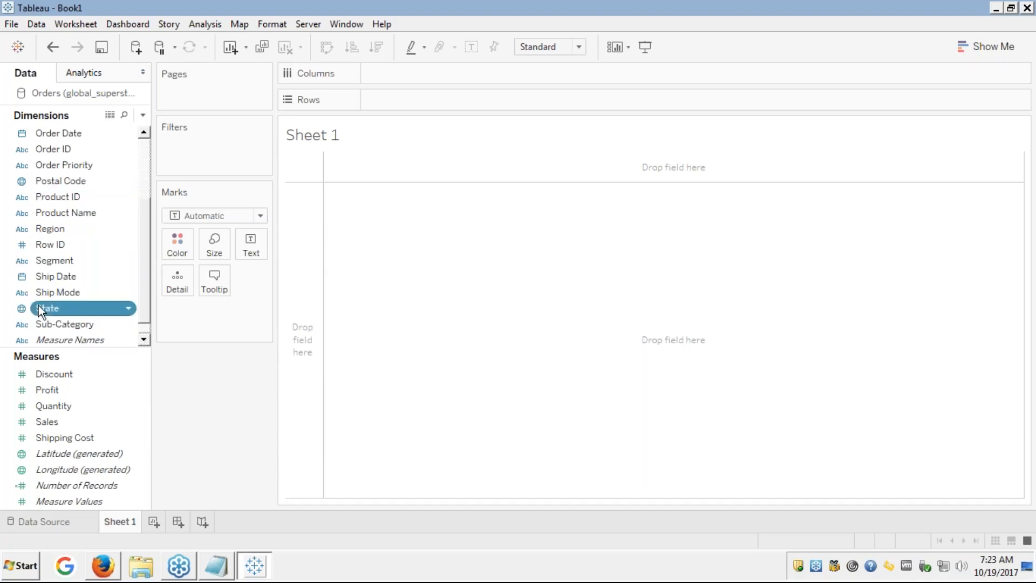
double_click(38, 306)
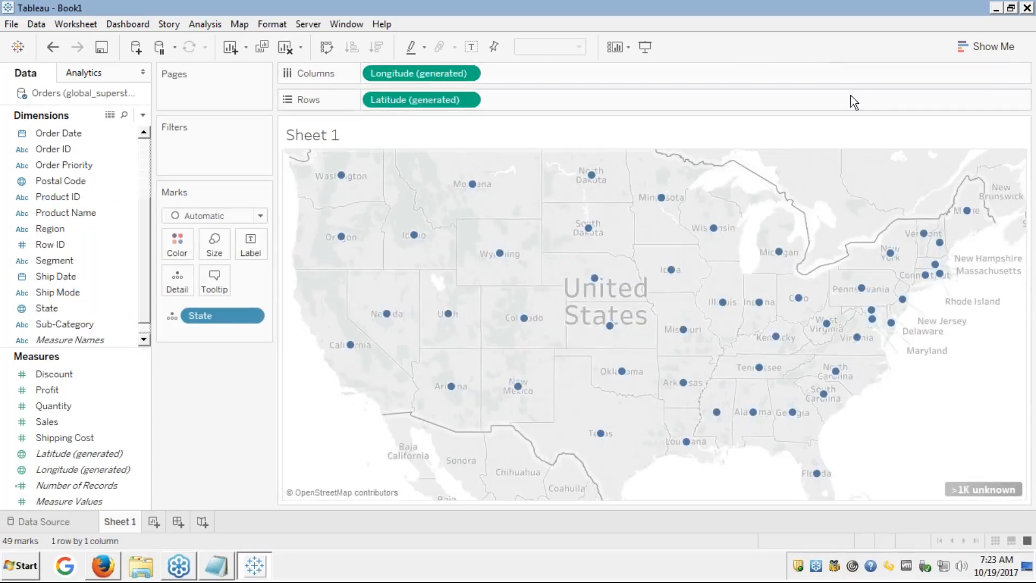
- Try the State map as a filled map, and return it to a symbol map
click(990, 46)
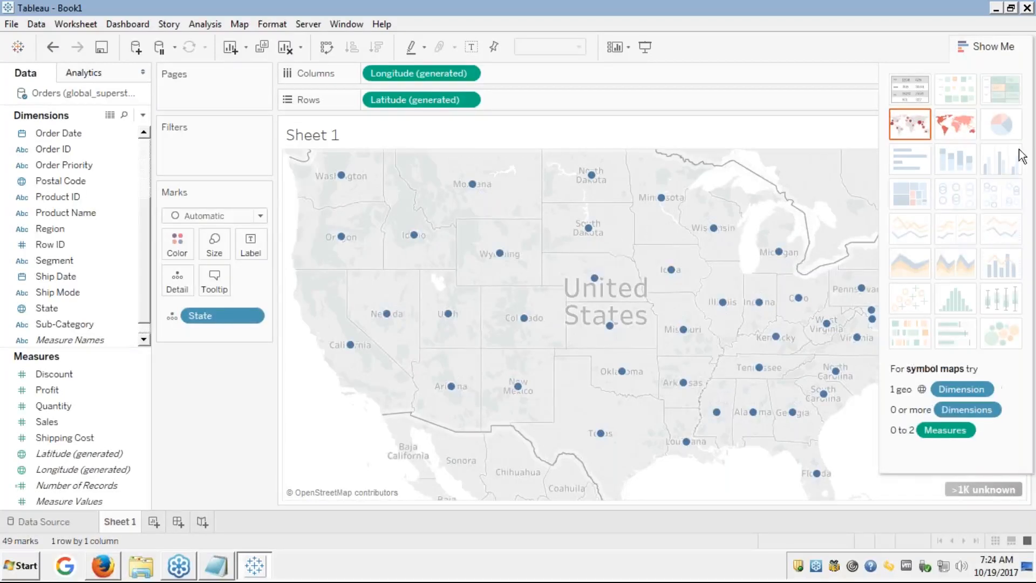
click(955, 128)
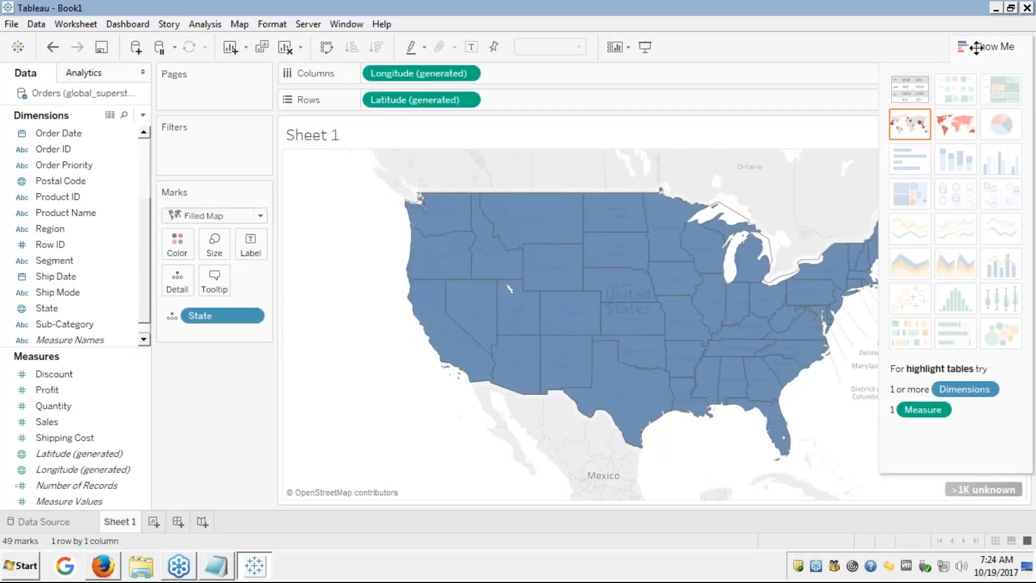
click(989, 47)
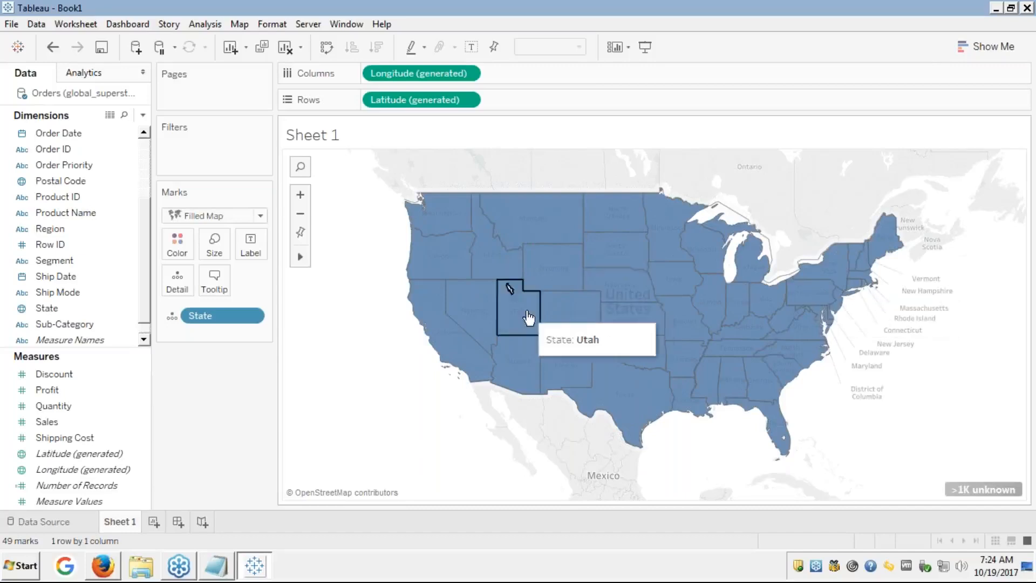
click(967, 50)
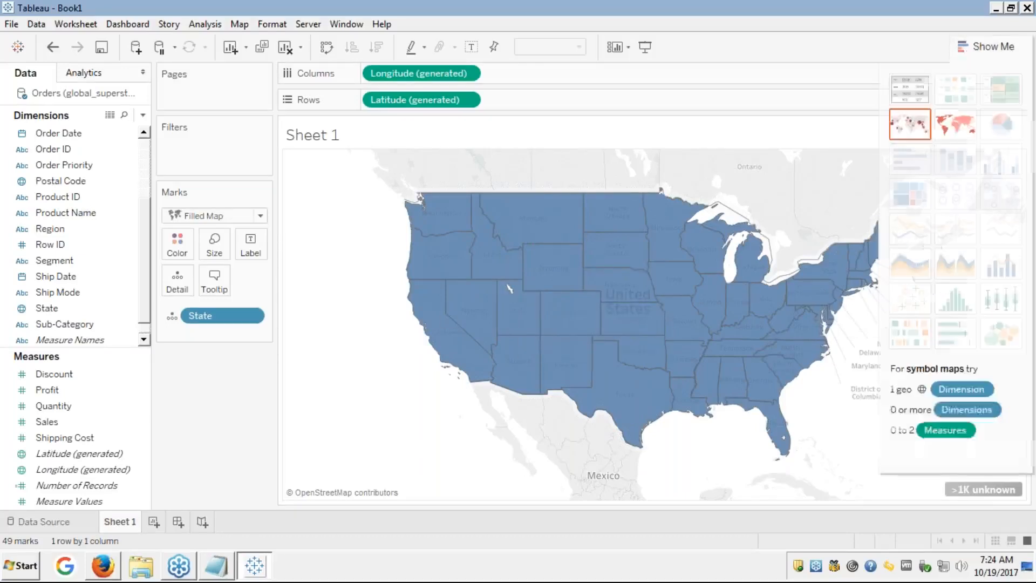
click(911, 127)
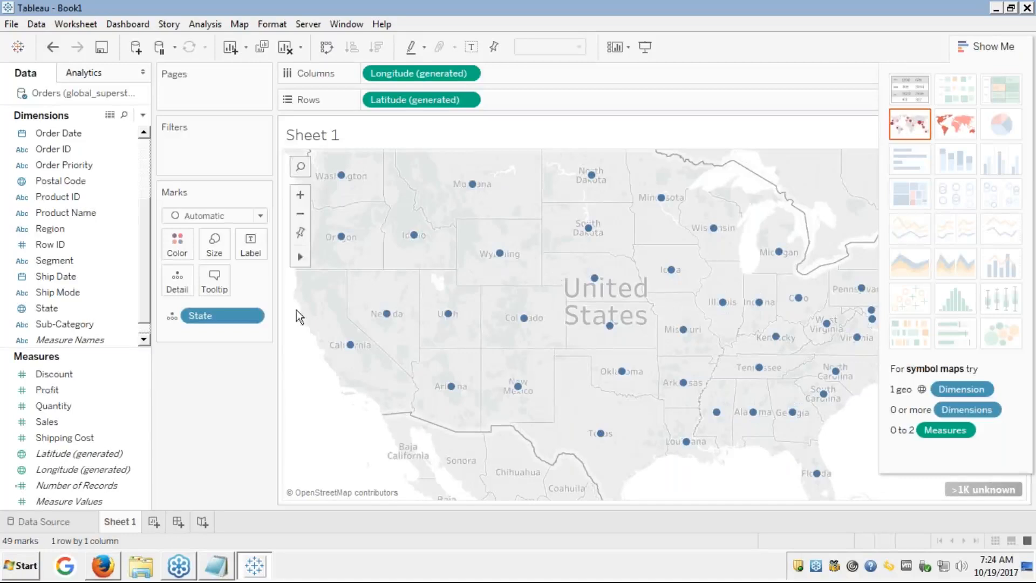
- Color the states by Profit and check the details of individual states such as New Mexico and Arizona
click(64, 392)
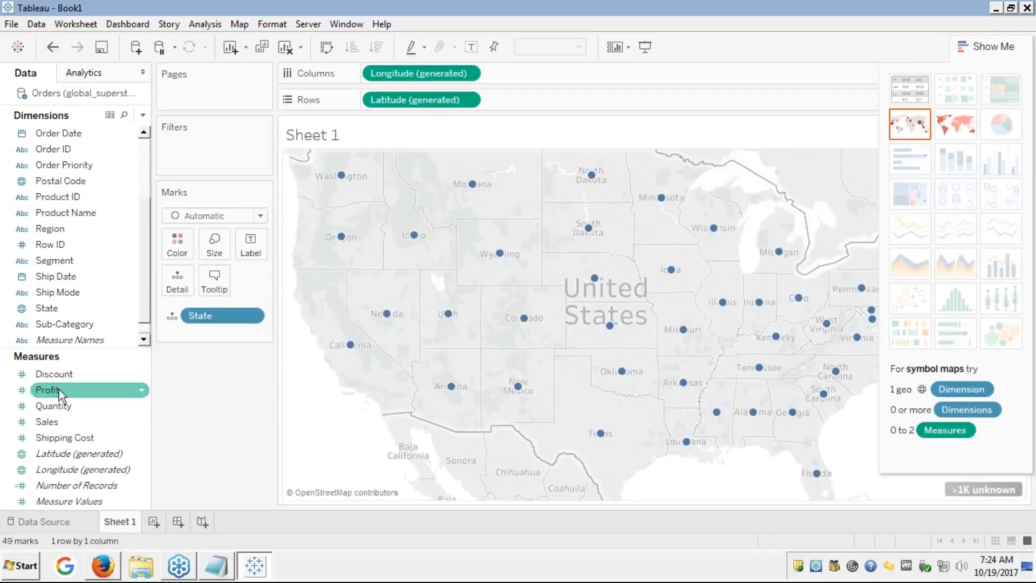
drag(64, 397, 177, 244)
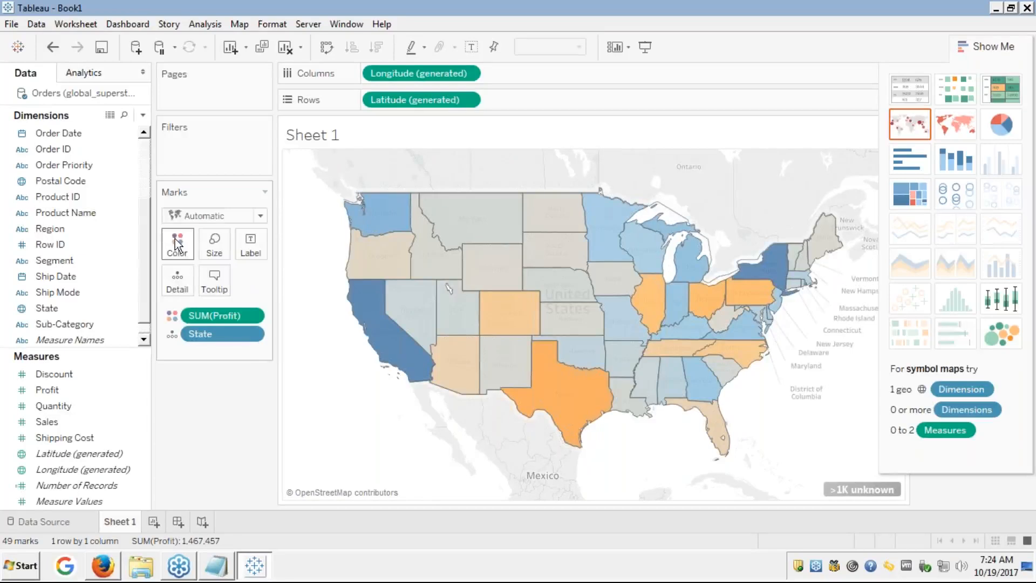
mouse_move(576, 406)
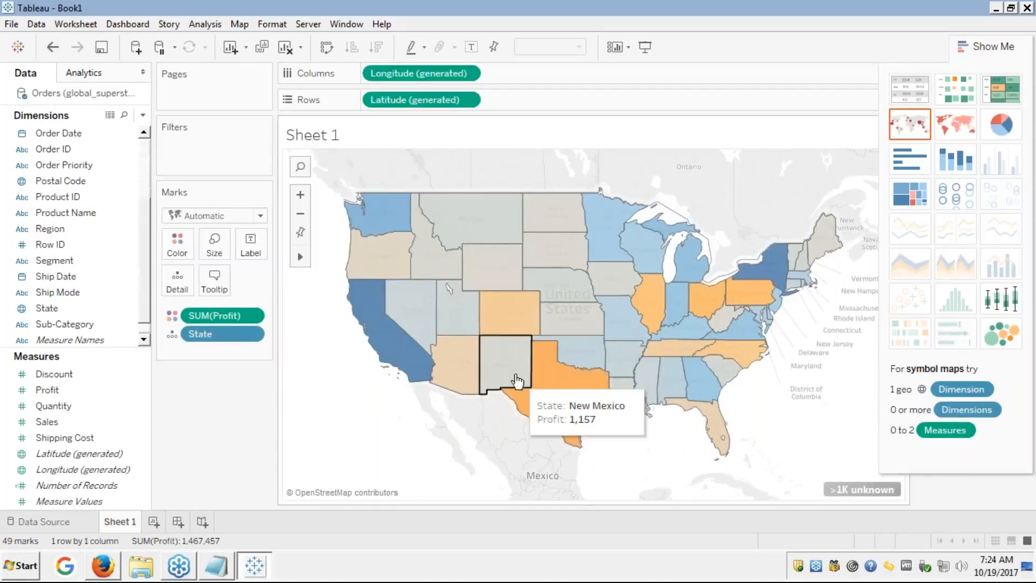
mouse_move(506, 324)
mouse_move(449, 375)
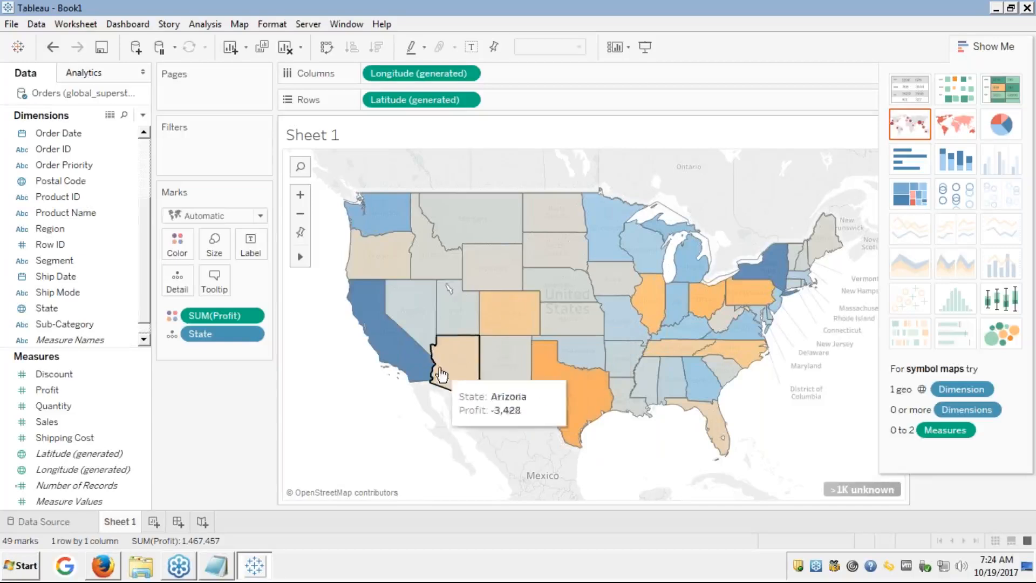
click(973, 46)
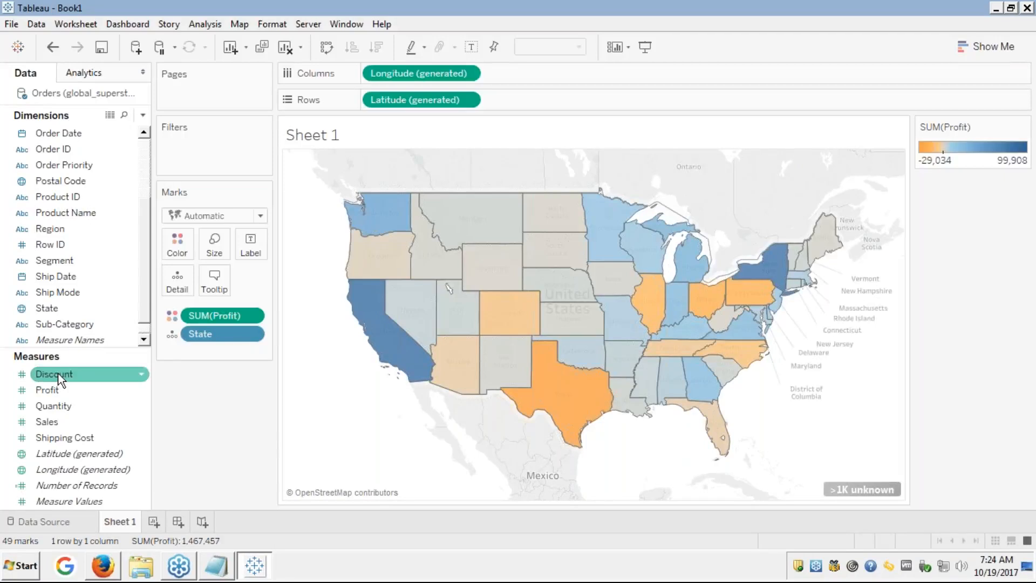
- Add Discount and Shipping Cost to the map as mark details and check a state's details
drag(57, 374, 177, 283)
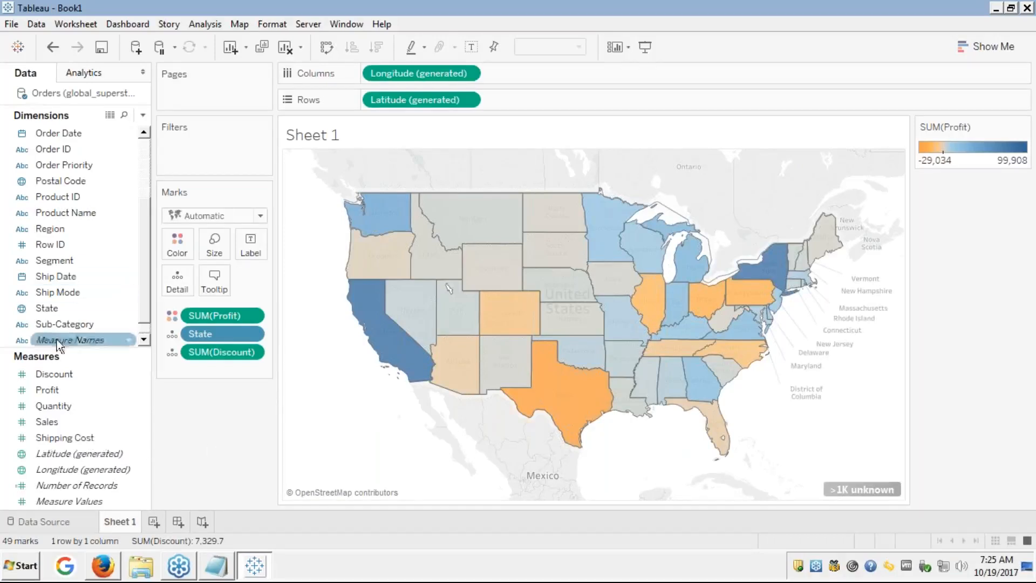
drag(58, 438, 177, 279)
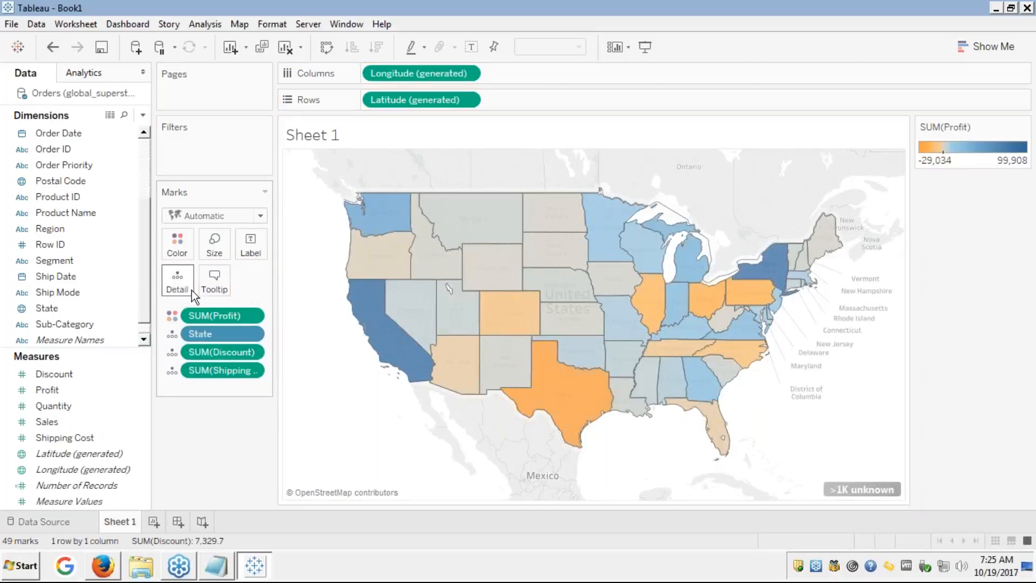
mouse_move(581, 367)
mouse_move(567, 383)
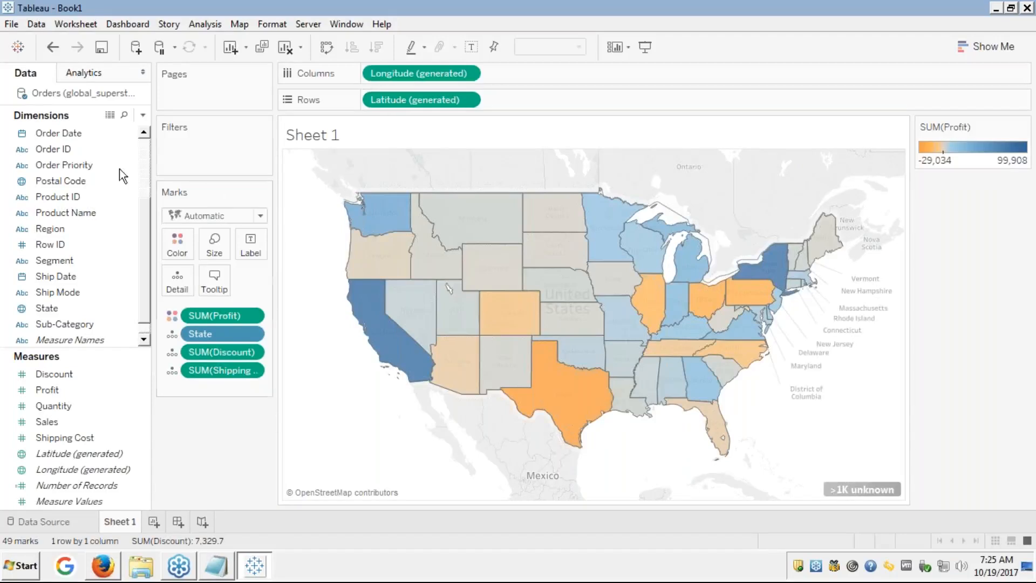
- Examine the underlying Orders data across all columns through Shipping Cost, and close the data view
click(110, 117)
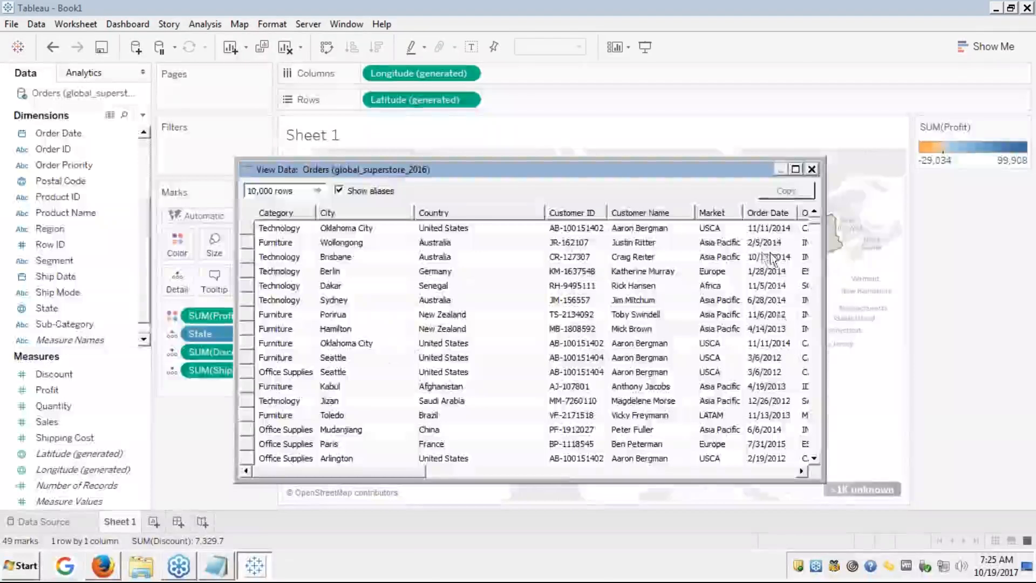
click(547, 474)
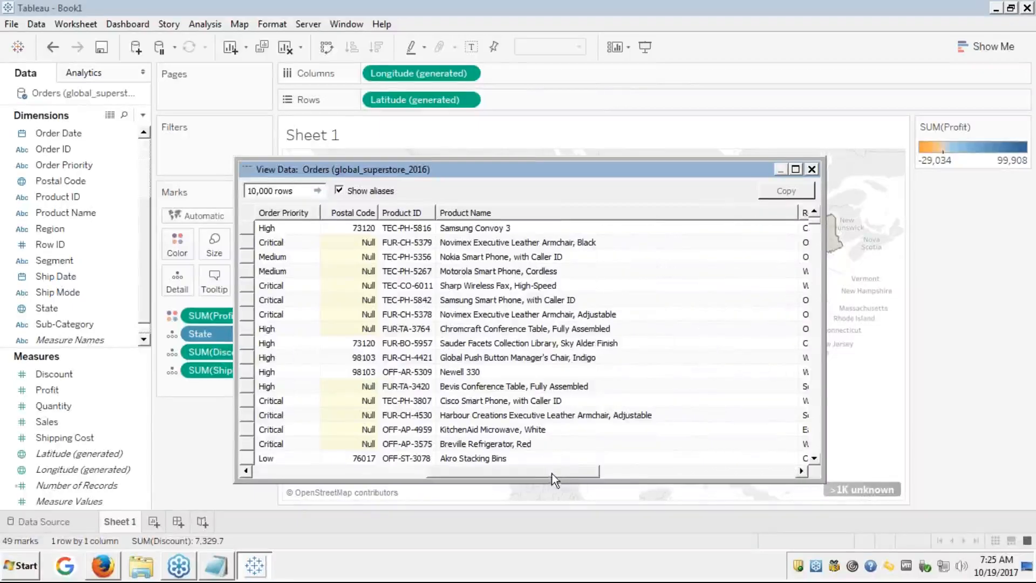
click(630, 468)
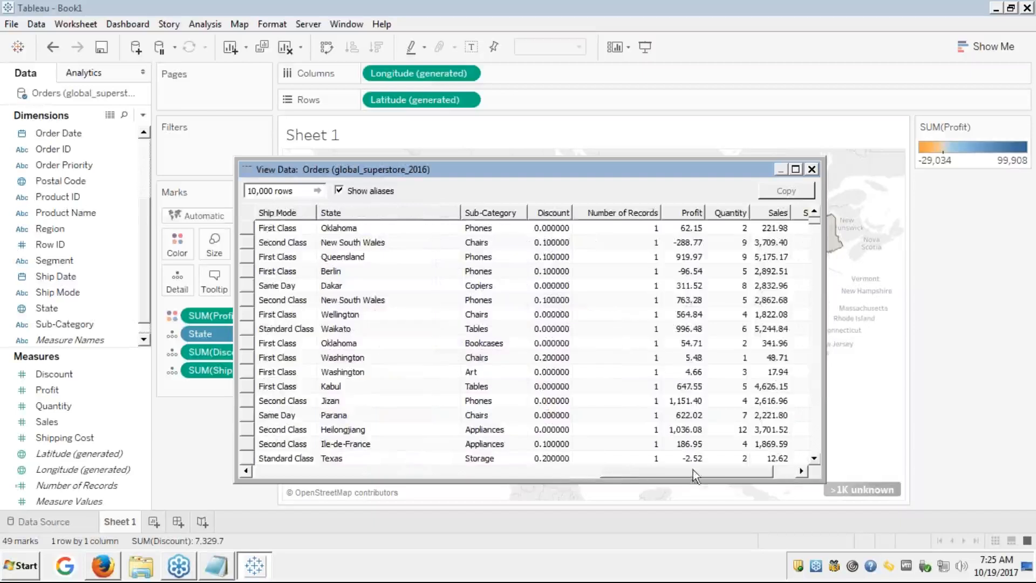
click(782, 468)
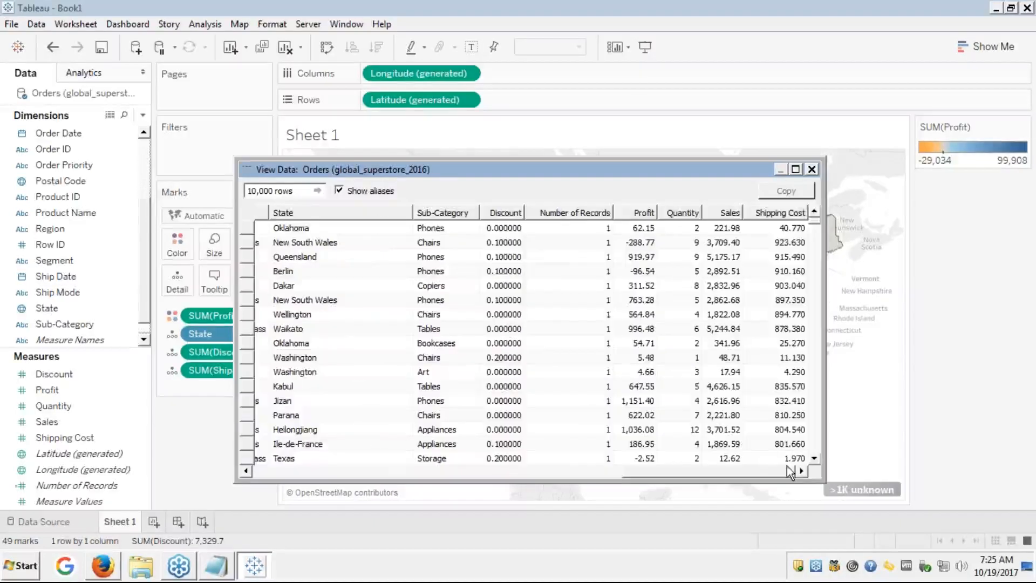
click(813, 169)
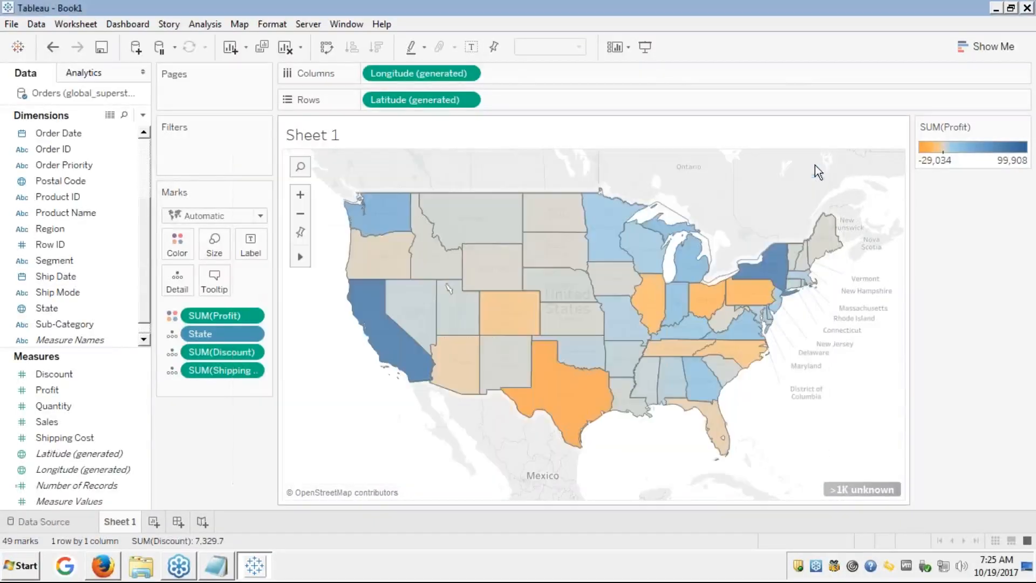
- View the summary data behind Nevada, checking its generated latitude and longitude, and clear the state's selection
click(419, 315)
right_click(419, 316)
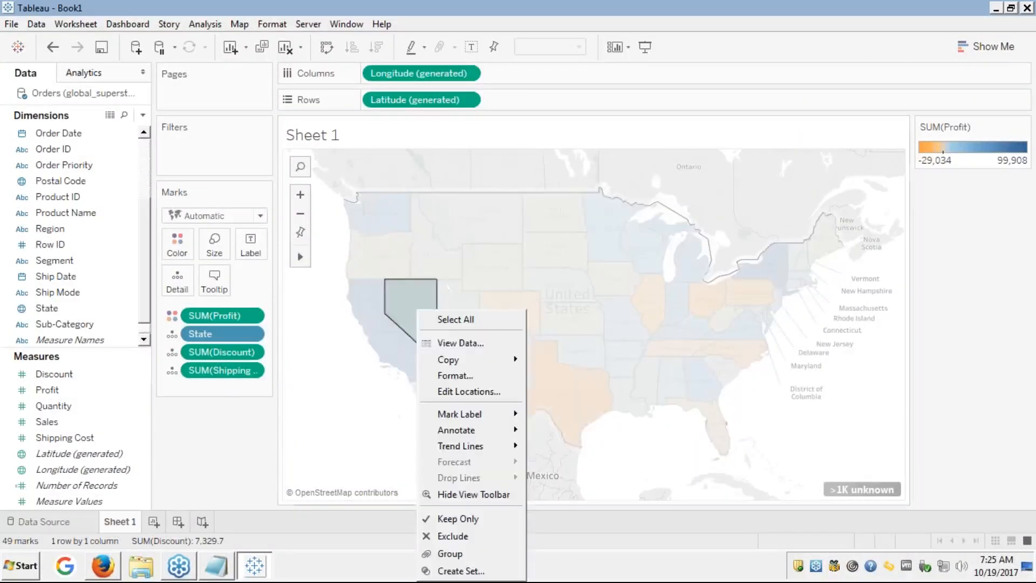
click(449, 346)
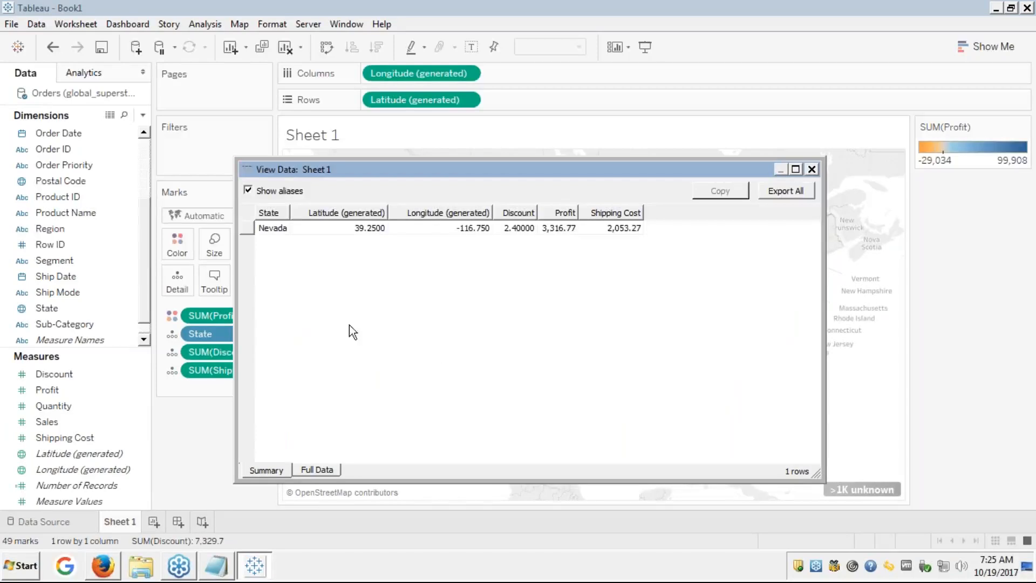
click(264, 228)
click(340, 227)
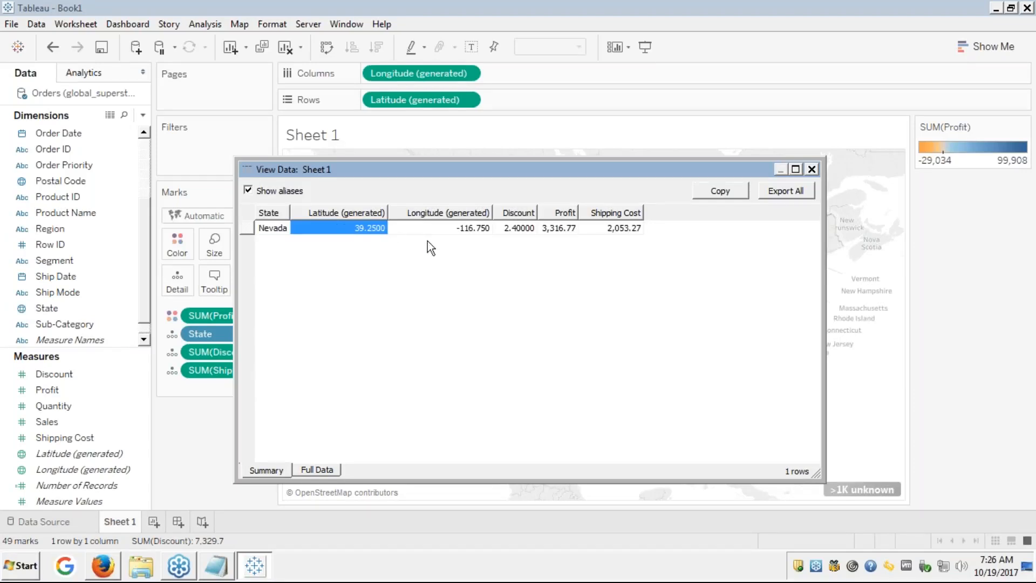
click(444, 231)
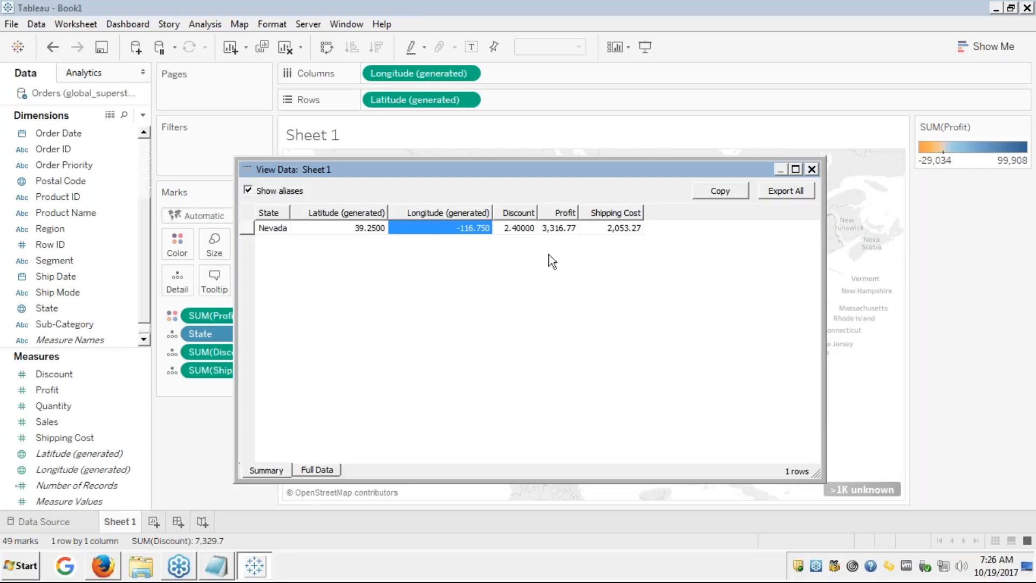
click(812, 169)
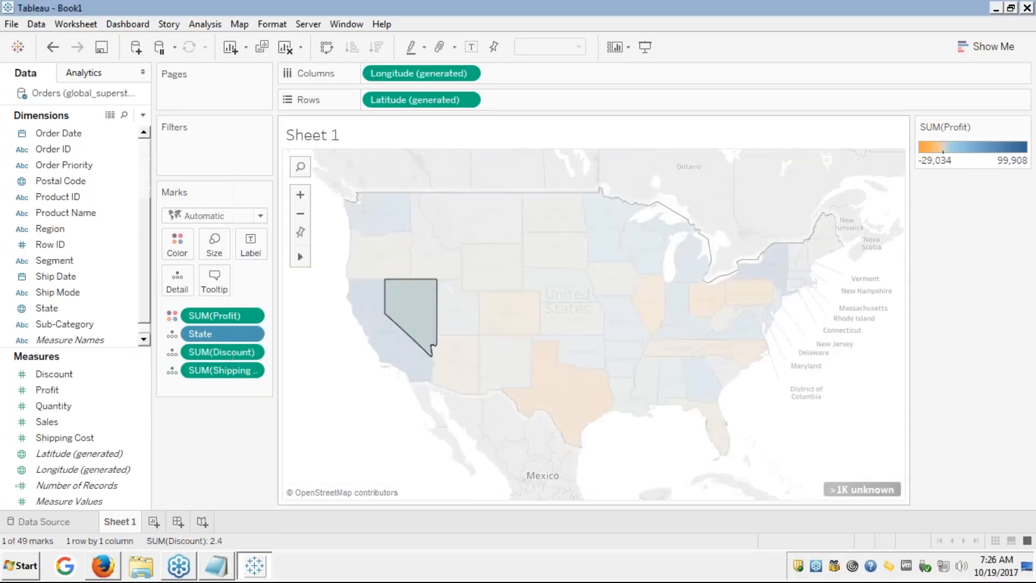
click(424, 312)
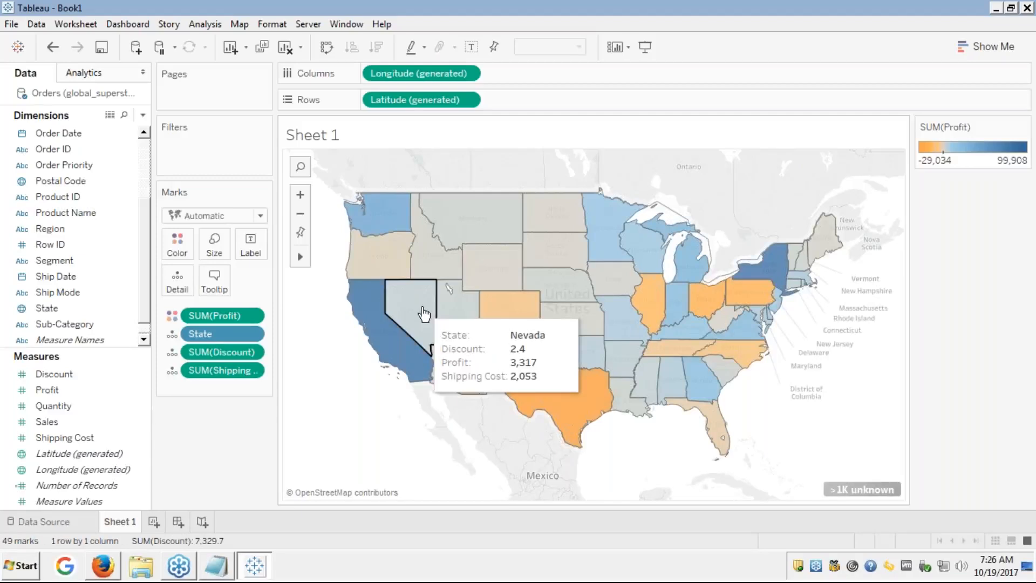
- Zoom into the central United States on the map and back out to the whole country
click(301, 196)
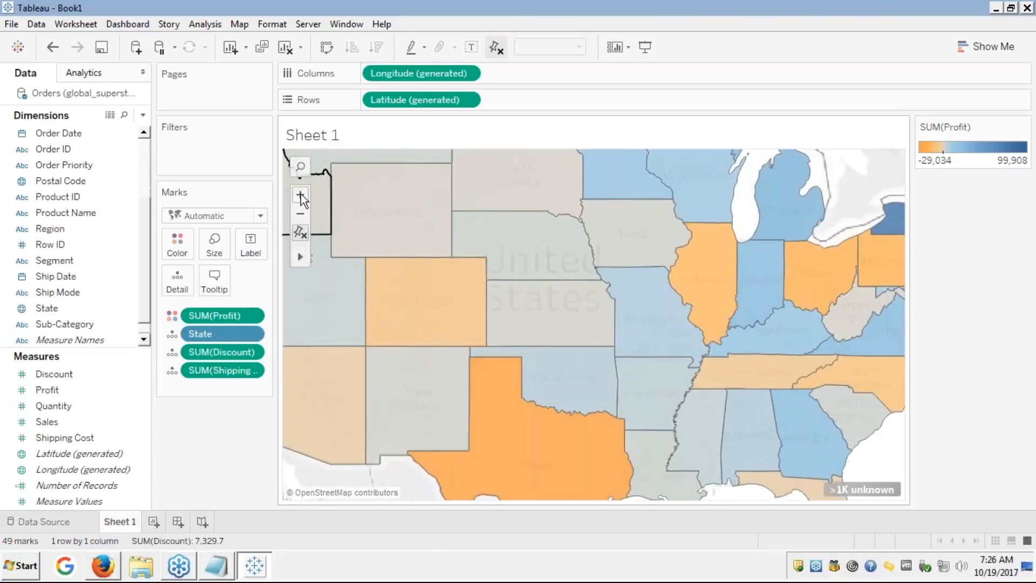
click(301, 195)
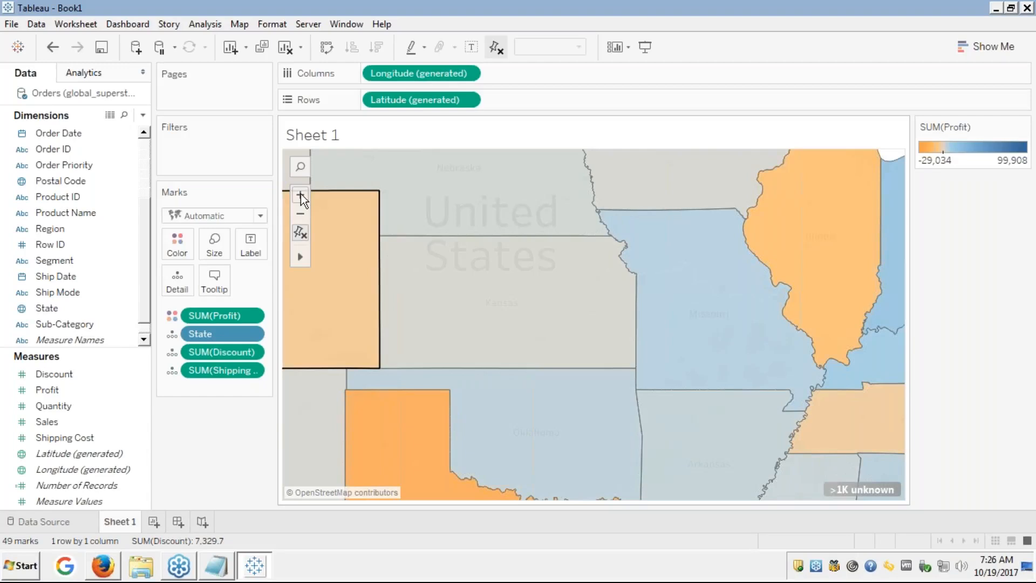
click(300, 214)
click(301, 214)
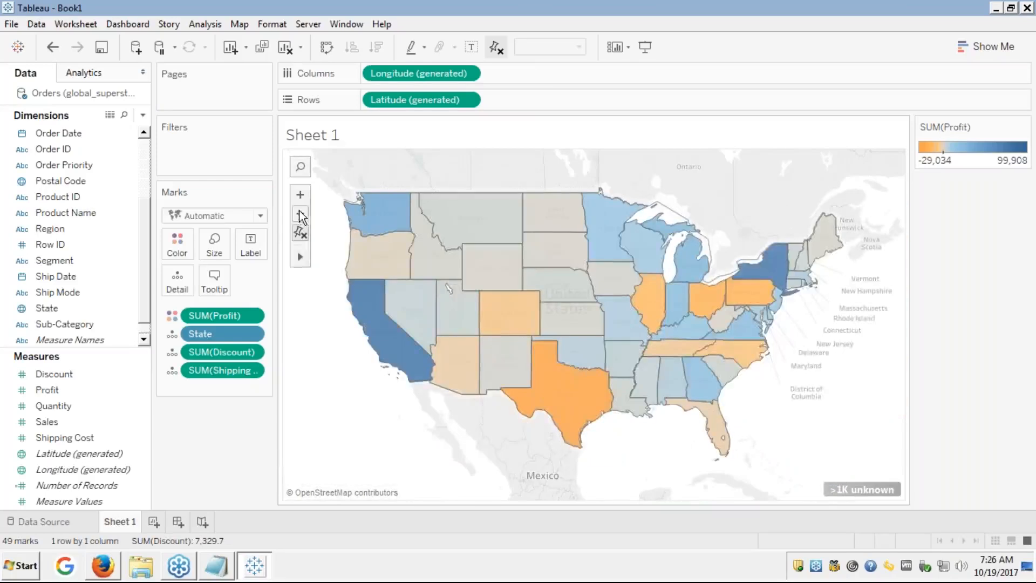
- Search the map for California, United States, and examine the state's details up close
click(302, 170)
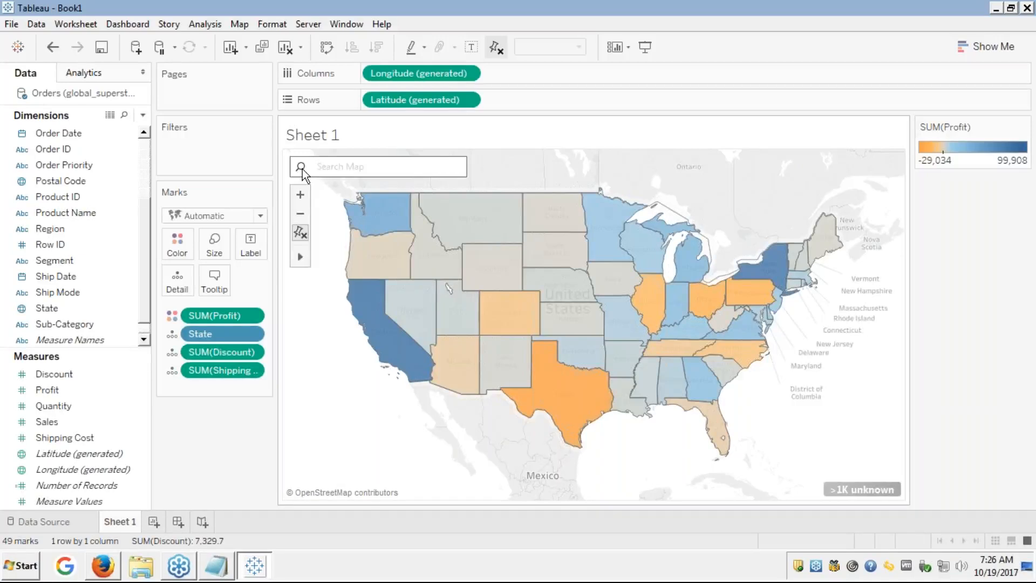
text(californi)
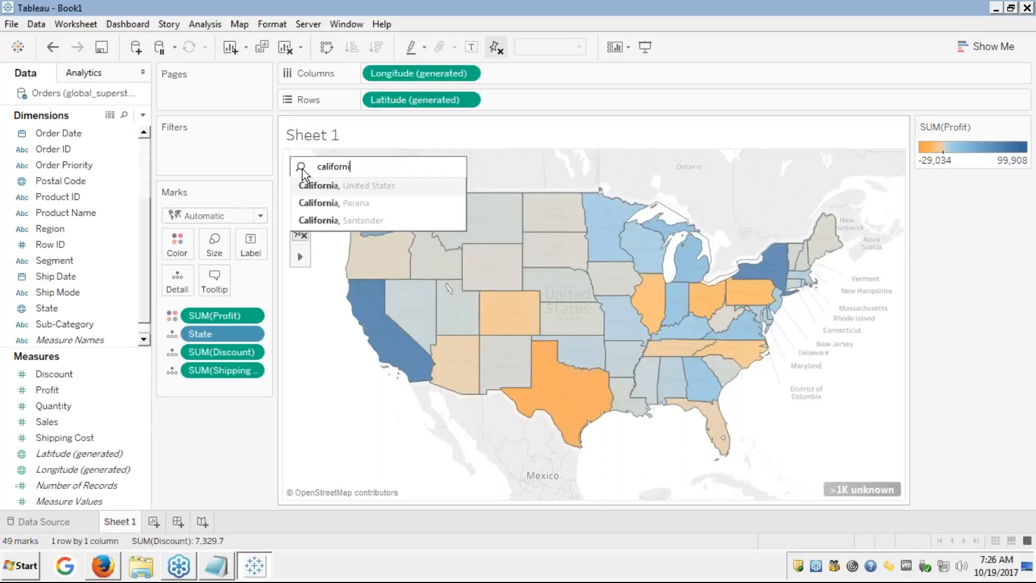
click(330, 187)
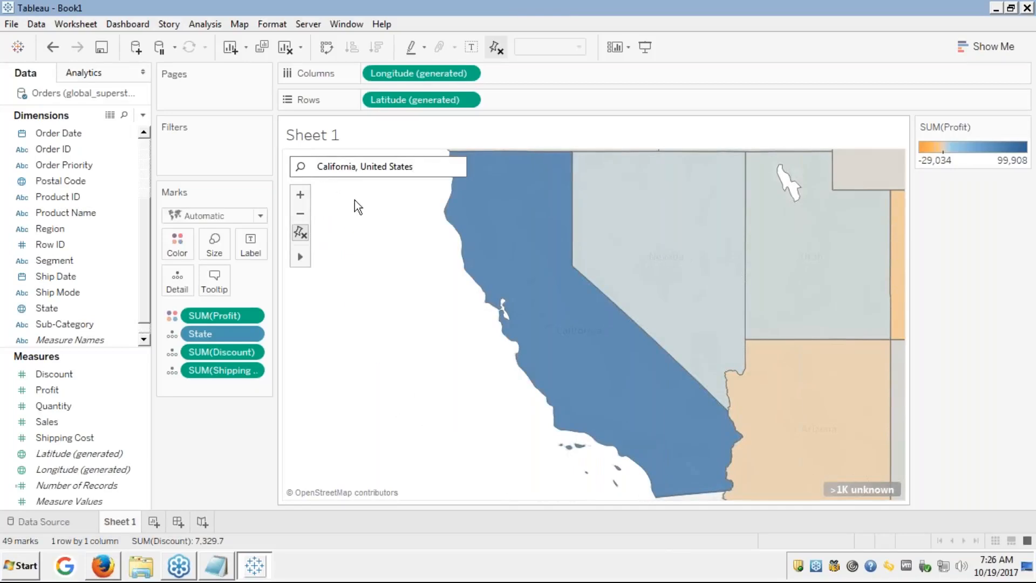
mouse_move(550, 384)
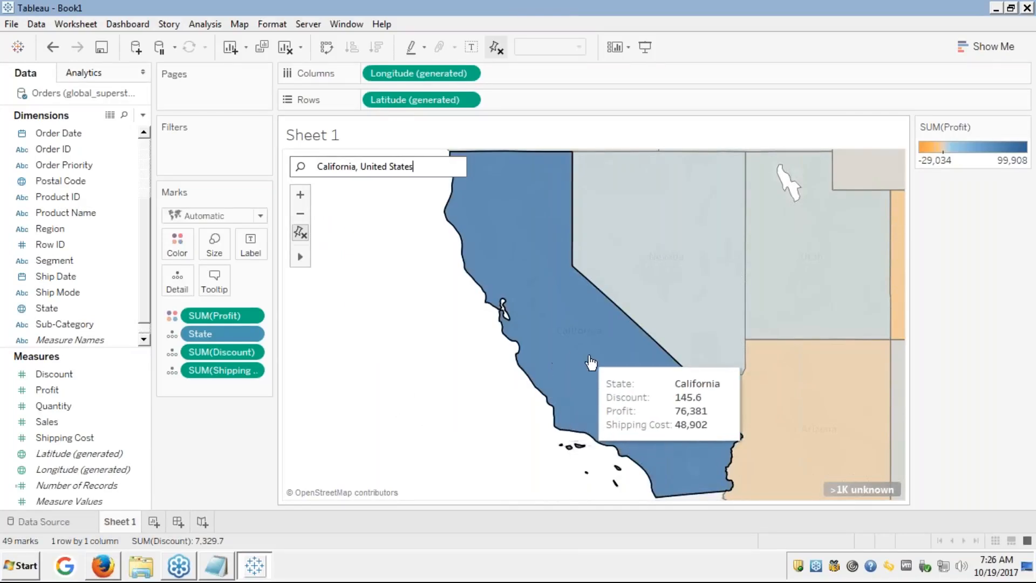
mouse_move(517, 311)
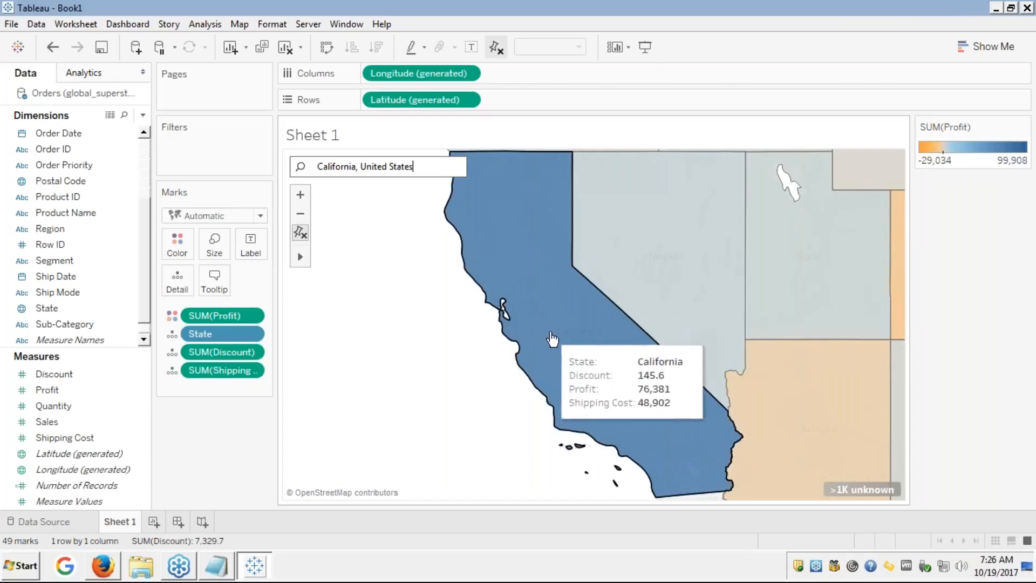
click(300, 195)
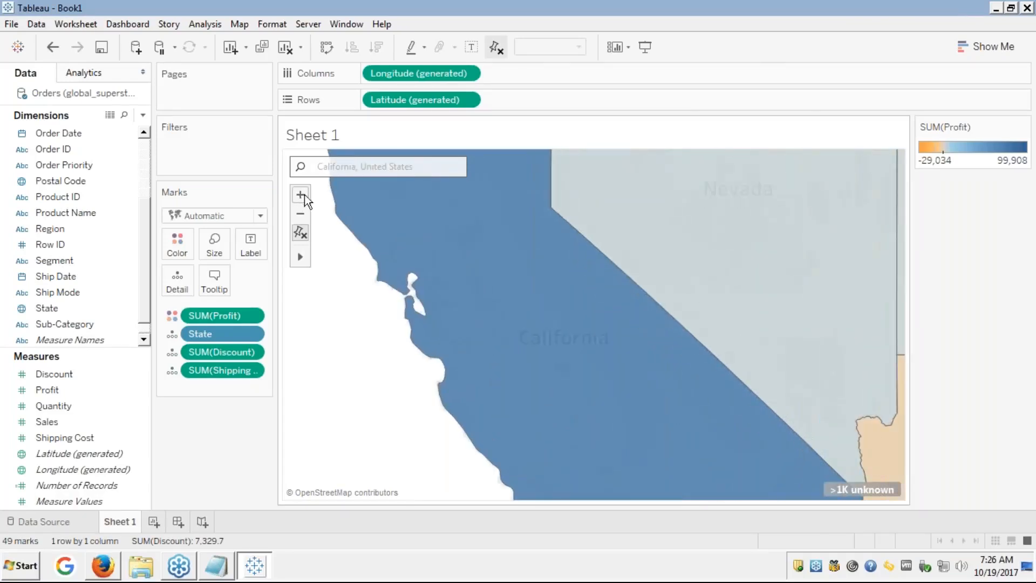
- Zoom the map back out from California to the whole country, checking the available mark types along the way
mouse_move(396, 254)
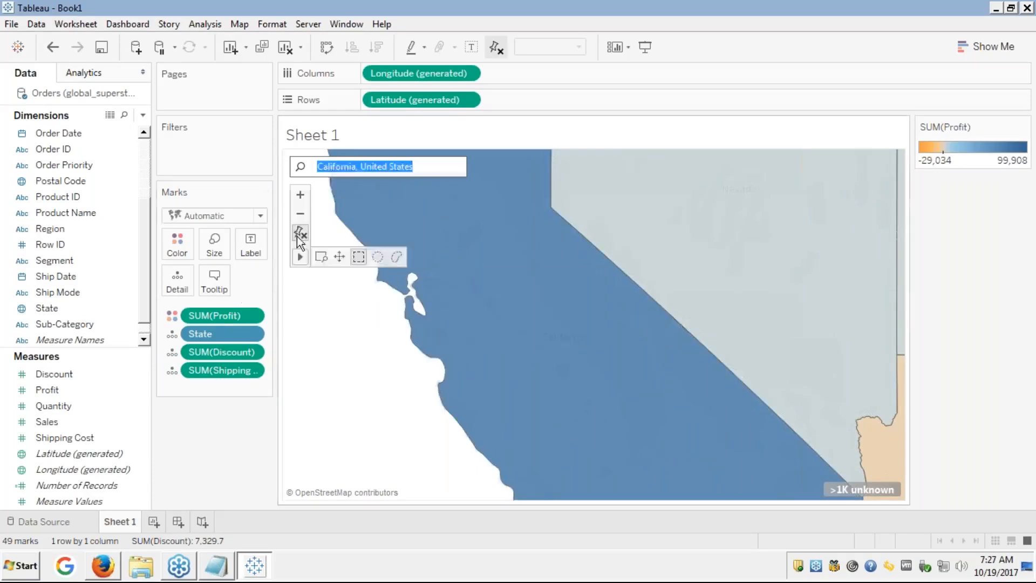
click(298, 216)
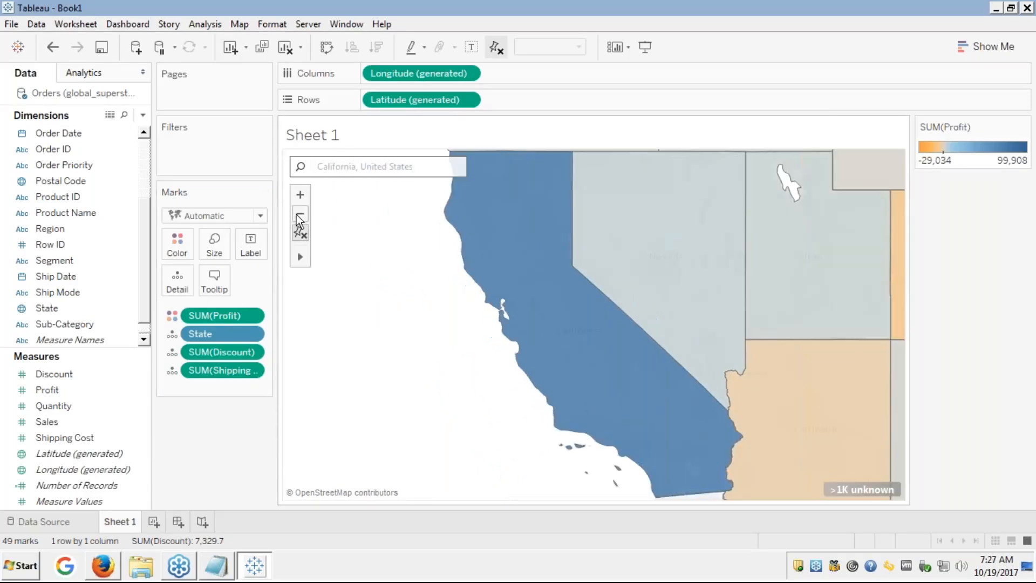
click(261, 216)
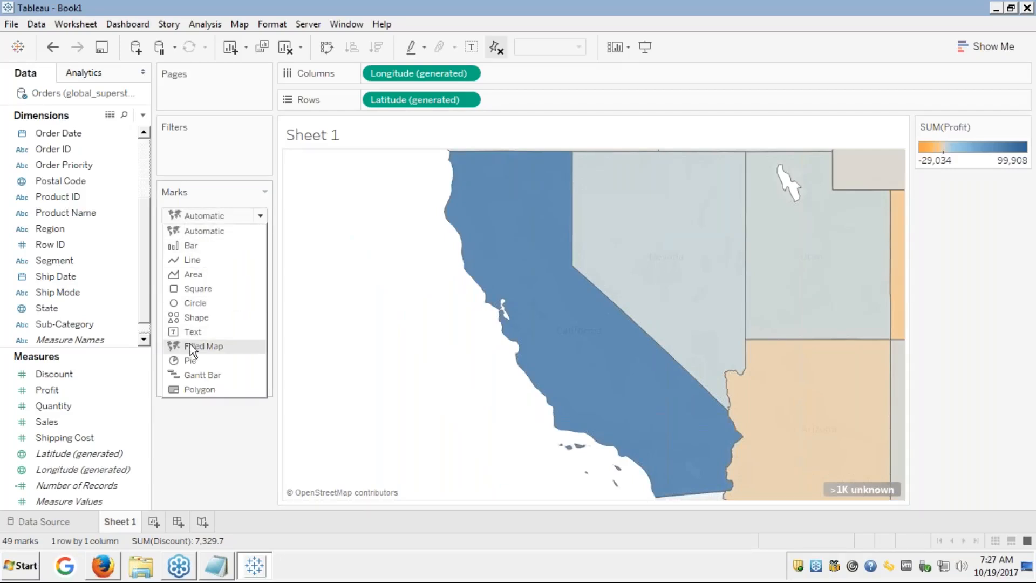
click(299, 264)
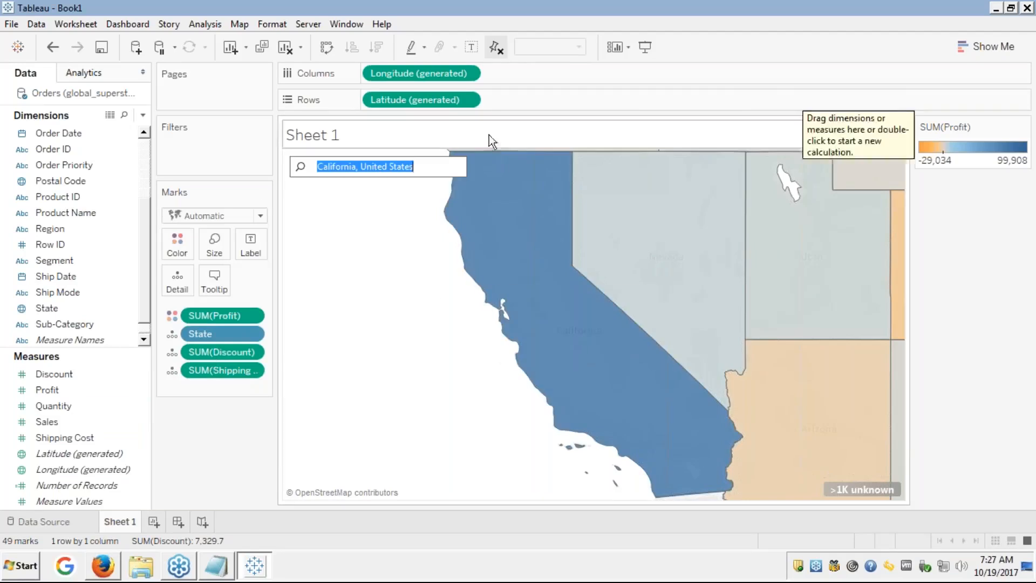
click(305, 214)
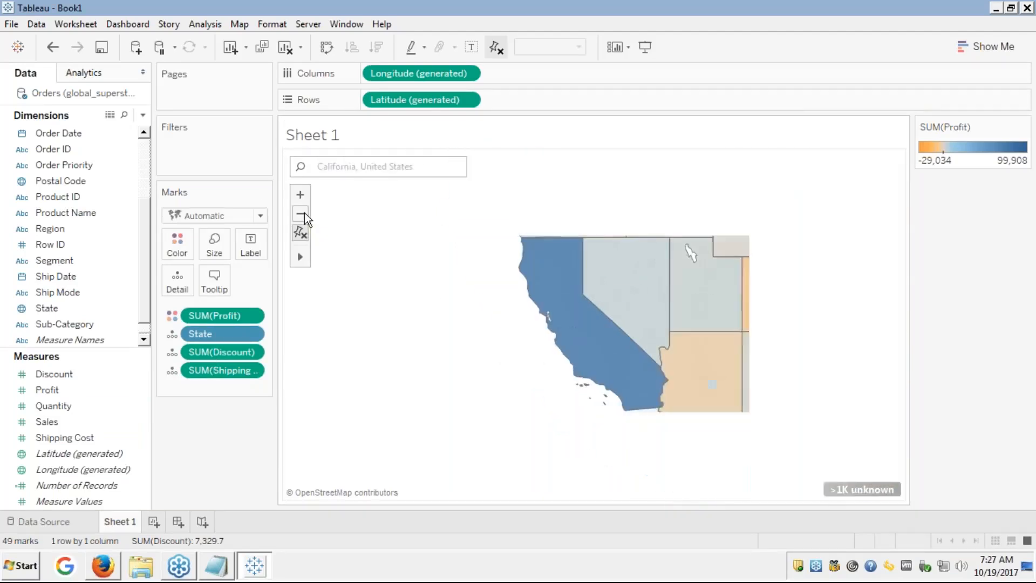
click(304, 214)
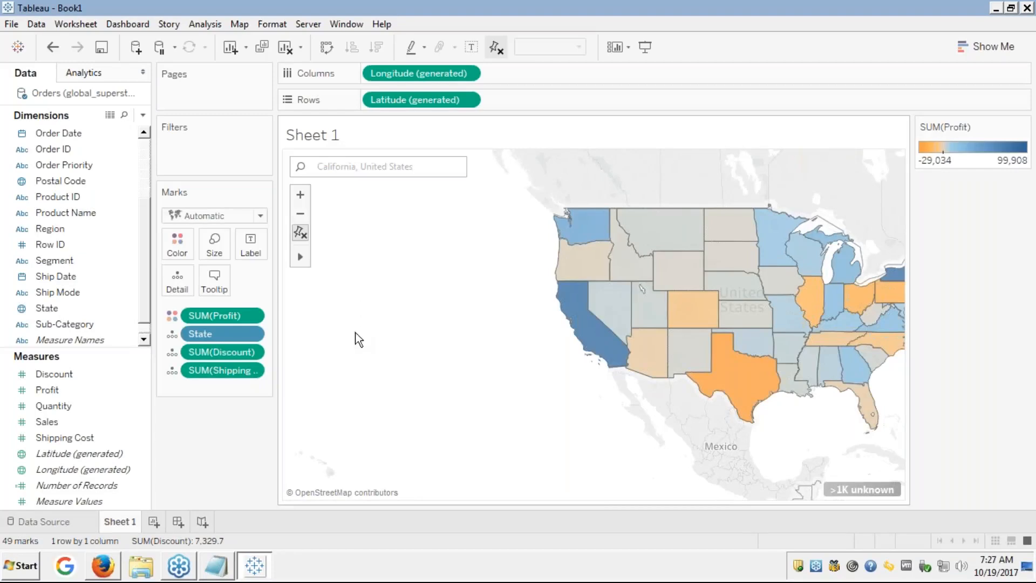
- Select the block of western states from Washington and California to Wyoming, inspect its grouping option, and clear the selection
mouse_move(303, 257)
scroll(487, 304, up, 1)
double_click(487, 303)
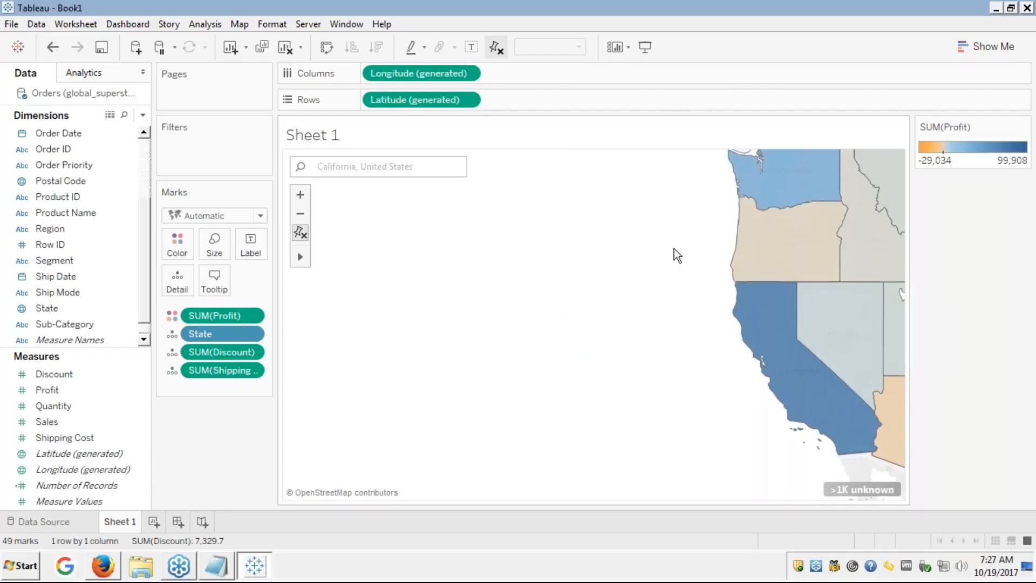
drag(672, 247, 306, 323)
mouse_move(299, 263)
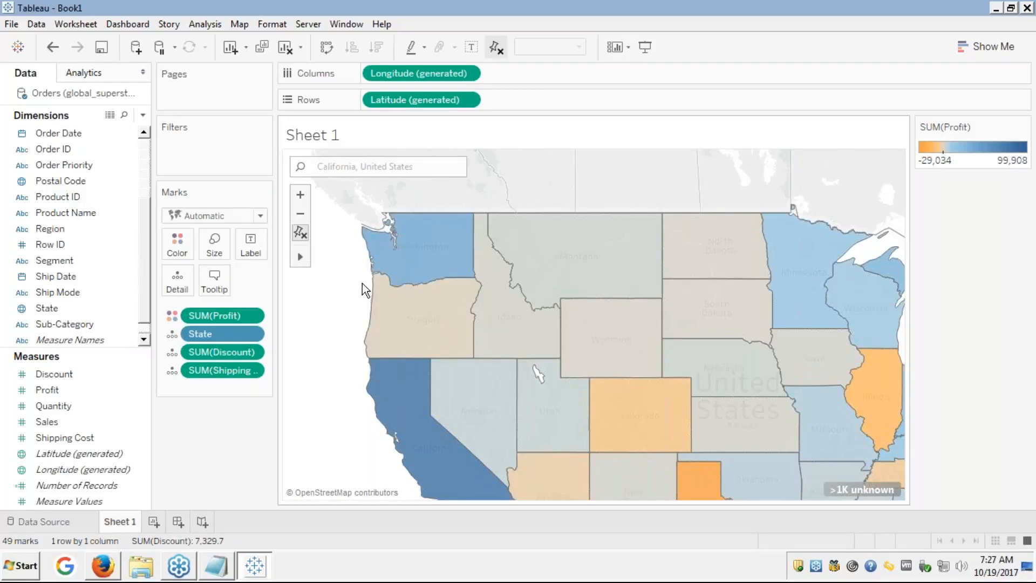
mouse_move(362, 282)
mouse_down()
mouse_move(410, 238)
mouse_move(448, 233)
mouse_move(572, 340)
mouse_move(557, 396)
mouse_move(539, 416)
mouse_move(432, 448)
mouse_move(391, 360)
mouse_up()
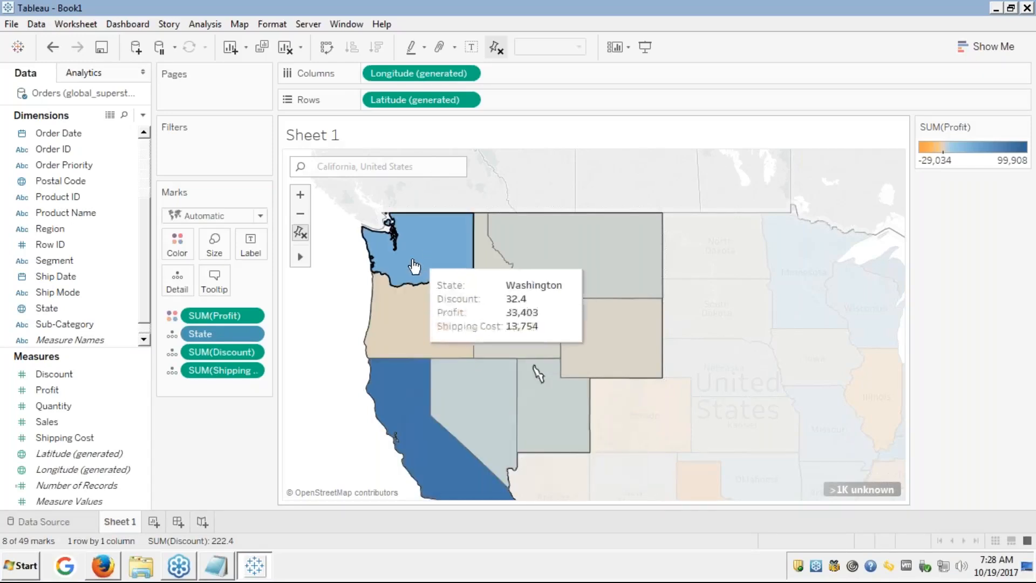
mouse_move(448, 244)
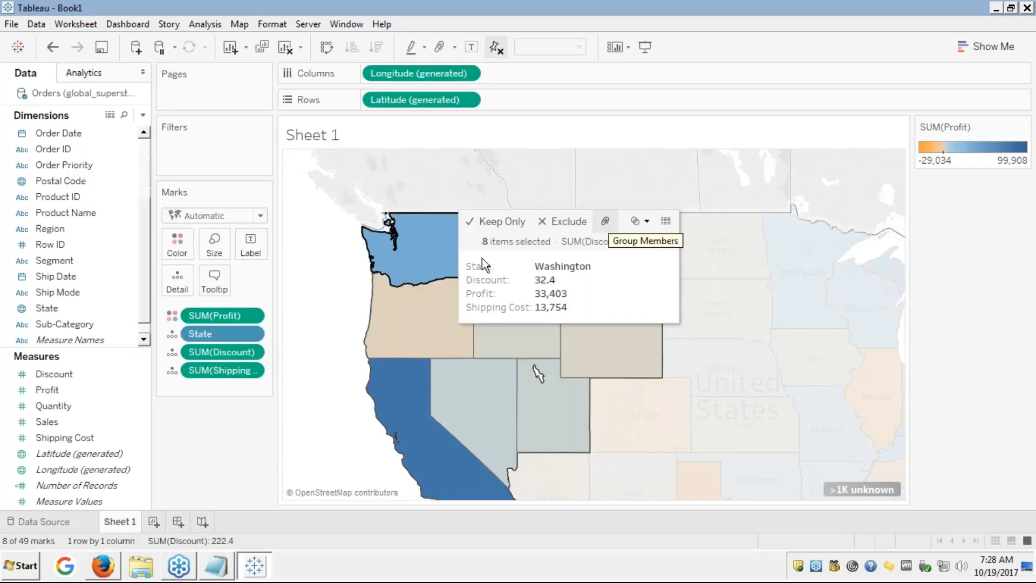
click(607, 222)
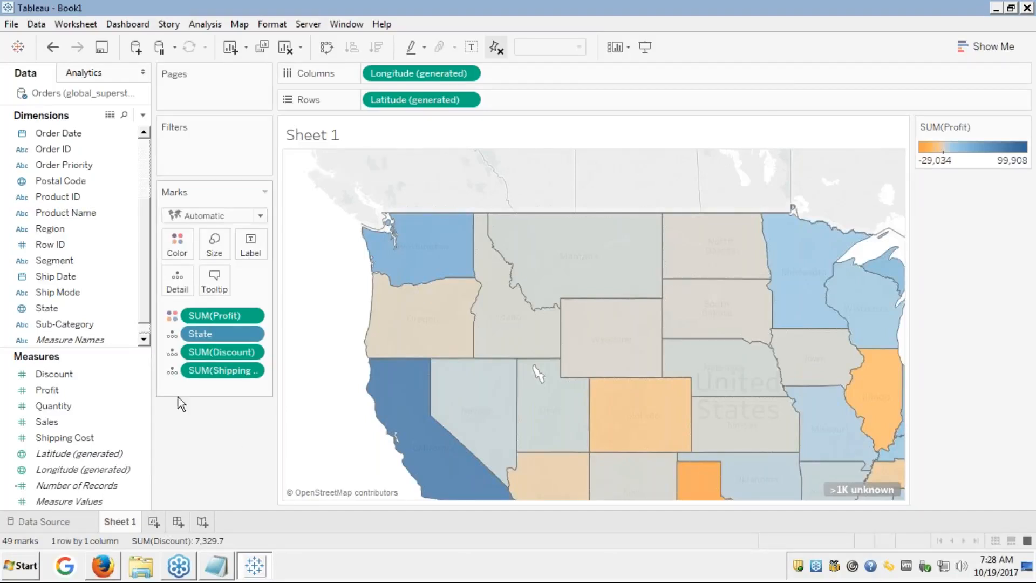
- Switch to Firefox, read the Module 6 presentation full screen from slide 8 through slide 11, and exit full screen
click(103, 566)
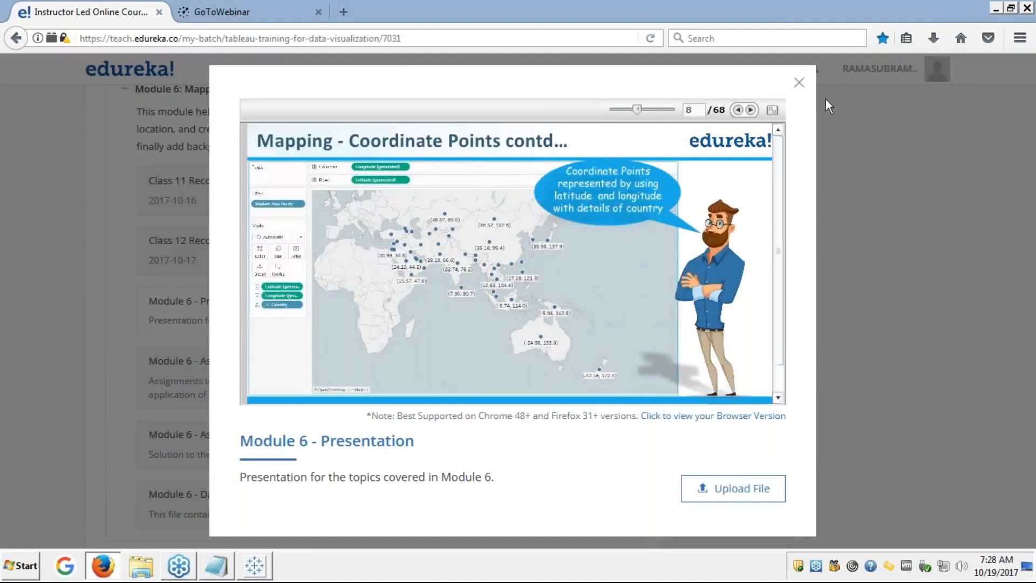
click(772, 110)
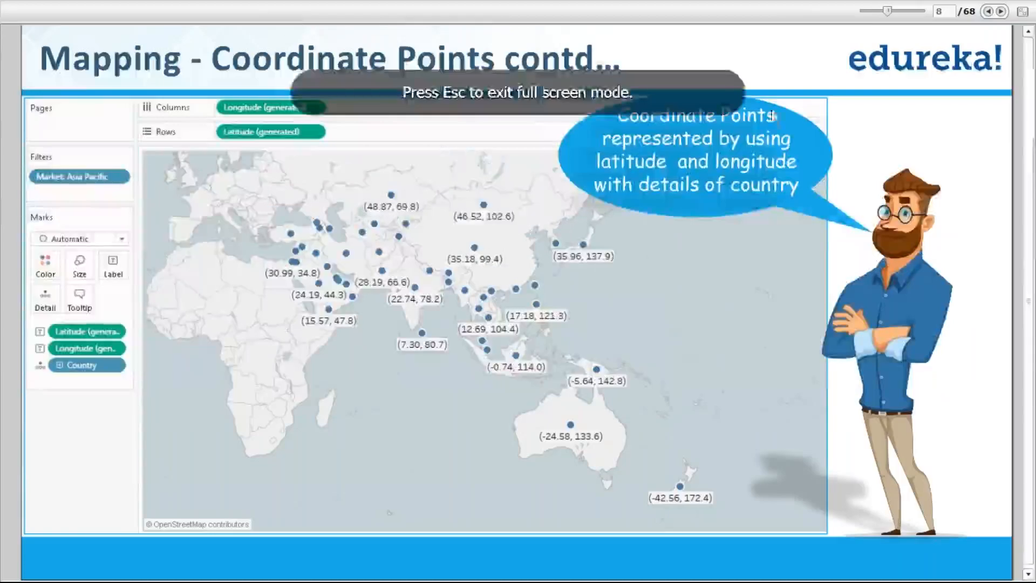
click(1002, 12)
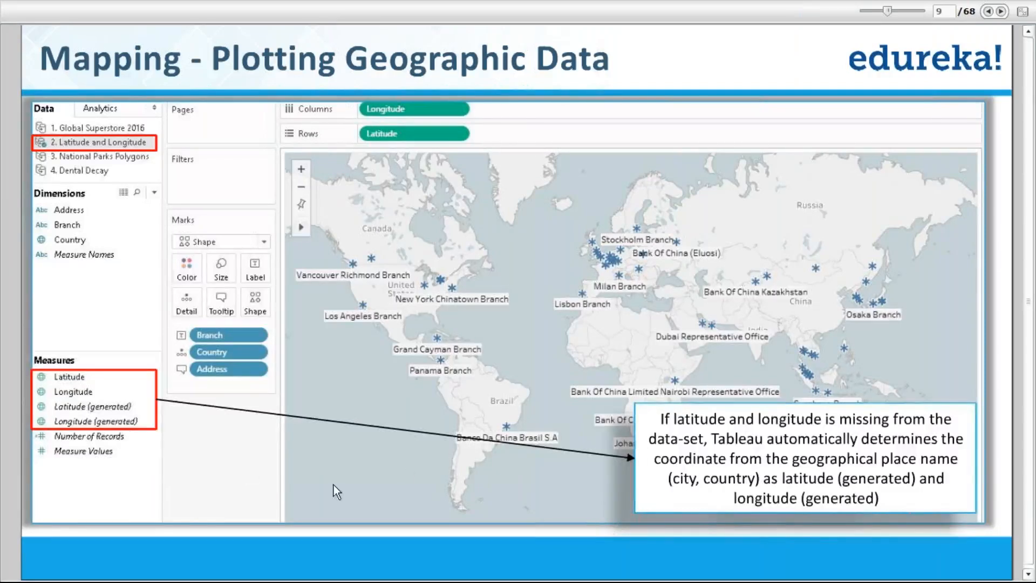
click(1002, 12)
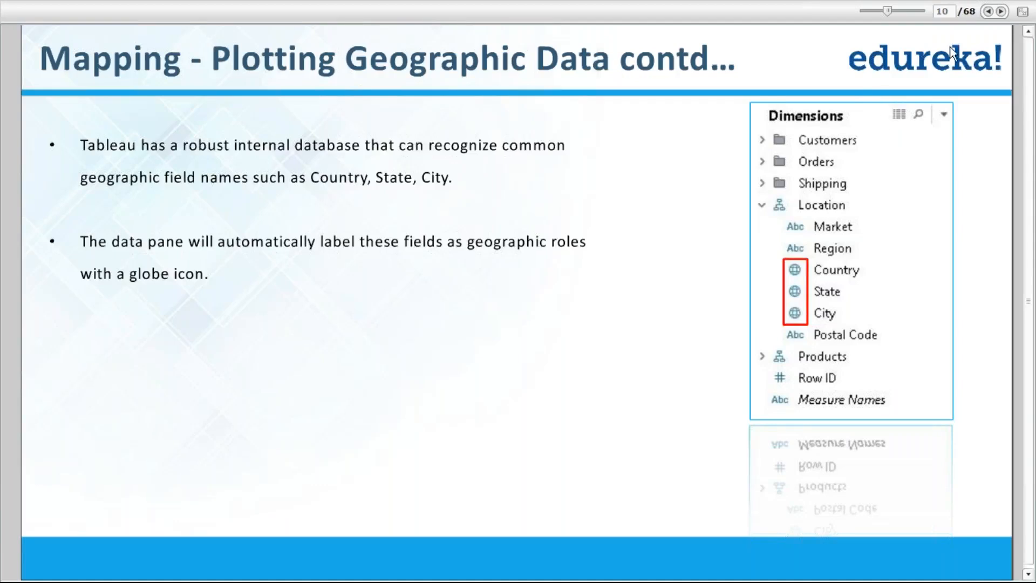
click(1001, 12)
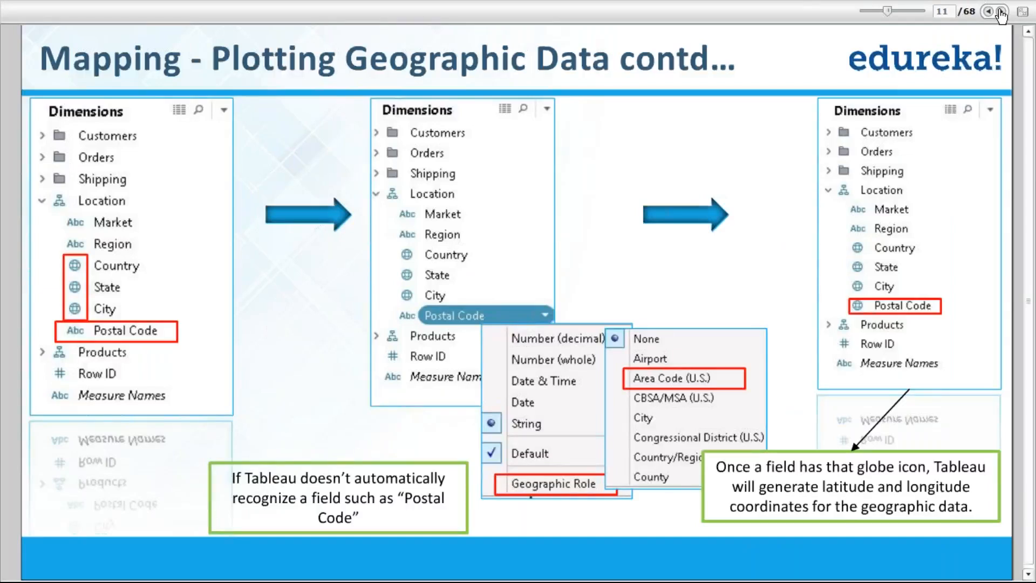
key(alt+Tab)
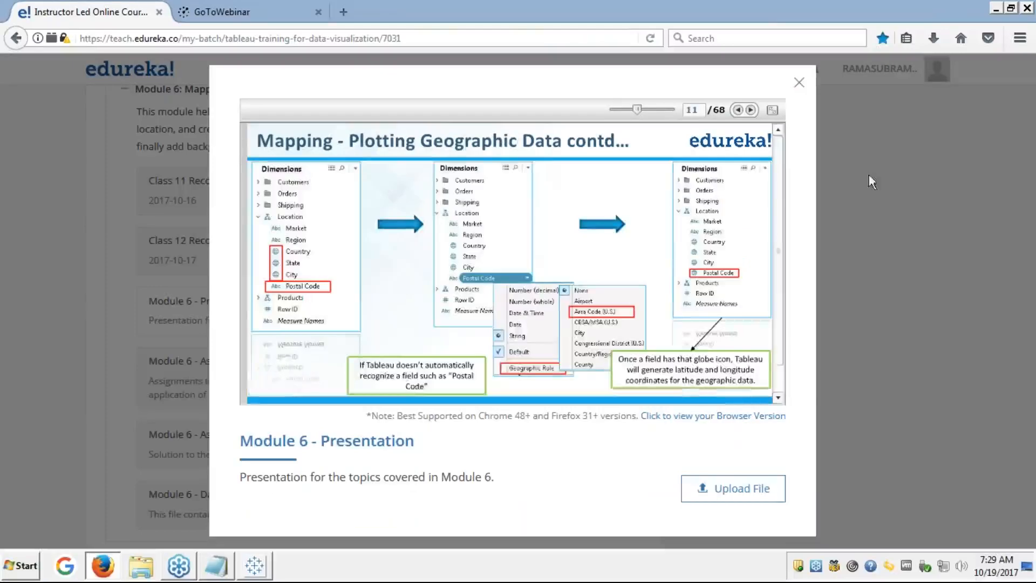
- Switch back to Tableau and set the geographic role of the Postal Code dimension to None
click(257, 568)
click(60, 278)
key(p)
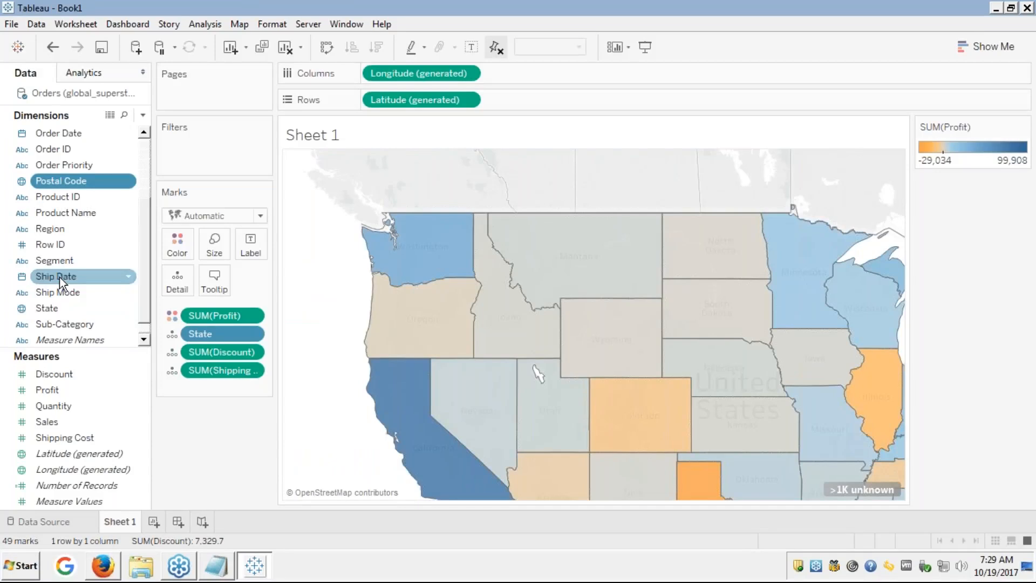
click(21, 183)
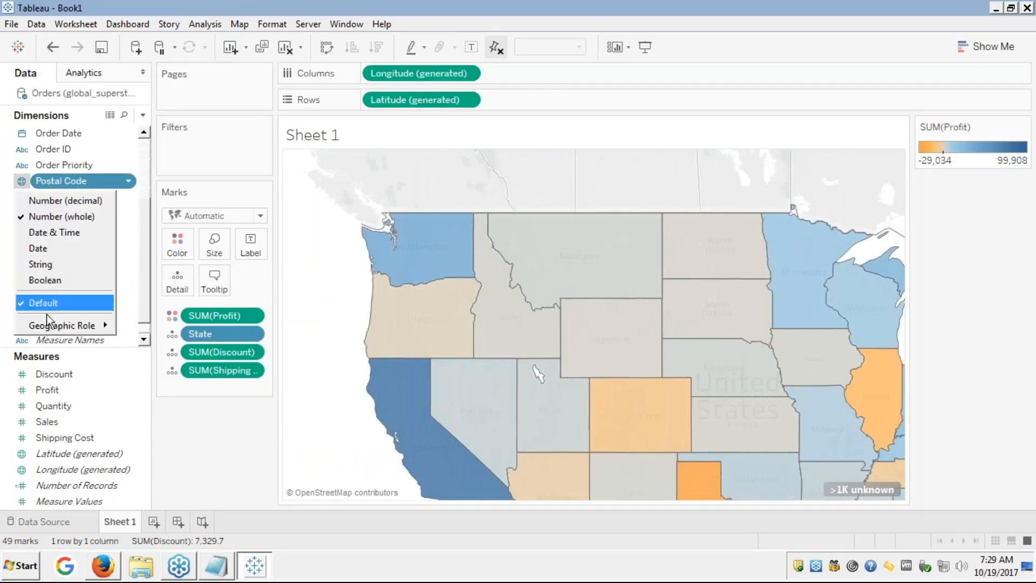
mouse_move(47, 332)
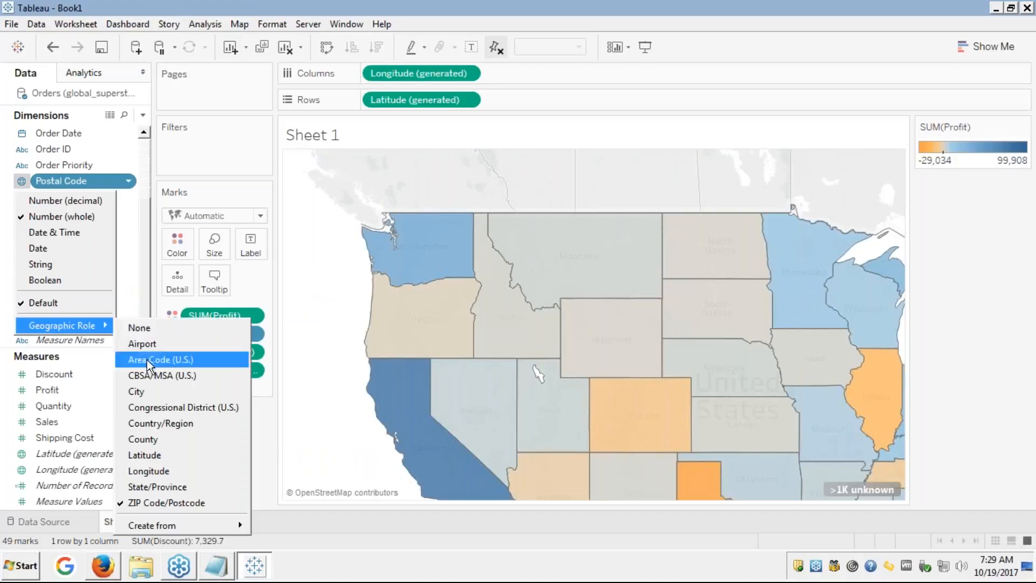
click(138, 330)
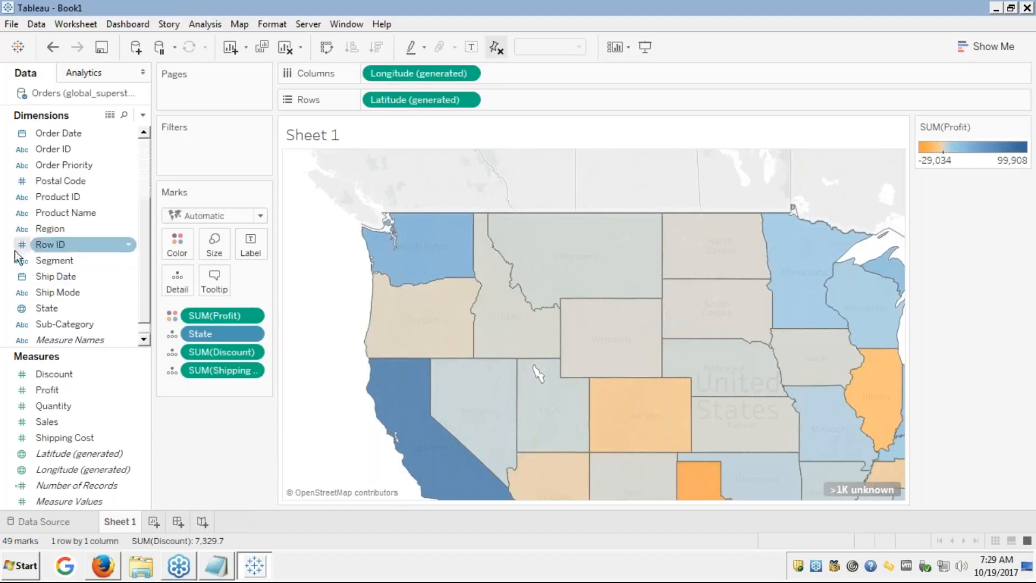
- Assign the ZIP Code/Postcode geographic role to the Postal Code dimension
click(22, 181)
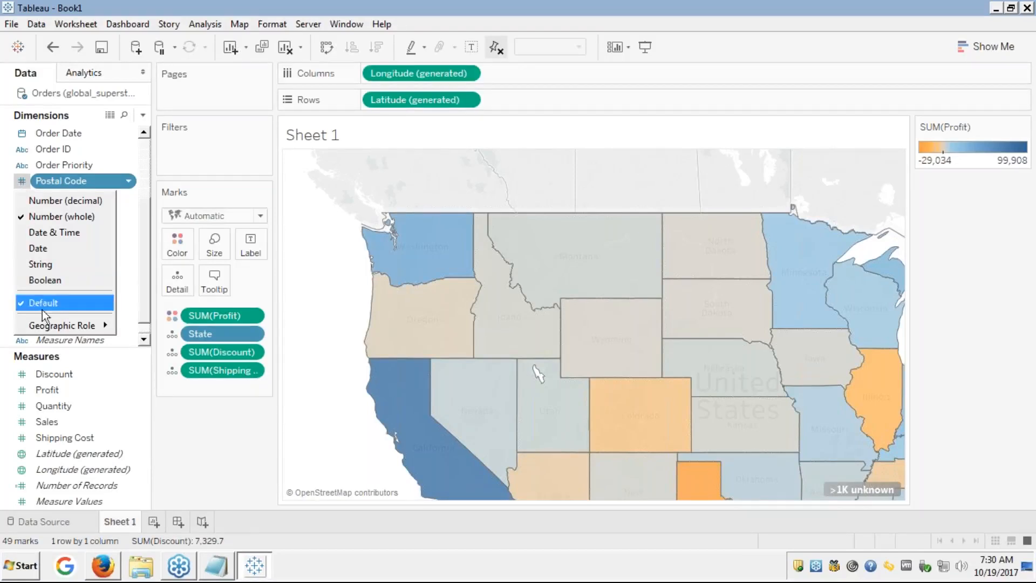
mouse_move(43, 327)
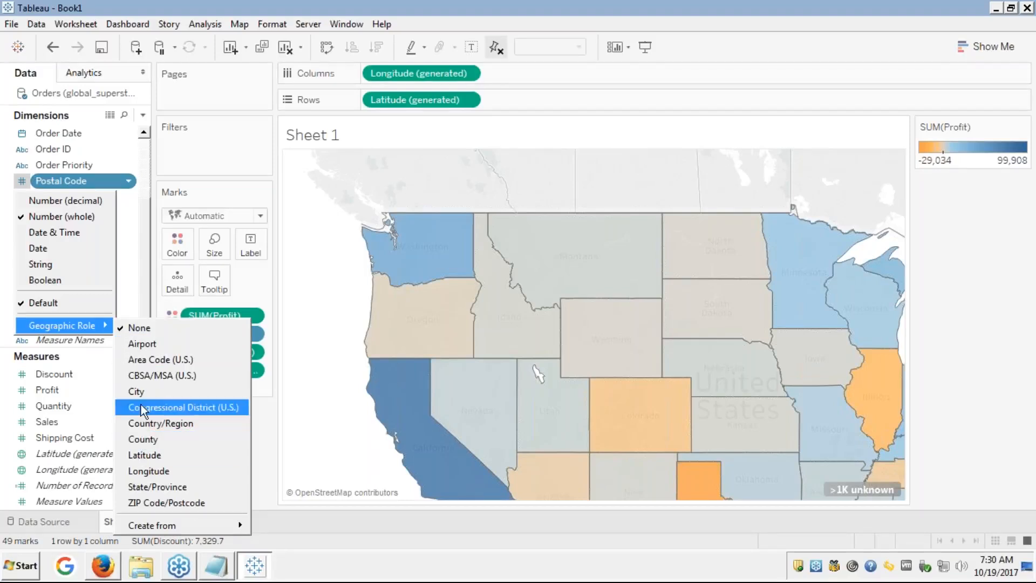
click(142, 504)
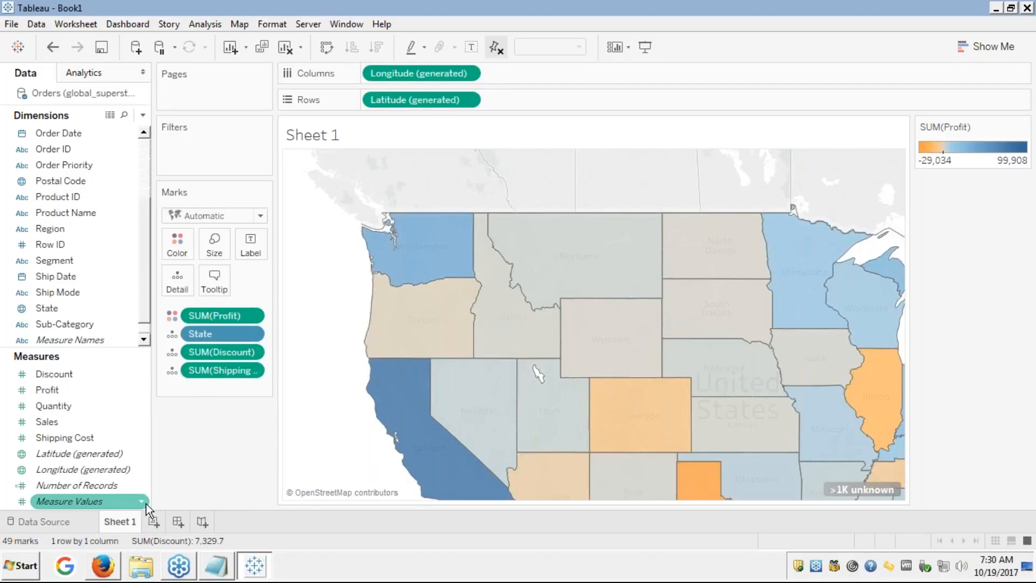
click(108, 283)
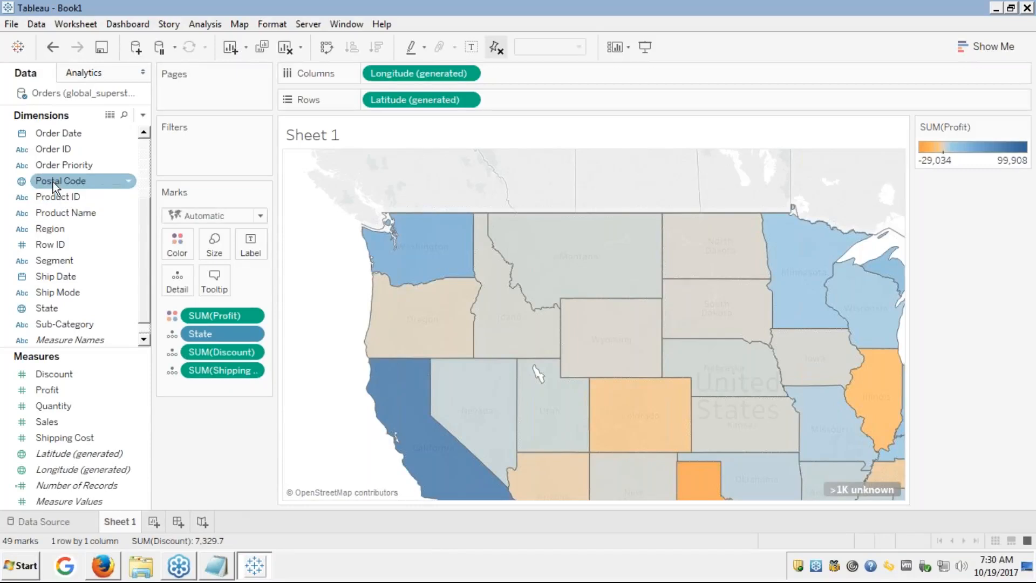
- Add Postal Code to the map as a detail and change the mark type to Circle
drag(55, 189, 176, 292)
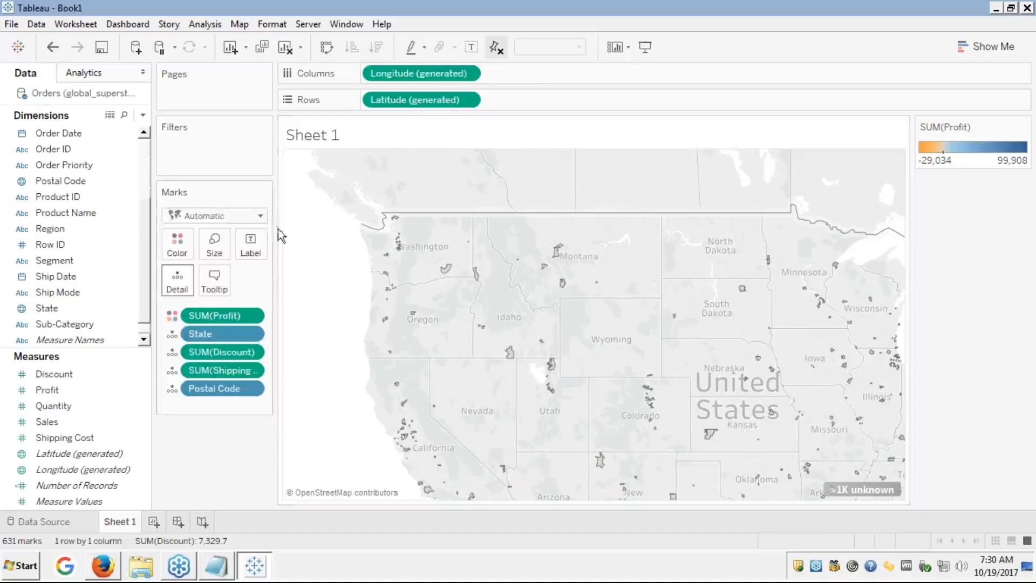
click(261, 217)
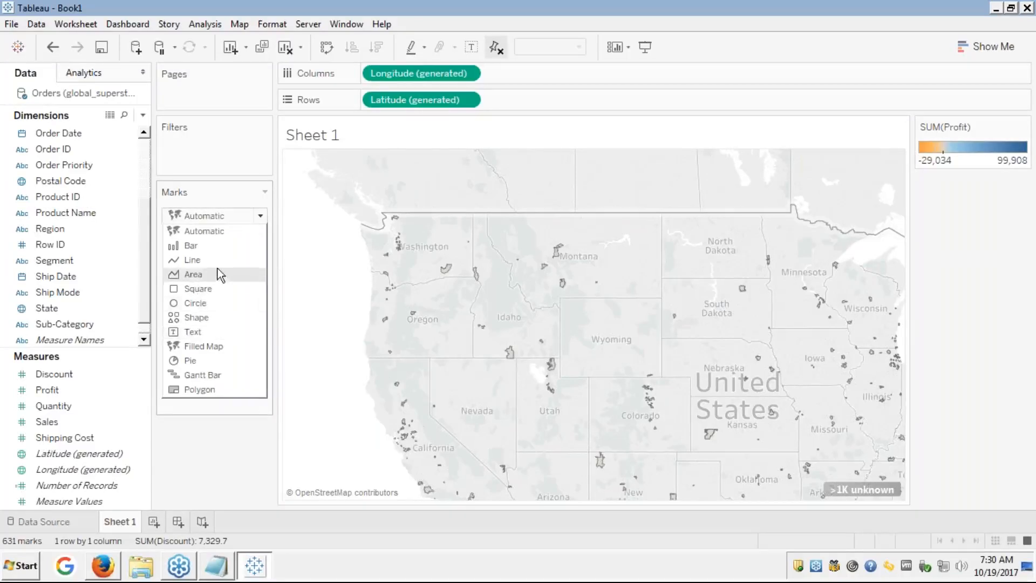
click(198, 307)
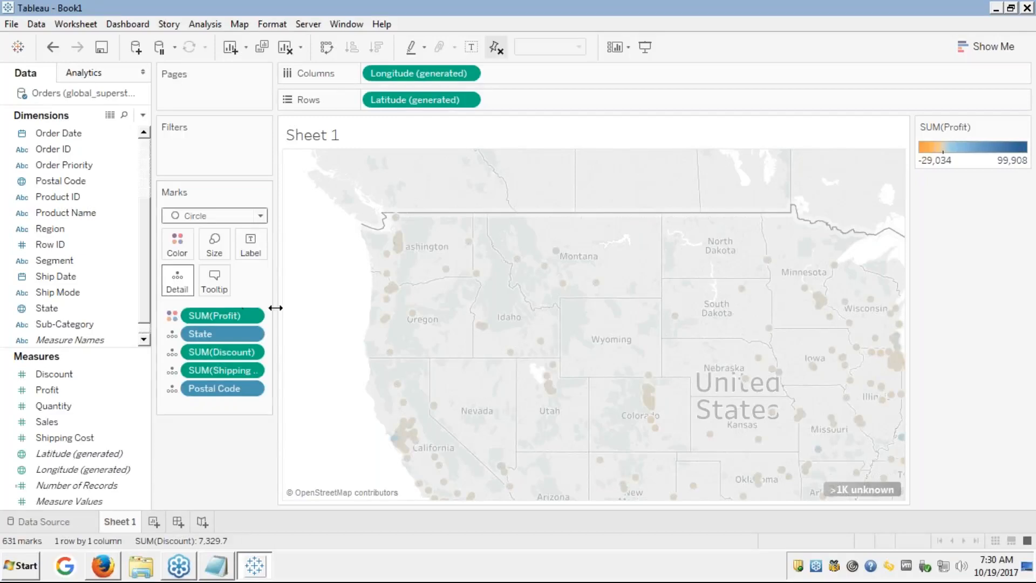
click(295, 296)
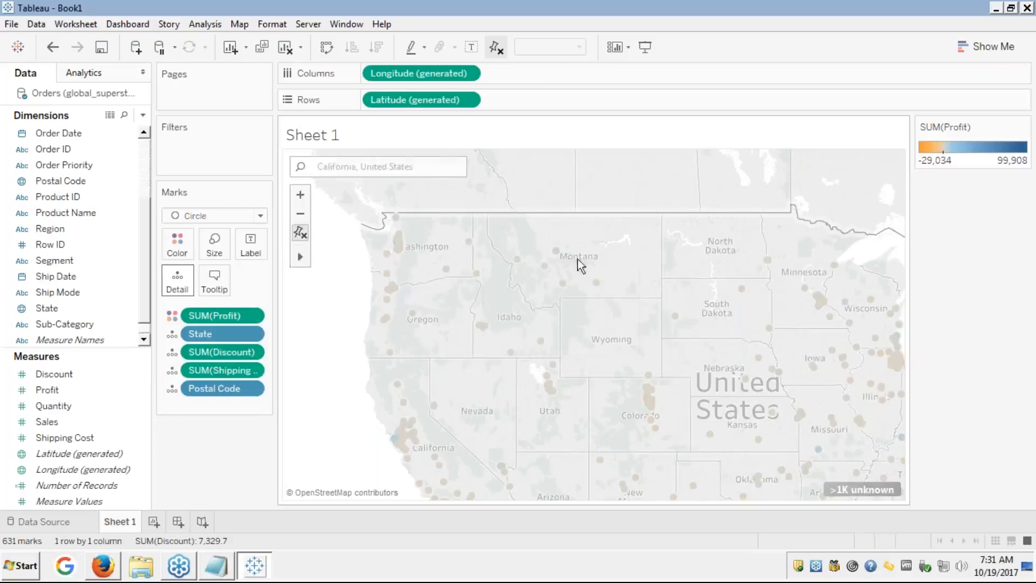
- Apply stepped color with 5 steps to the Profit color scale, keeping the Automatic palette
click(180, 251)
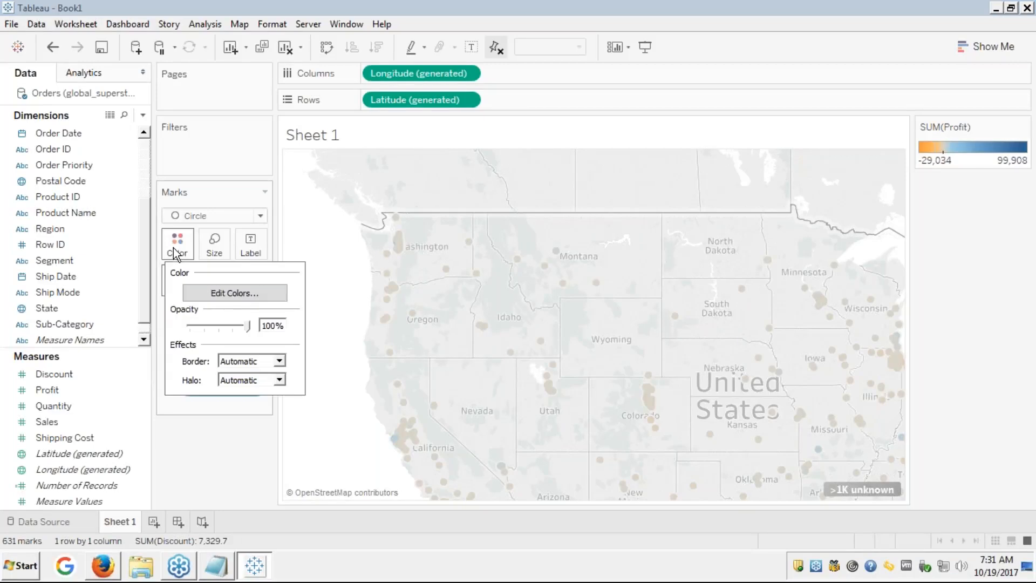
click(237, 293)
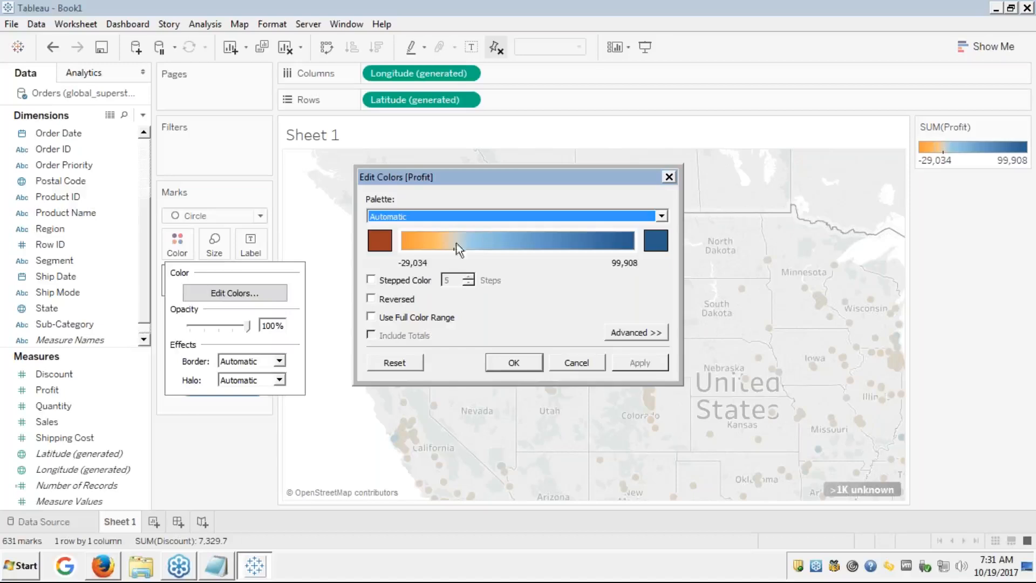
click(372, 280)
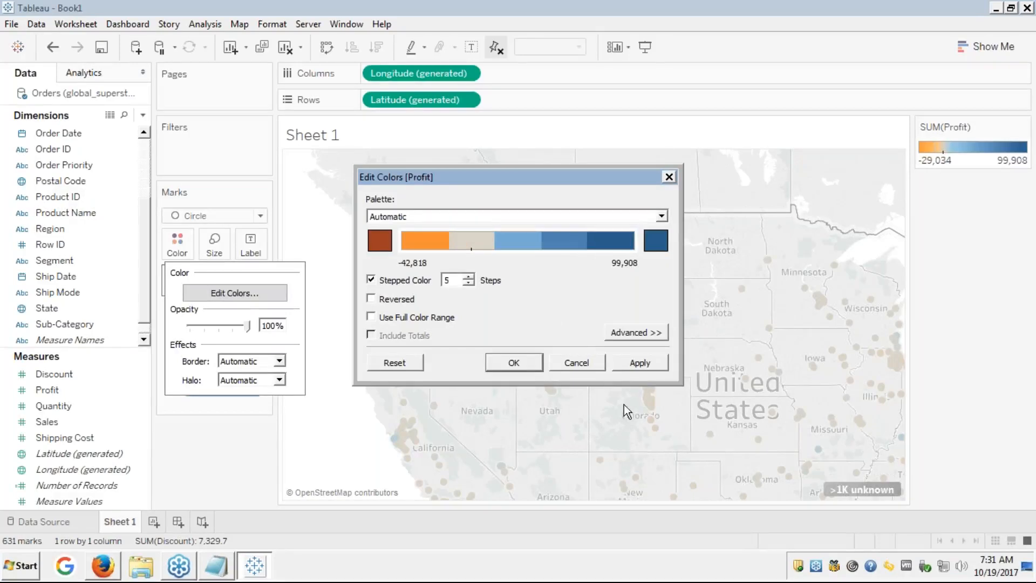
click(636, 365)
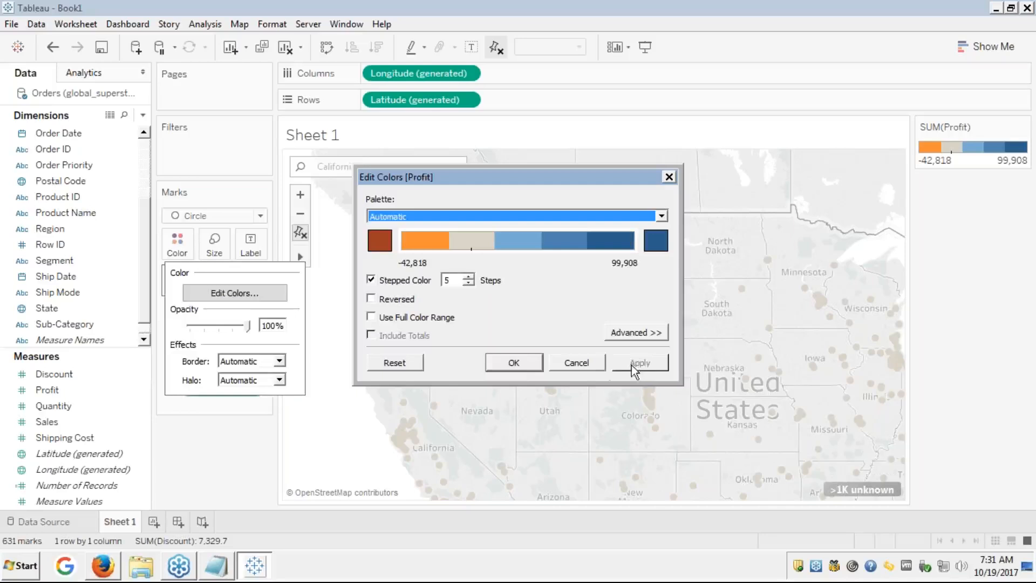
click(513, 363)
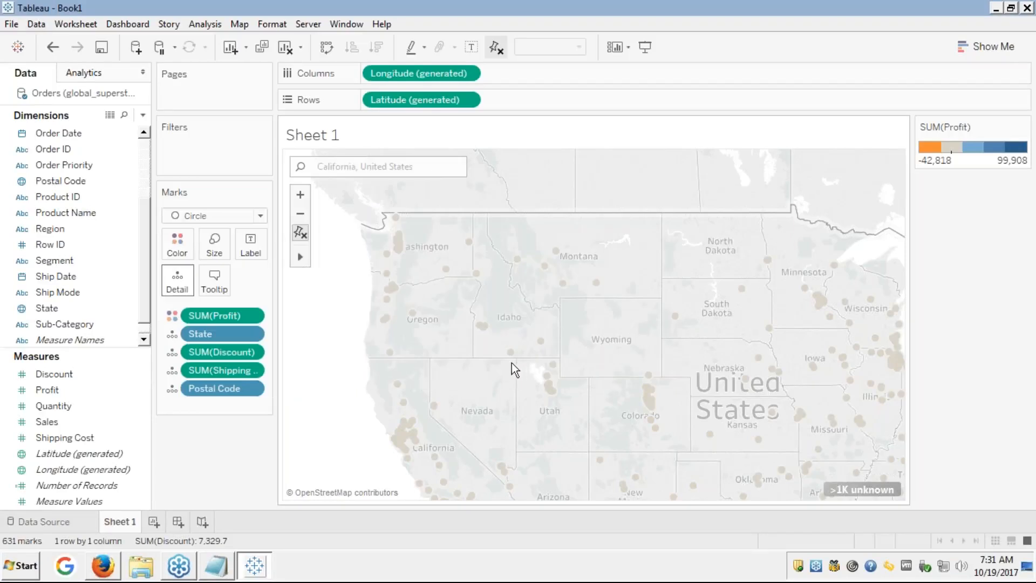
- Set the map's mark type to Automatic and check the resulting postal-code areas
click(183, 240)
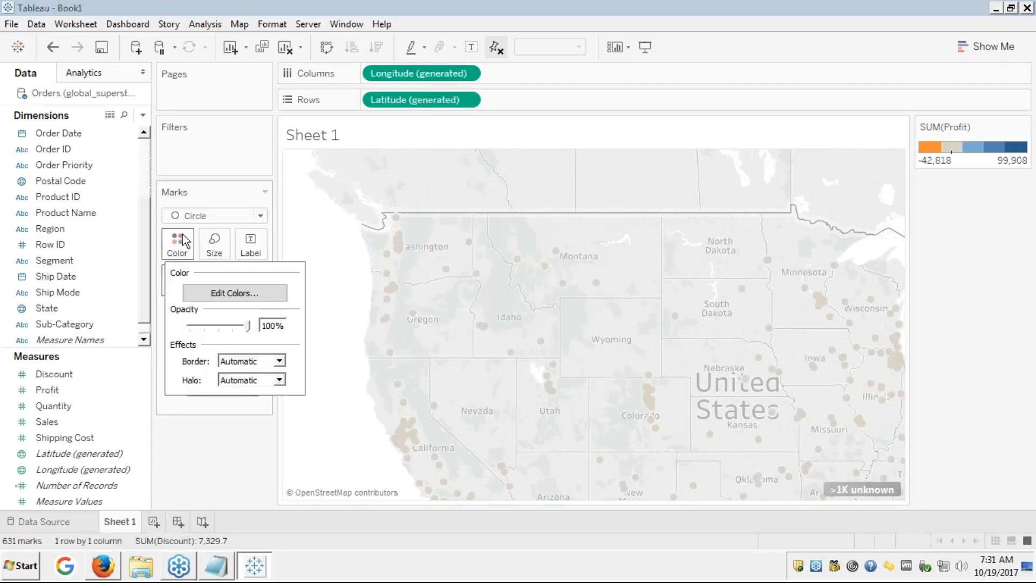
click(261, 216)
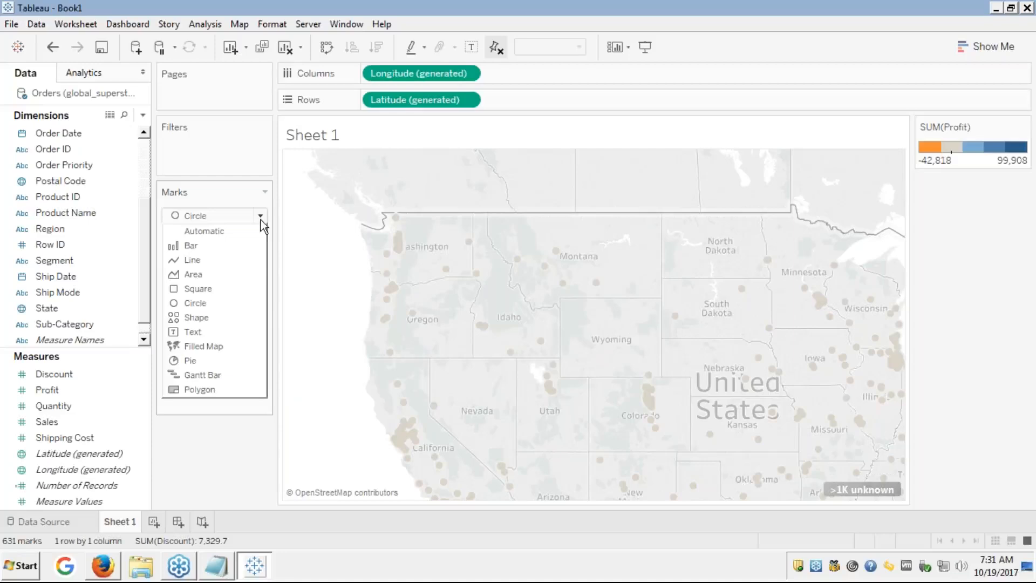
click(203, 232)
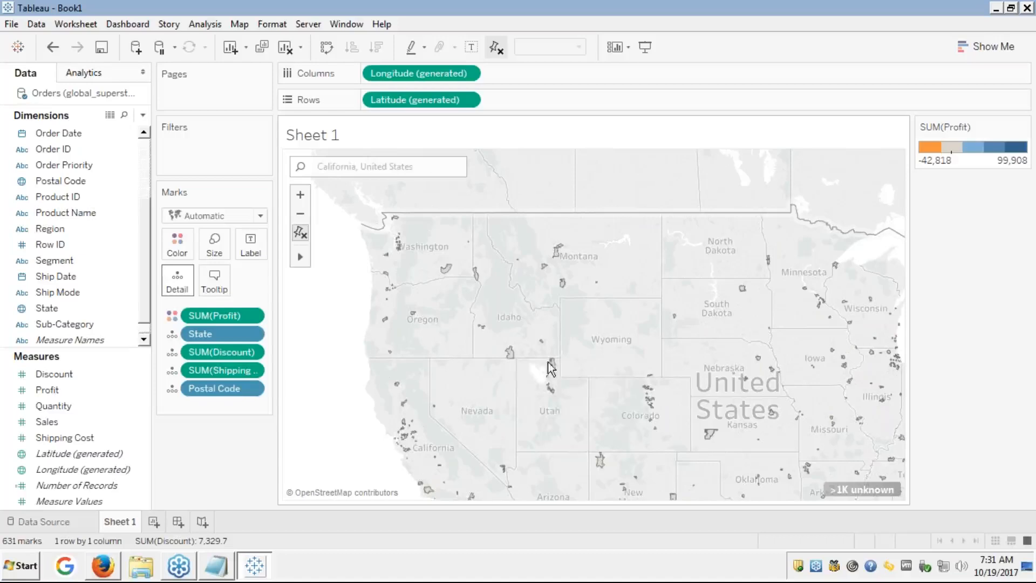
mouse_move(511, 355)
mouse_move(564, 287)
- Search the map for California, United States, go to that location, and examine its postal-code areas up close
click(327, 163)
click(328, 164)
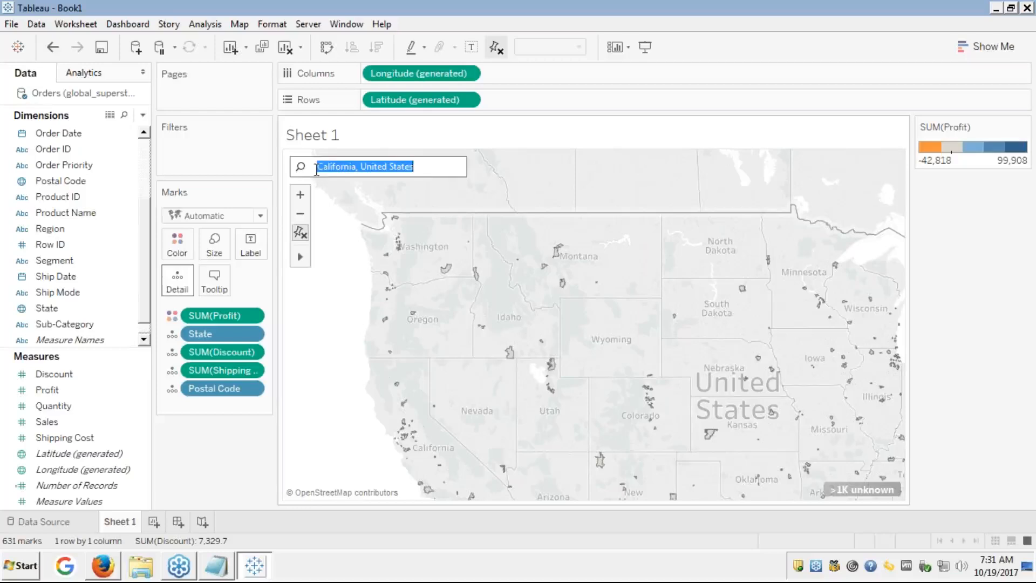
click(300, 168)
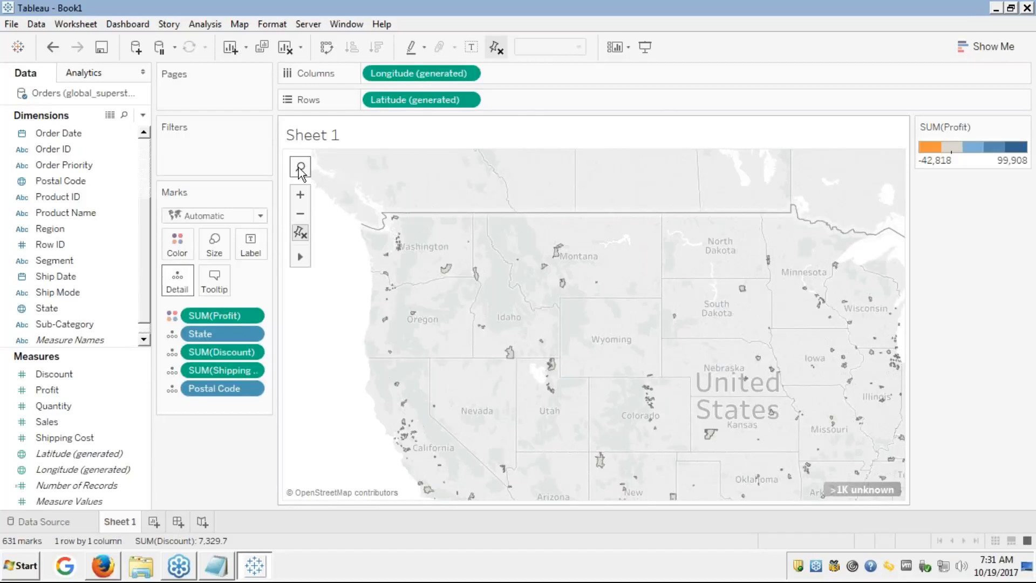
click(301, 168)
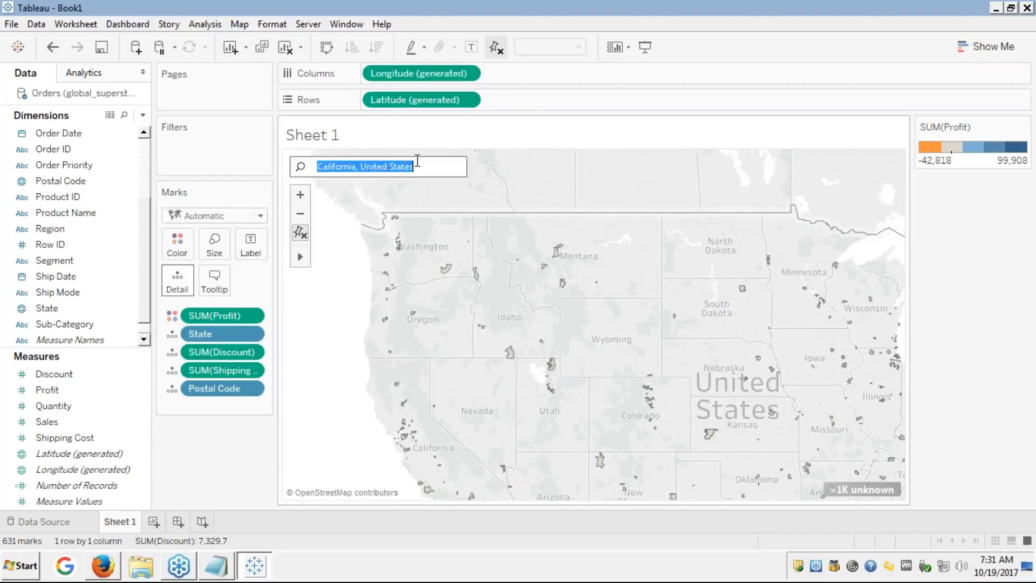
click(418, 161)
key(BackSpace)
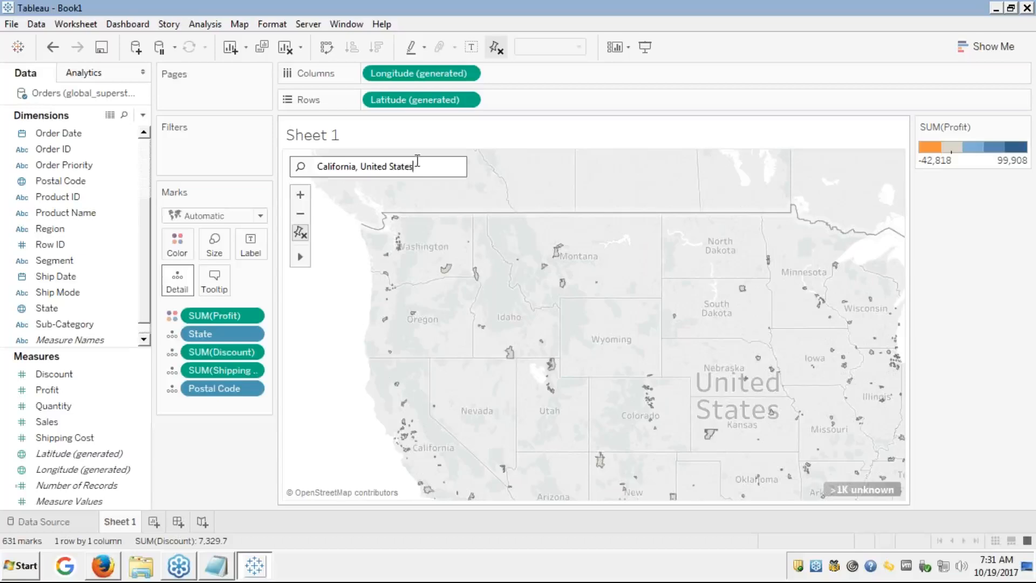
key(BackSpace)
key(BackSpace)
key(BackSpace)
key(BackSpace)
key(BackSpace)
key(BackSpace)
key(BackSpace)
key(BackSpace)
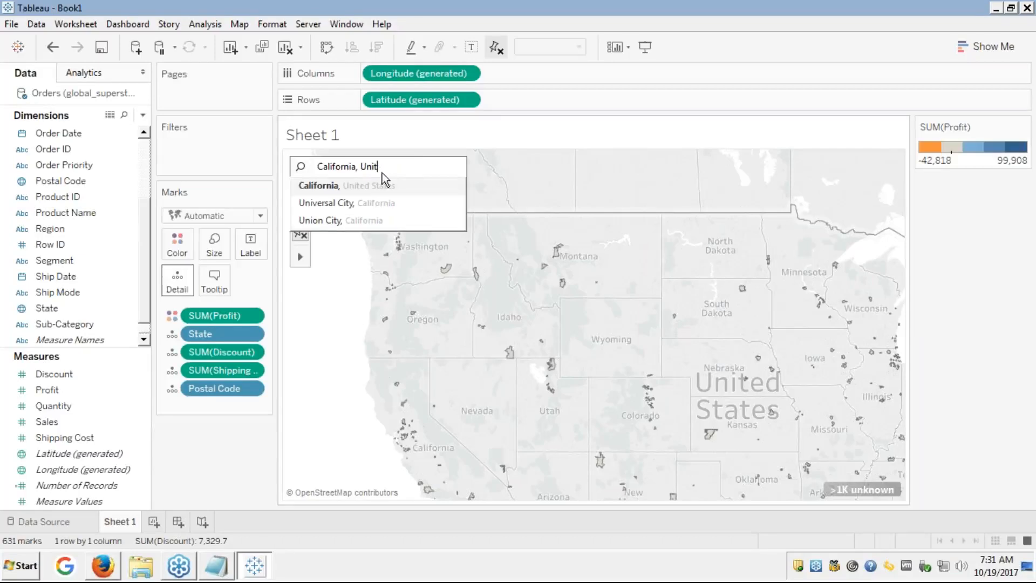
click(355, 185)
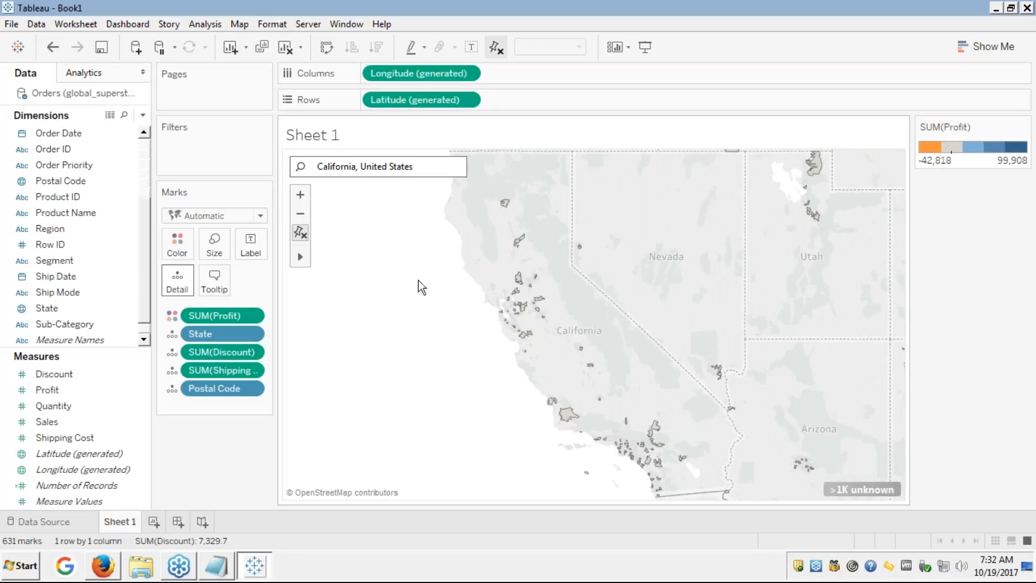
click(303, 196)
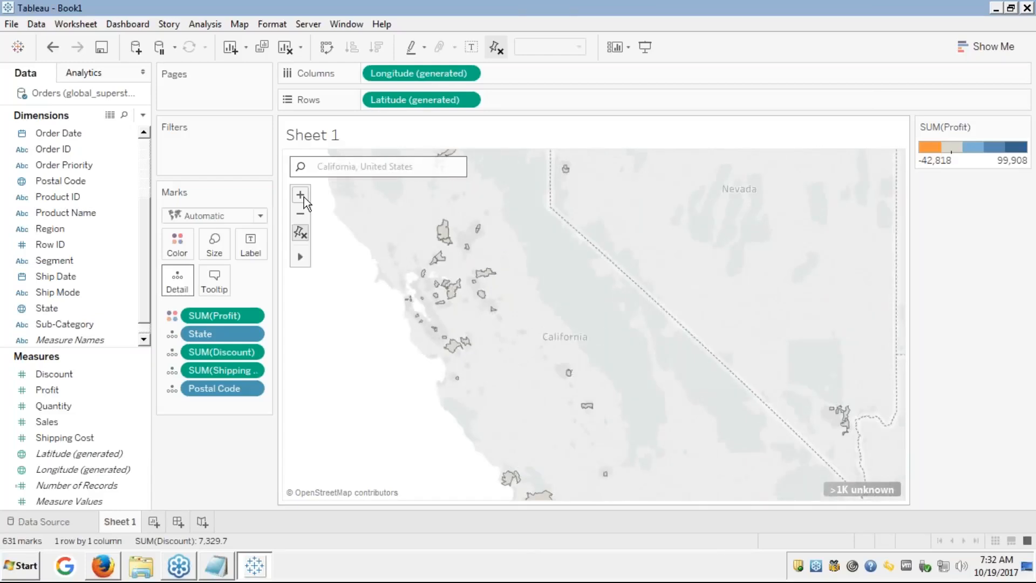
click(301, 195)
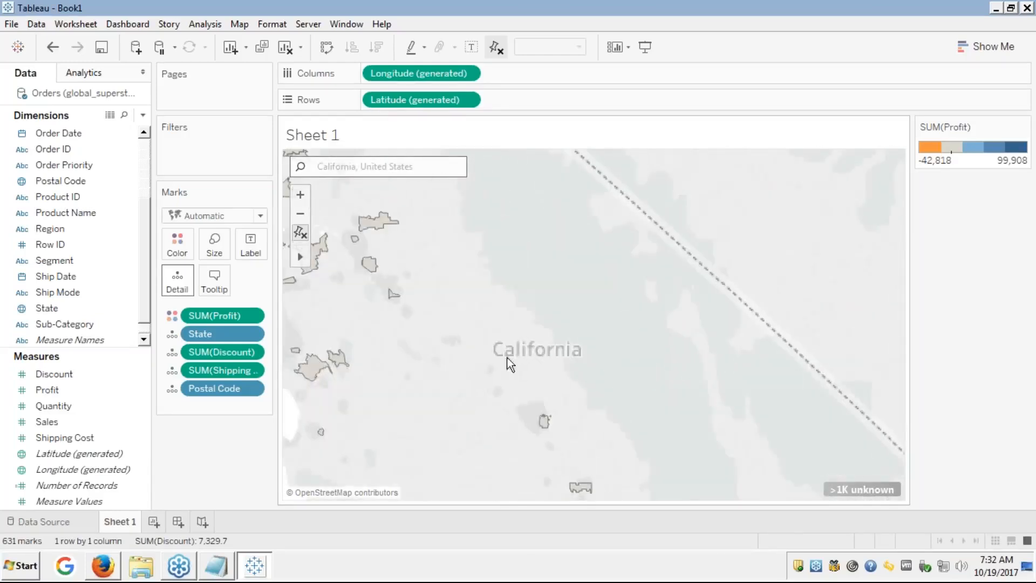
mouse_move(544, 424)
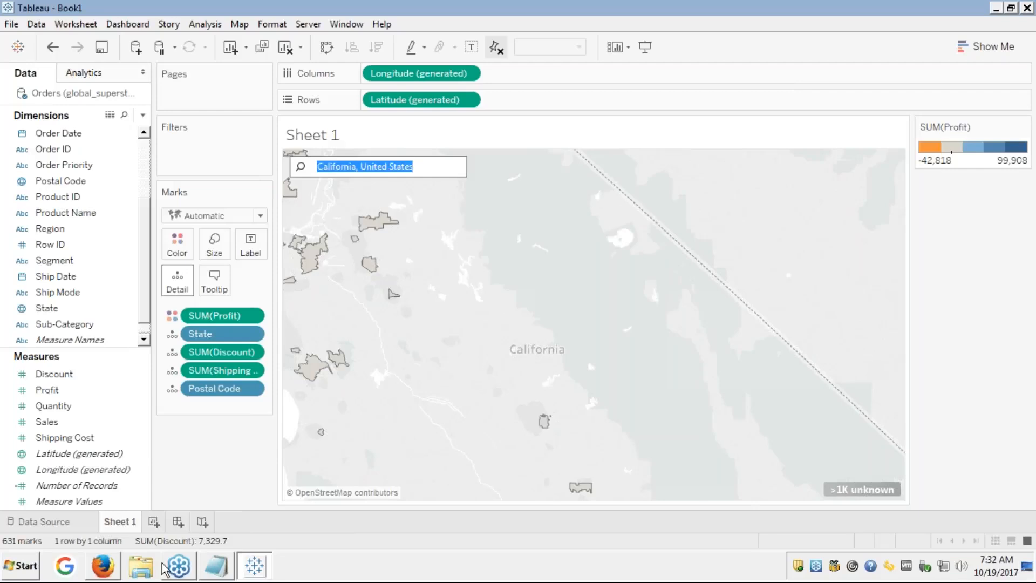
- Switch to the Module 6 presentation in Firefox, view the Mapping - Symbol slide, and return to Tableau
click(104, 567)
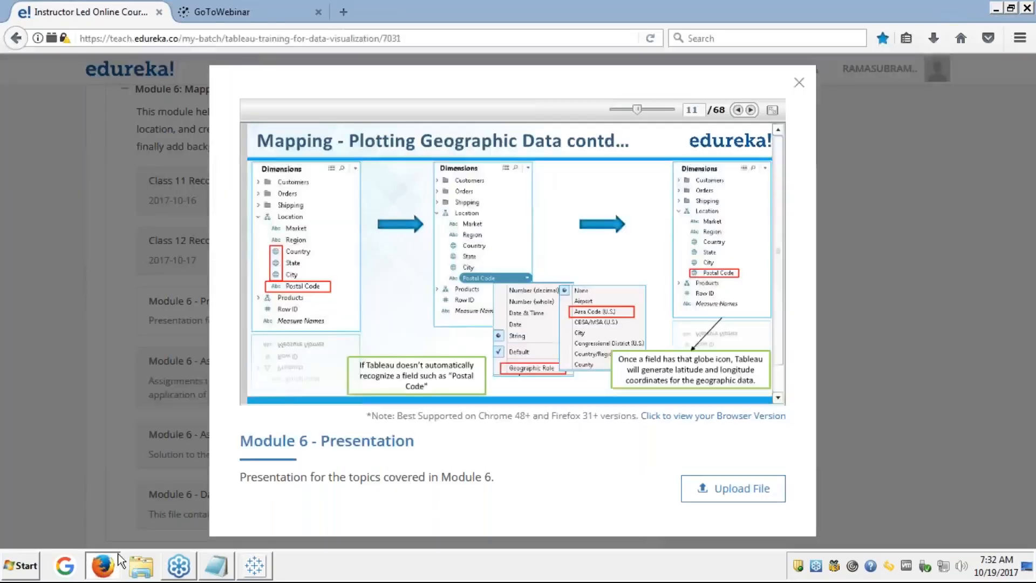
click(772, 110)
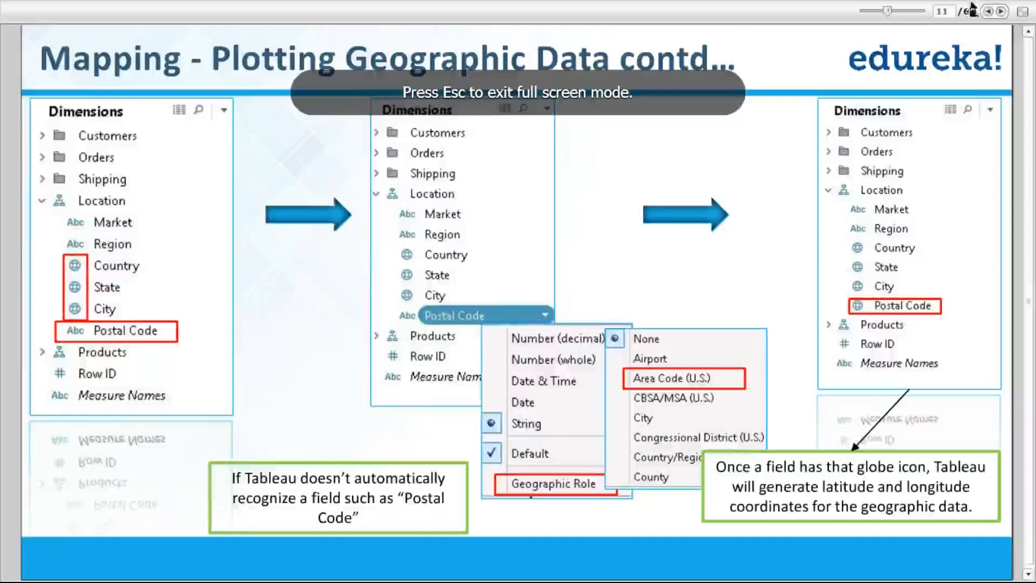
click(1002, 13)
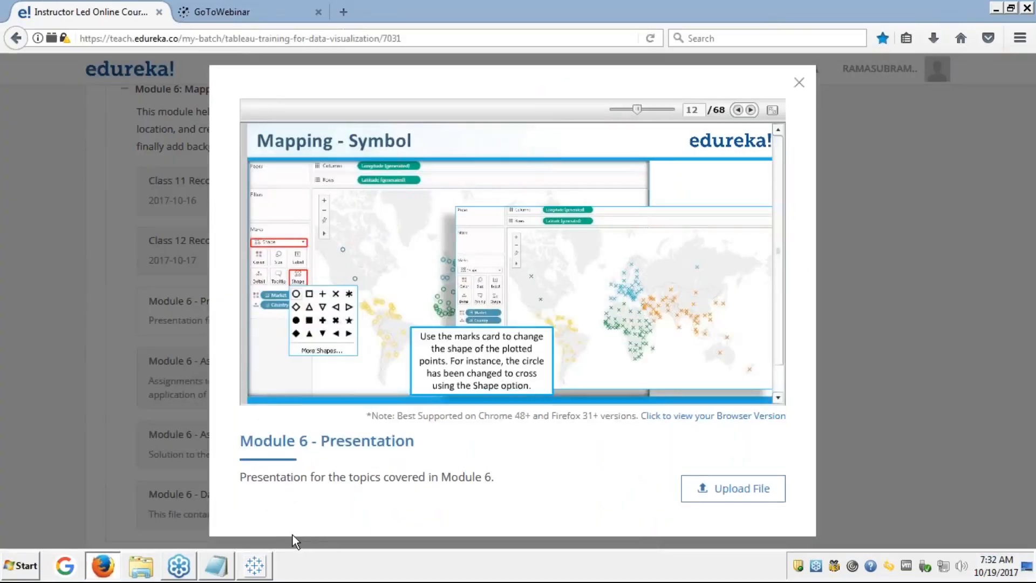
click(254, 566)
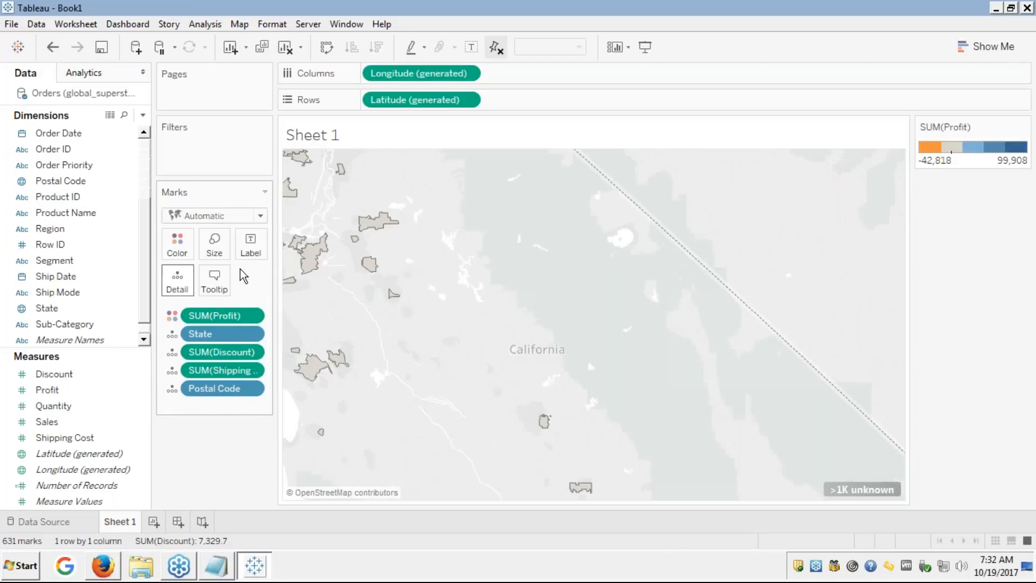
key(alt+Tab)
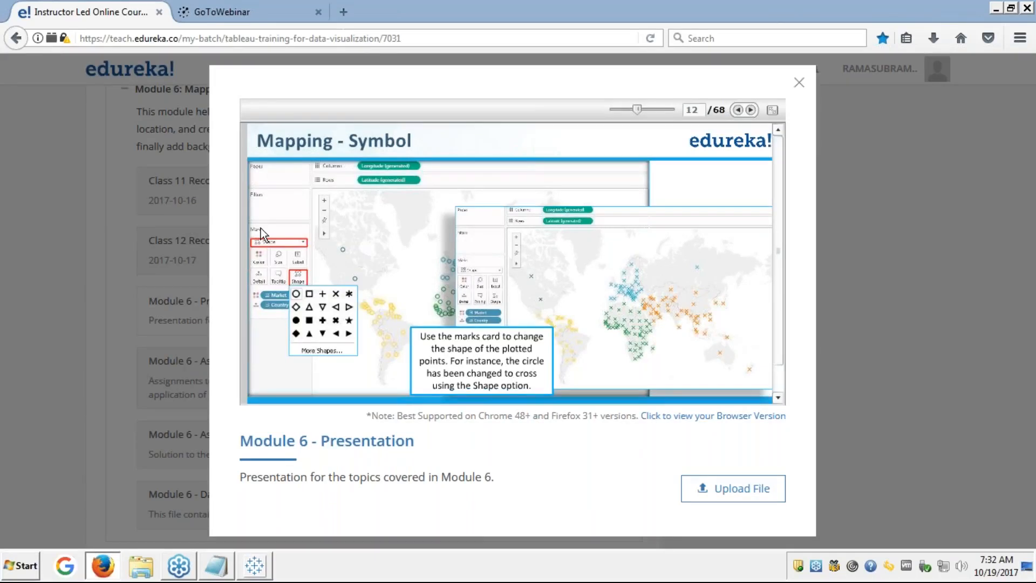
key(alt+Tab)
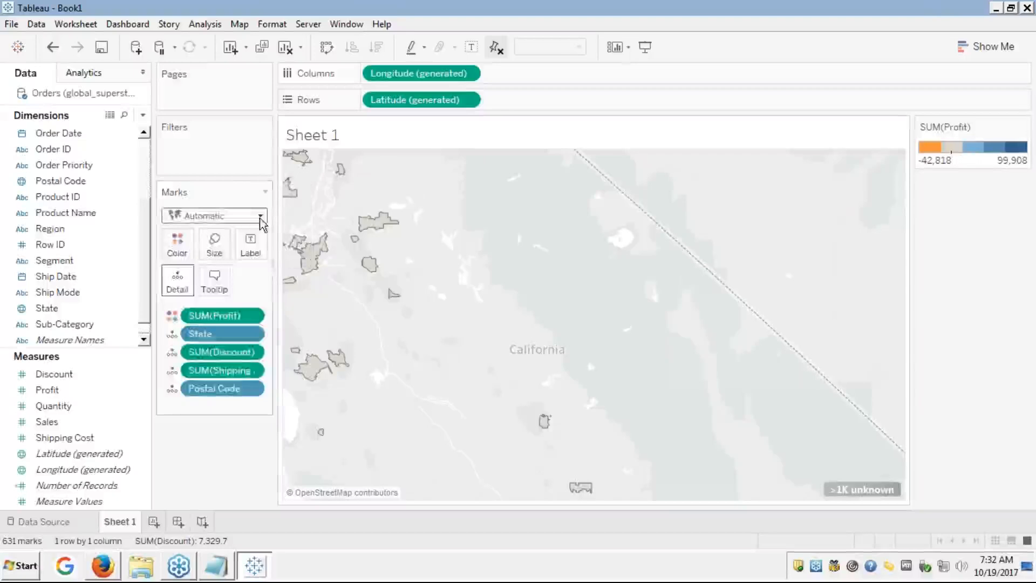
- Change the mark type to Shape and use the filled star for the map marks
click(261, 216)
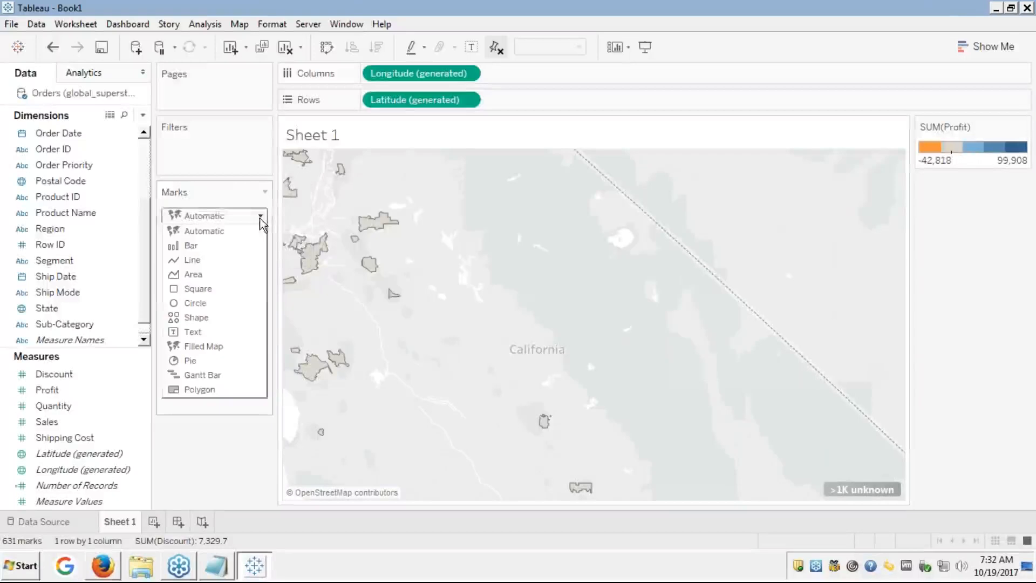
click(183, 319)
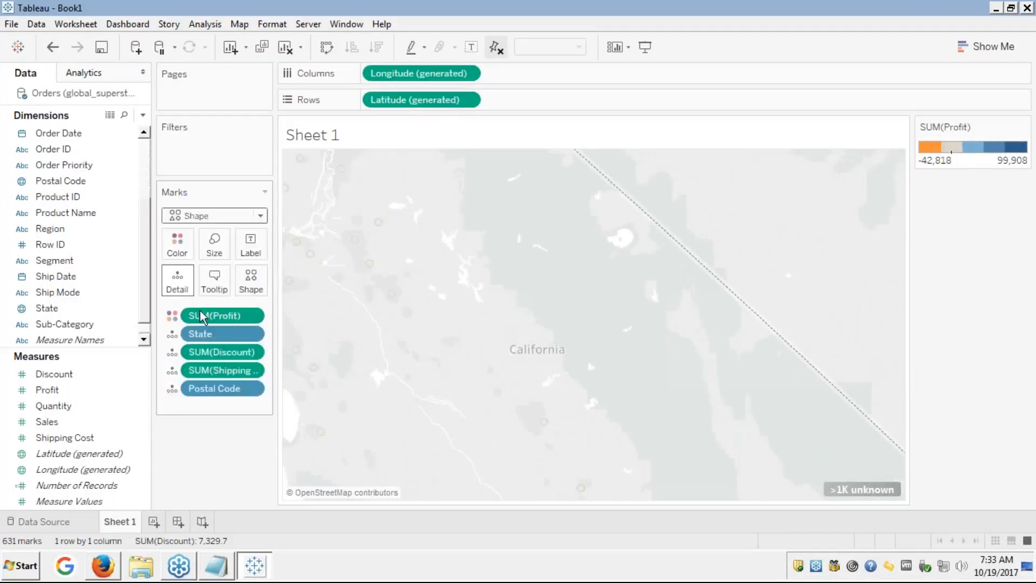
click(249, 285)
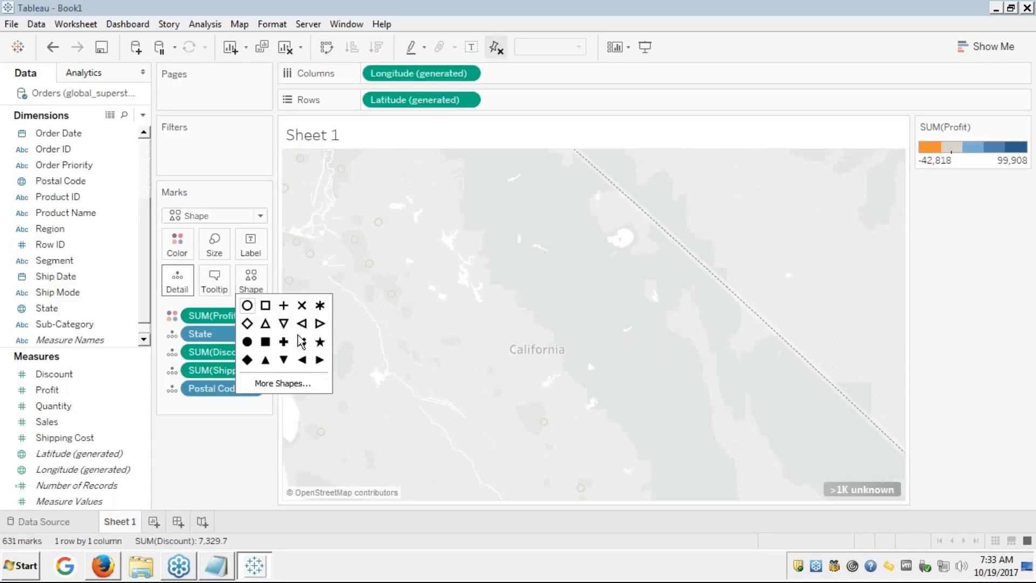
click(320, 306)
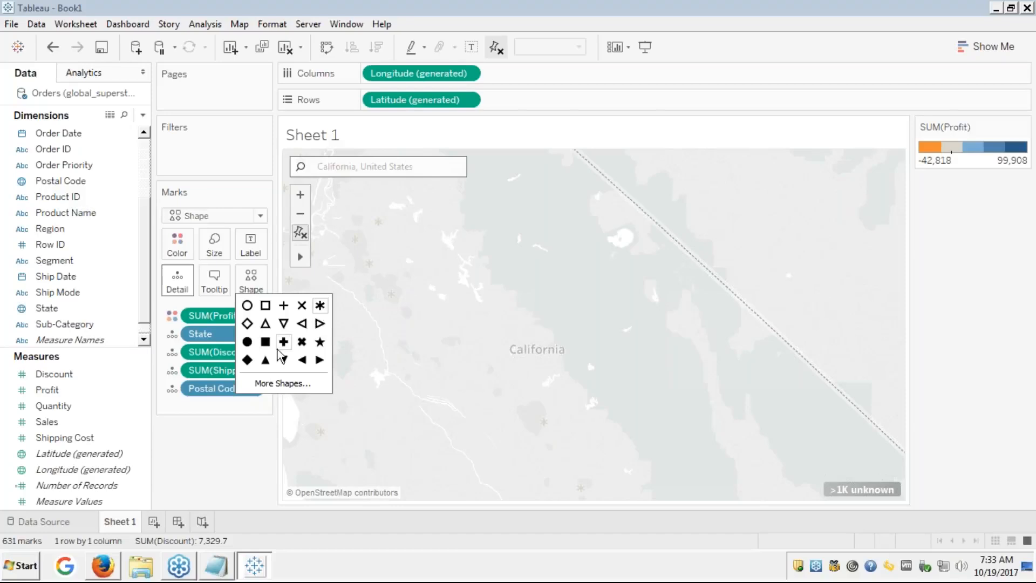
click(321, 342)
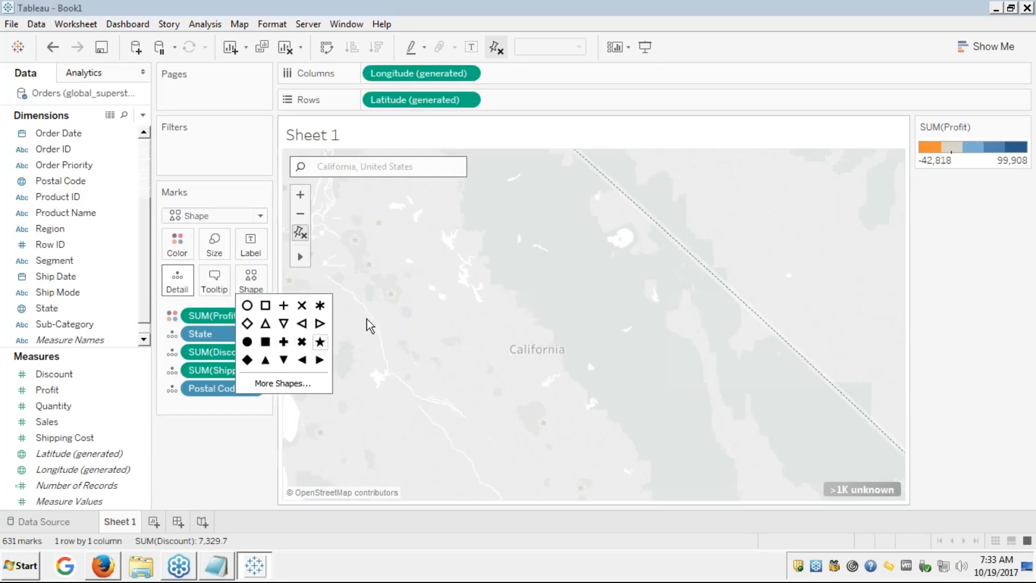
click(509, 238)
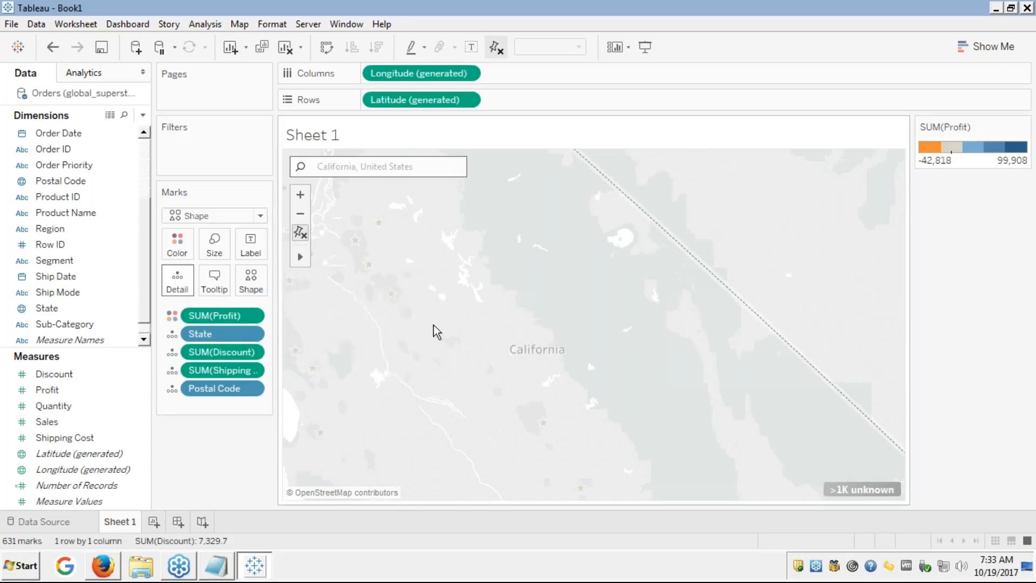
- Inspect the details of individual star marks in central California, and return to the statewide view
double_click(416, 324)
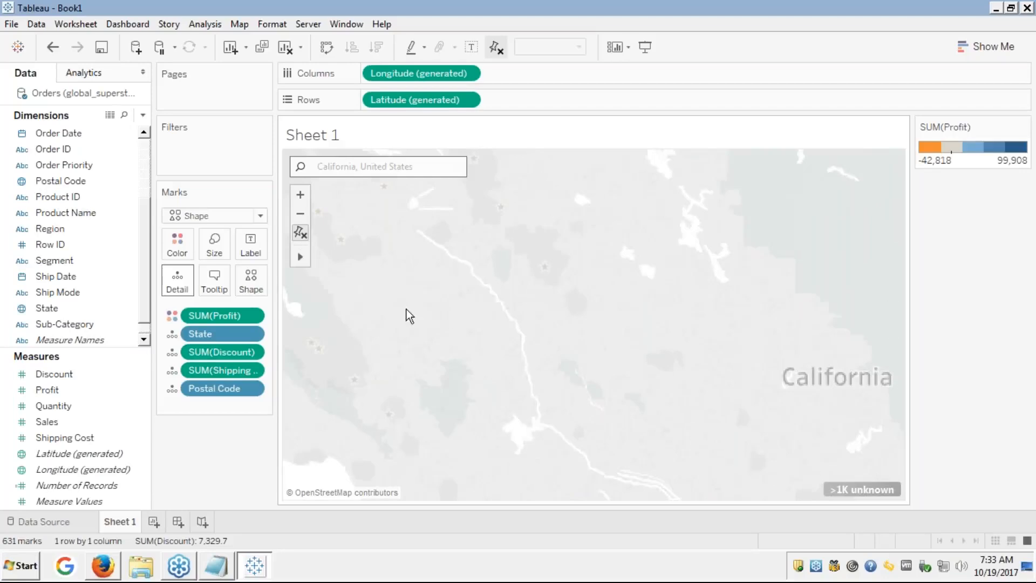
mouse_move(552, 269)
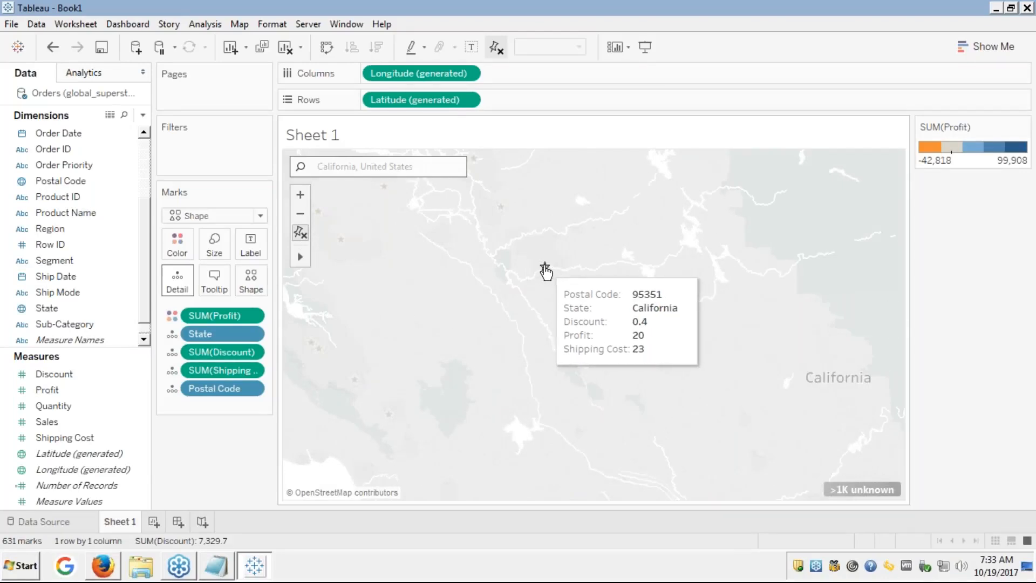
mouse_move(501, 206)
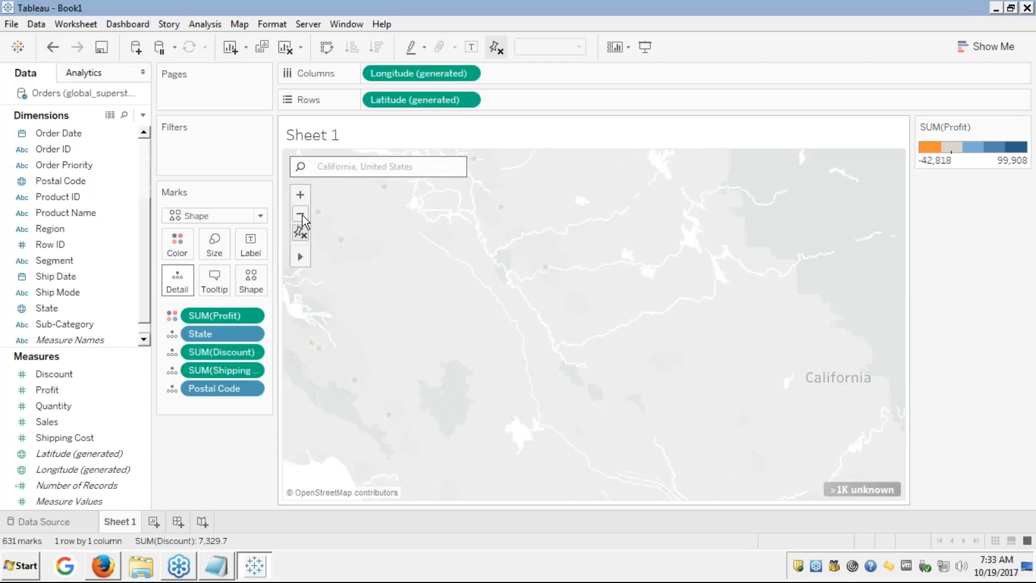
click(301, 215)
click(301, 215)
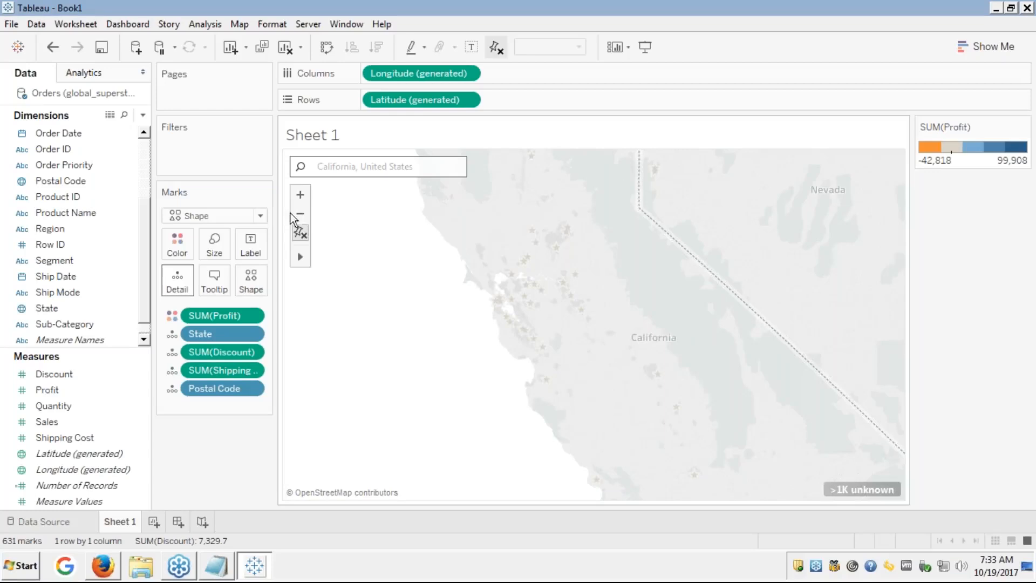
click(302, 215)
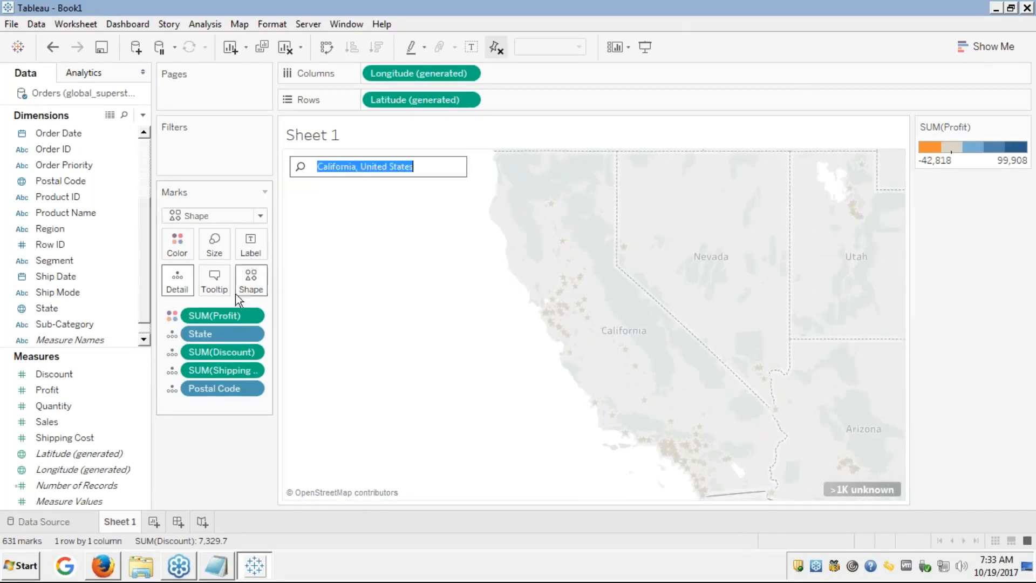
- Switch to the Module 6 presentation in Firefox and view the Mapping - Layered View slide in full screen
key(alt+Tab)
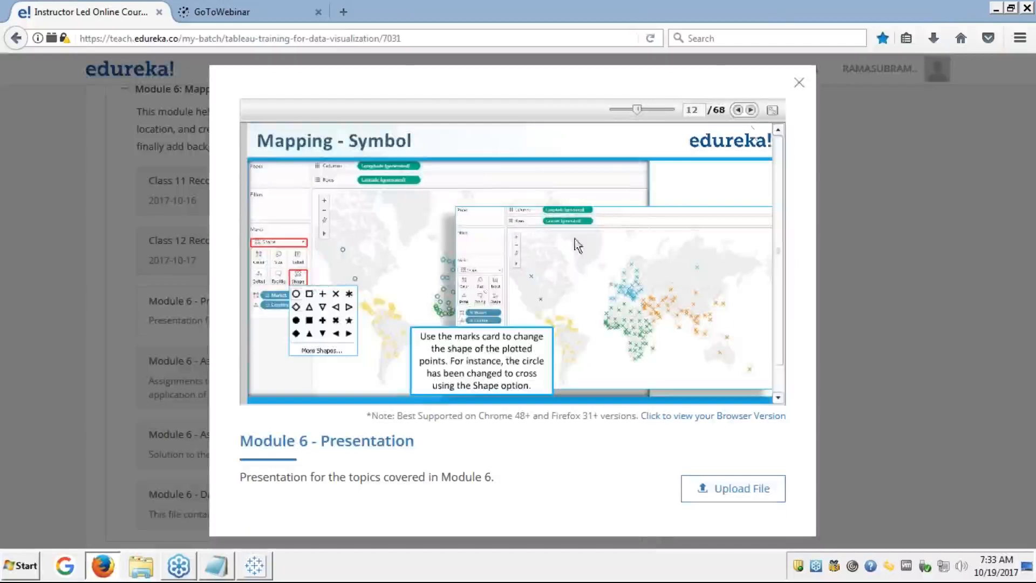
click(752, 110)
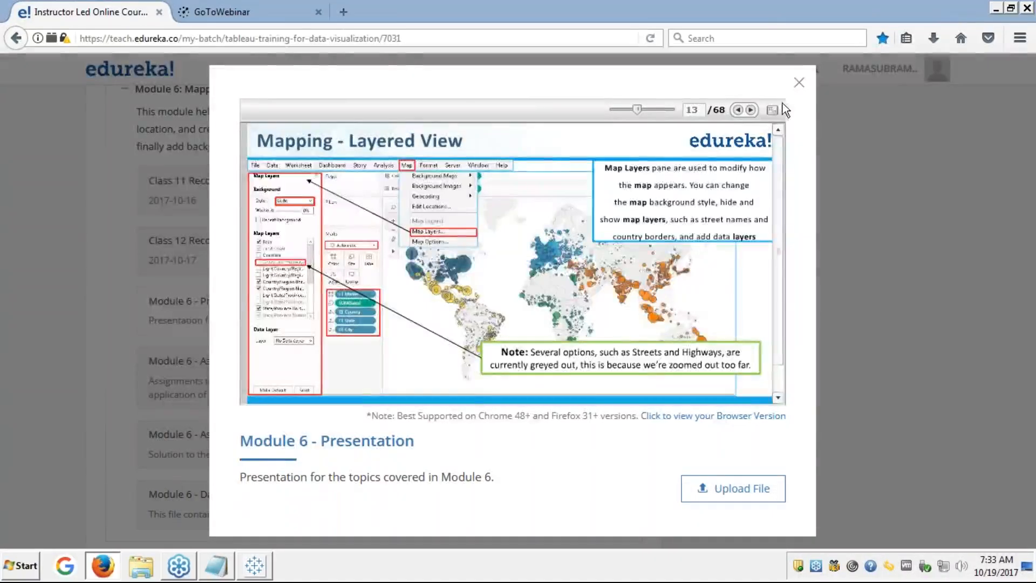
click(773, 112)
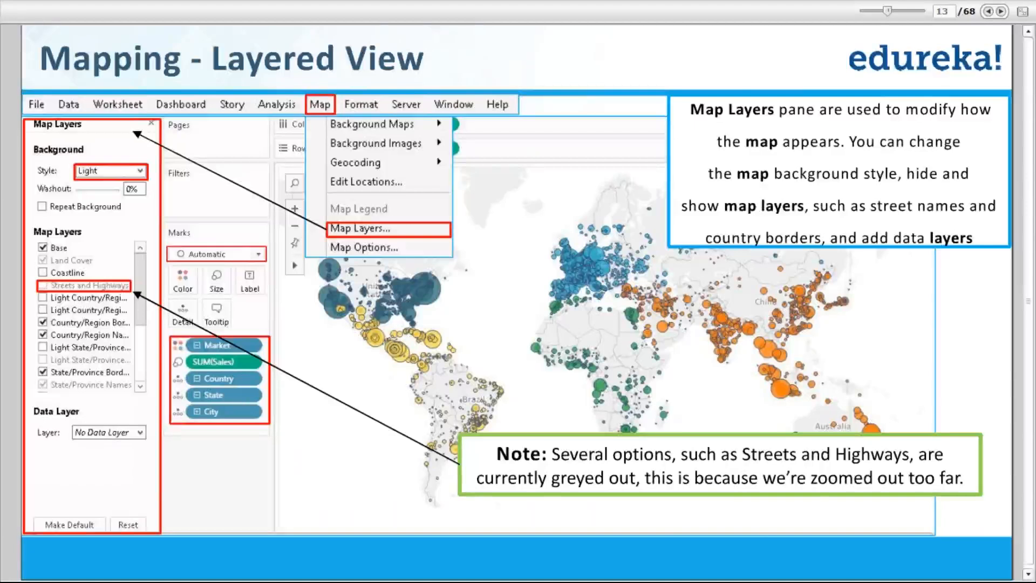
key(alt+Tab)
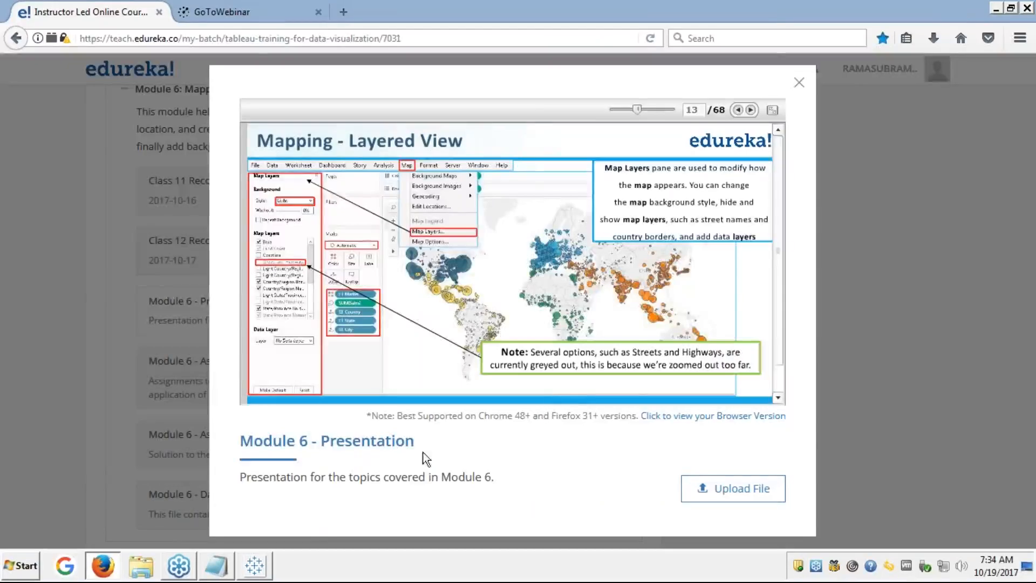
- Return to Tableau, open the Map Layers settings and set the map background style to Normal
click(255, 565)
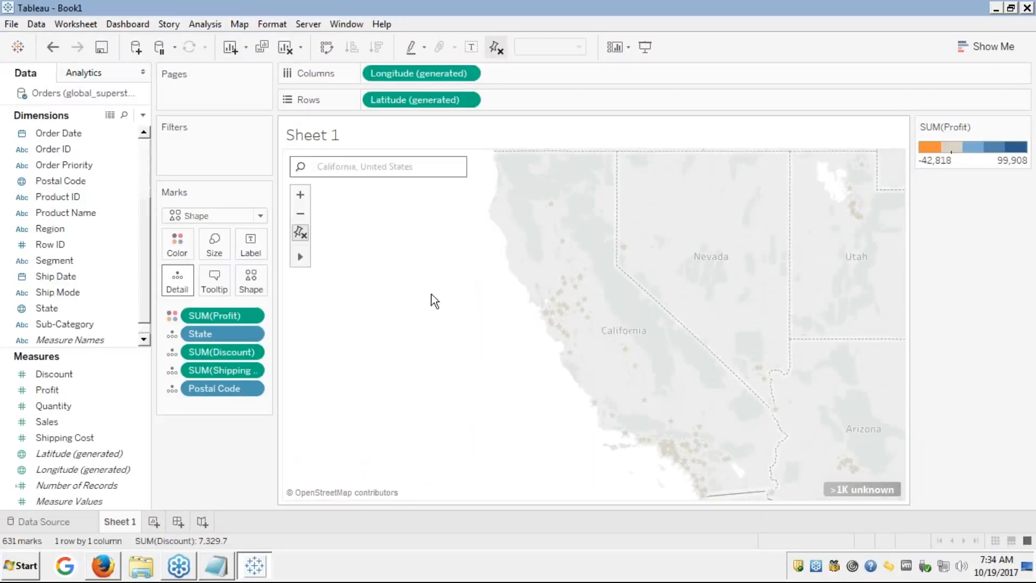
click(241, 24)
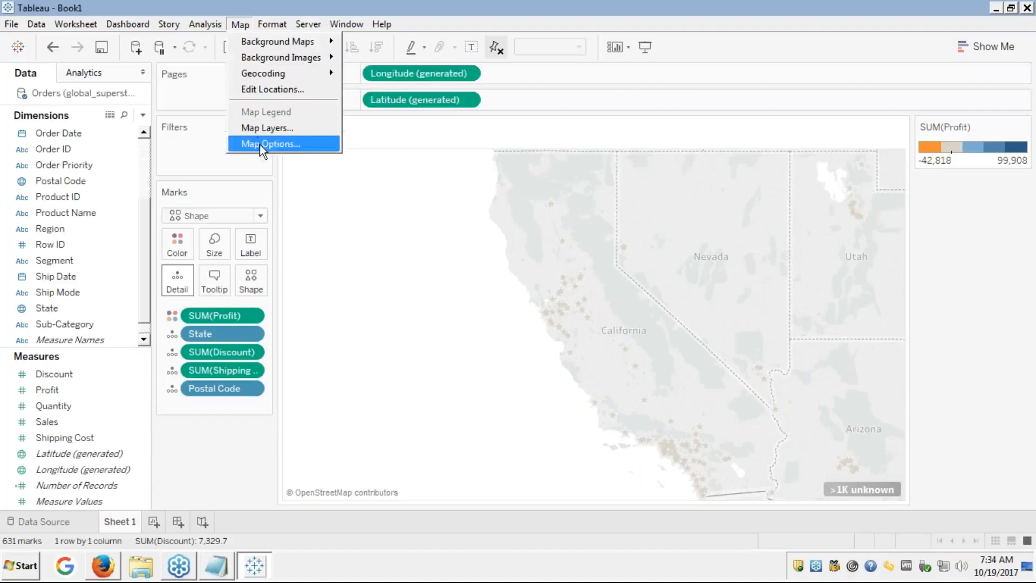
click(265, 128)
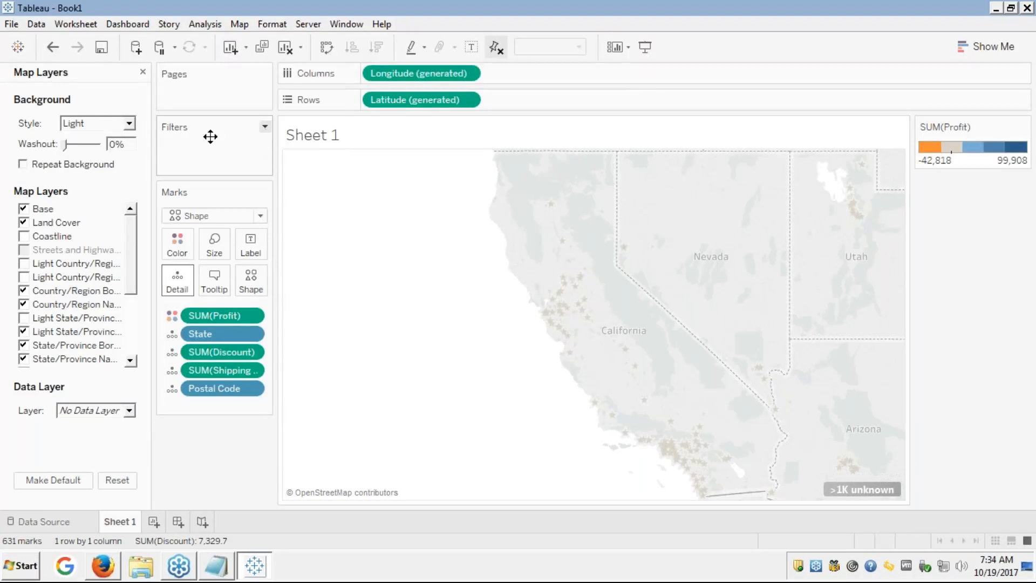
click(133, 123)
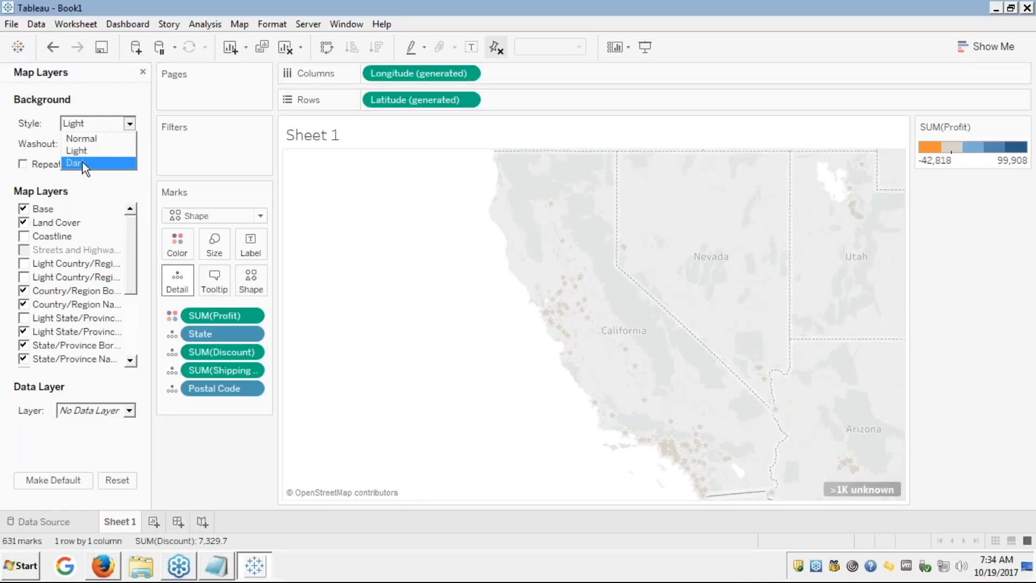
click(89, 140)
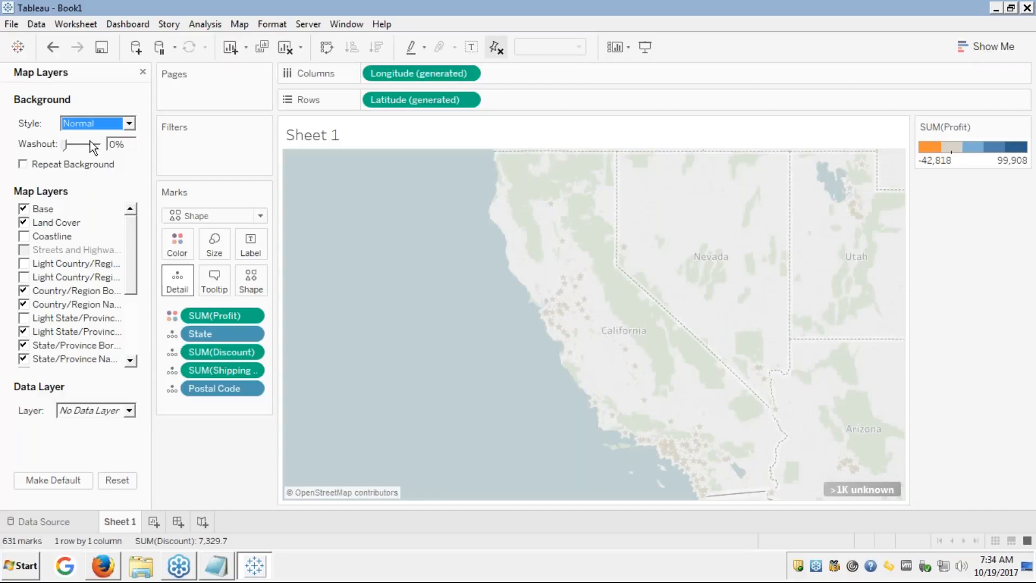
- Try the Dark background style on the map and switch the style back to Normal
click(129, 123)
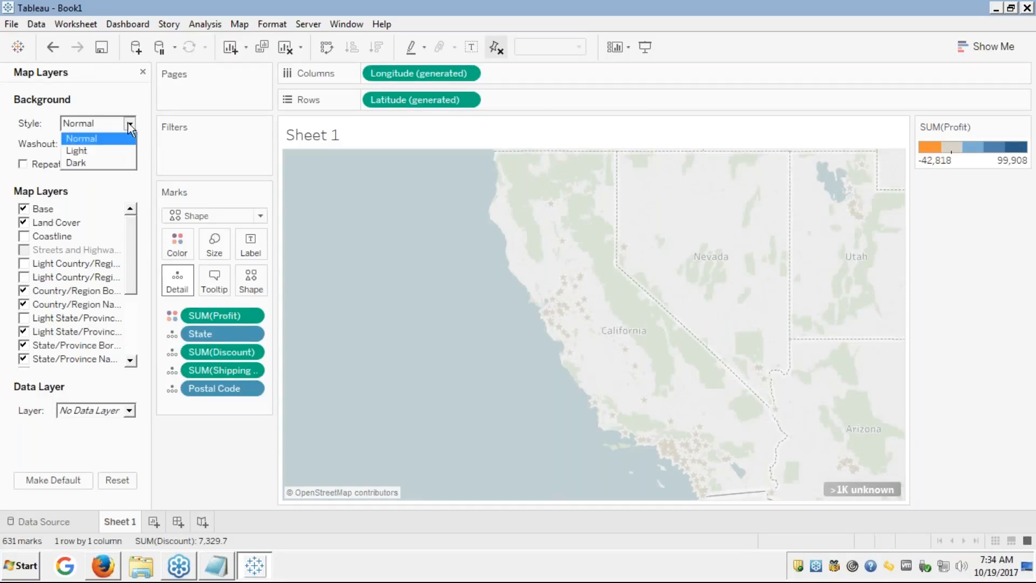
click(75, 165)
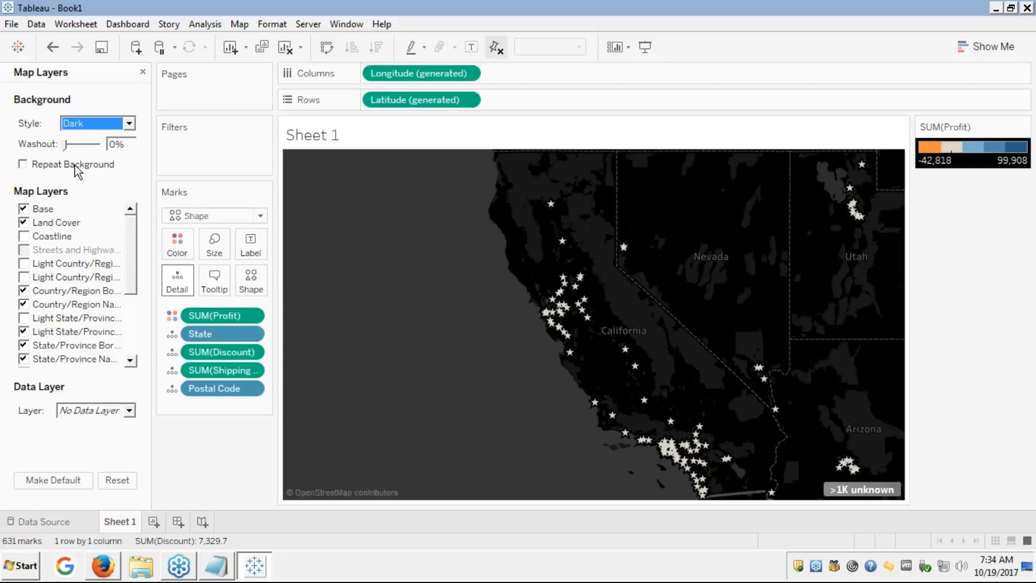
click(129, 125)
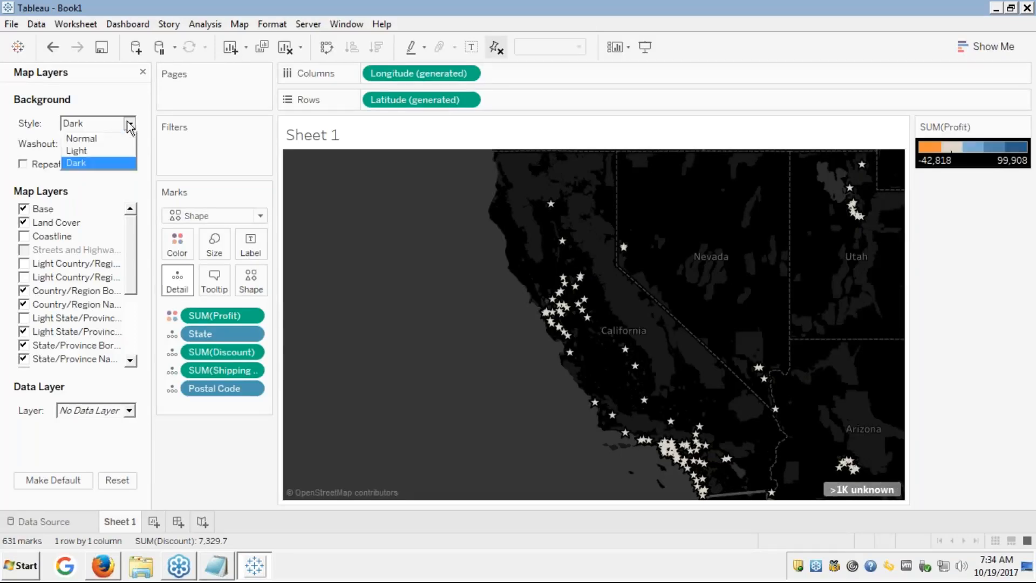
click(79, 140)
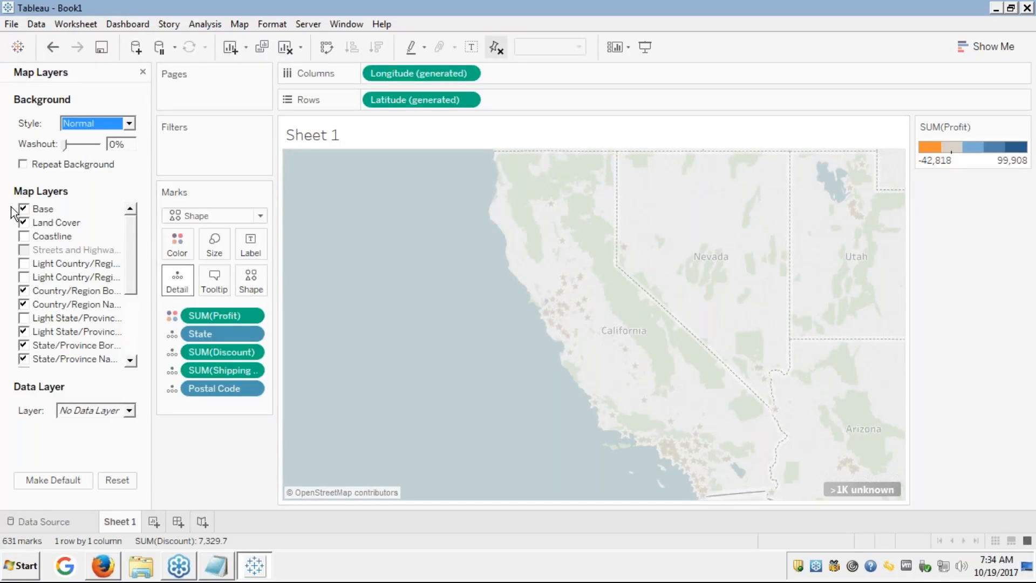
- Turn on the Coastline layer, and show and hide the Streets and Highways layer around central California
click(23, 236)
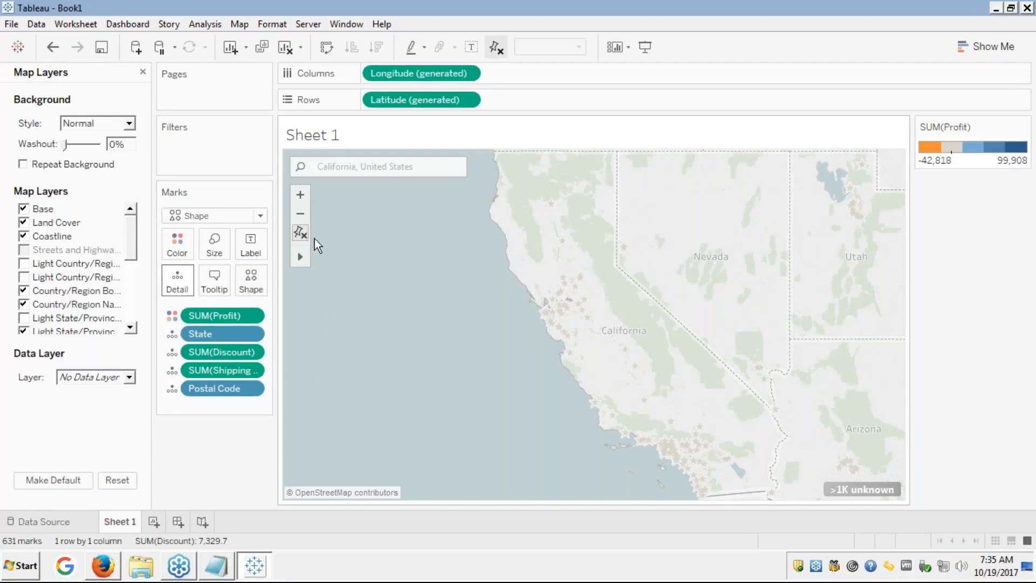
click(300, 195)
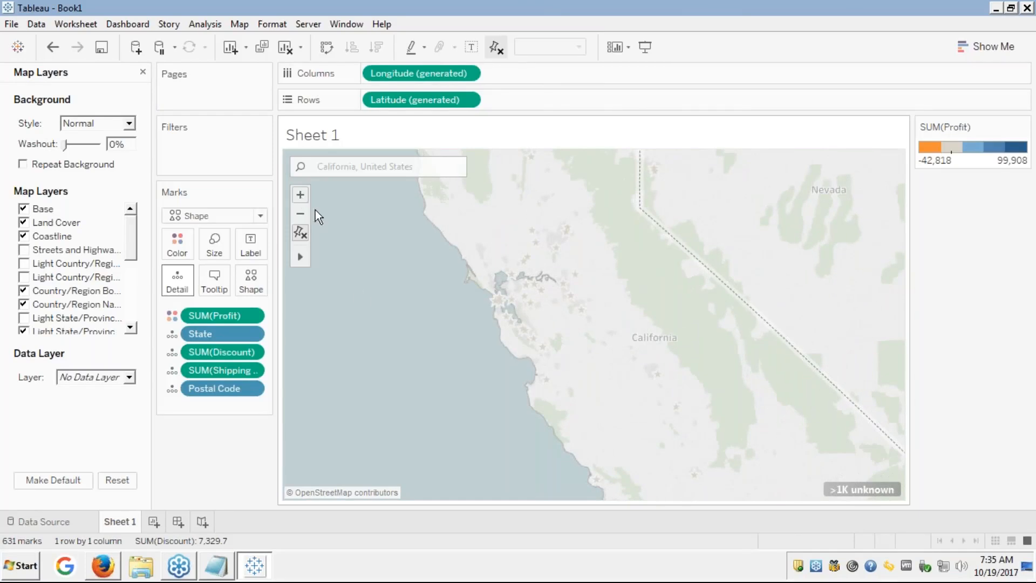
click(23, 249)
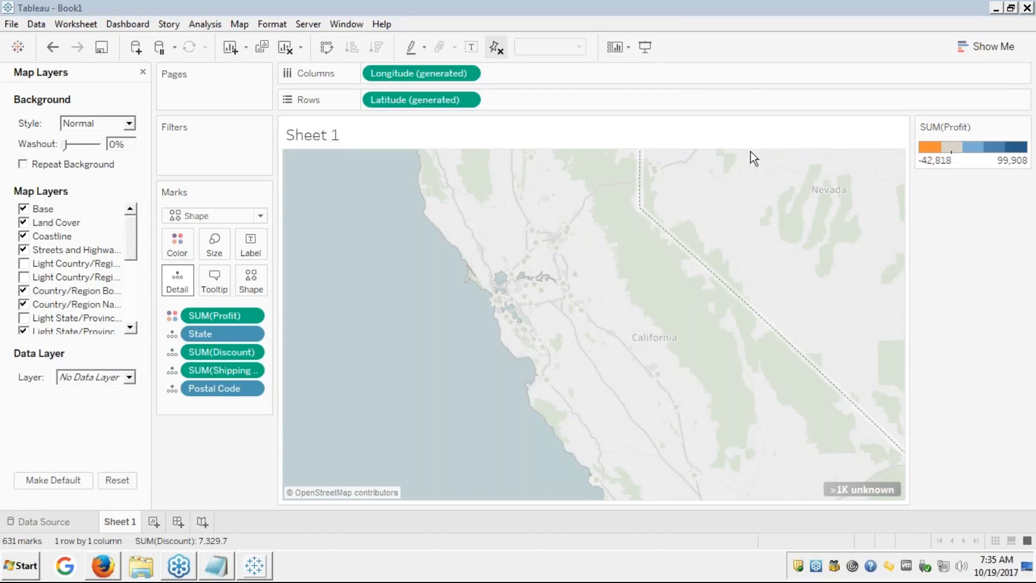
click(775, 130)
mouse_move(809, 211)
click(22, 250)
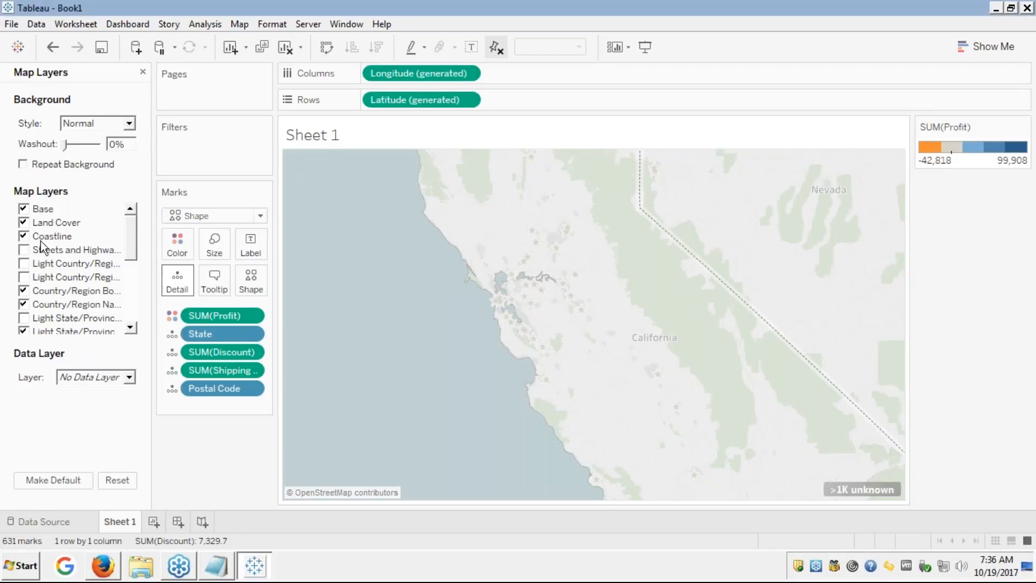
- Examine which map layers are available at close-up, whole-country and continental zoom levels, through to the end of the layer list
click(239, 25)
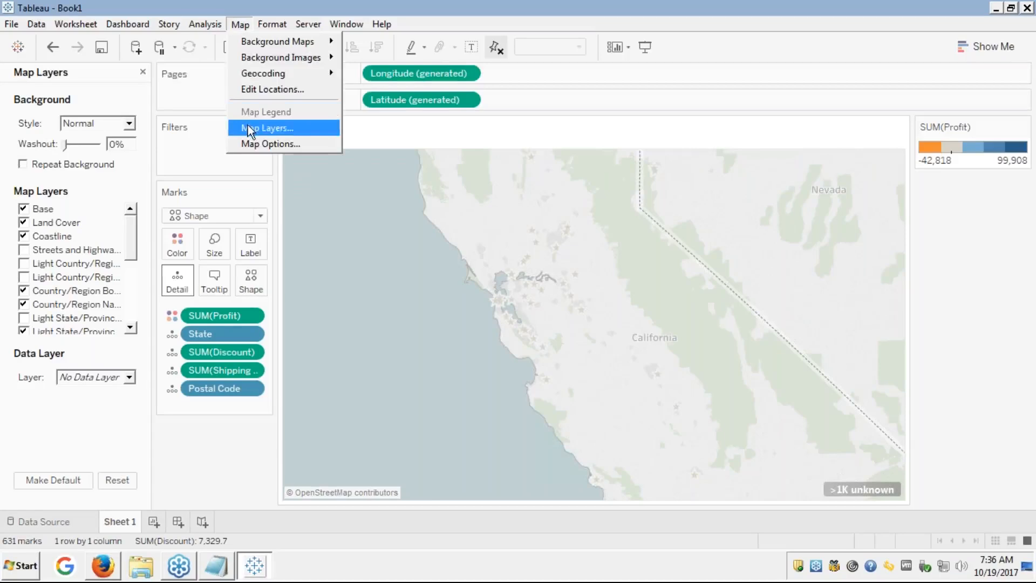
click(303, 193)
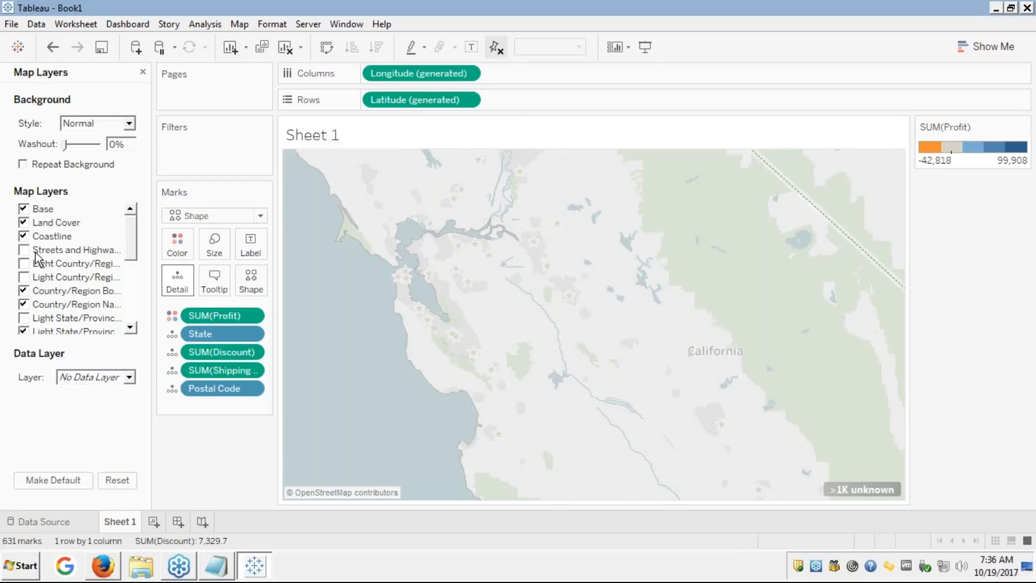
click(302, 234)
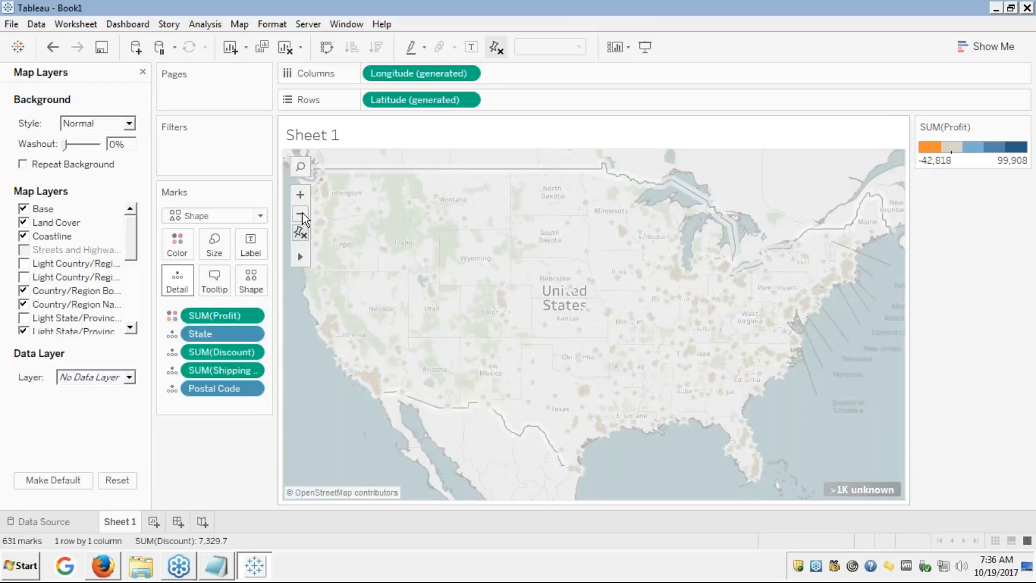
click(302, 214)
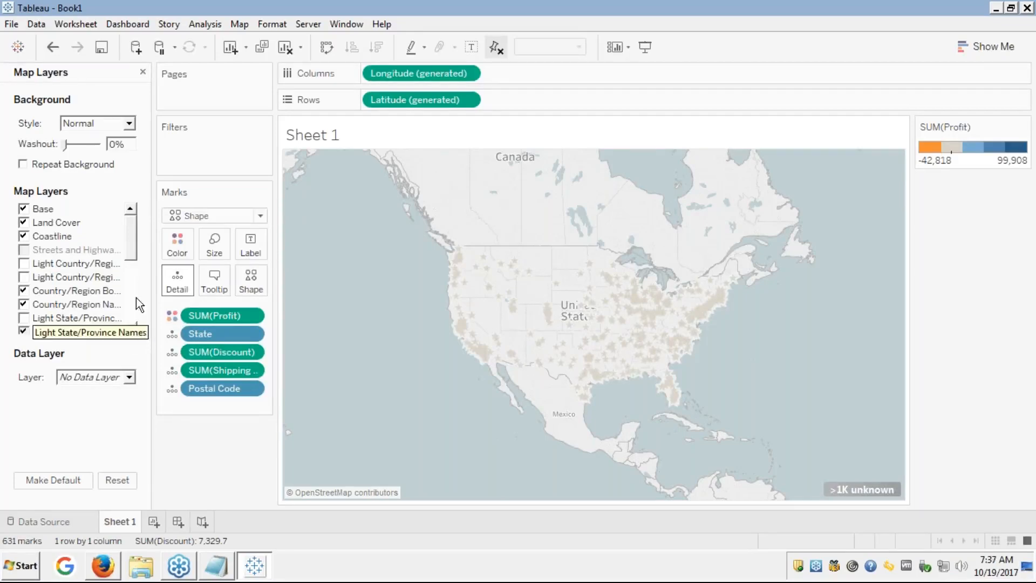
click(131, 330)
click(131, 330)
click(131, 329)
click(131, 329)
click(131, 329)
click(131, 329)
click(132, 329)
click(132, 329)
click(131, 329)
click(131, 329)
click(131, 329)
click(131, 330)
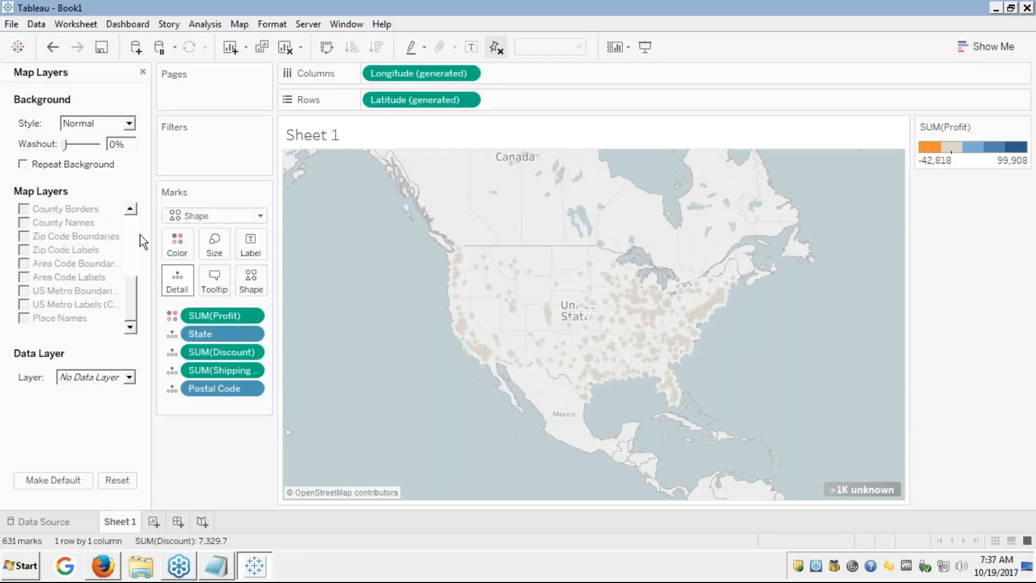
scroll(131, 228, up, 4)
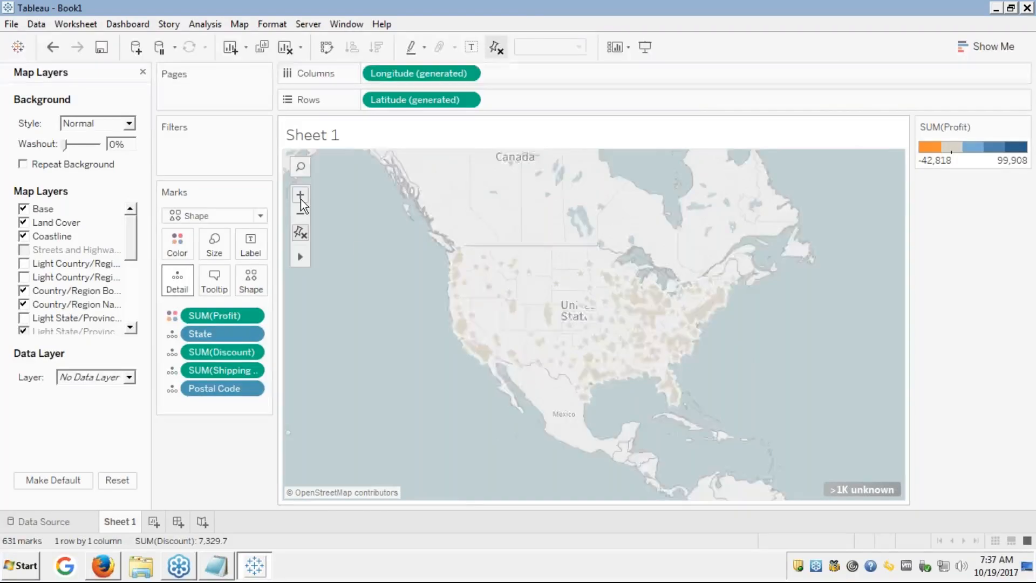
- Turn on the Streets and Highways and Light State/Province Borders layers for a close-up of Kansas and Missouri
click(300, 195)
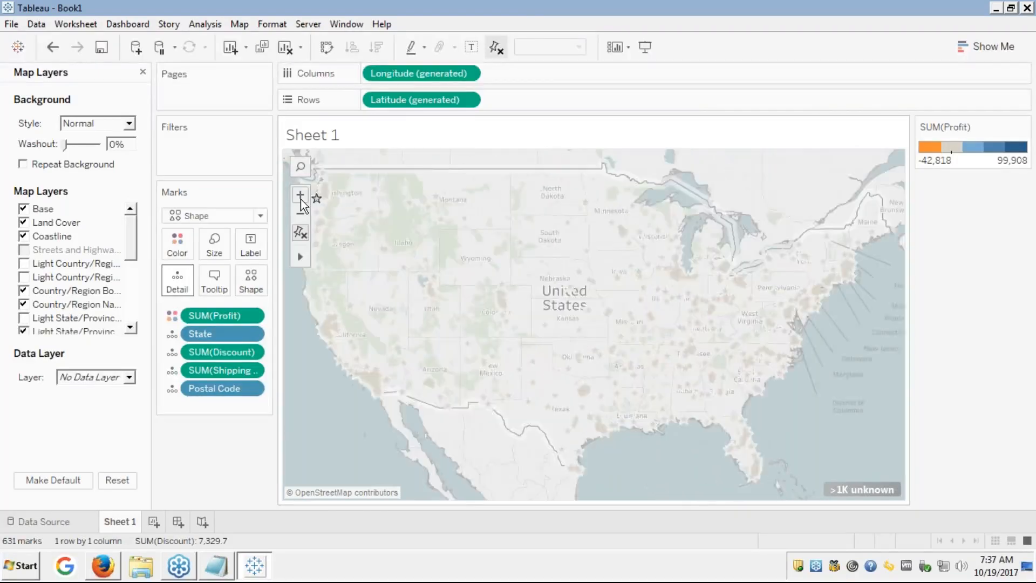
click(300, 196)
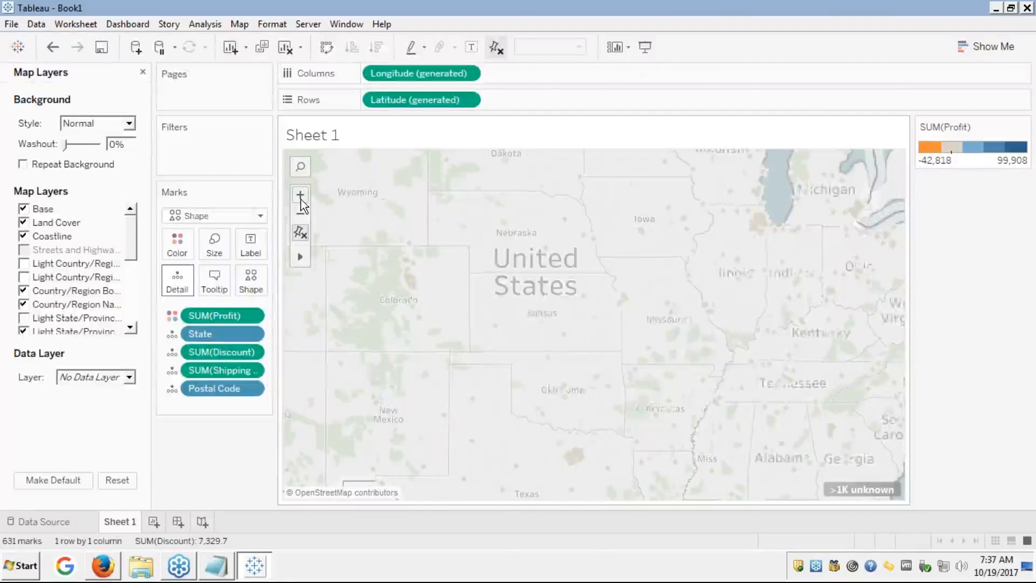
click(300, 196)
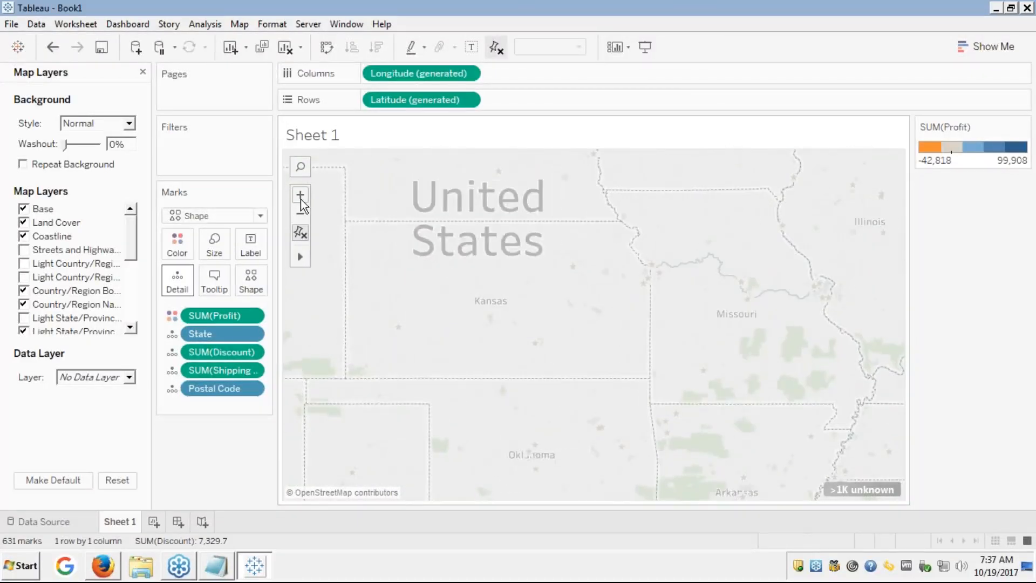
click(300, 199)
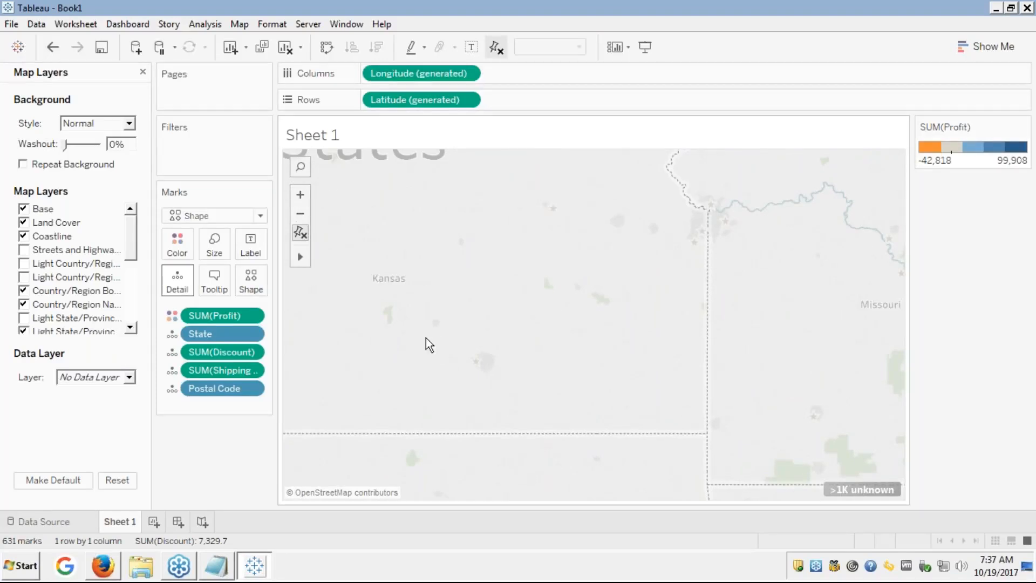
click(23, 250)
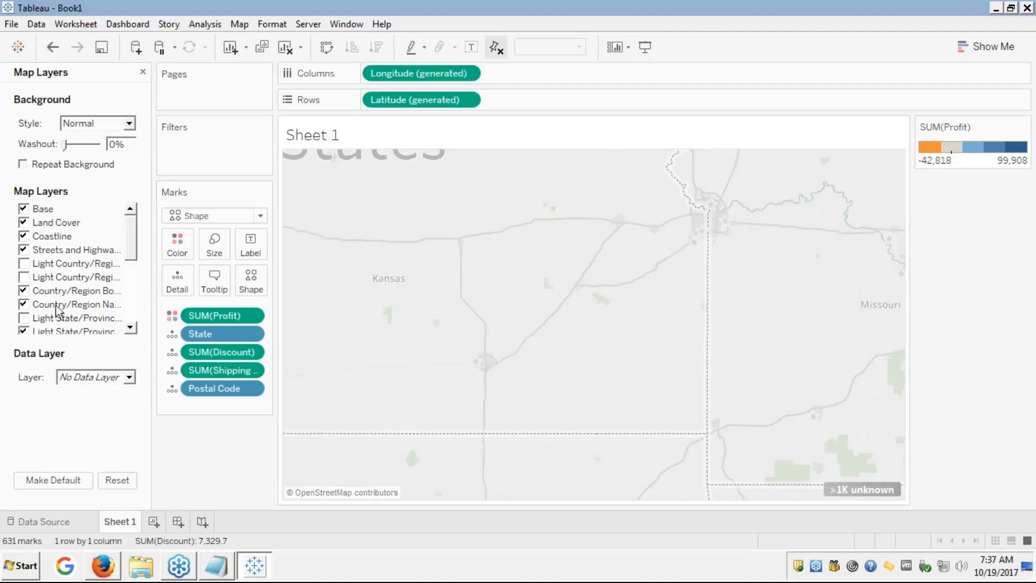
click(26, 319)
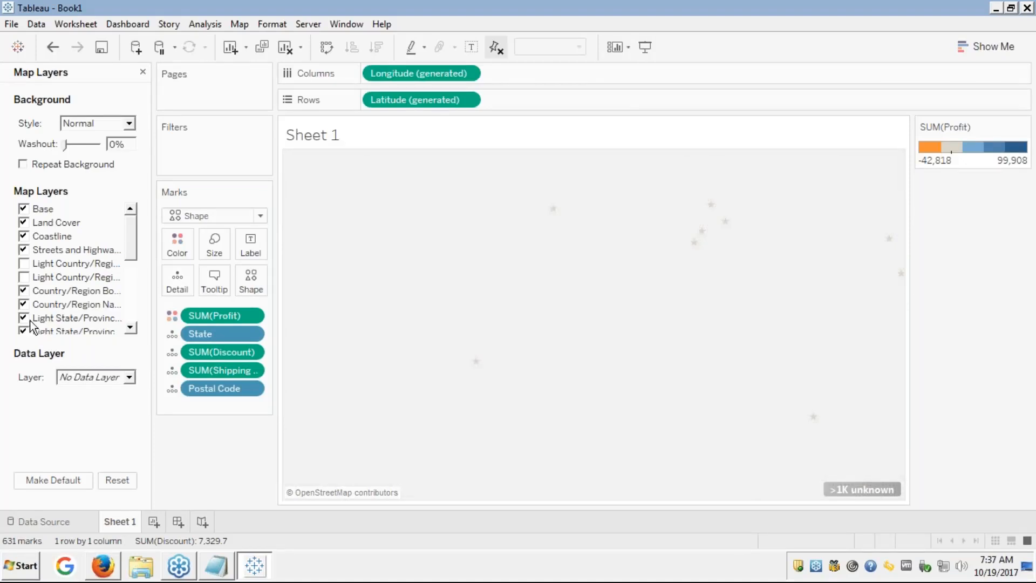
- Turn on the US Metro Boundaries layer for the Kansas and Missouri area
click(131, 327)
click(131, 327)
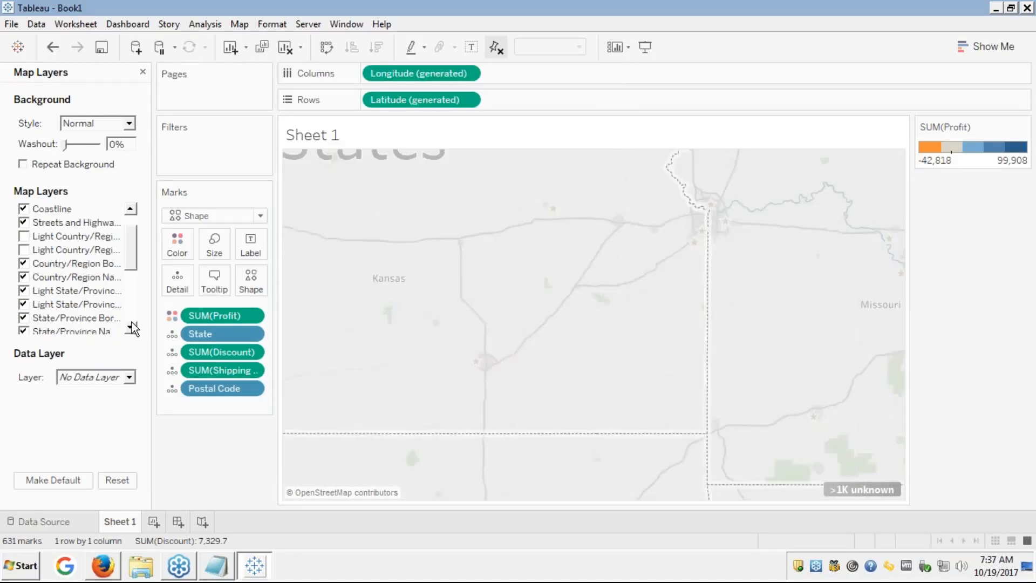
click(132, 328)
click(131, 328)
click(131, 328)
click(131, 328)
click(131, 328)
click(131, 327)
click(131, 328)
click(131, 328)
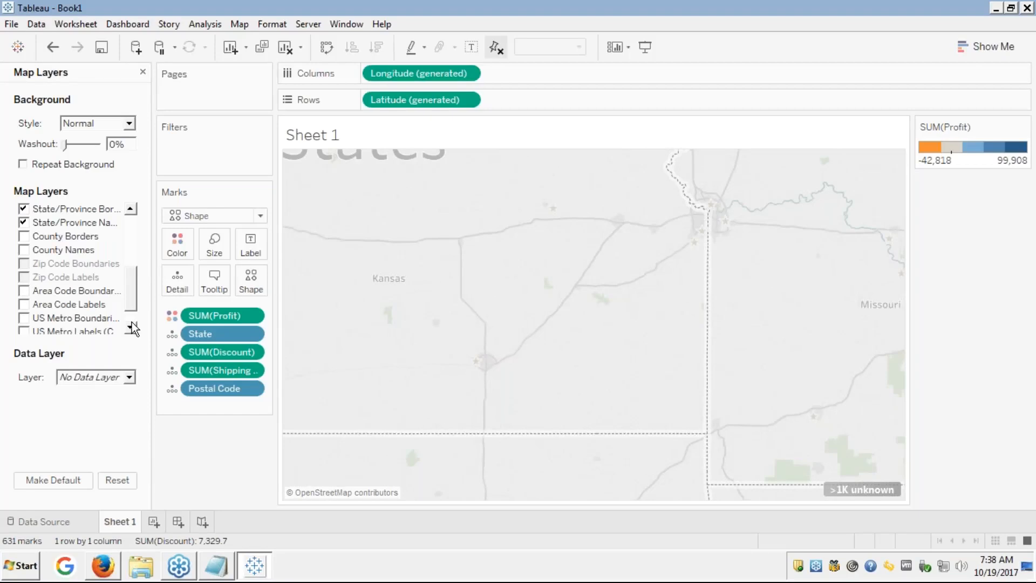
click(131, 327)
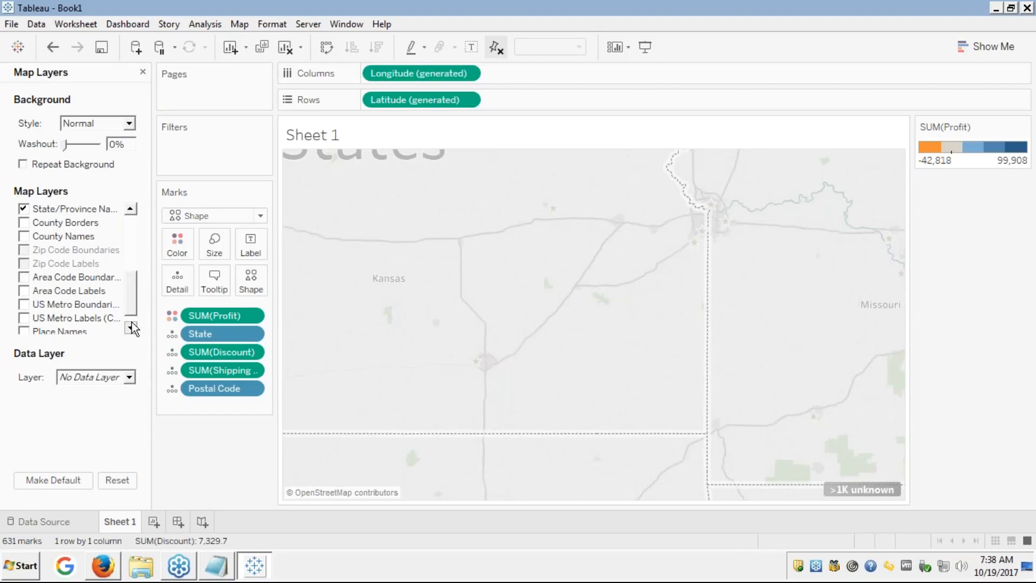
click(27, 304)
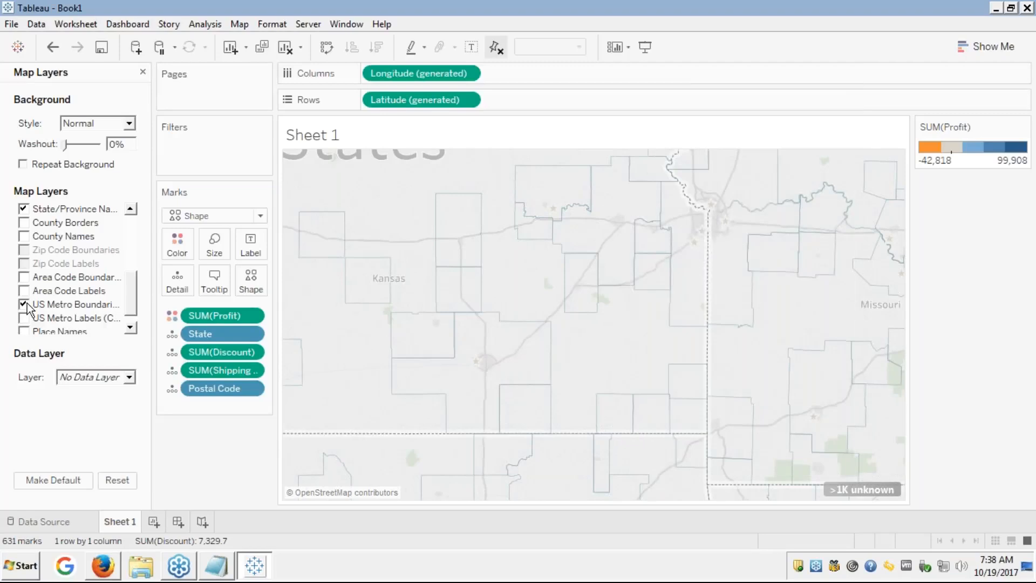
mouse_move(321, 269)
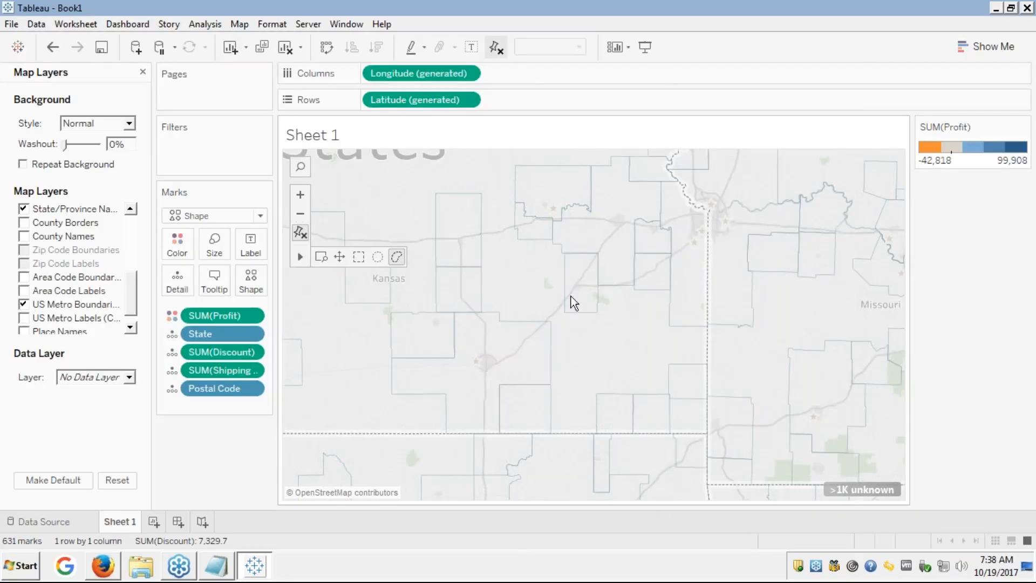
- Turn on the Place Names and US Metro Labels layers
click(130, 327)
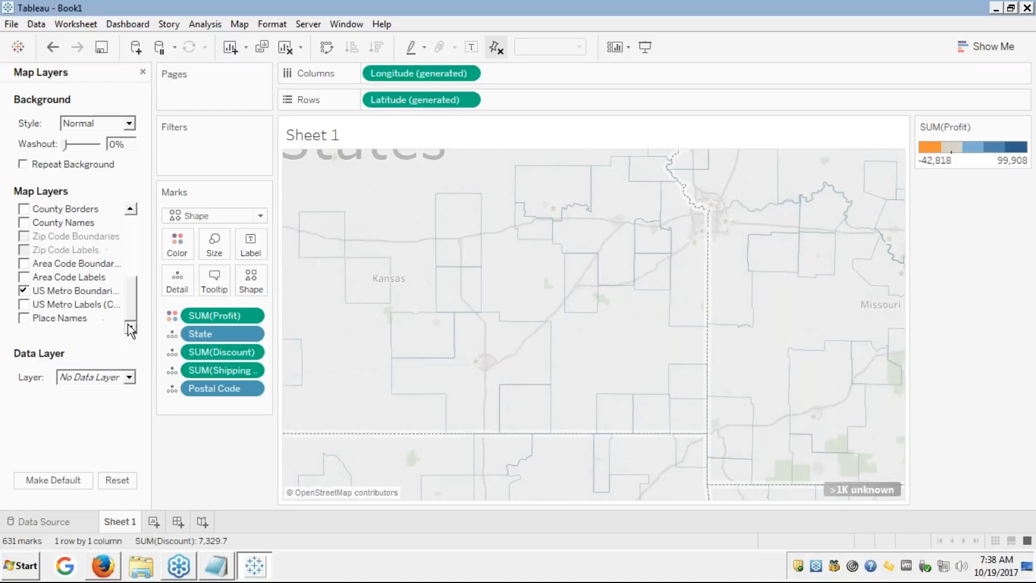
click(24, 318)
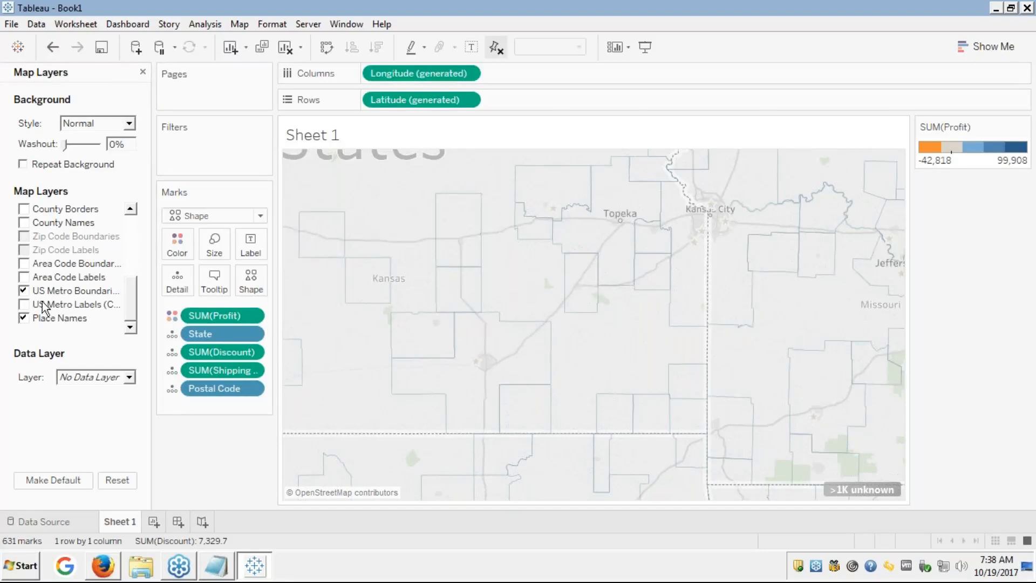
click(24, 305)
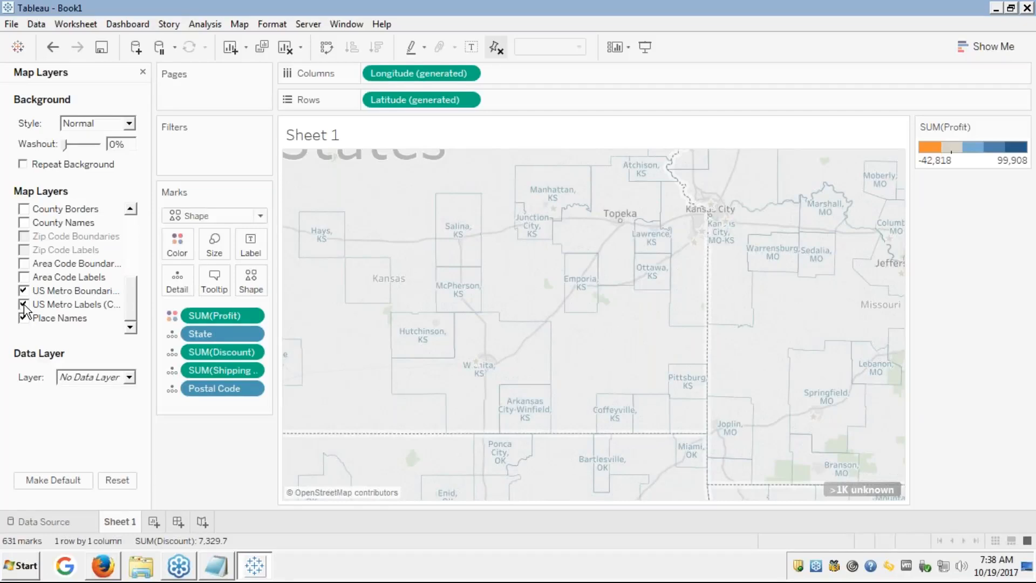
- Add the US Population data layer Population Growth % 2016-2021 to the map
click(130, 378)
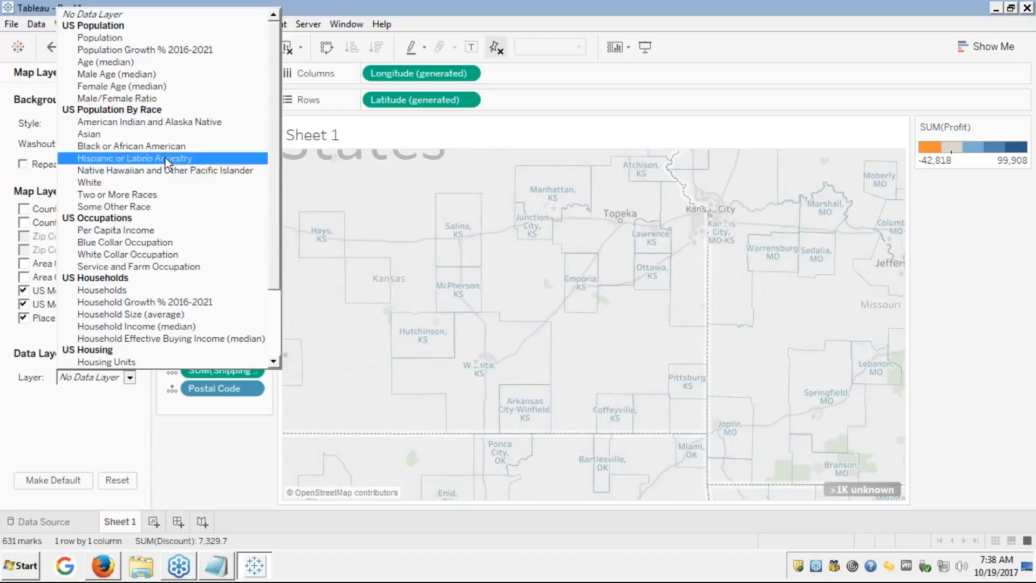
click(170, 49)
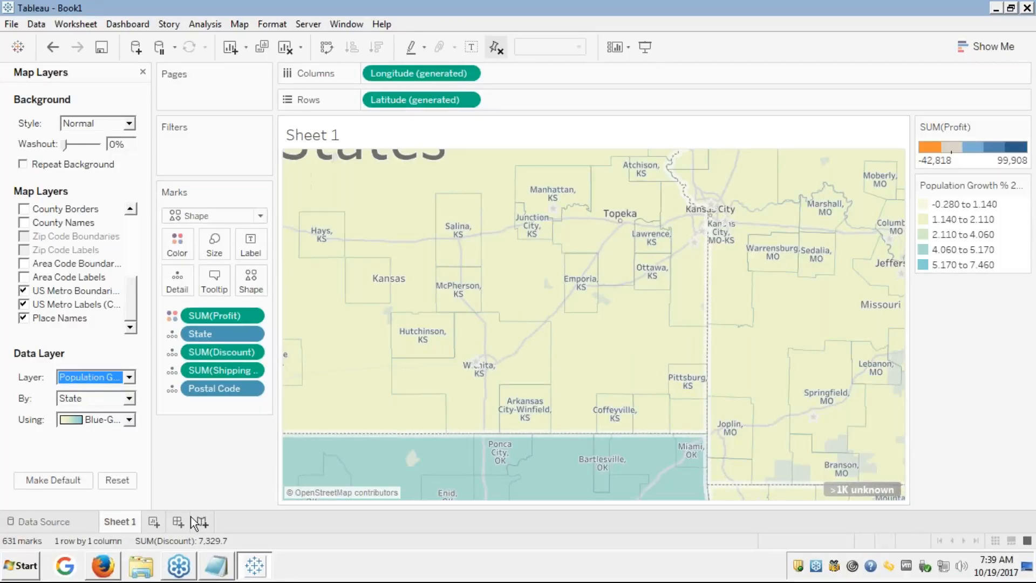
- Review the available data layer choices and examine the population growth shading across the whole United States
click(130, 377)
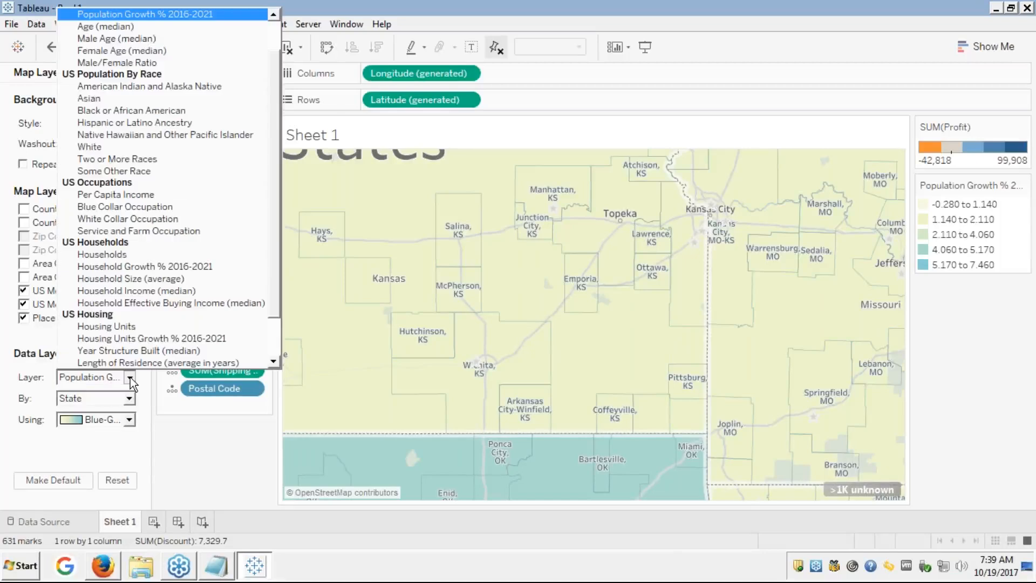
click(131, 377)
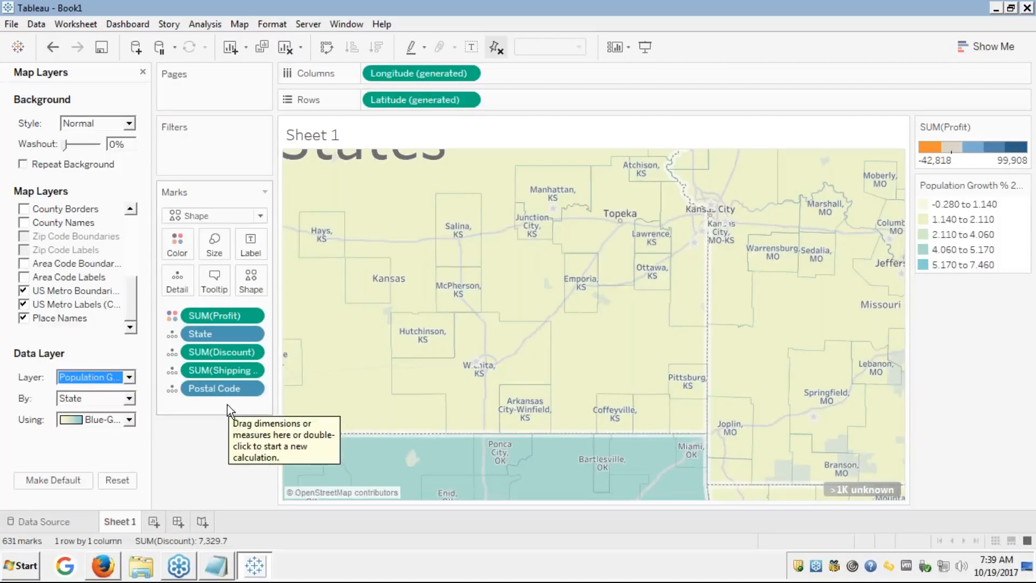
click(949, 206)
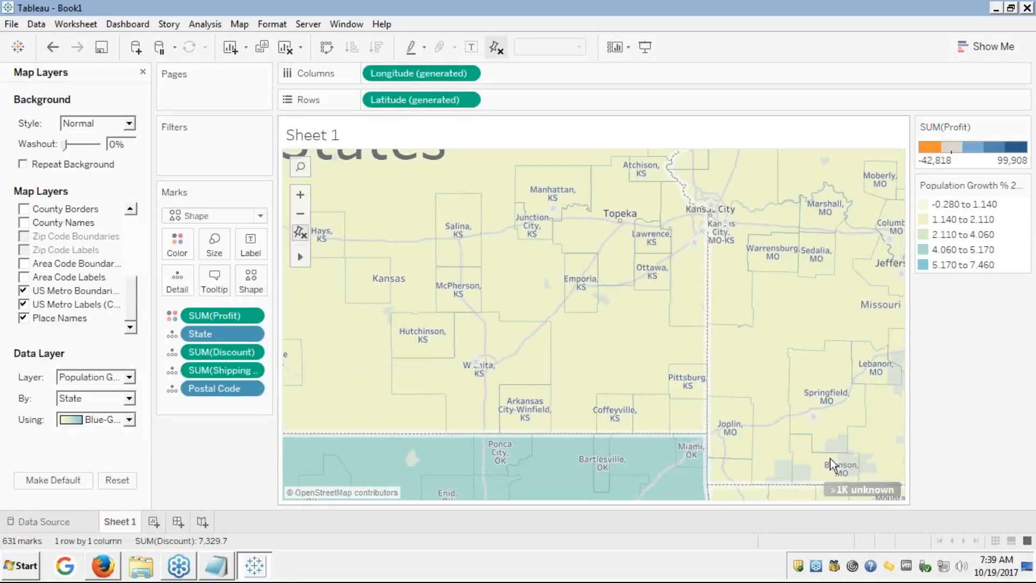
click(299, 214)
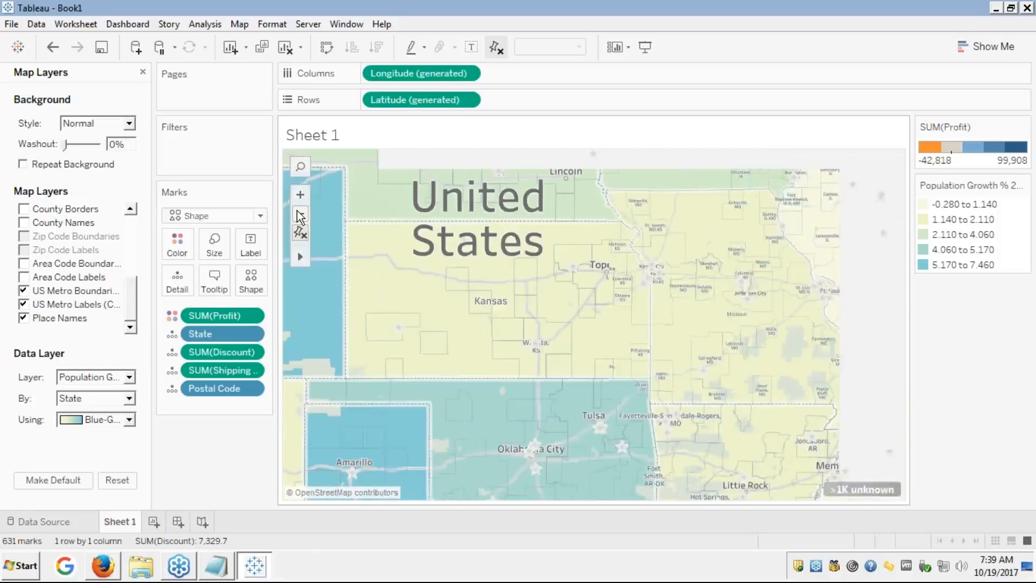
click(298, 215)
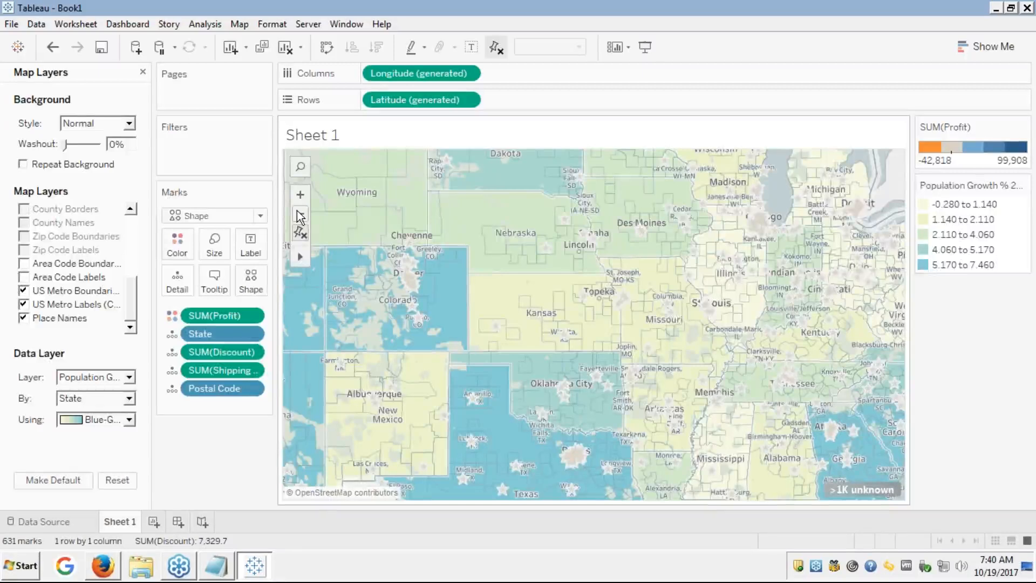
click(300, 215)
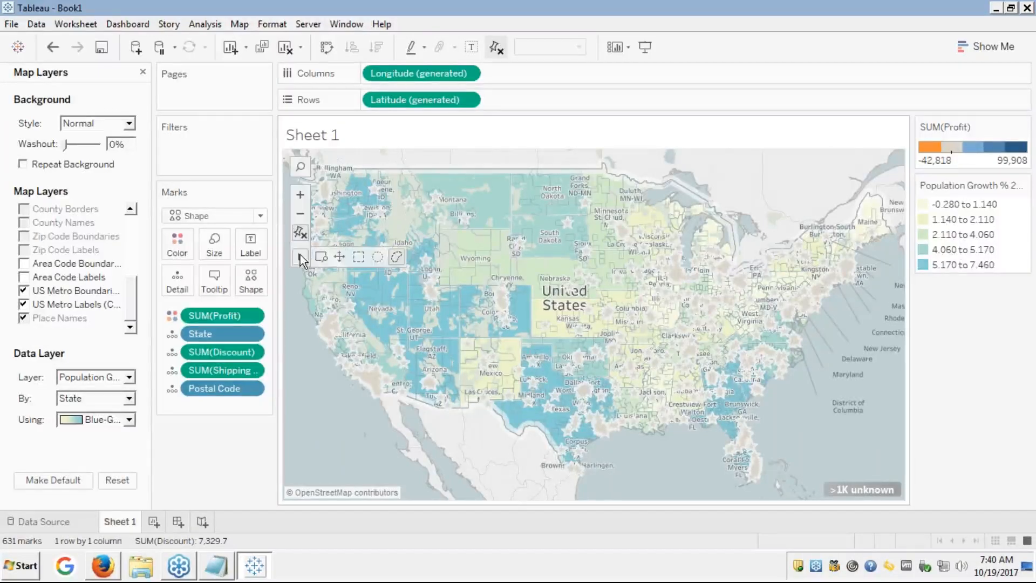
mouse_move(318, 207)
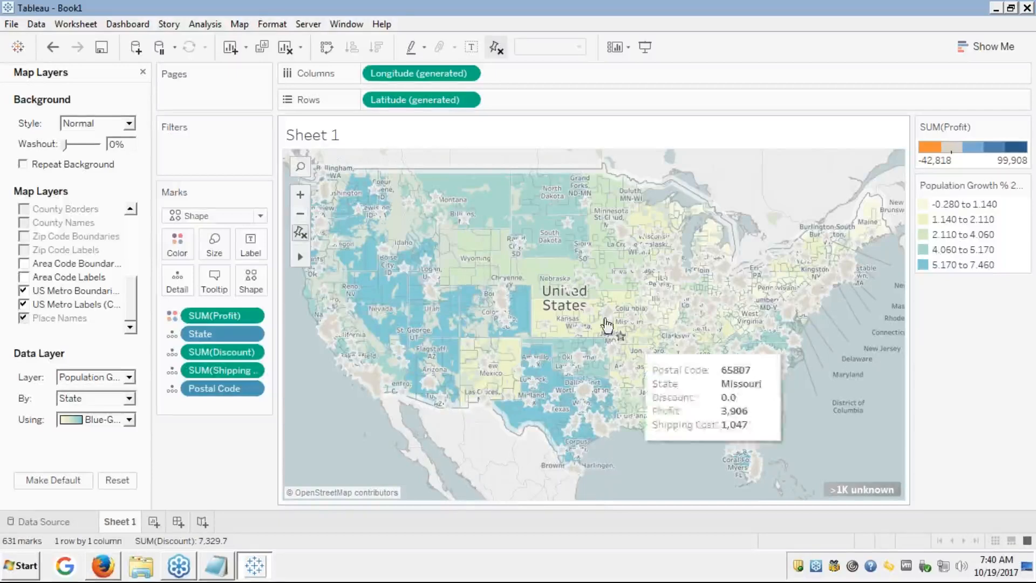
mouse_move(324, 295)
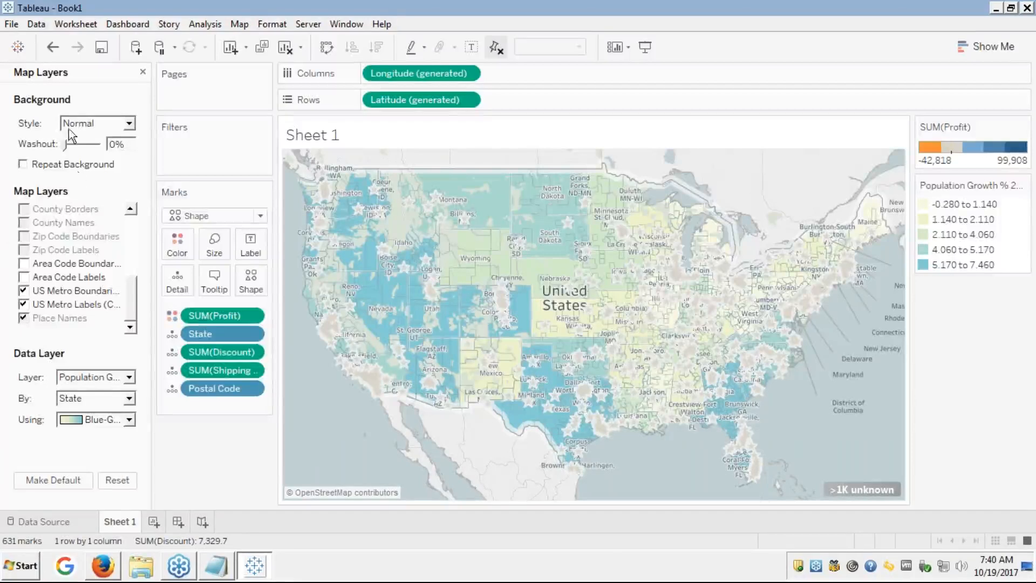
- Switch to the Module 6 presentation in Firefox and view the Mapping - Layered View slides full screen up to slide 15
click(105, 571)
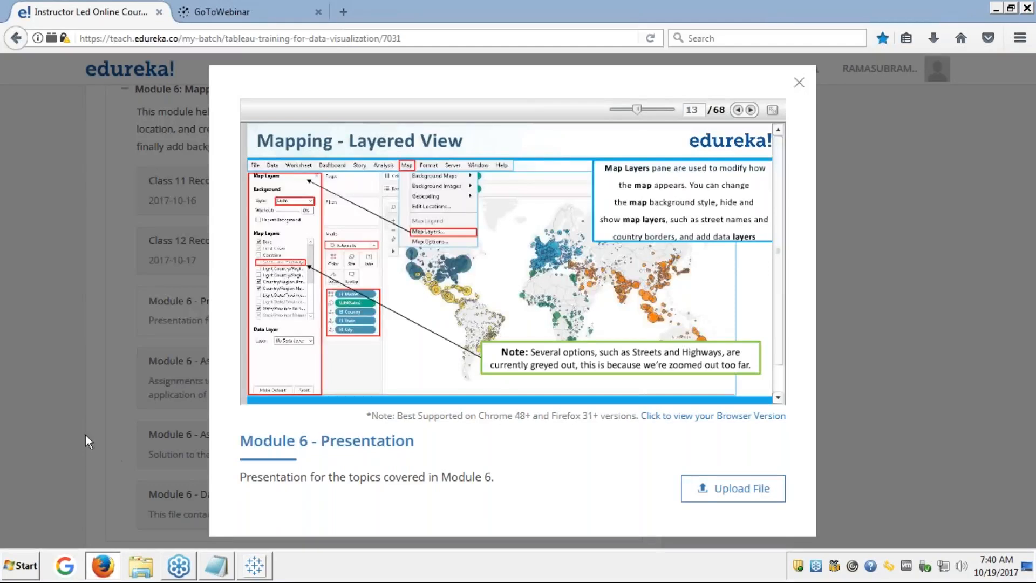
click(773, 112)
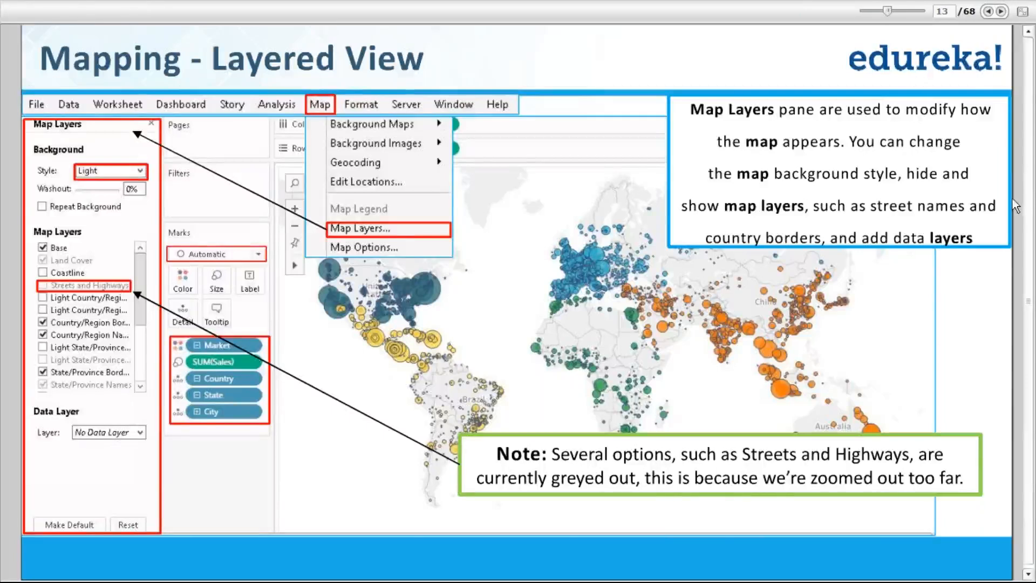
key(Escape)
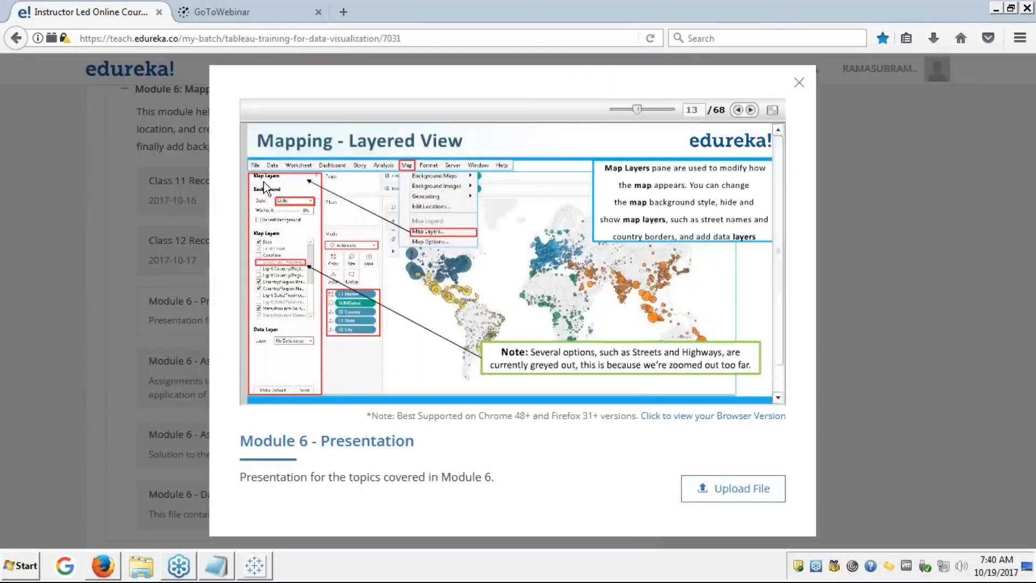
click(772, 110)
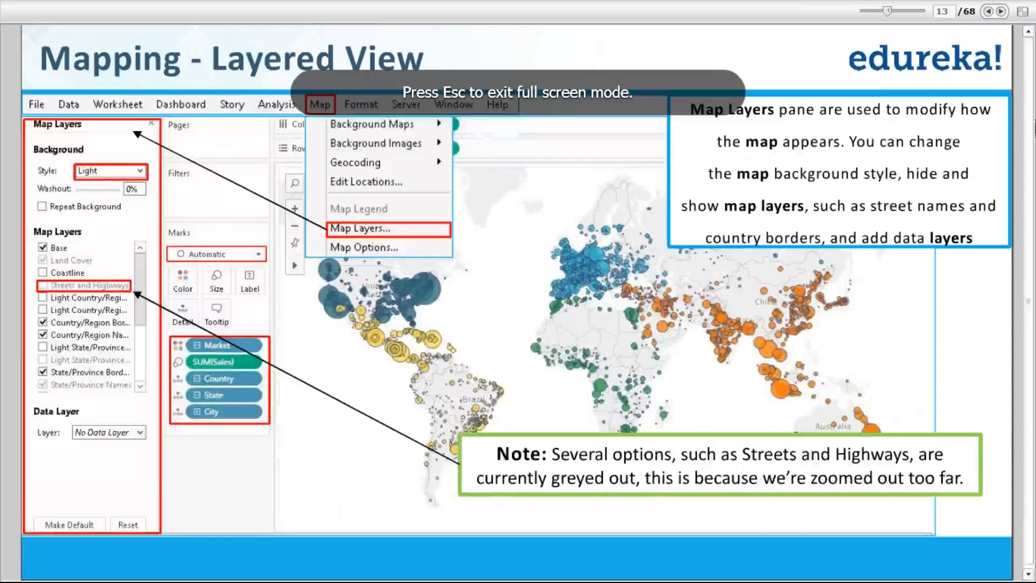
click(1001, 12)
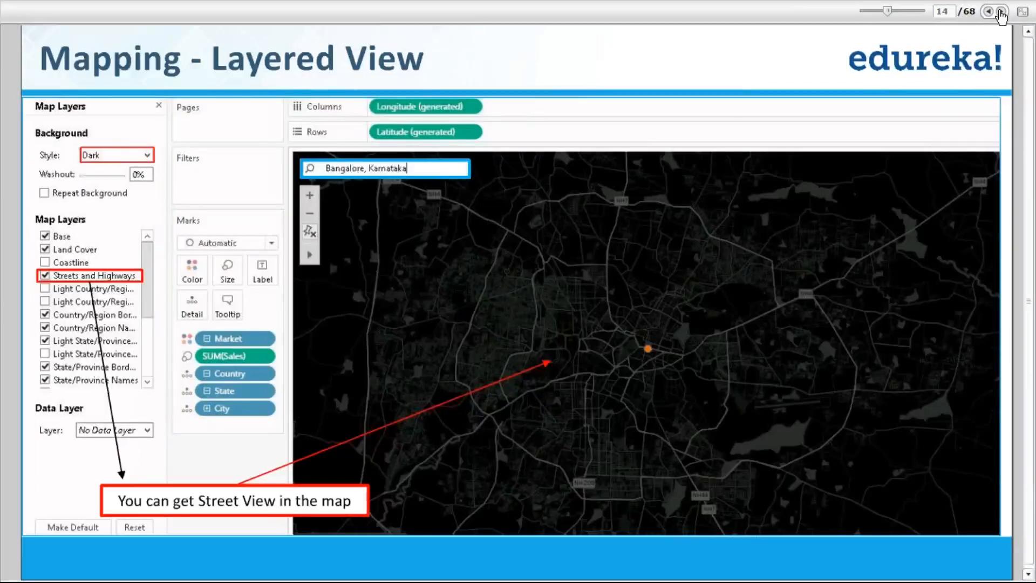
click(1001, 12)
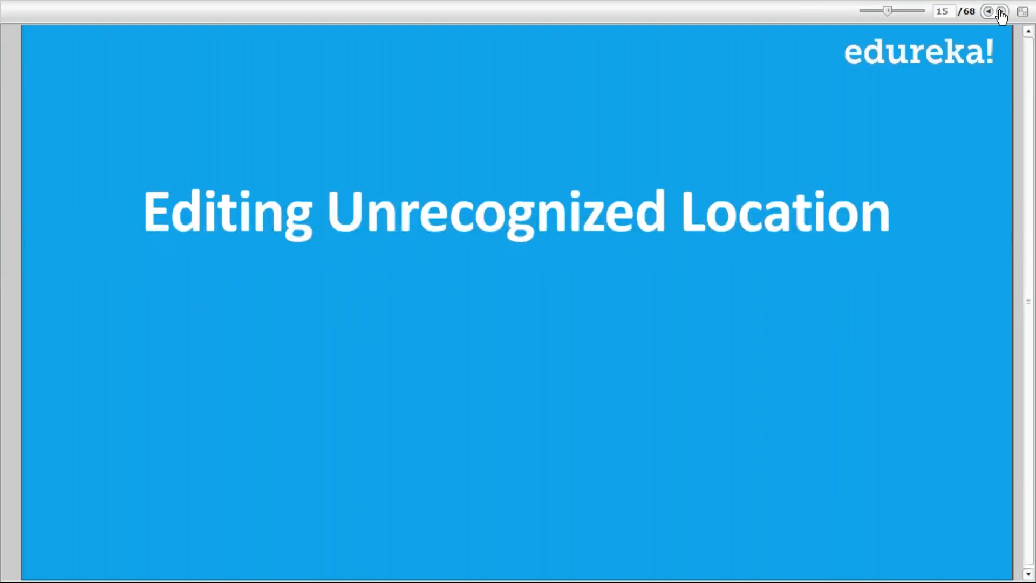
key(alt+Tab)
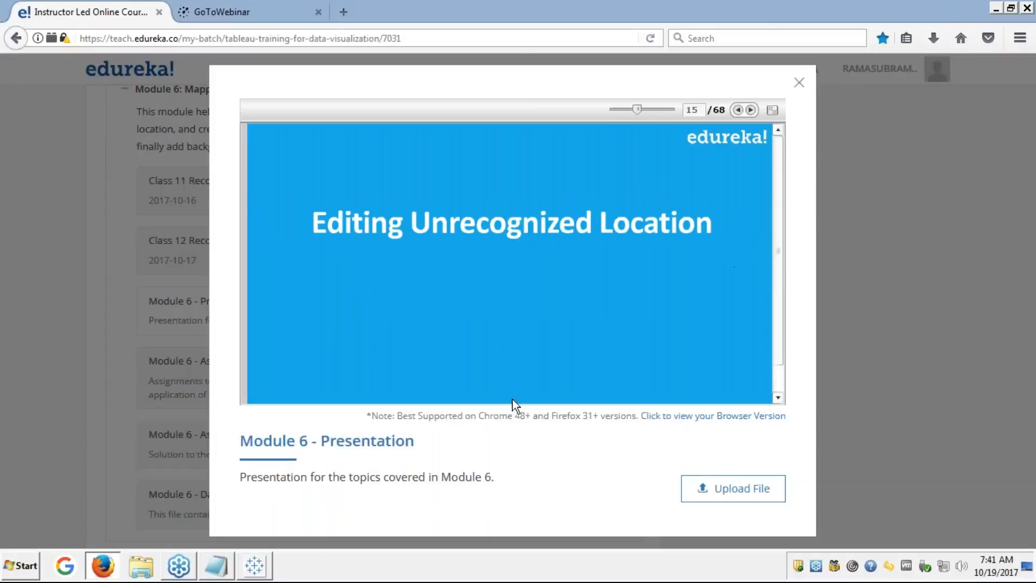
- Switch back to Tableau and view the options for handling the map's unknown Postal Code locations
click(254, 568)
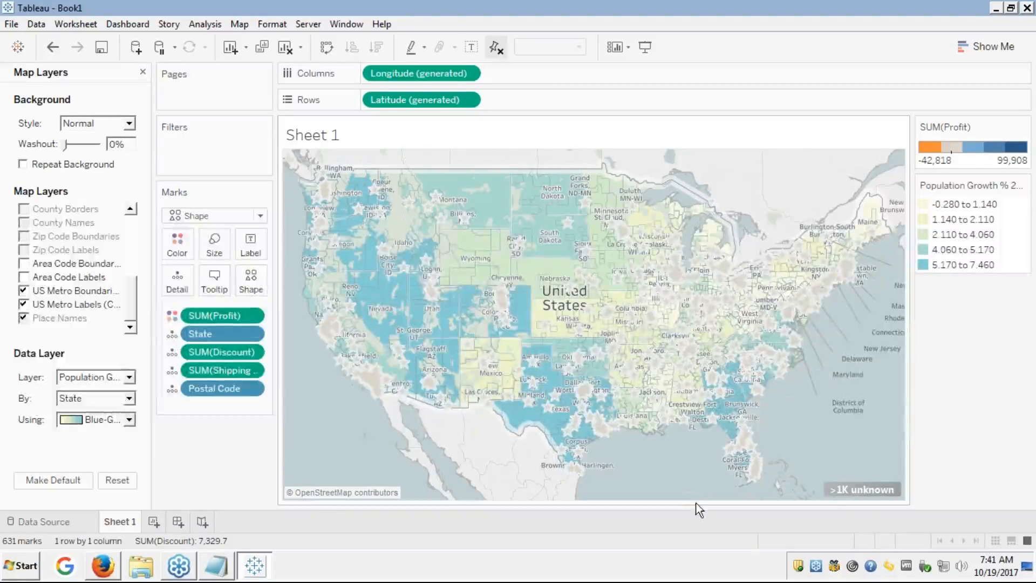
mouse_move(859, 494)
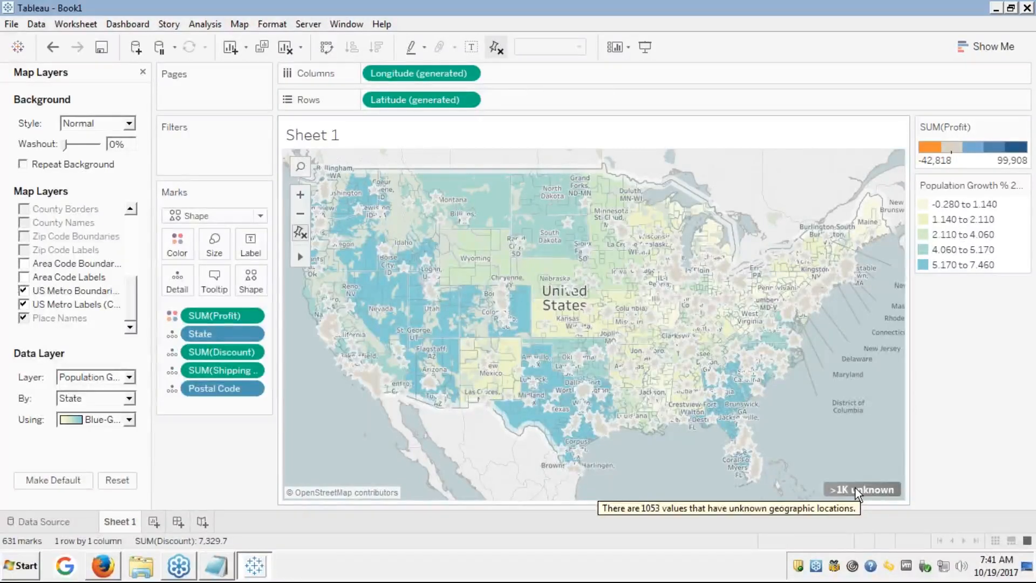
click(856, 488)
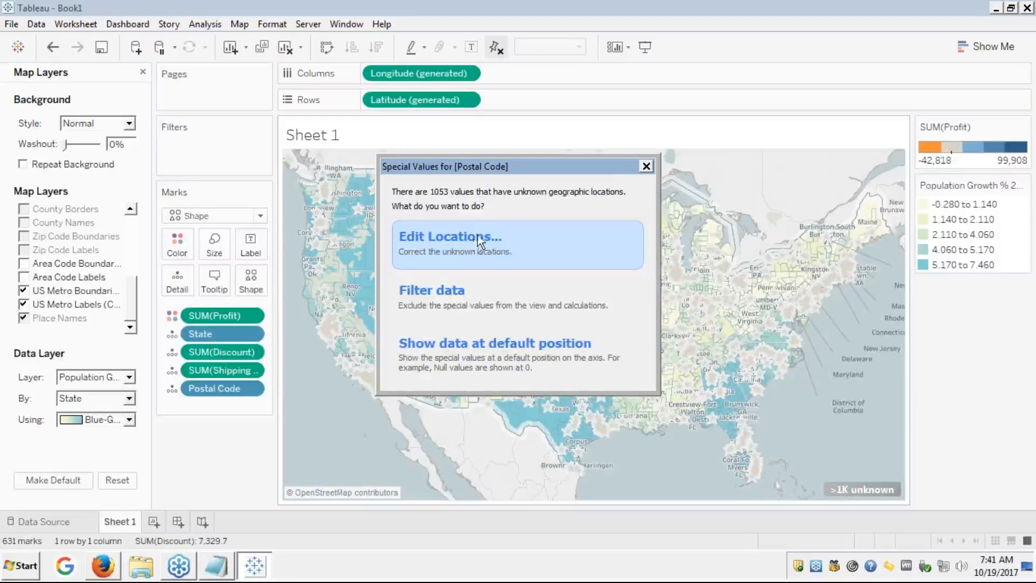
click(646, 166)
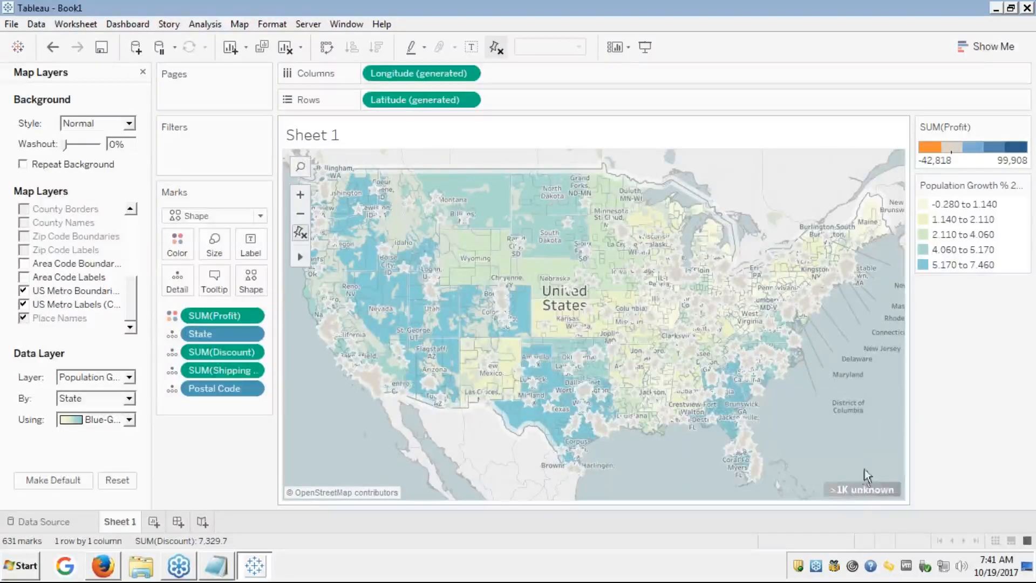
- Open Edit Locations for the unknown Postal Code values and review the ZIP code matches from start to end
click(855, 489)
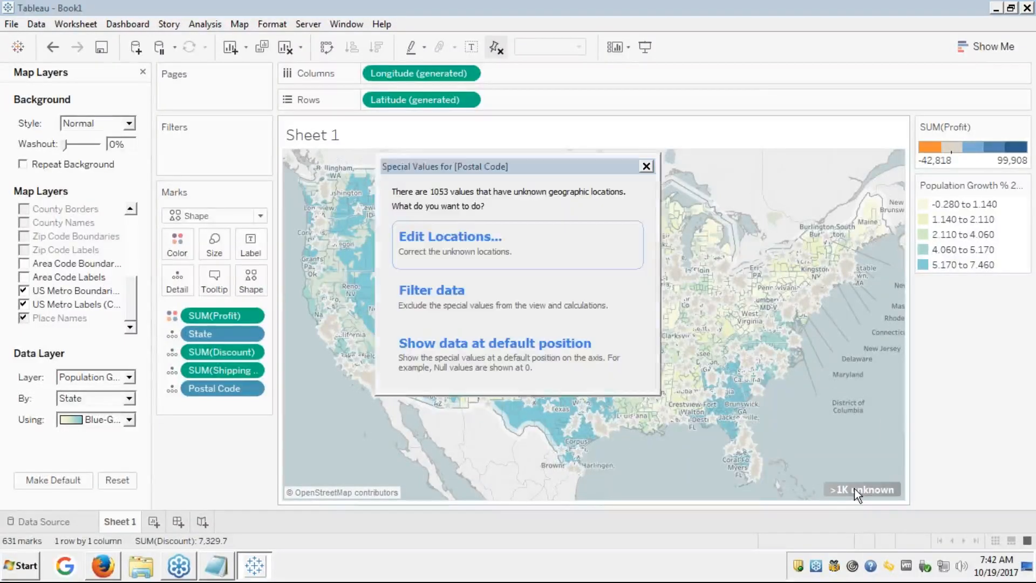
click(462, 239)
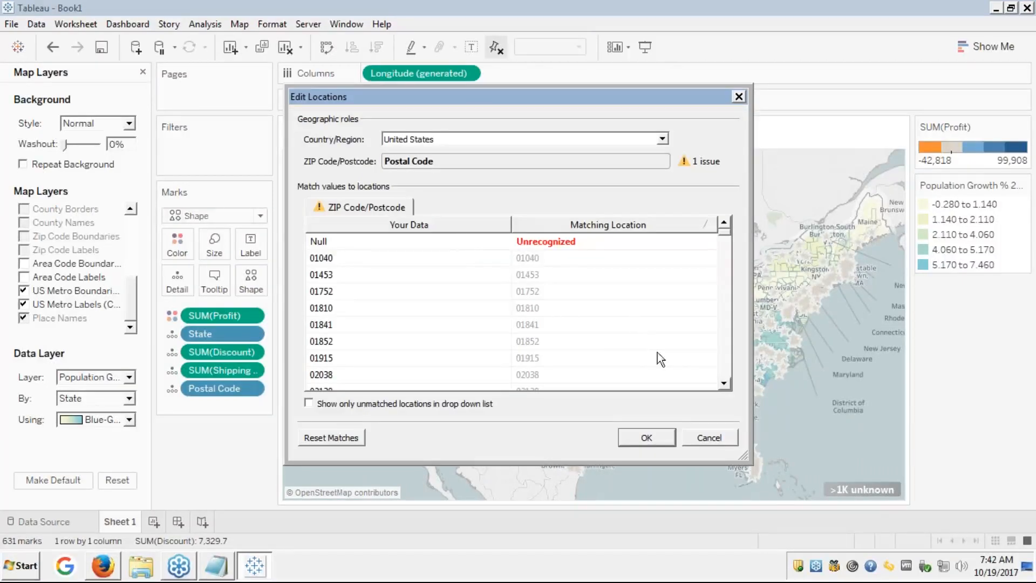
scroll(724, 367, down, 10)
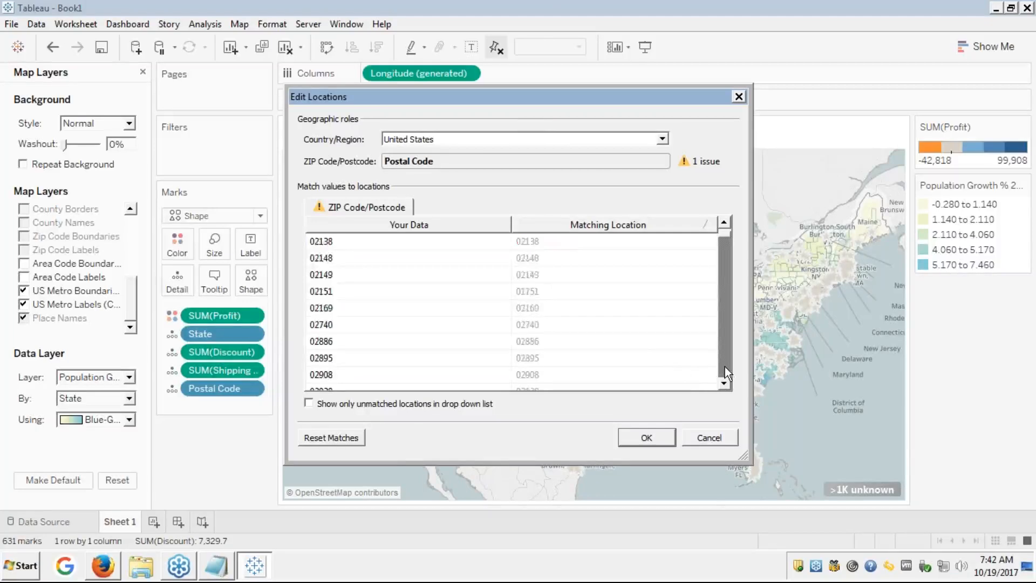
click(725, 368)
mouse_move(724, 367)
mouse_down()
mouse_move(722, 319)
mouse_move(723, 378)
mouse_up()
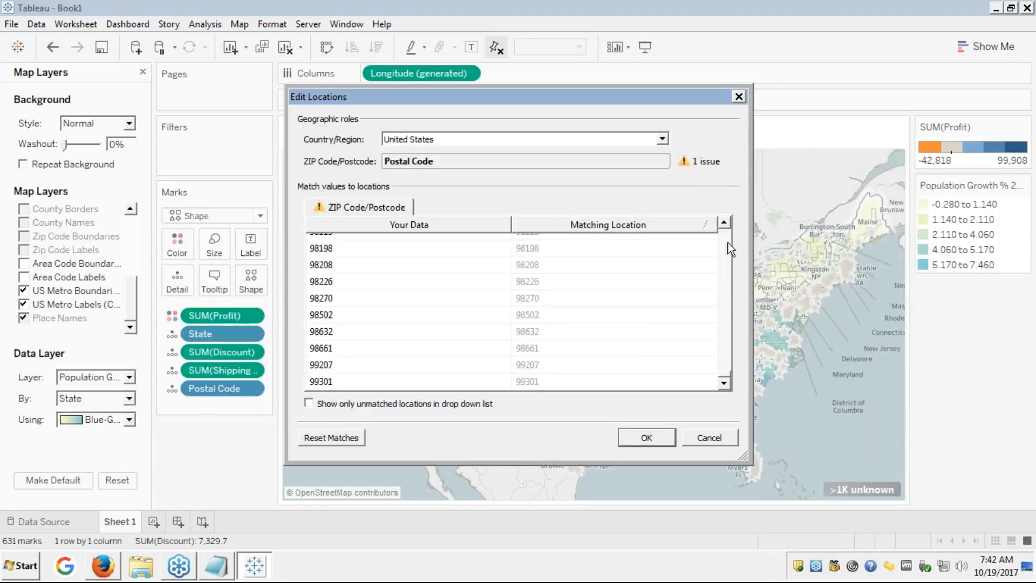
drag(724, 231, 724, 231)
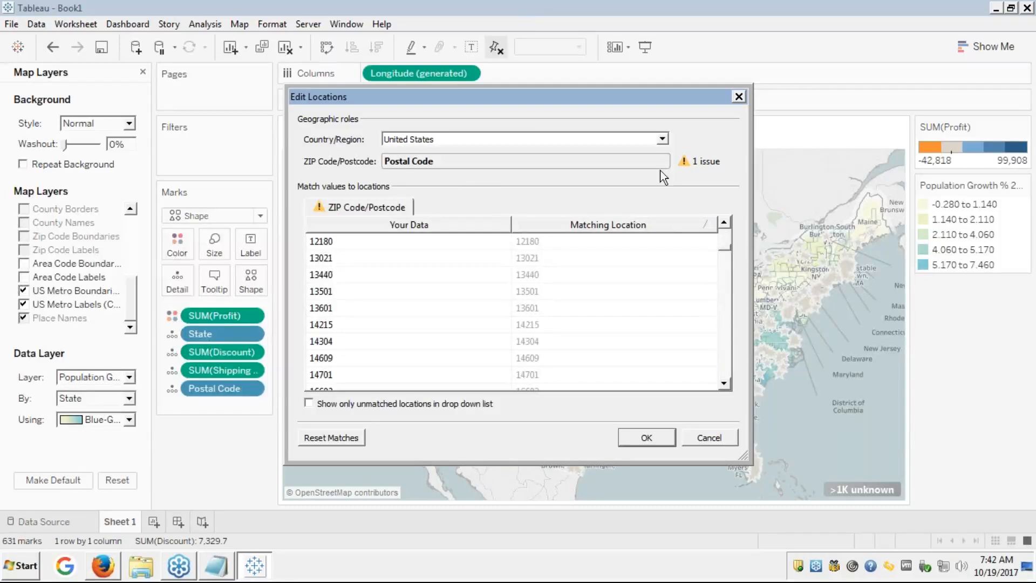
- Check the fixed country choices for the Country/Region role and close the location editor without changes
click(663, 139)
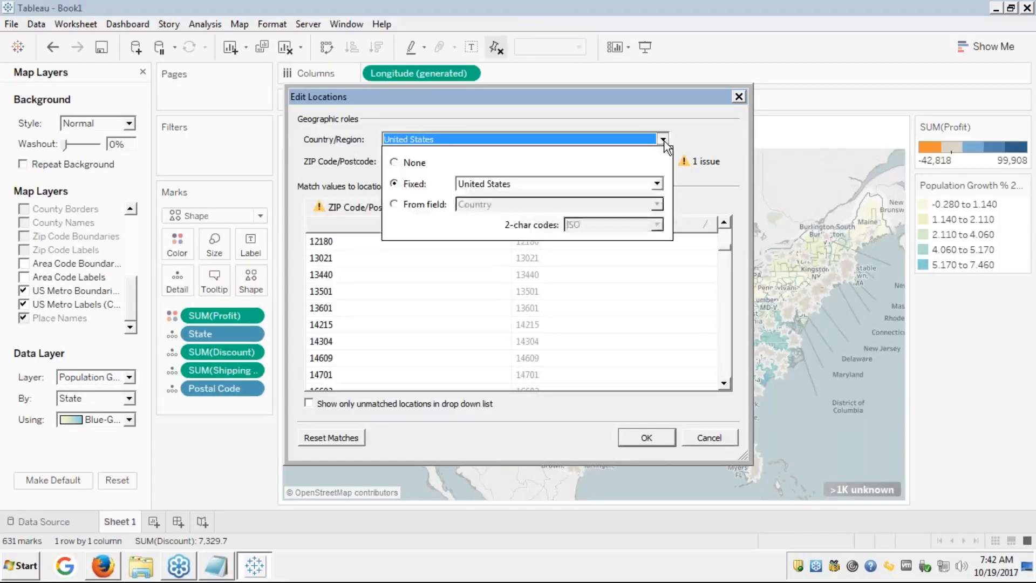
click(657, 184)
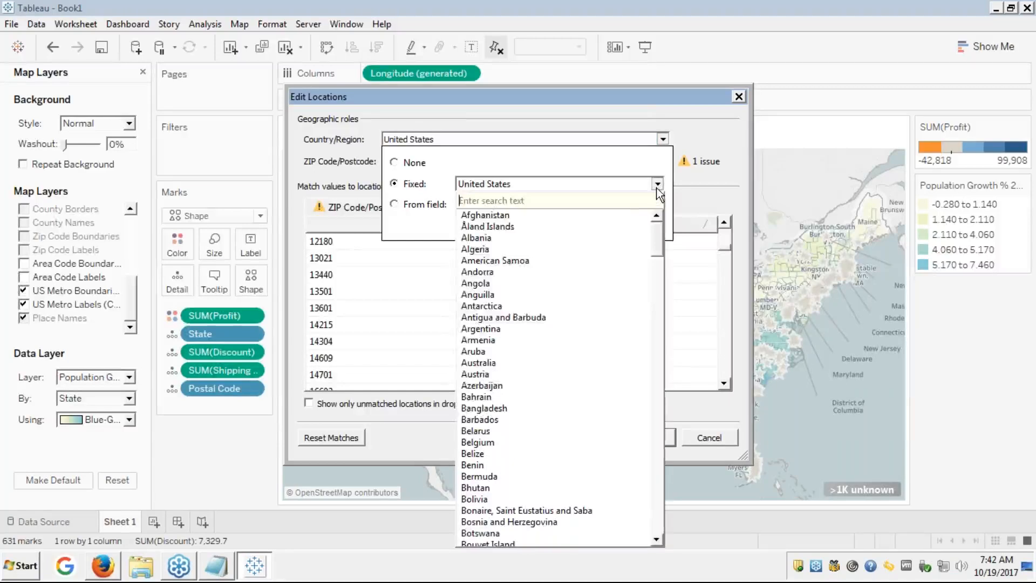
click(657, 187)
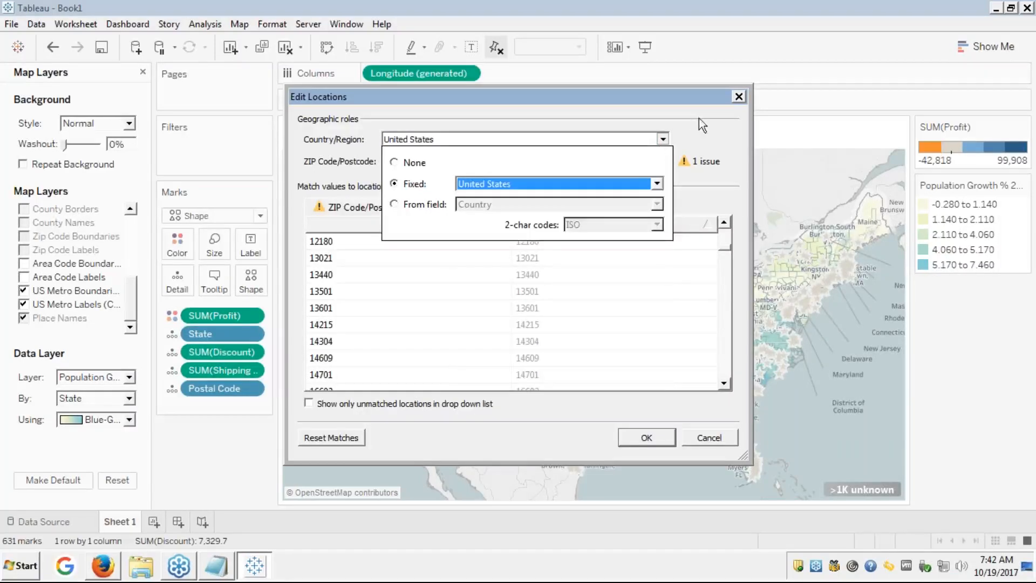
click(711, 132)
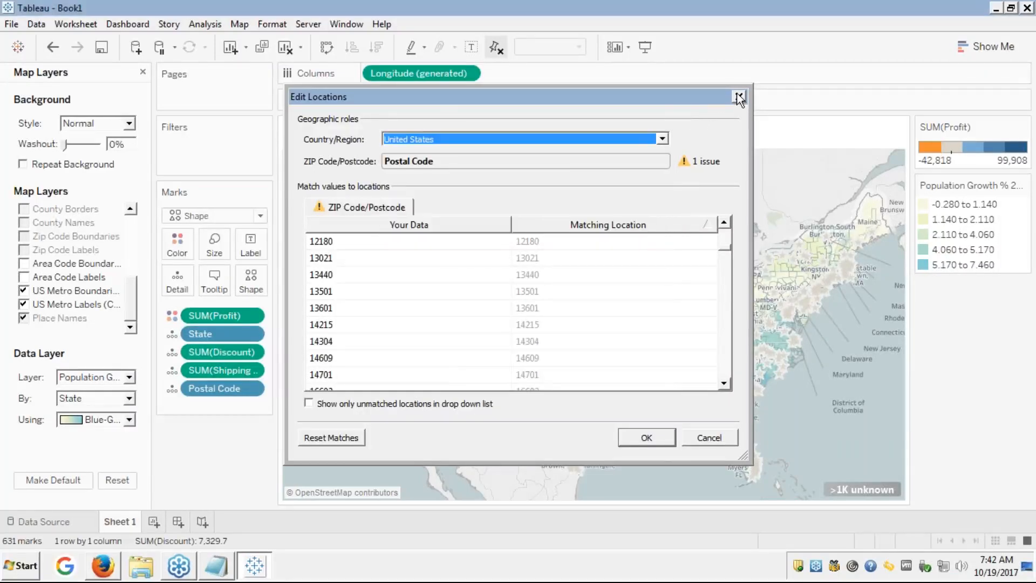
click(740, 98)
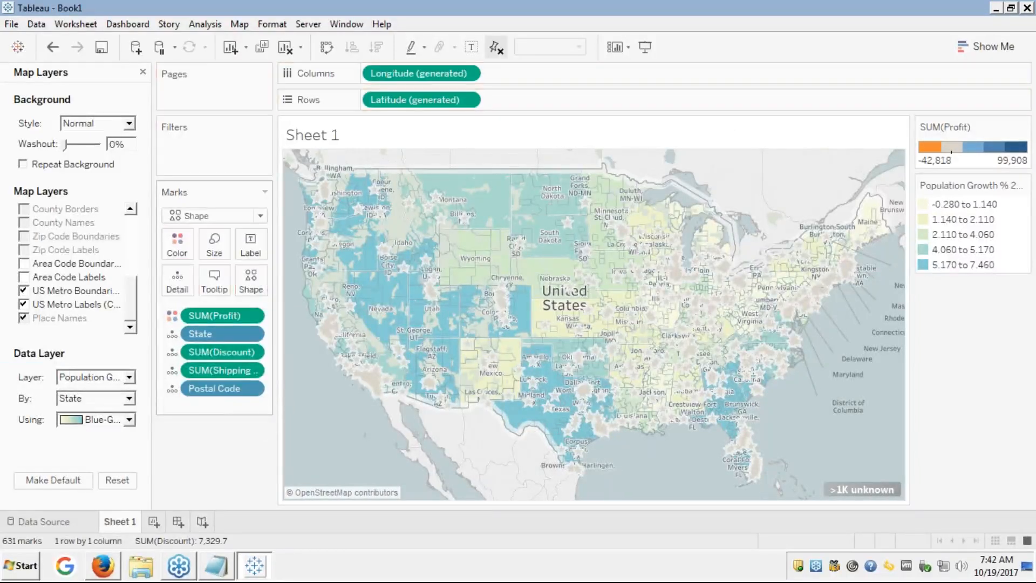
- Remove Postal Code from the Marks card and open Edit Locations for the unknown State values
drag(199, 386, 52, 374)
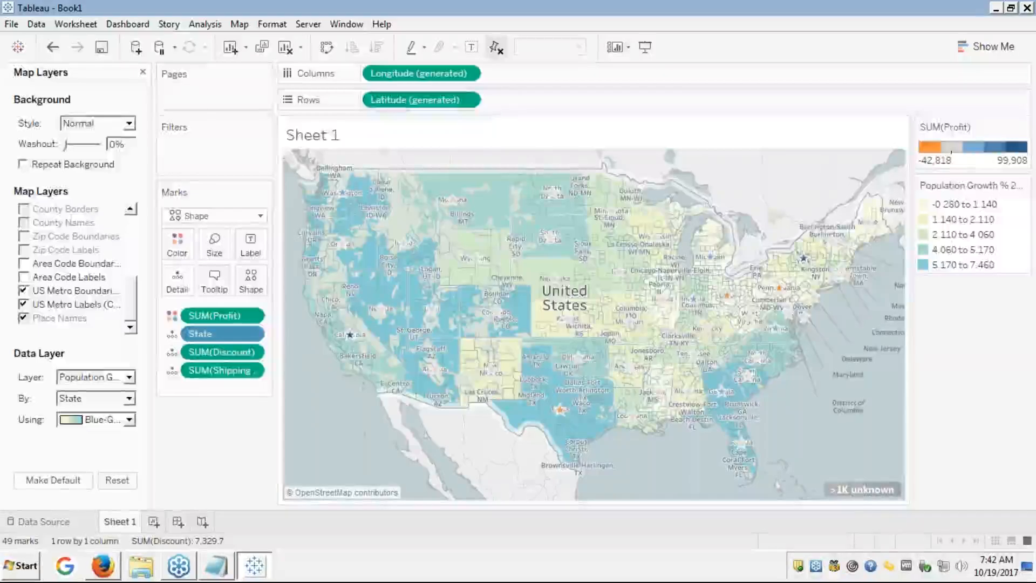
click(849, 484)
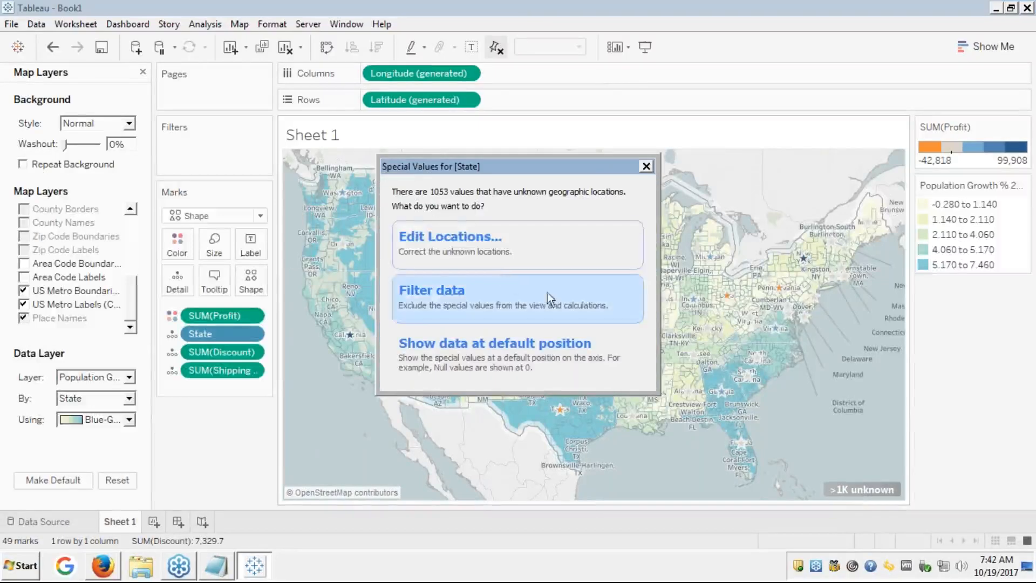
click(454, 241)
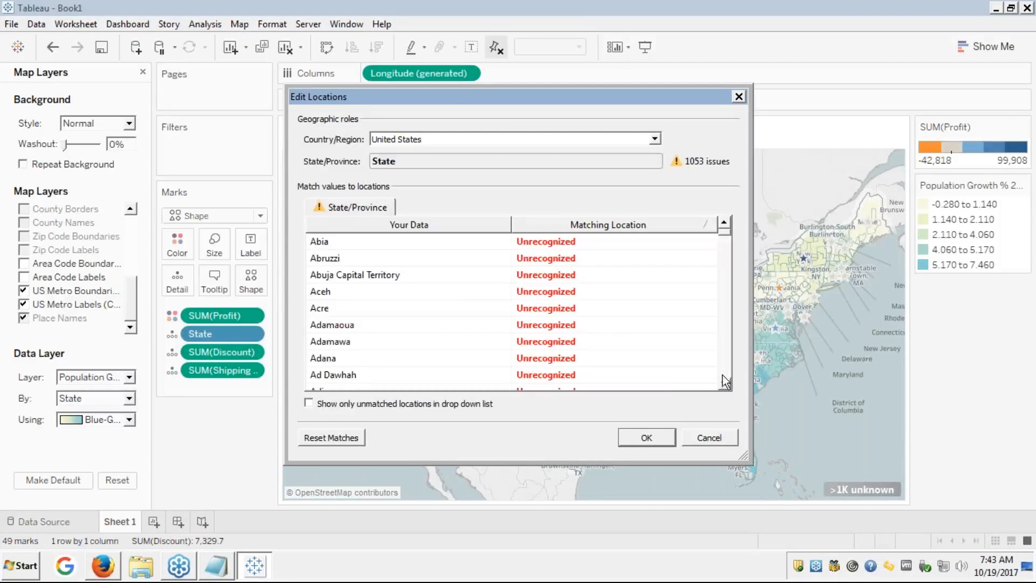
- Examine the State/Province list to see which values lack a matching location
scroll(724, 371, down, 3)
scroll(723, 371, down, 3)
scroll(724, 372, down, 10)
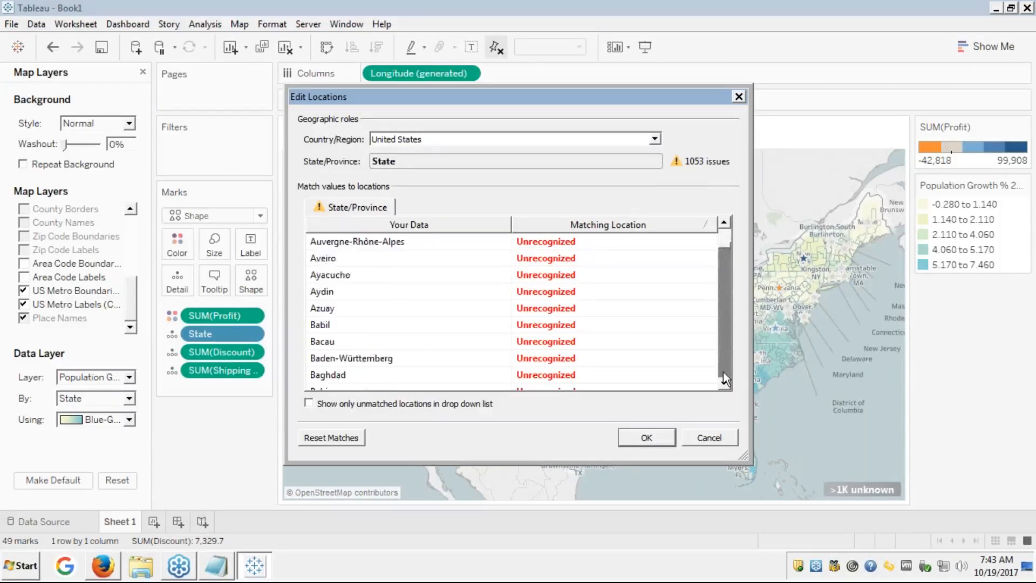
scroll(724, 373, down, 15)
scroll(723, 371, down, 20)
scroll(724, 371, down, 20)
scroll(723, 371, down, 10)
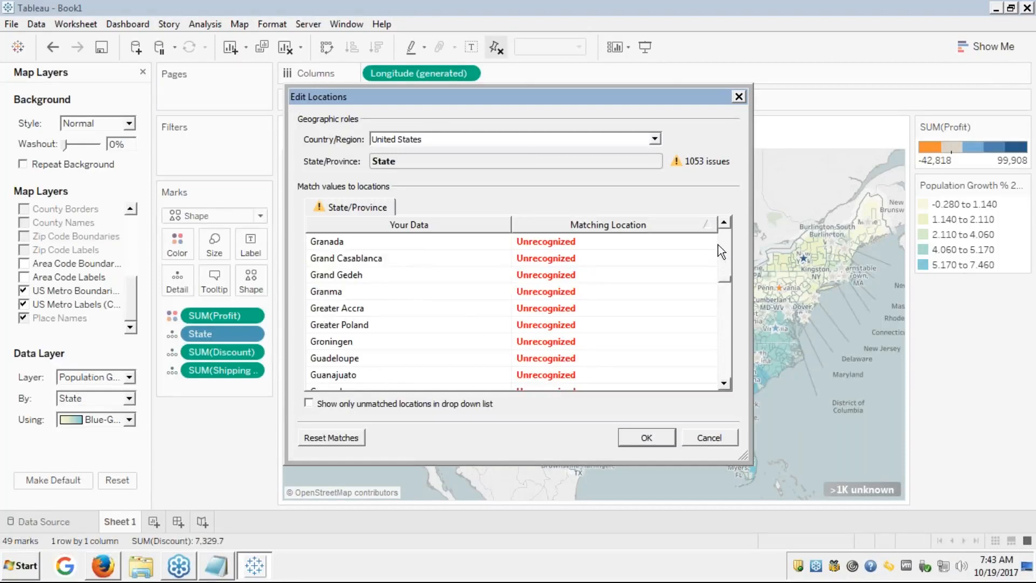
scroll(725, 241, up, 20)
scroll(724, 240, up, 5)
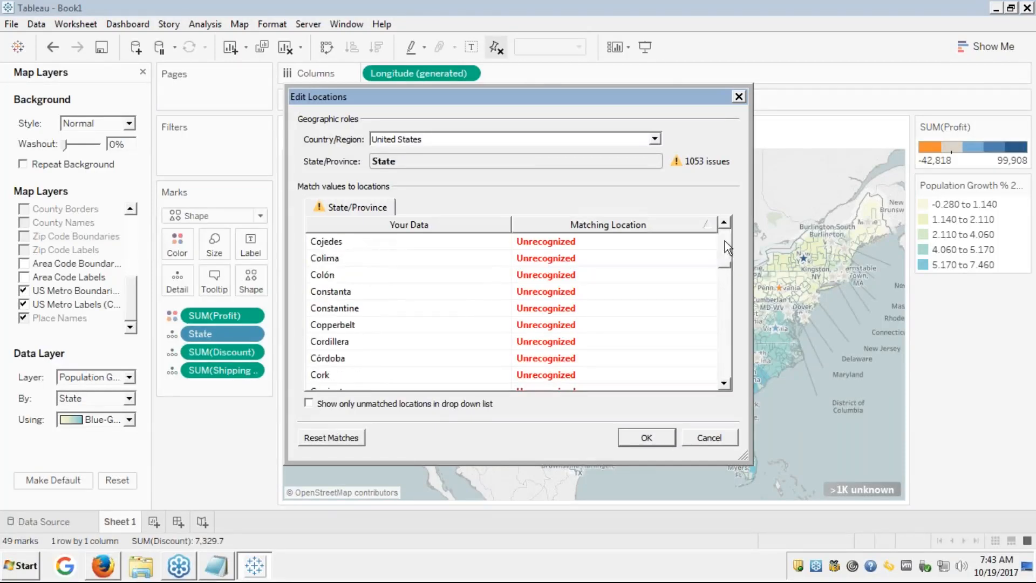
- Review the State/Province matches back to the start of the list and close the location editor without changes
scroll(724, 240, up, 20)
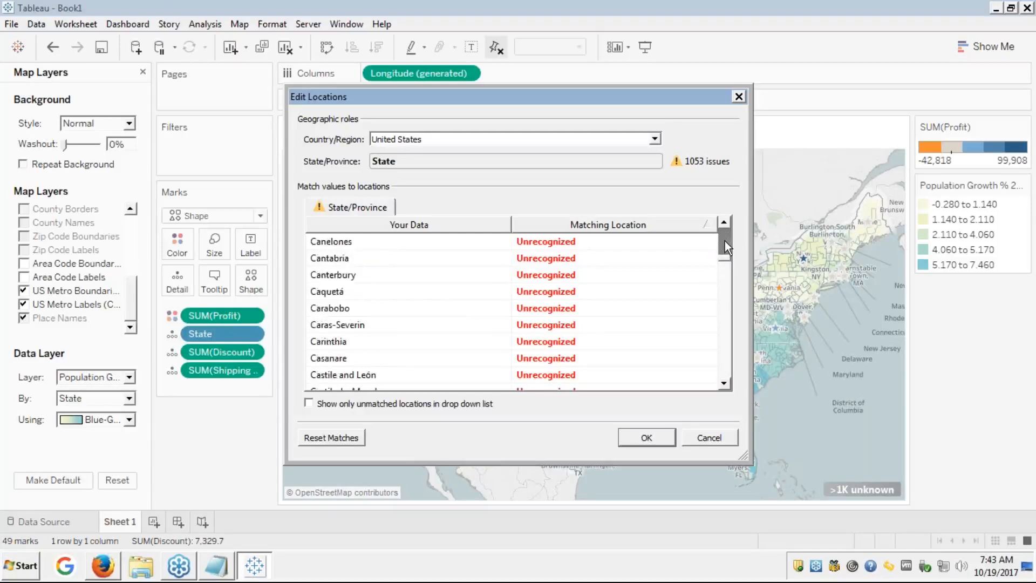
scroll(724, 238, up, 20)
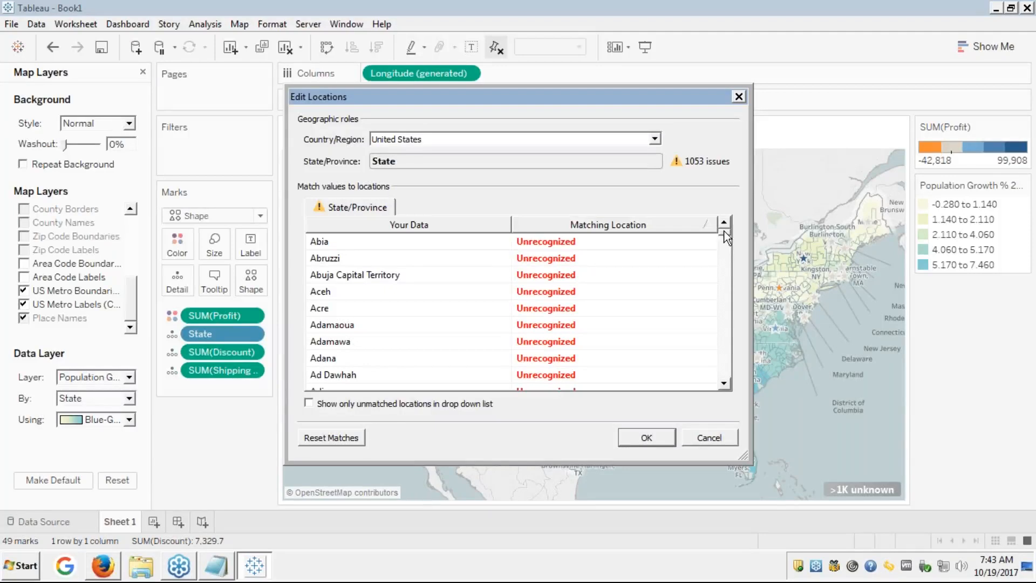
click(1025, 207)
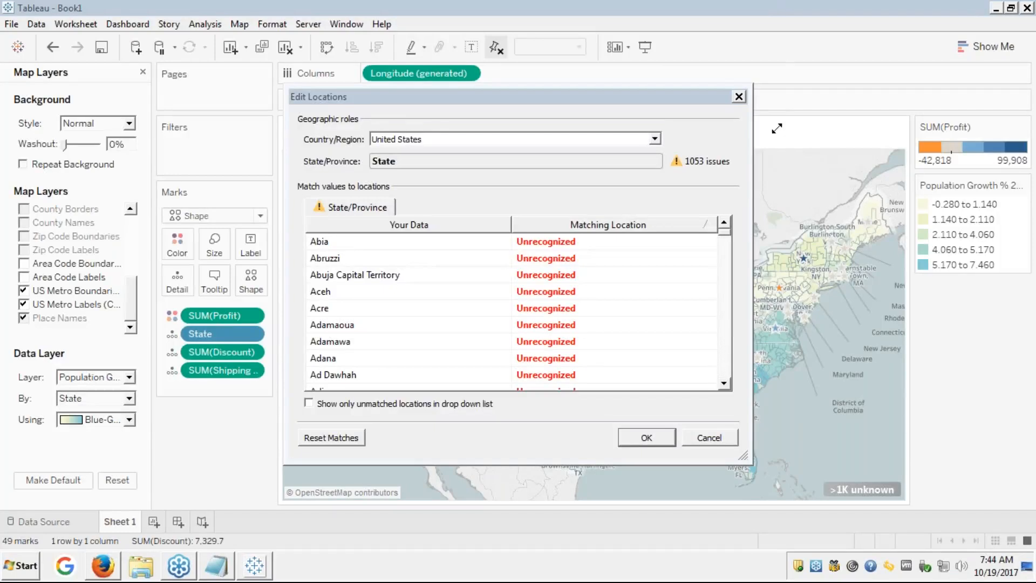
click(739, 97)
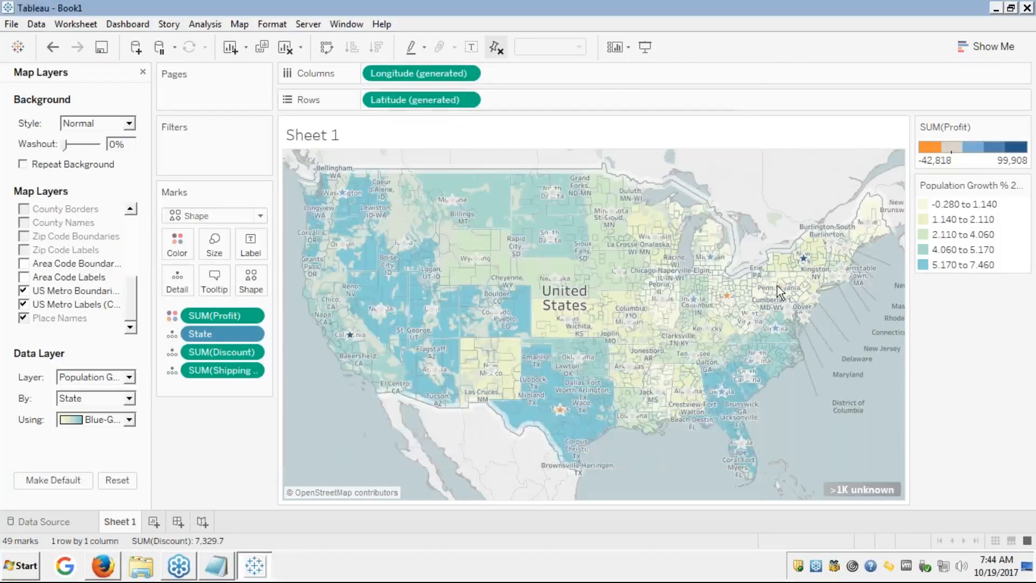
- Reopen Edit Locations for the unknown State values and search for a location match for Abia with "ab"
click(857, 489)
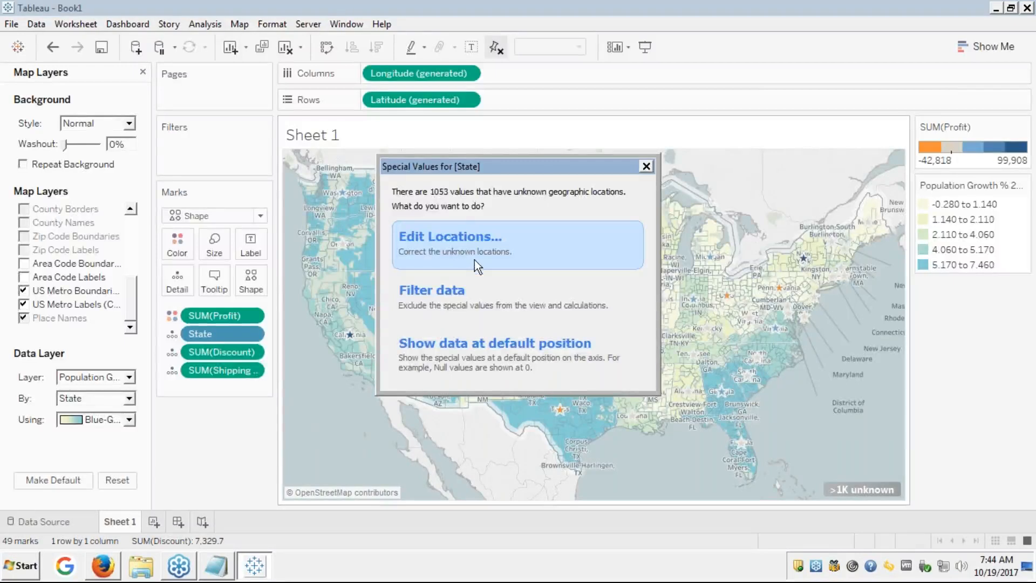
click(454, 241)
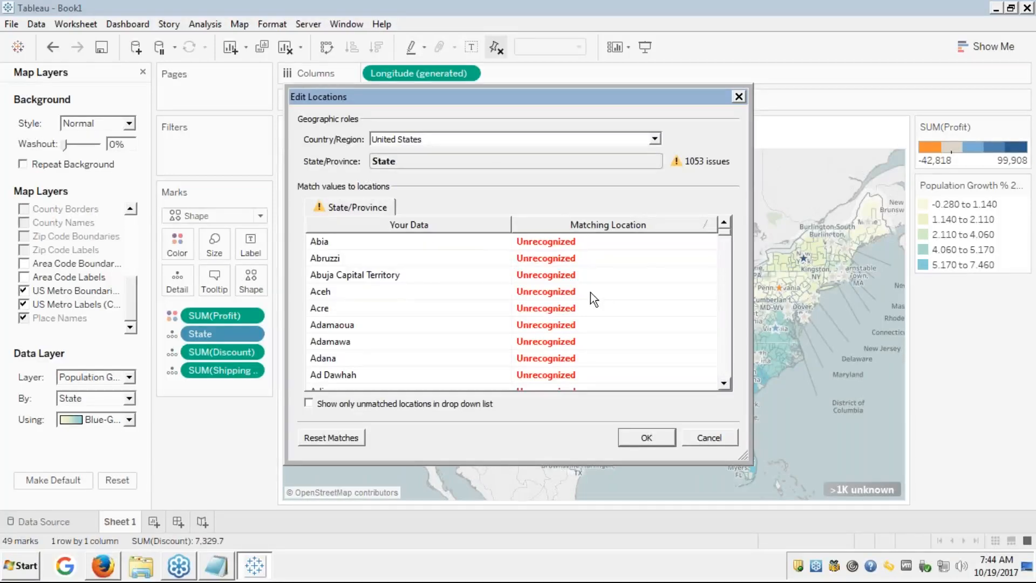
click(581, 241)
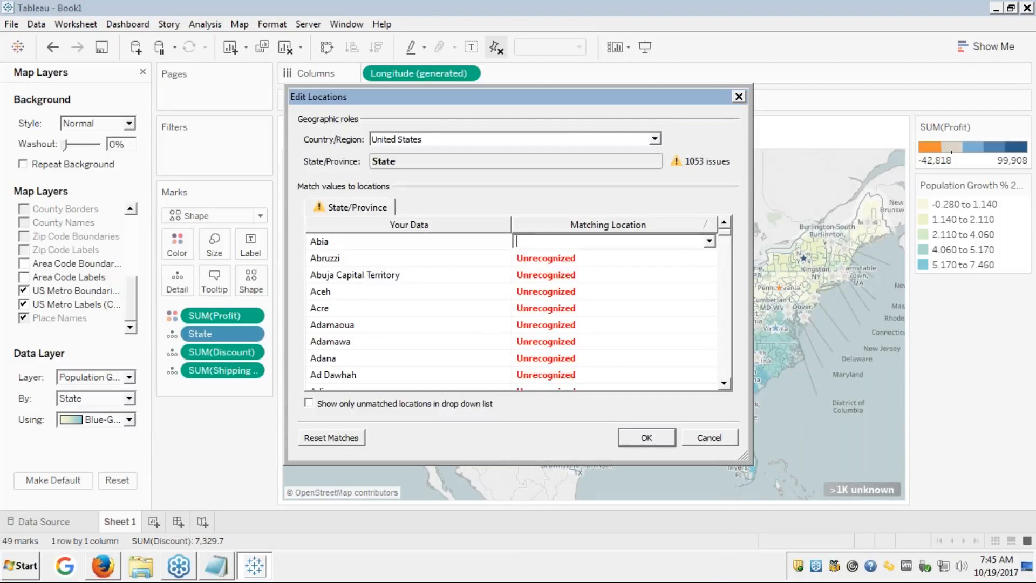
text(ab)
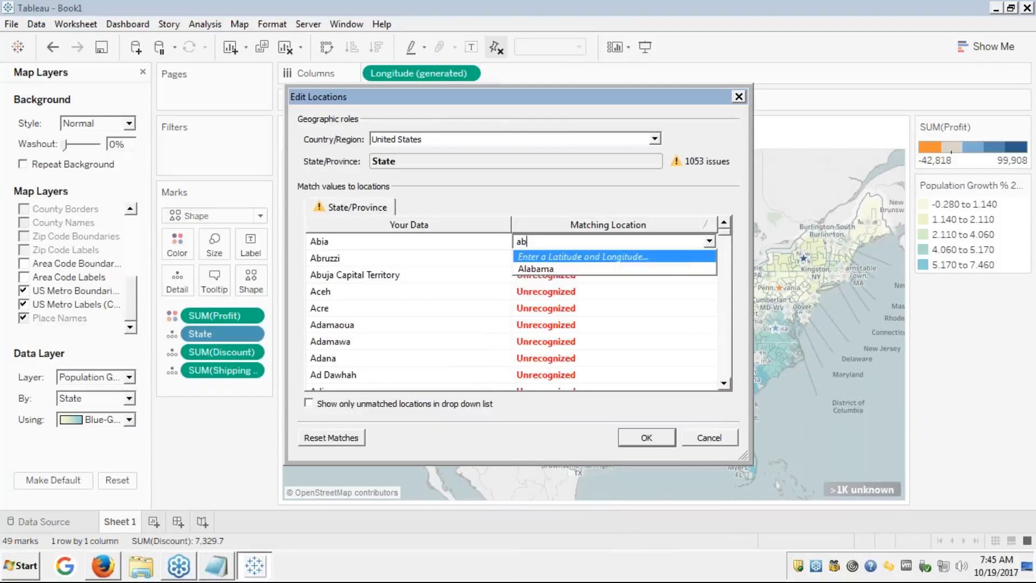
key(BackSpace)
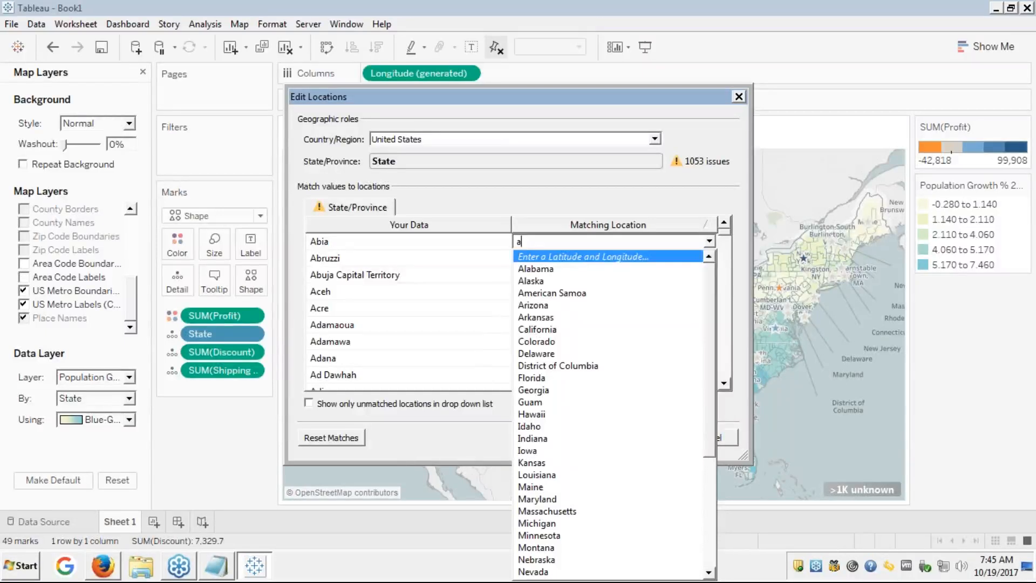
text(b)
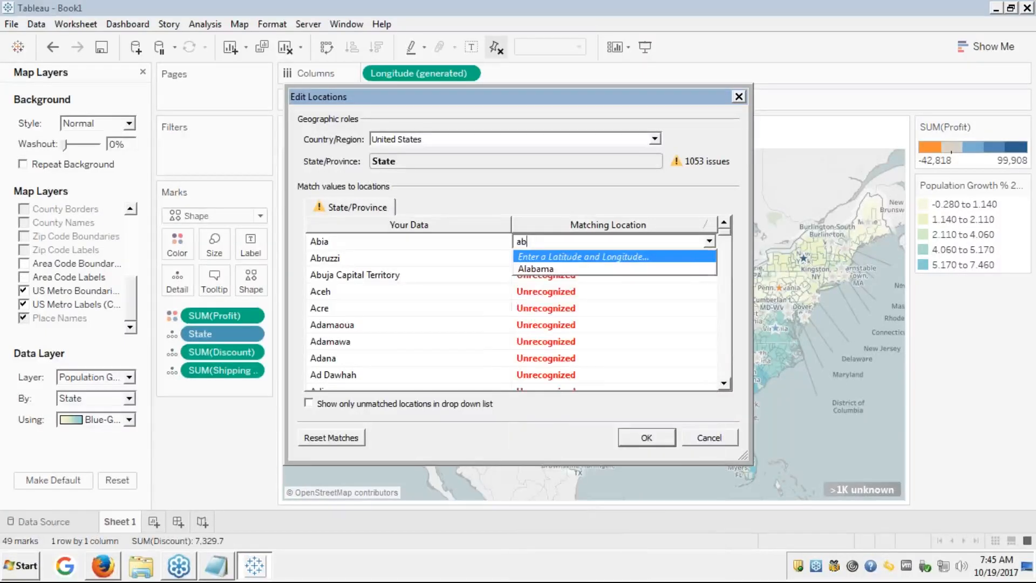
- Check the latitude and longitude entry option for Abia and cancel the location editing
click(584, 255)
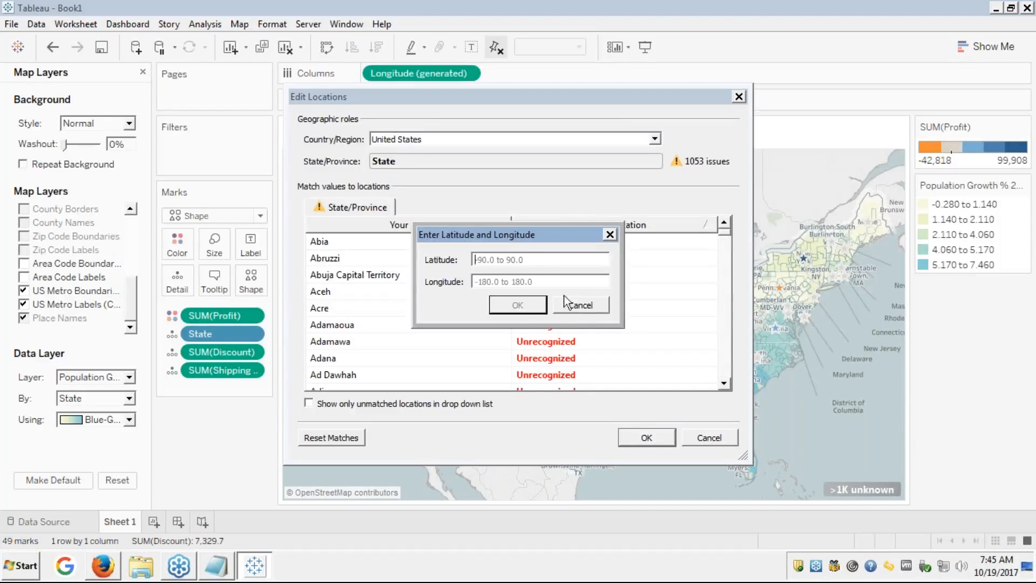
click(579, 306)
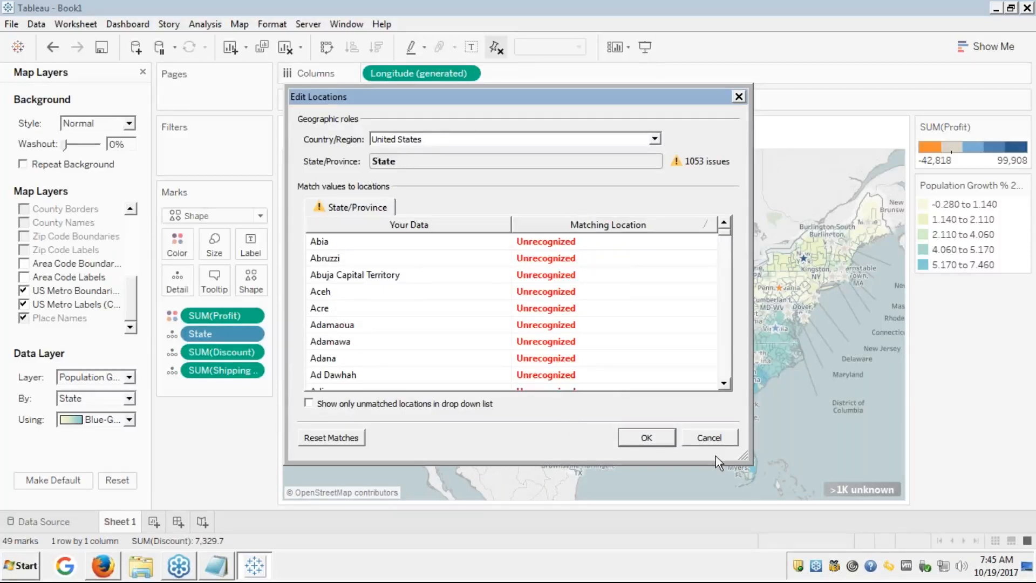
click(701, 437)
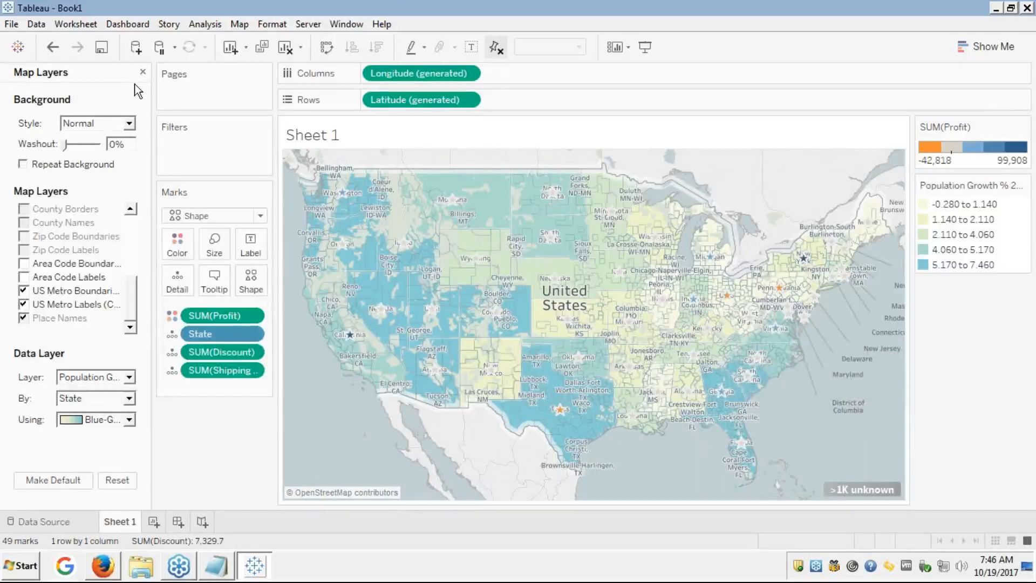
- Close the Map Layers pane and add the Country dimension to Detail on the Marks card
click(143, 72)
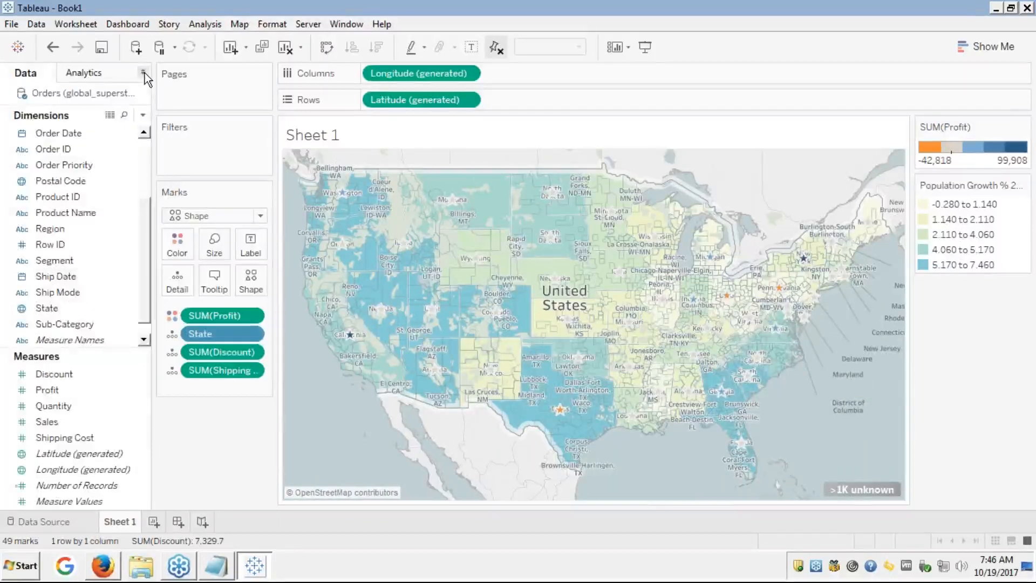
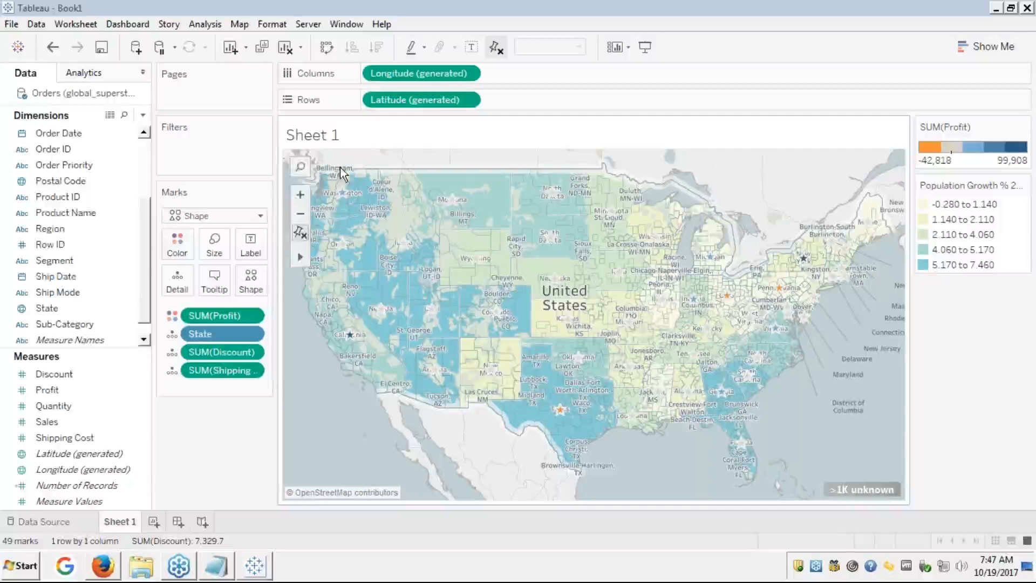
click(147, 156)
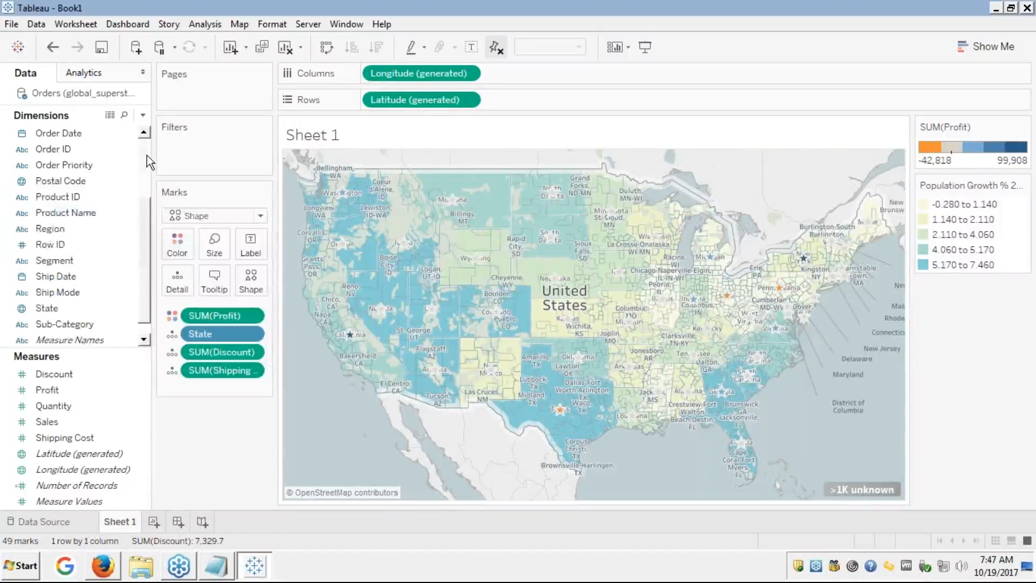
click(44, 198)
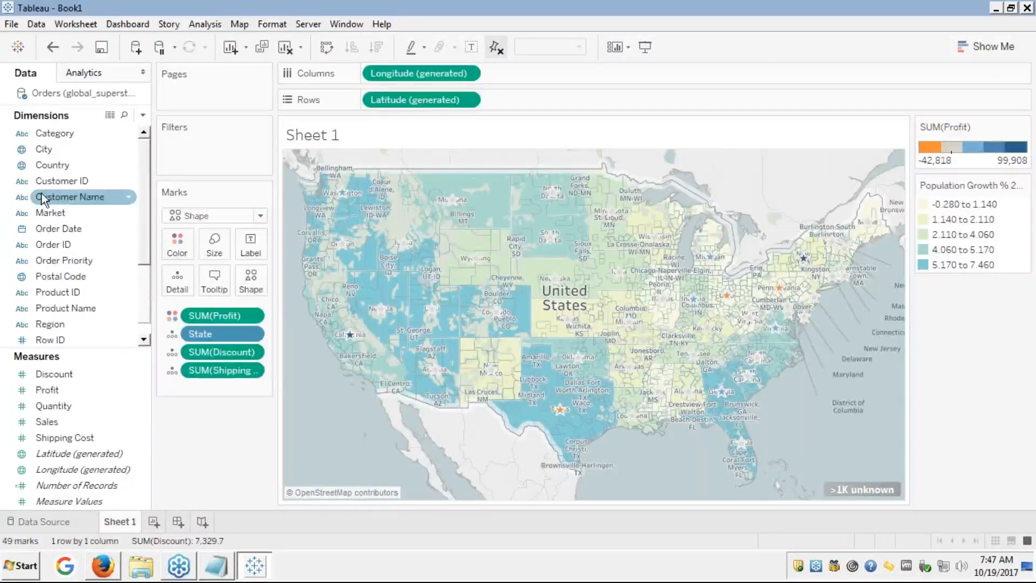
click(144, 338)
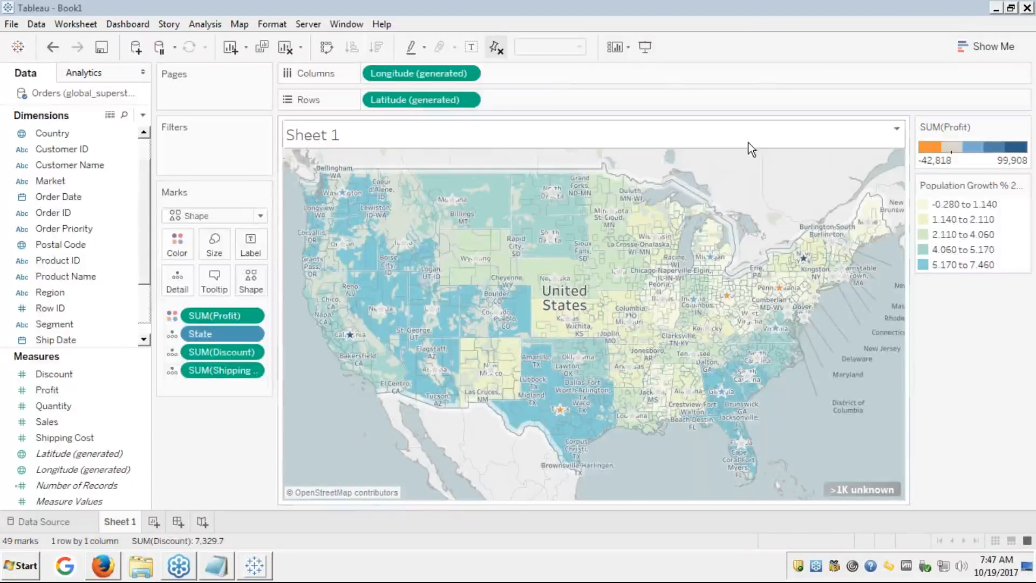
scroll(148, 319, down, 2)
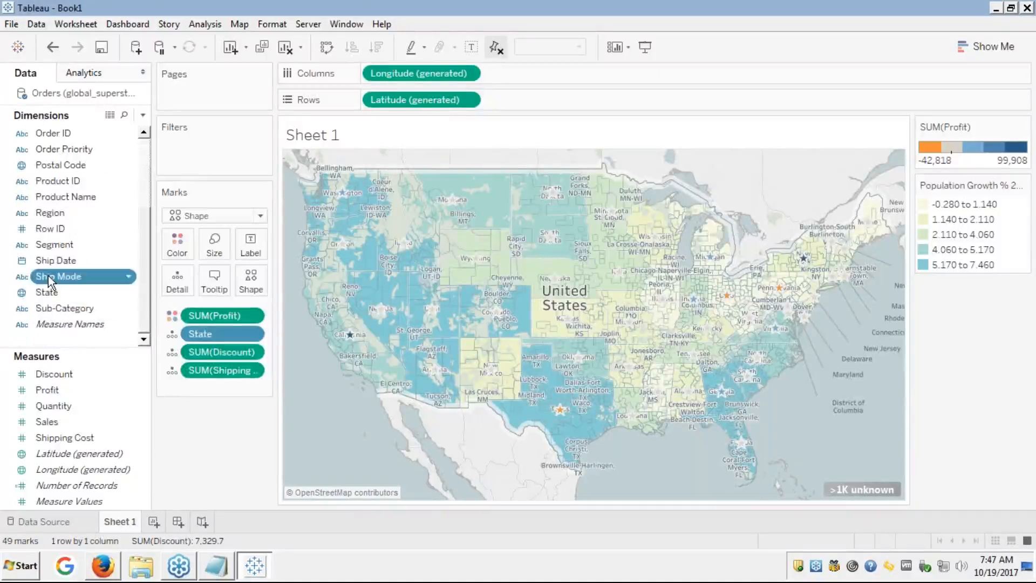
scroll(47, 275, up, 3)
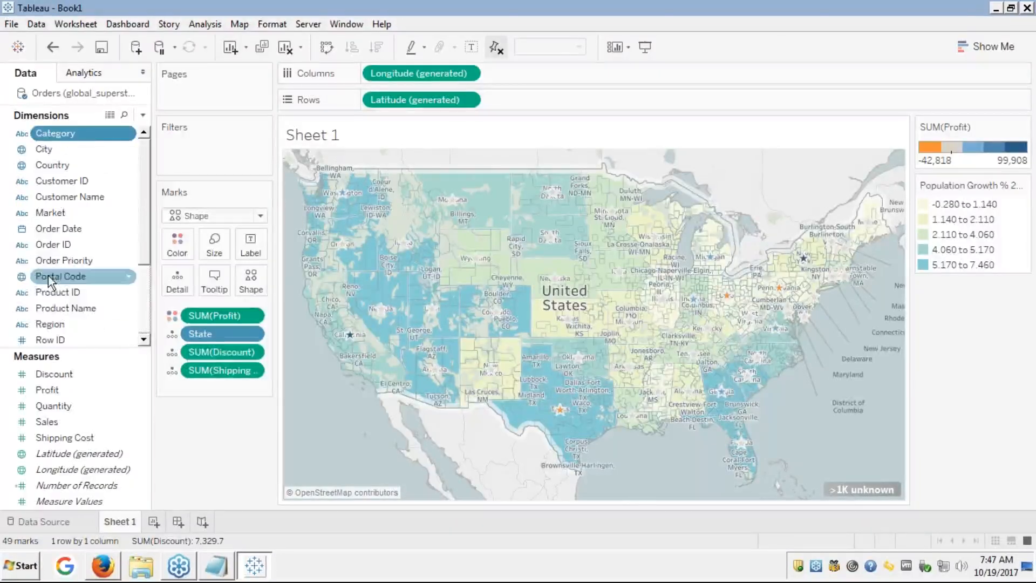
key(Down)
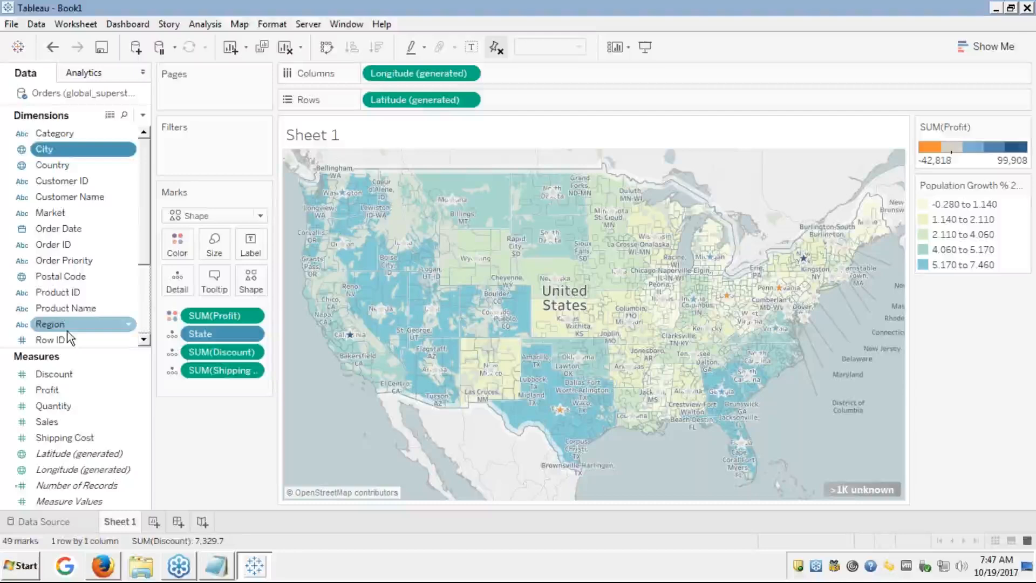
key(Down)
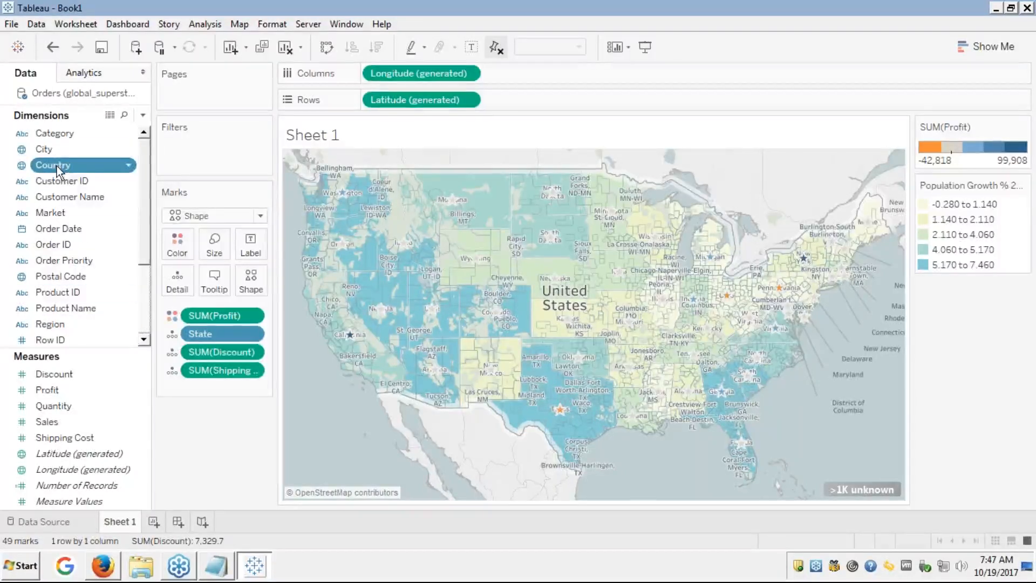
drag(57, 166, 90, 209)
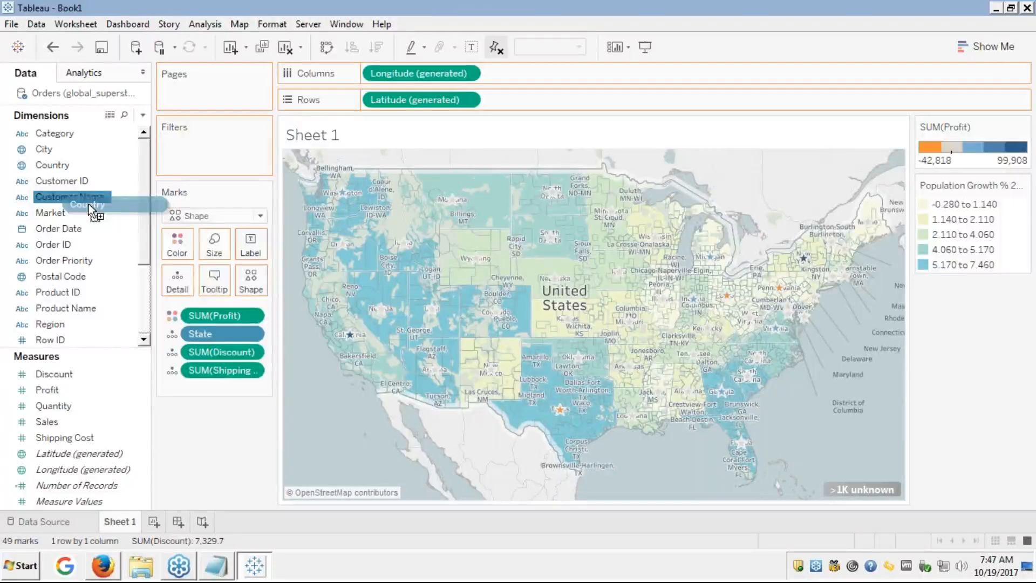
drag(91, 209, 176, 282)
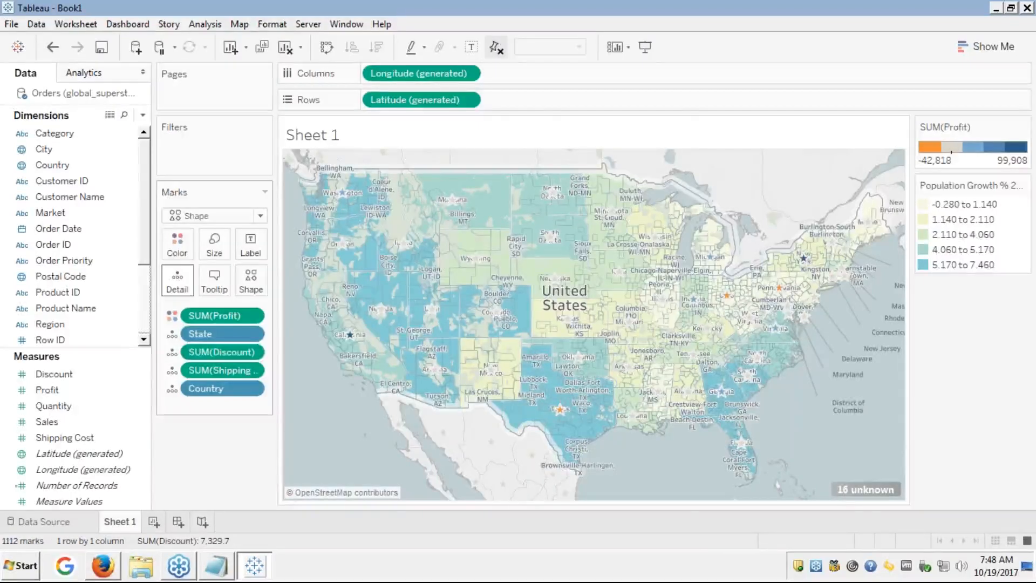
- Check the remaining unrecognized State values in Edit Locations and cancel without changes
click(853, 488)
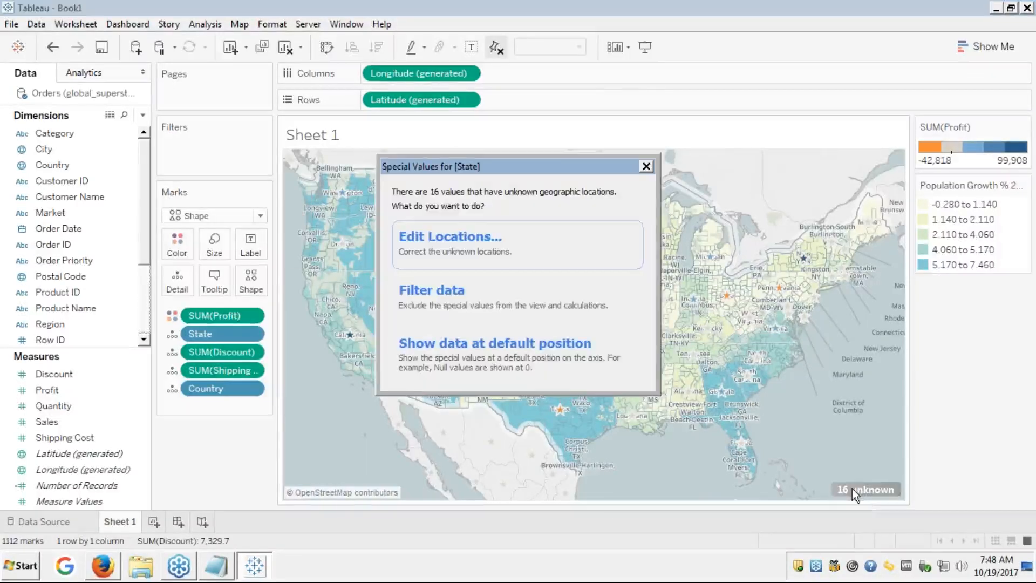
click(487, 239)
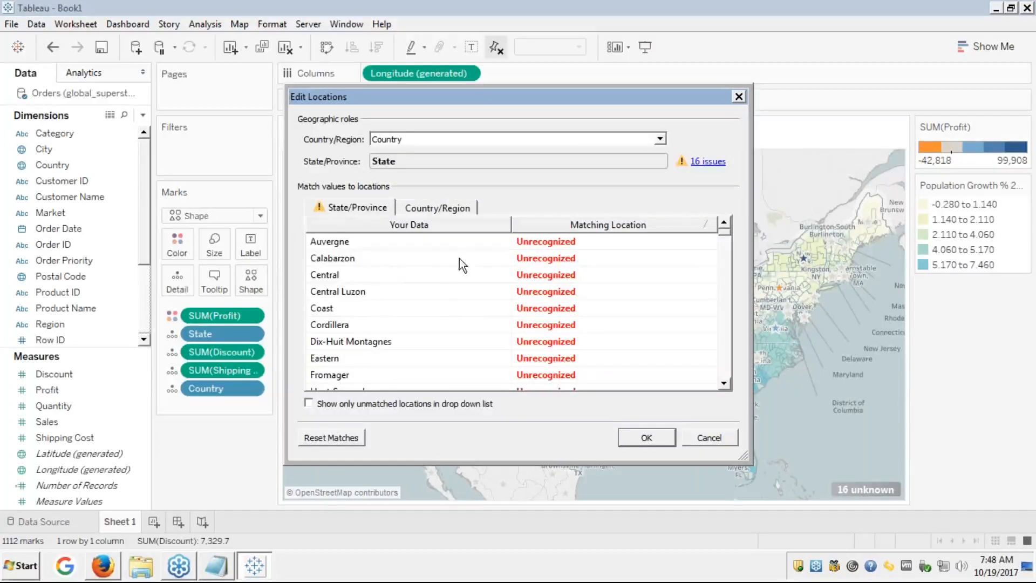
click(710, 437)
mouse_move(444, 433)
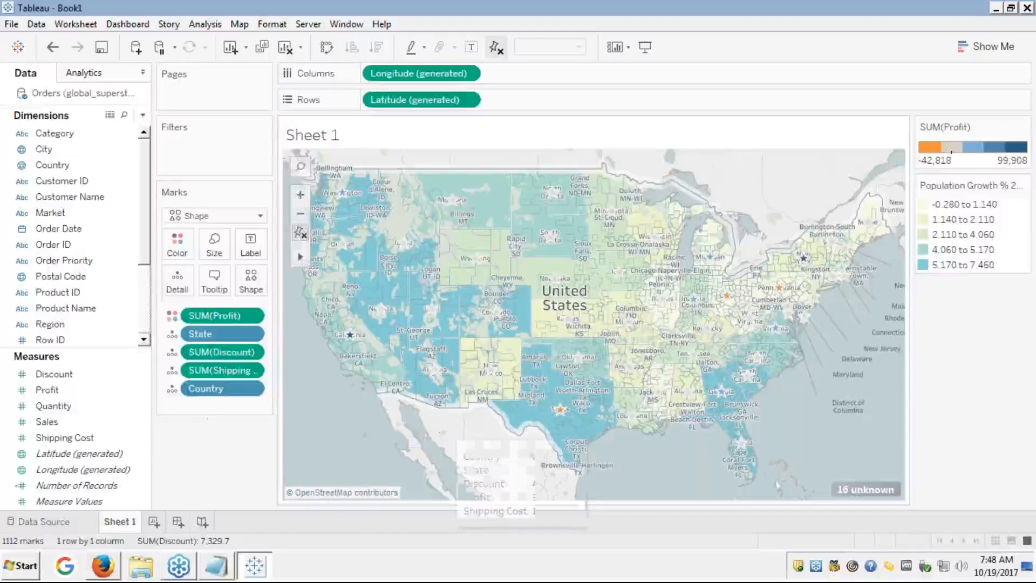
- Examine the Dimensions list from start to end for geographic fields and return to City
click(144, 340)
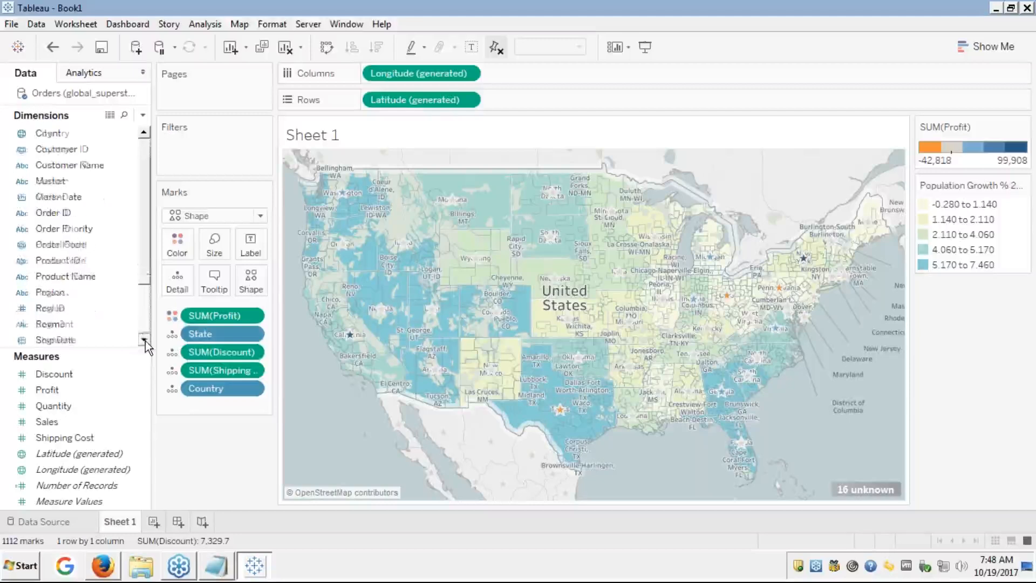
click(144, 340)
click(144, 340)
click(145, 340)
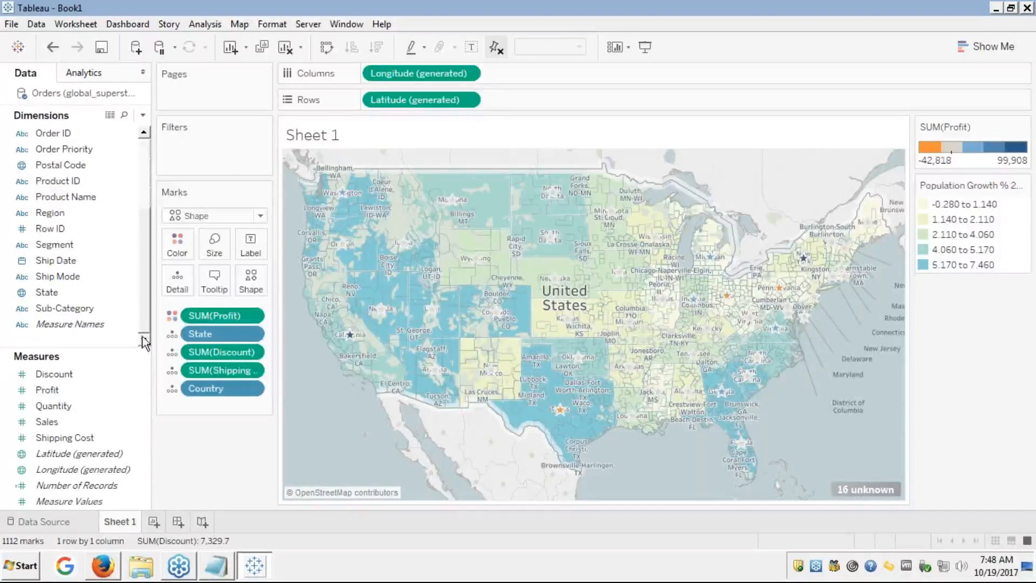
click(143, 134)
click(144, 134)
click(144, 134)
click(144, 134)
click(144, 134)
click(144, 134)
click(59, 150)
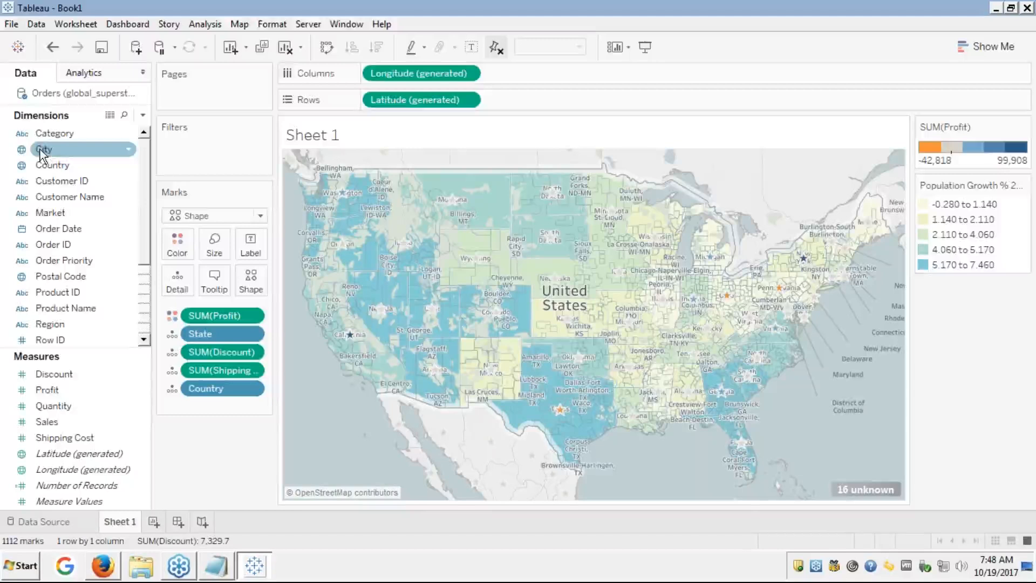
- Add City to the map's mark detail and view the unrecognized geographic locations without editing any matches
drag(40, 151, 177, 281)
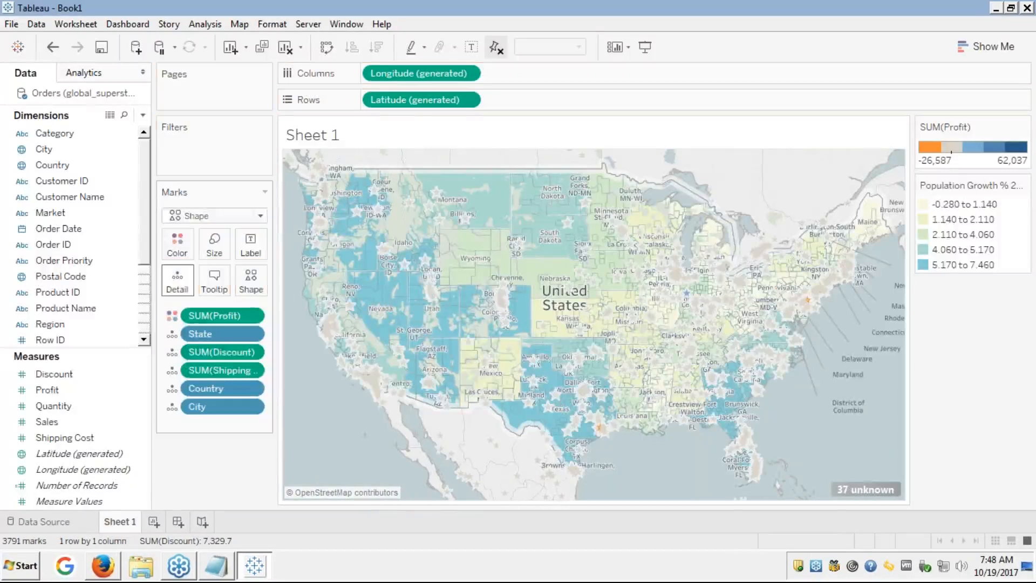
click(866, 489)
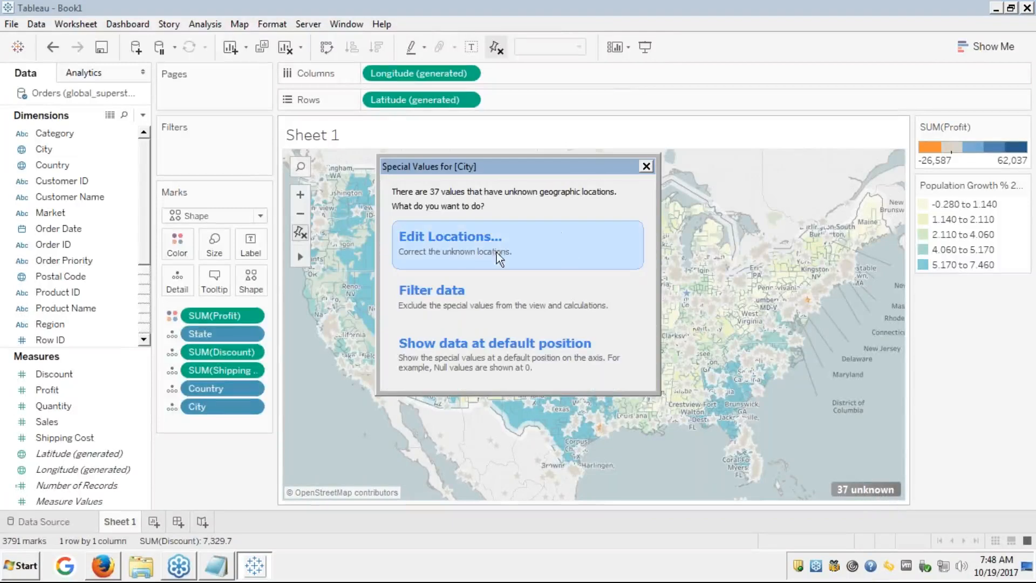
click(477, 249)
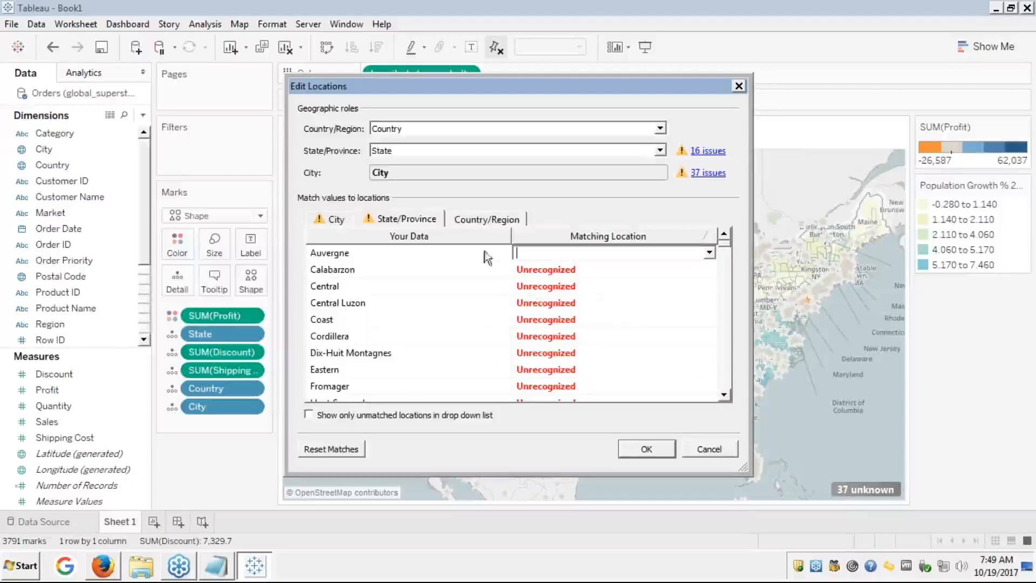
click(701, 456)
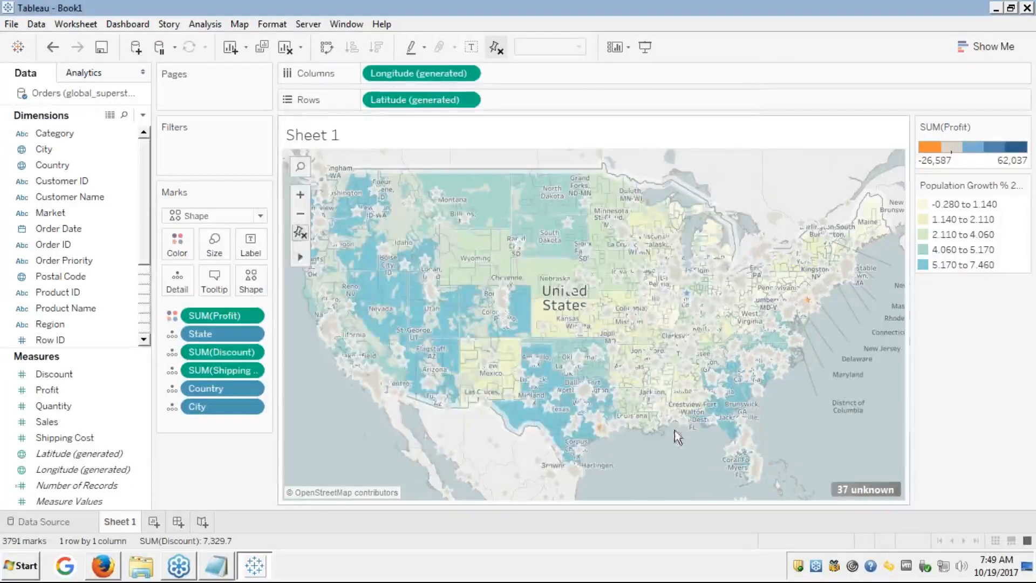
- Add Postal Code to the map's mark detail
click(141, 327)
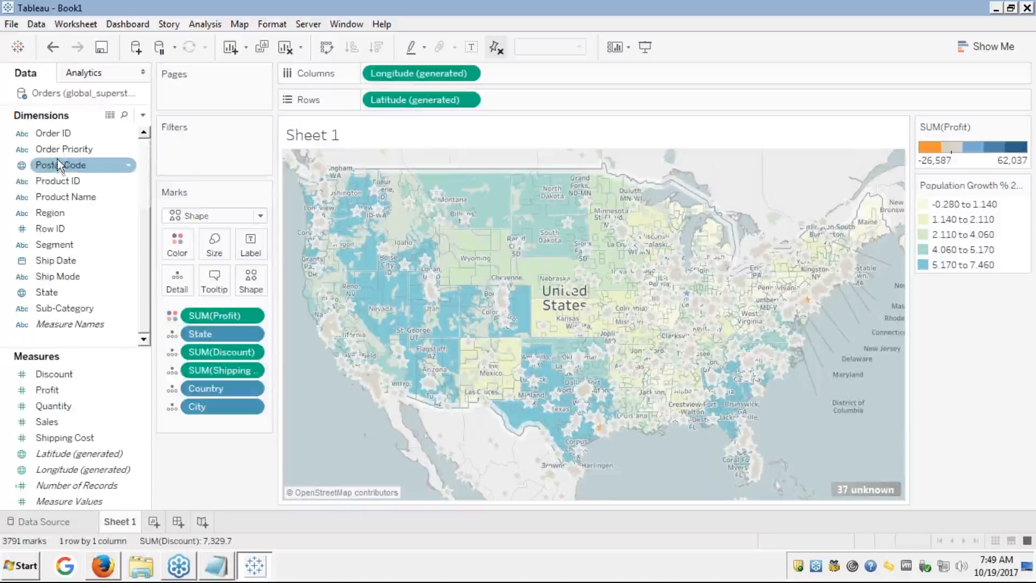
drag(57, 167, 176, 287)
drag(60, 165, 177, 281)
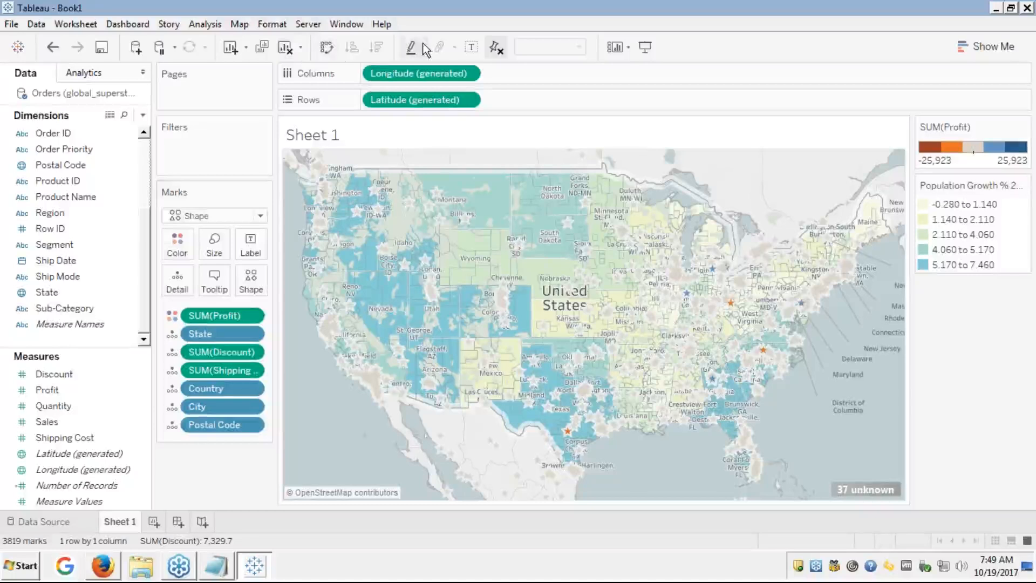
- Clear the worksheet and plot the State dimension as a new map
click(283, 50)
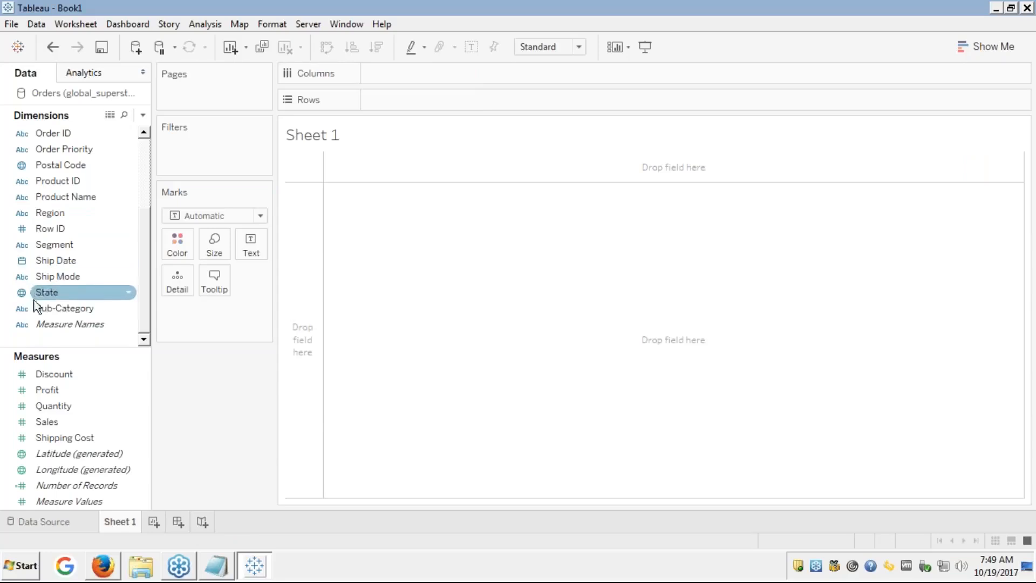
scroll(46, 283, up, 3)
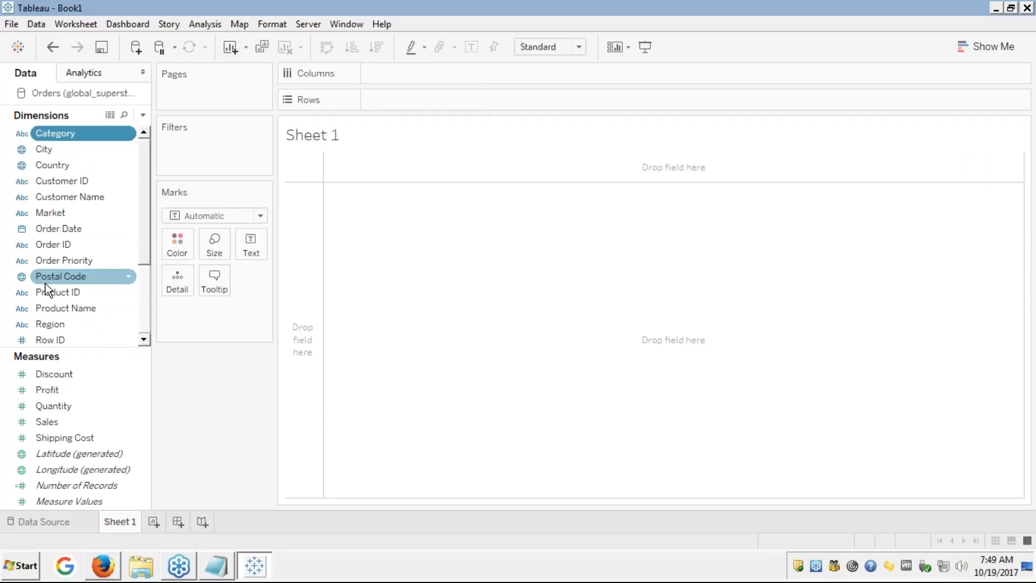
scroll(45, 284, down, 2)
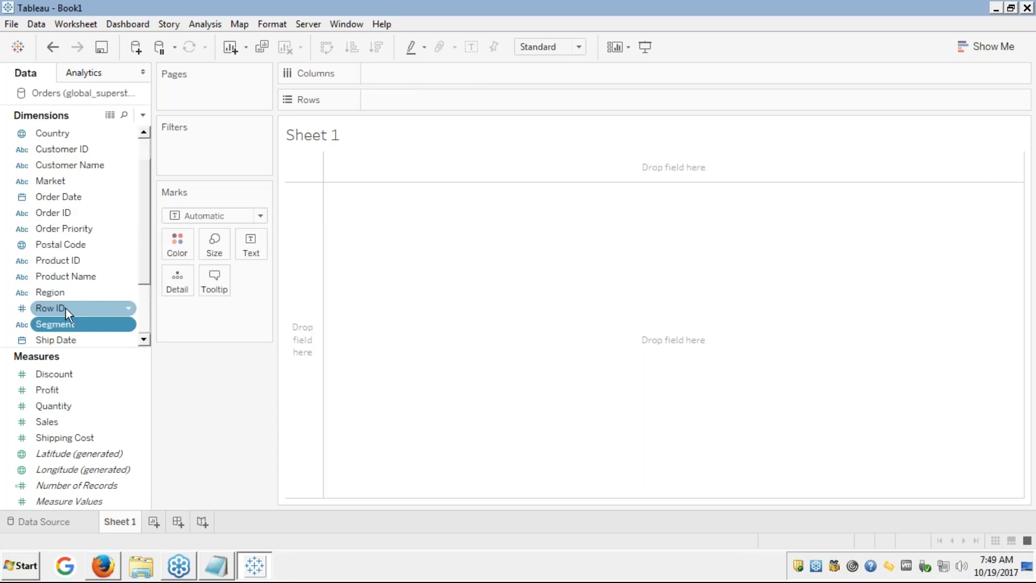
scroll(66, 307, down, 3)
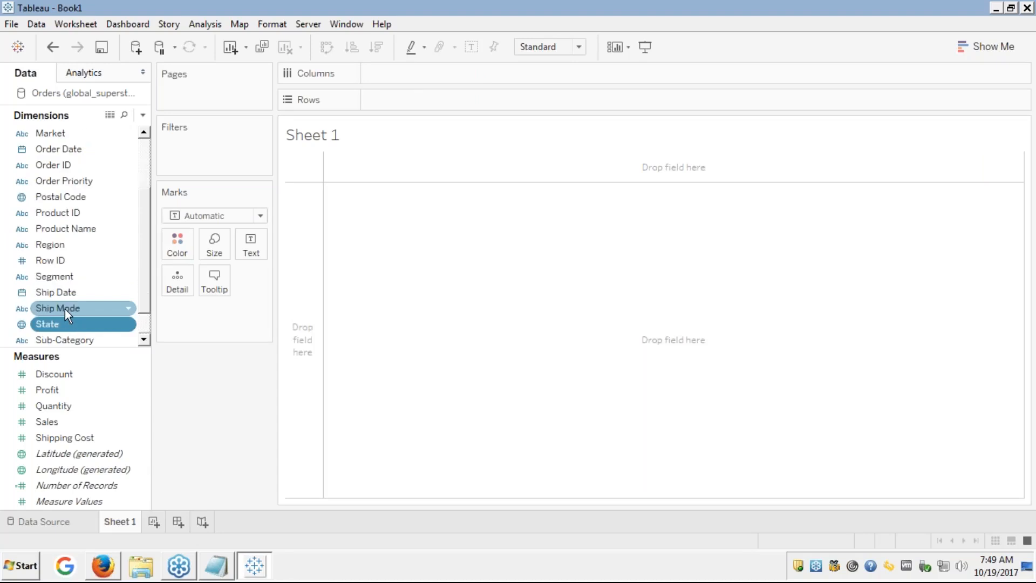
double_click(56, 323)
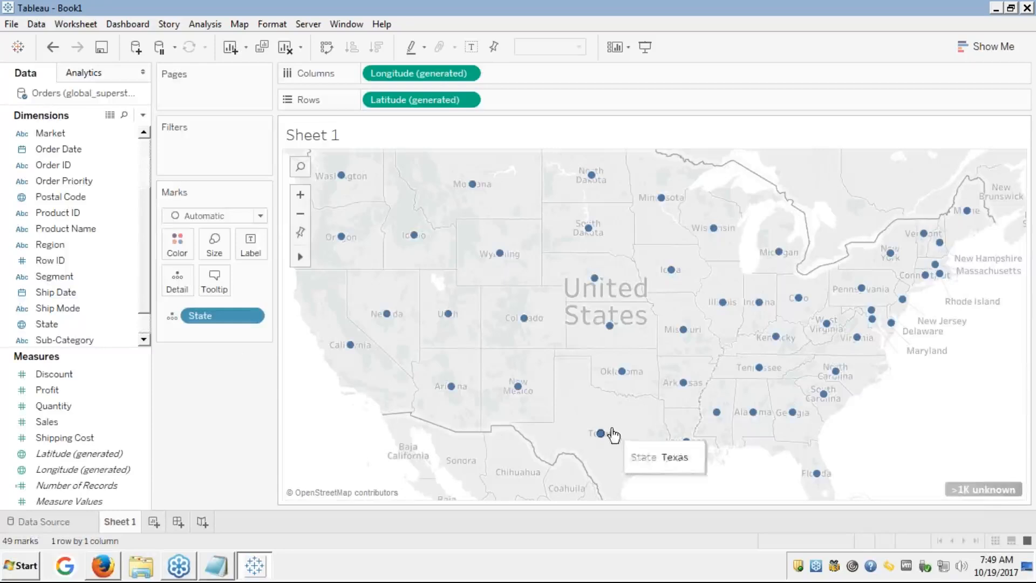
- View the options for unknown State locations, leave them as they are, and add City to the map
click(985, 490)
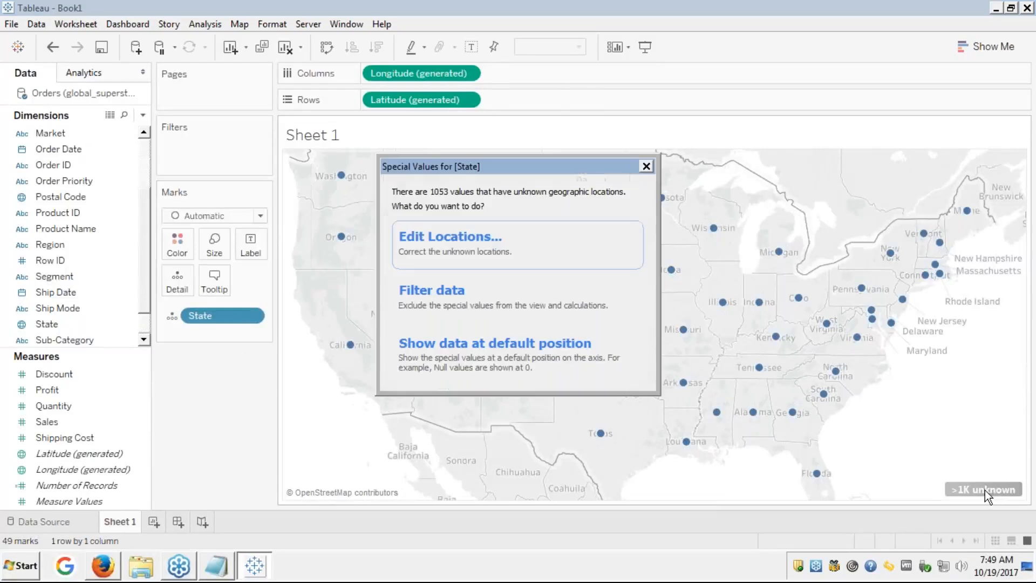
click(646, 166)
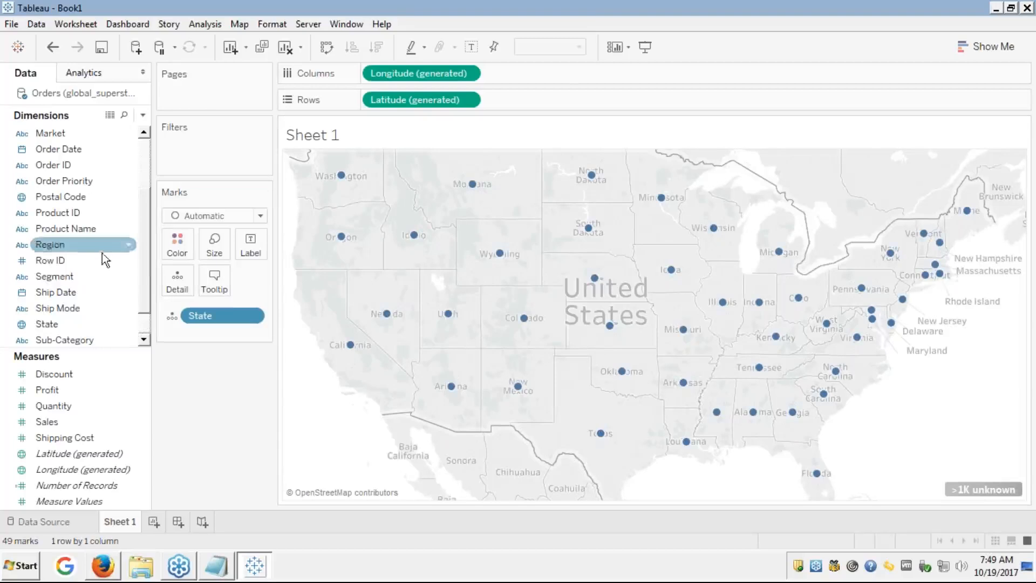
click(144, 331)
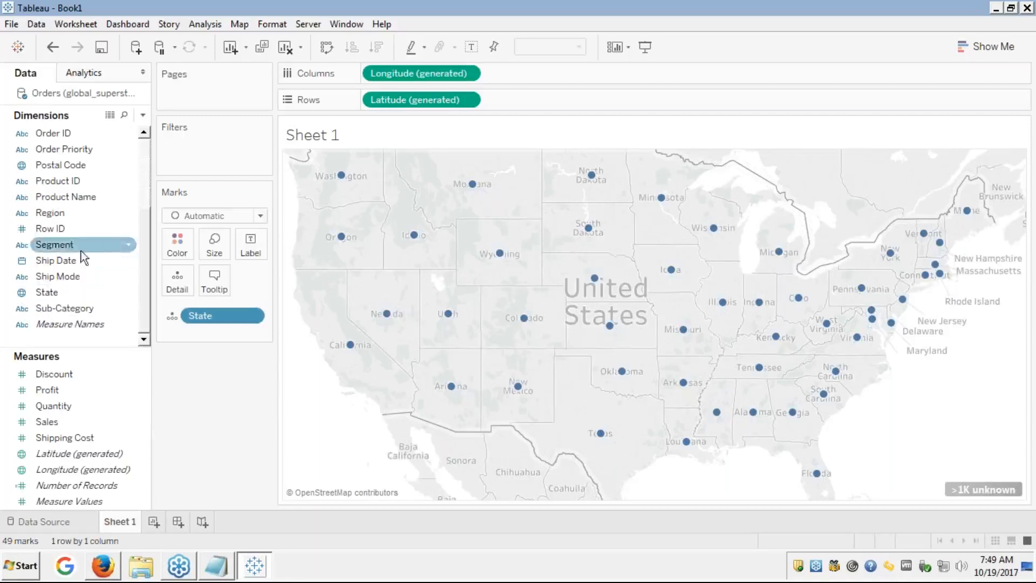
click(149, 175)
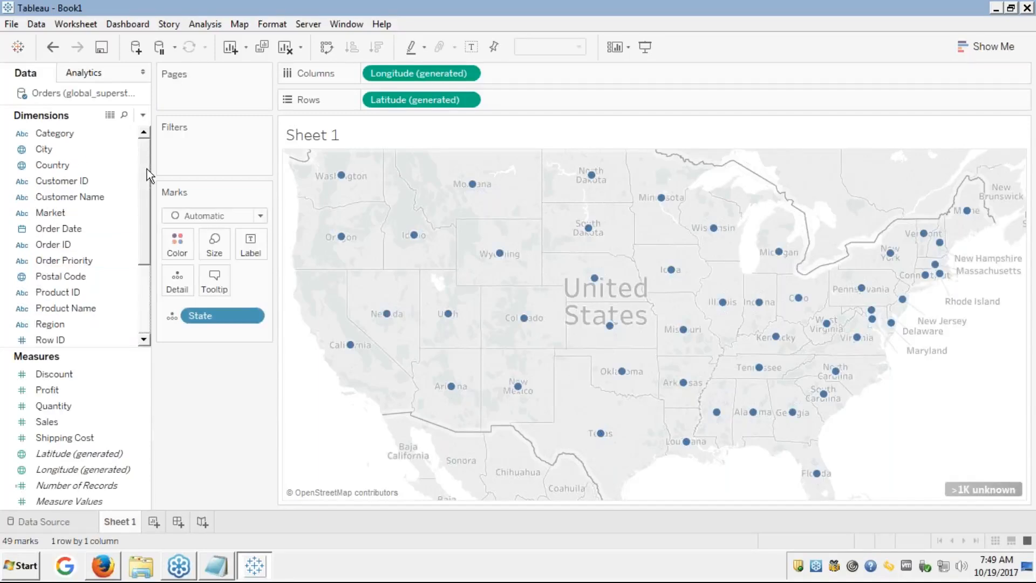
click(57, 151)
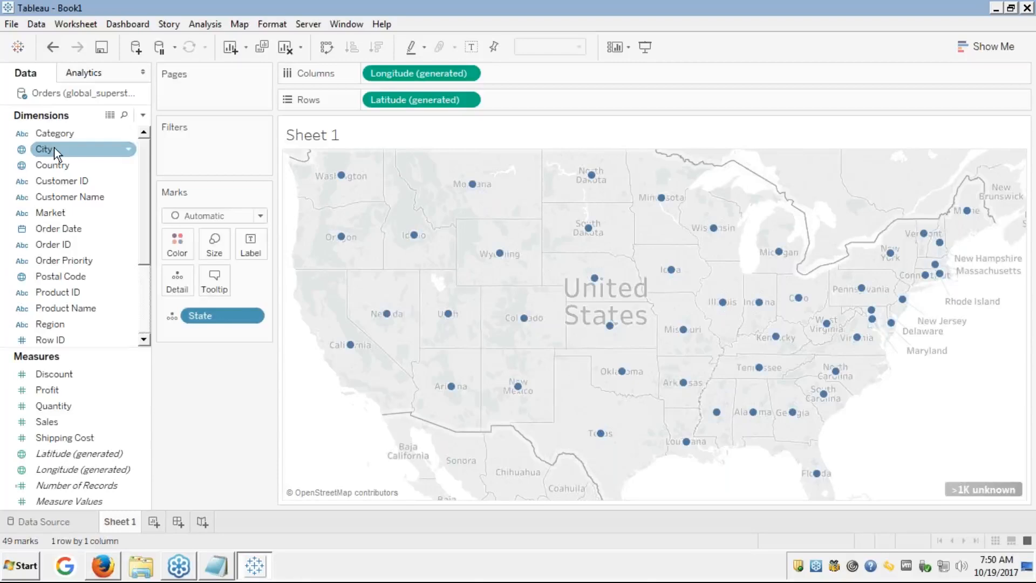
double_click(57, 154)
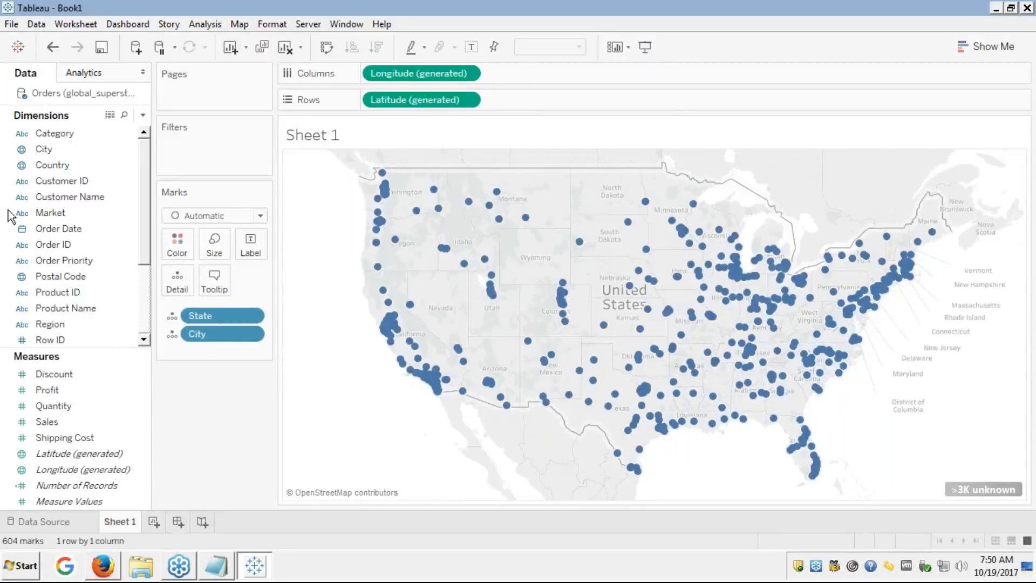
- Add the Country dimension to the map's mark detail
click(50, 200)
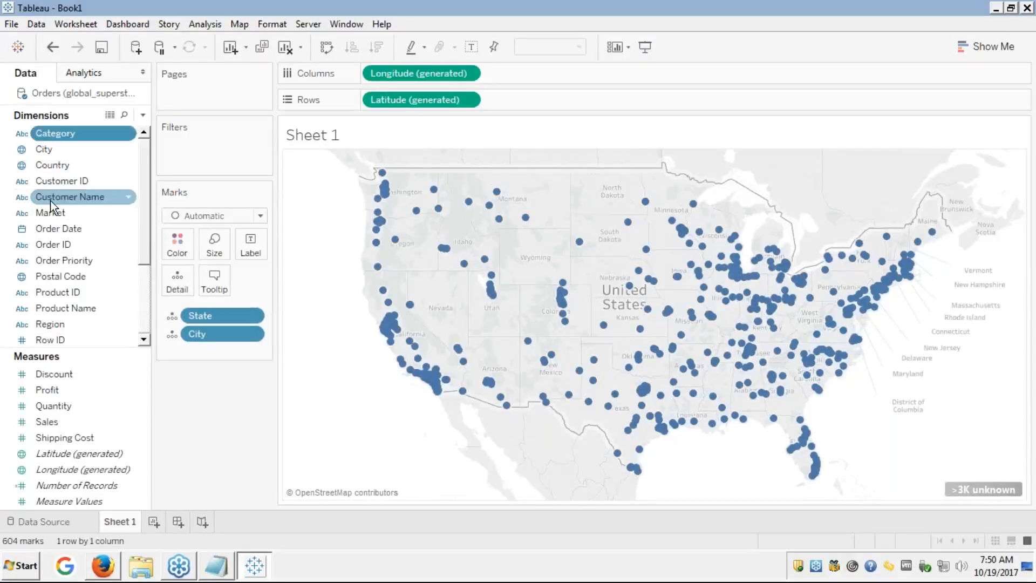
text(co)
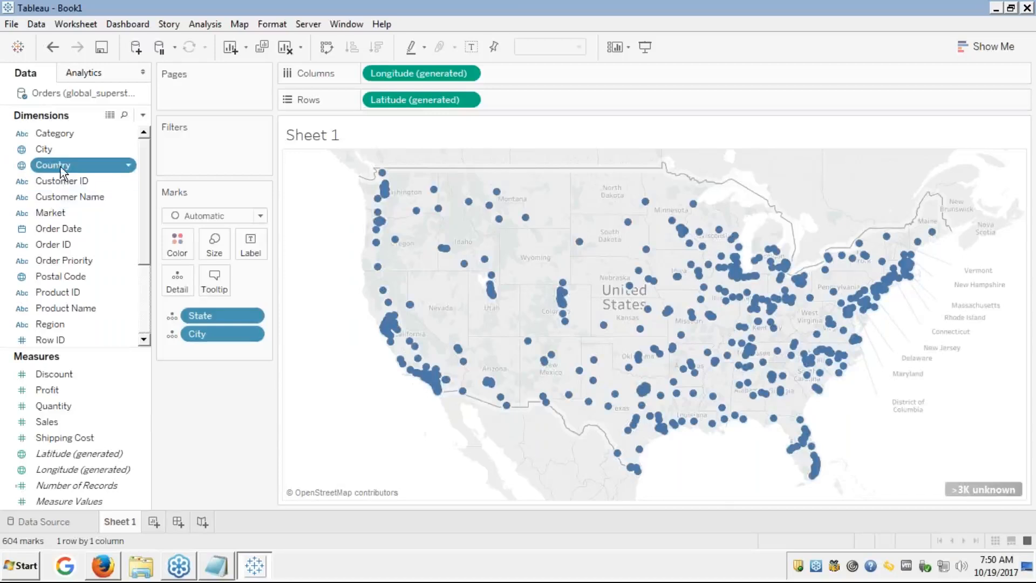
double_click(60, 167)
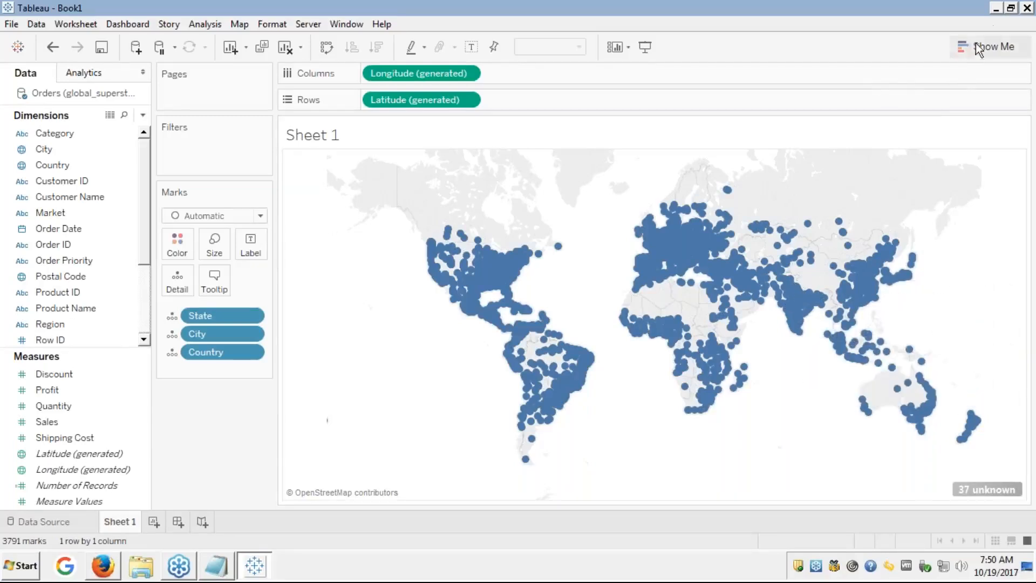
- Change the visualization to a filled map and dismiss the message about the City geographic role
click(996, 45)
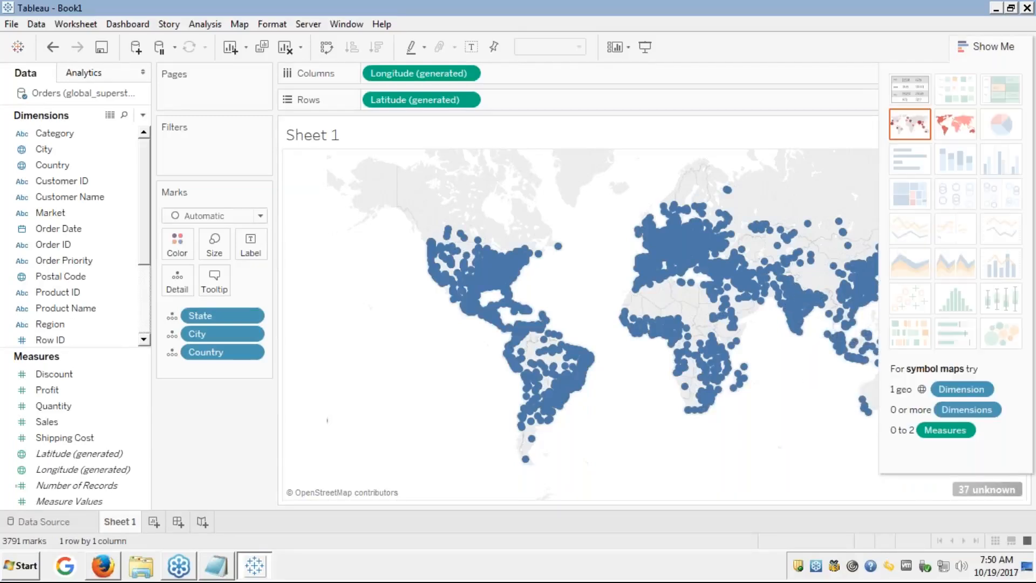
click(961, 128)
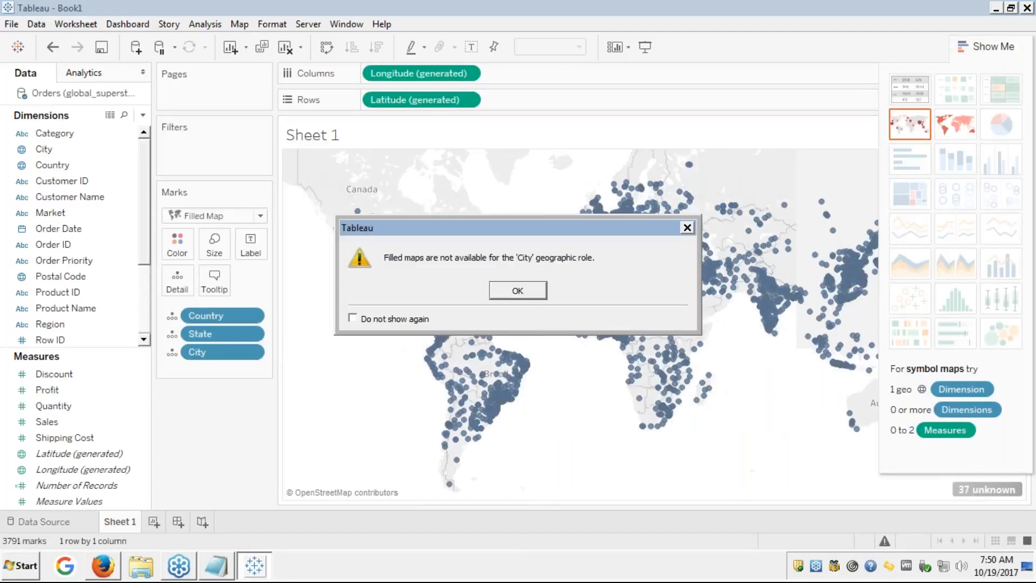
click(535, 286)
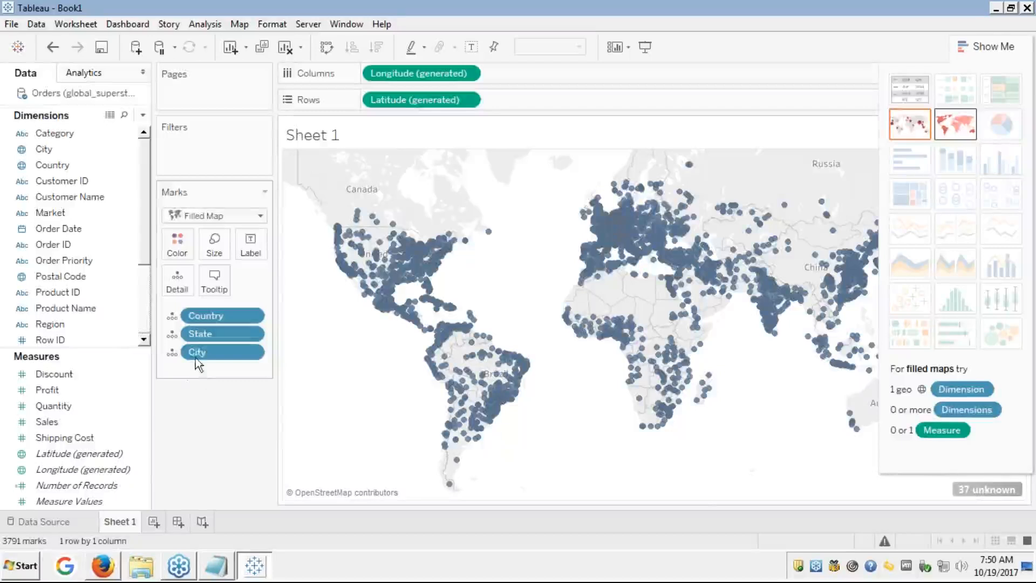
- Remove City from the marks and color the filled map by Profit
drag(203, 352, 81, 341)
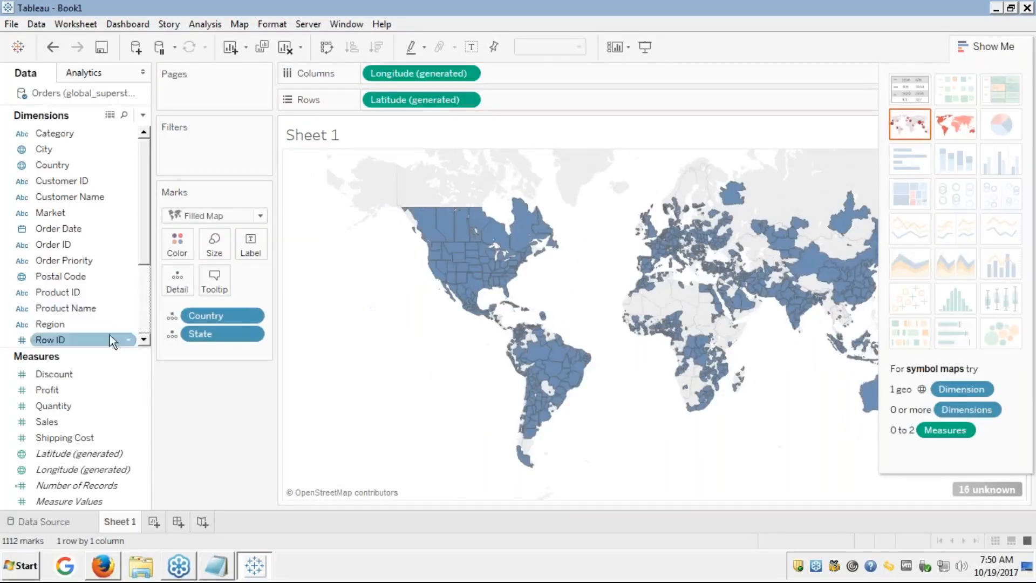
click(41, 390)
drag(38, 393, 178, 244)
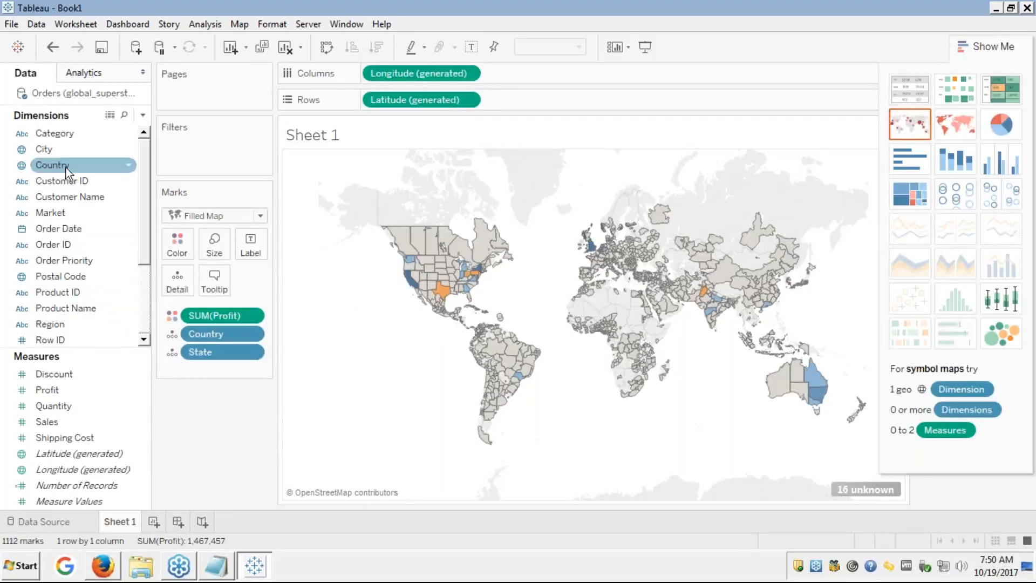
- Try to color the map by Postal Code with all members added, cancel the computation, and undo the change
click(38, 149)
key(Down)
key(Down)
key(Down)
key(Down)
key(Down)
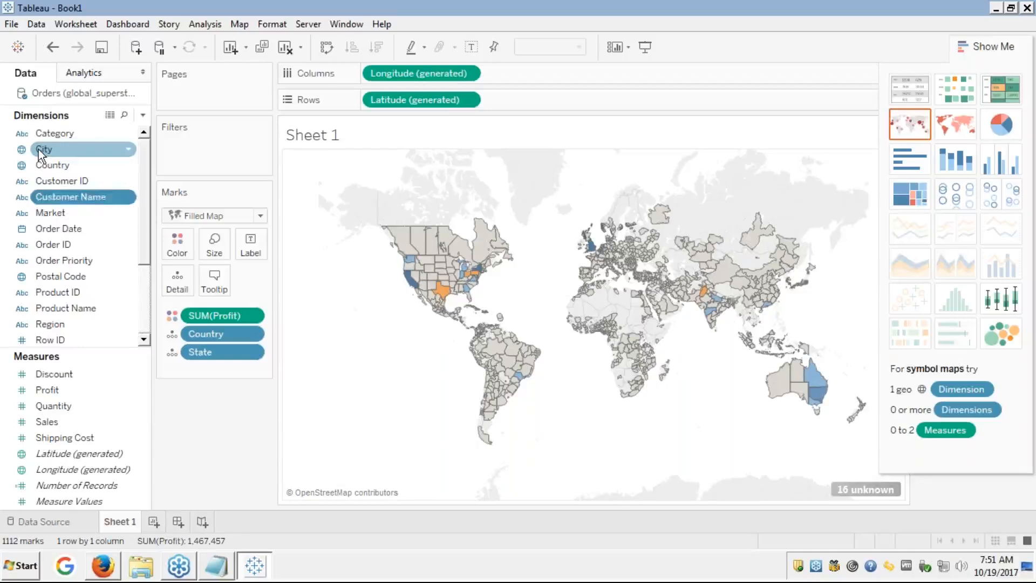
key(Down)
key(Down)
key(Down)
key(Down)
key(Down)
key(Down)
key(Down)
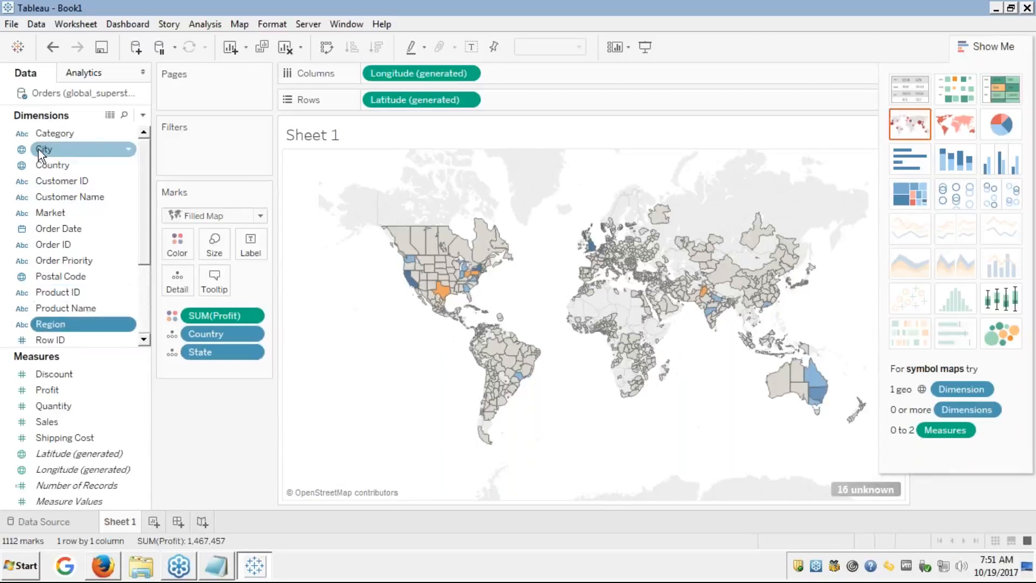
key(Down)
key(Down)
key(Down)
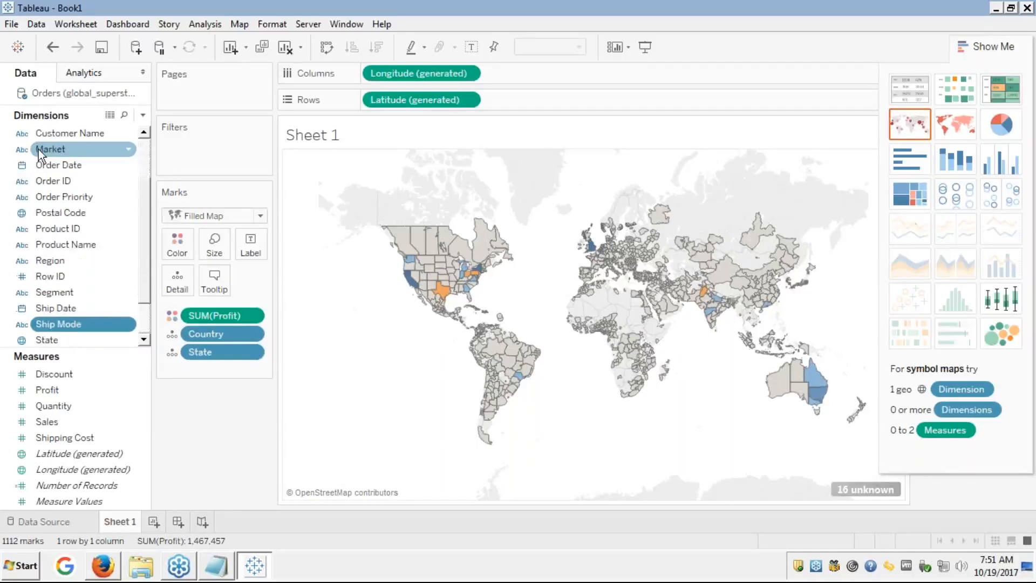
key(Down)
key(Down)
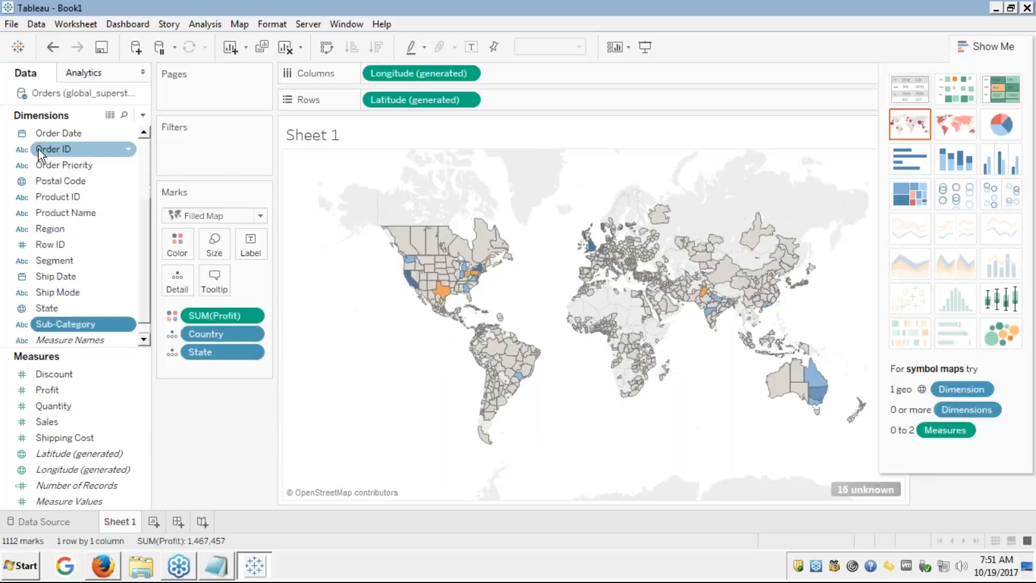
key(Down)
key(Down)
key(Up)
key(Up)
key(Up)
key(Up)
key(Up)
key(Up)
key(Up)
key(Up)
key(Up)
key(Up)
key(Up)
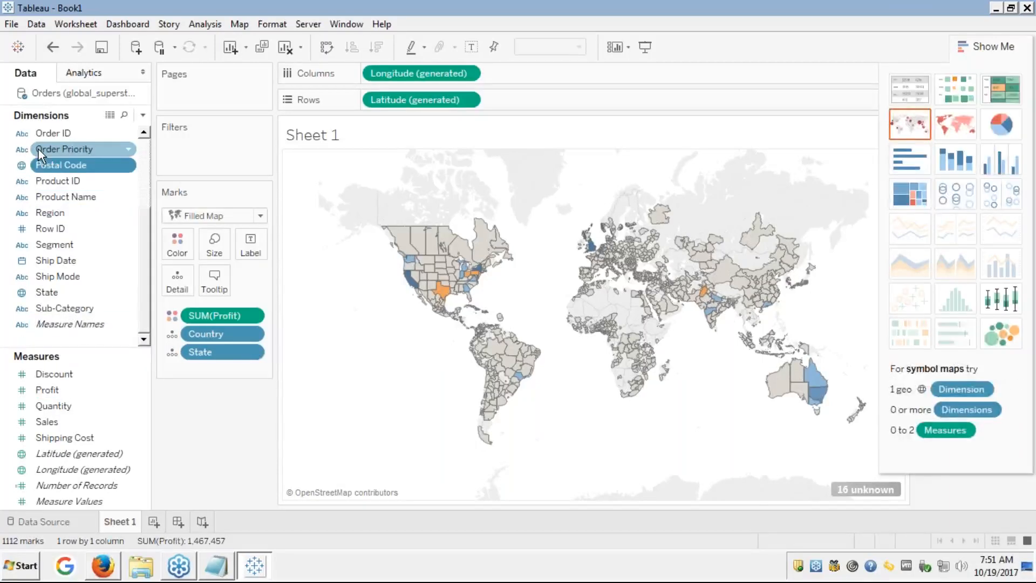
drag(54, 170, 183, 247)
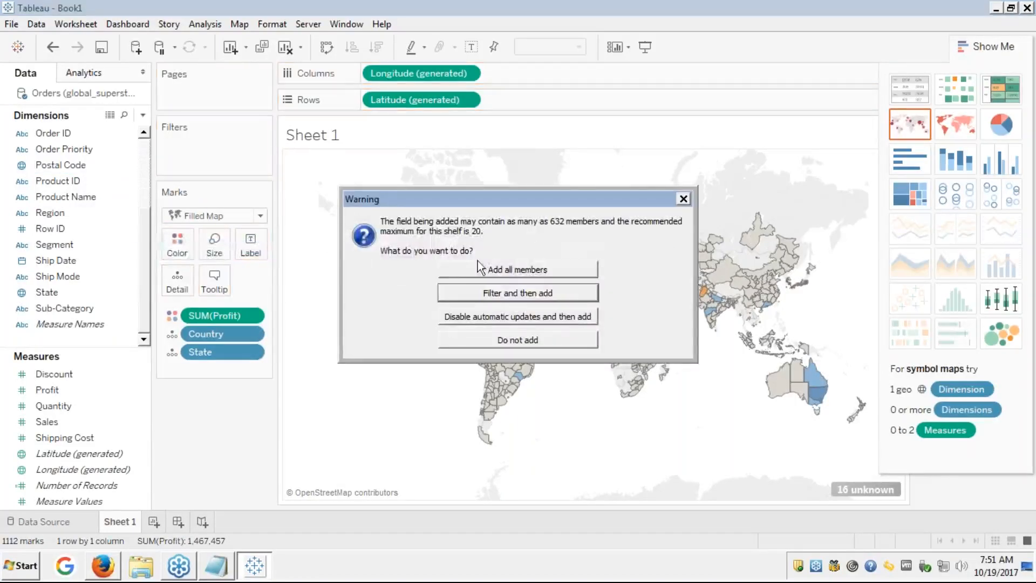
click(497, 271)
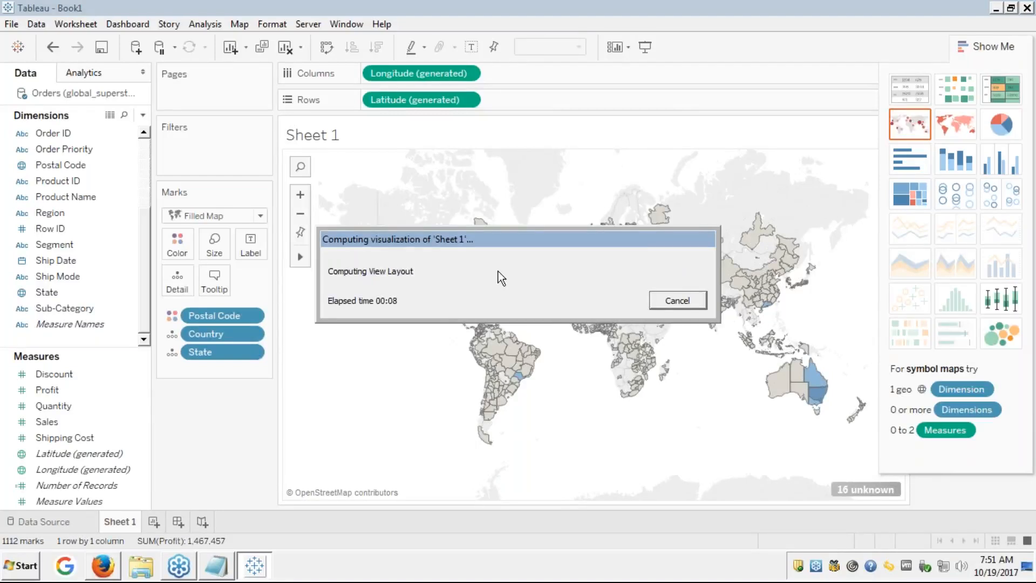
click(663, 296)
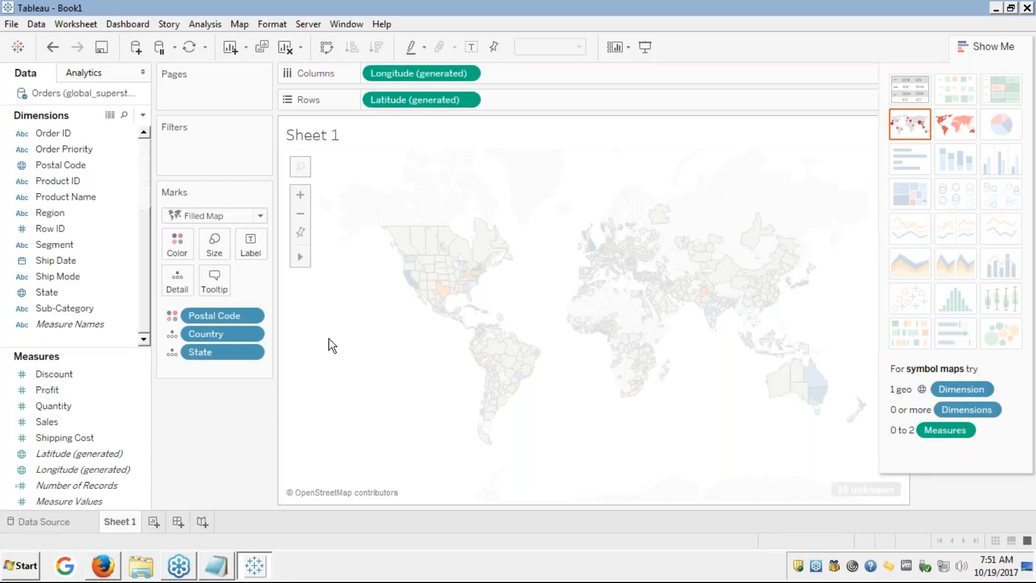
key(ctrl+z)
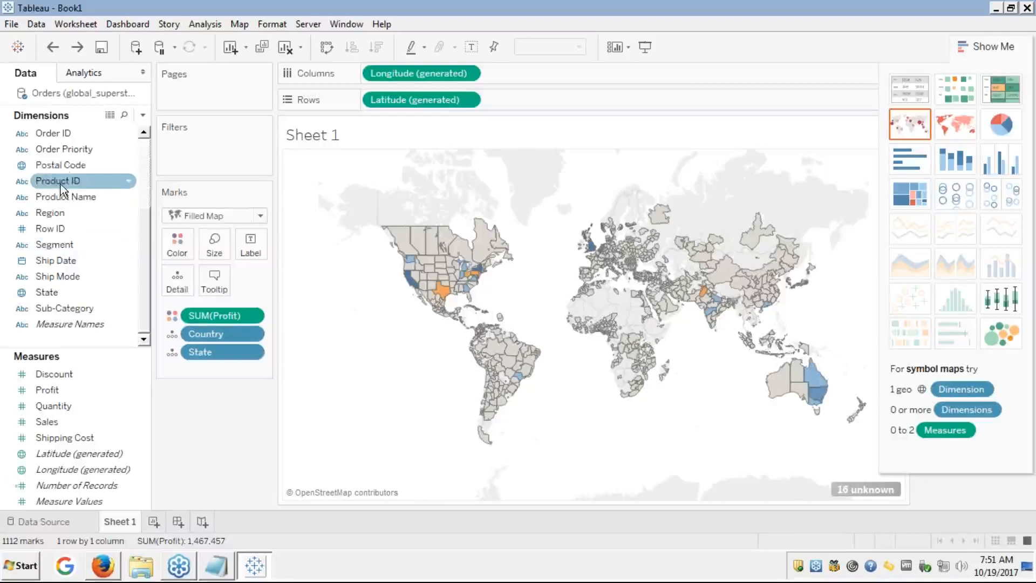
- Add Postal Code to the filled map's mark detail alongside Country and State
drag(67, 164, 175, 276)
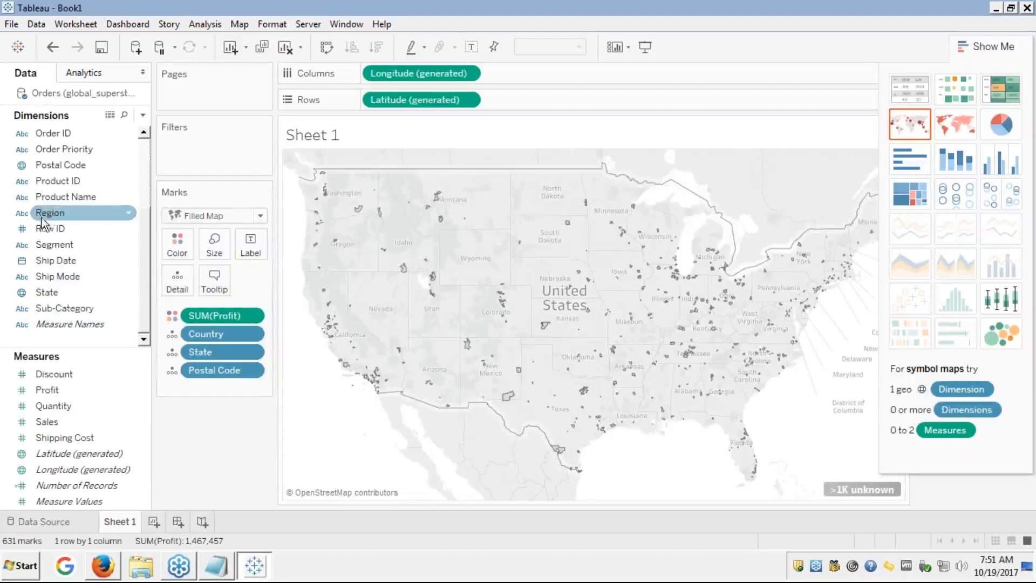
- Add City to the map's mark detail, dismiss the filled map message, and hide the chart type suggestions
scroll(46, 220, up, 3)
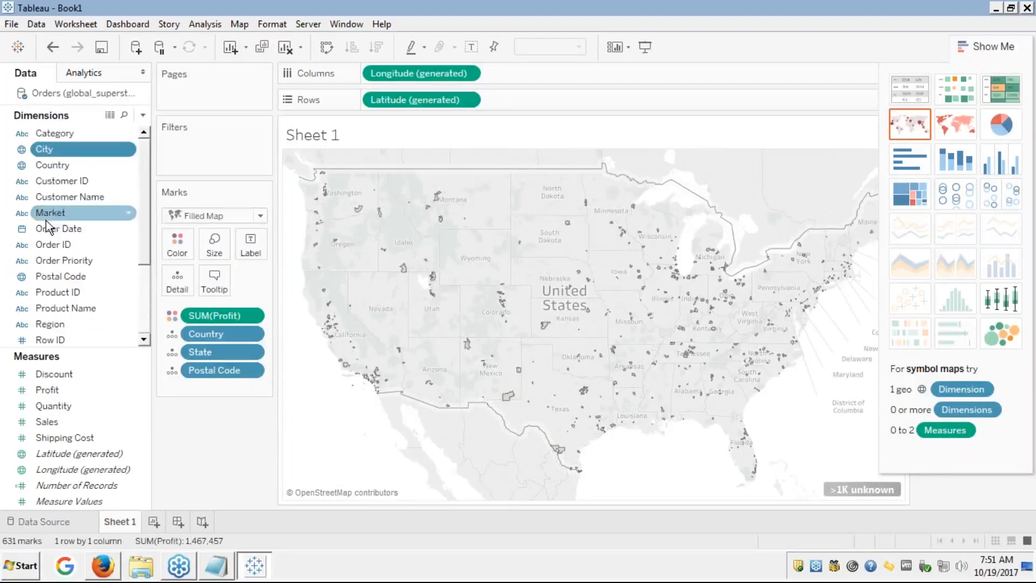
drag(51, 150, 179, 245)
key(Escape)
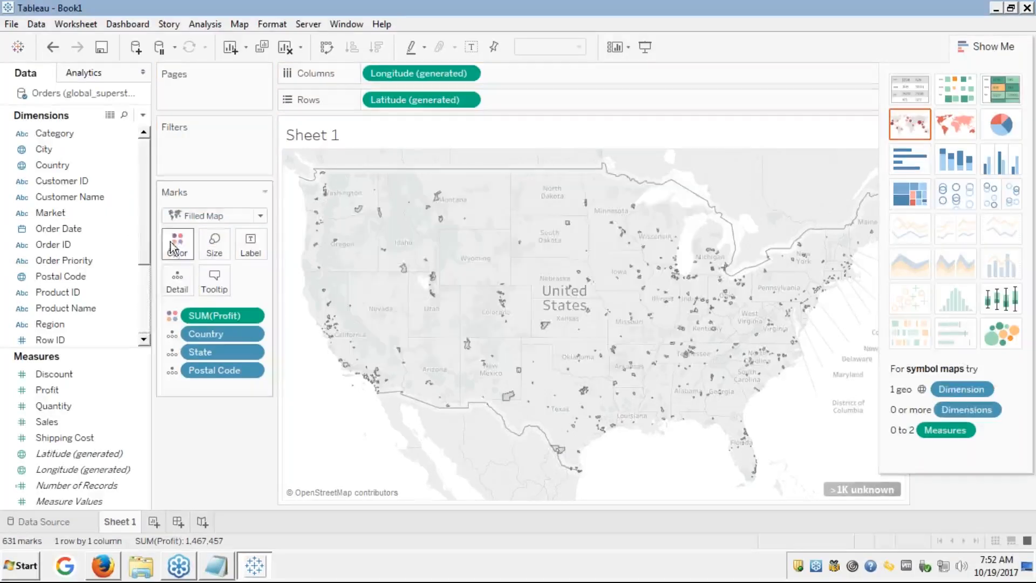
drag(46, 148, 176, 281)
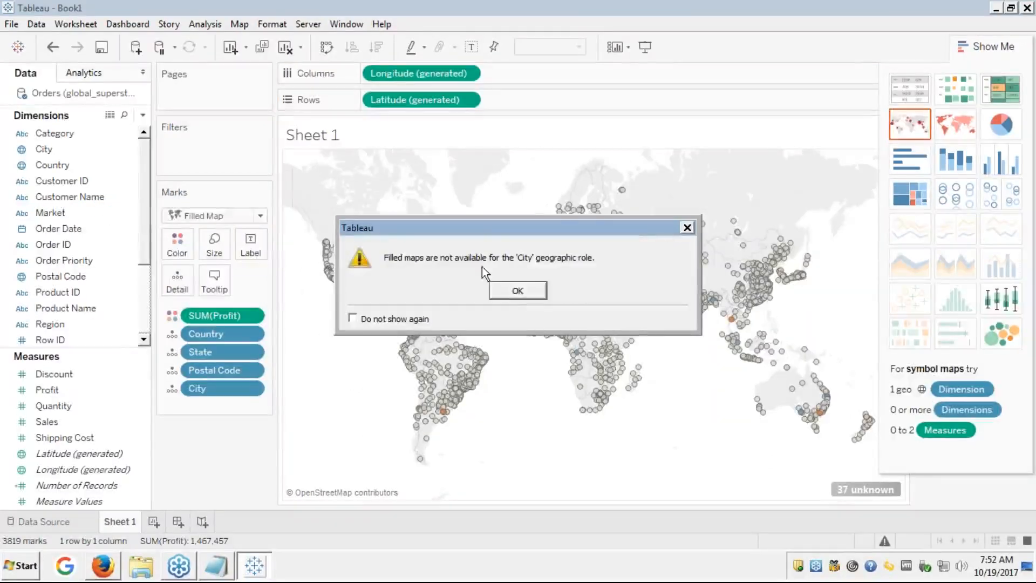
click(516, 292)
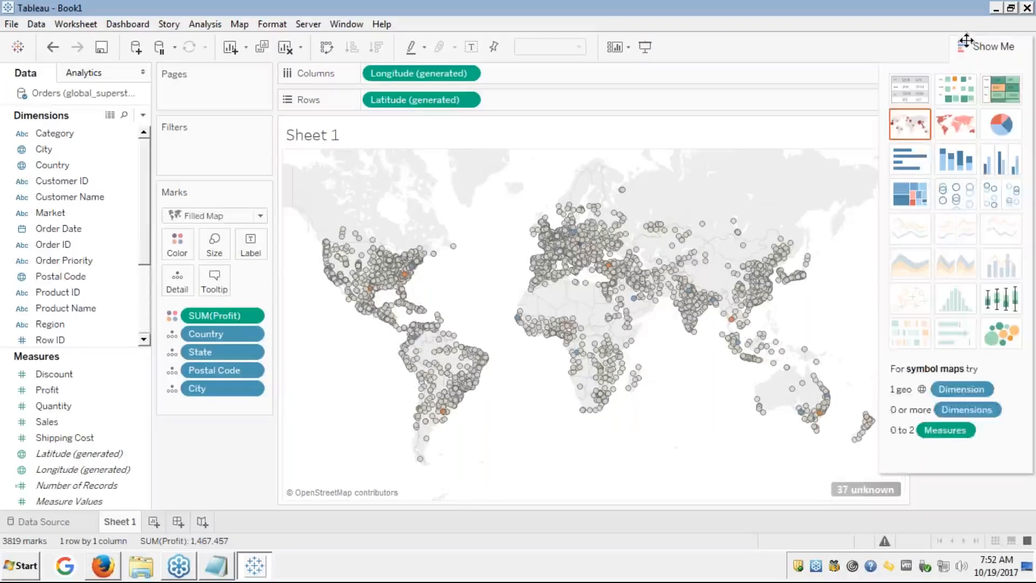
click(968, 42)
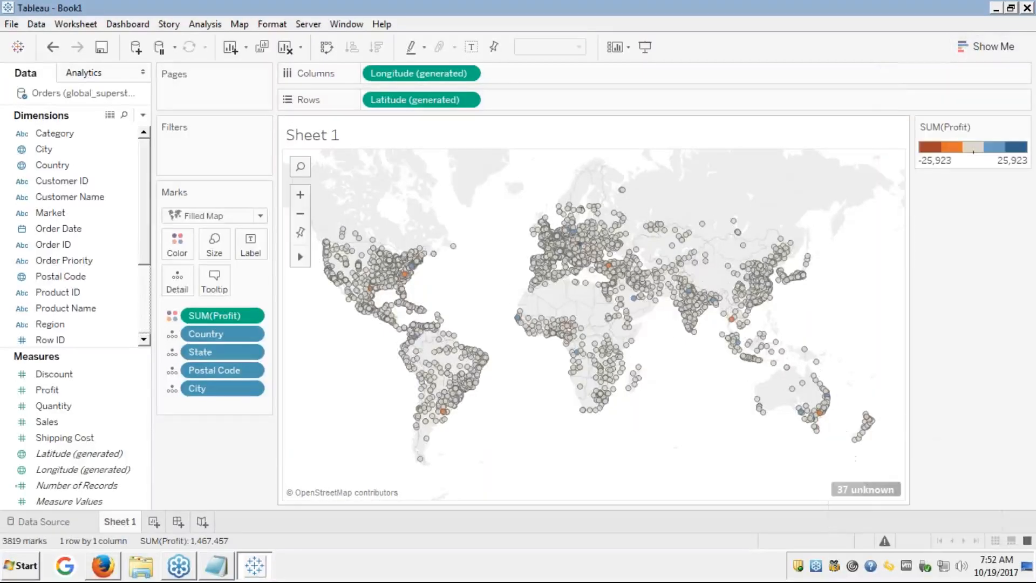
- Try to match the unrecognized State/Province value Central to the location Central, and cancel the location edits
click(835, 492)
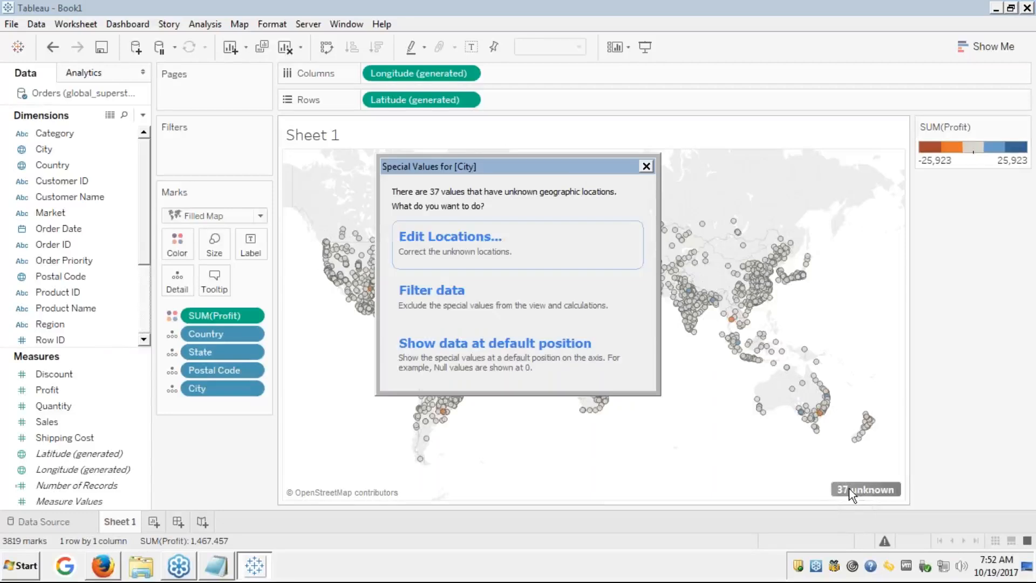
click(471, 243)
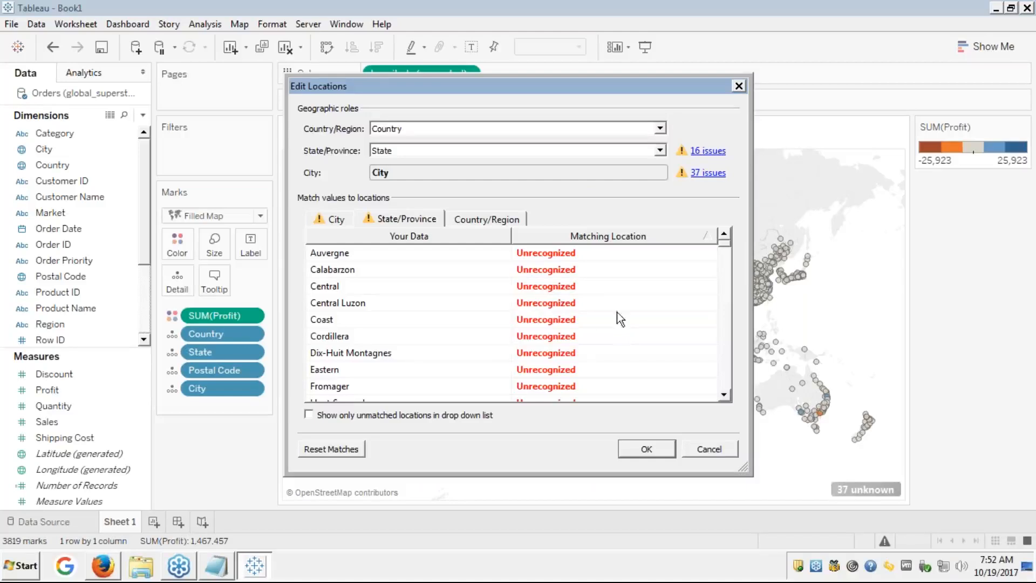
click(540, 286)
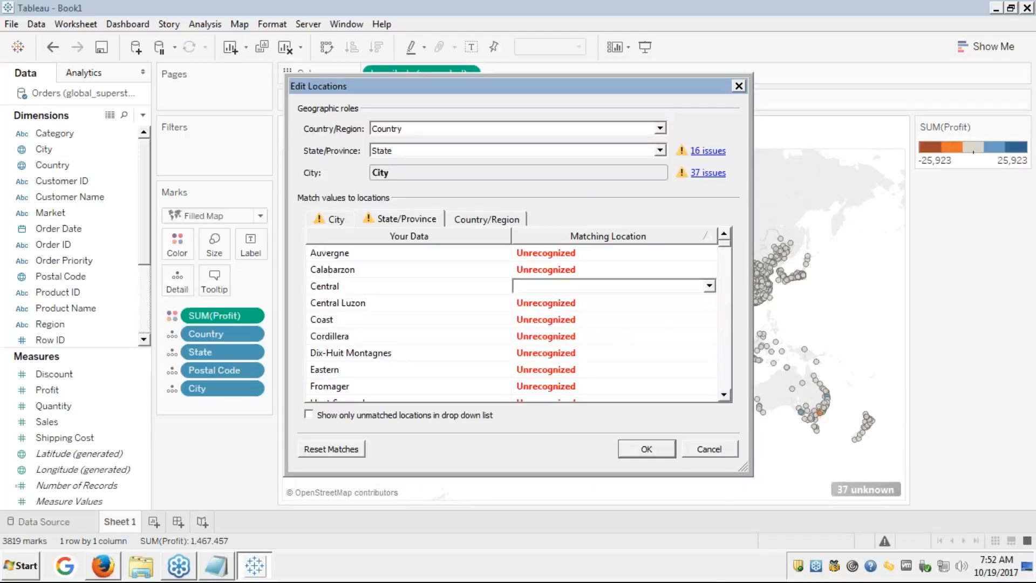
text(cen)
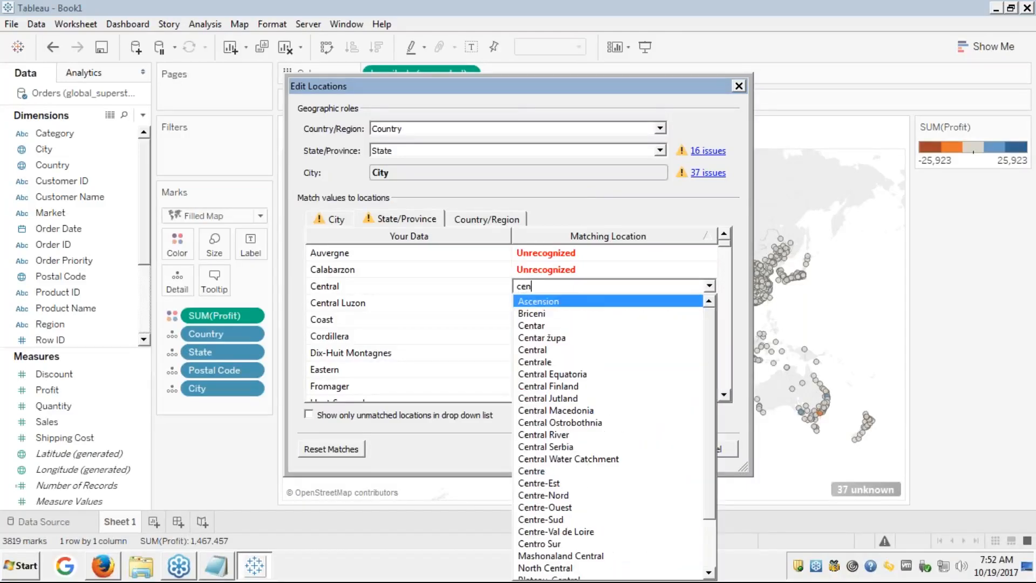
text(tr)
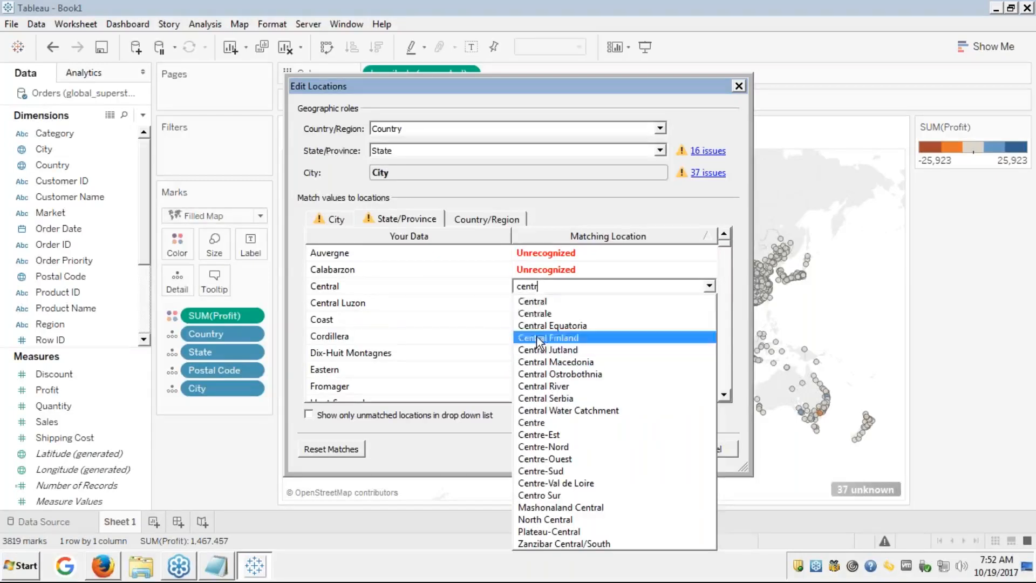
click(536, 302)
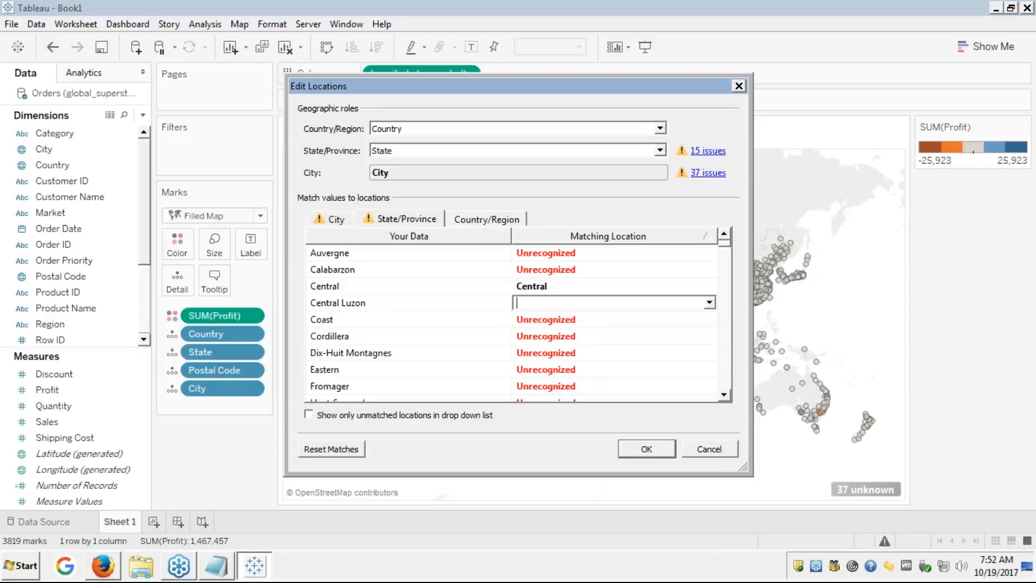
click(594, 324)
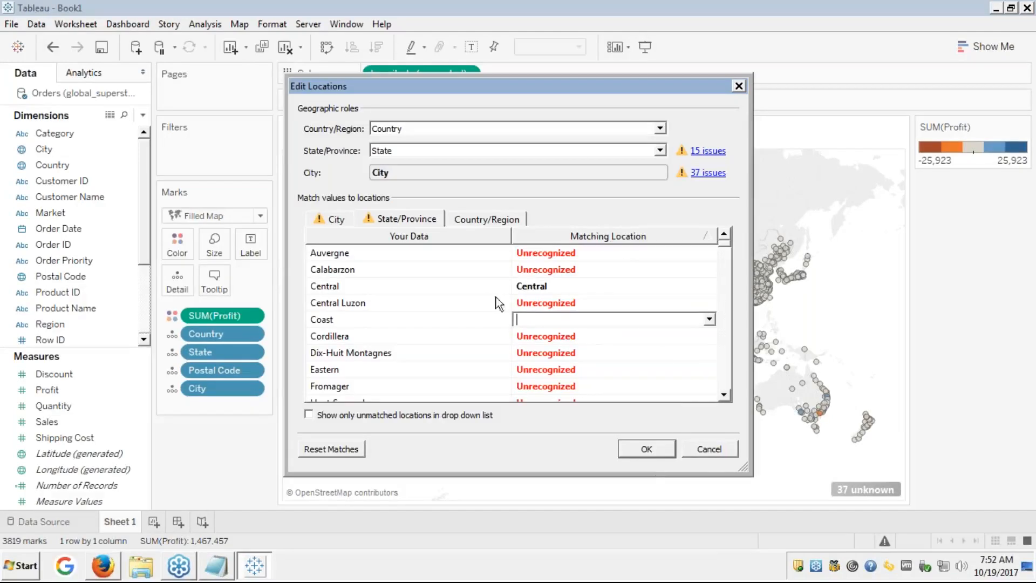
click(708, 453)
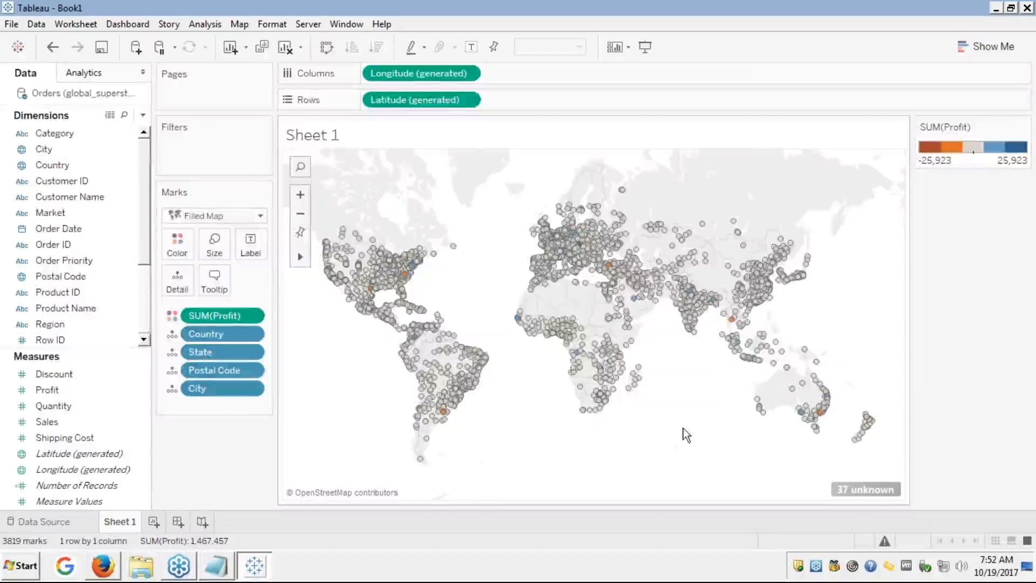
- Filter out the data with unknown City locations and dismiss the filled map message
mouse_move(802, 416)
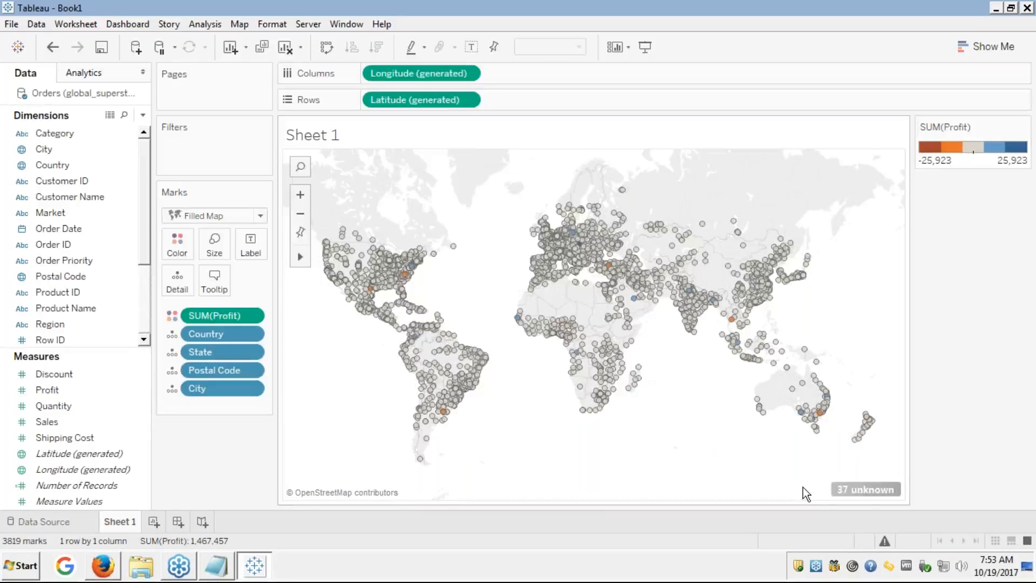
click(851, 486)
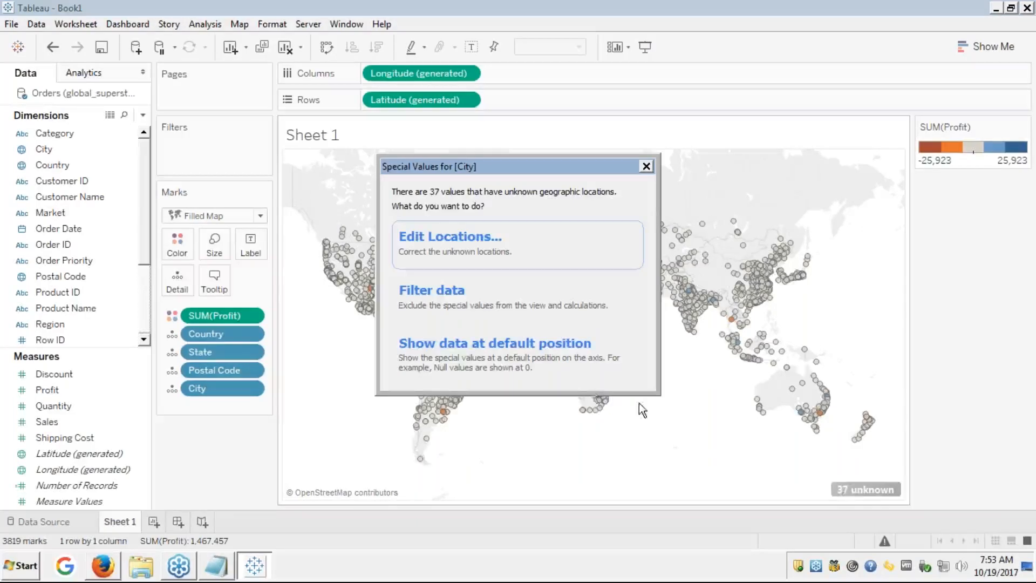
click(419, 303)
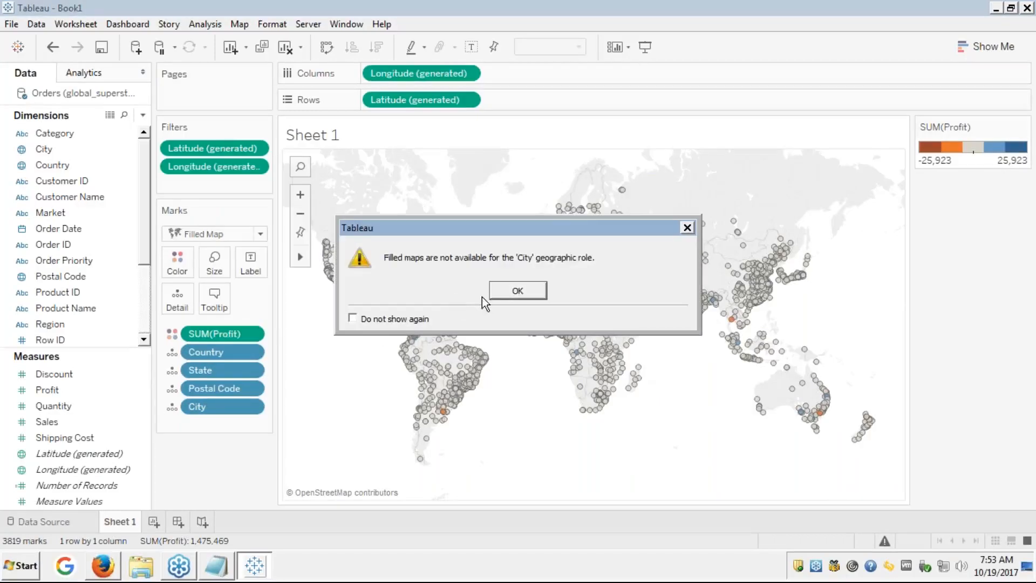
click(506, 299)
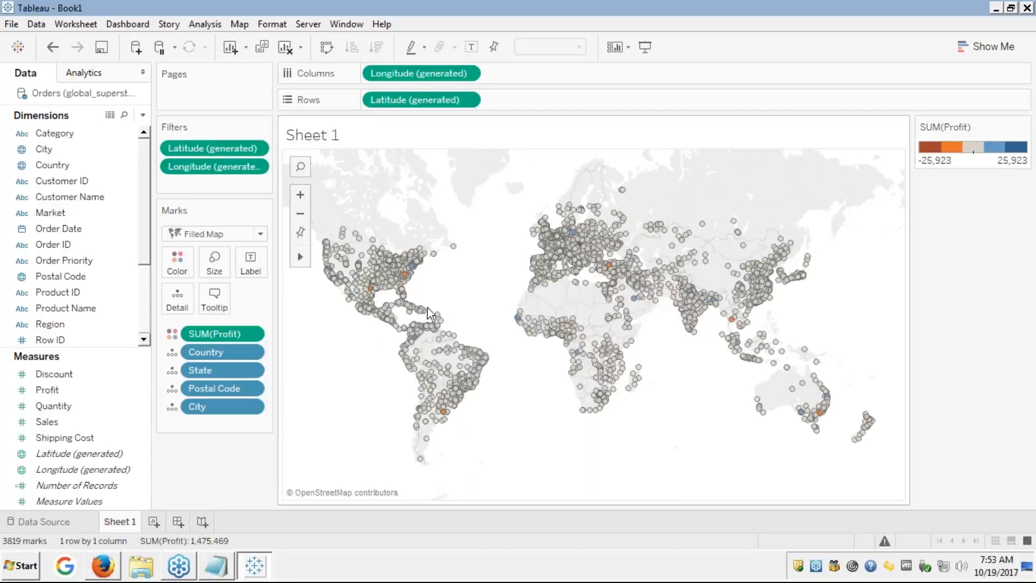
mouse_move(406, 284)
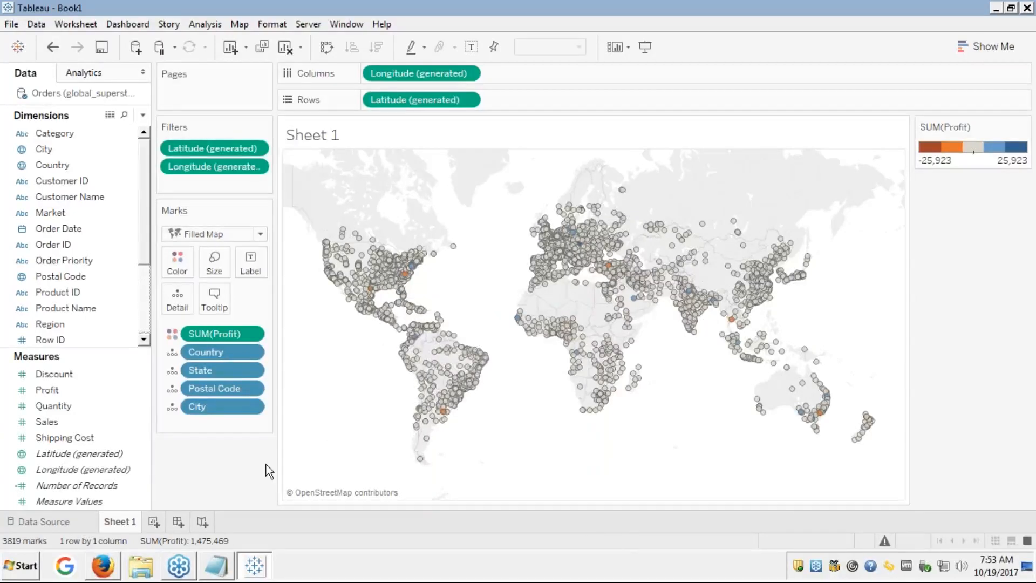
double_click(203, 370)
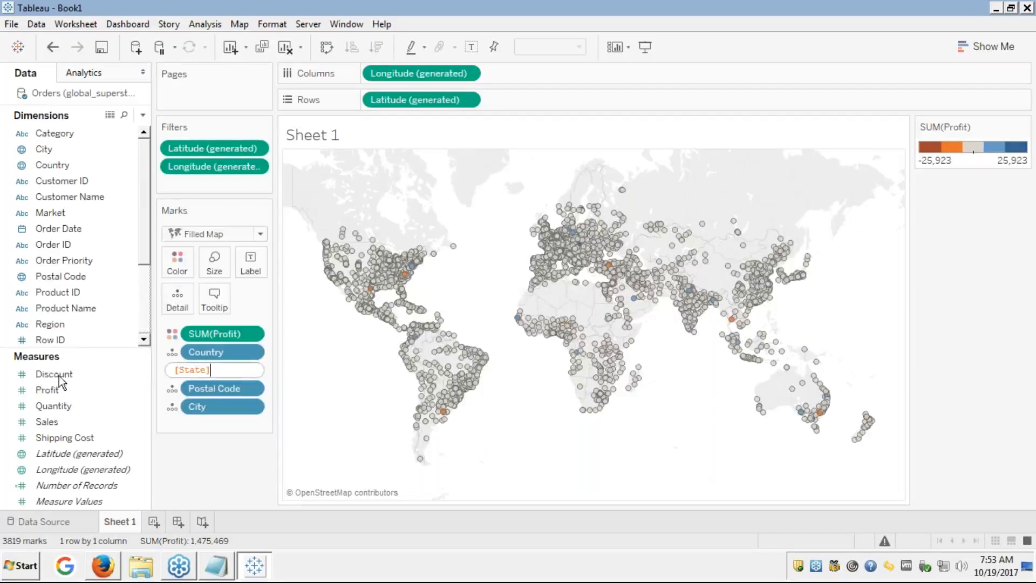
click(304, 408)
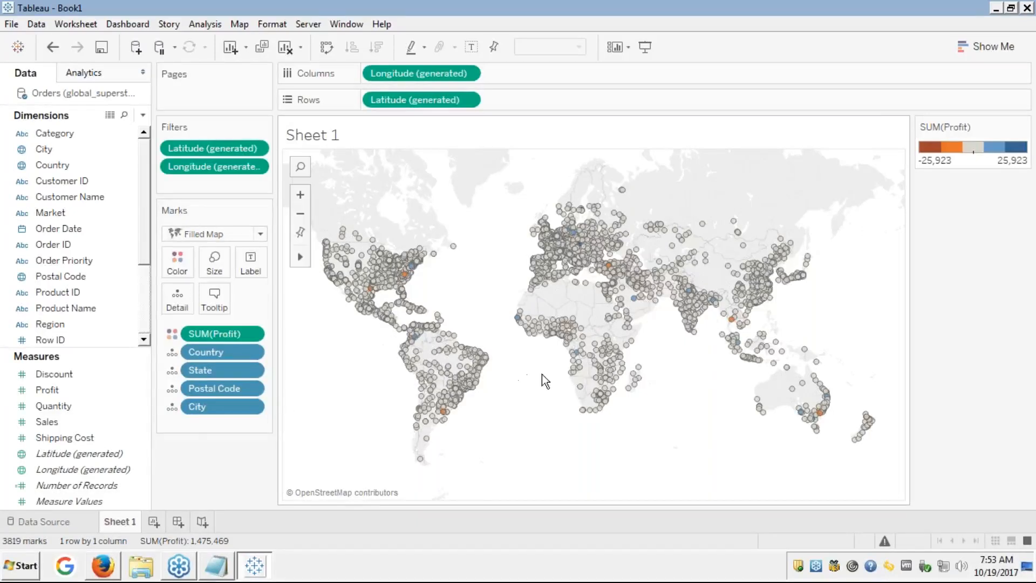
- Change the map's mark type to Shape and use the asterisk as the shape
mouse_move(480, 369)
mouse_move(413, 343)
mouse_move(383, 267)
click(261, 234)
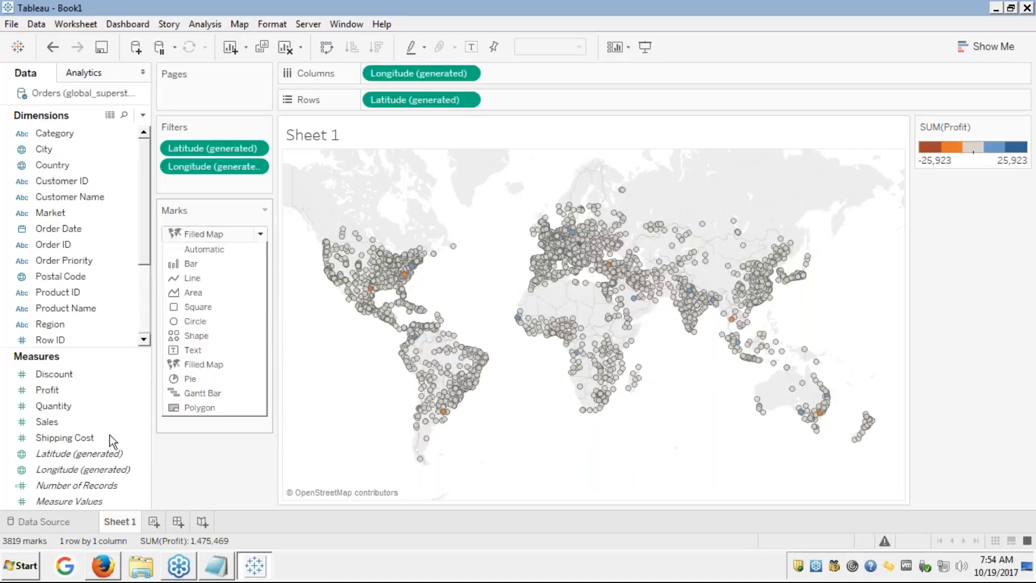
click(194, 337)
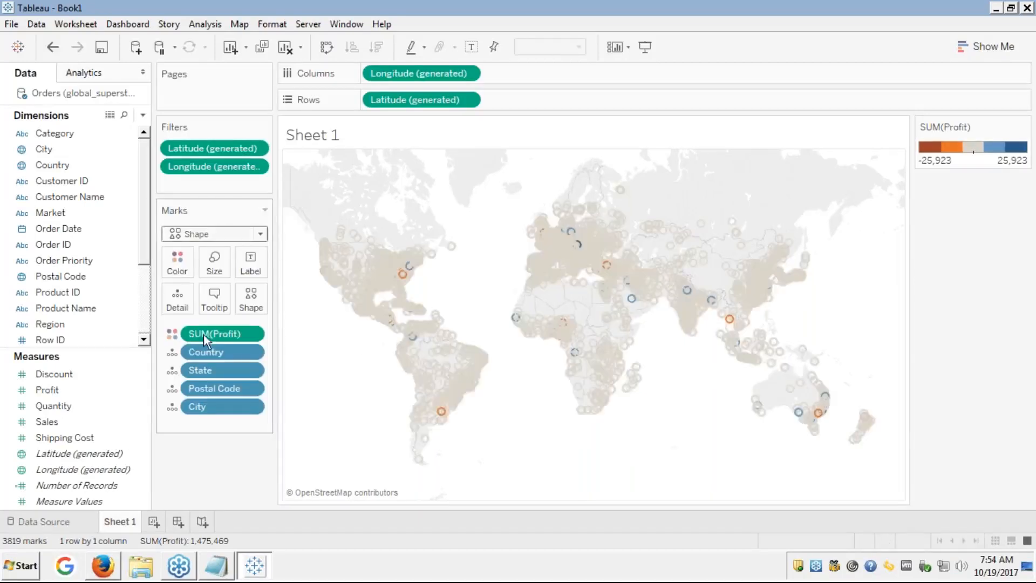
click(254, 305)
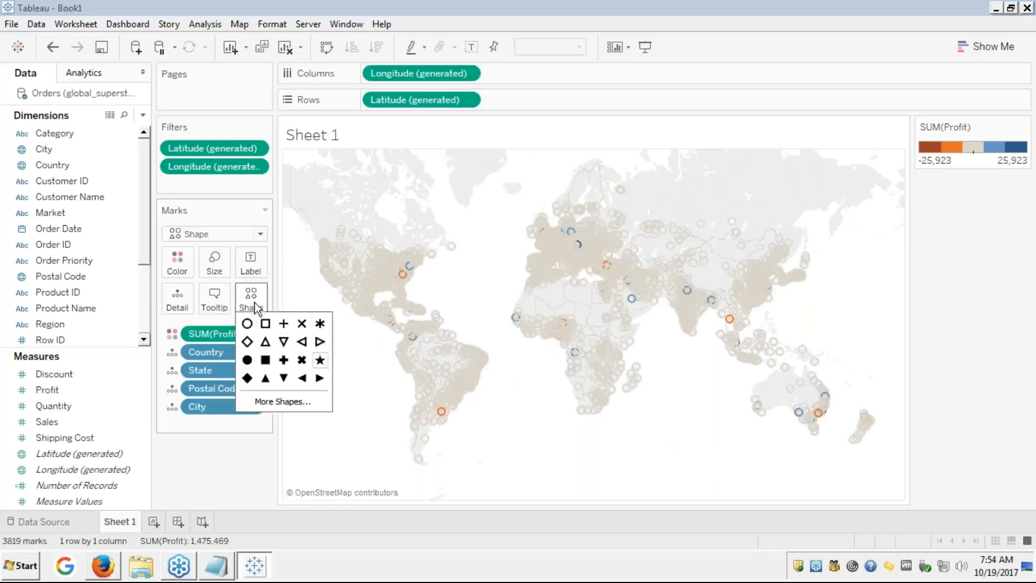
click(320, 324)
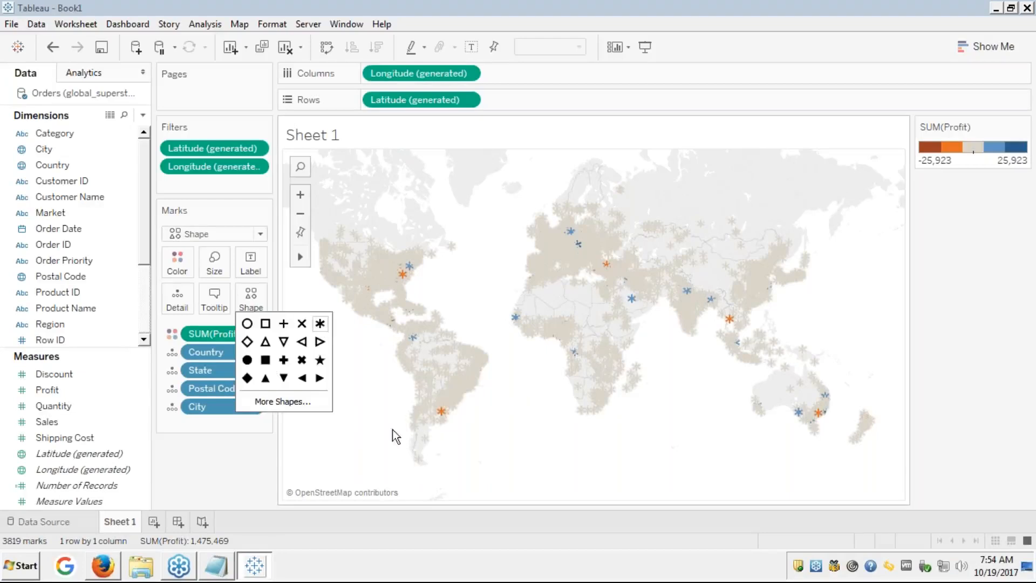
click(361, 434)
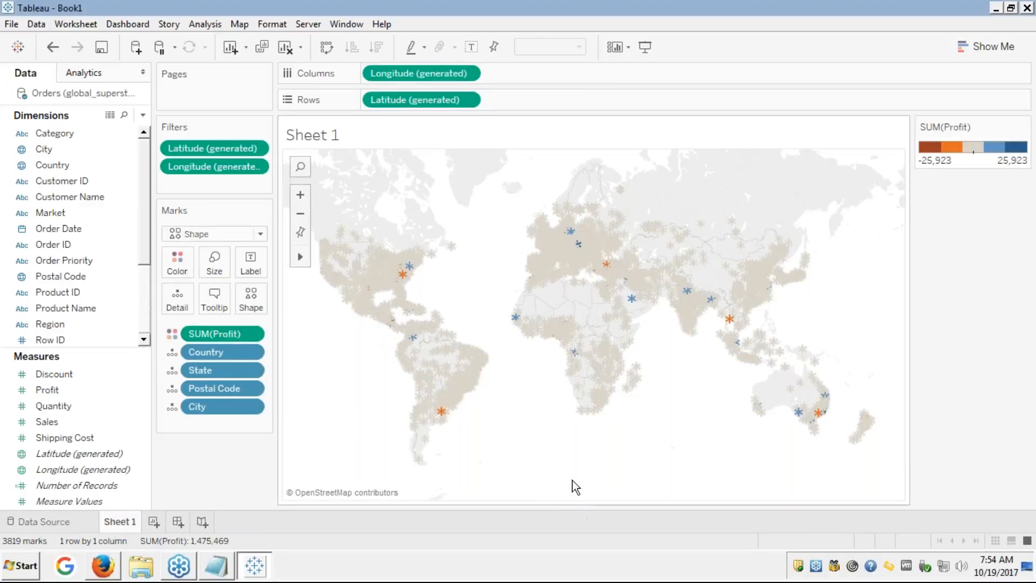
- Zoom in on South America and Africa and select the marks across western, central and eastern Africa
double_click(525, 398)
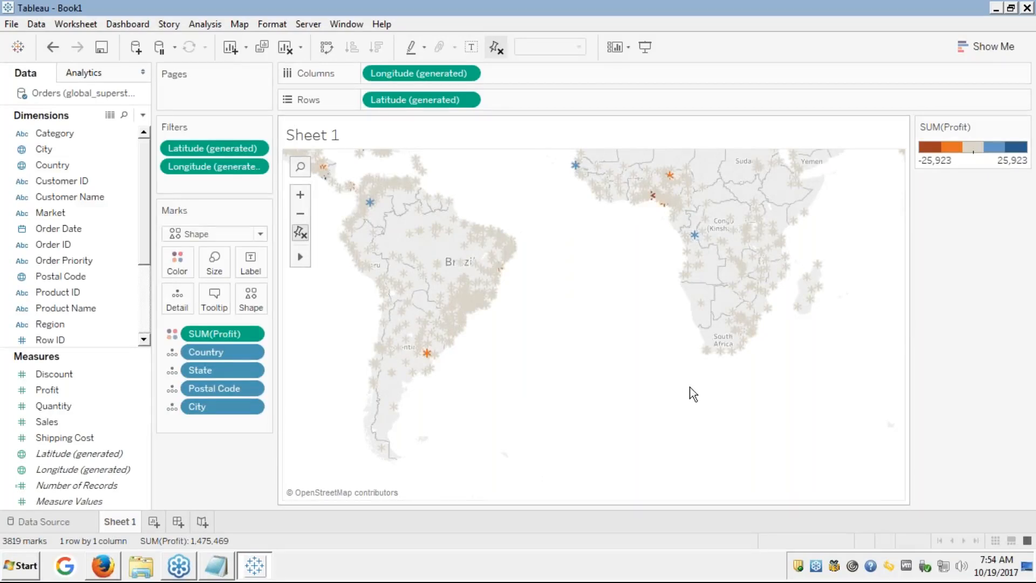
drag(687, 388, 569, 482)
drag(587, 274, 902, 152)
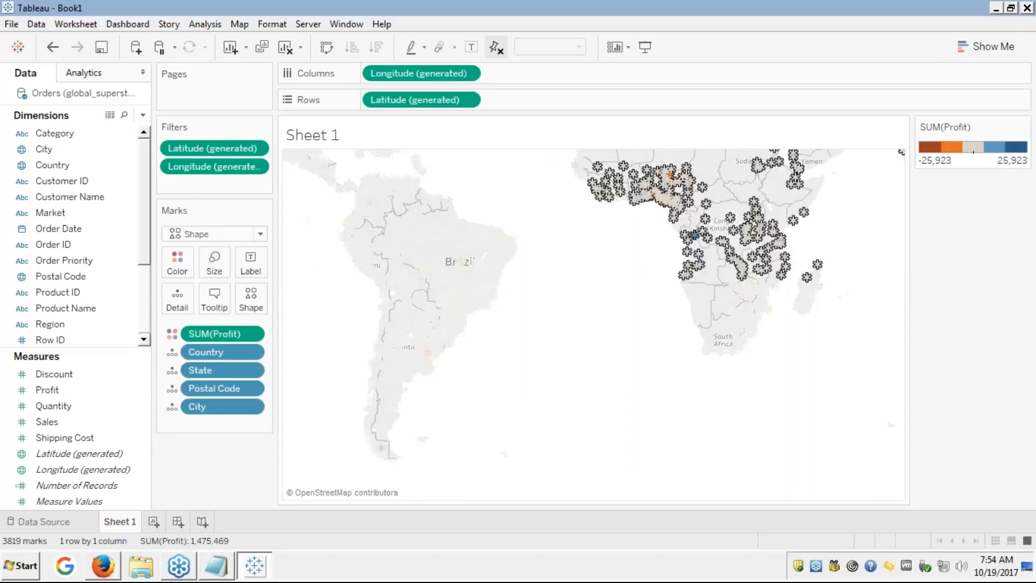
mouse_move(819, 286)
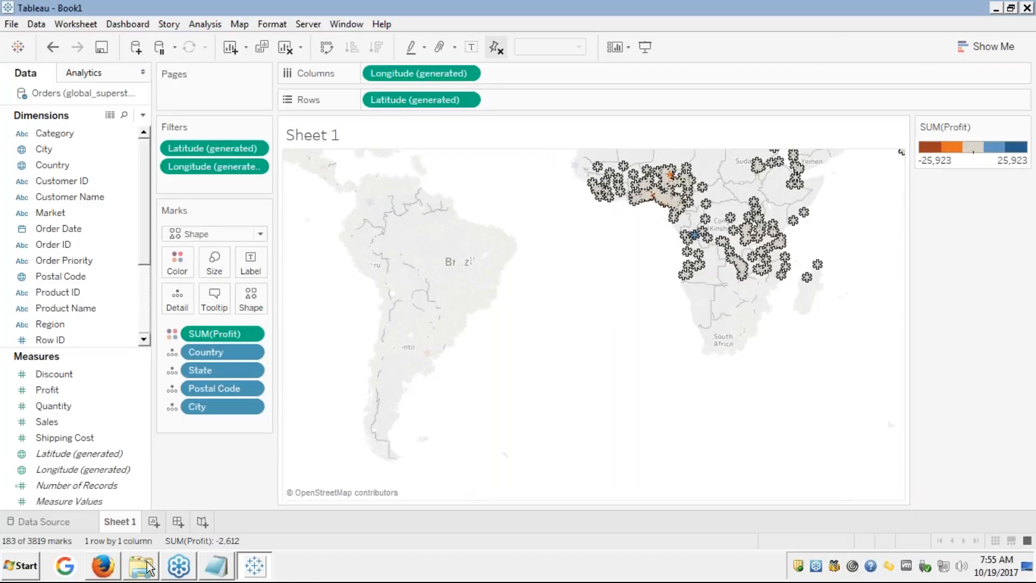
- Switch to Firefox and read the Module 6 presentation slides 16 and 17 on ambiguous geographic data in full screen
click(103, 568)
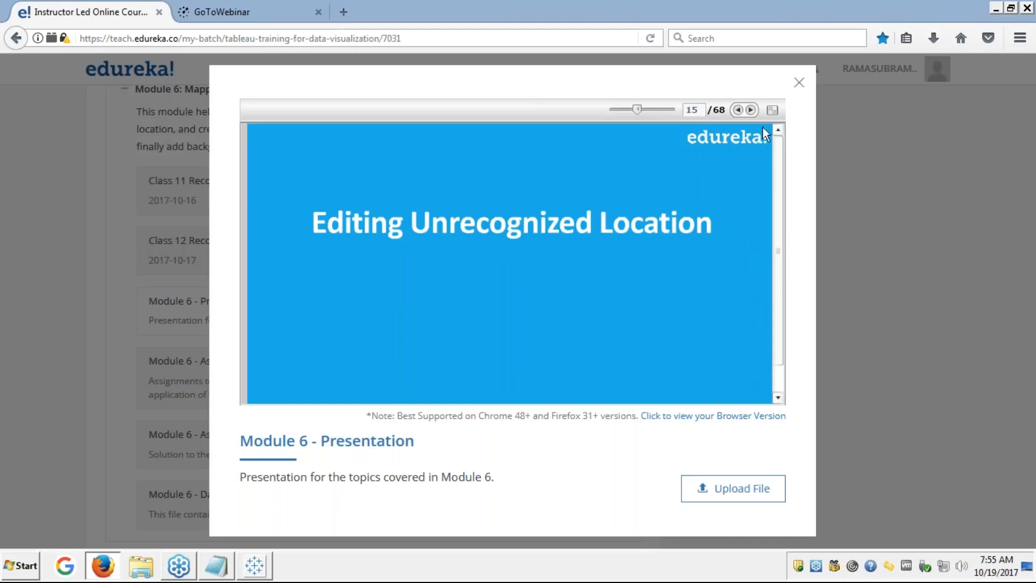
click(773, 111)
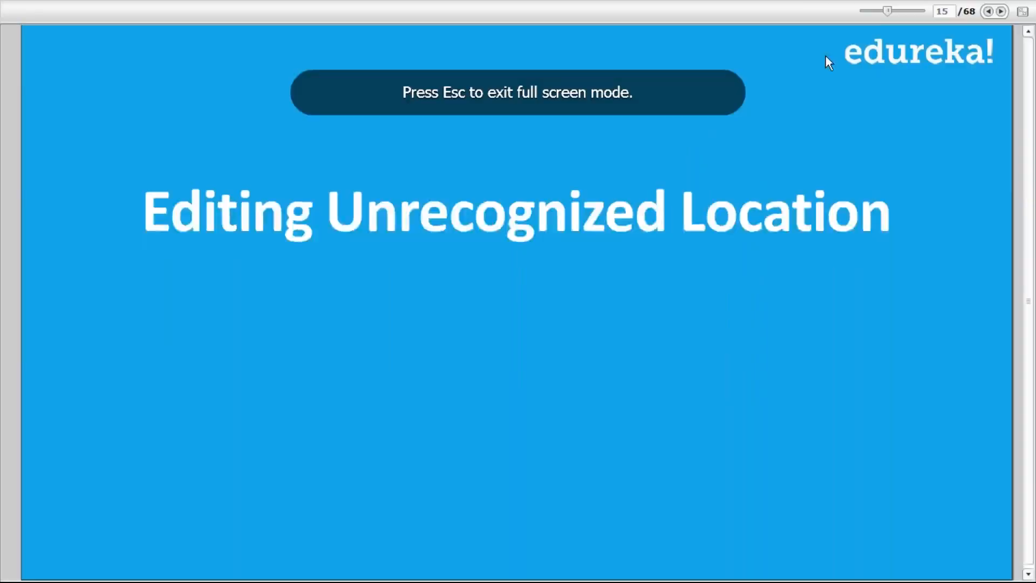
click(1001, 11)
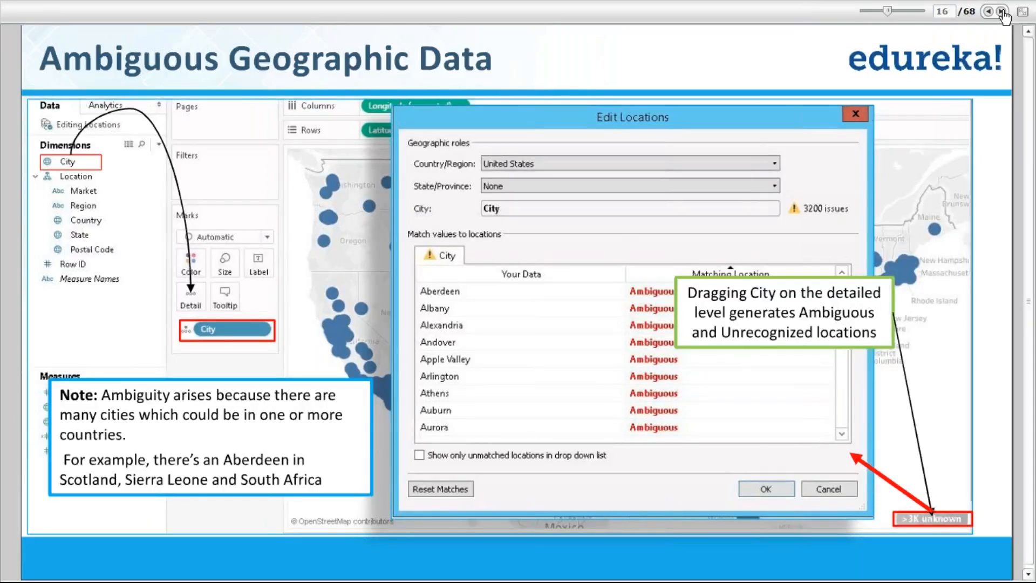
click(1003, 13)
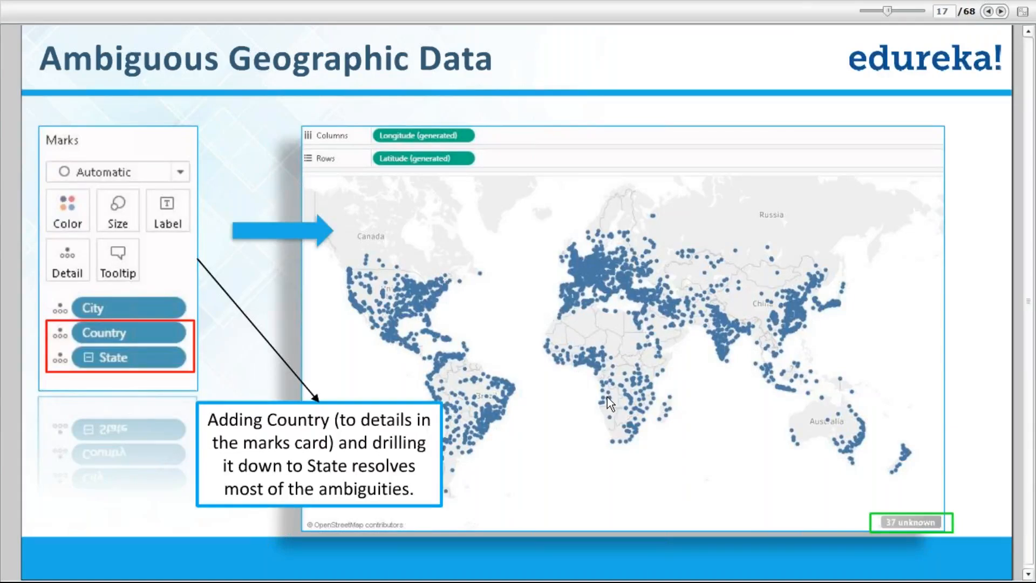
key(Escape)
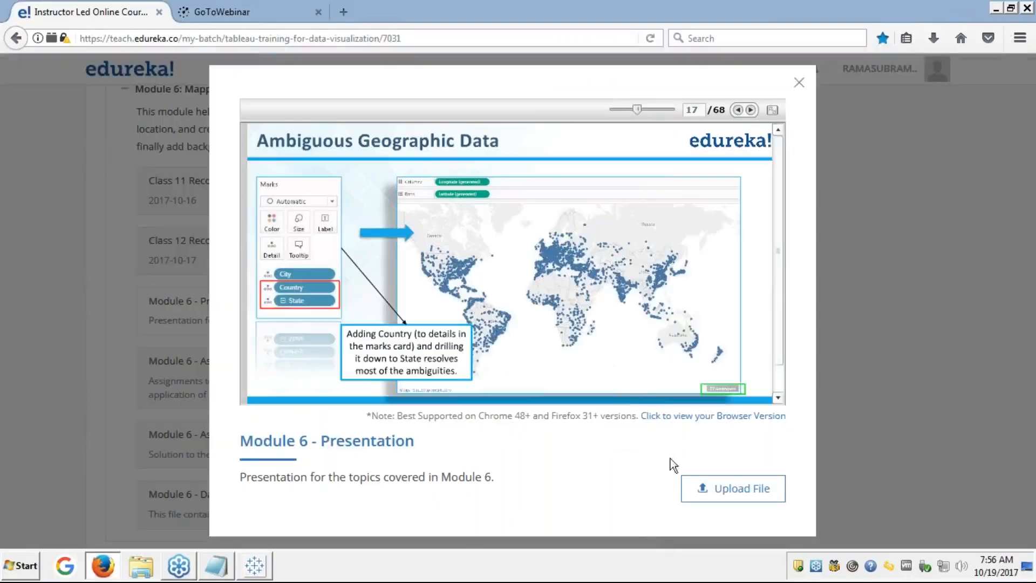
- Switch back to Tableau and remove Postal Code from the map's marks, keeping Country, State and City
click(258, 574)
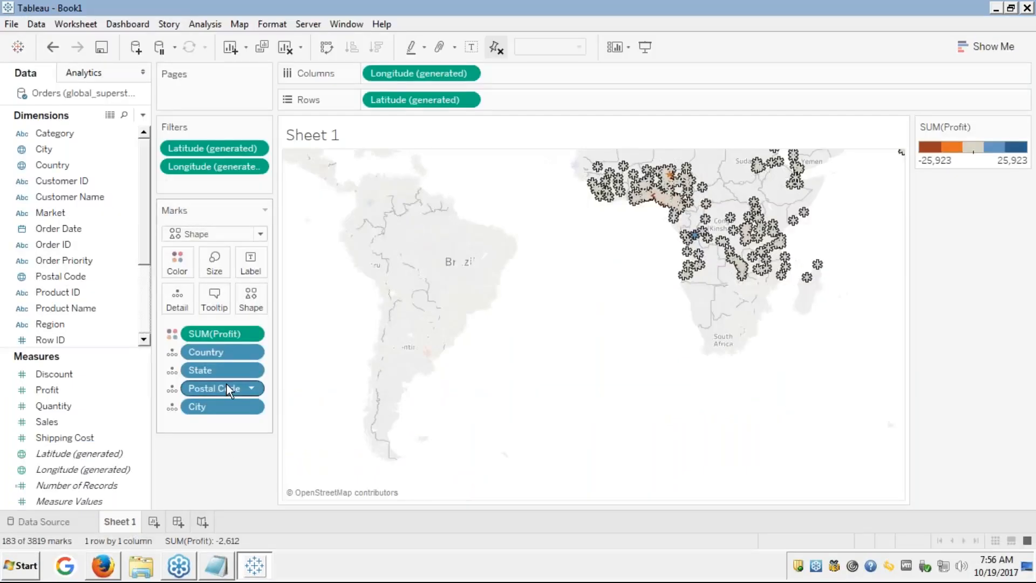
drag(226, 388, 65, 391)
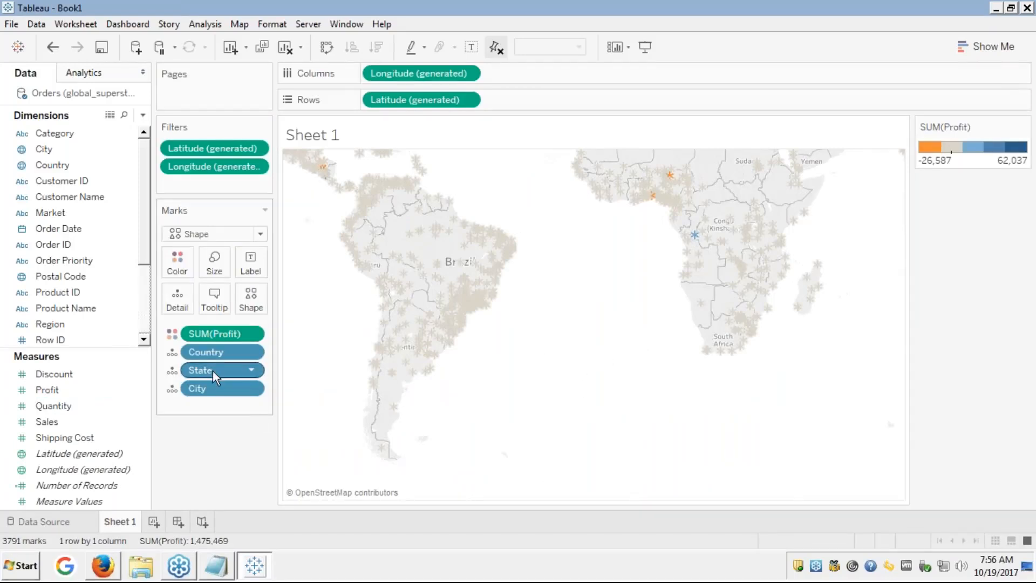
- Remove Country and State from the map's marks, keeping only City as the geographic detail
drag(222, 353, 48, 325)
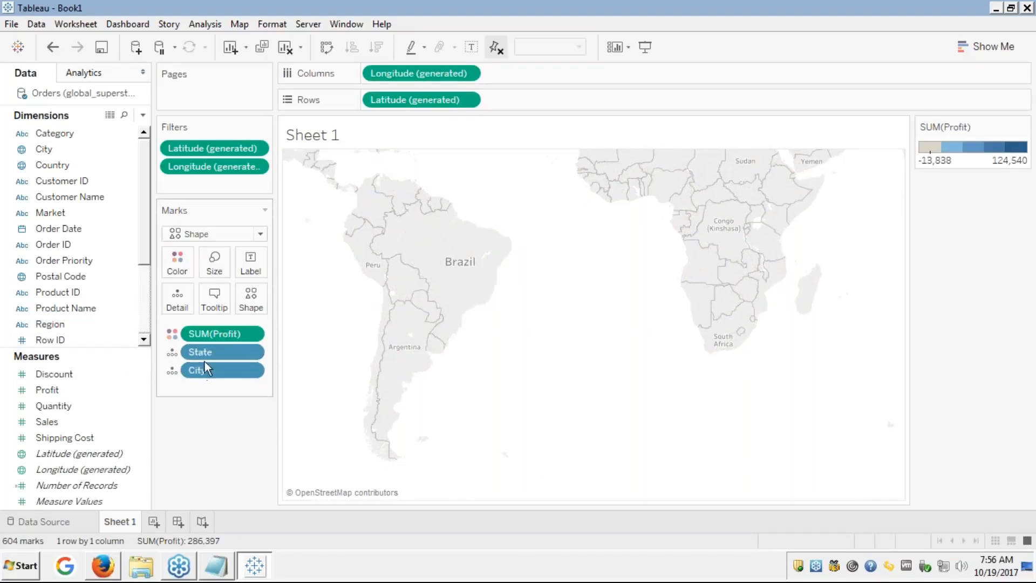
drag(203, 351, 137, 363)
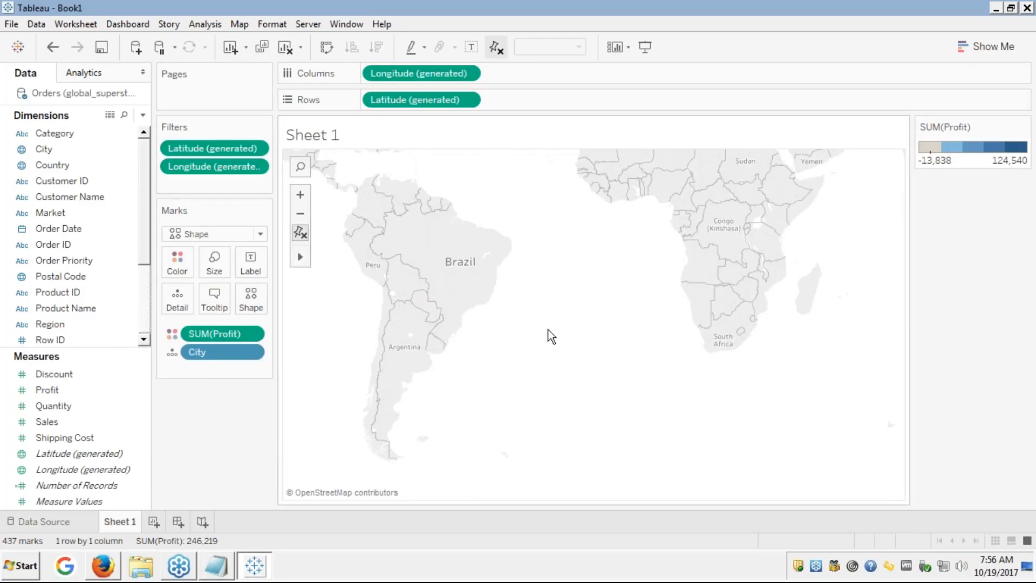
scroll(736, 407, up, 2)
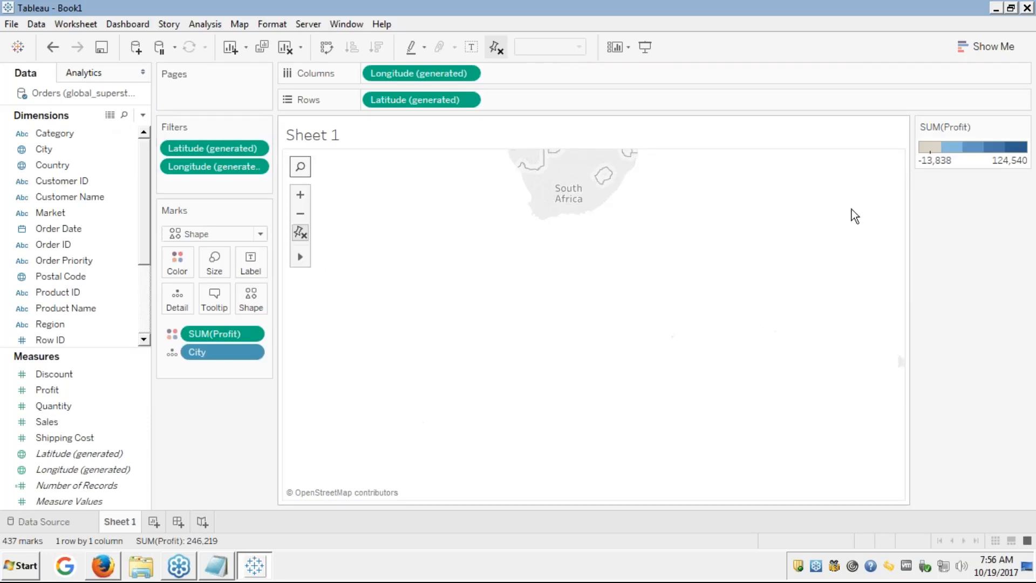
drag(752, 248, 750, 421)
mouse_move(300, 257)
scroll(432, 219, up, 3)
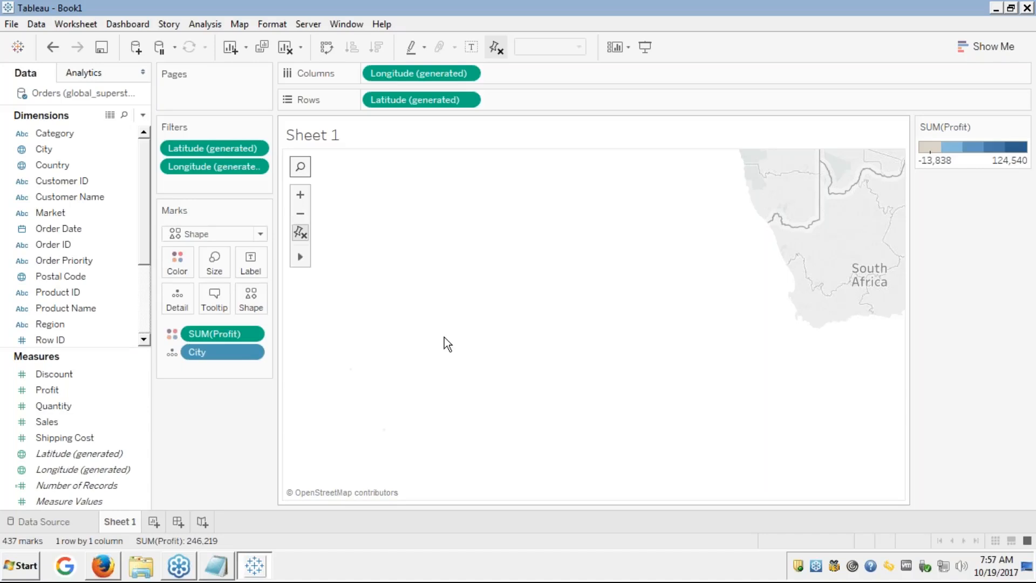
- Switch to Firefox and view slide 18, Editing Locations, of the Module 6 presentation in full screen
click(103, 567)
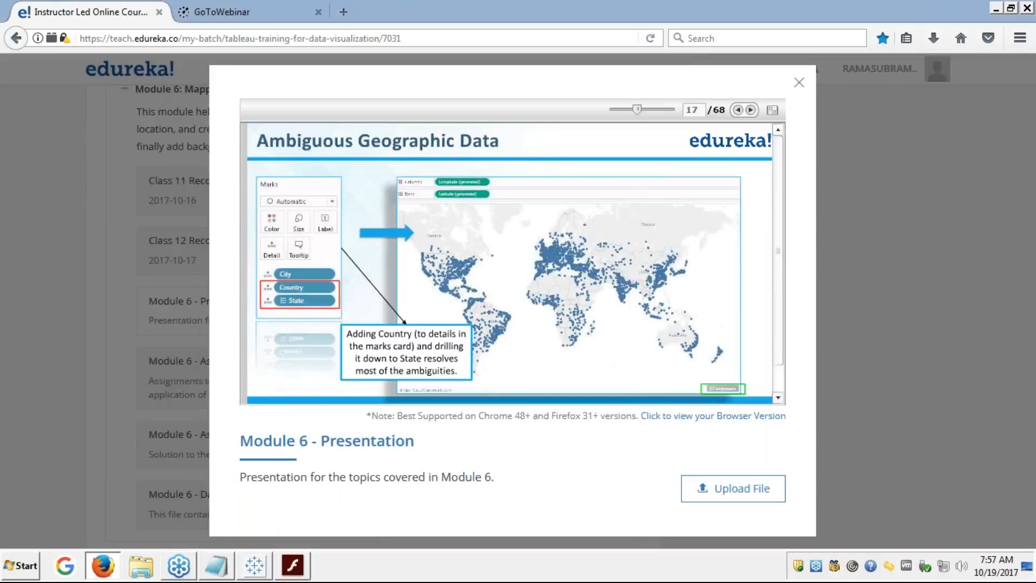
click(774, 111)
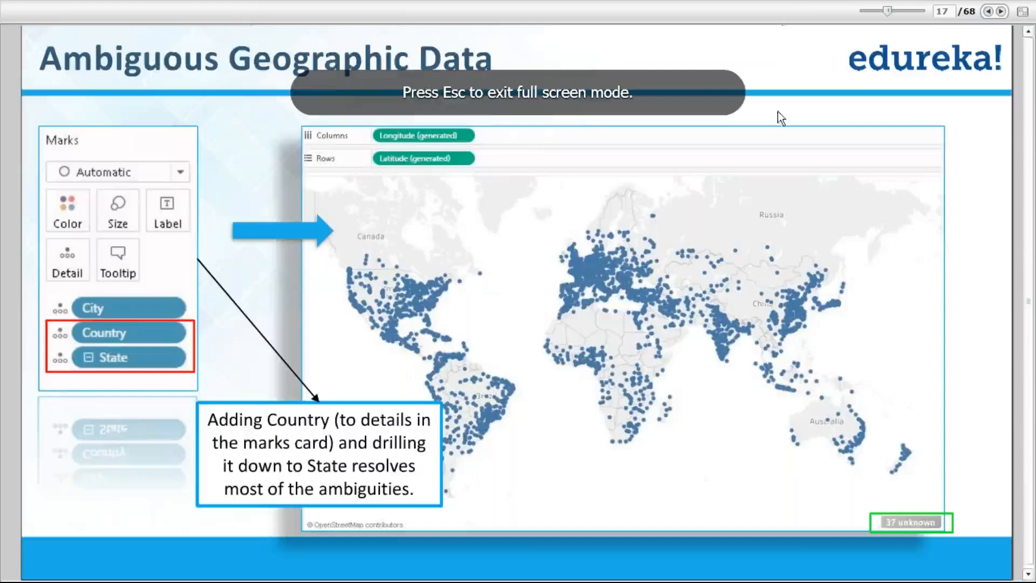
click(1000, 12)
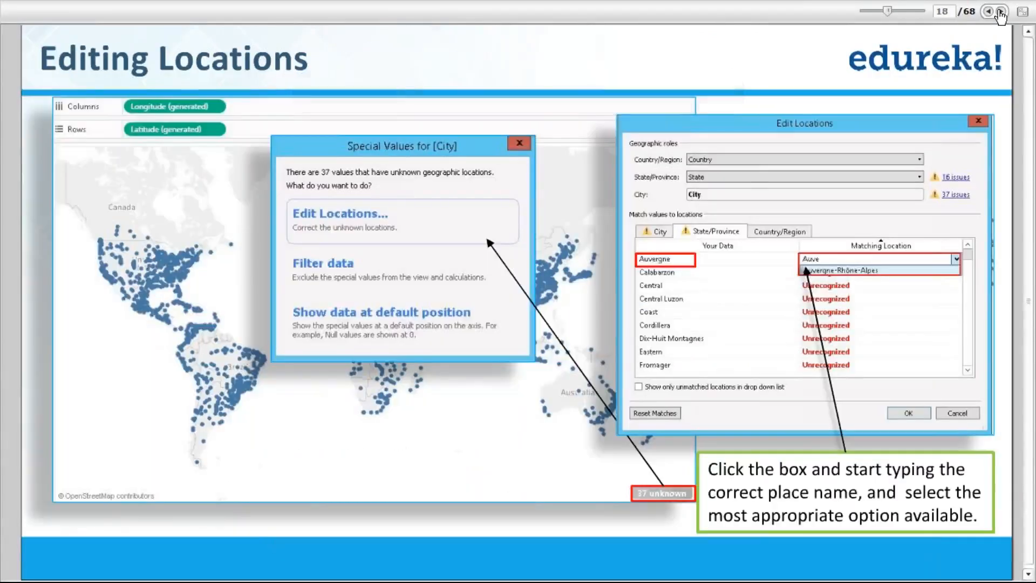
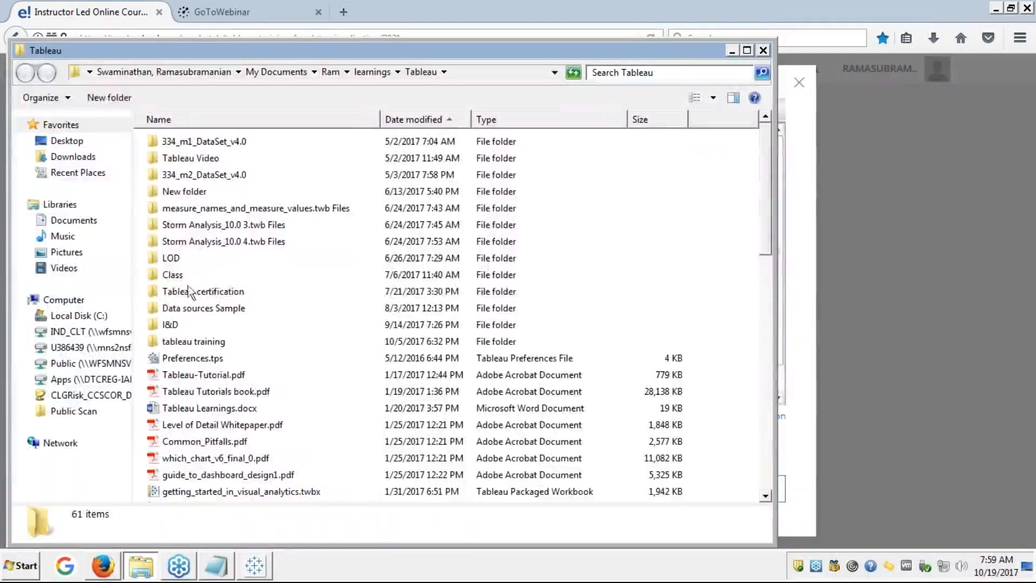
- Look through the Tableau folder for a mapping file whose name starts with M
click(164, 294)
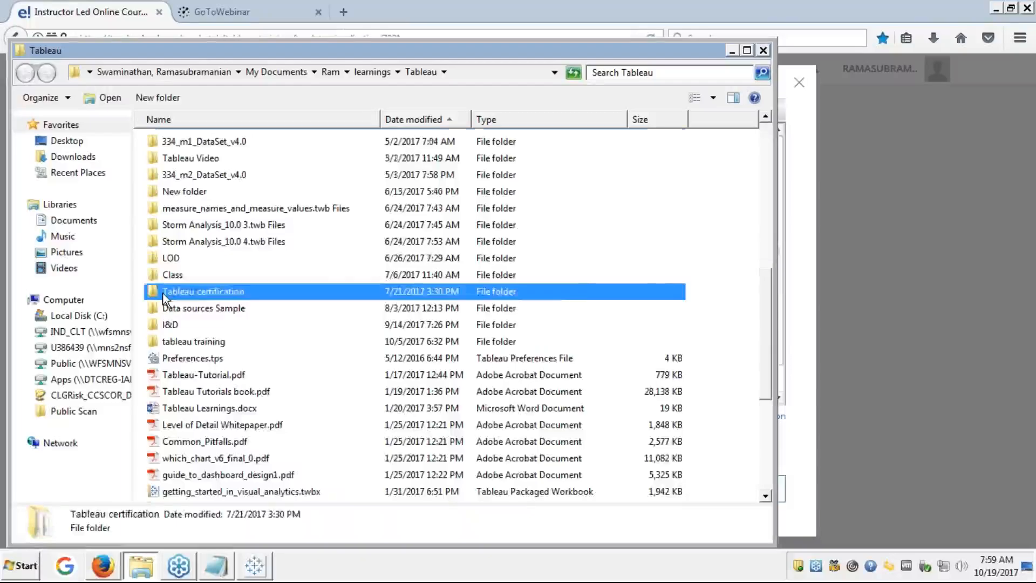
text(mo)
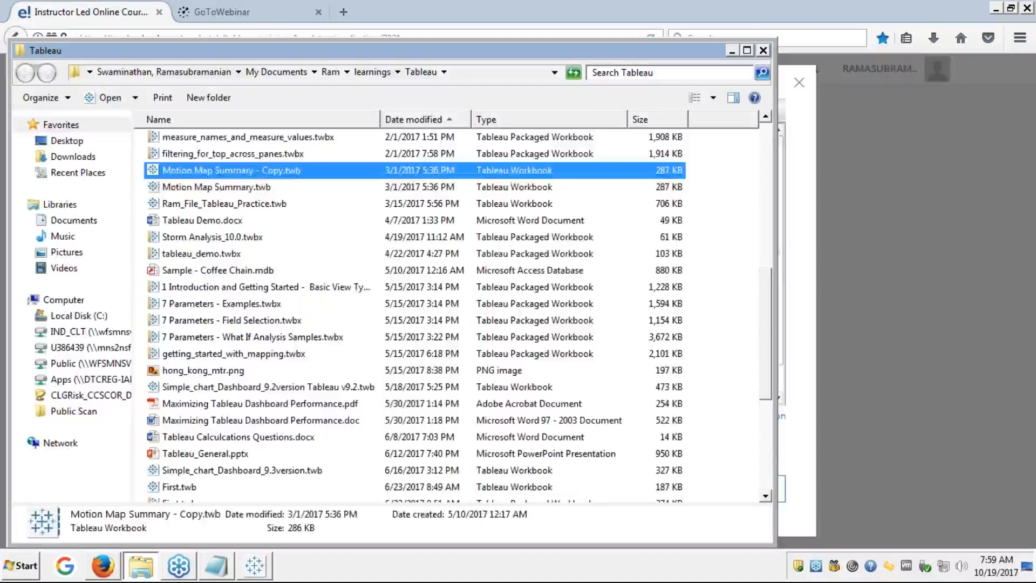
key(m)
key(m)
key(m)
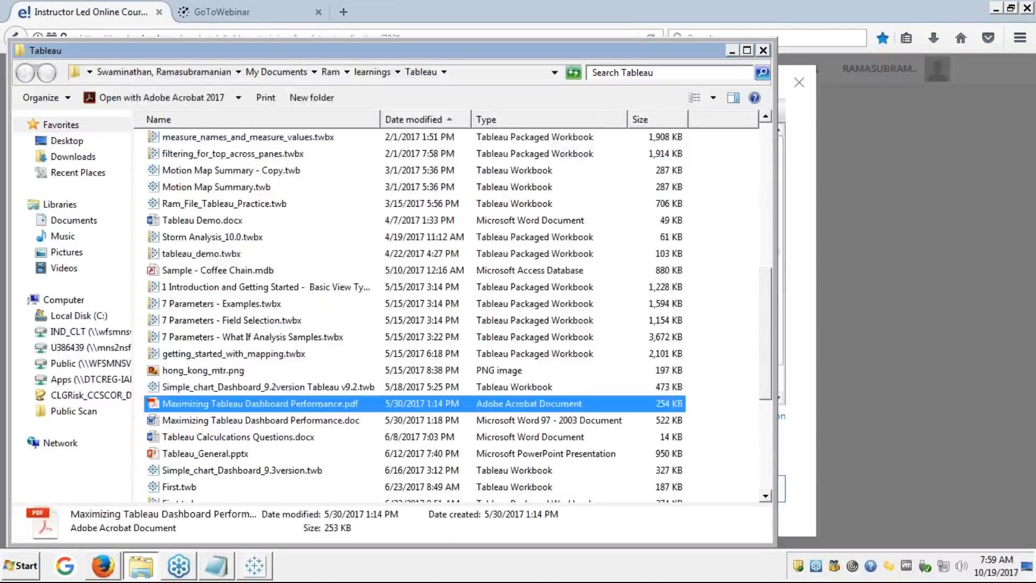
key(m)
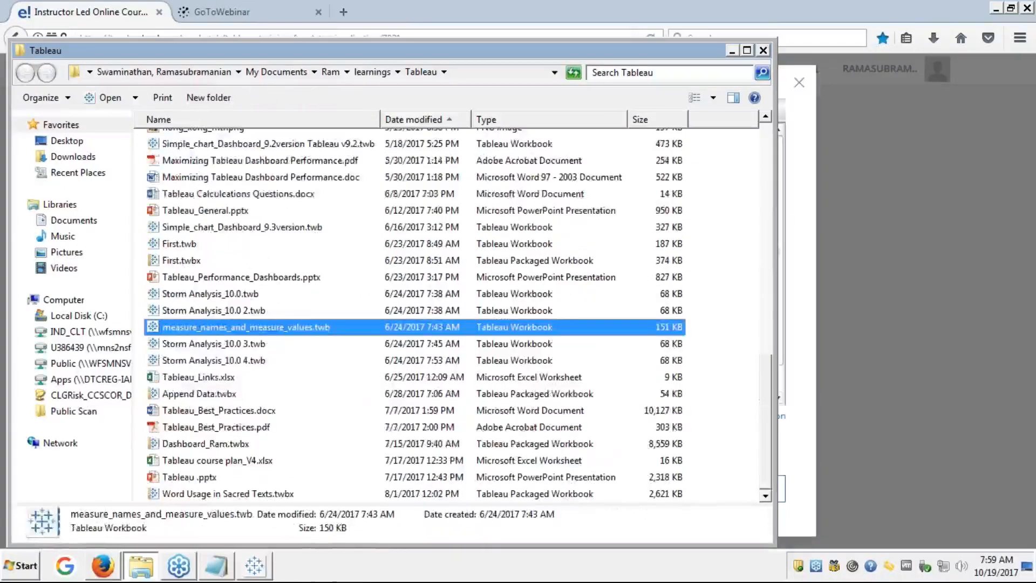
key(m)
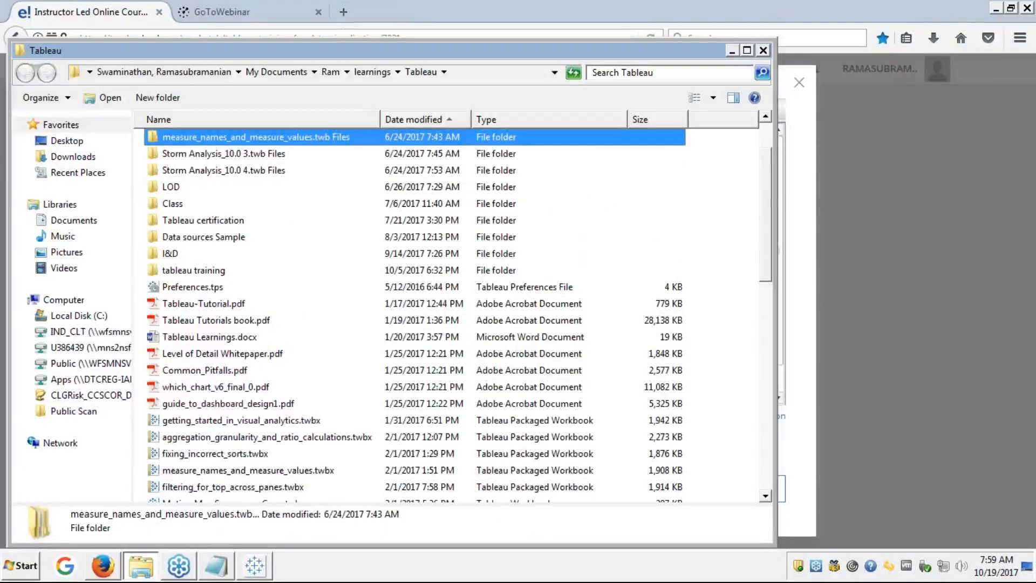
key(m)
key(m)
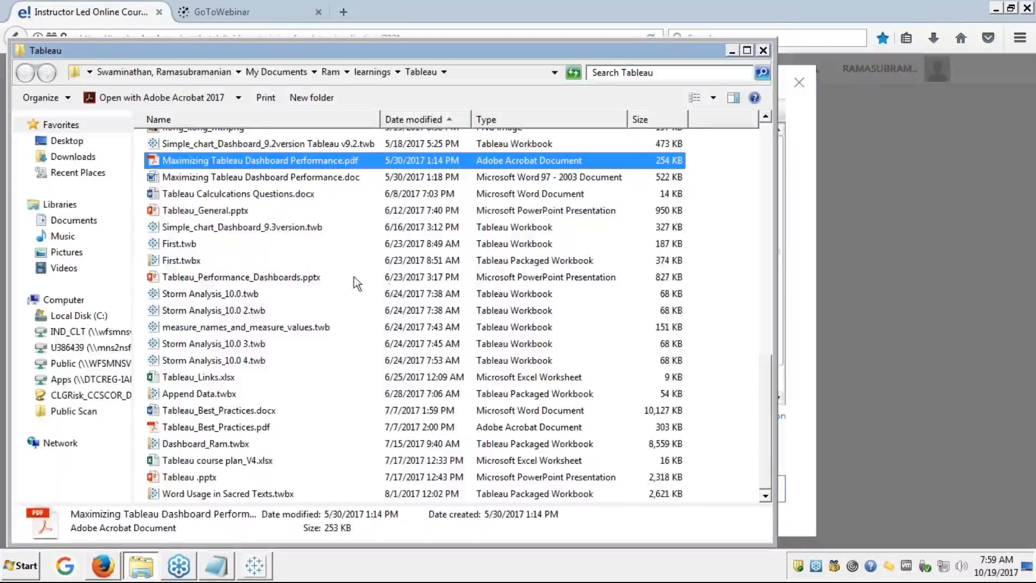
click(766, 135)
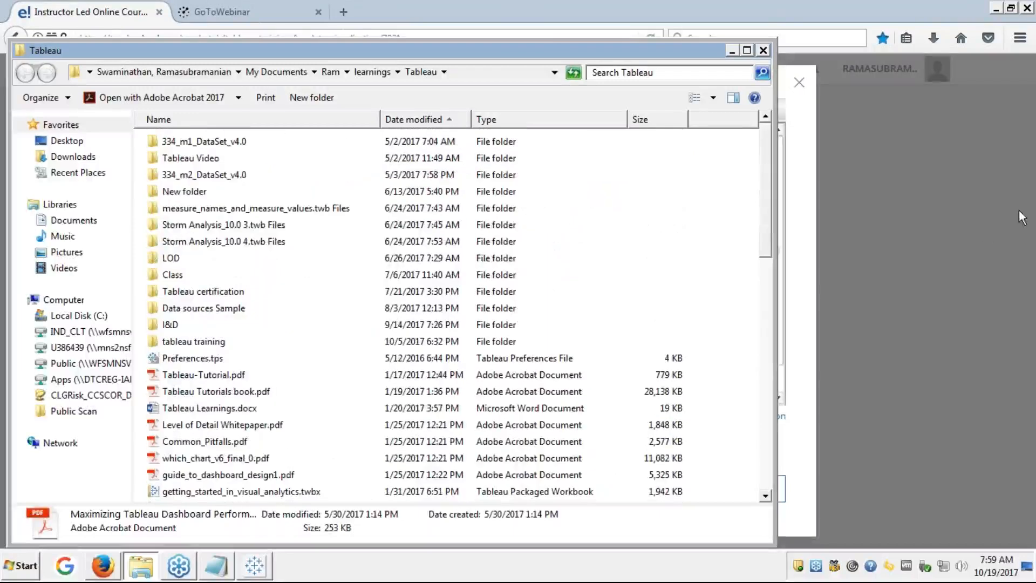
click(1019, 211)
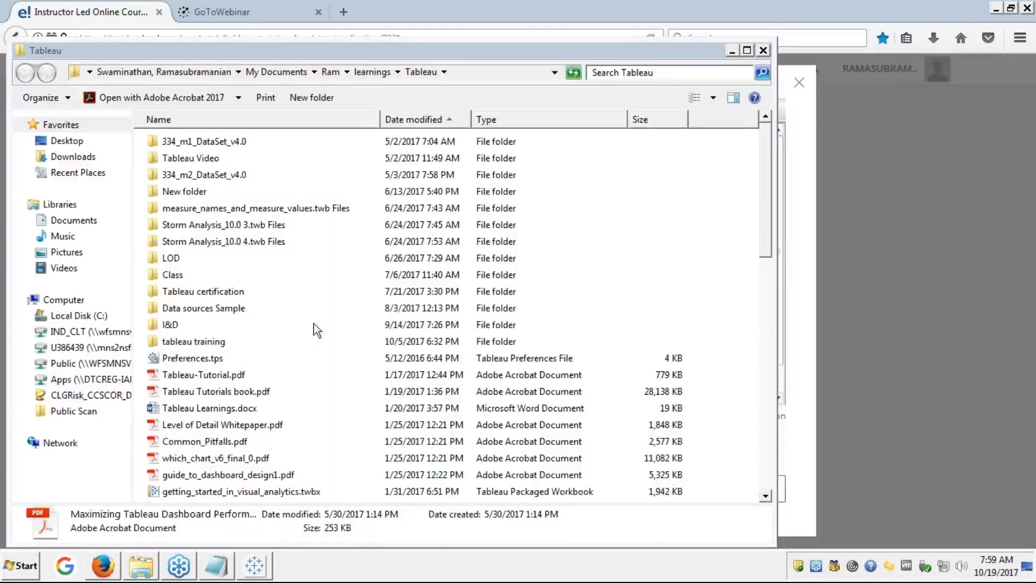
- Check the contents of the Data sources Sample folder and return to the Tableau folder
double_click(176, 311)
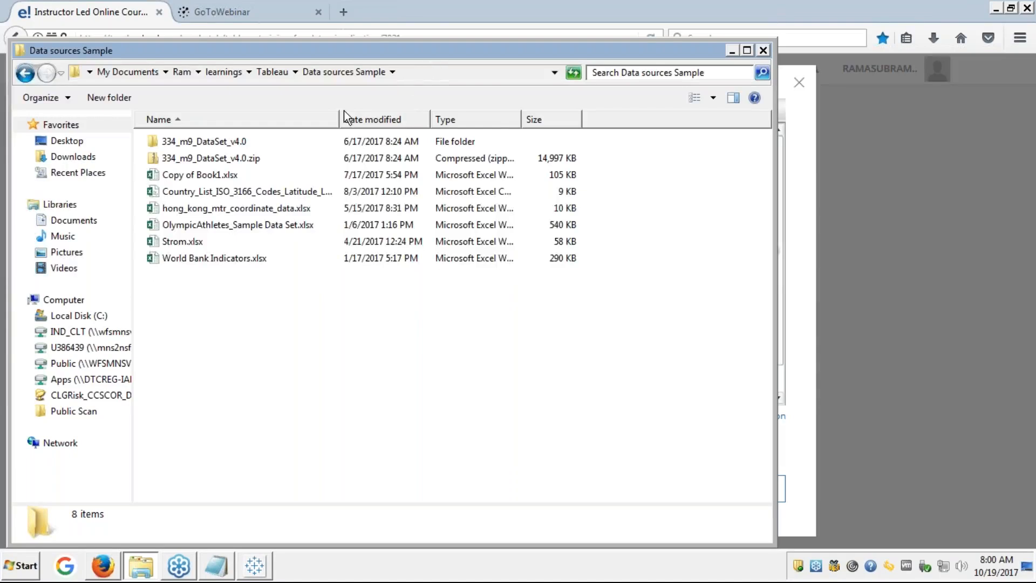
click(338, 123)
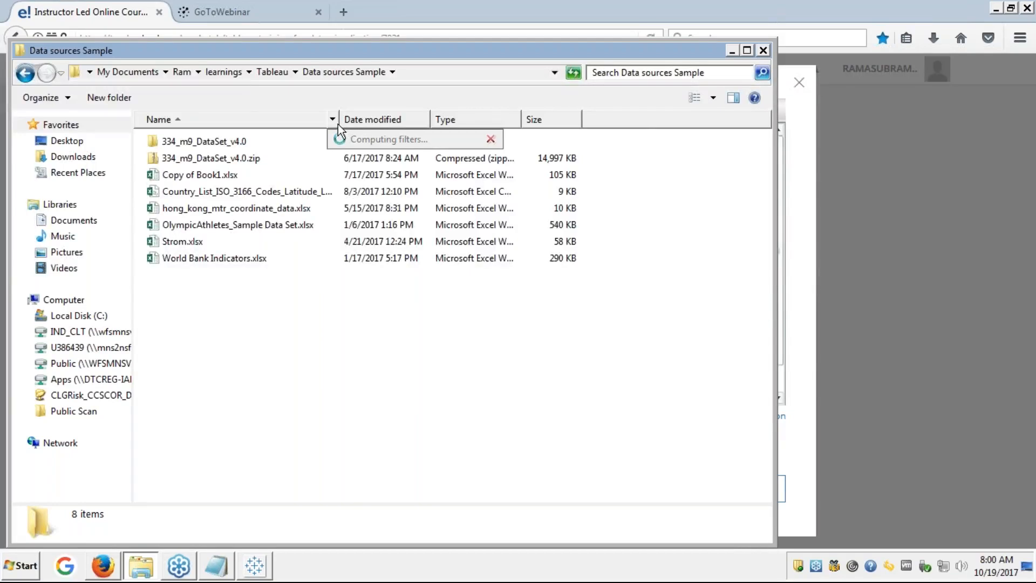
click(265, 72)
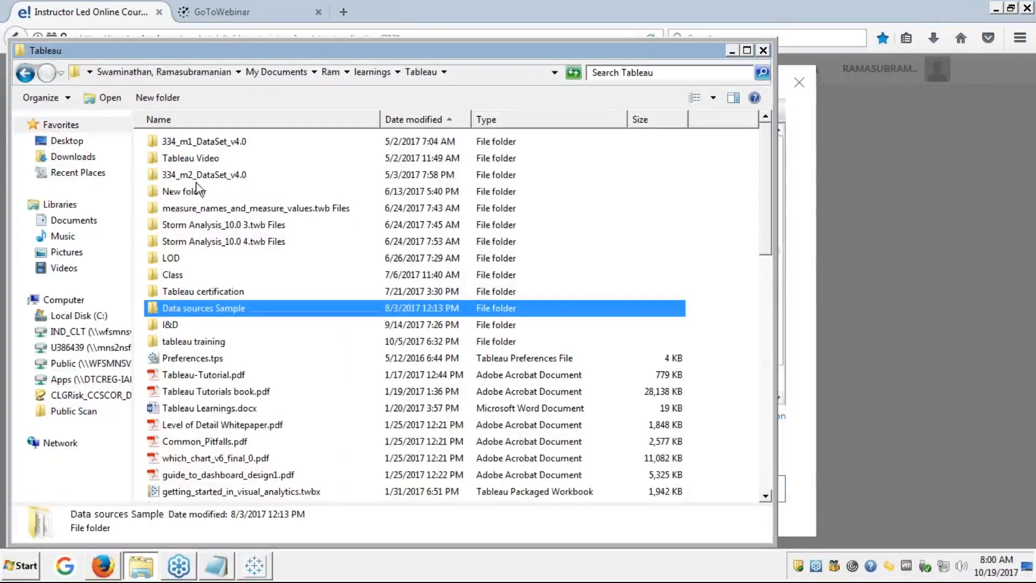
- Open the tableau training folder and look through its items whose names start with M
double_click(163, 342)
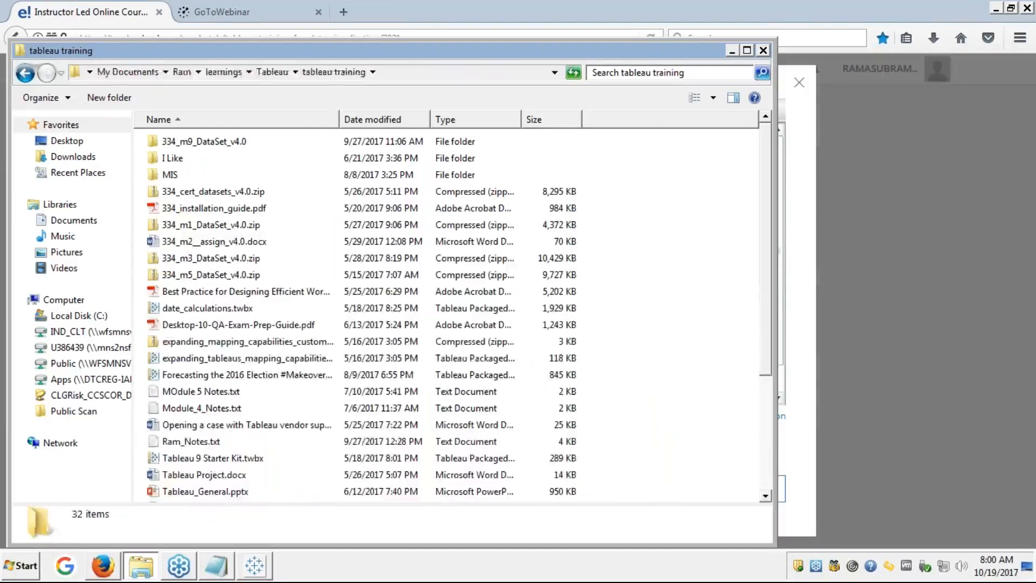
click(185, 192)
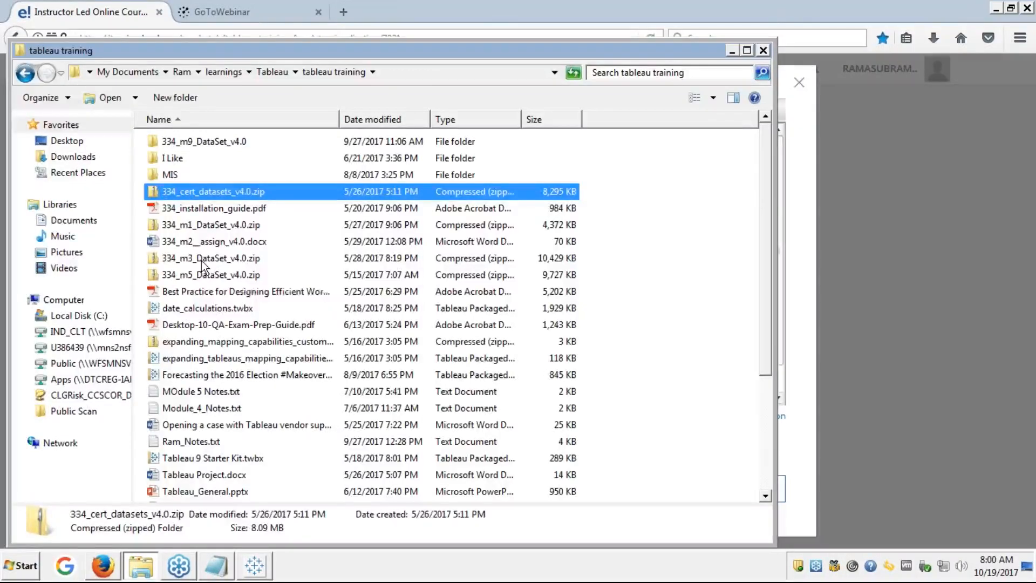
key(m)
key(m)
key(m)
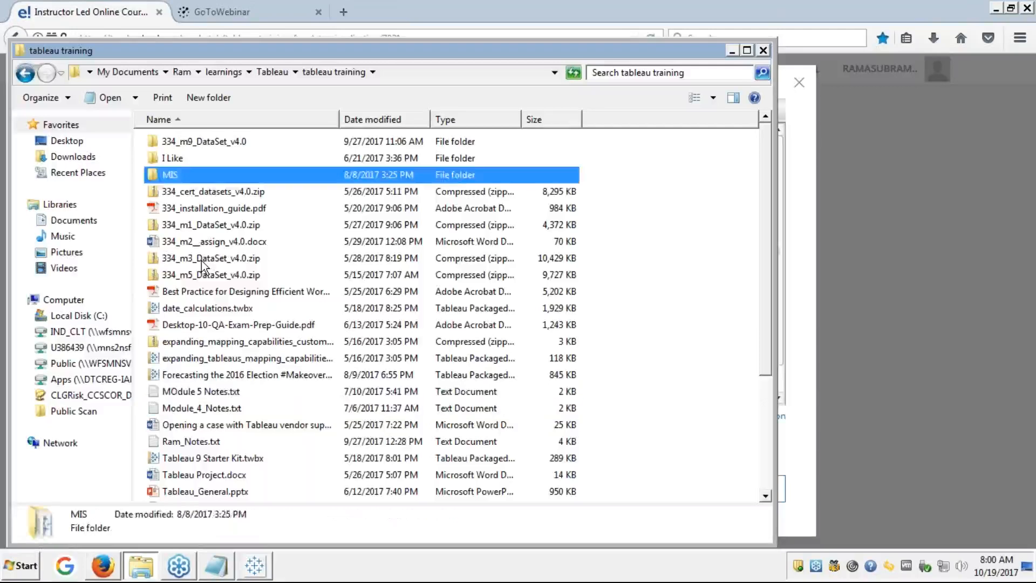
key(m)
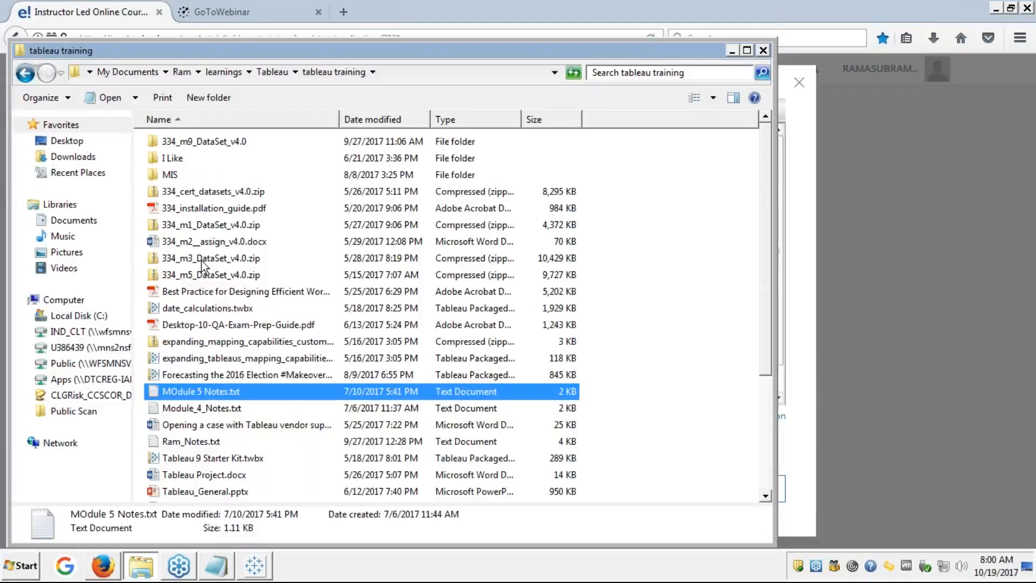
- Check the contents of the I Like and 334_m9_DataSet_v4.0 folders, returning to the tableau training folder each time
double_click(164, 159)
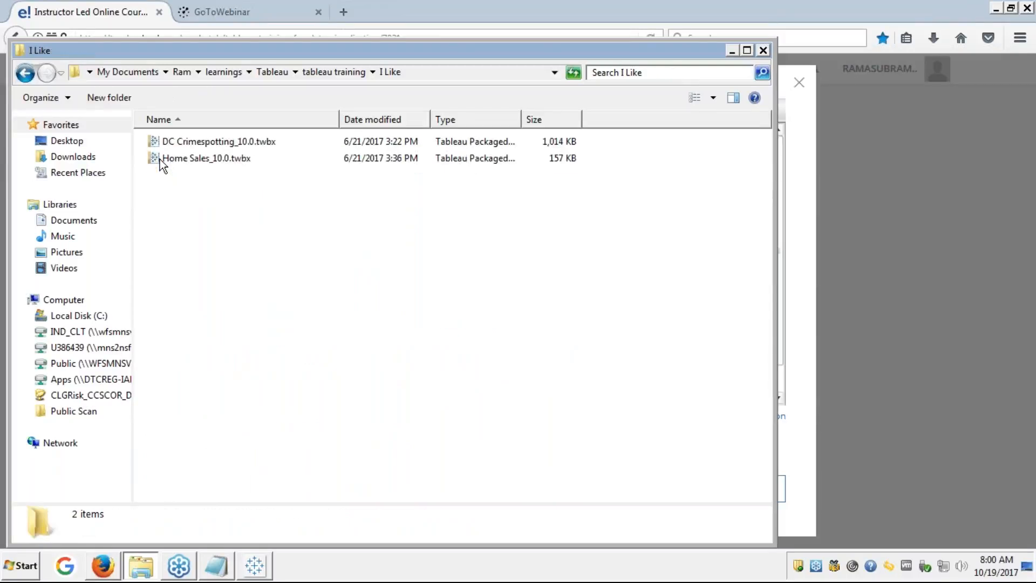
key(BackSpace)
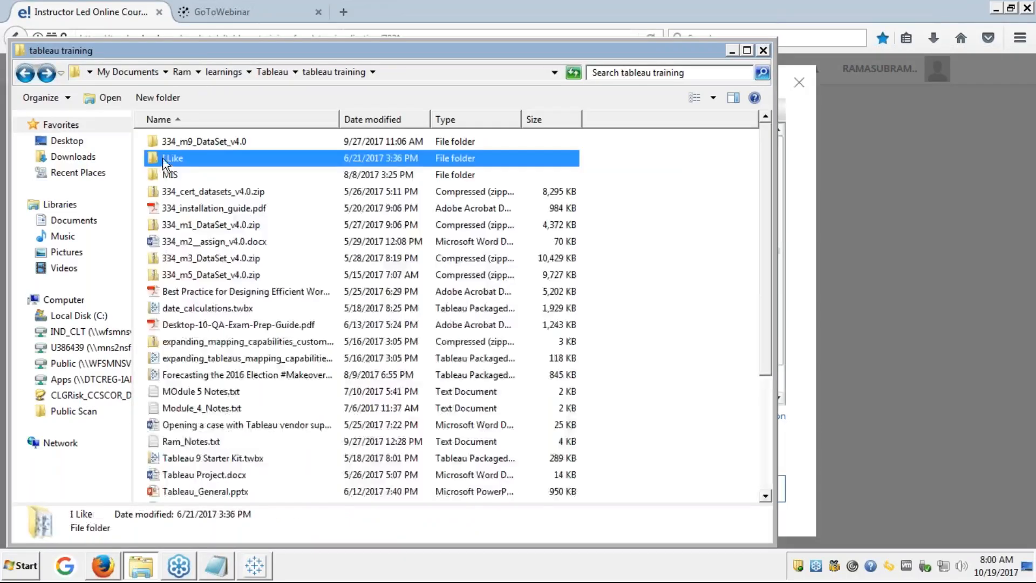
double_click(196, 141)
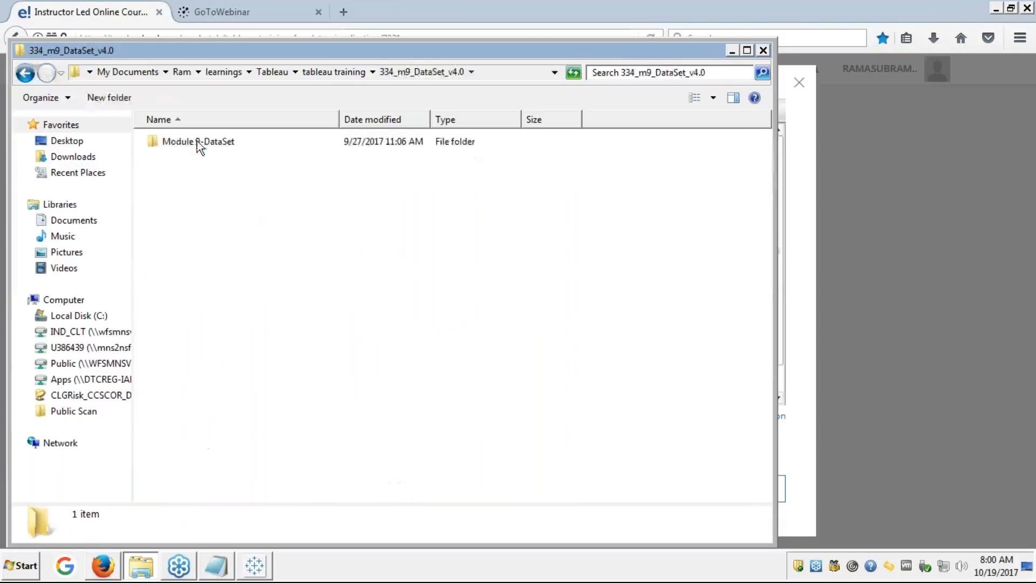
key(BackSpace)
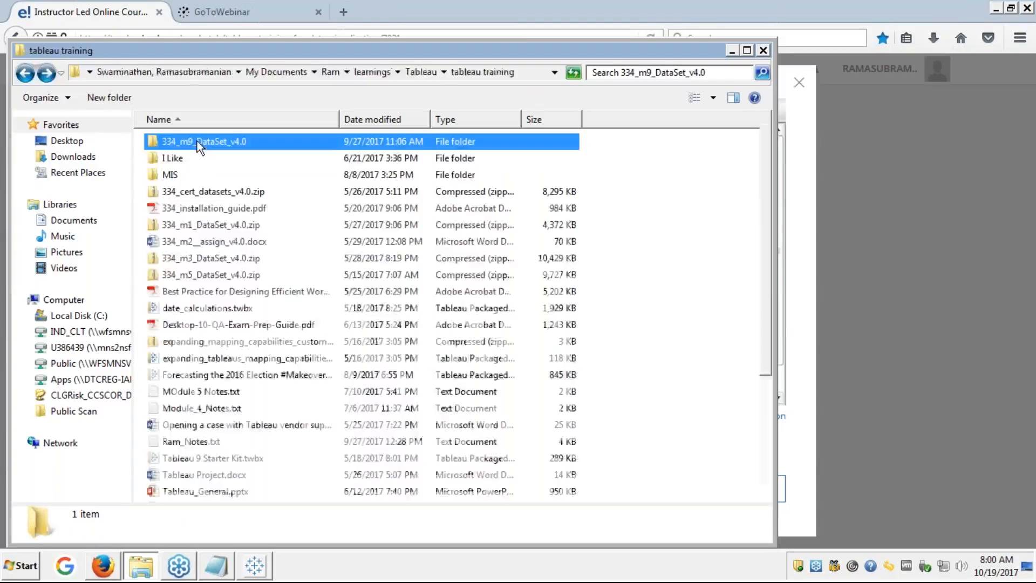
- Check the dataset inside 334_cert_datasets_v4.0.zip and return to the tableau training folder
double_click(184, 192)
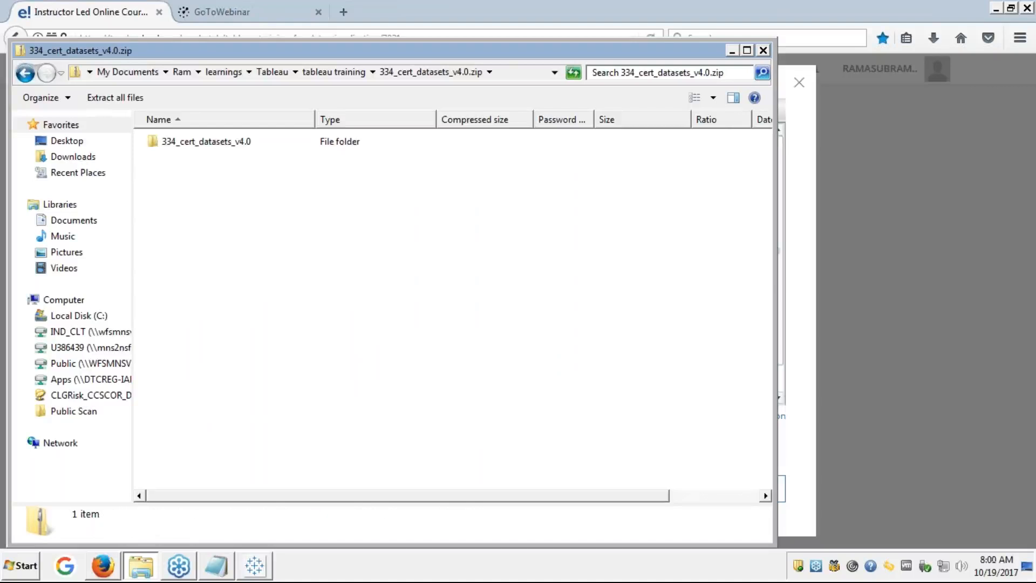
double_click(199, 143)
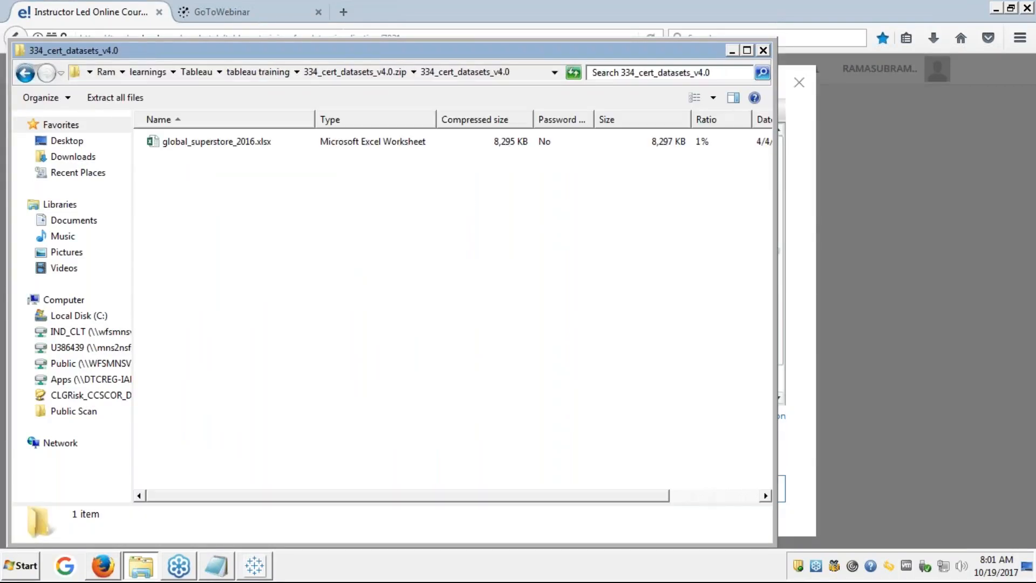
key(BackSpace)
key(BackSpace)
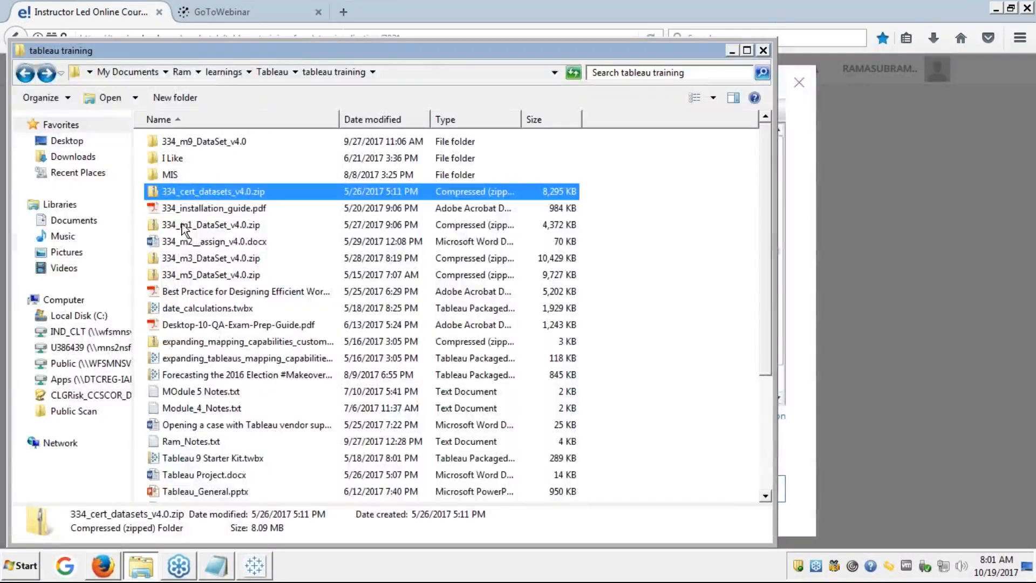
- Open Bank of China Branches - Custom Geocoding.csv in Excel from expanding_mapping_capabilities_custom_geocoding_csv.zip
click(188, 275)
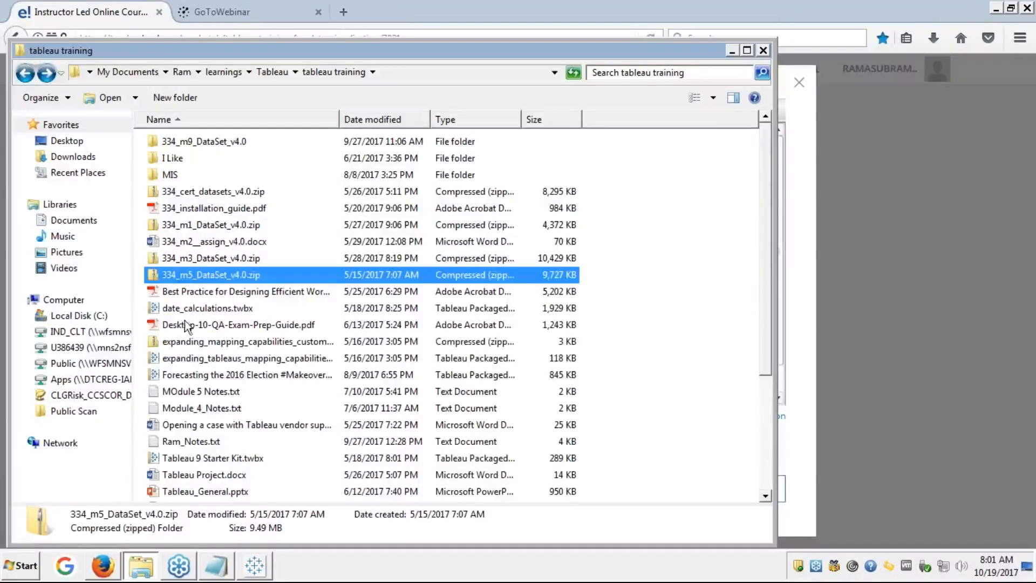
double_click(184, 343)
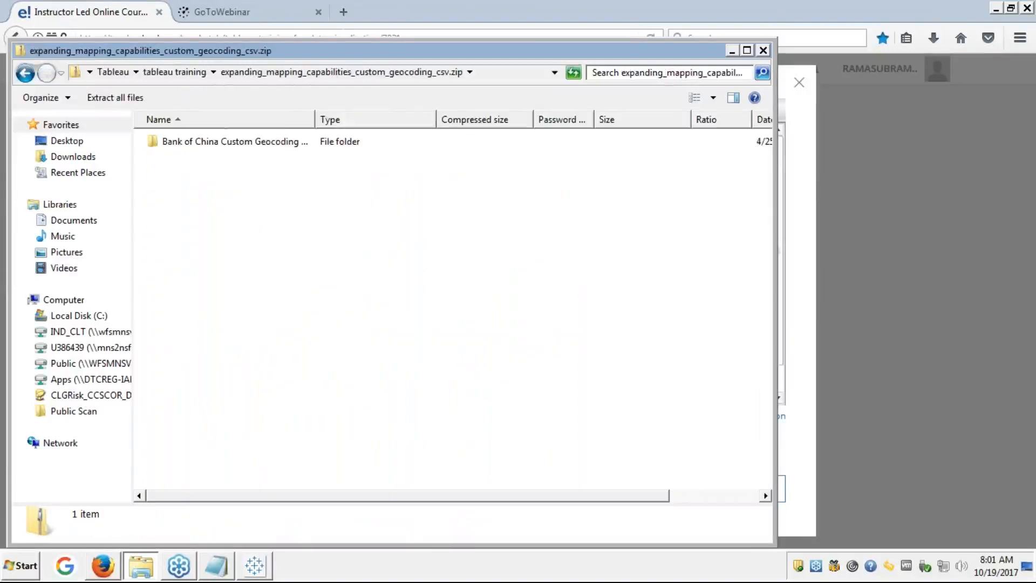
double_click(200, 141)
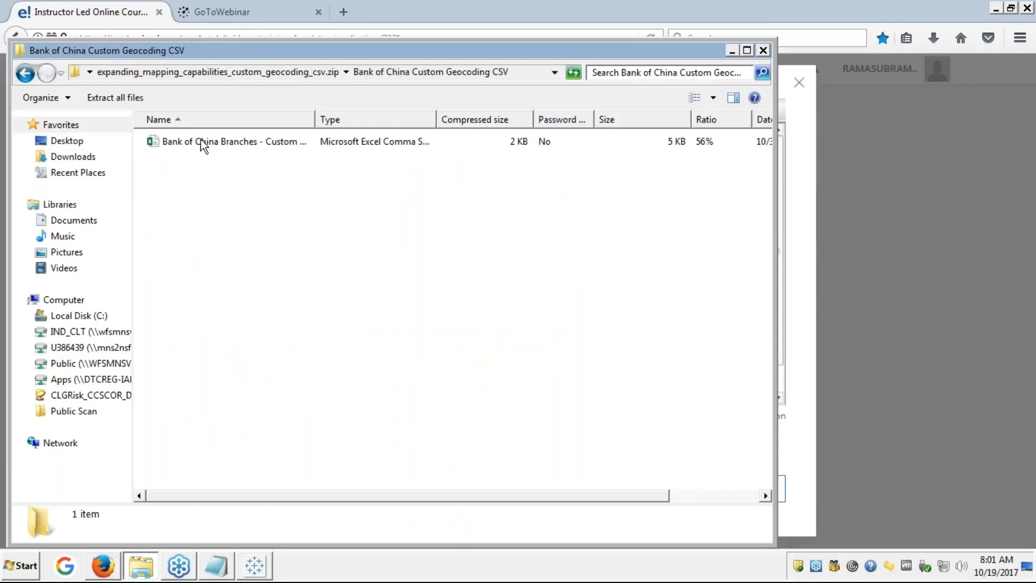
click(201, 142)
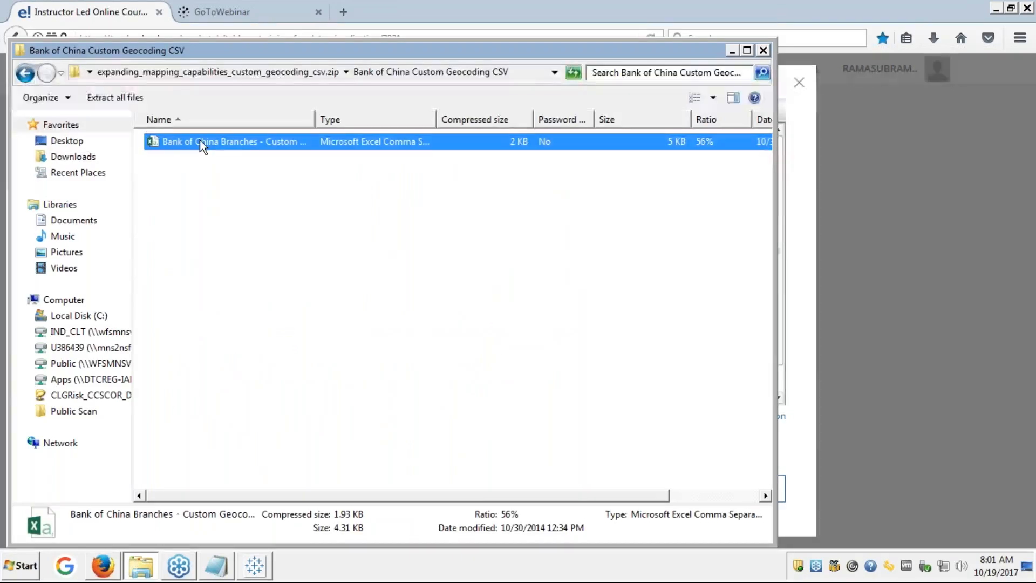
drag(200, 140, 1024, 225)
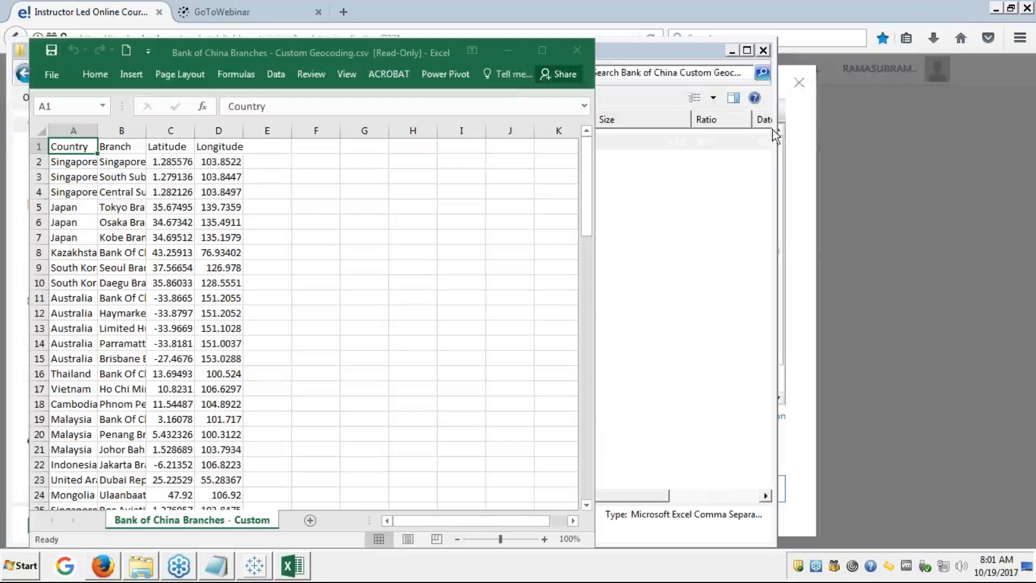
- Maximize the branches workbook and auto-fit the Country, Branch, Latitude and Longitude columns to their contents
click(542, 48)
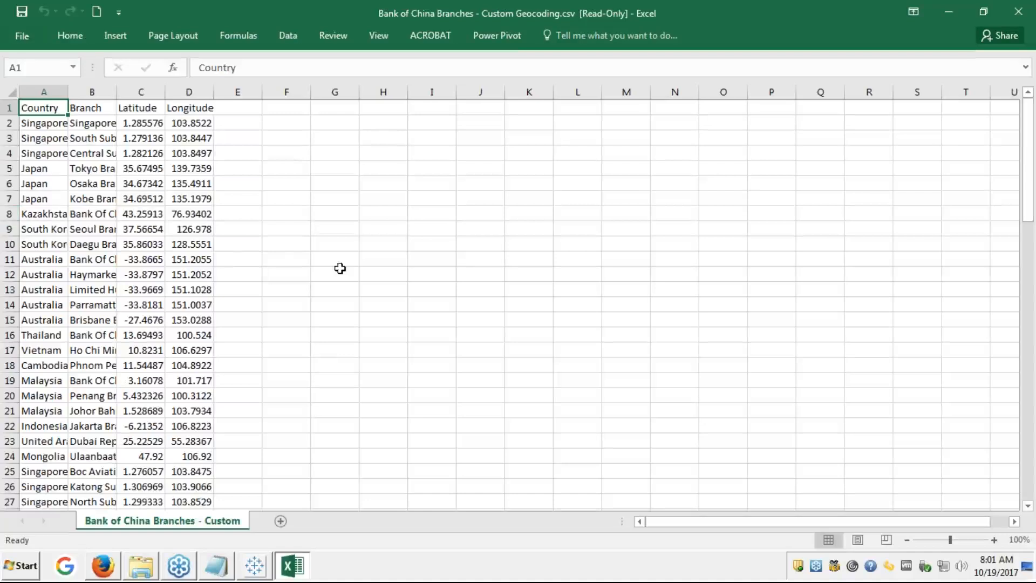
double_click(67, 88)
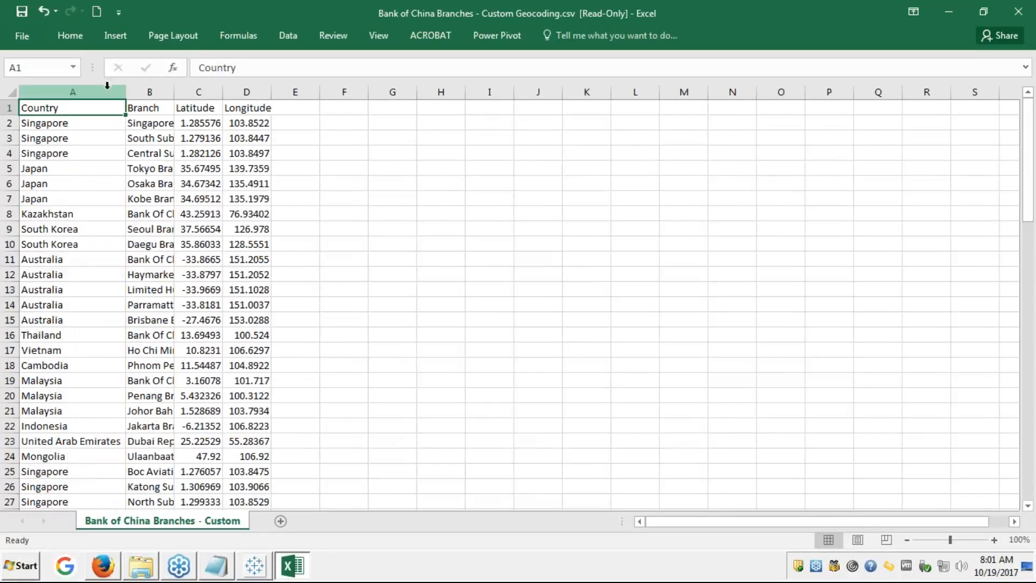
double_click(173, 95)
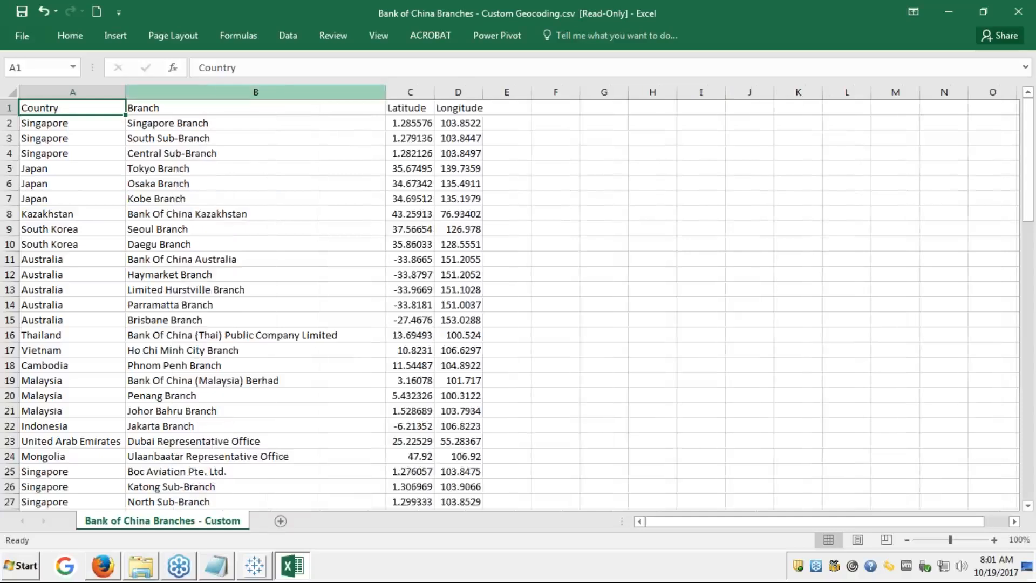
double_click(435, 92)
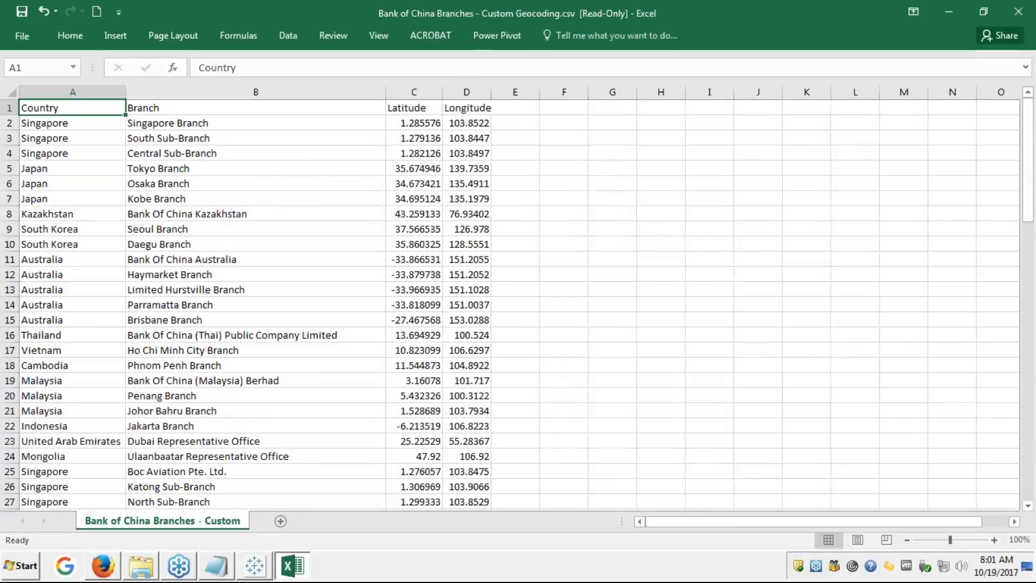
double_click(489, 95)
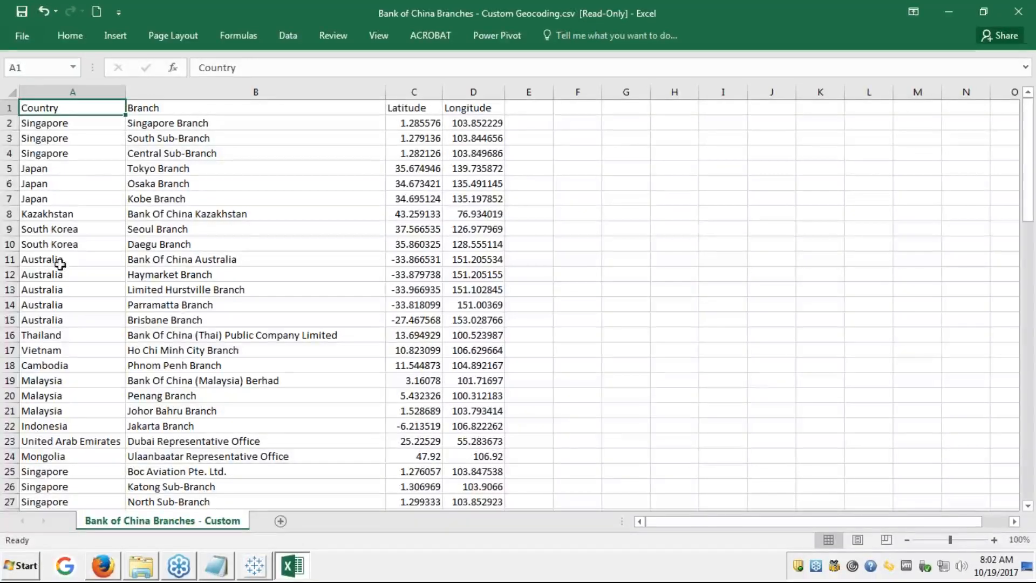
- Review the Singapore Branch row's country, branch, latitude and longitude cells, returning to its country cell
click(36, 125)
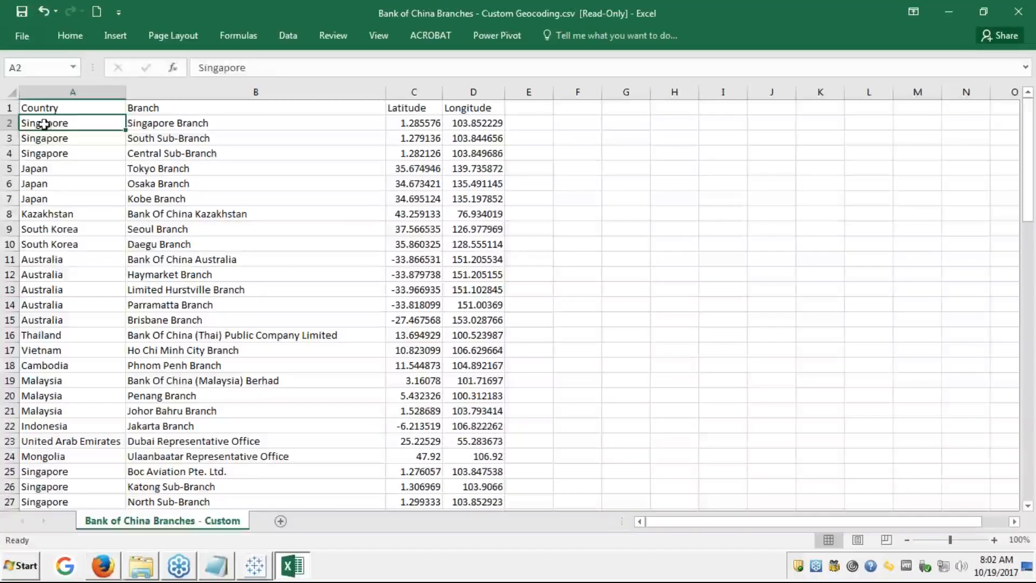
key(Right)
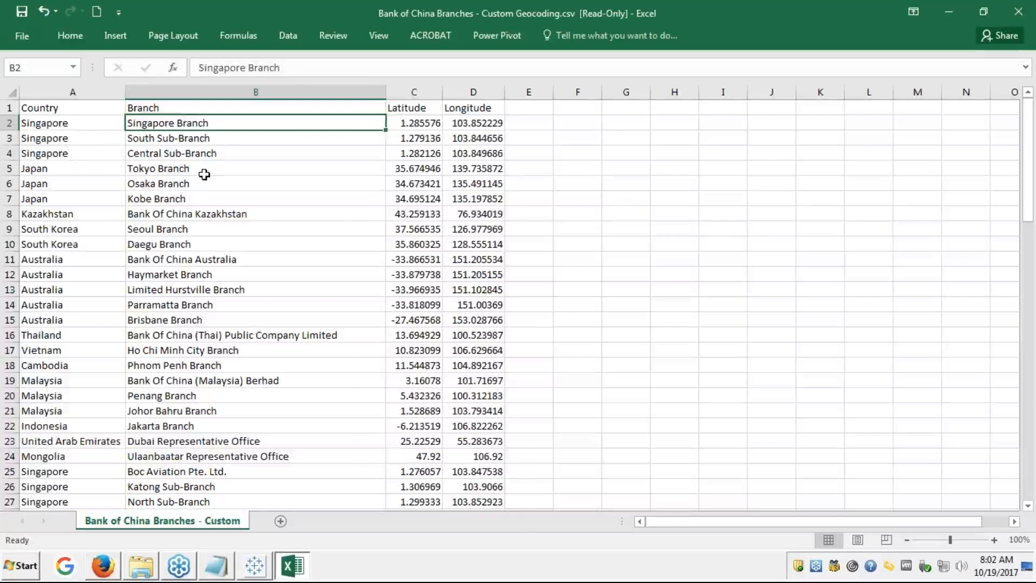
key(Right)
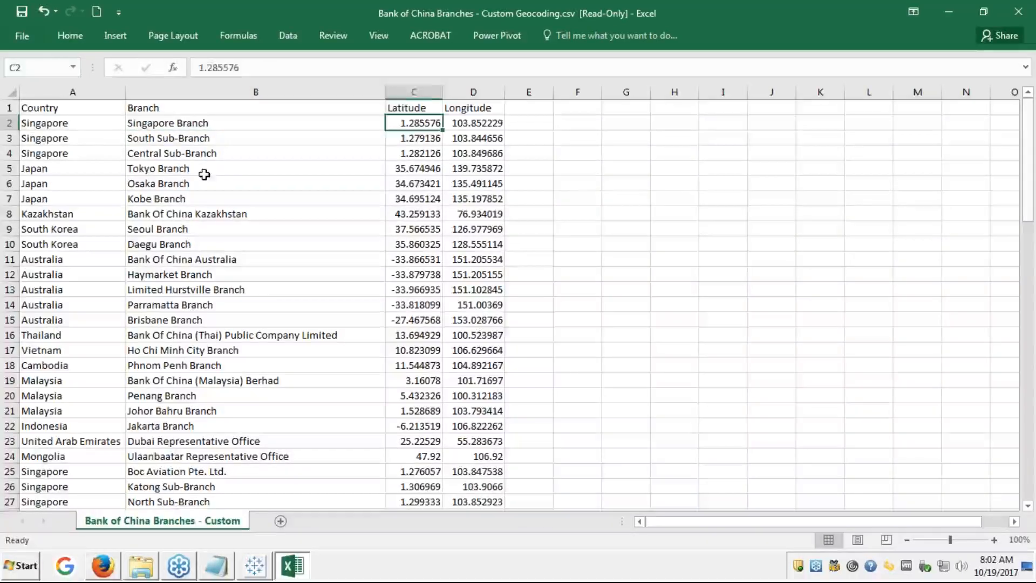
key(Right)
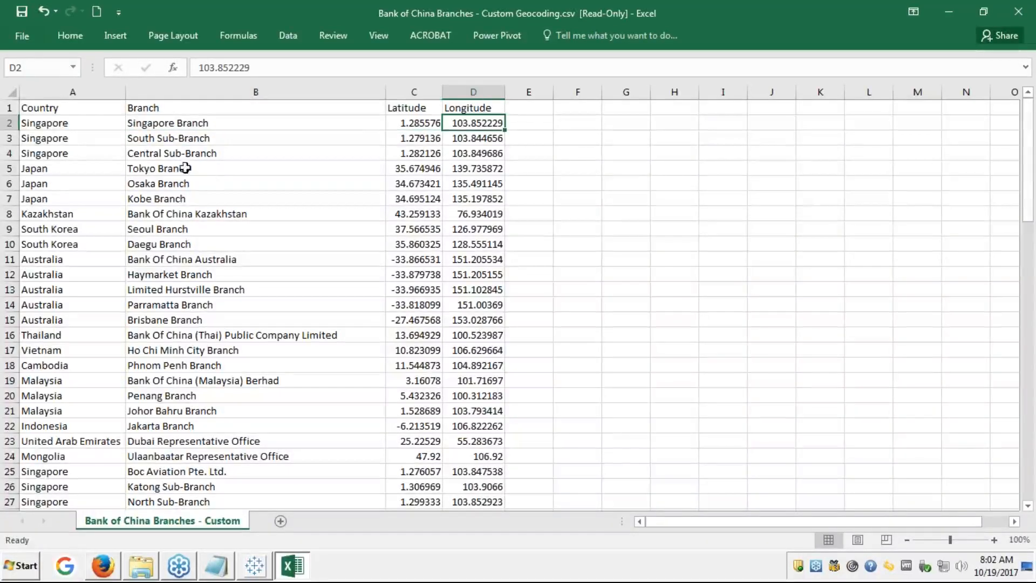
click(50, 120)
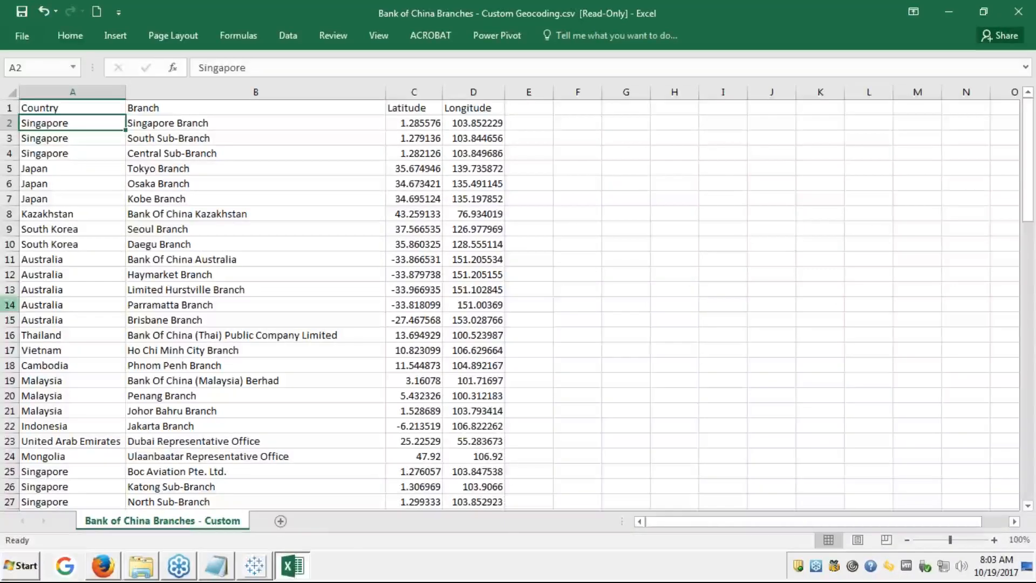
- Switch to Tableau, then to Firefox, and view the Custom Geocoding – How? slide in full screen
click(255, 562)
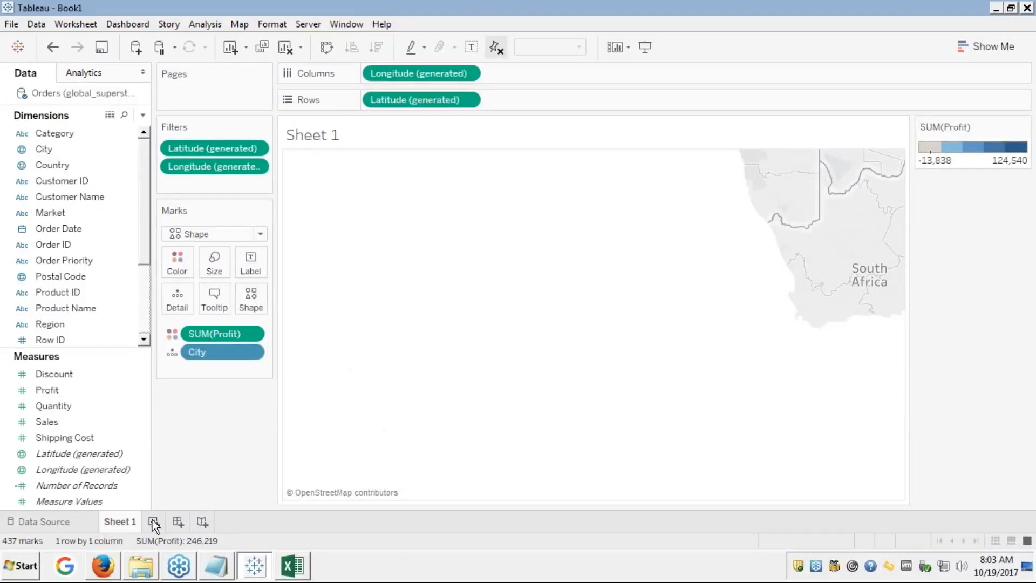
click(102, 565)
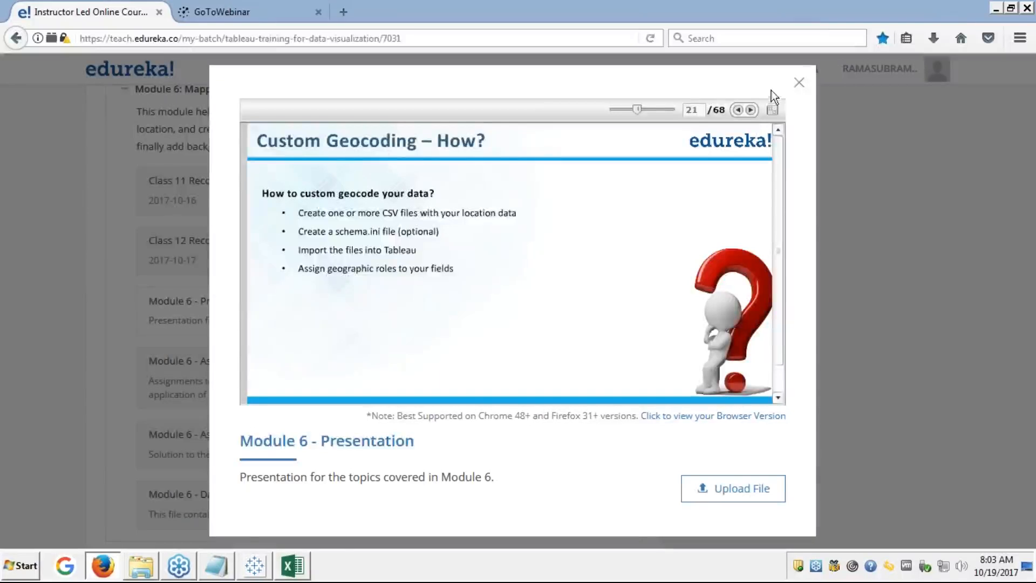
click(772, 110)
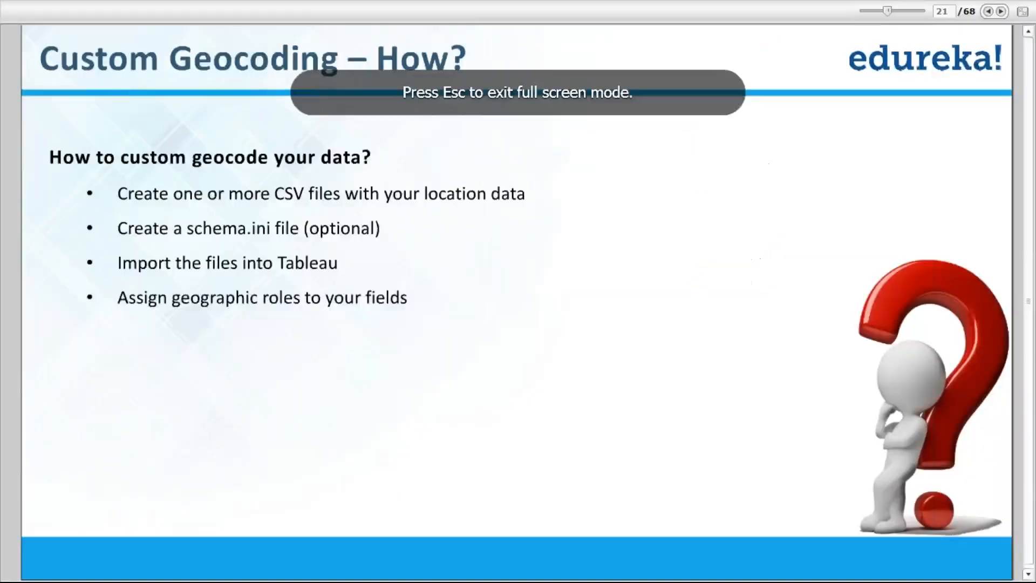
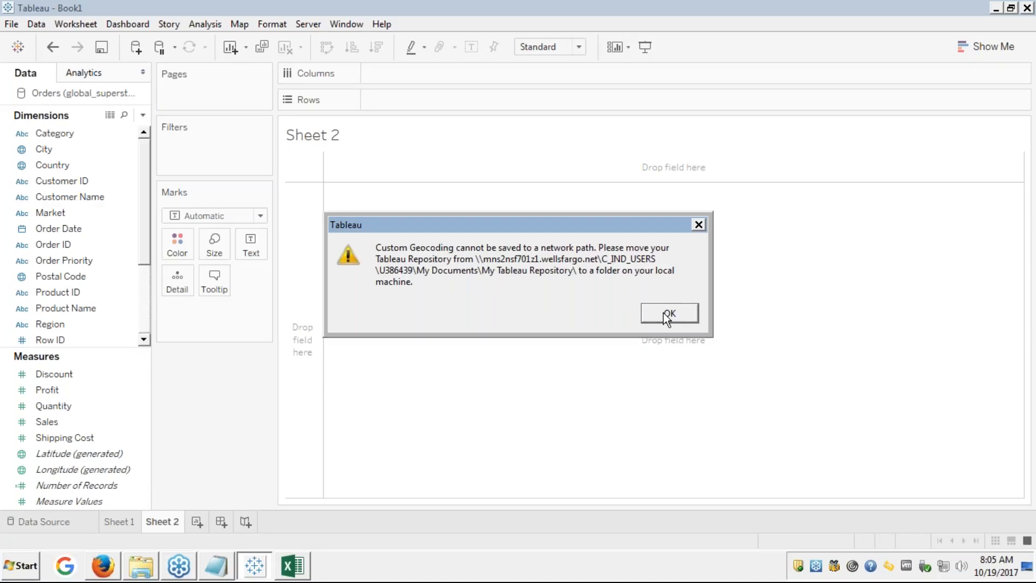
- Dismiss the custom geocoding warning in Tableau and review the branches CSV in Excel again
click(667, 314)
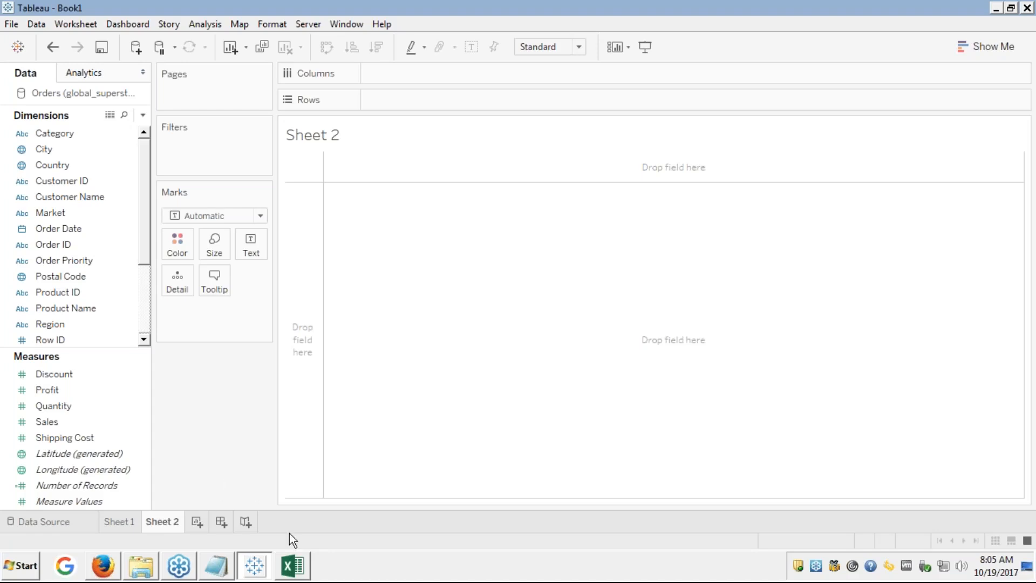
click(296, 568)
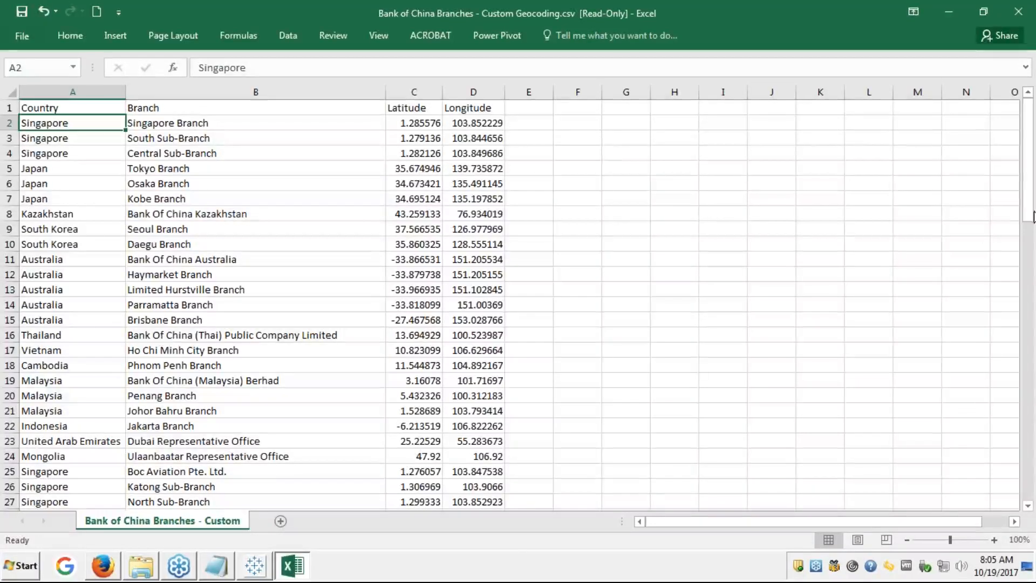
click(1021, 213)
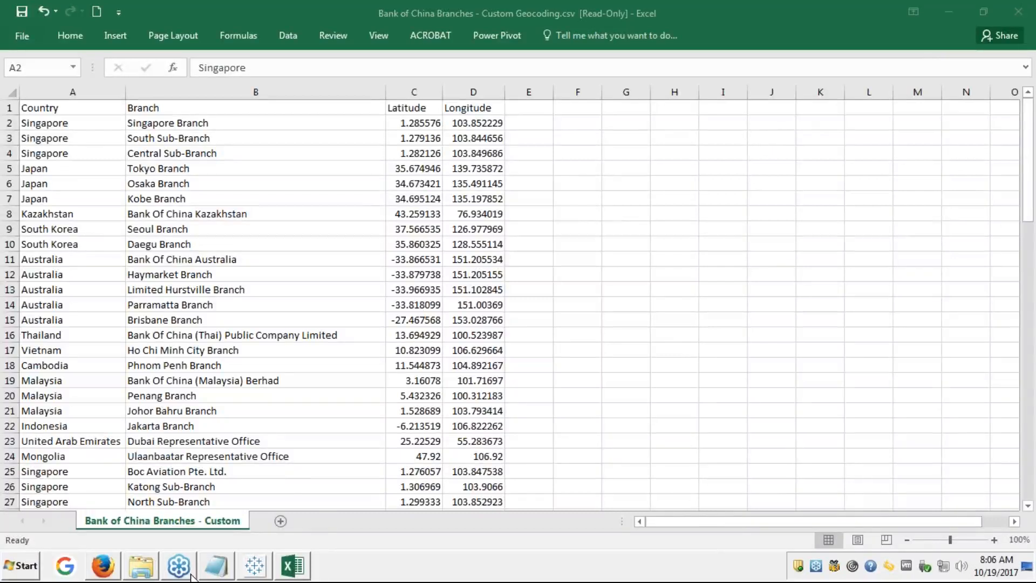
- Switch through Tableau to Firefox and review the Custom Geocoding - Step 3 slide in full screen, leaving full screen at the end
mouse_move(251, 571)
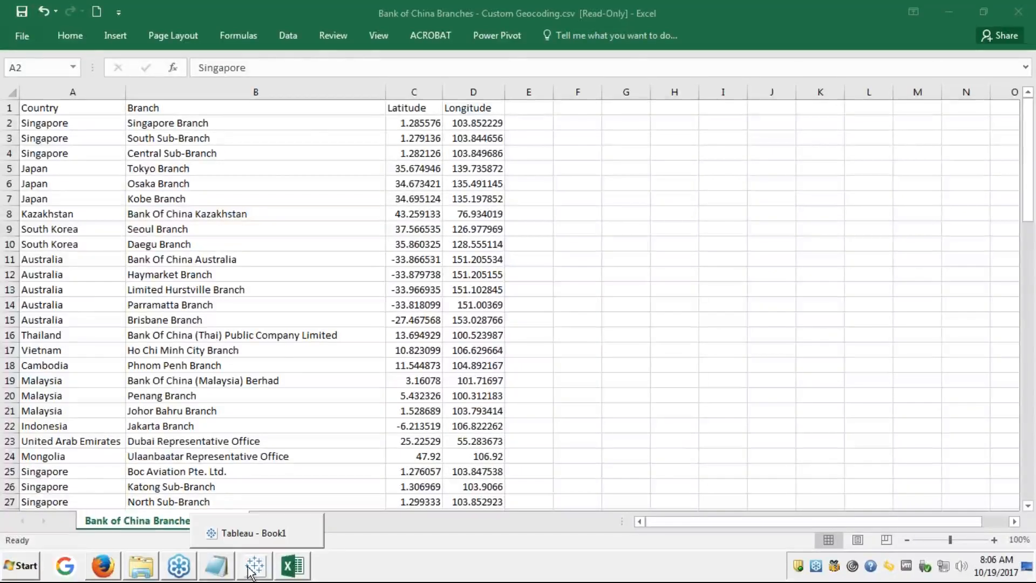
click(231, 538)
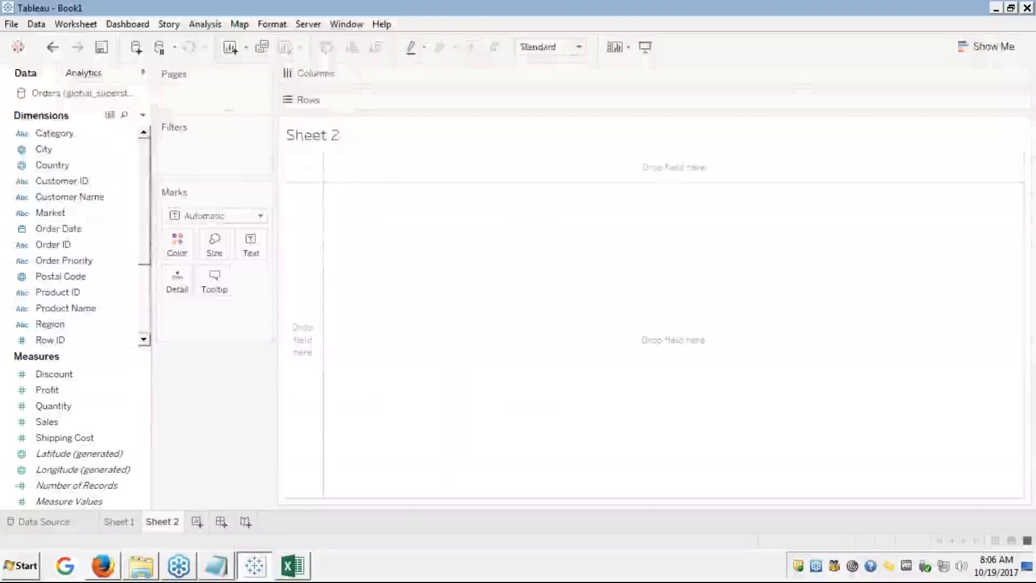
click(104, 572)
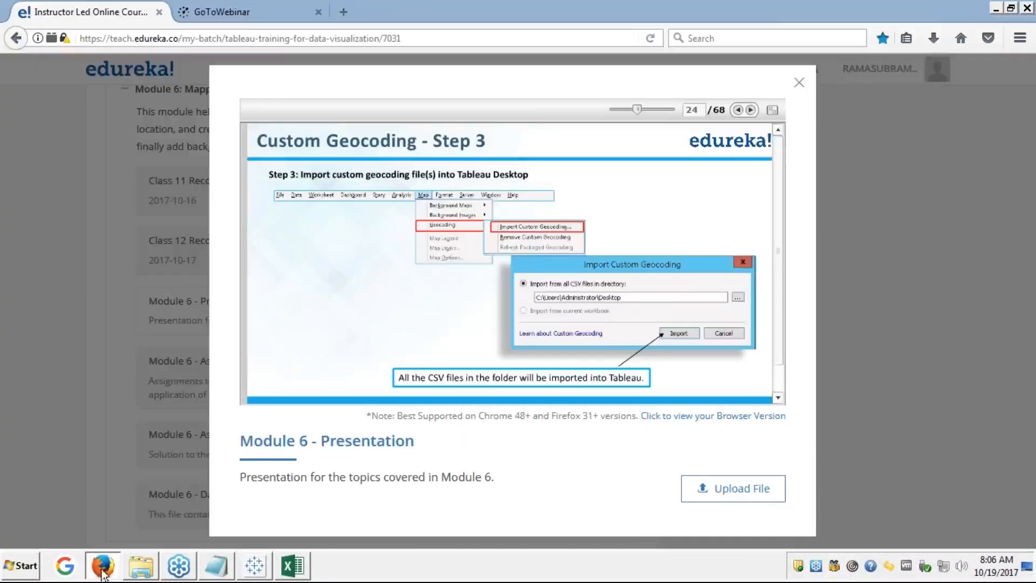
click(772, 110)
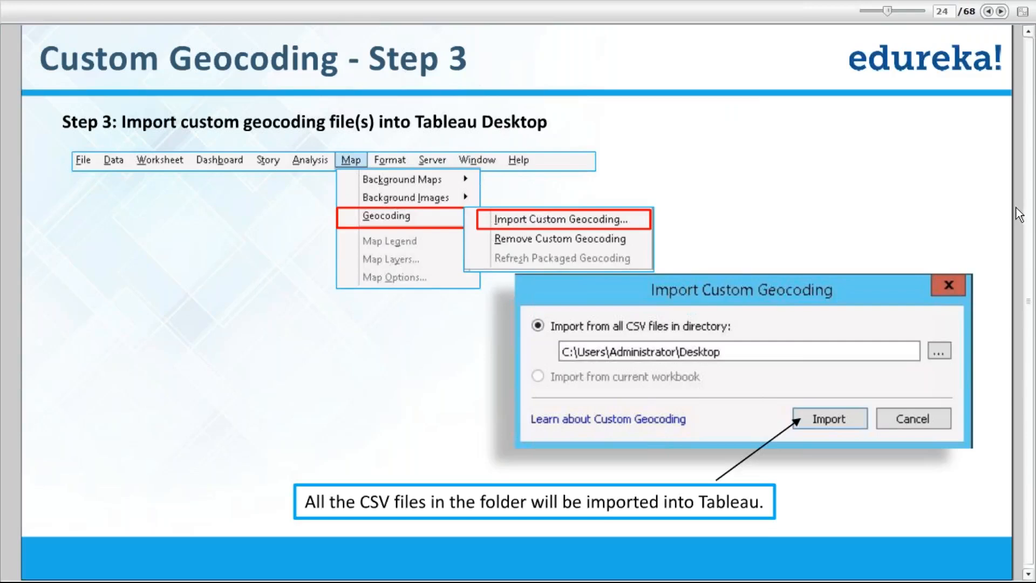
key(Escape)
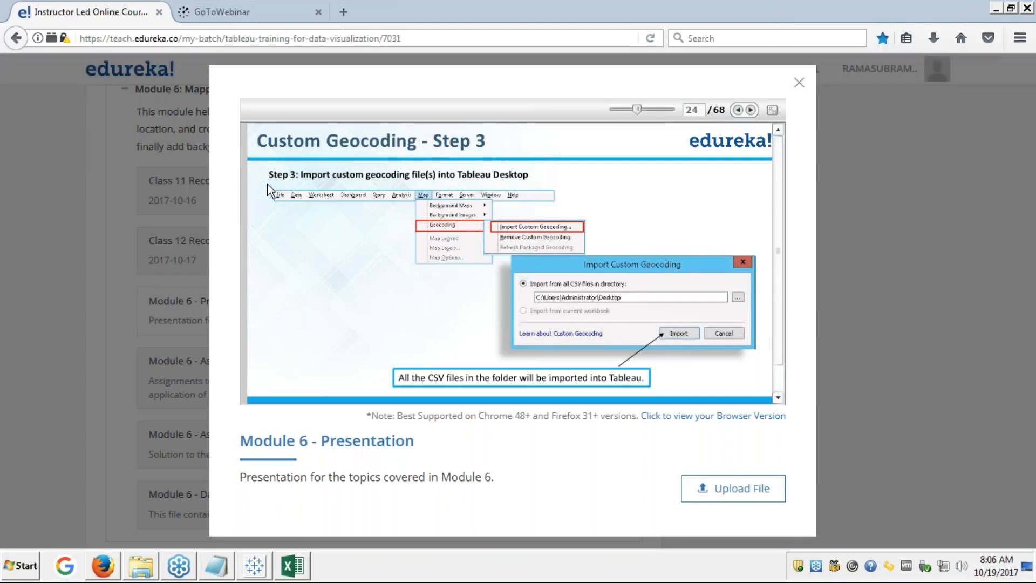
click(776, 111)
key(Escape)
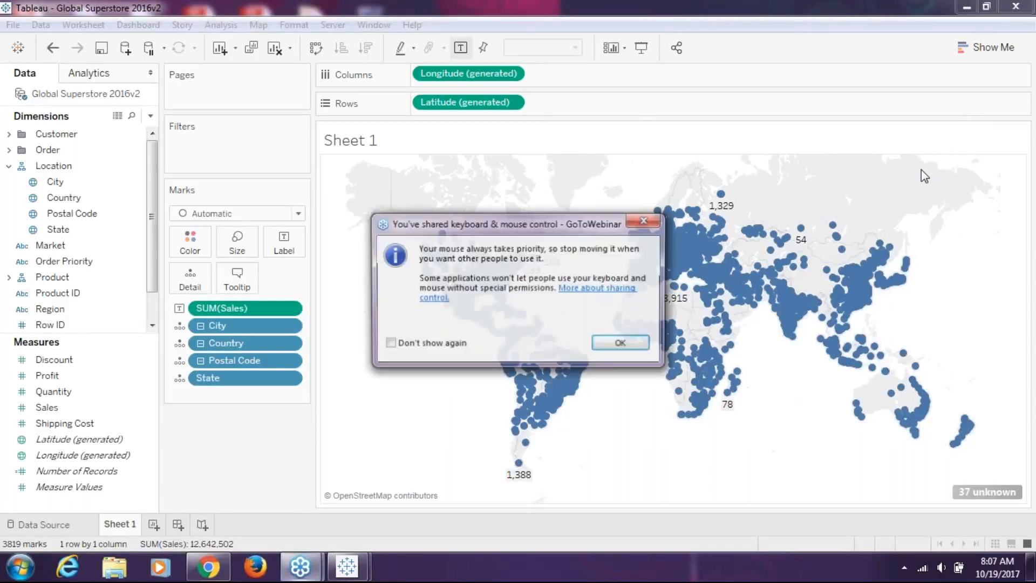
- Dismiss the shared-control notice and open the custom geocoding import dialog in the Global Superstore 2016v2 workbook
click(620, 342)
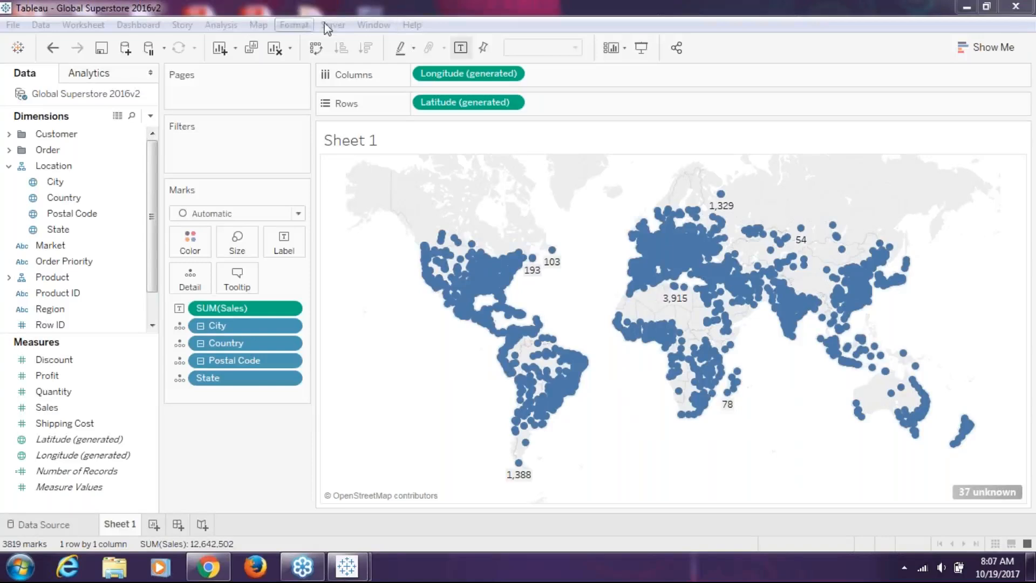
click(261, 25)
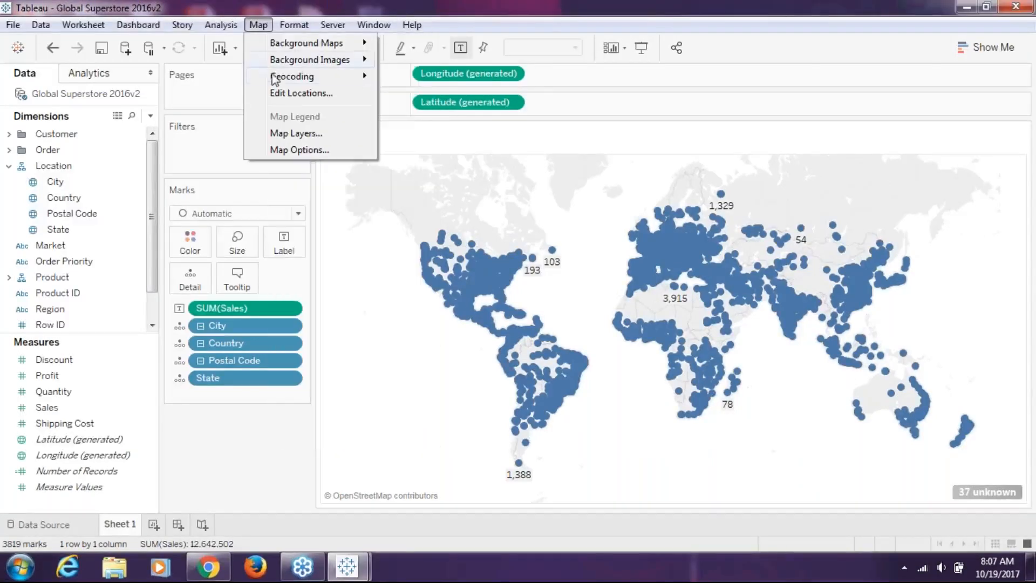
mouse_move(275, 80)
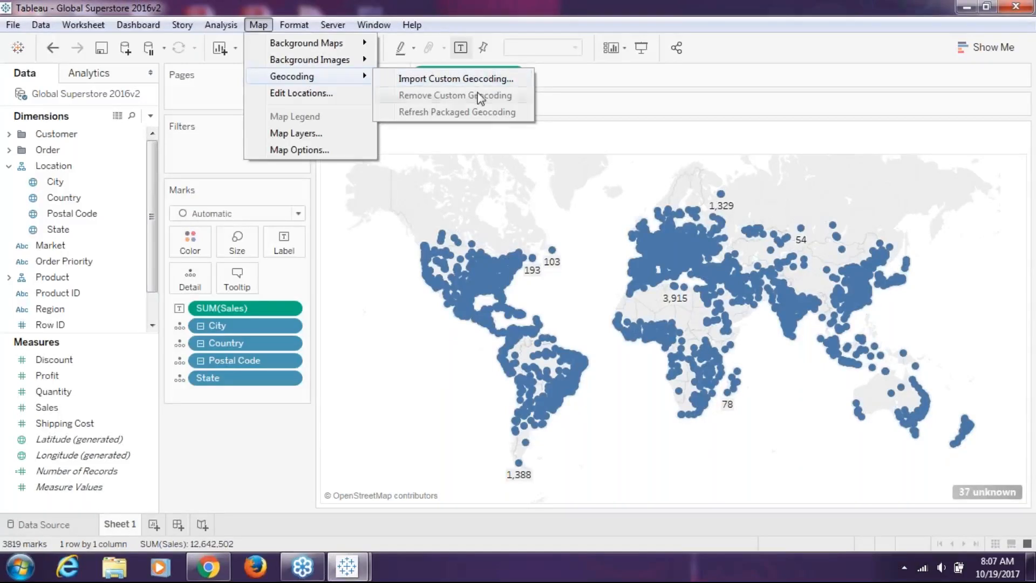
click(832, 253)
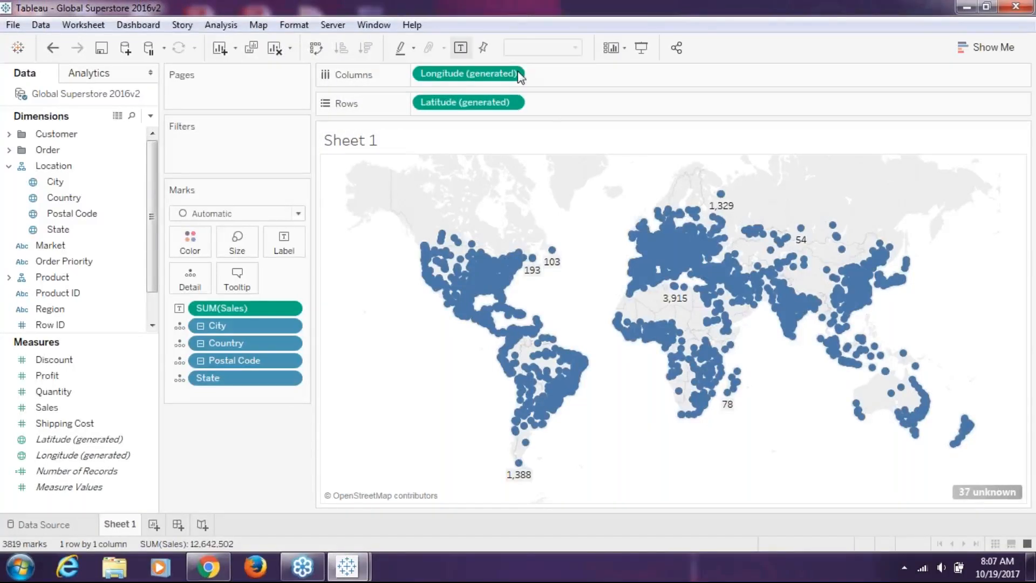
click(258, 26)
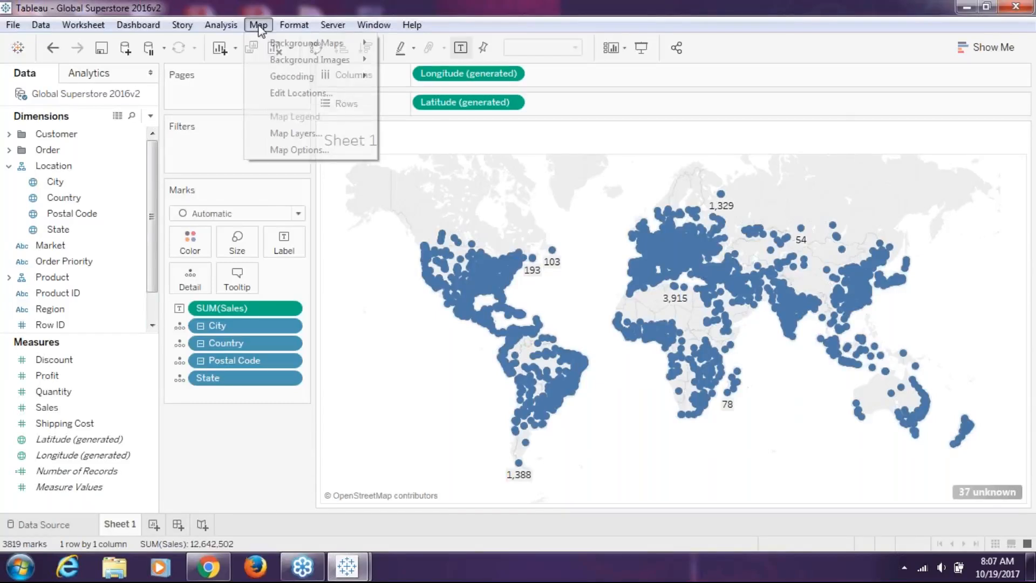
mouse_move(294, 25)
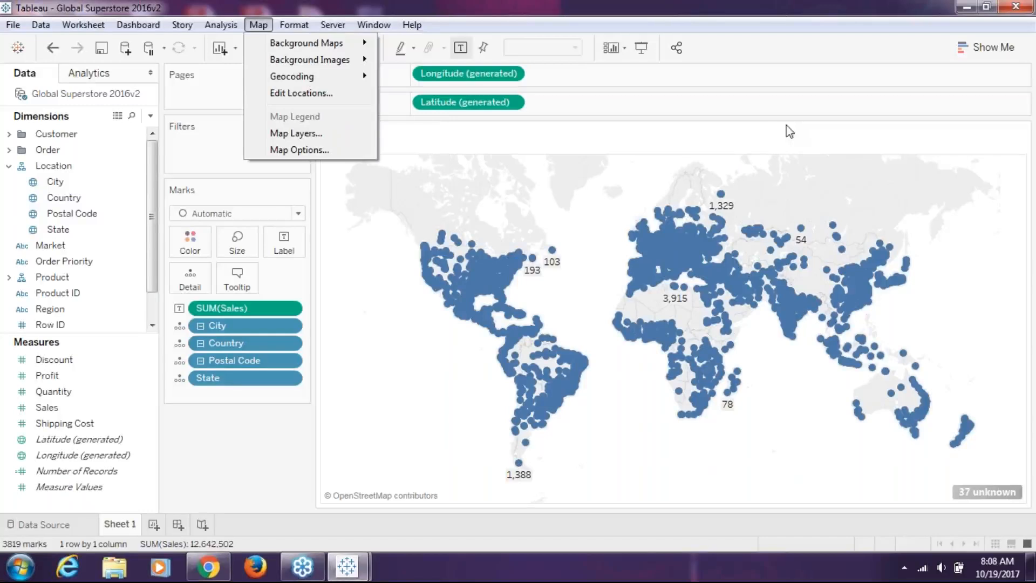
mouse_move(332, 75)
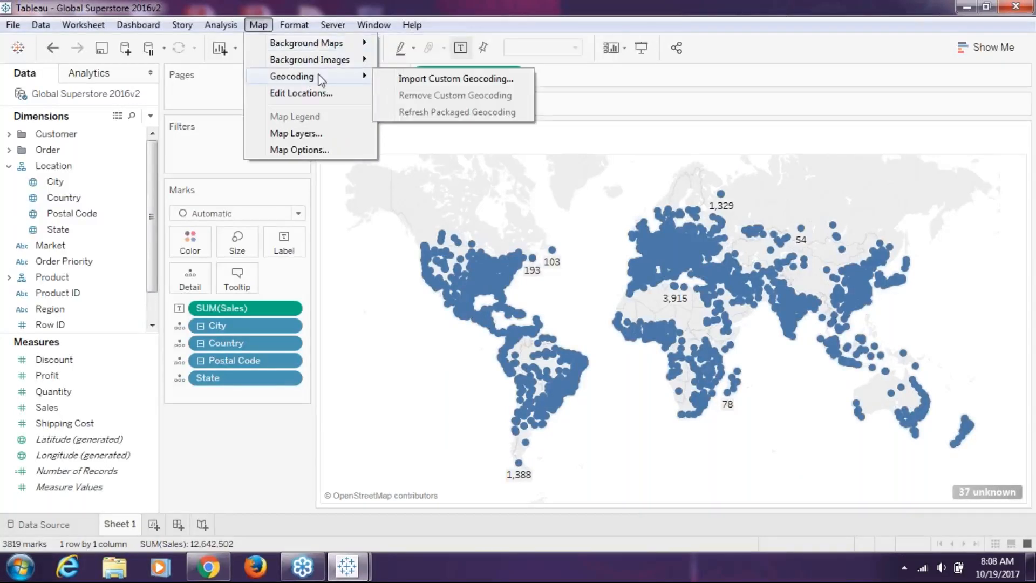
click(412, 80)
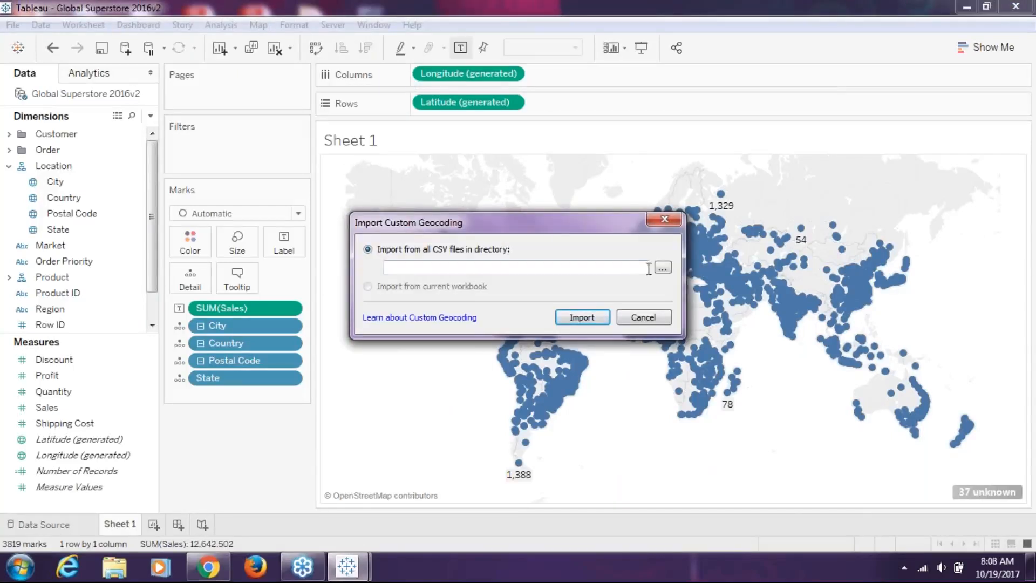
- Open the source folder chooser for the custom geocoding CSV directory and look through the Desktop folders
click(663, 267)
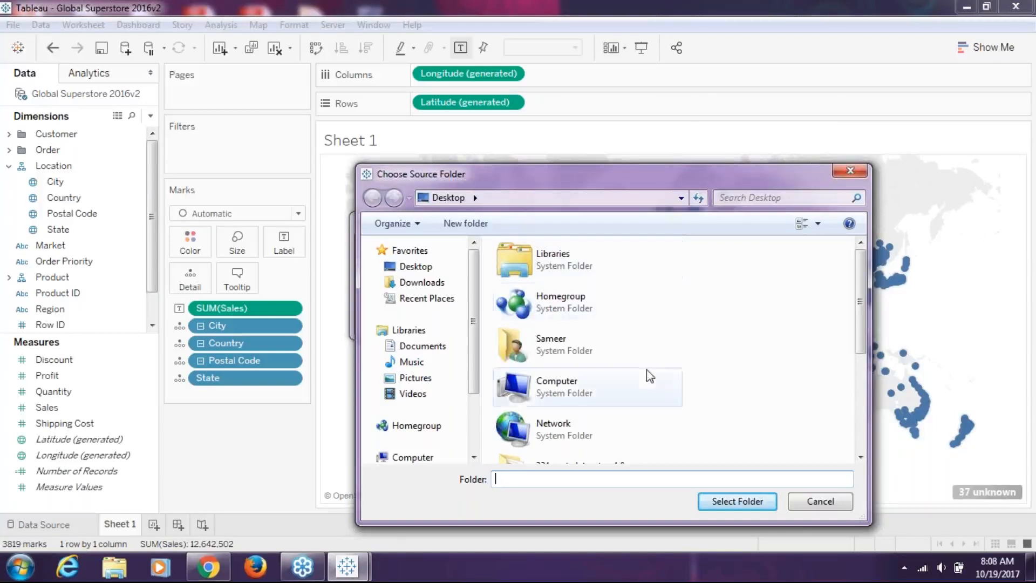
drag(619, 178, 510, 67)
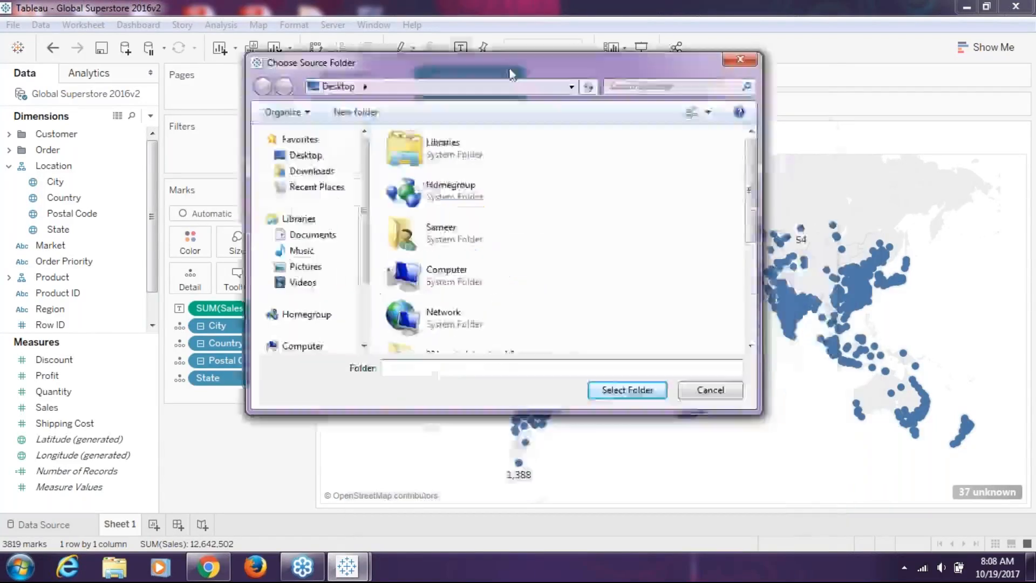
click(883, 279)
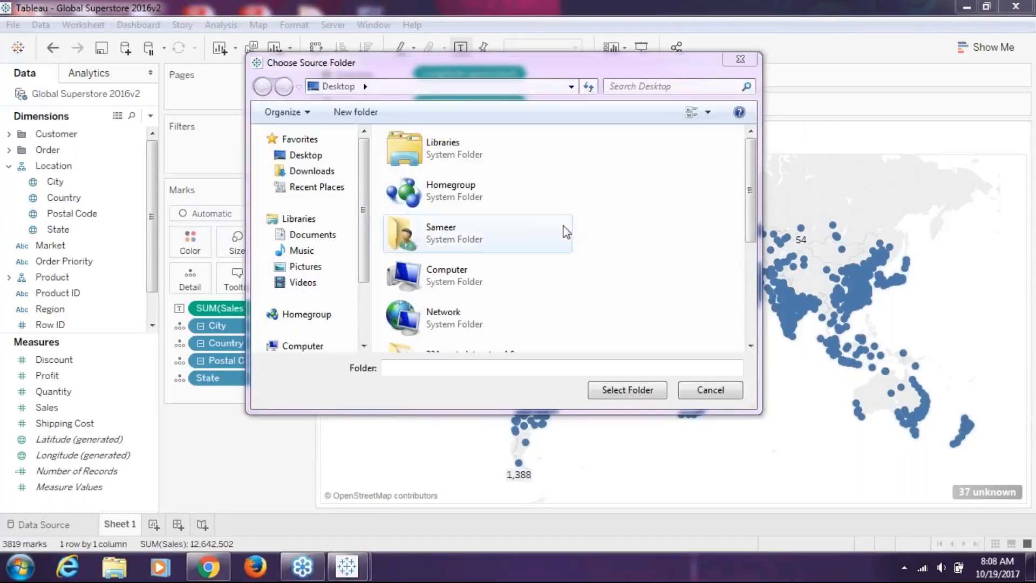
click(752, 217)
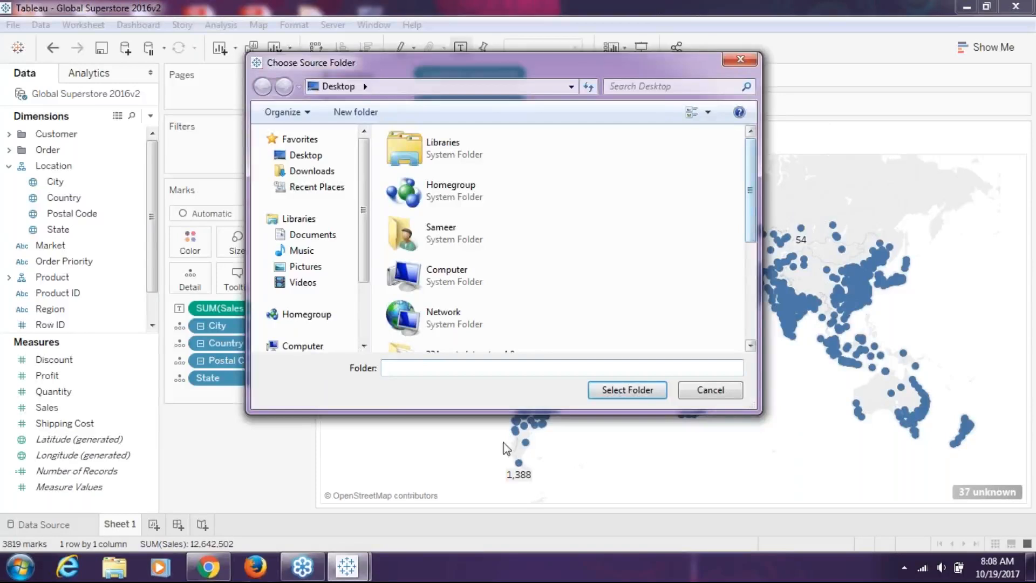
- Switch to Chrome and expand Module 6: Mapping on the edureka course page to reach its downloads
click(206, 567)
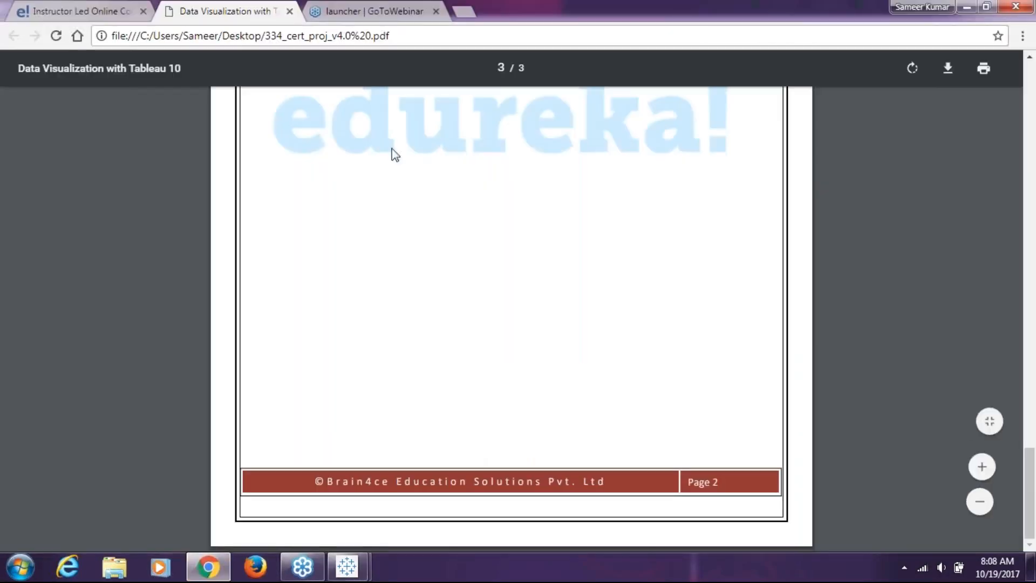
click(82, 7)
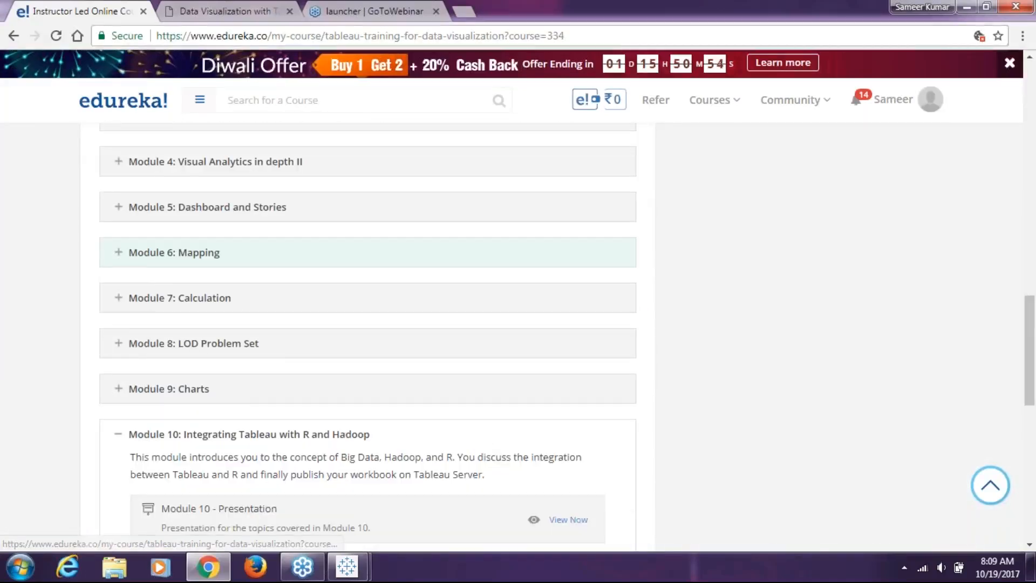
click(154, 258)
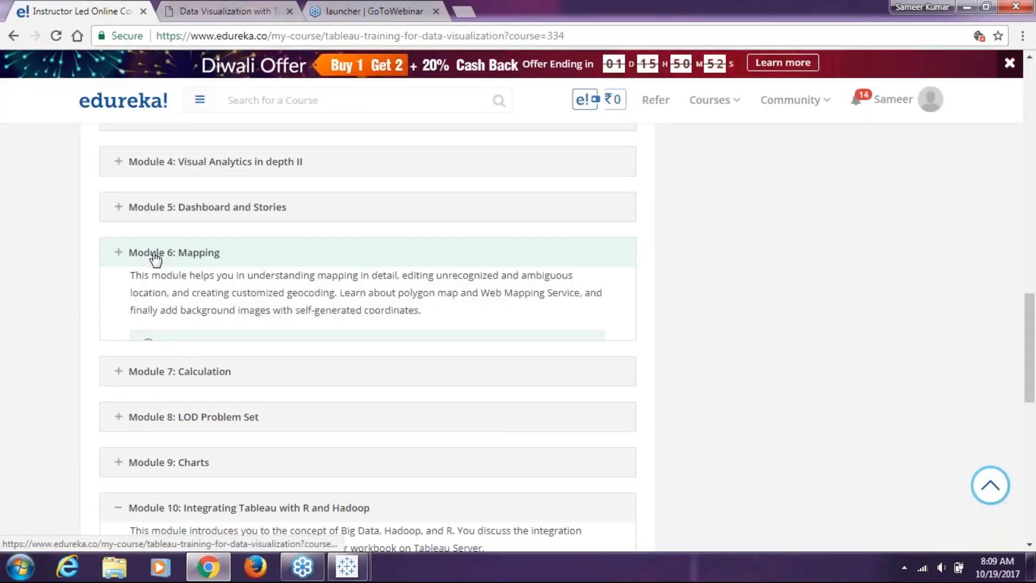
scroll(477, 419, down, 4)
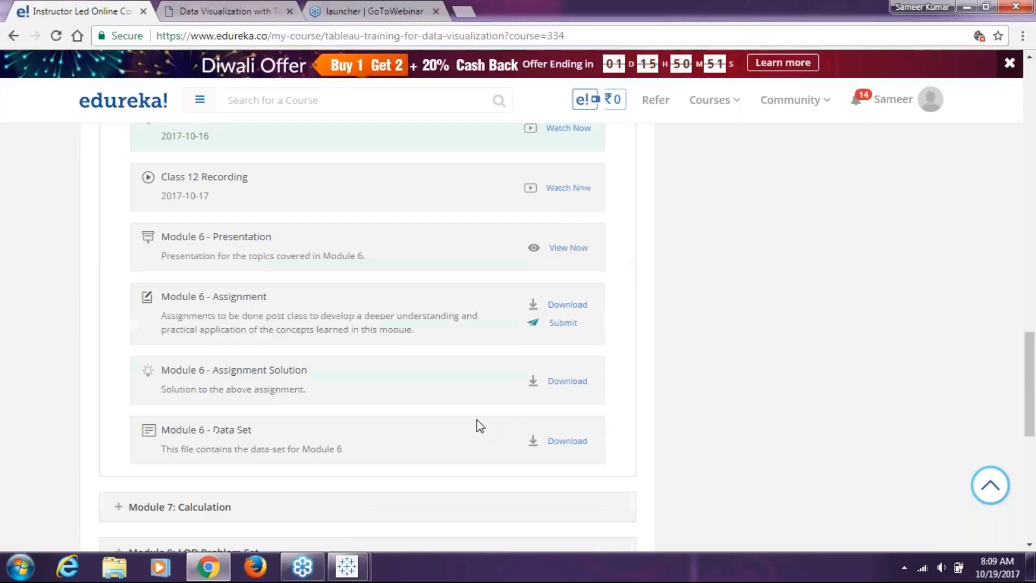
- Download the Module 6 data set archive 334_m6_DataSet_v4.1 to the Desktop, cancelling the other save request
click(547, 383)
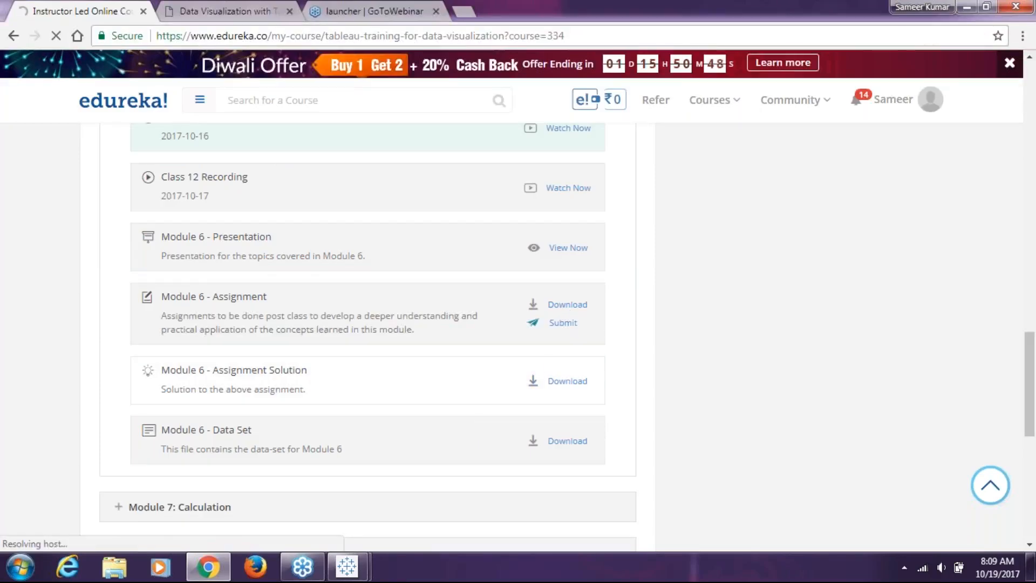
click(562, 445)
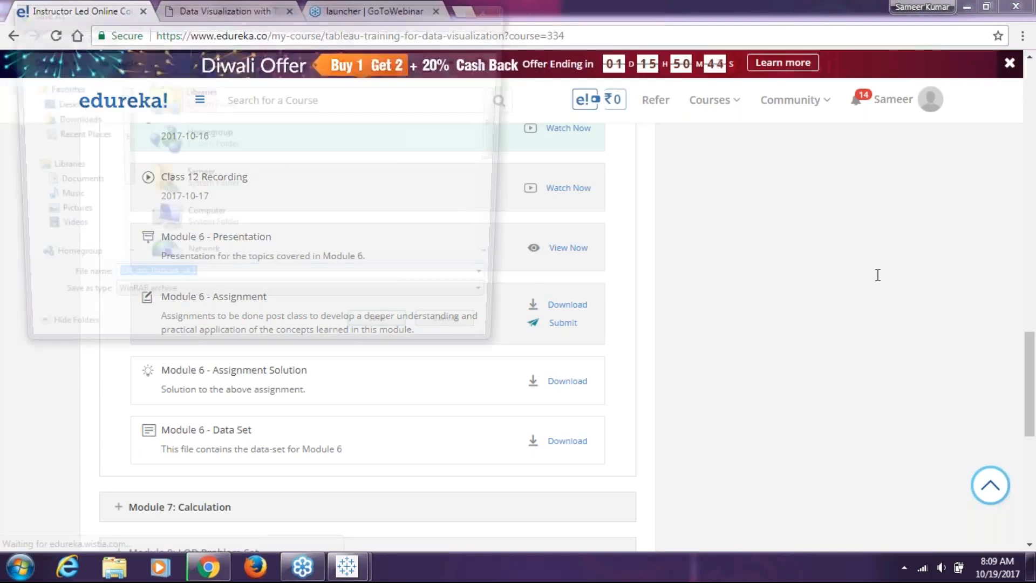
text(jus)
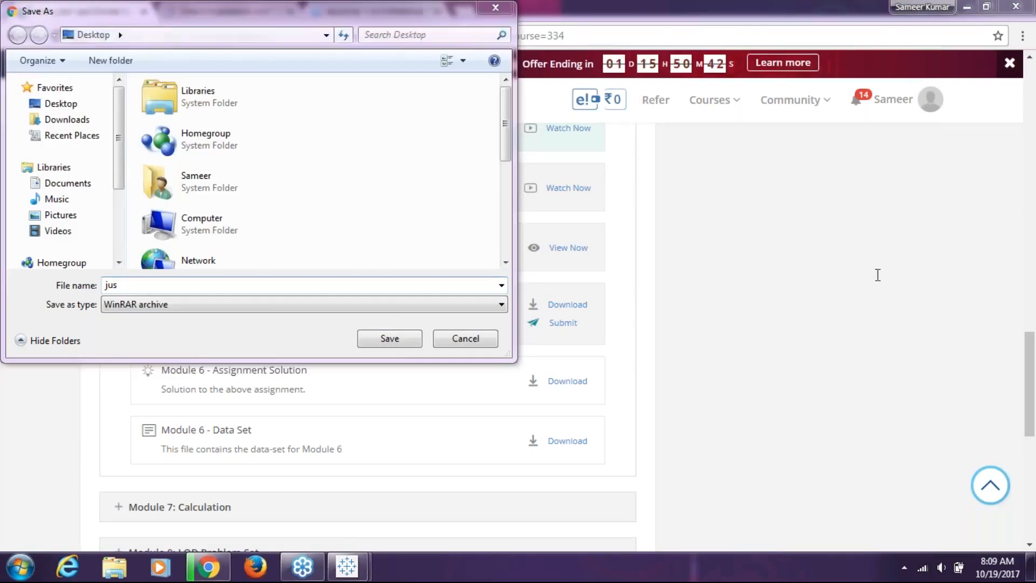
key(BackSpace)
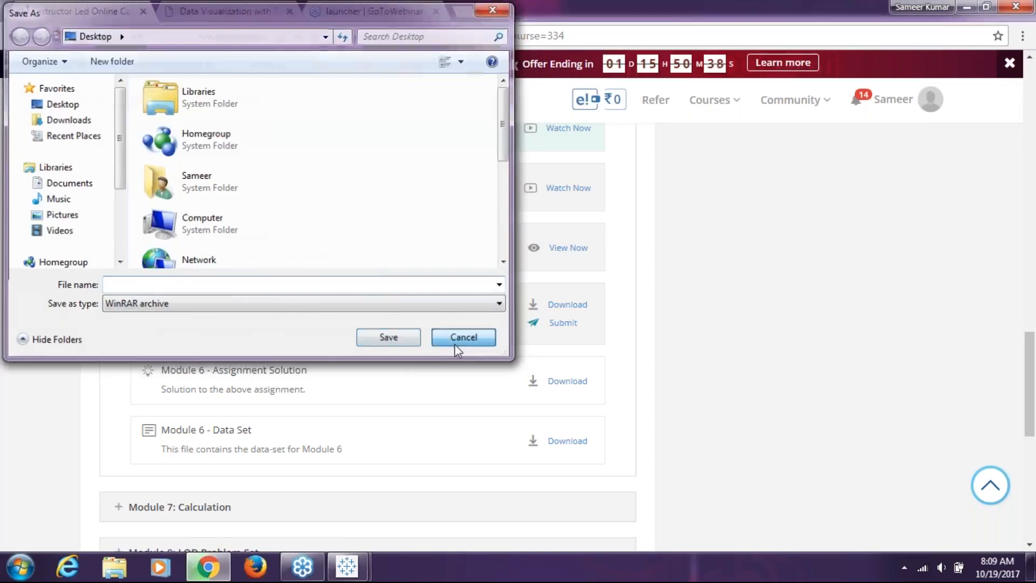
click(455, 345)
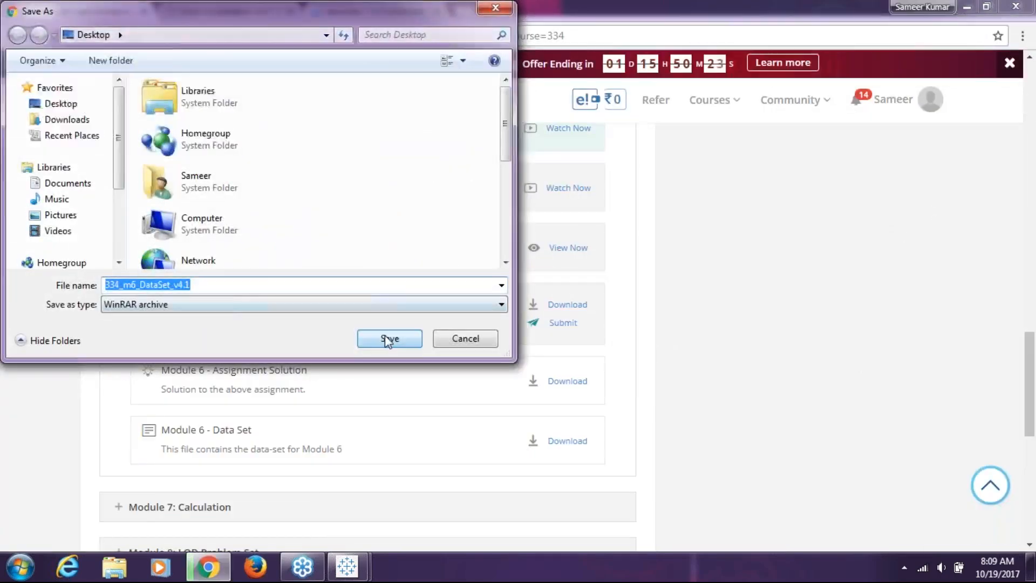
click(378, 335)
- Open the downloaded 334_m6_DataSet_v4.1 archive in WinRAR, dismiss the licence reminder, and extract its folder to the Desktop
click(66, 524)
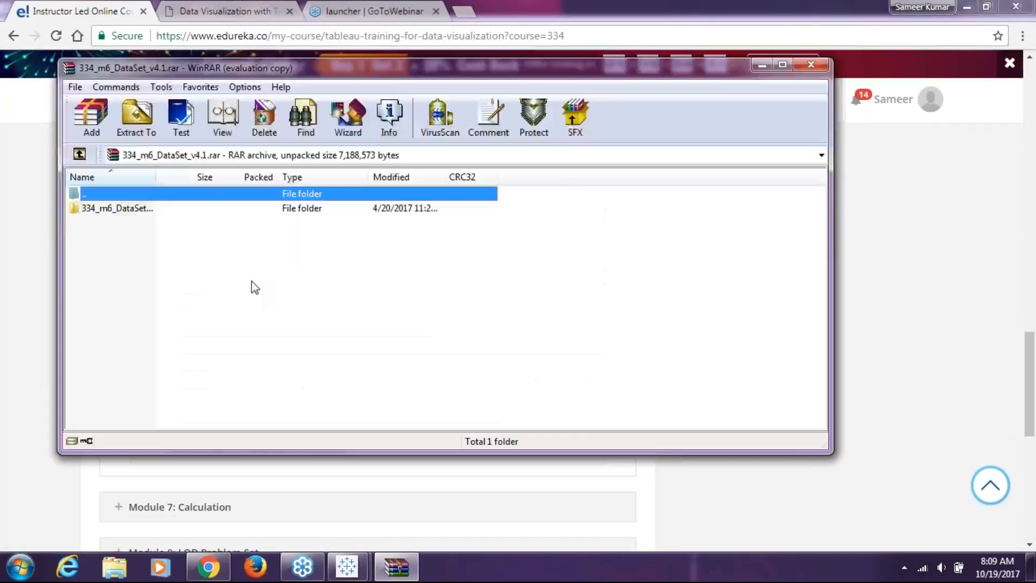
click(132, 208)
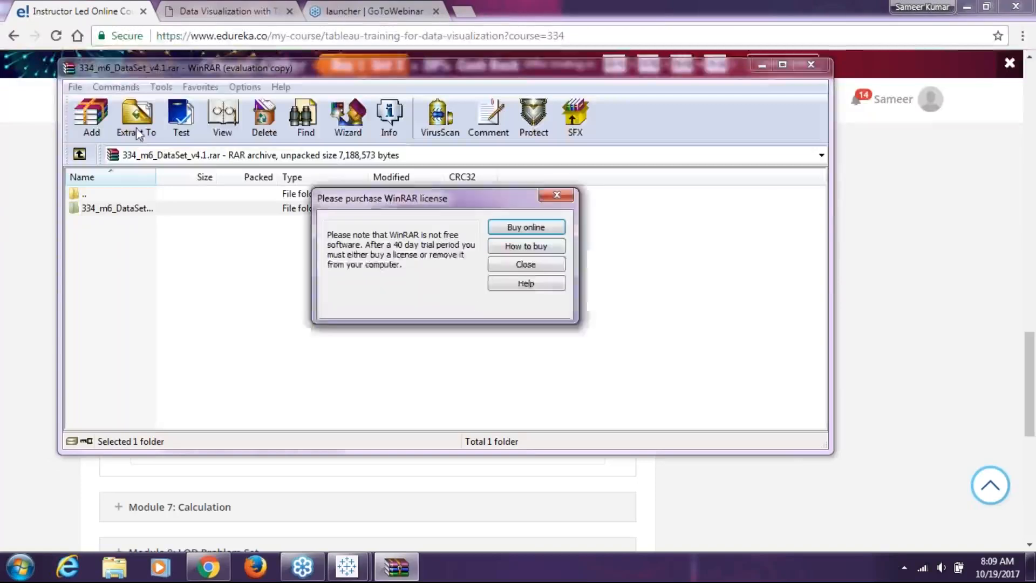
click(563, 198)
click(132, 123)
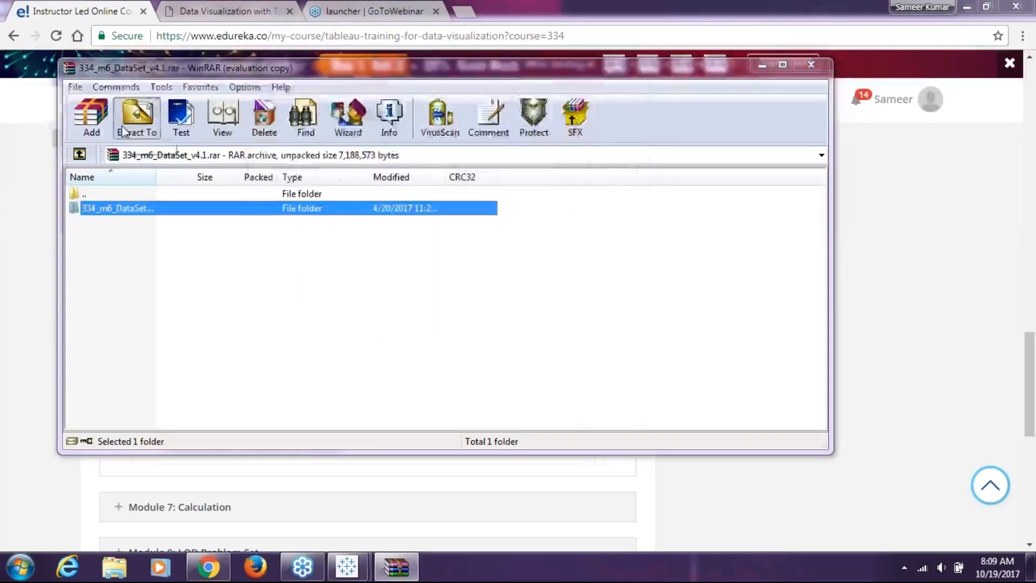
click(467, 181)
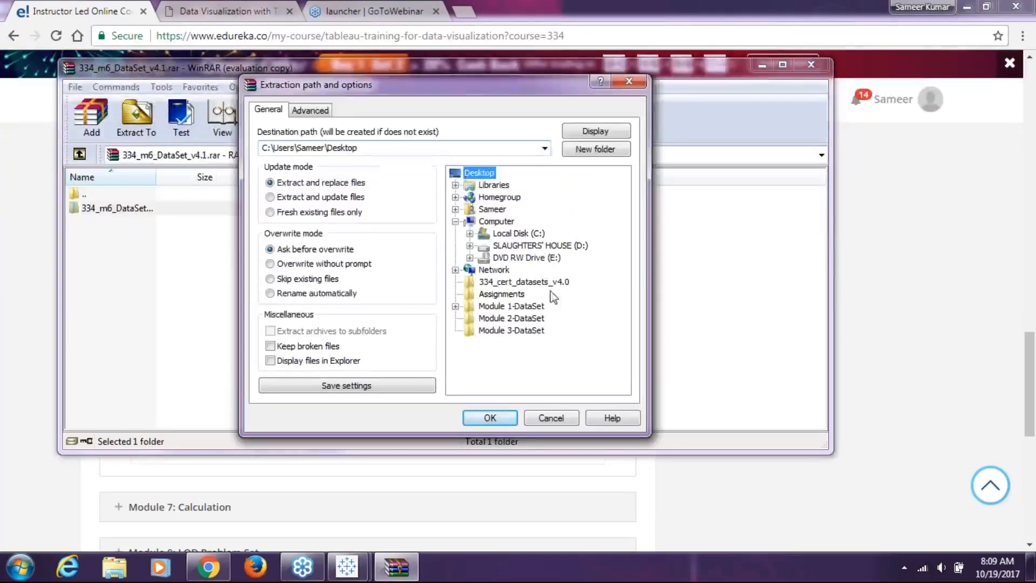
click(490, 418)
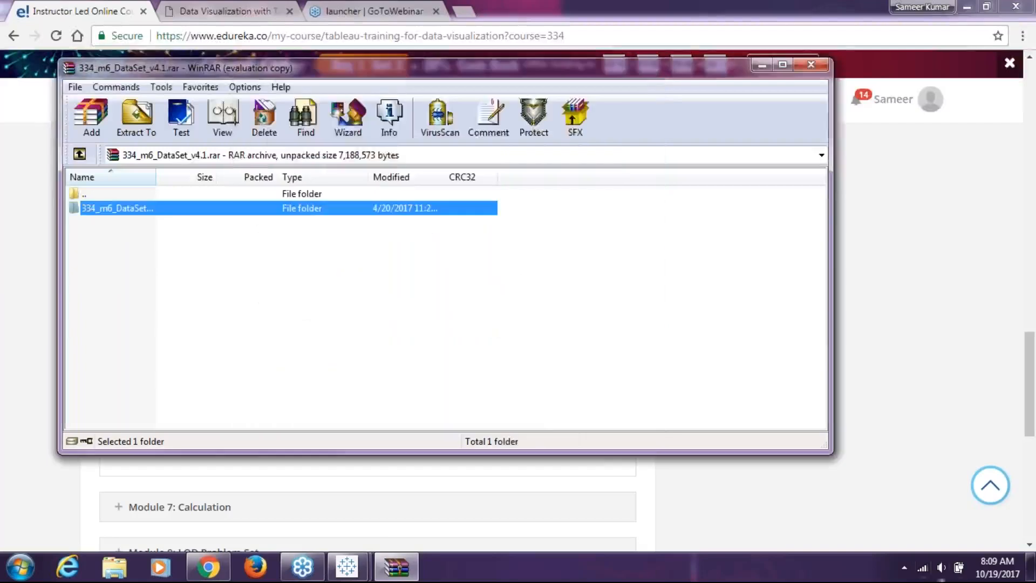
- Open the Module 6-DataSet folder inside the extracted 334_m6_DataSet_v4.0 desktop folder, and return to Tableau's source folder chooser
click(1033, 567)
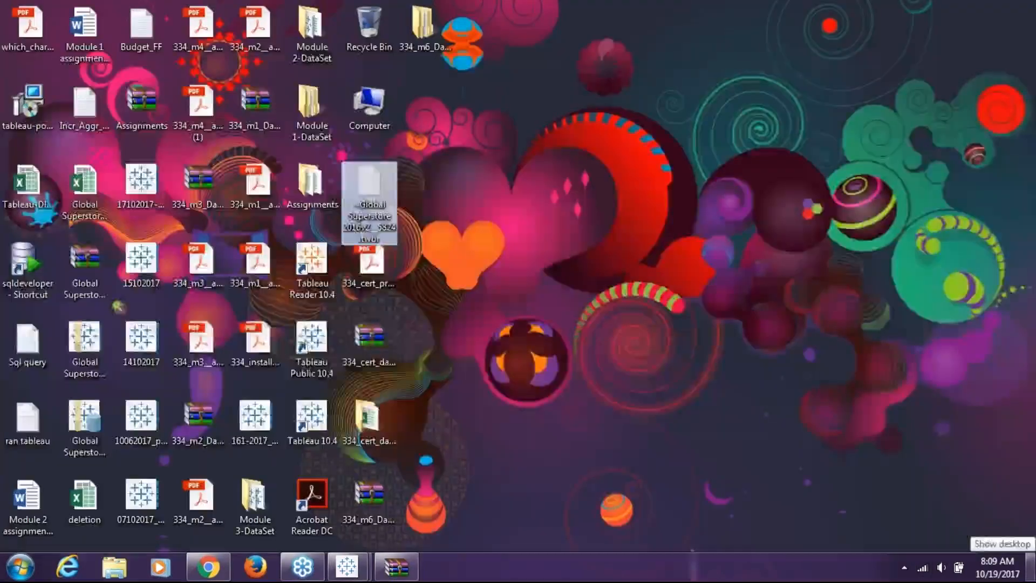
double_click(421, 24)
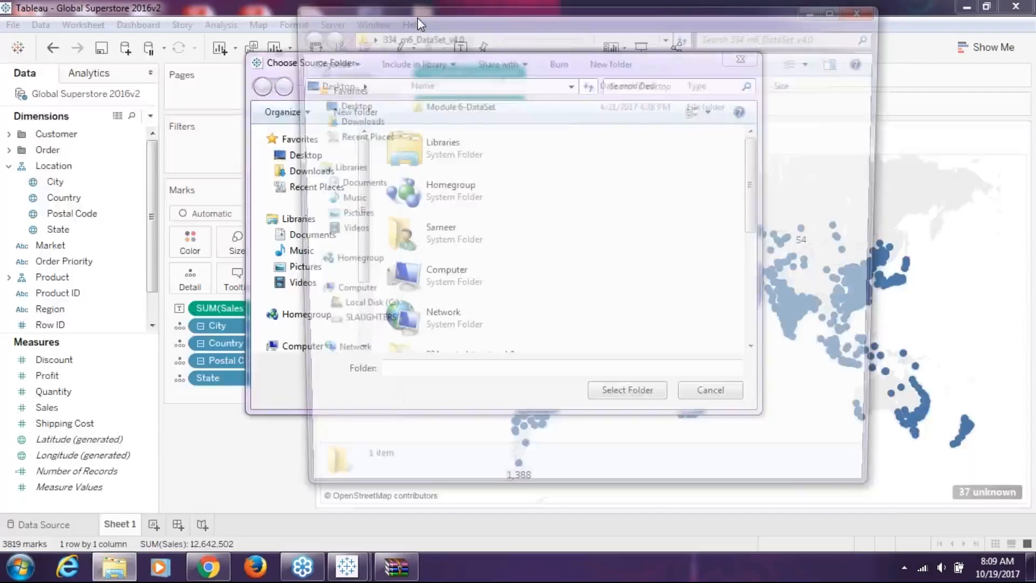
double_click(456, 105)
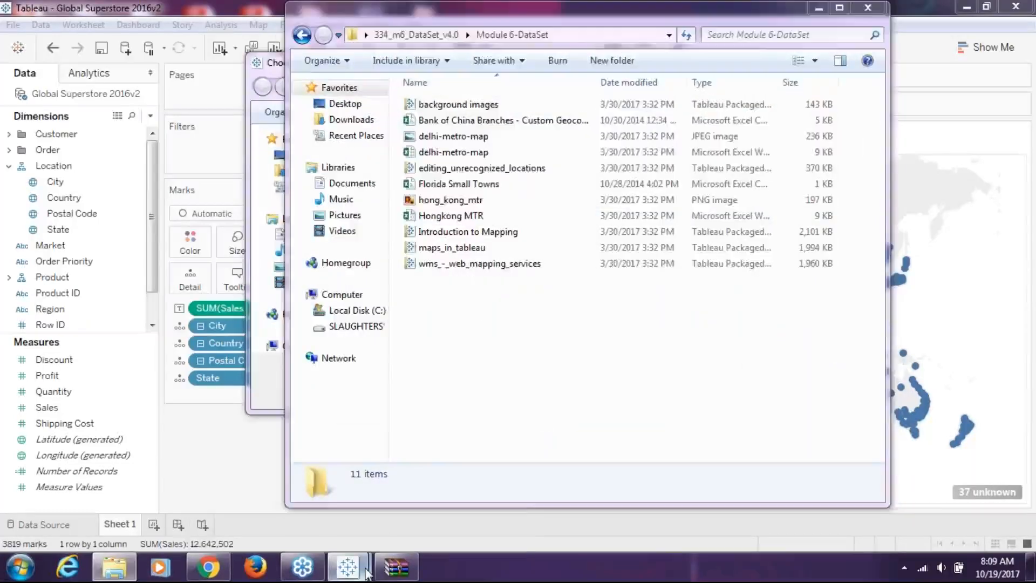
mouse_move(367, 573)
click(392, 516)
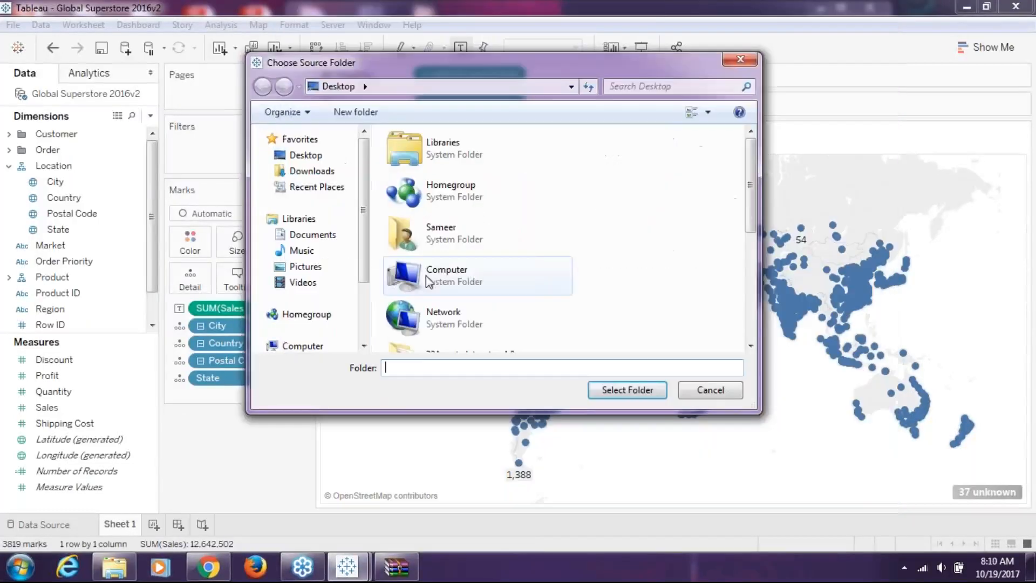
- Close the source folder chooser and try to import custom geocoding with no directory specified
click(748, 59)
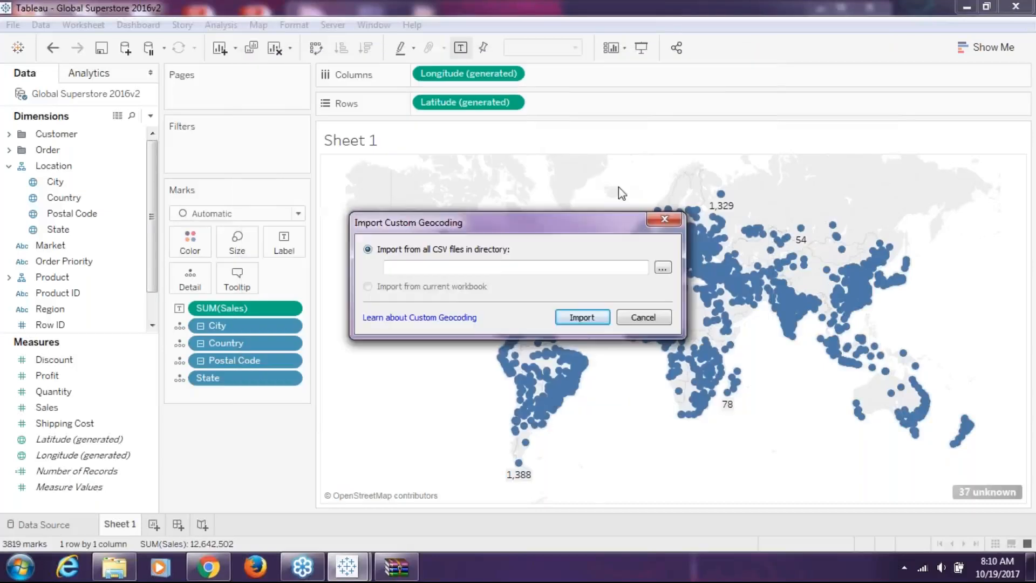
click(583, 321)
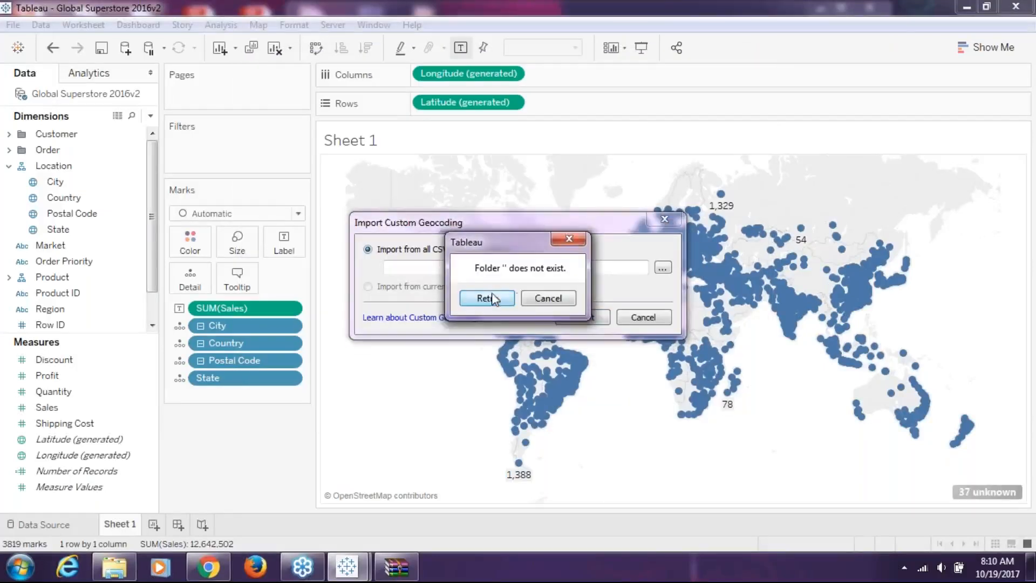
click(547, 298)
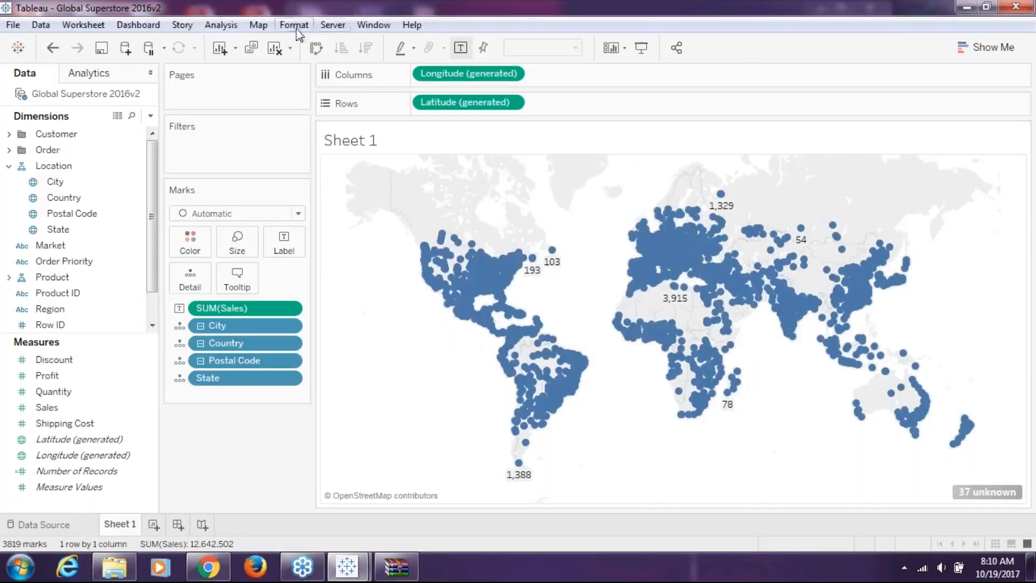
- Reopen the custom geocoding import dialog and browse for its source directory to 334_m6_DataSet_v4.0 > Module 6-DataSet
click(259, 25)
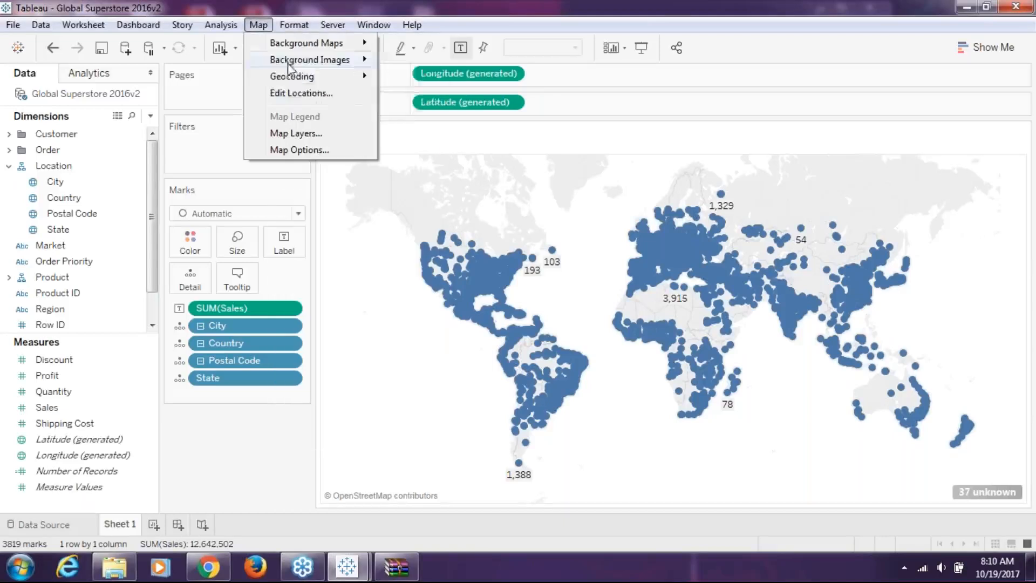
mouse_move(348, 85)
click(411, 80)
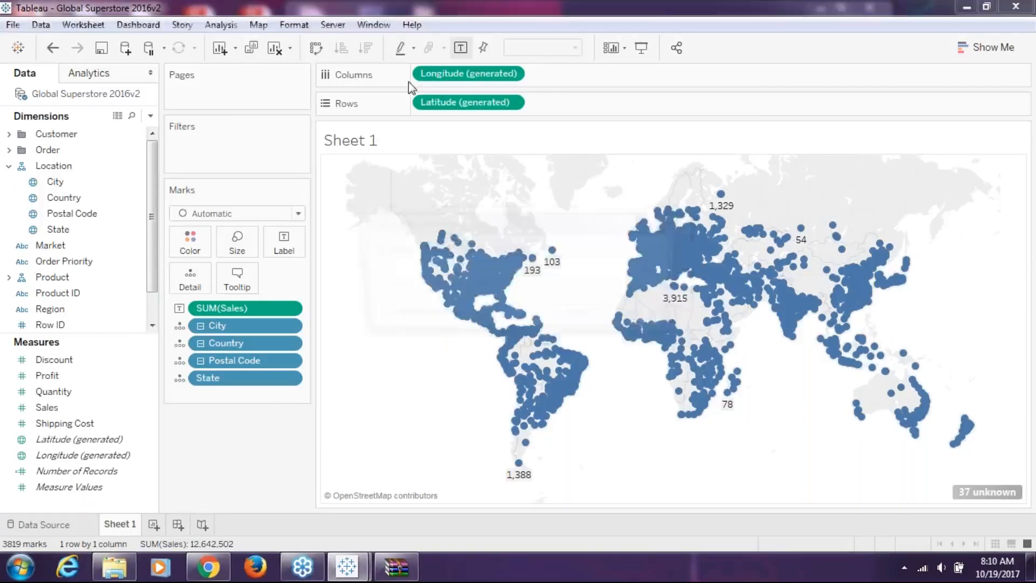
click(664, 269)
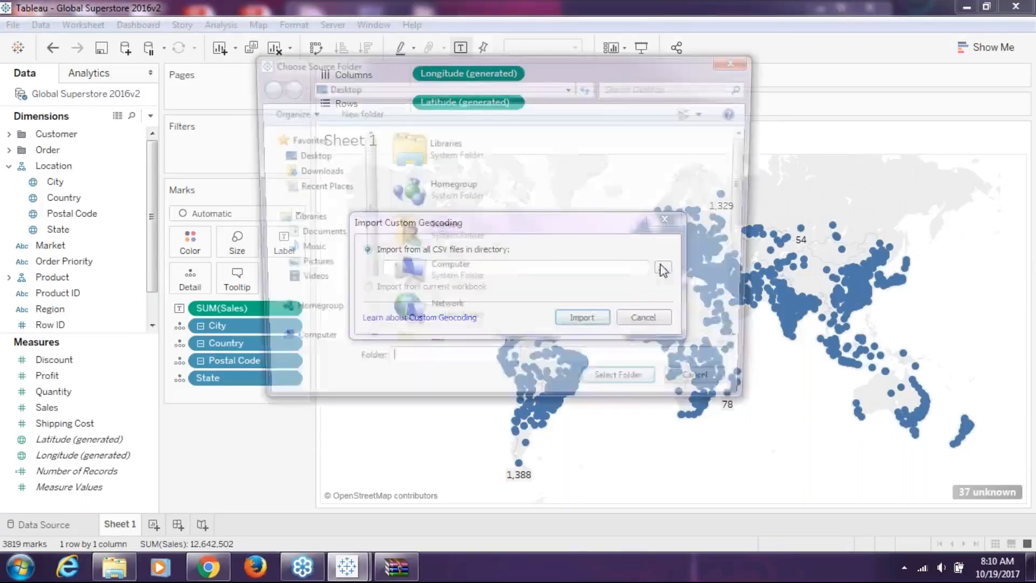
click(753, 249)
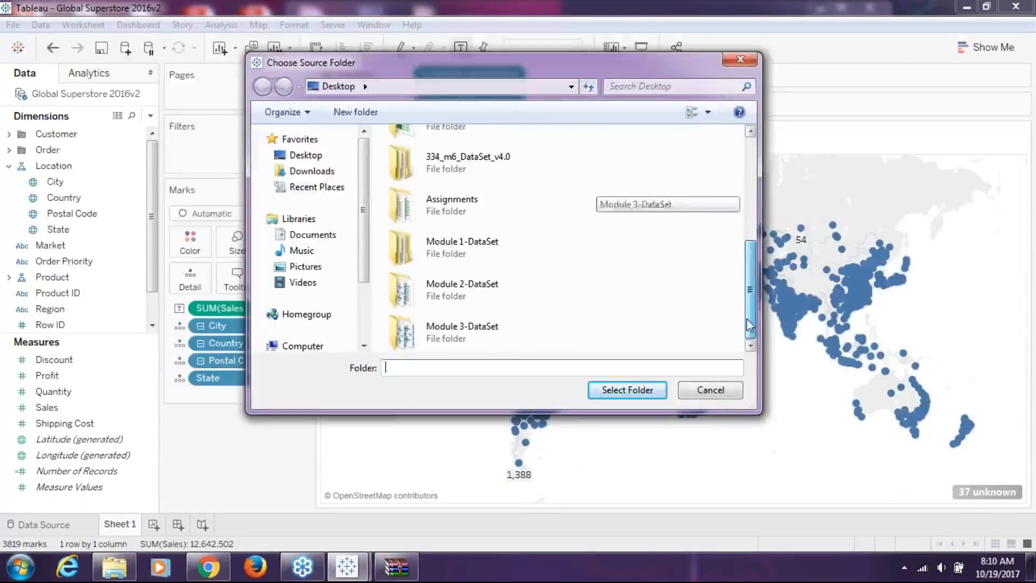
double_click(470, 178)
double_click(468, 158)
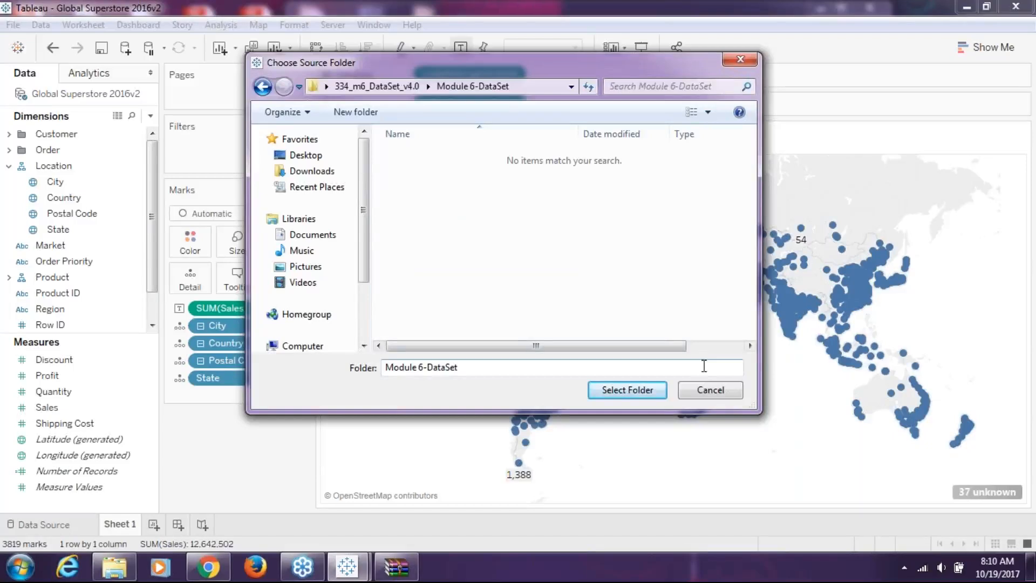
click(910, 280)
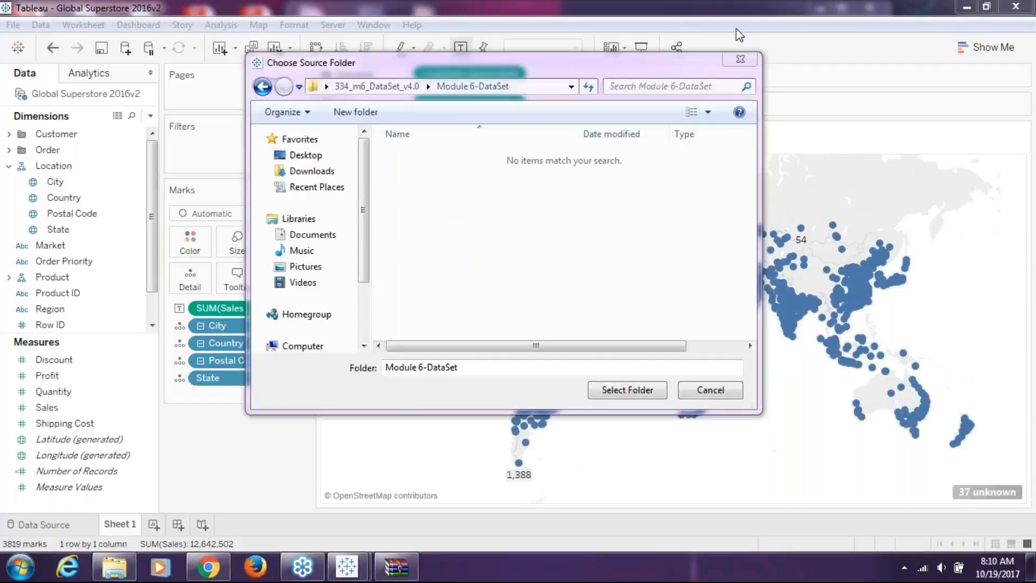
click(744, 60)
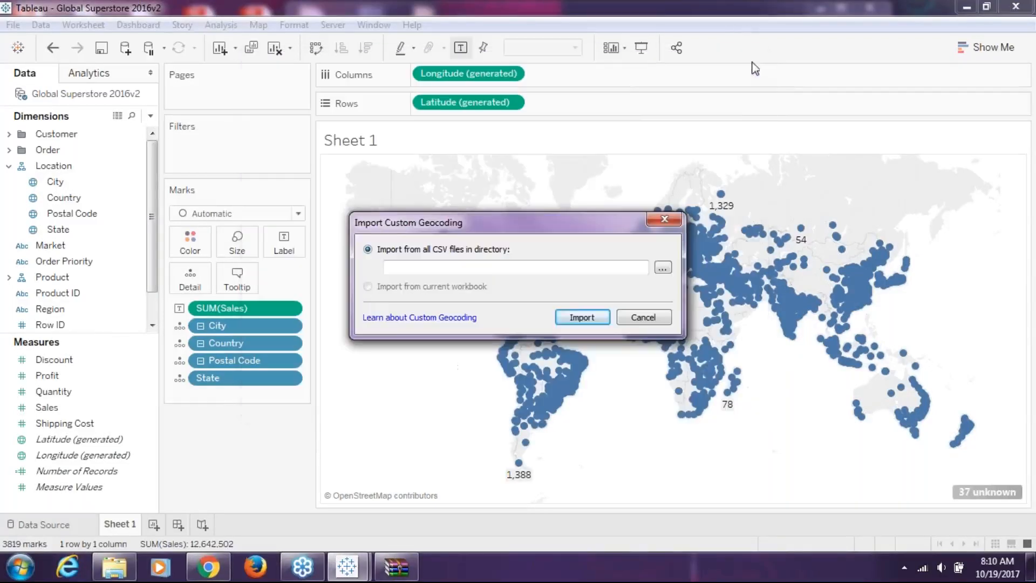
click(663, 268)
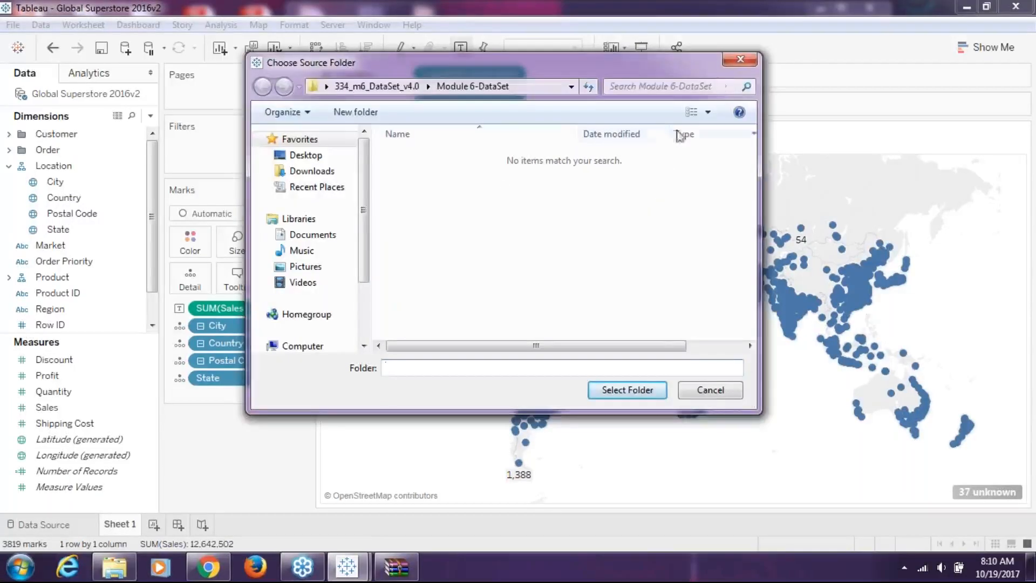
click(739, 60)
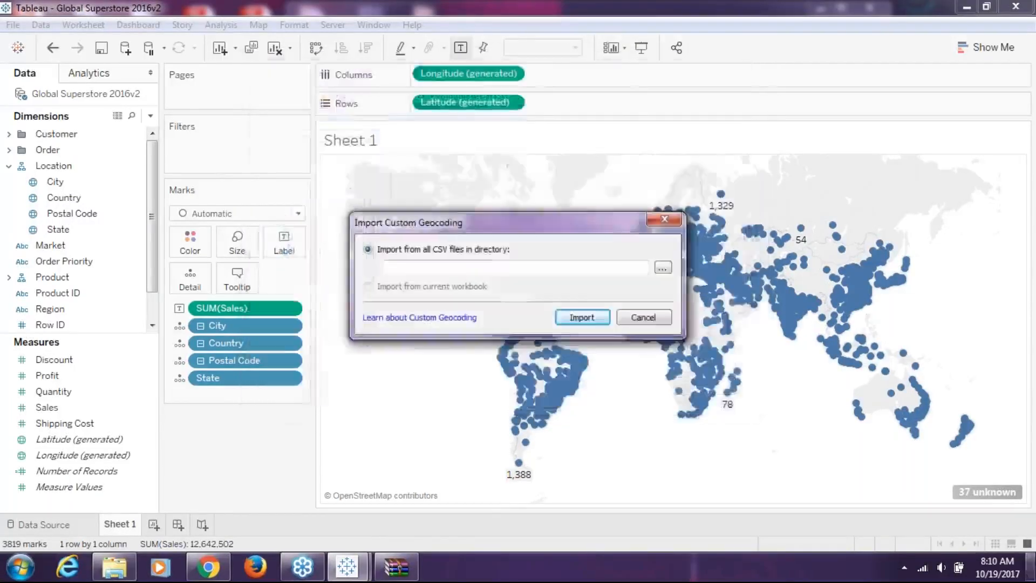
- Open the Module 6-DataSet folder inside the desktop's 334_m6_DataSet_v4.0 folder and look through its files
click(1031, 567)
double_click(441, 11)
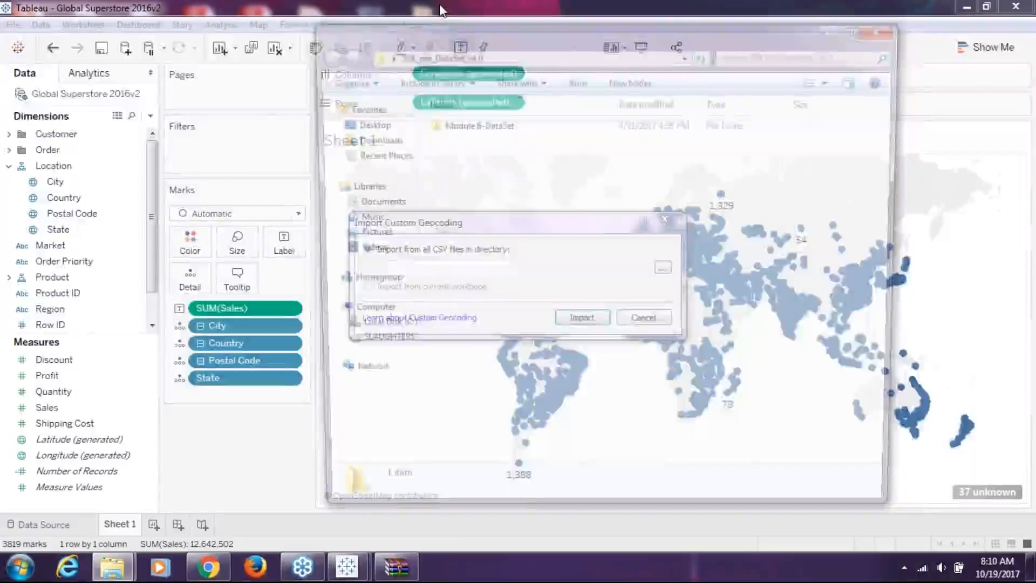
double_click(481, 127)
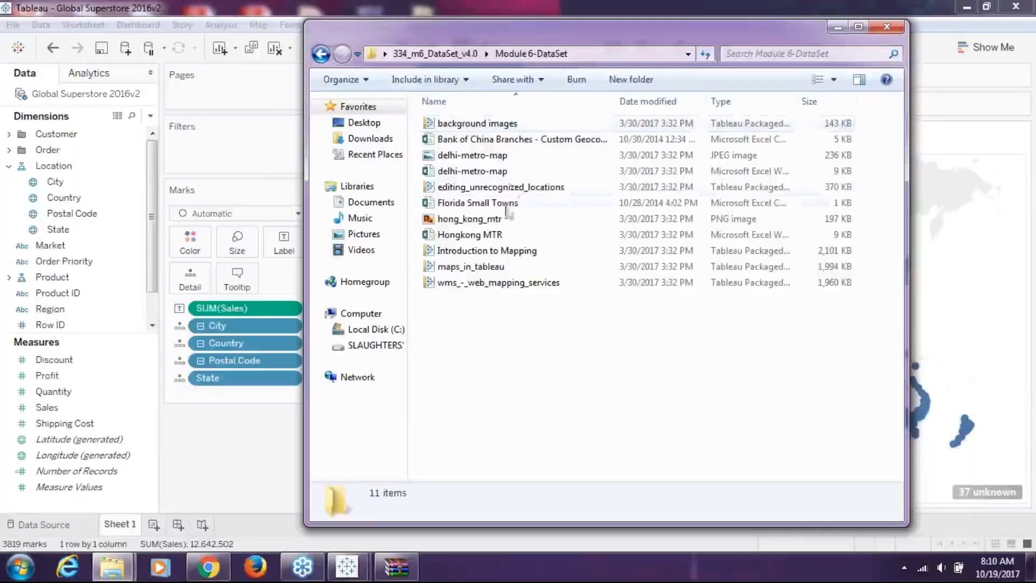
click(511, 173)
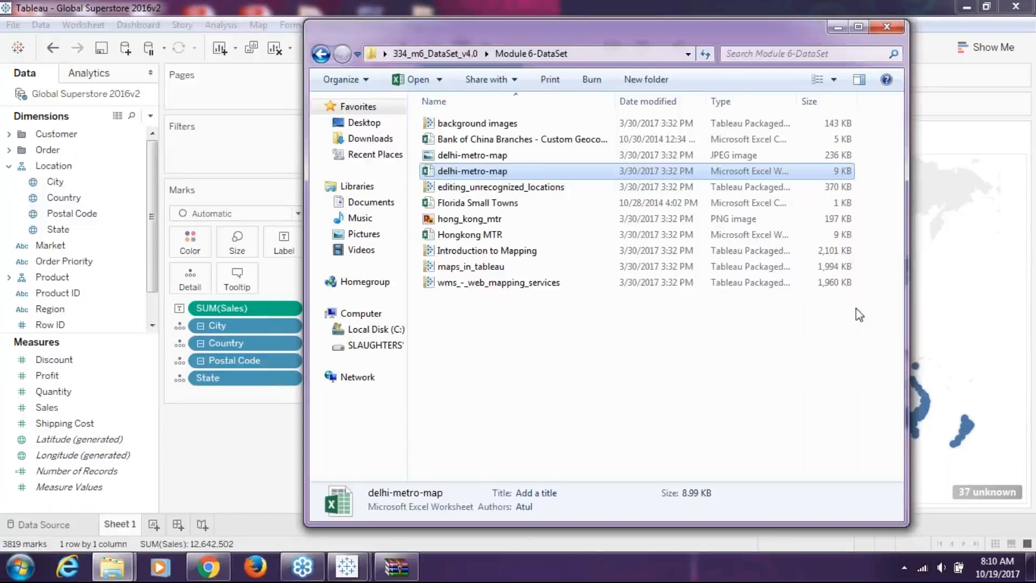
click(1030, 208)
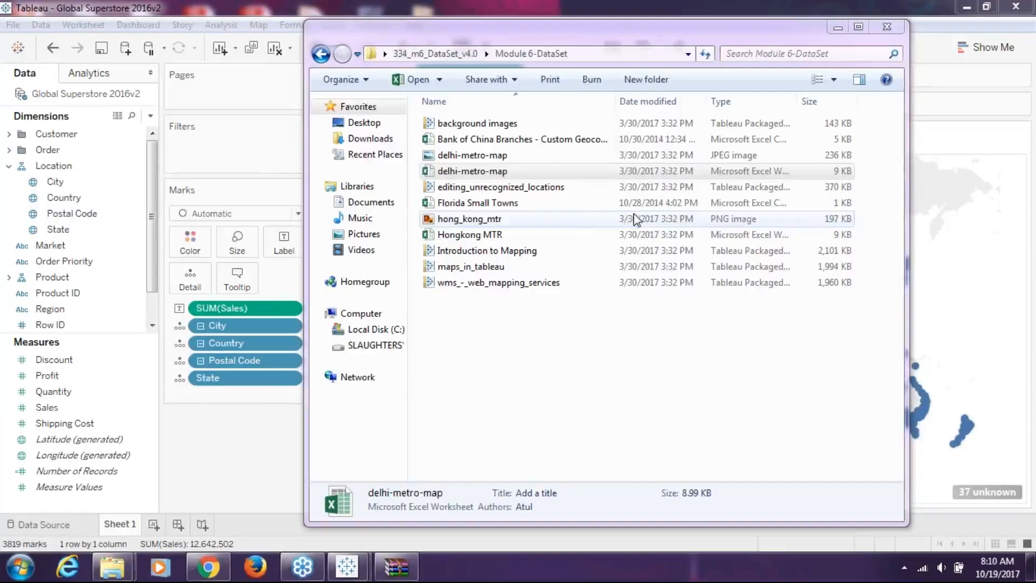
- Locate the Bank of China Branches - Custom Geocoding CSV file, and return to Tableau's custom geocoding import dialog
click(542, 267)
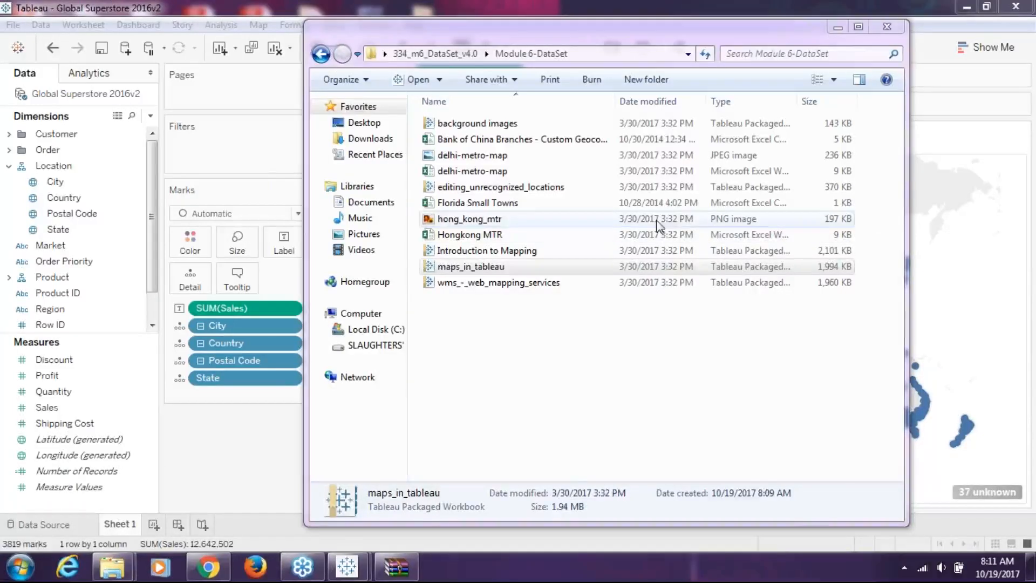
click(580, 142)
click(544, 141)
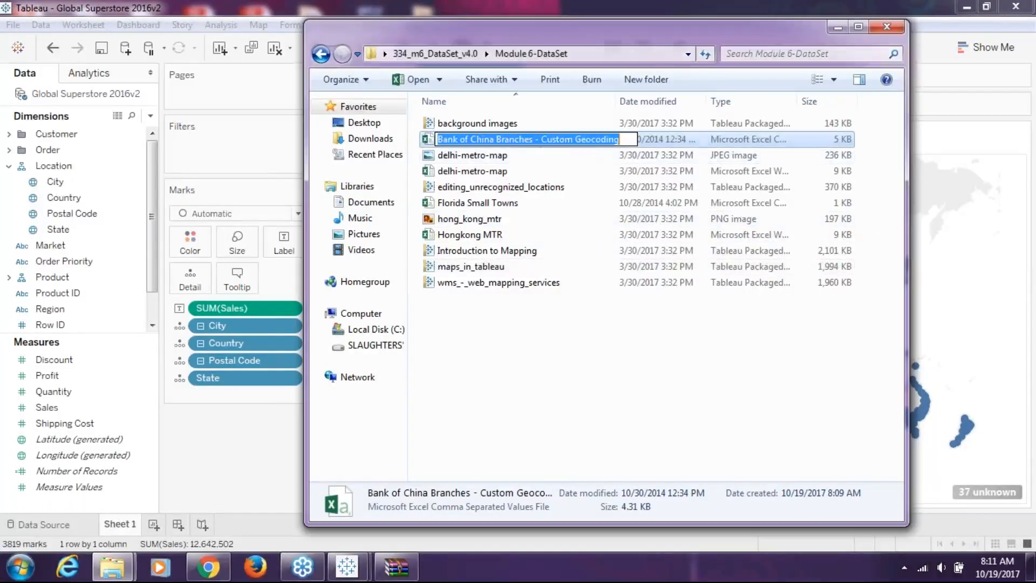
click(655, 140)
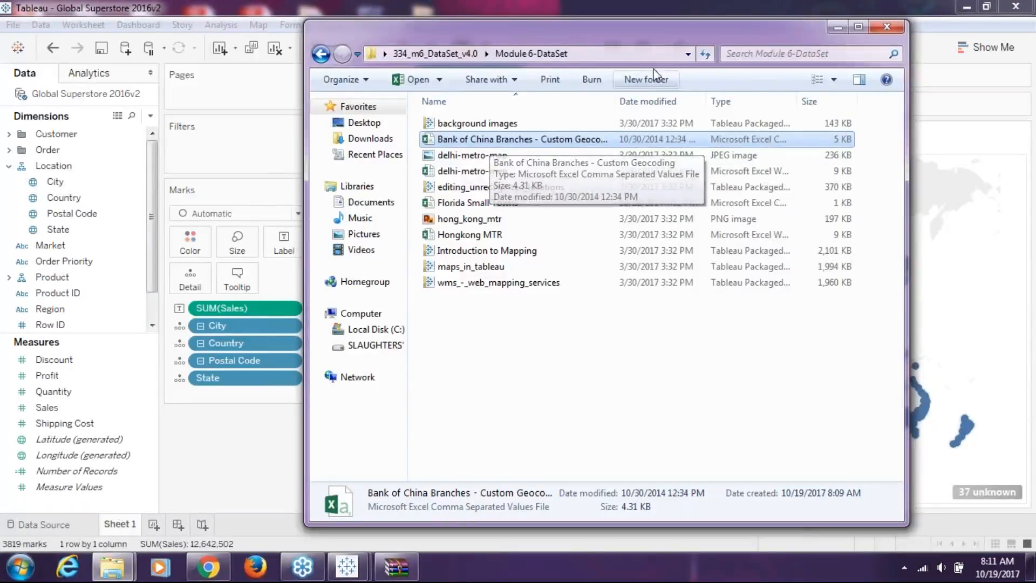
drag(651, 47, 520, 65)
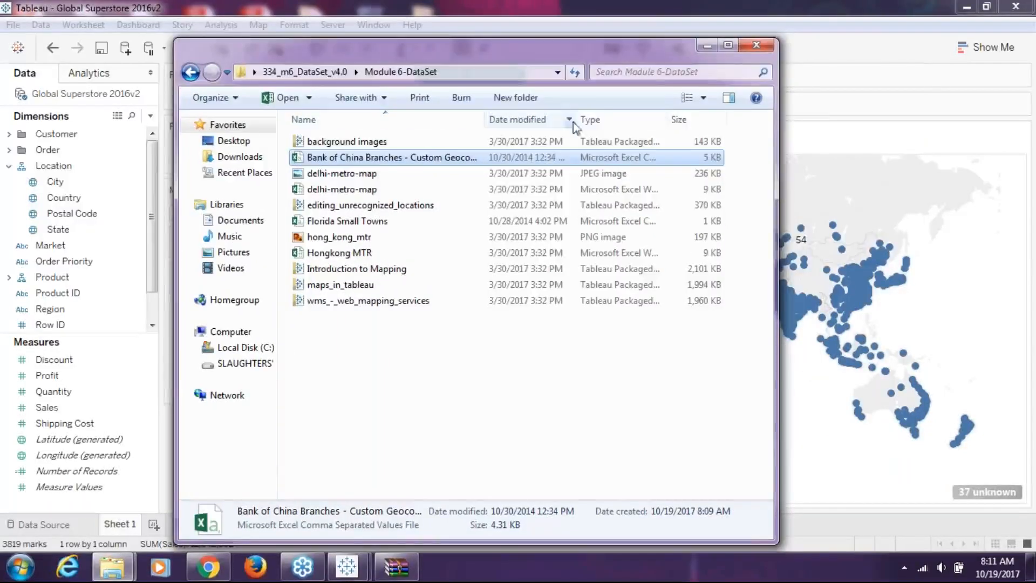
click(701, 46)
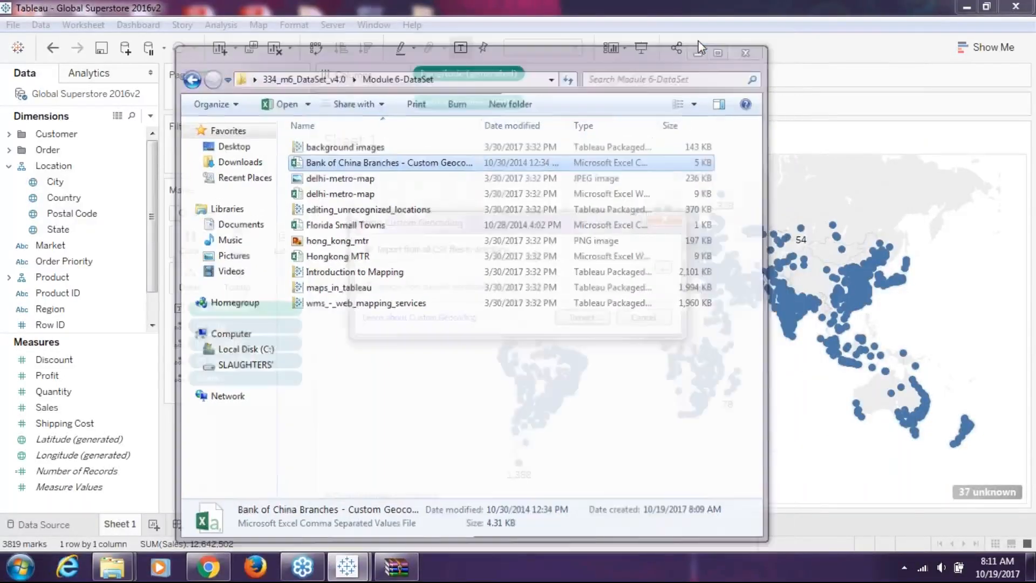
- Reopen the source folder chooser for the geocoding import, and write "yes" in a new Notepad document
click(664, 268)
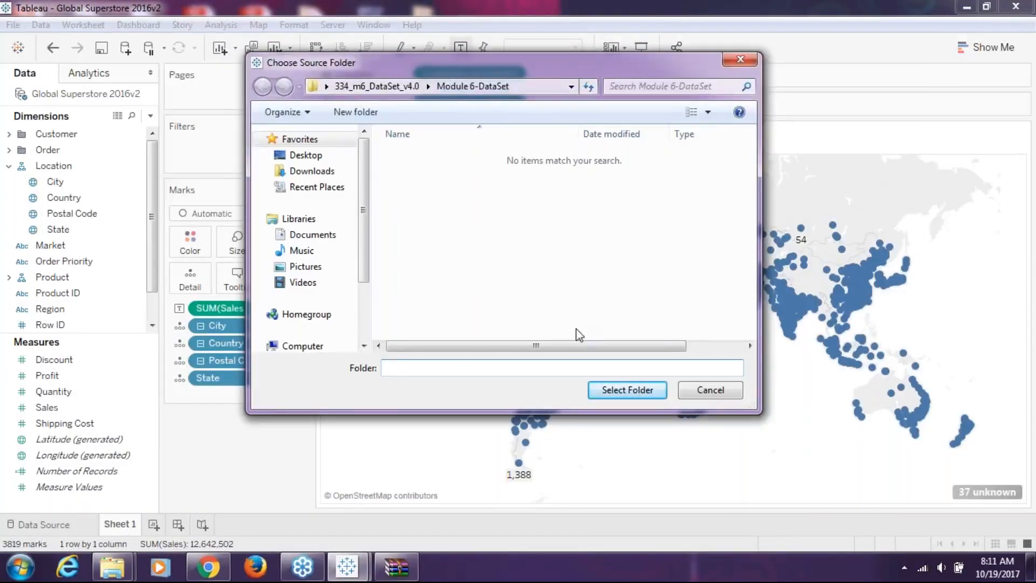
click(112, 568)
click(20, 567)
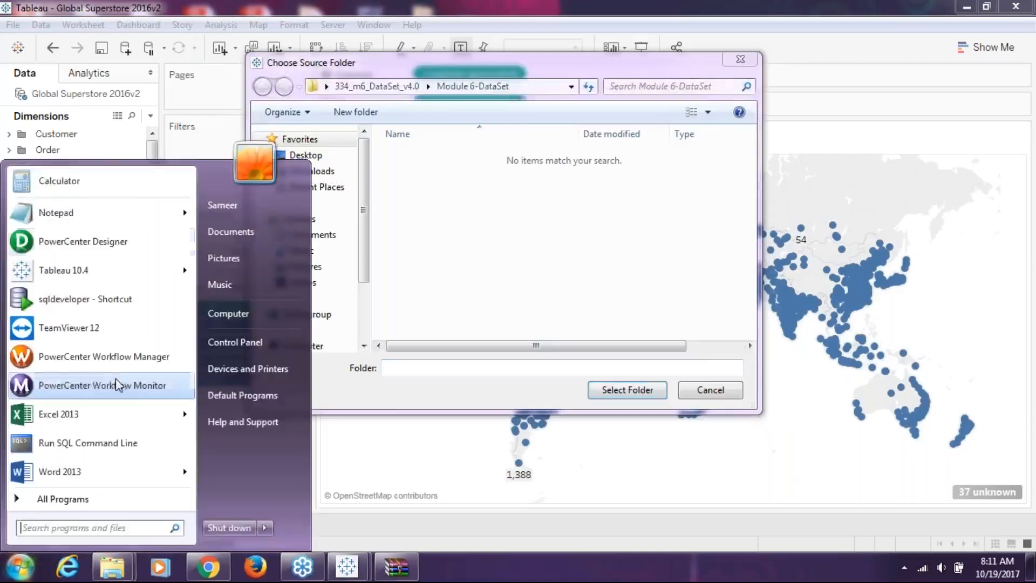
click(132, 224)
text(that)
key(BackSpace)
key(BackSpace)
key(BackSpace)
key(BackSpace)
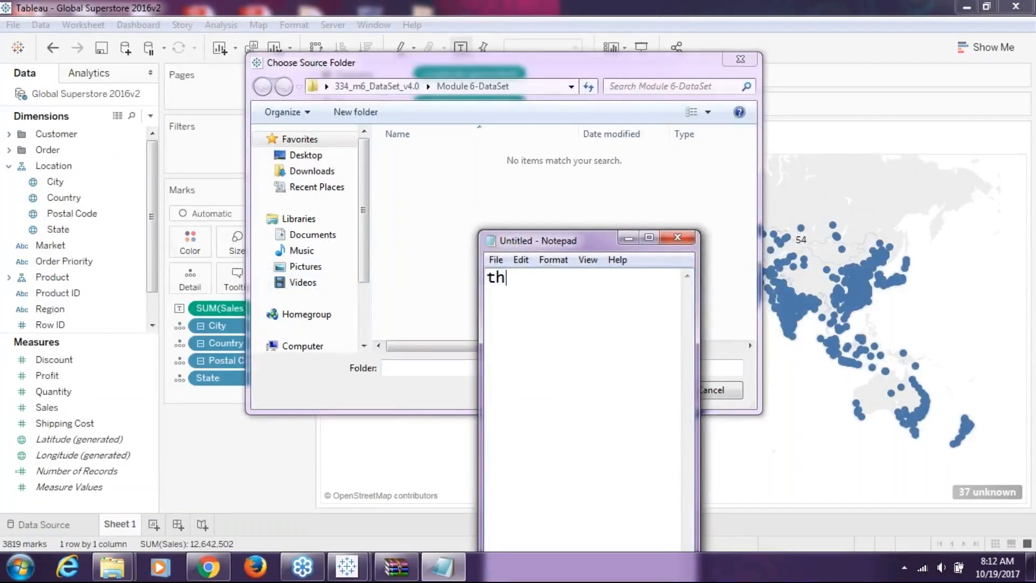
text(yes)
- Copy the Bank of China Branches - Custom Geocoding CSV from the Module 6-DataSet folder to the Desktop
click(1031, 567)
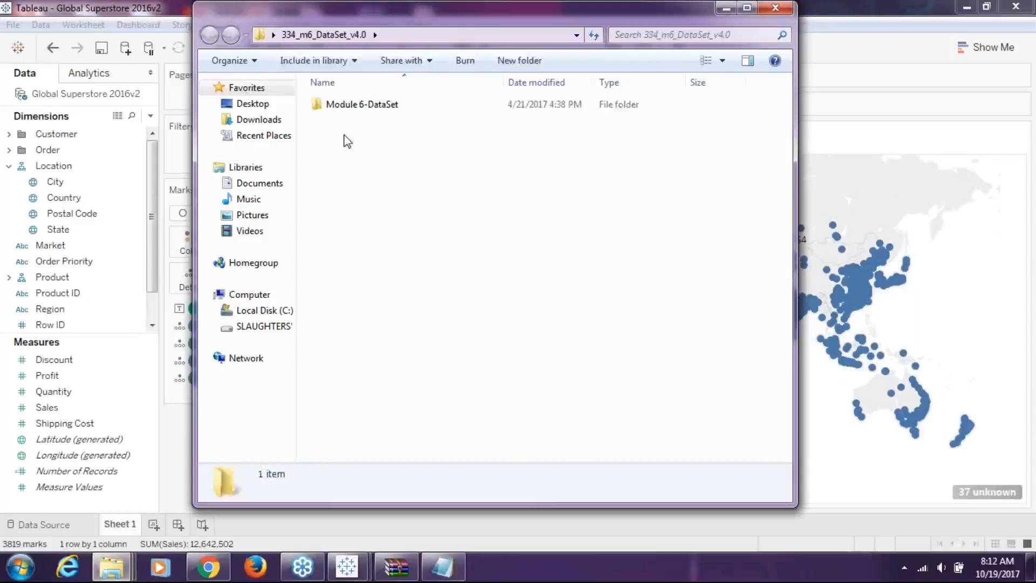
double_click(346, 104)
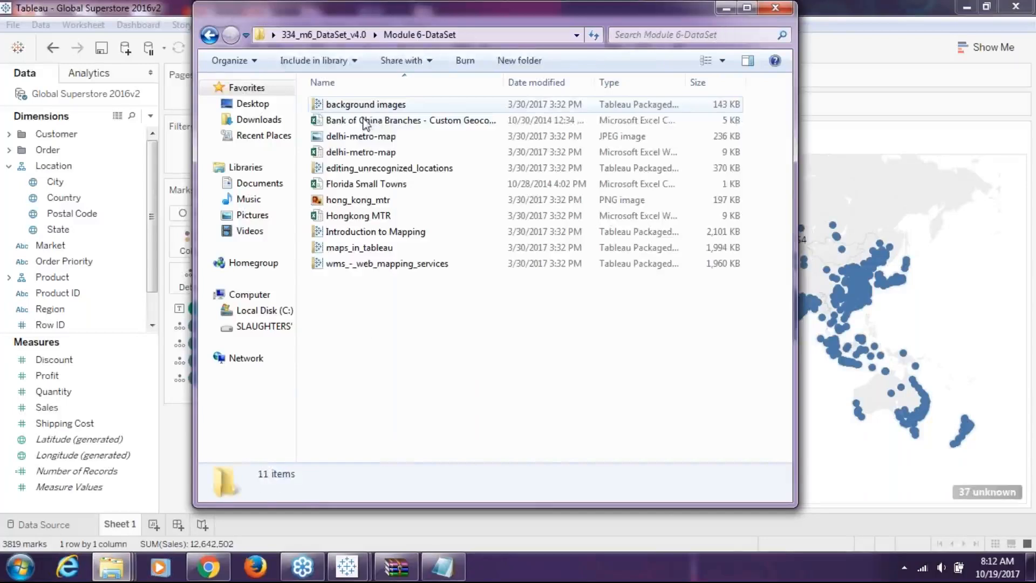
click(365, 121)
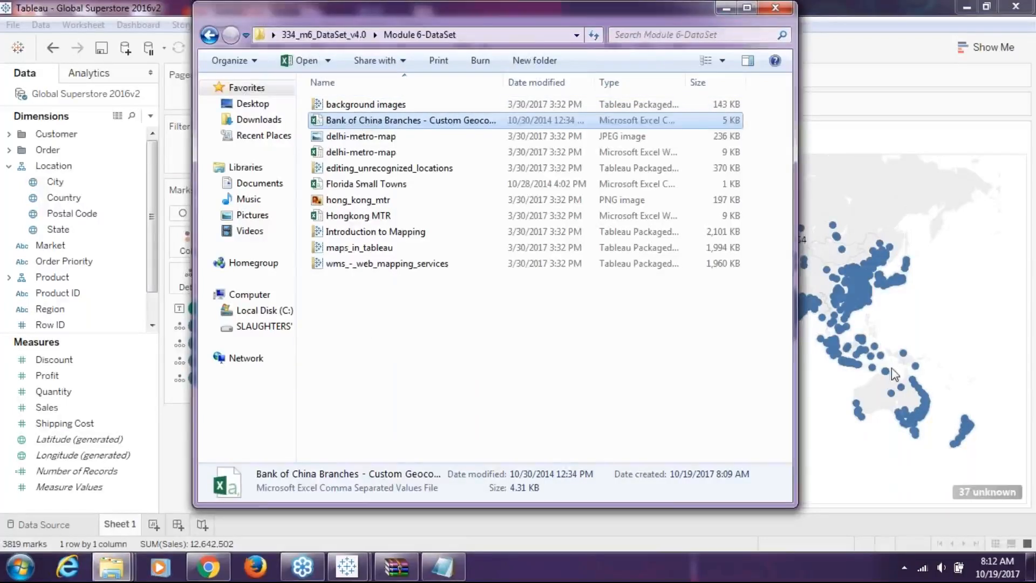
click(1032, 569)
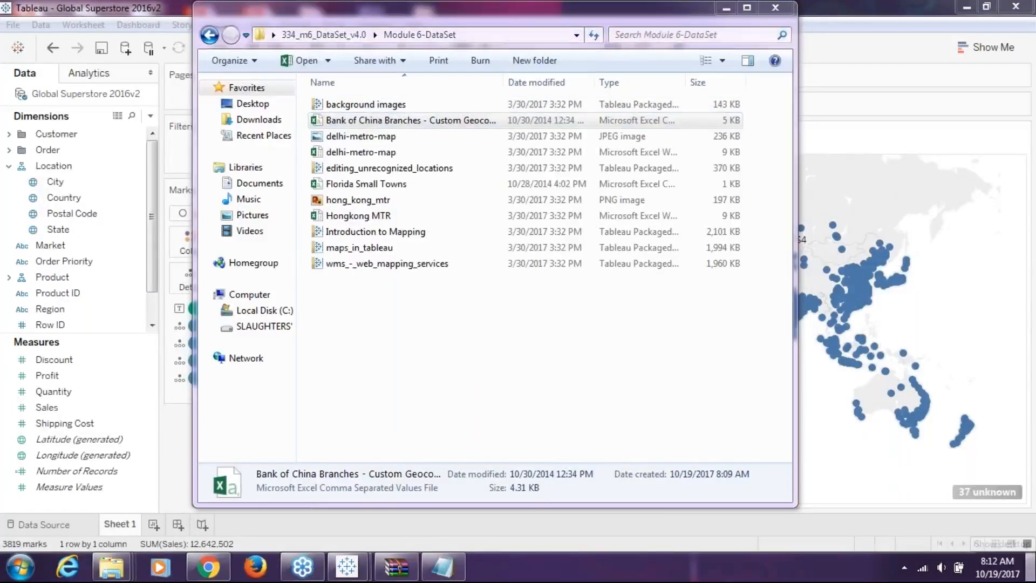
right_click(494, 233)
click(580, 301)
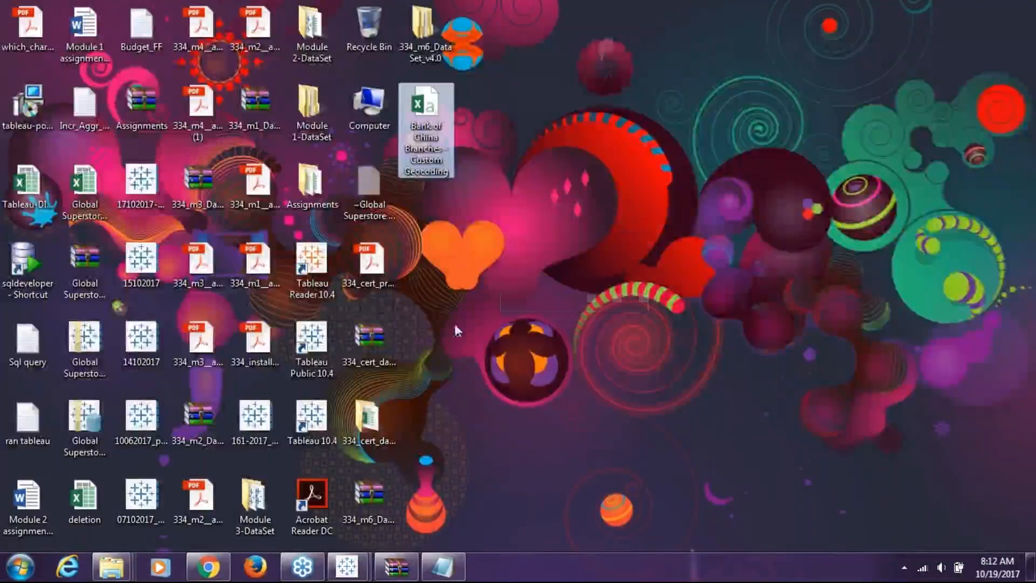
- Return to Tableau's source folder chooser and browse the folders on the Desktop
click(348, 569)
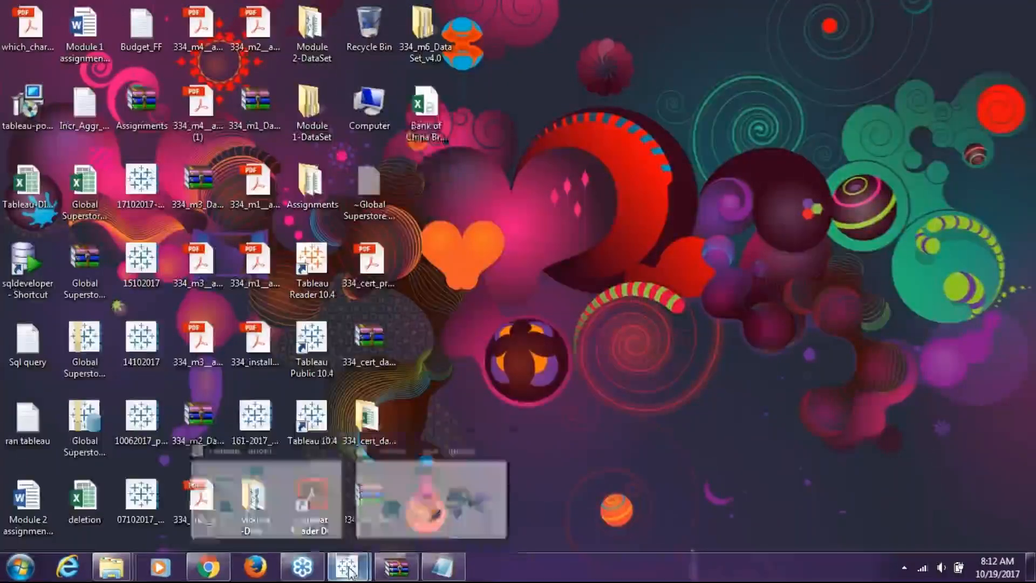
click(429, 497)
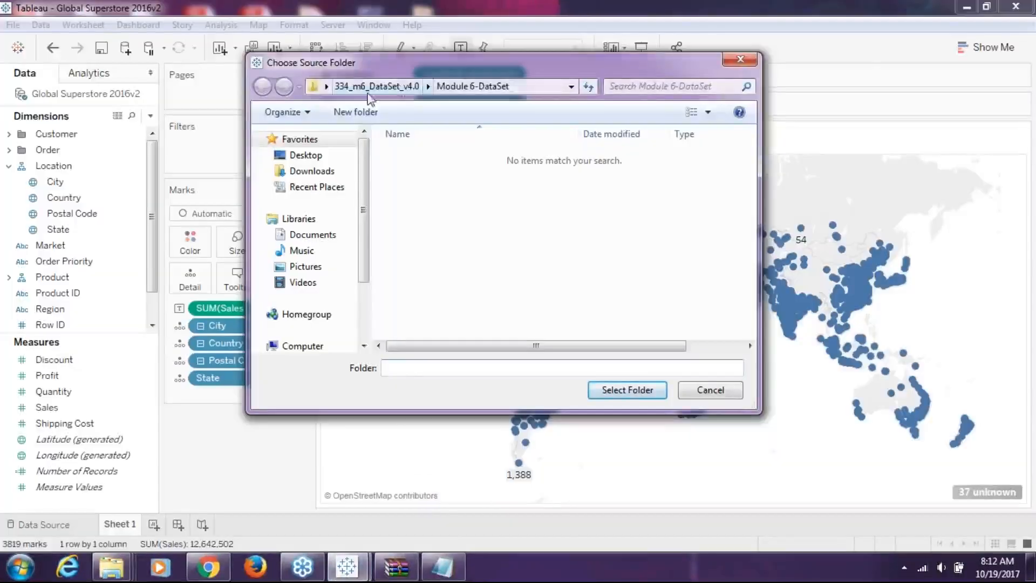
click(332, 156)
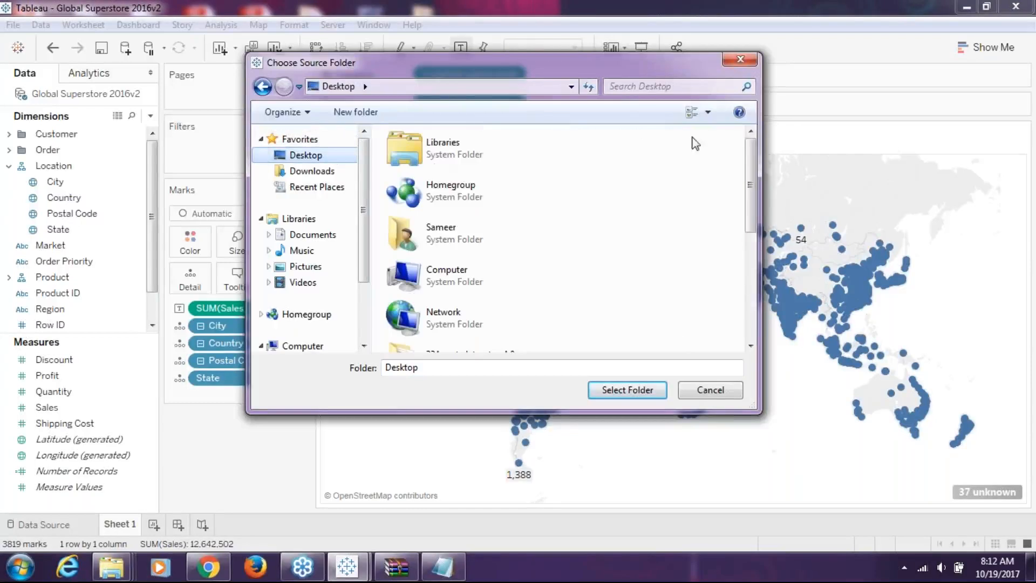
drag(751, 178, 755, 326)
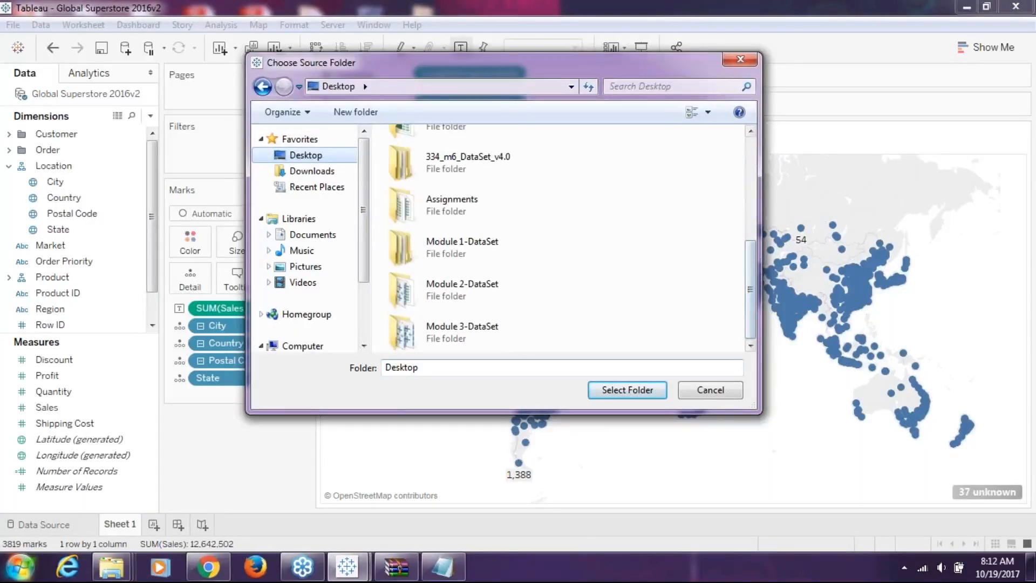
- Clear the text from the Notepad document and put its window away
click(443, 567)
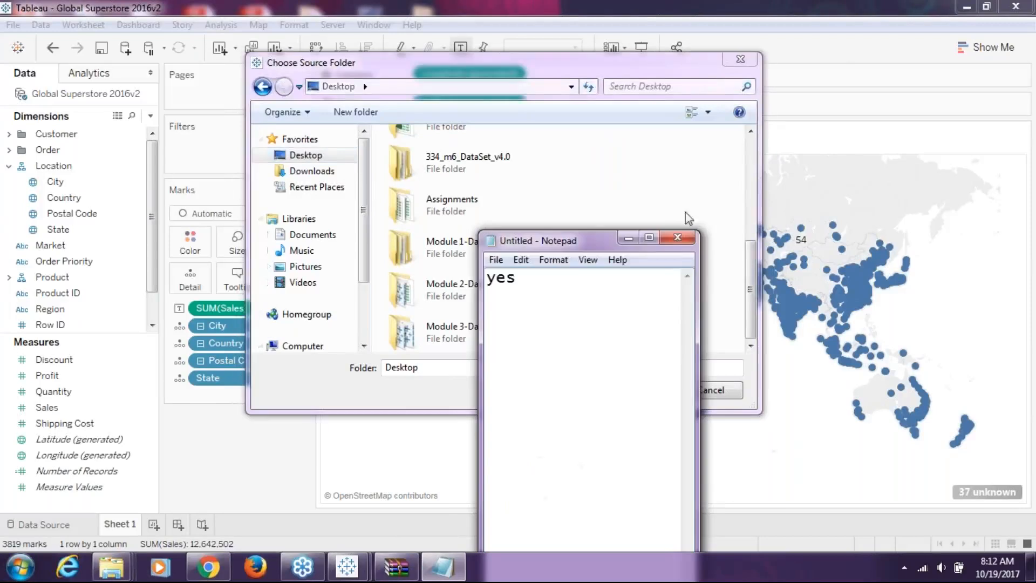
key(BackSpace)
key(BackSpace)
key(BackSpace)
key(BackSpace)
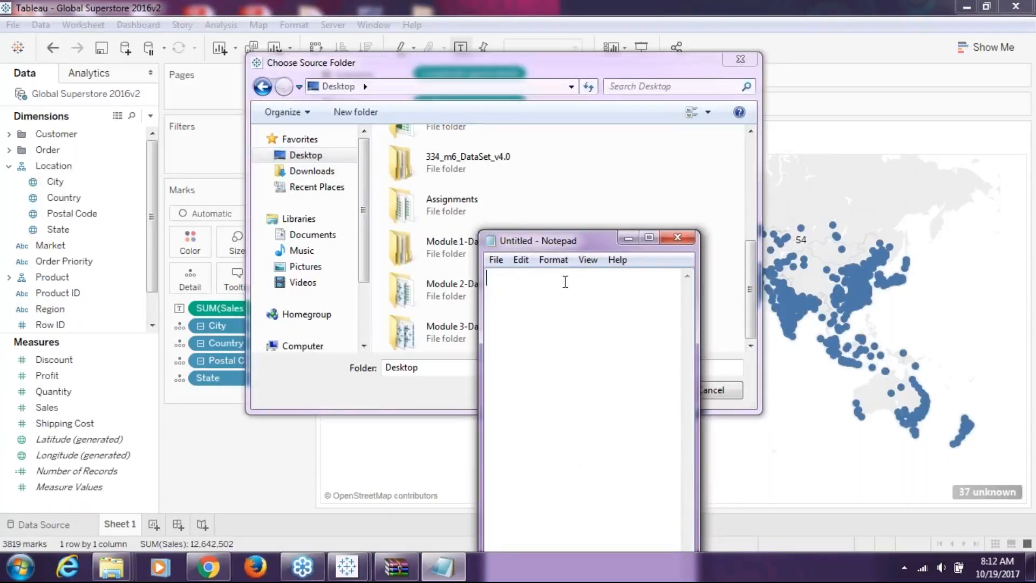
click(630, 238)
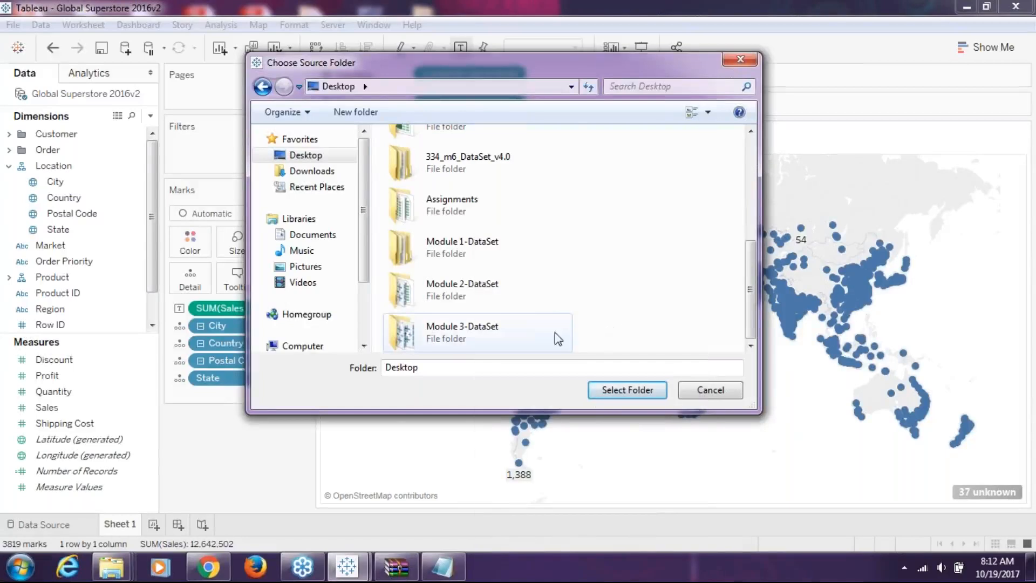
- Browse the source directory to 334_m6_DataSet_v4.0 > Module 6-DataSet, cancel the choice, and close the custom geocoding import dialog
double_click(557, 175)
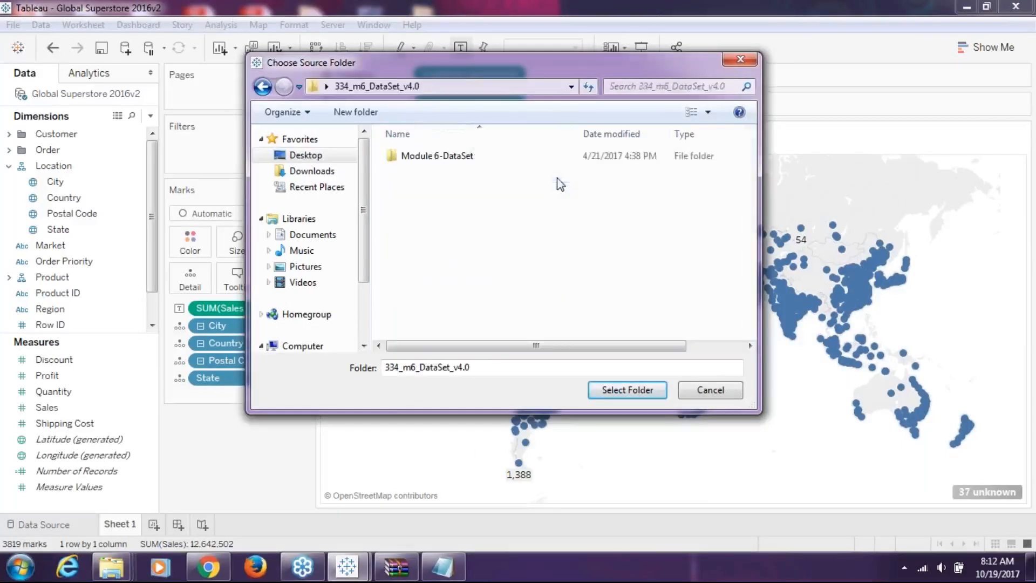
double_click(531, 161)
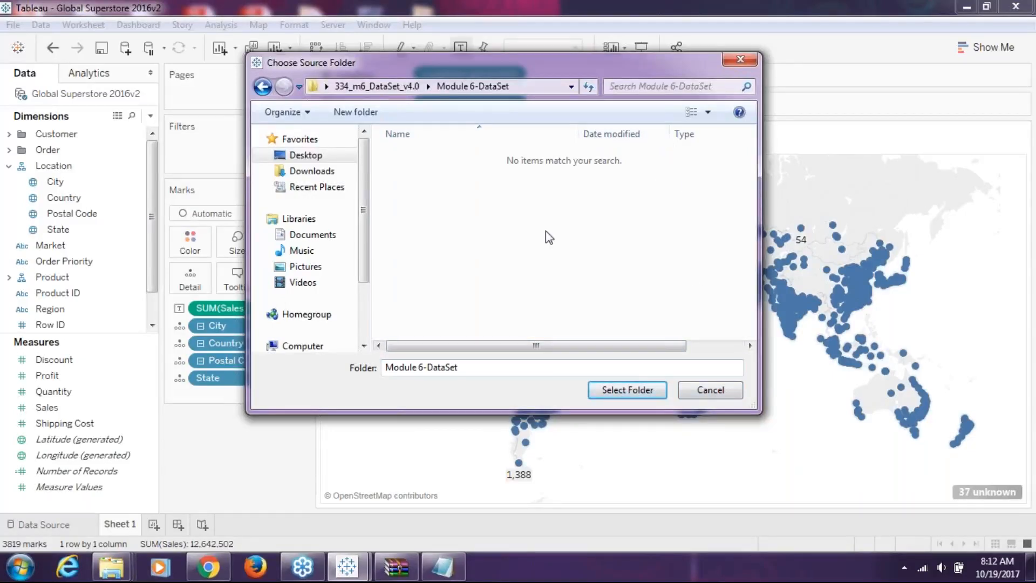
click(710, 390)
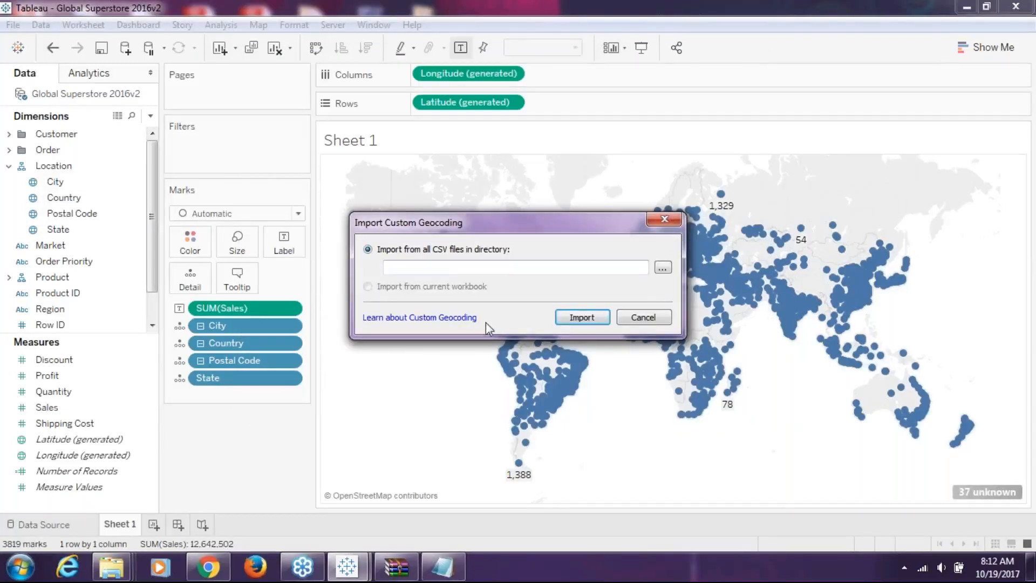
click(665, 219)
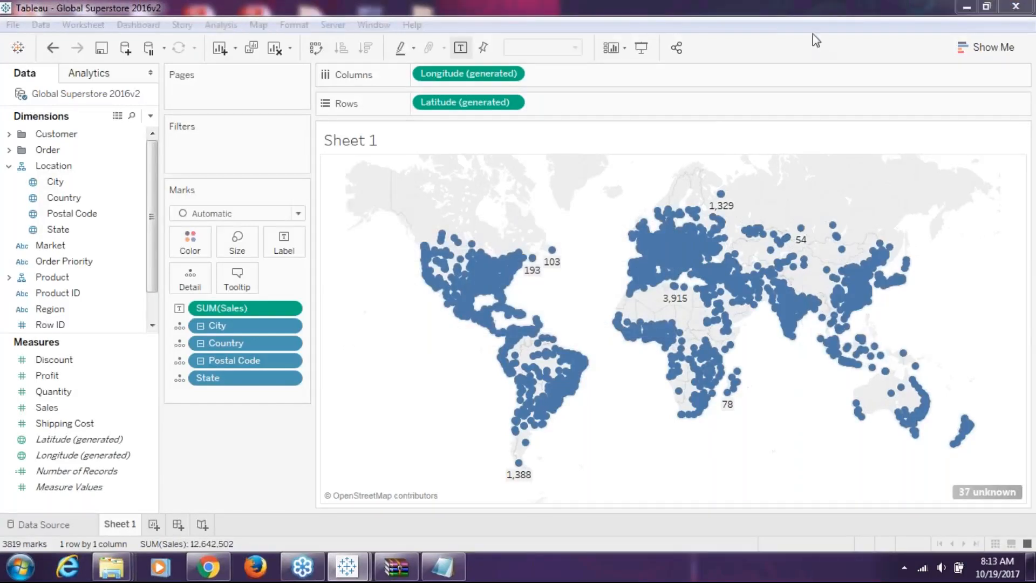
- Check the contents of the Bank of China Custom Geocoding CSV folder, and return to the Tableau Book1 workbook
click(967, 9)
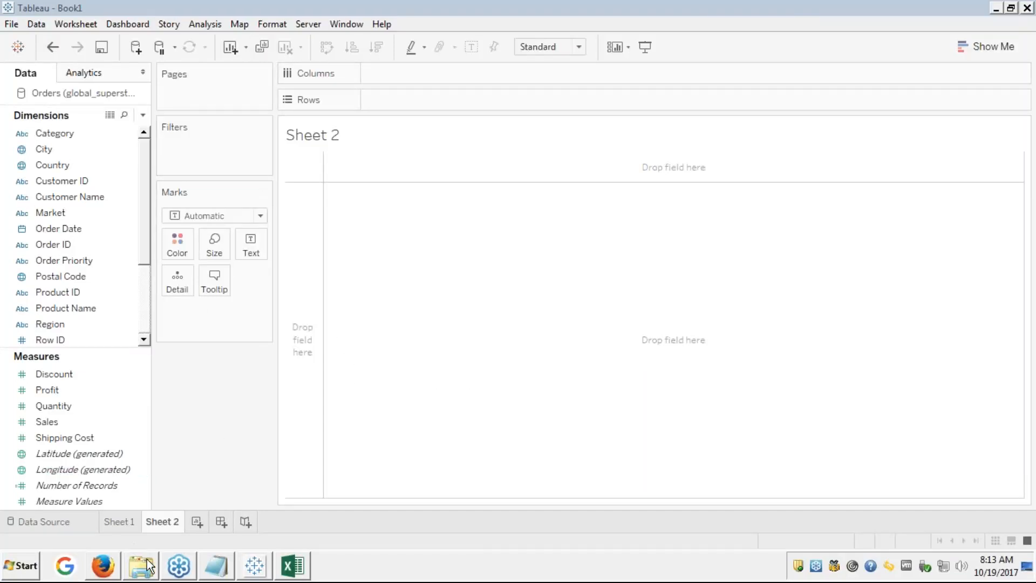
mouse_move(147, 567)
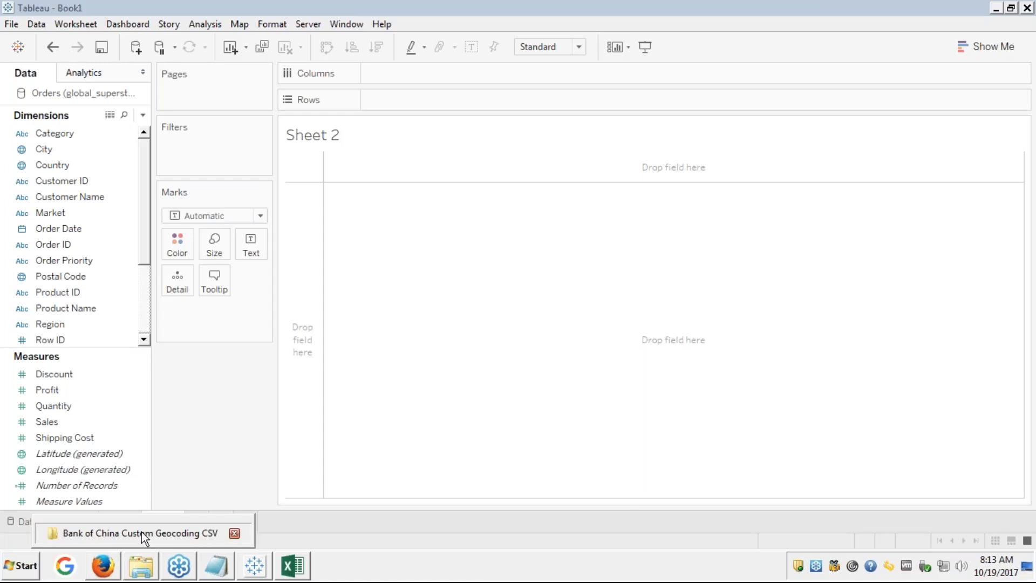
click(143, 536)
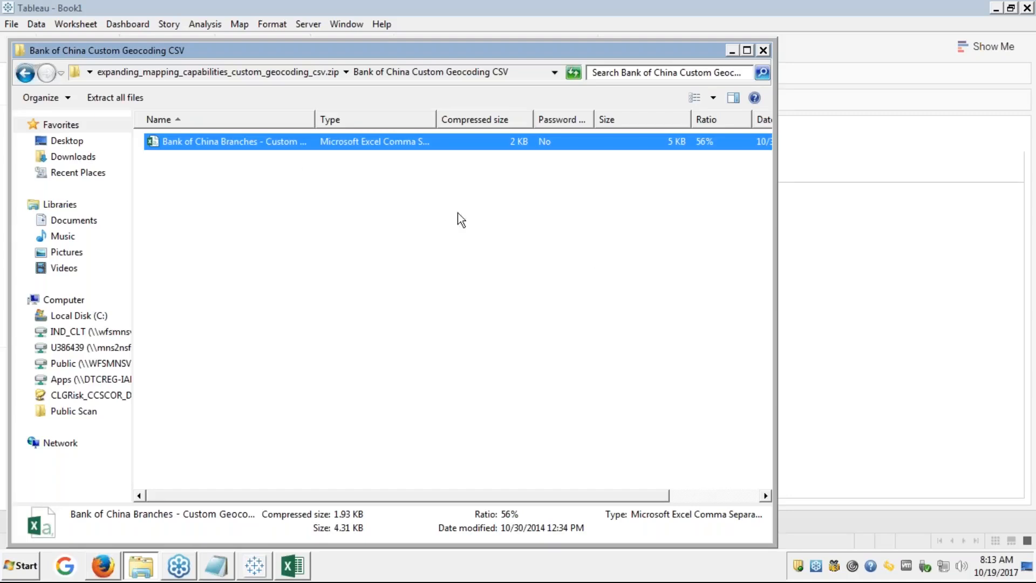
click(821, 270)
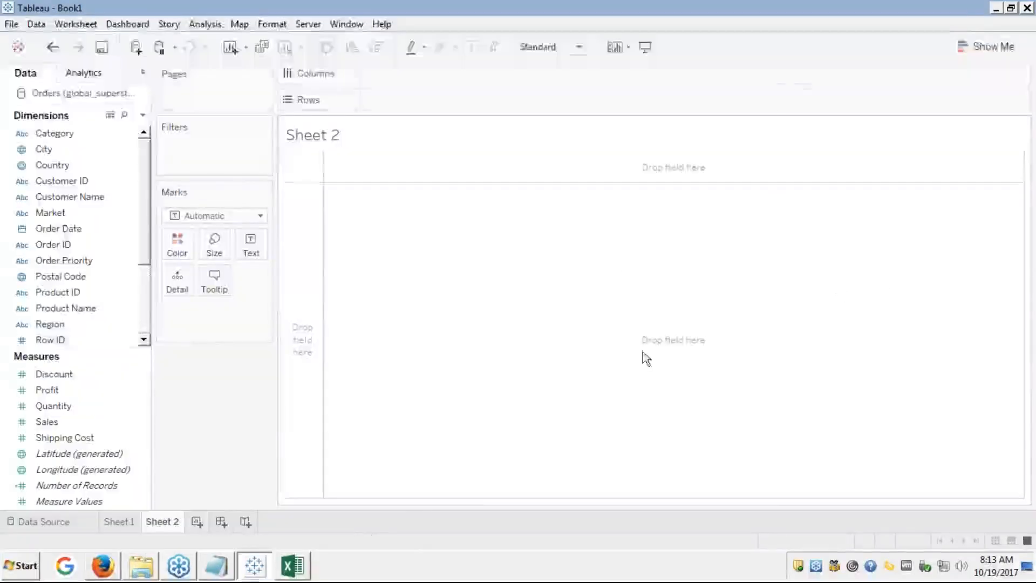
- Switch to Firefox and review the Custom Geocoding - Step 3 slide of the Module 6 presentation in full screen
click(99, 573)
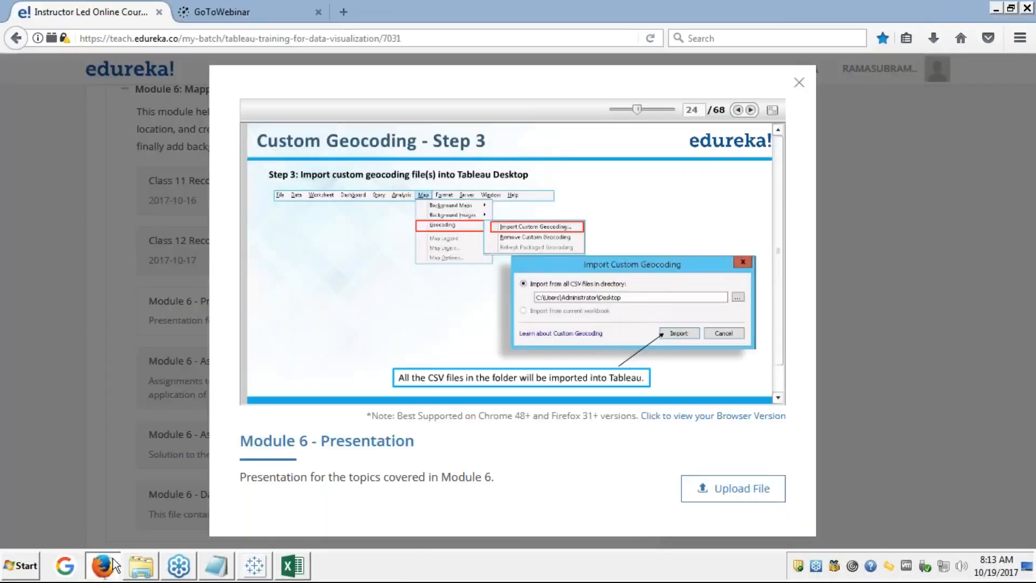
click(773, 111)
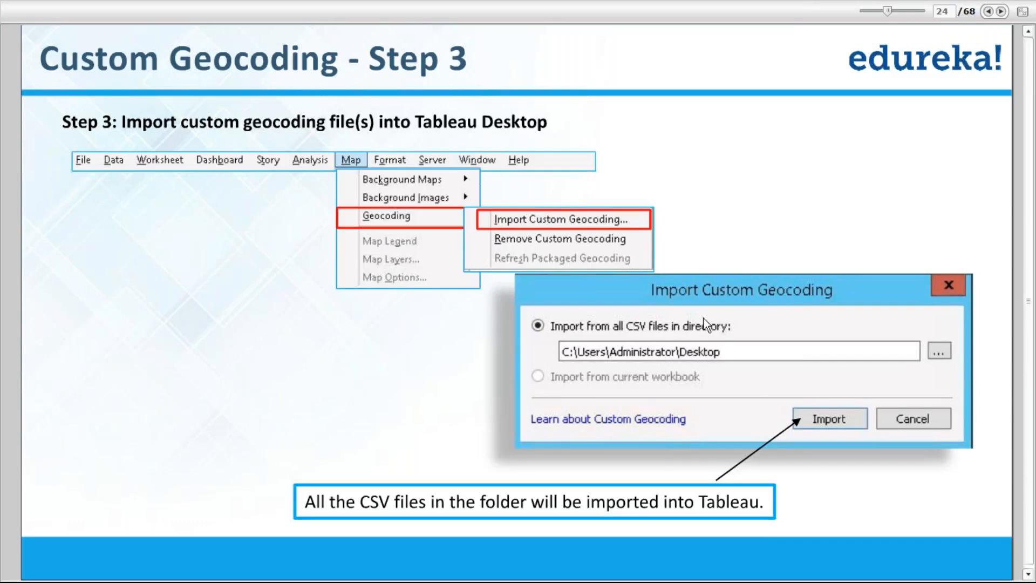
key(Escape)
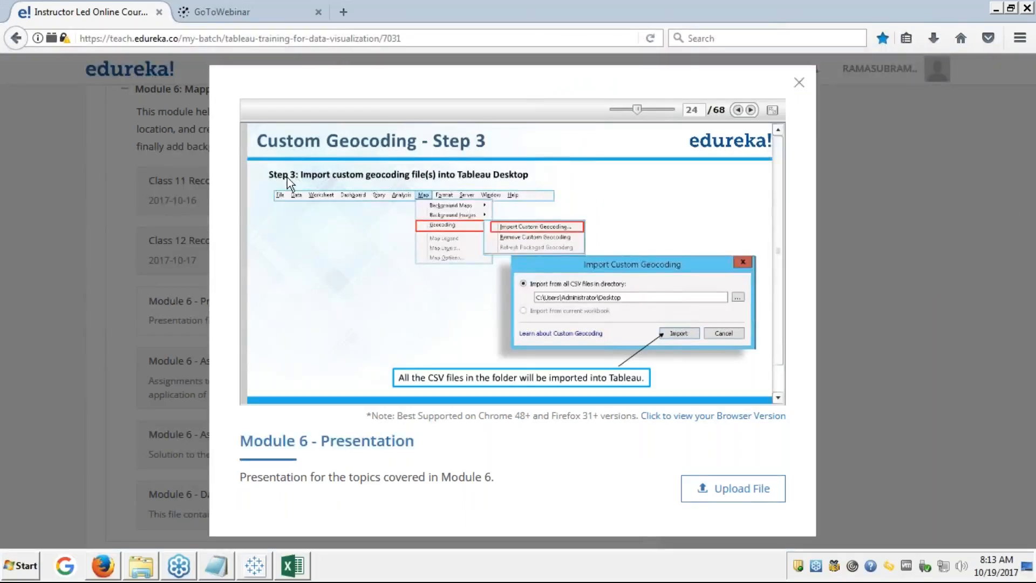
- Review the Custom Geocoding - Step 3 slide in full screen and return to the normal page view
click(773, 111)
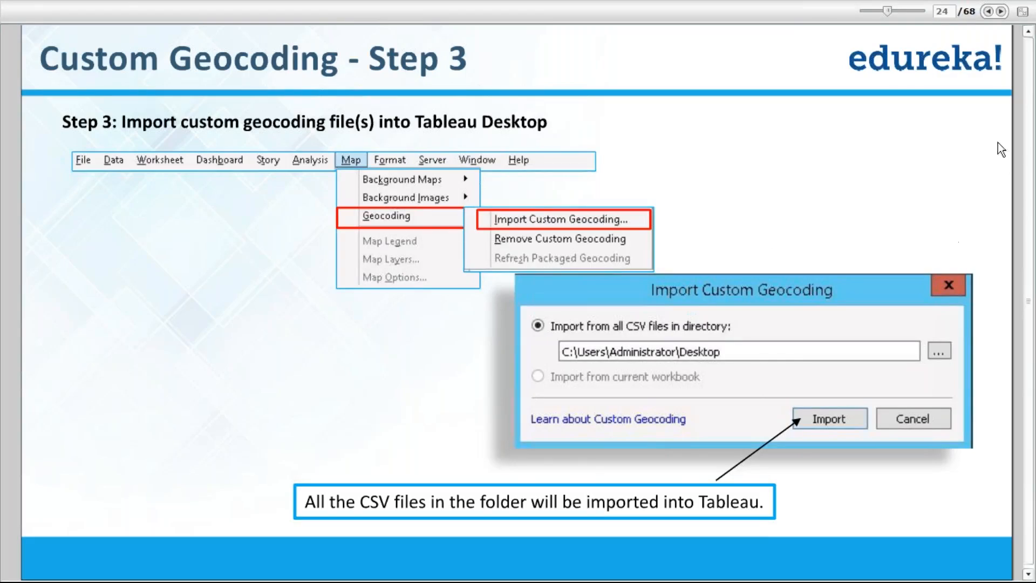
key(Escape)
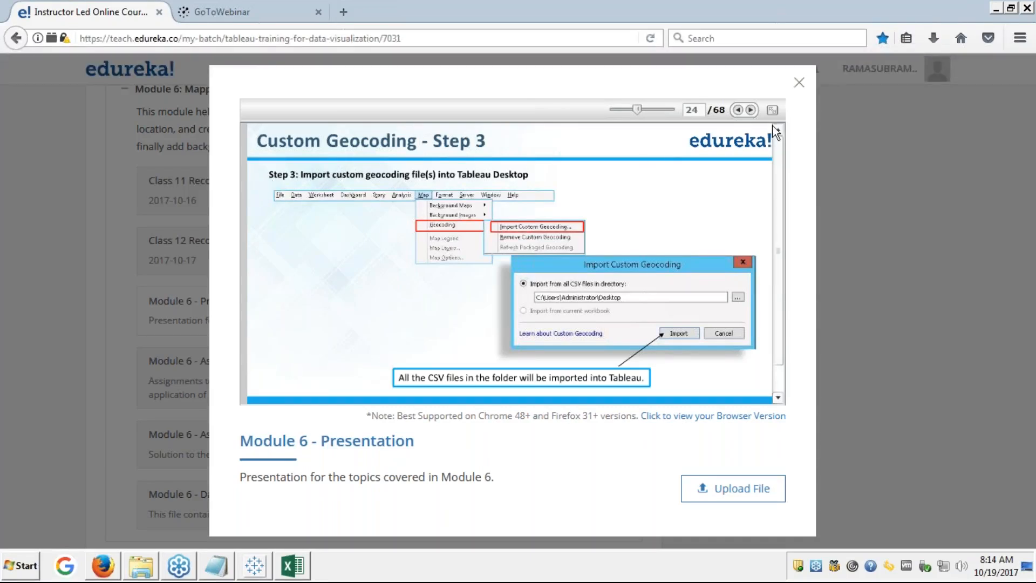
click(773, 110)
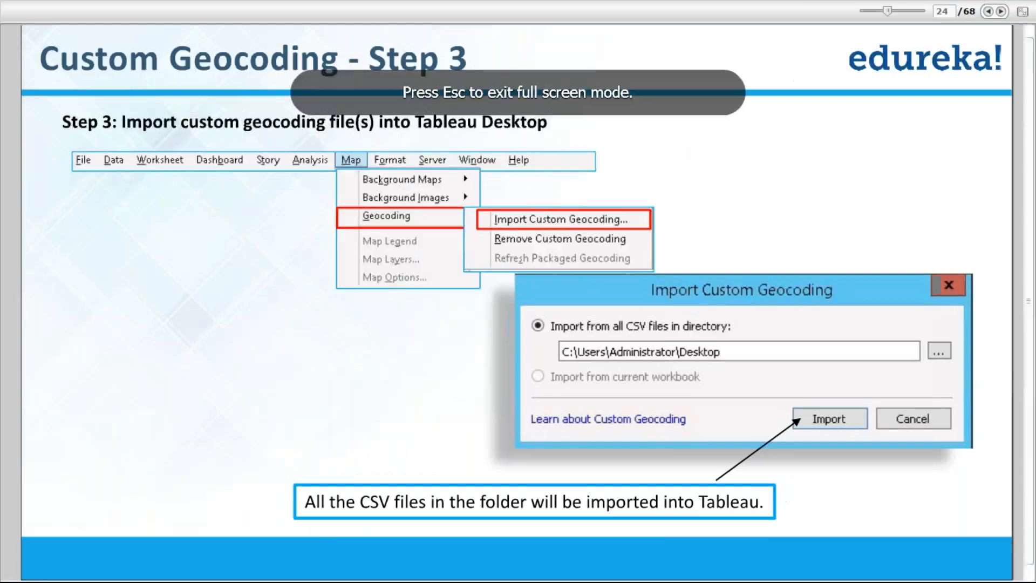
mouse_move(255, 582)
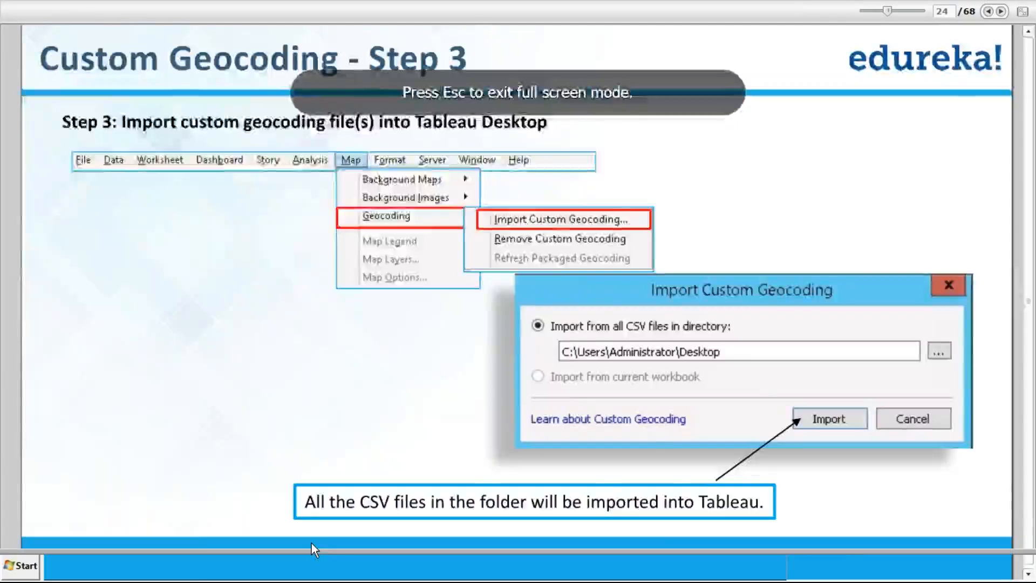
key(Escape)
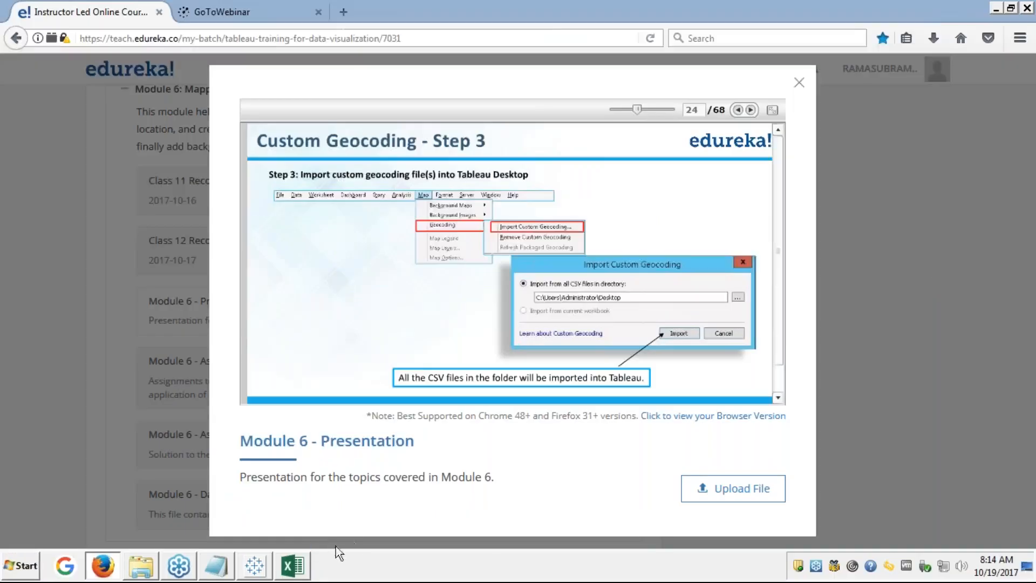
- Switch to the Tableau Book1 workbook, try to import custom geocoding, and dismiss the message
click(254, 566)
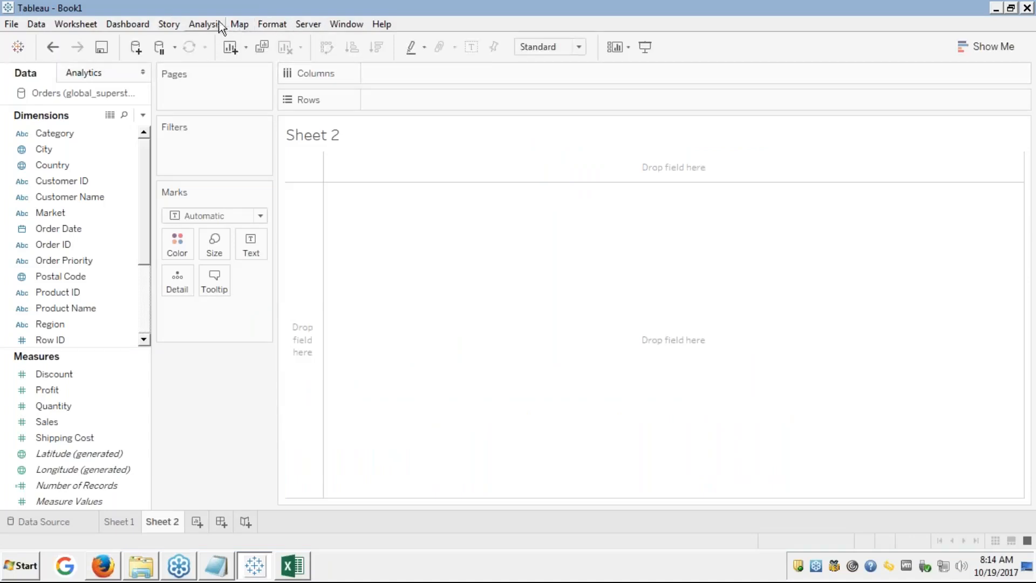
click(238, 24)
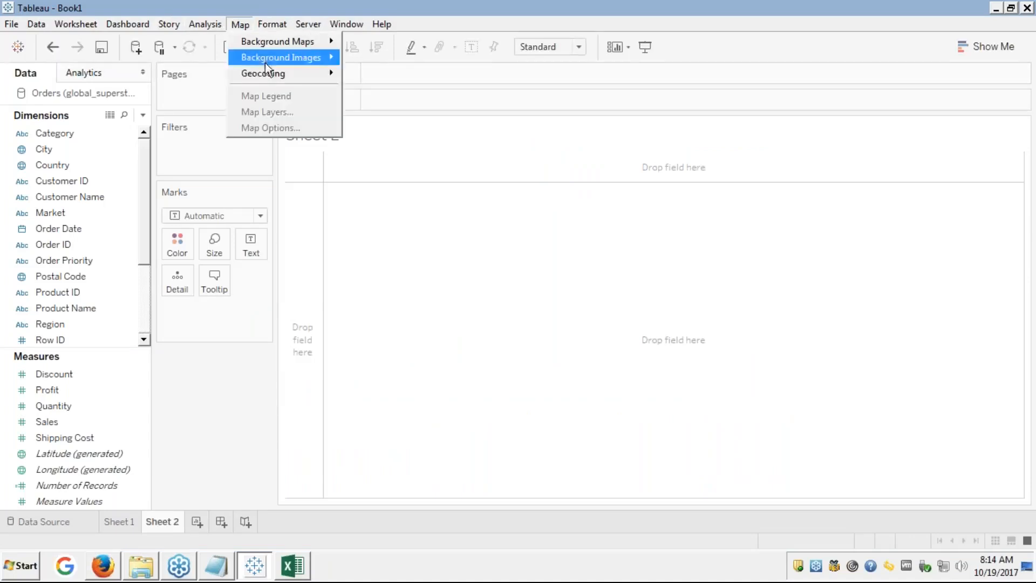
mouse_move(270, 76)
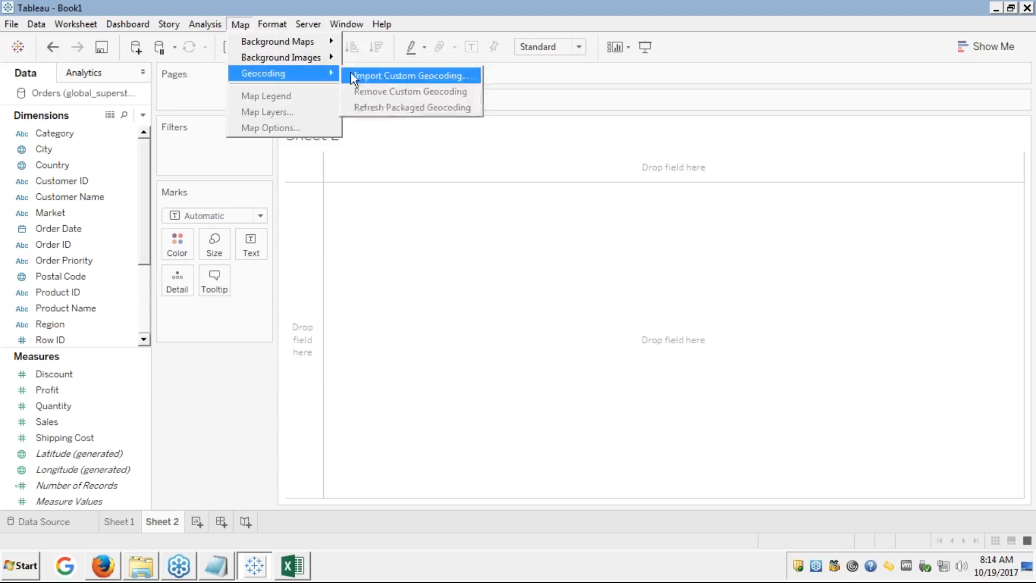
click(377, 74)
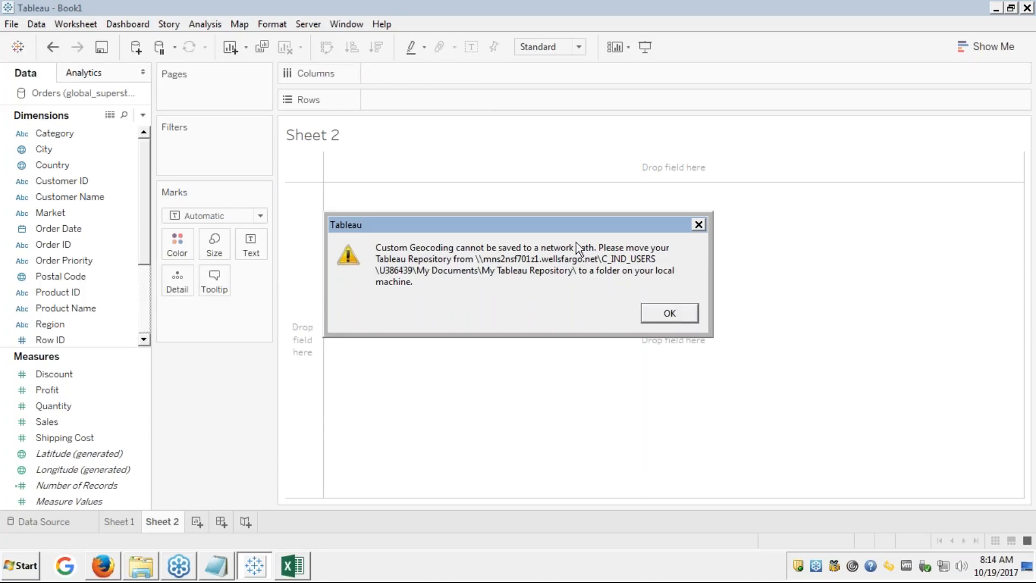
click(666, 321)
click(663, 317)
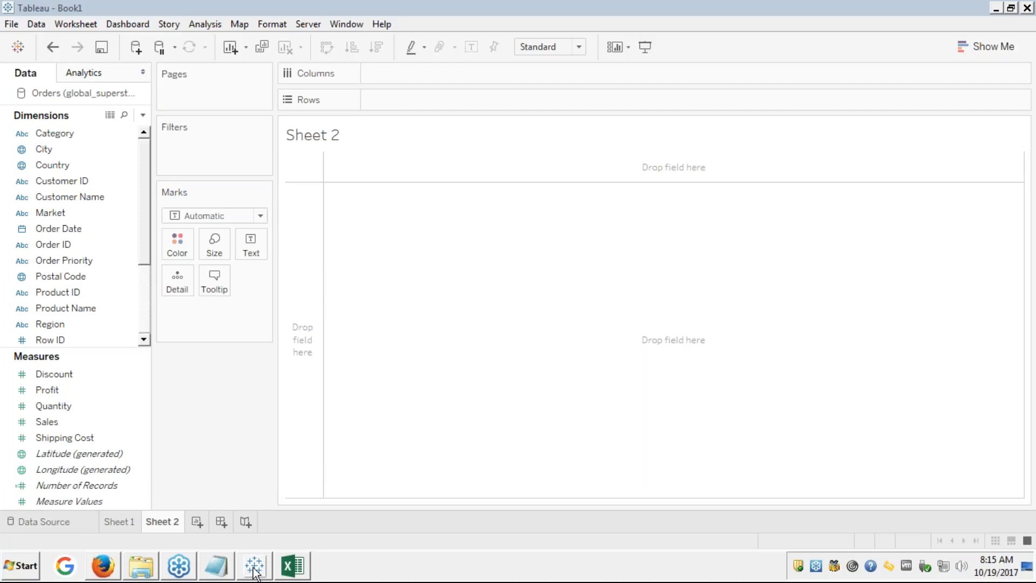
- Check the Bank of China Branches - Custom Geocoding CSV in Excel, and go up to the tableau training folder in Windows Explorer
mouse_move(255, 571)
mouse_move(294, 574)
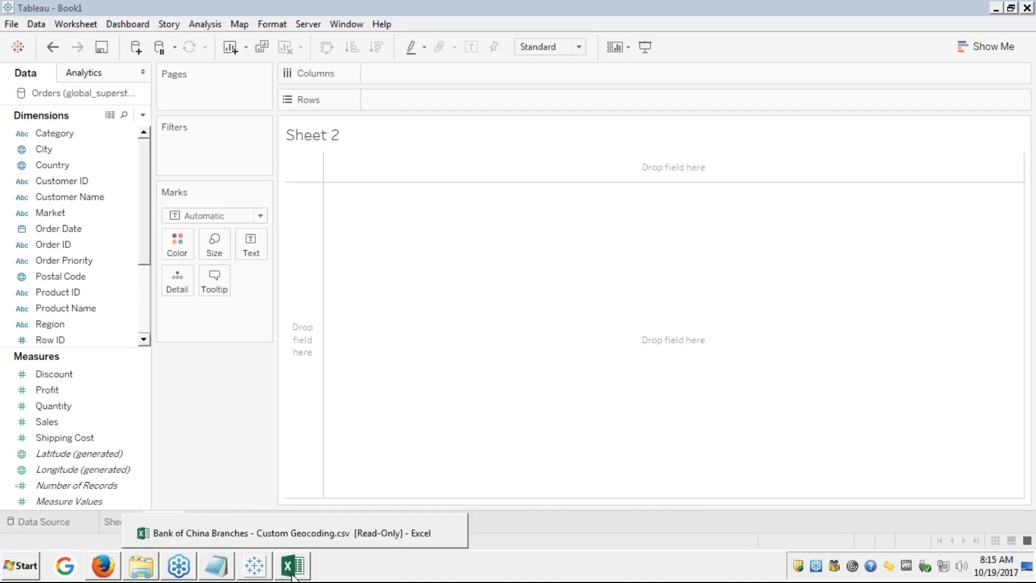
click(291, 537)
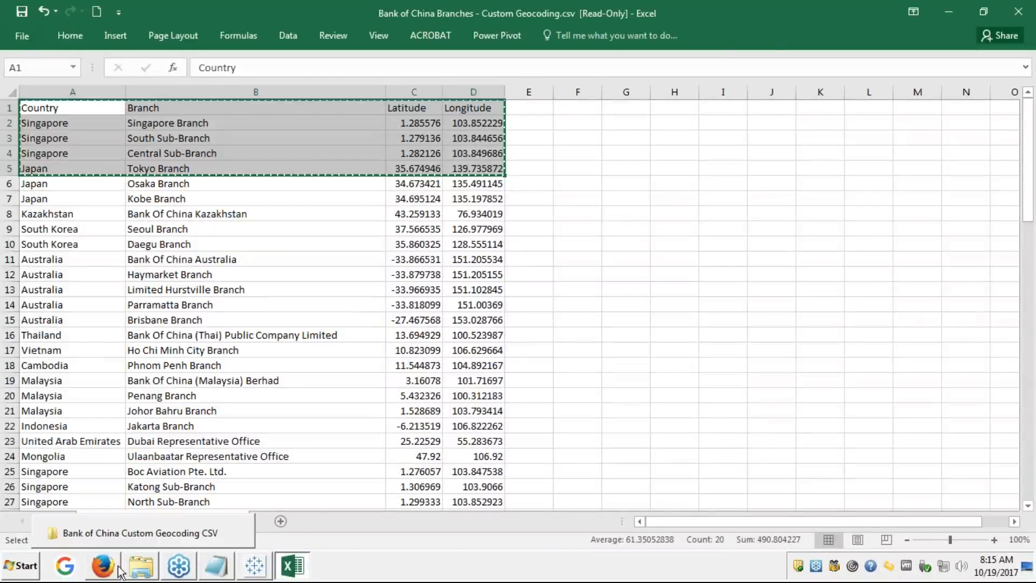
click(121, 537)
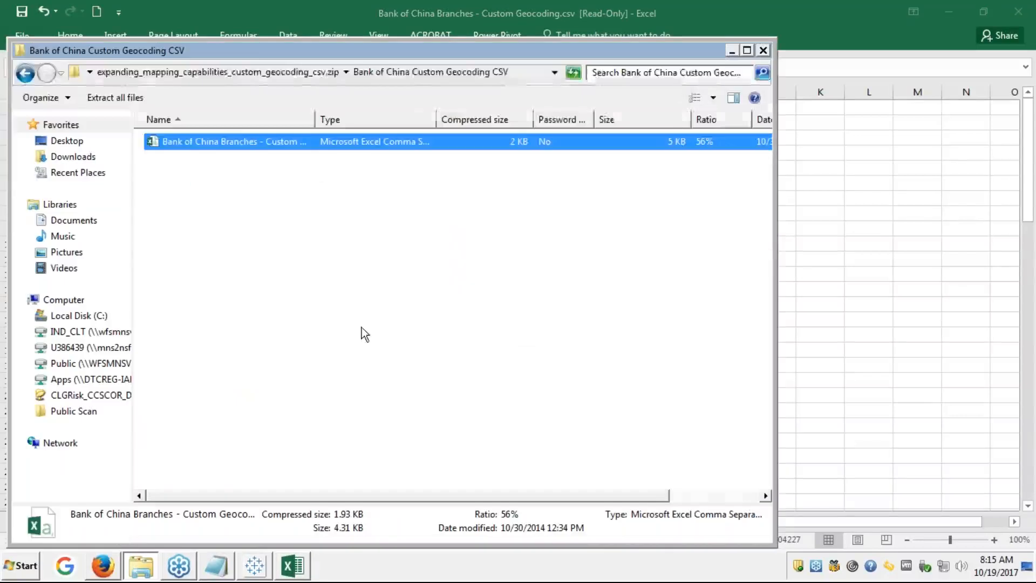
key(BackSpace)
key(BackSpace)
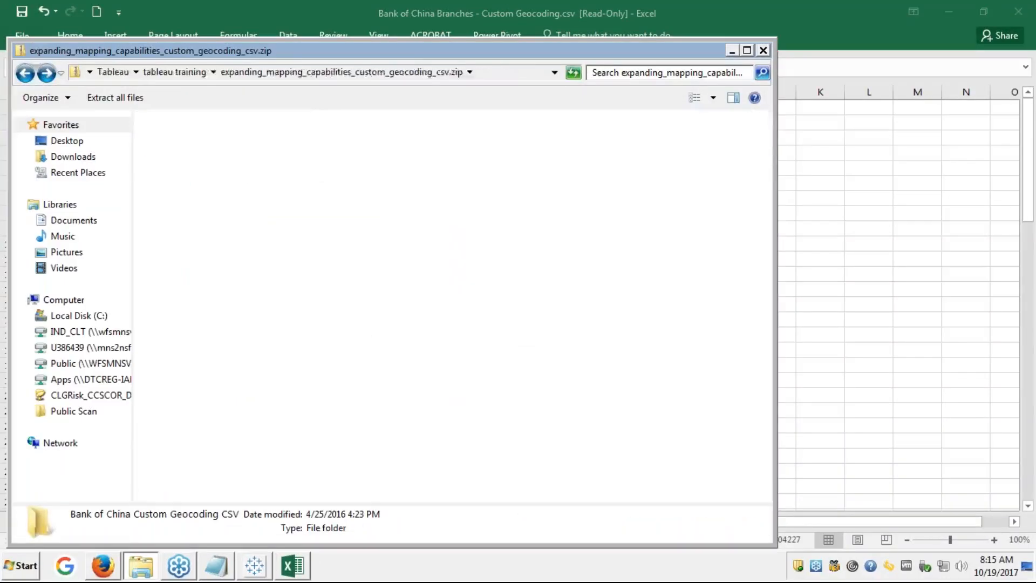
key(BackSpace)
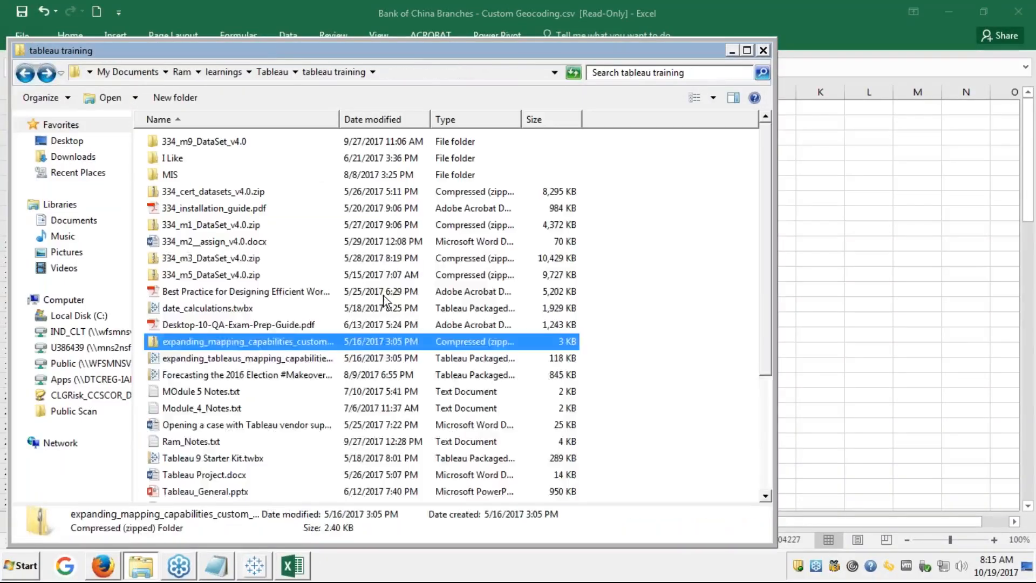
- Open the expanding_tableaus_mapping_capabilities packaged workbook in Tableau, accept the upgrade notice, and maximize the window
click(215, 363)
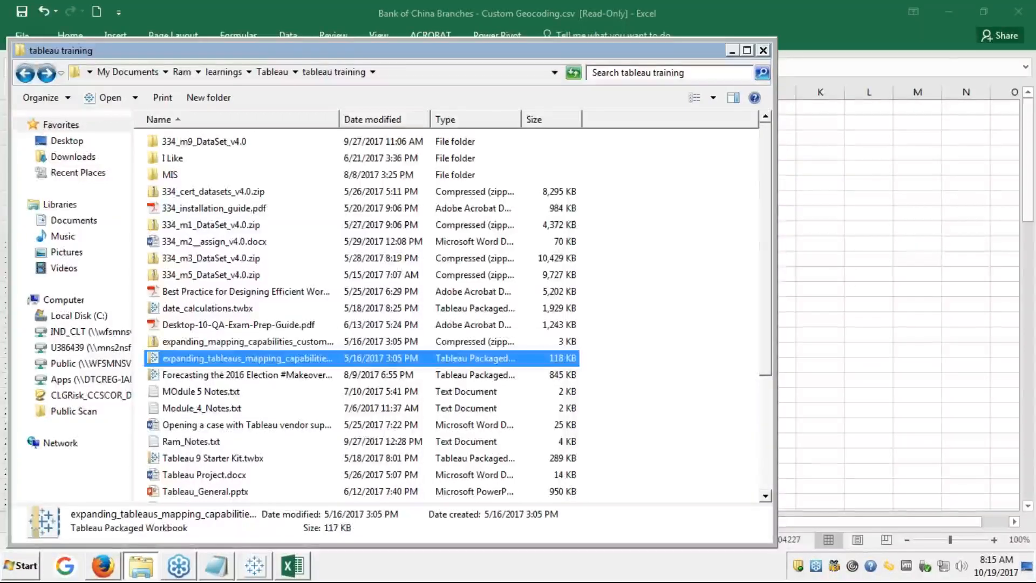
double_click(223, 362)
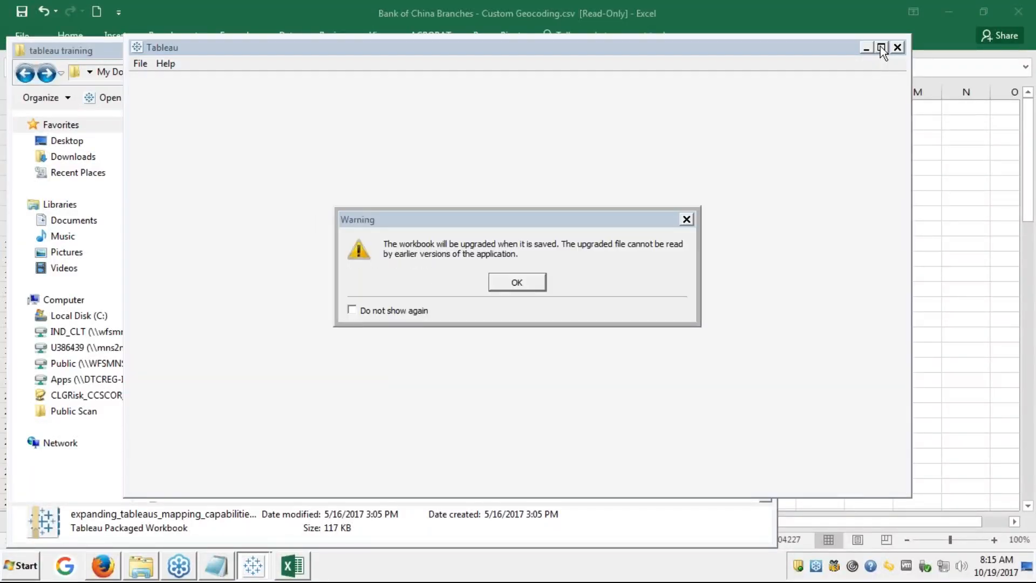
click(517, 283)
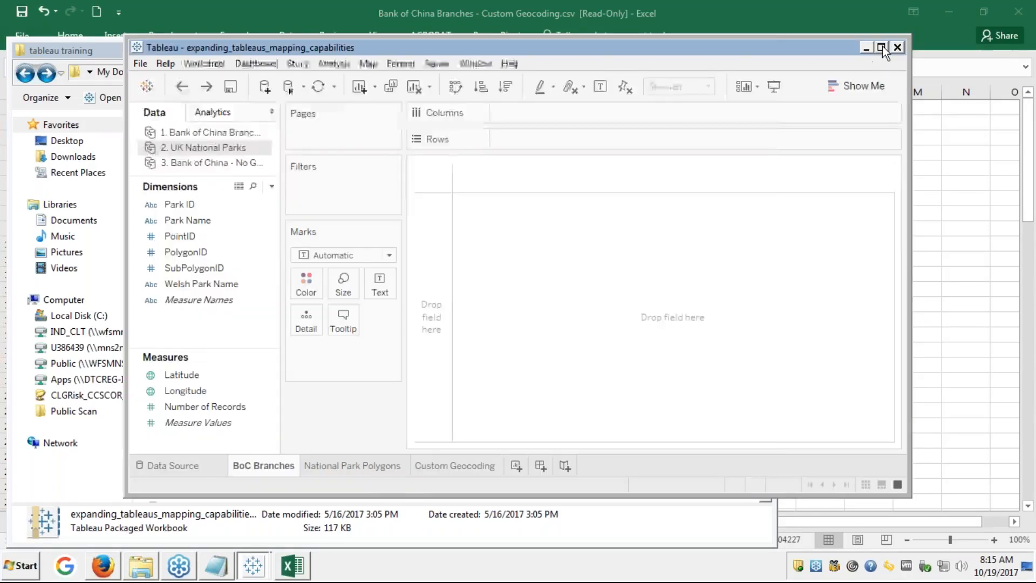
click(882, 47)
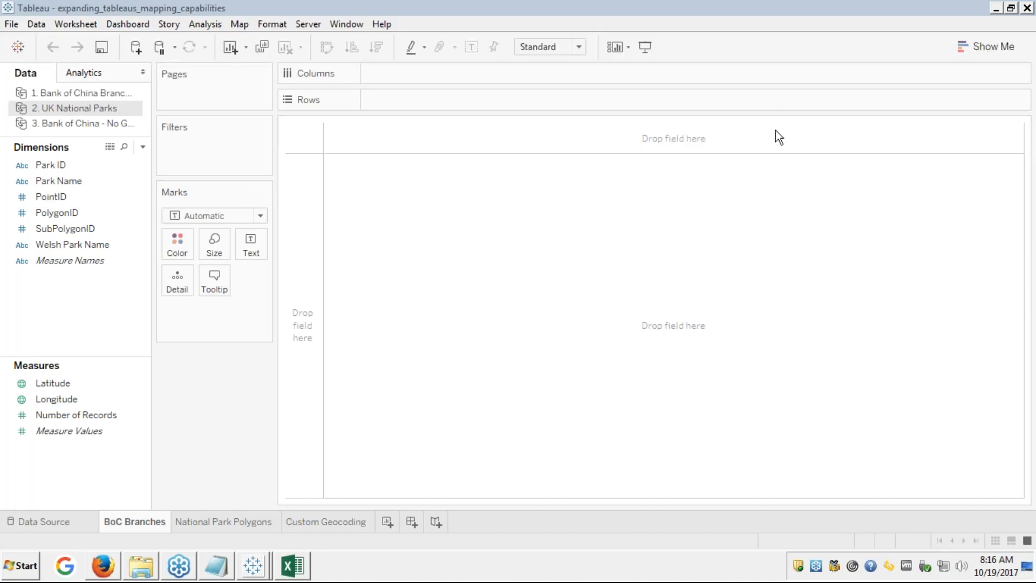
- Select the Bank of China Branches data source, try to import custom geocoding into this workbook, and dismiss the message
click(59, 92)
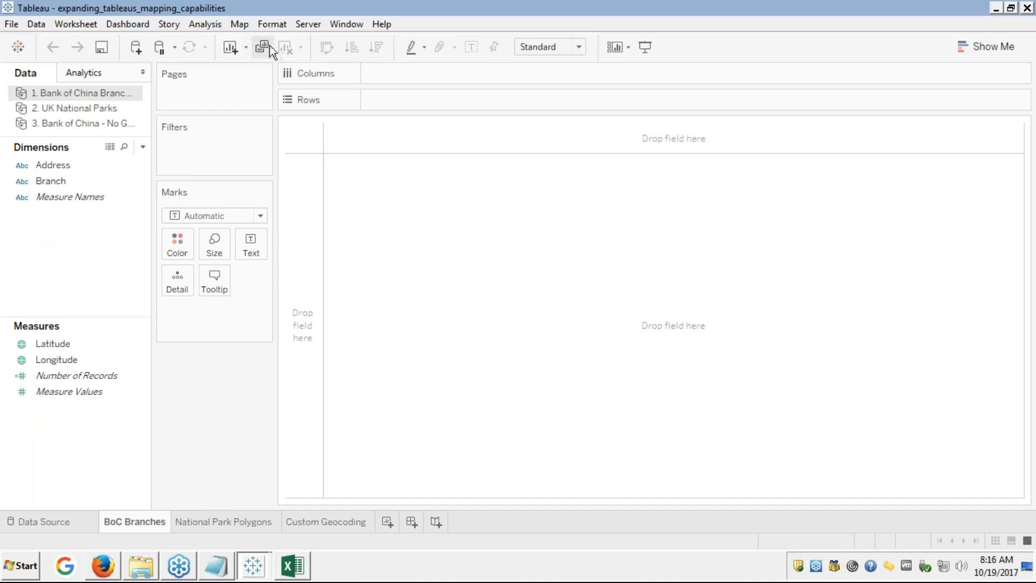
click(241, 25)
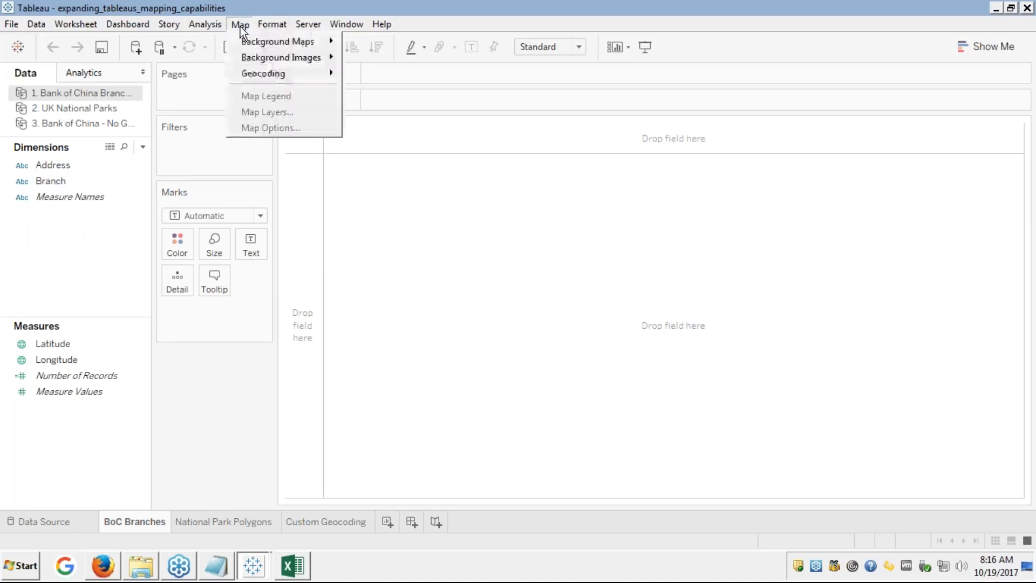
mouse_move(256, 75)
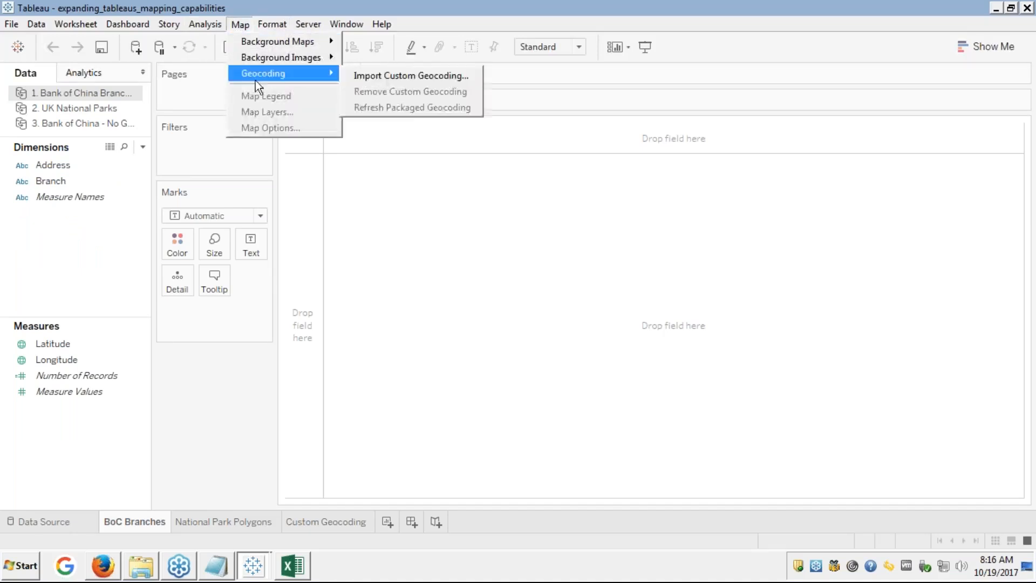
click(361, 74)
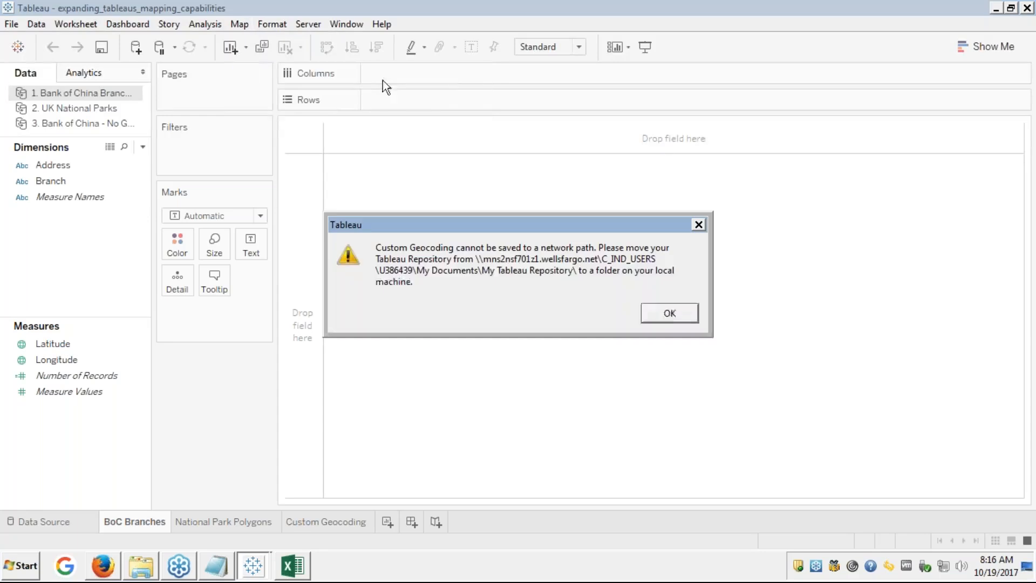
click(669, 313)
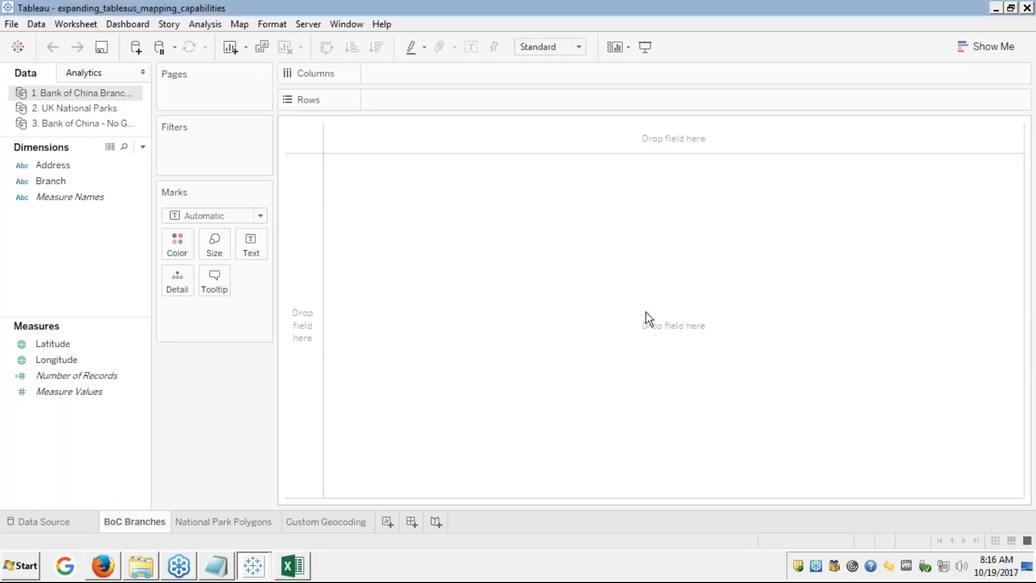
- Examine the address, branch and coordinate columns of the Bank of China Branches source data, and compare them with the CSV in Excel
click(70, 179)
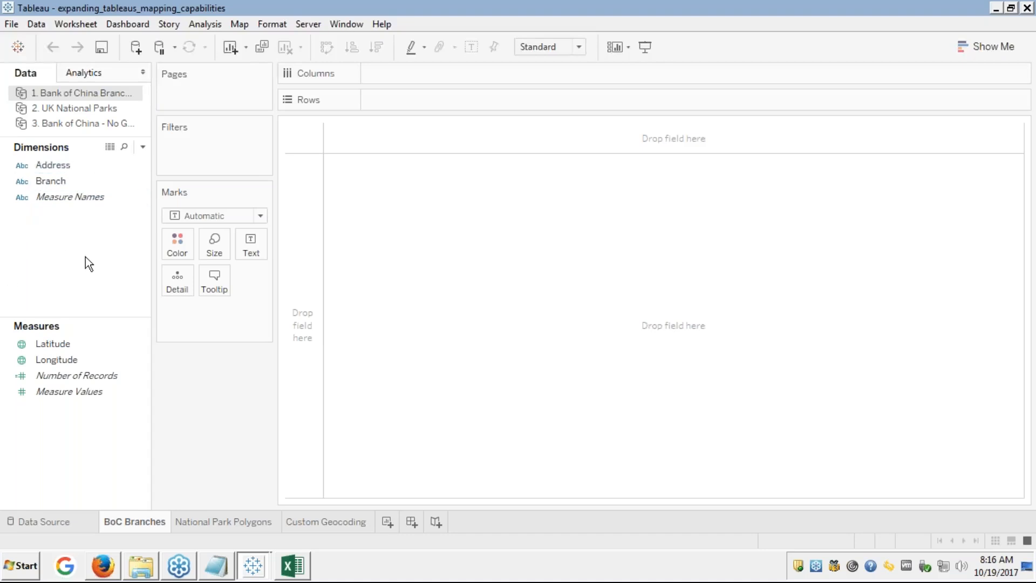
click(109, 148)
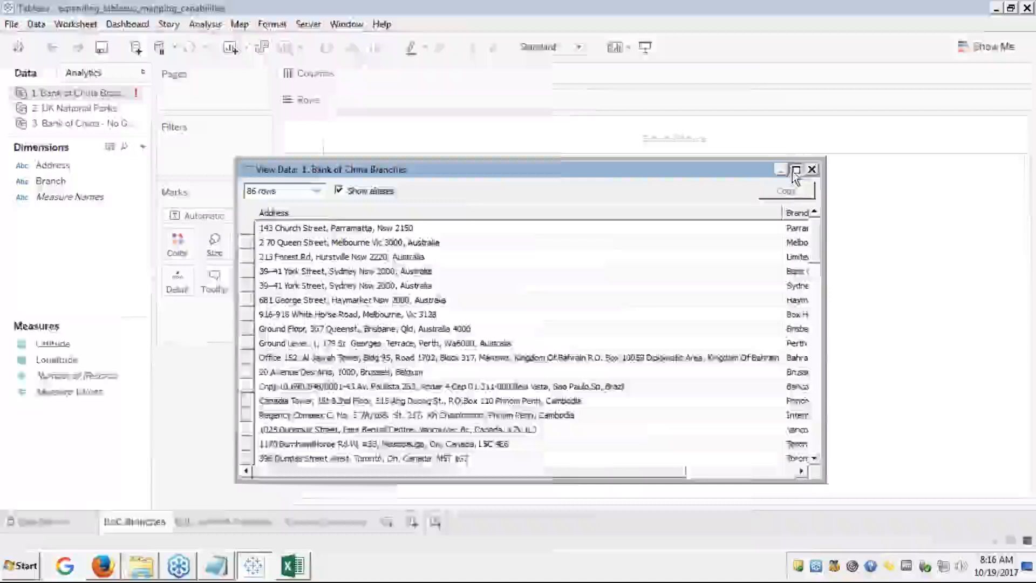
click(796, 170)
click(167, 66)
key(Right)
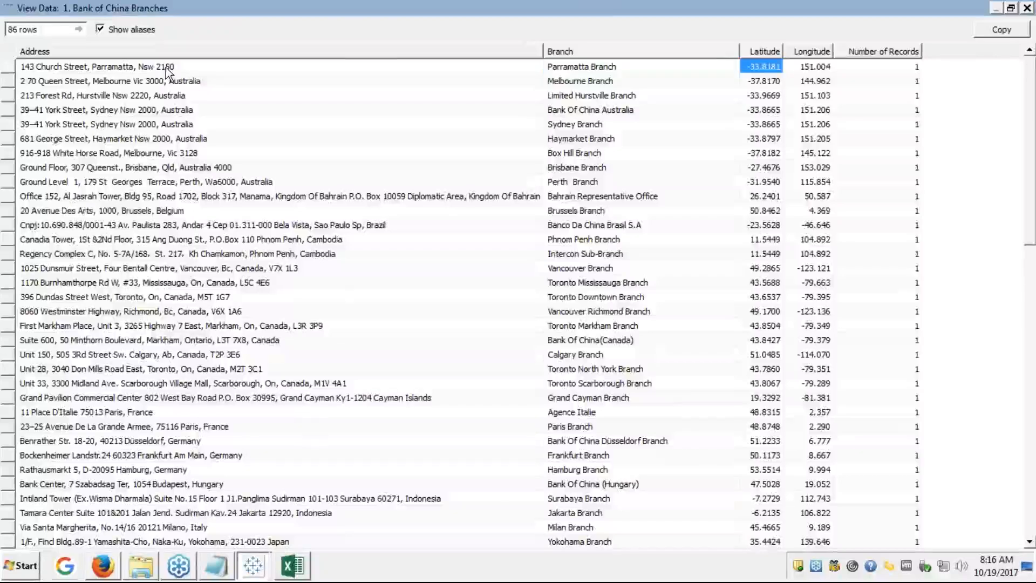
key(Right)
key(Right)
key(Left)
key(Left)
key(Left)
key(Left)
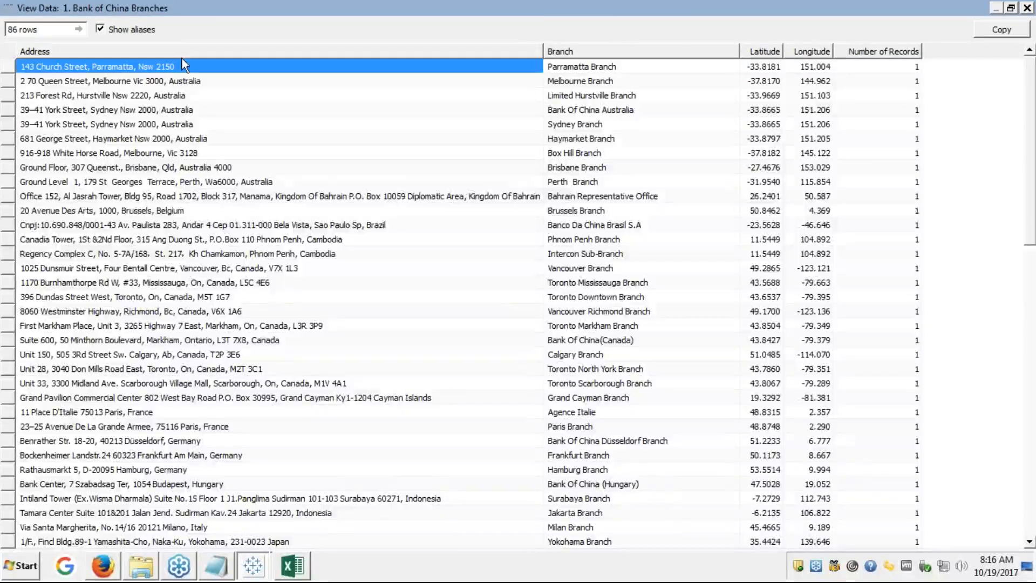
click(1025, 9)
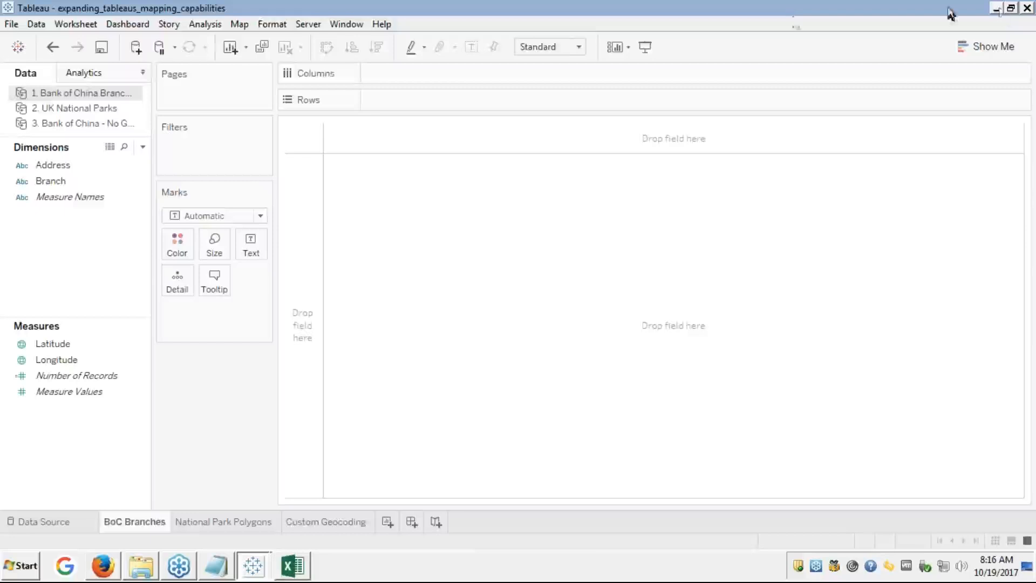
click(301, 566)
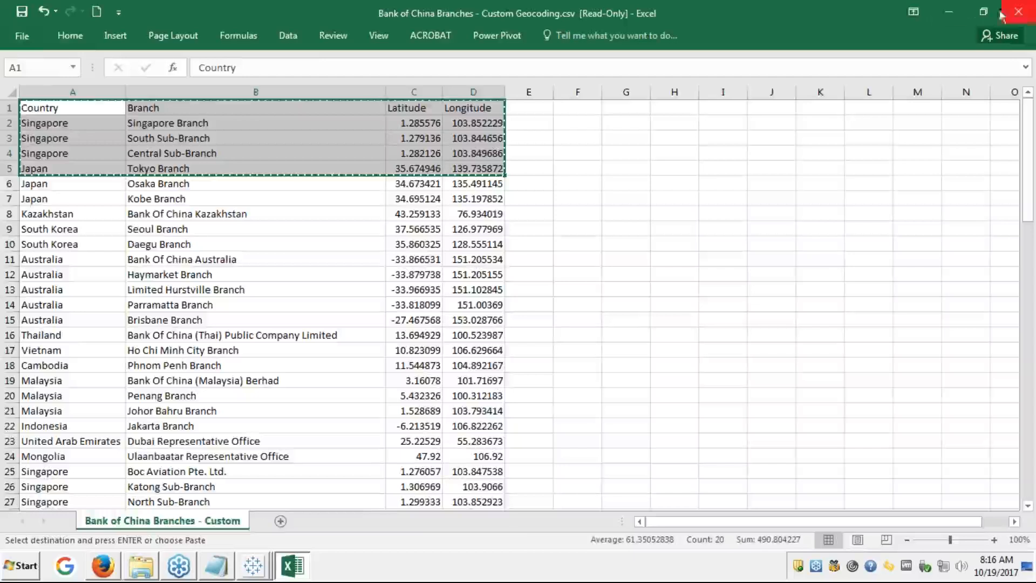
click(953, 13)
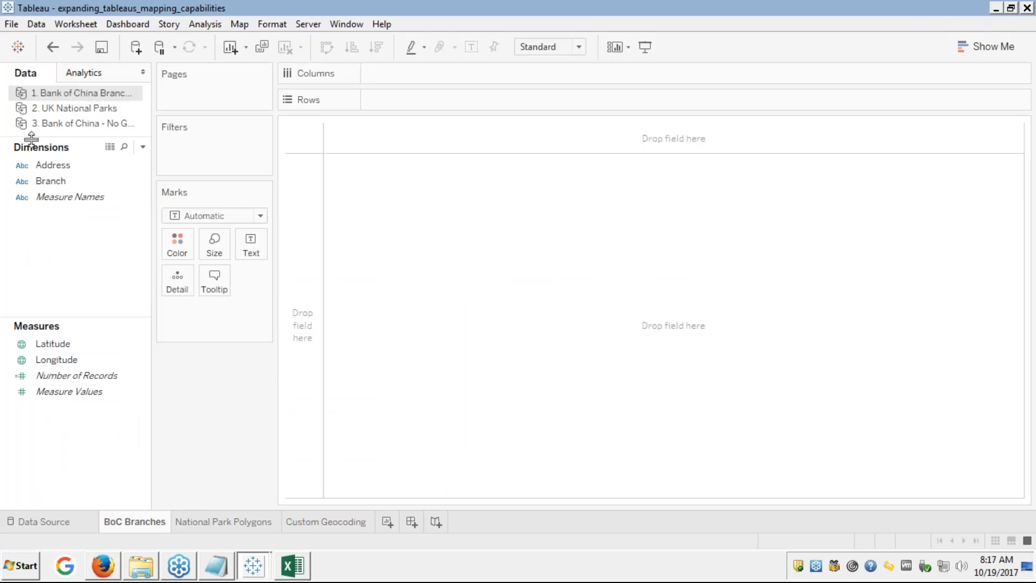
- Examine the geographic roles offered for the Branch dimension on the BoC Branches sheet, leaving its role set to None
click(21, 186)
click(21, 181)
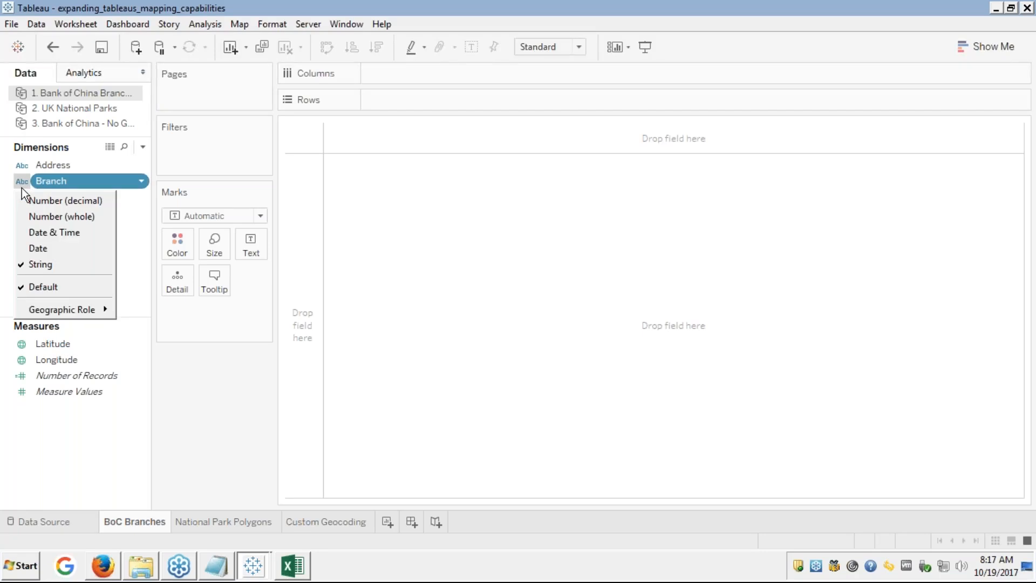
mouse_move(56, 305)
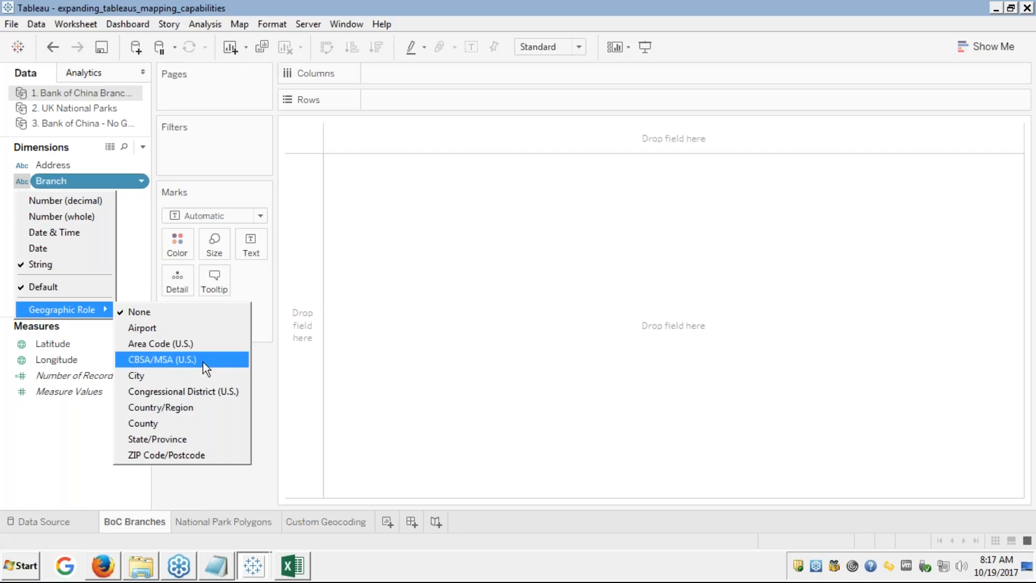
click(319, 272)
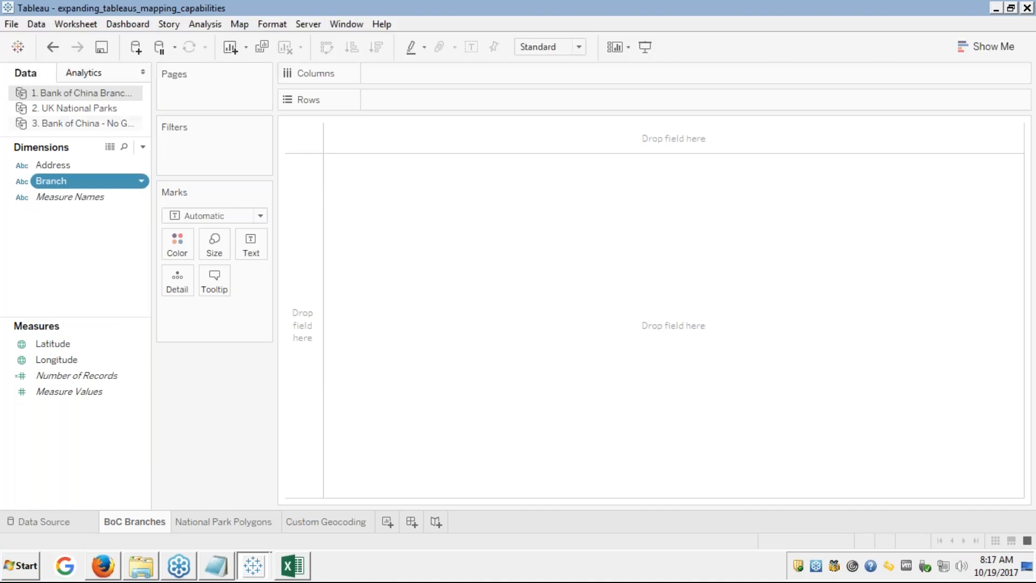
click(22, 183)
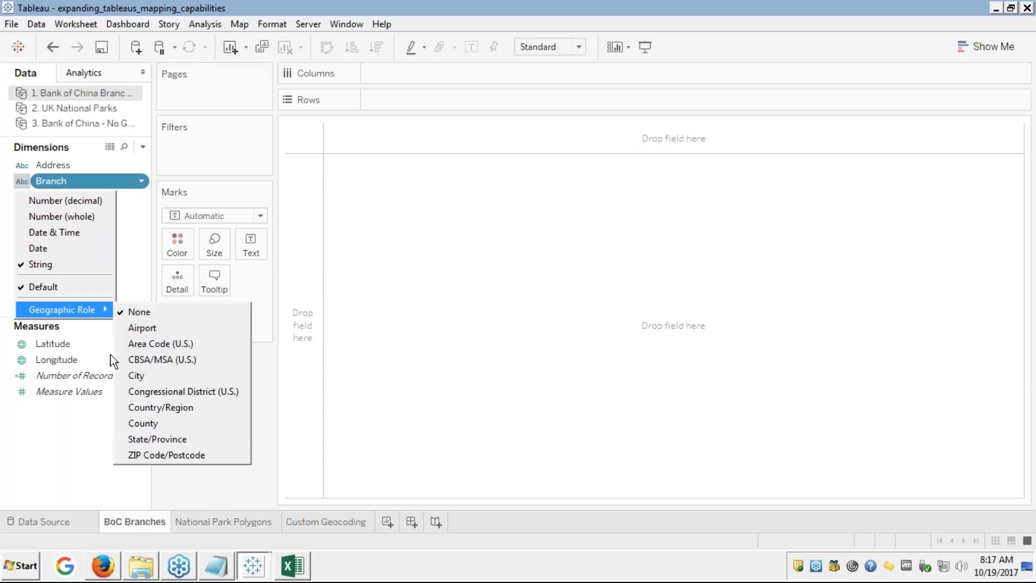
click(343, 238)
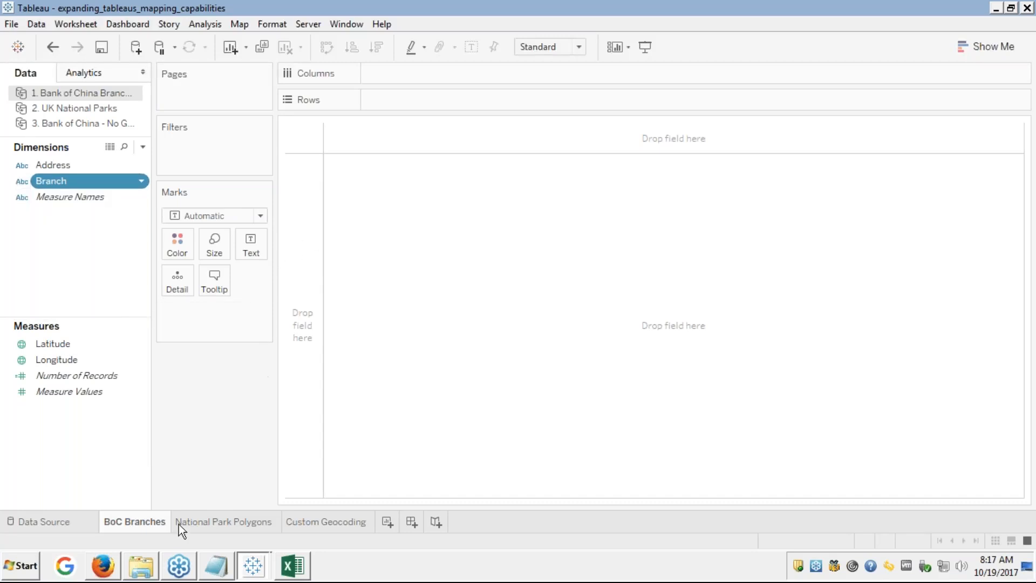
- Switch to the Module 6 presentation in Firefox, read the Custom Geocoding slides full screen up to Step 4, and exit full screen
click(111, 563)
click(205, 532)
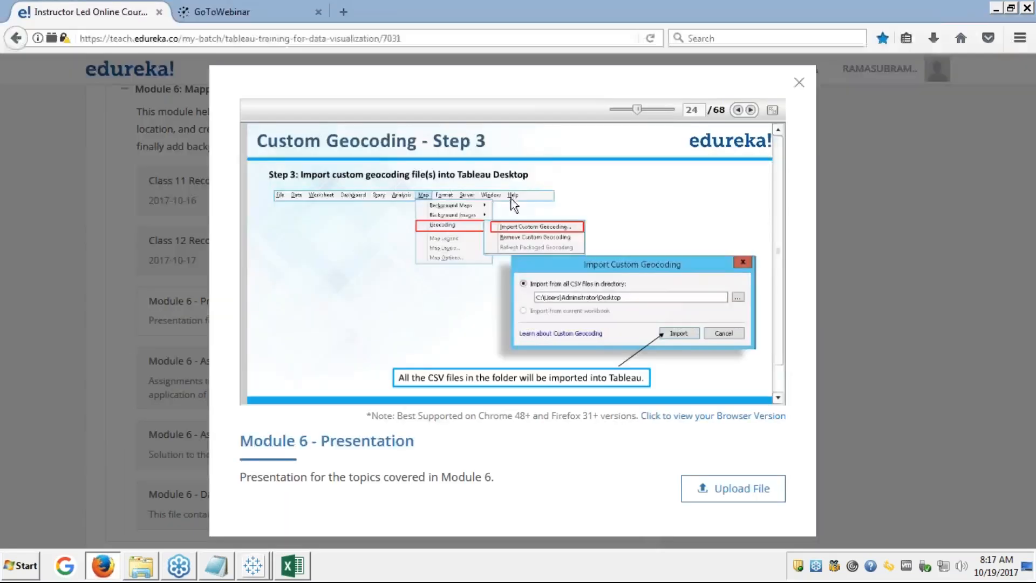
click(773, 114)
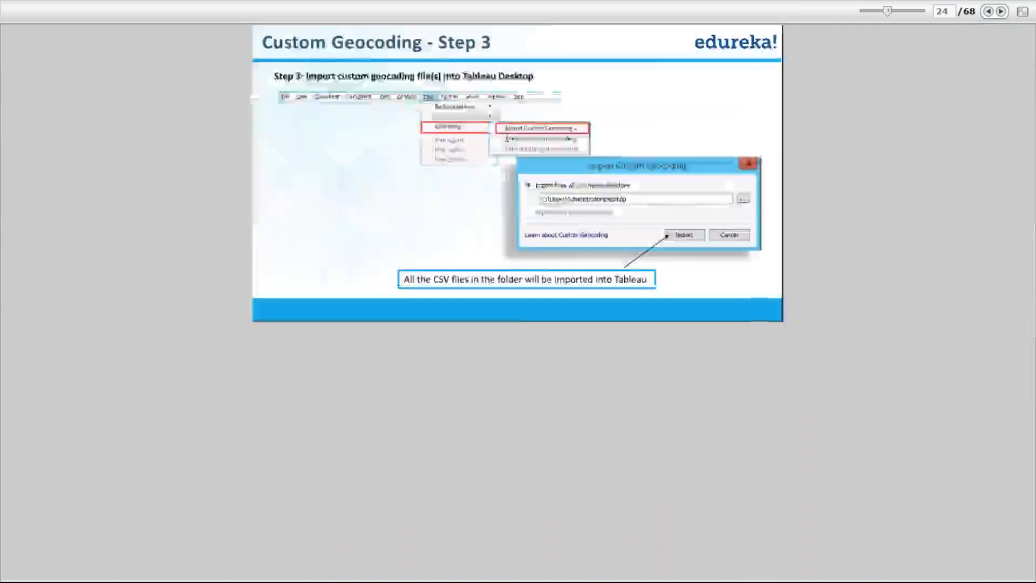
click(1001, 12)
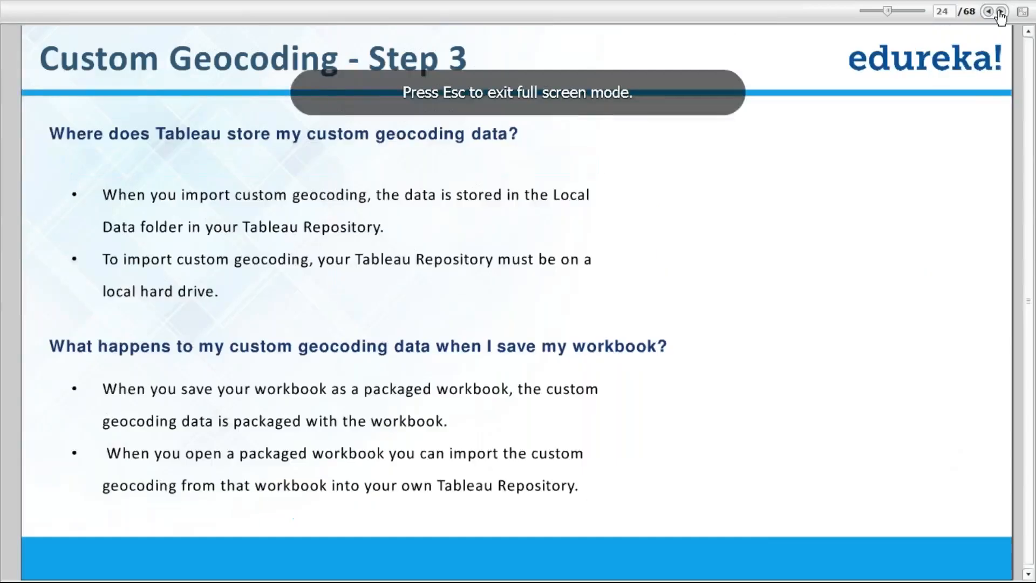
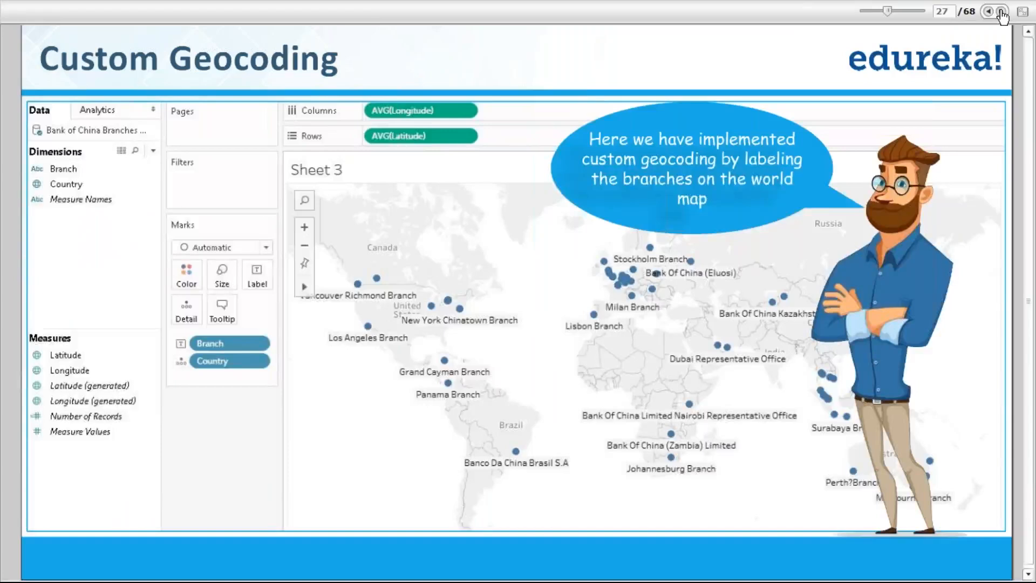
click(990, 12)
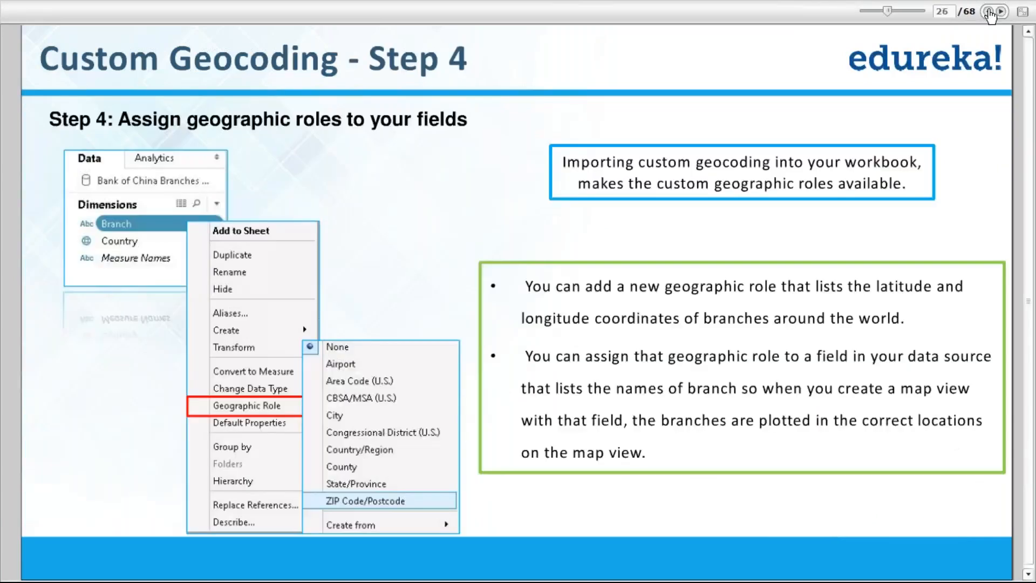
key(alt+Tab)
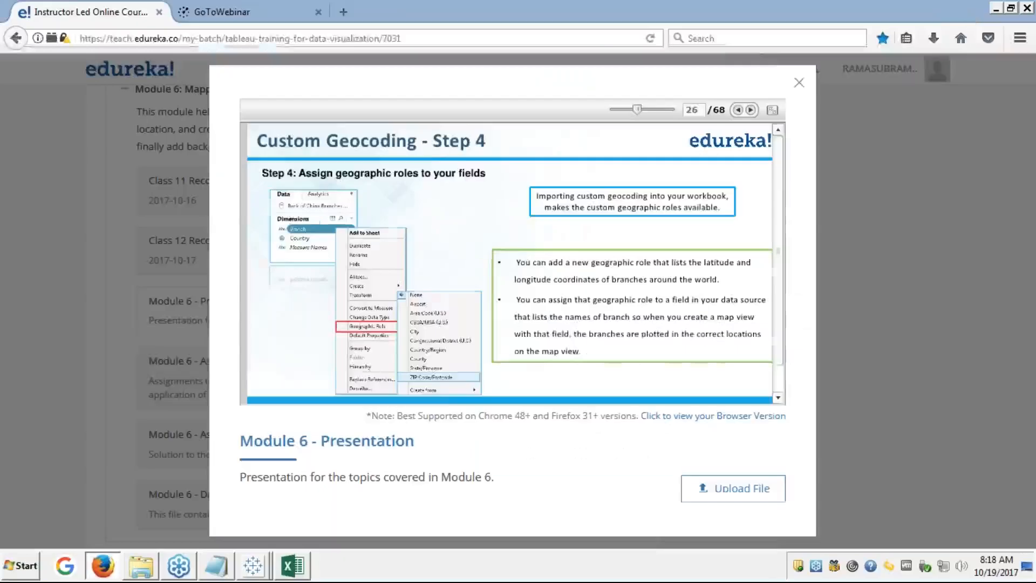
key(alt+Tab)
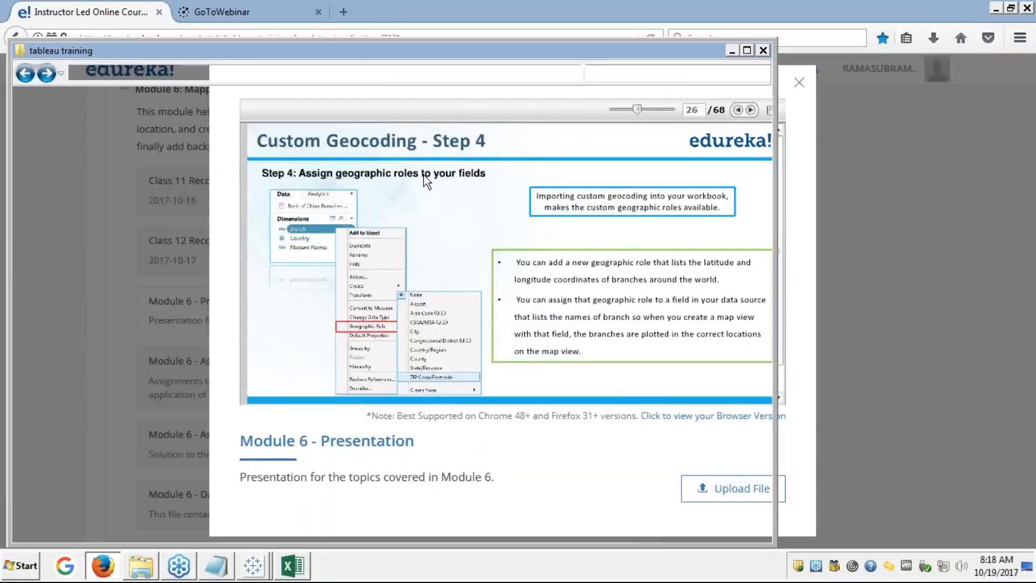
- In Tableau's expanding_tableaus_mapping_capabilities workbook, assign the ZIP Code/Postcode geographic role to Branch and plot Branch on a map
click(252, 566)
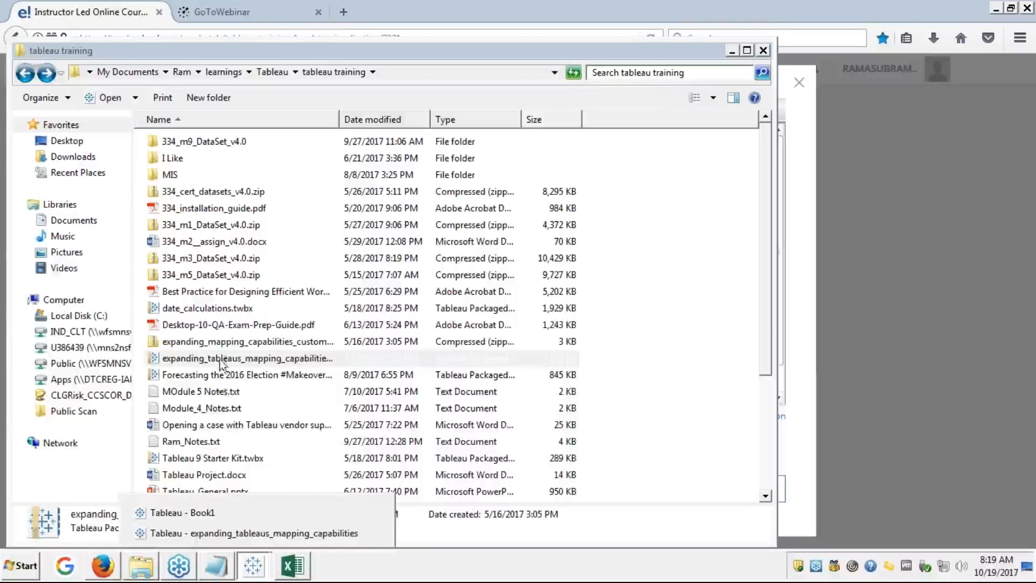
click(199, 533)
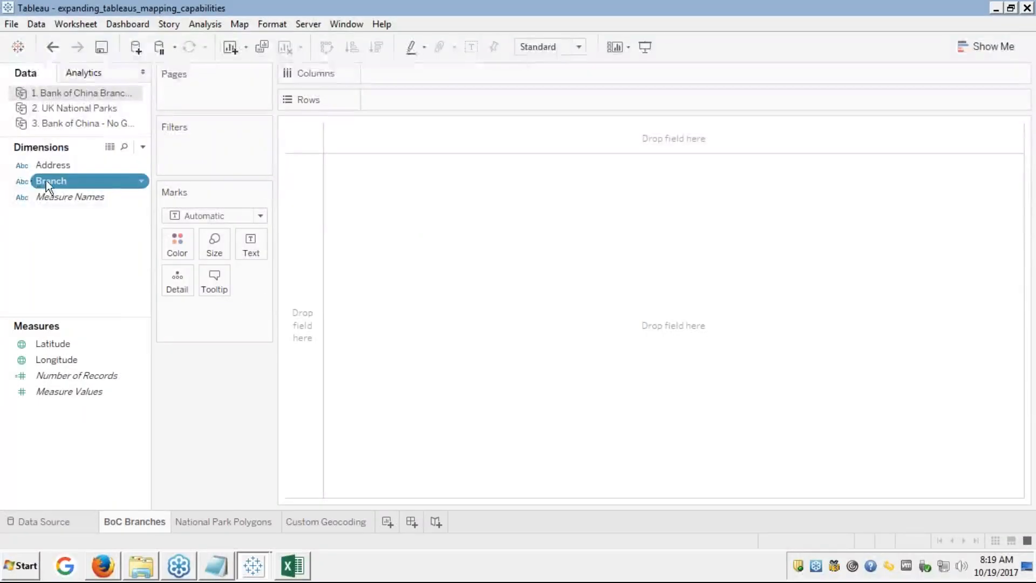
click(24, 181)
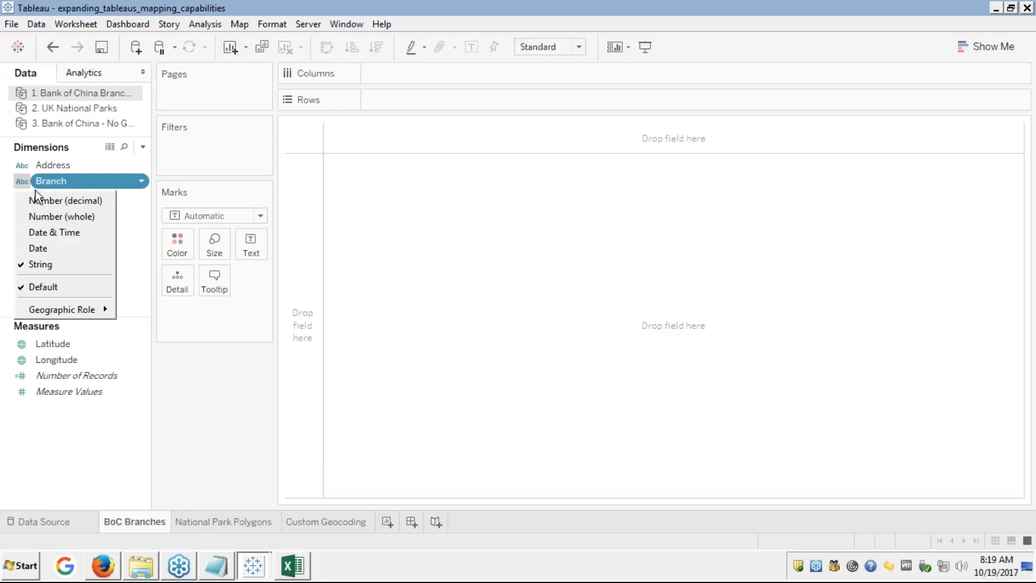
mouse_move(47, 316)
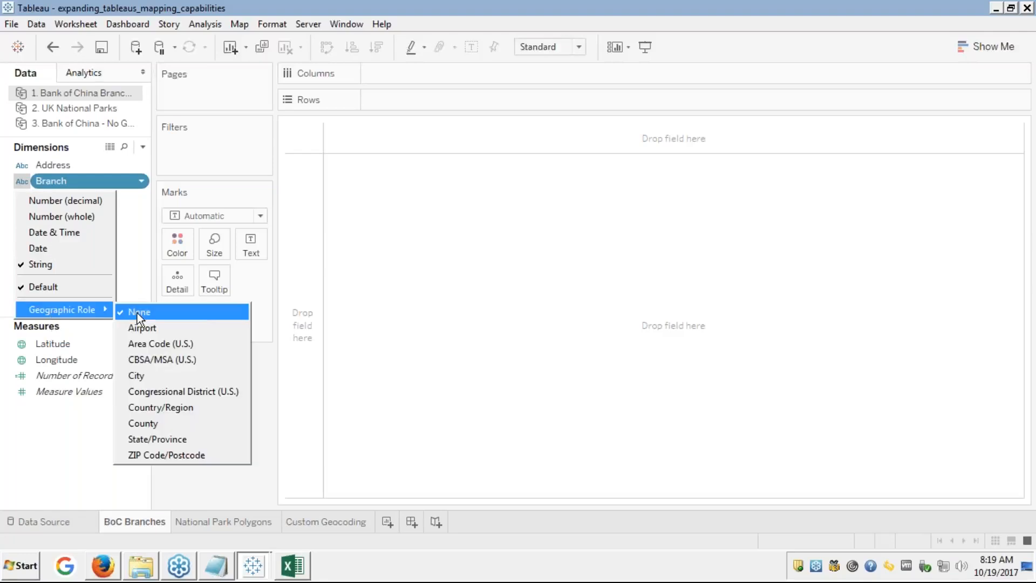
click(143, 455)
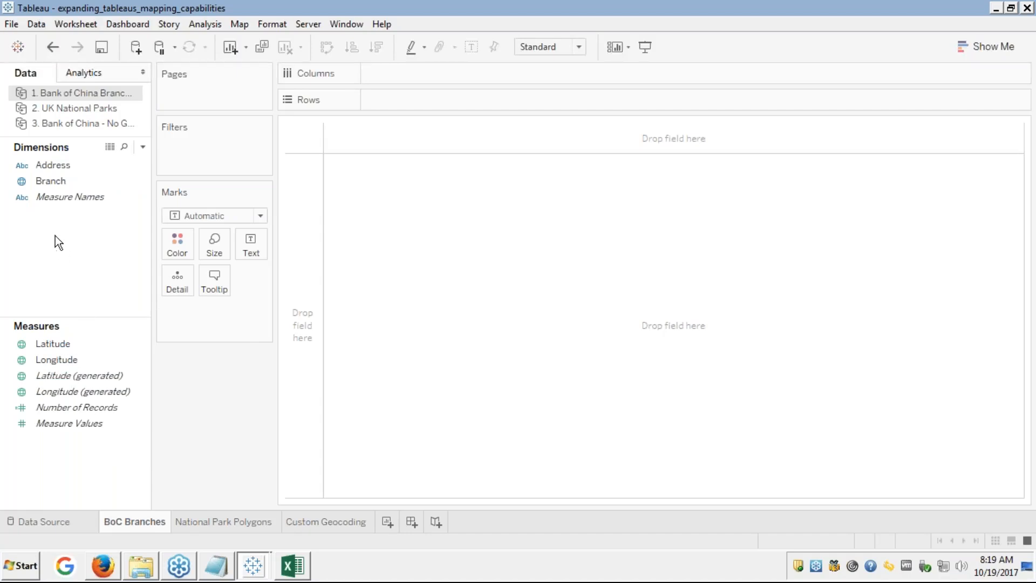
double_click(42, 181)
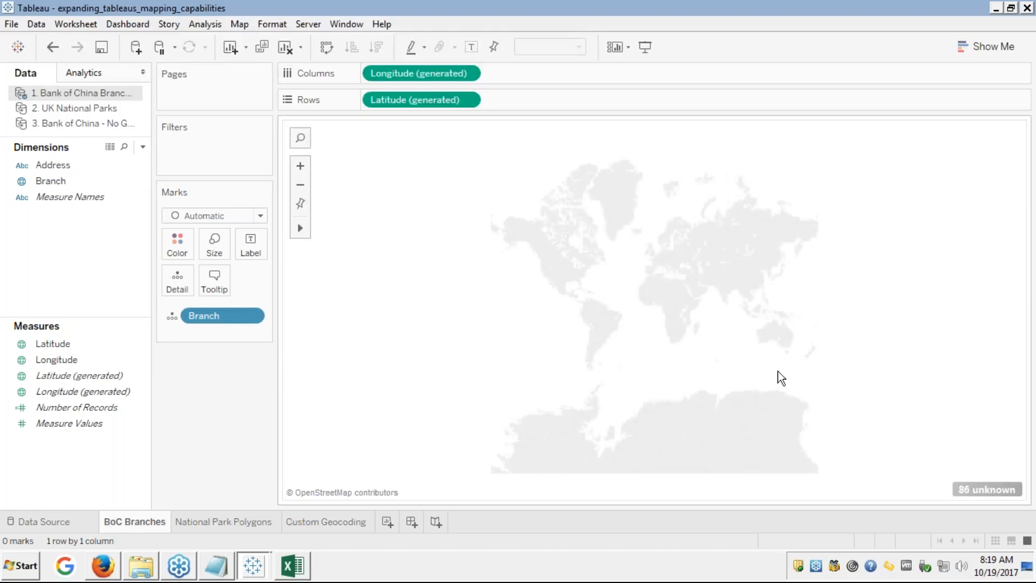
- Inspect how the unknown Branch values match to locations in Edit Locations, and cancel without changing any match
drag(876, 361, 968, 486)
click(968, 488)
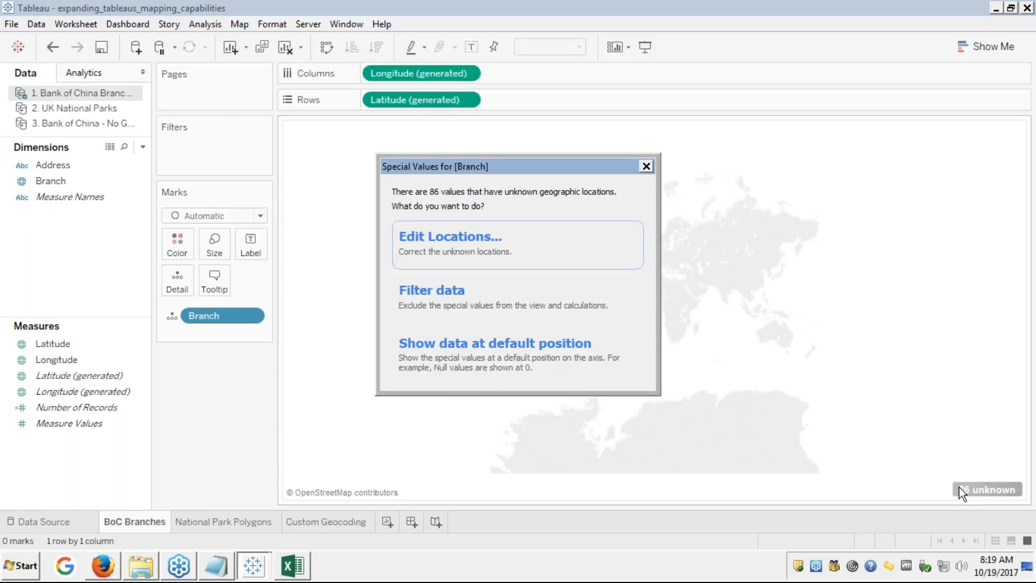
click(466, 240)
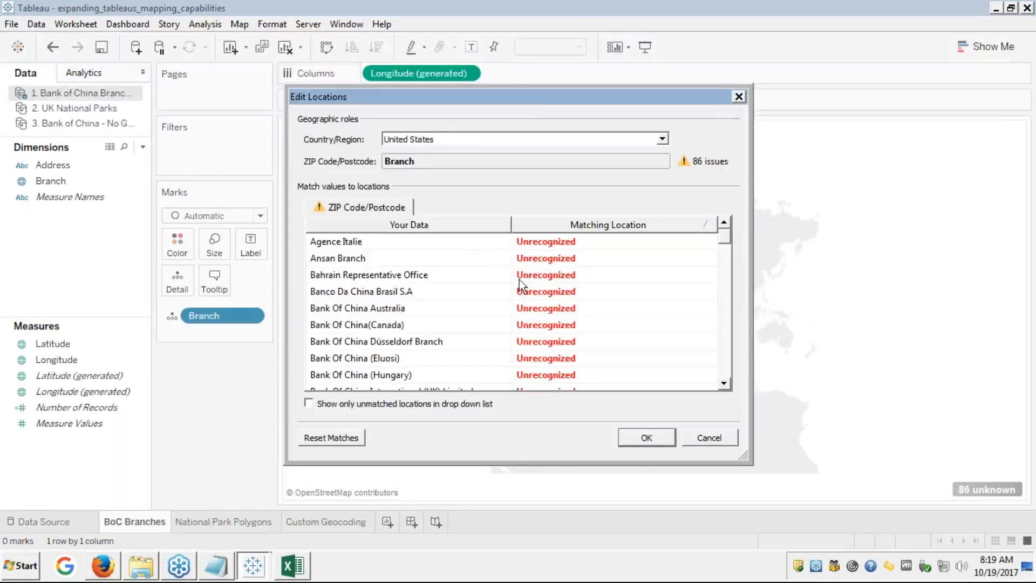
click(549, 247)
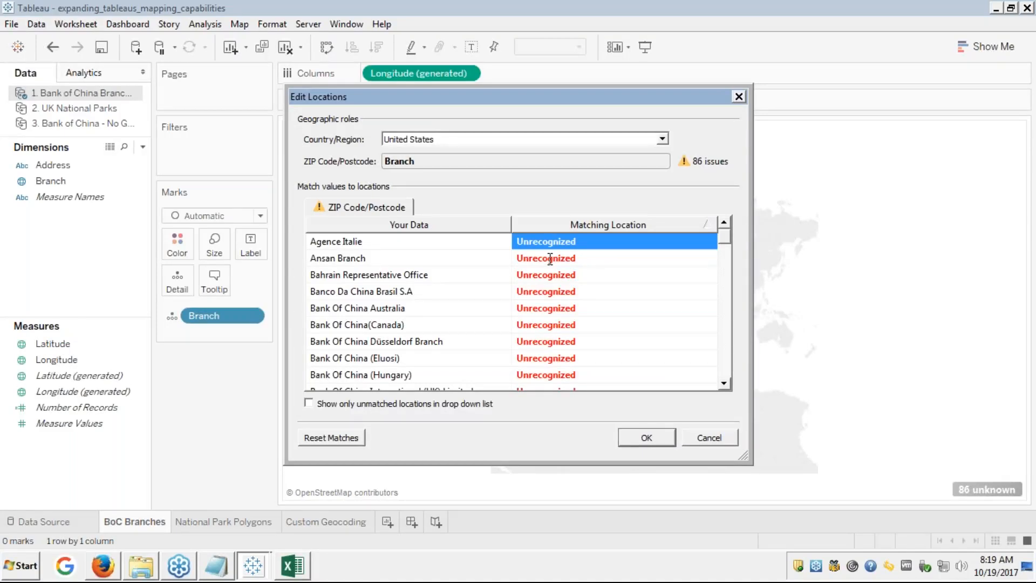
click(709, 438)
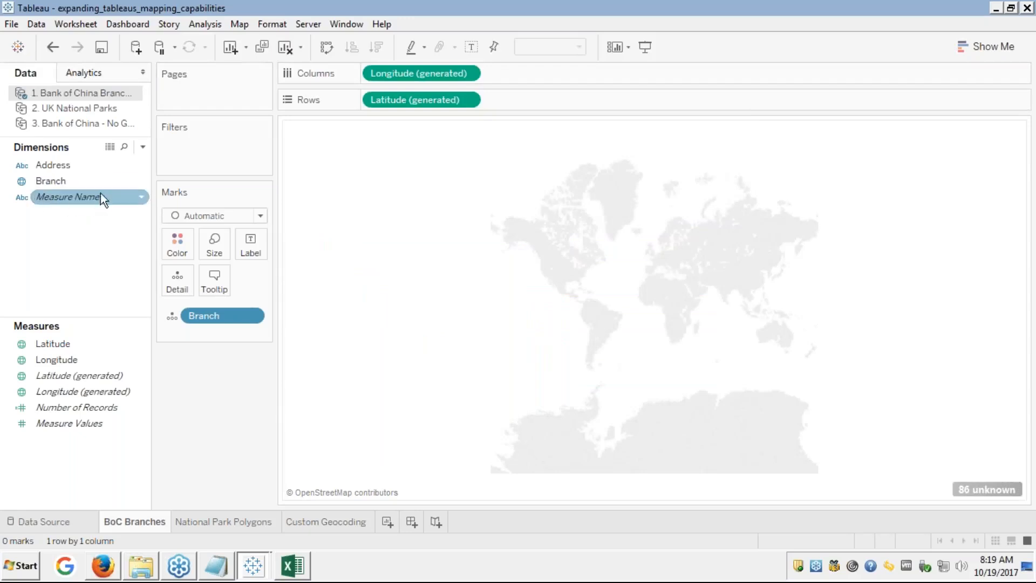
- Check the custom geocoding import, remove and refresh commands available for the map
click(241, 24)
mouse_move(266, 67)
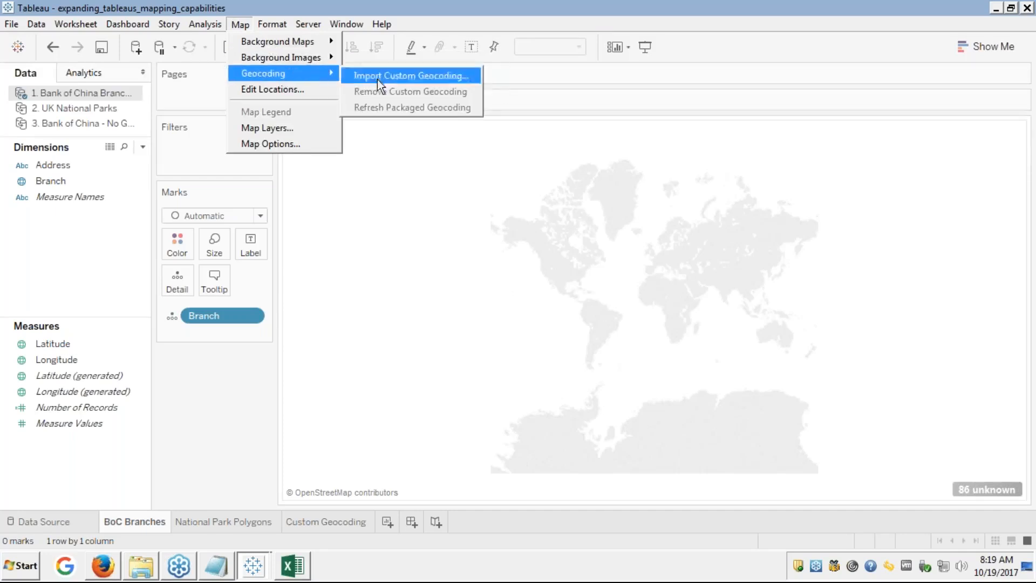
click(457, 298)
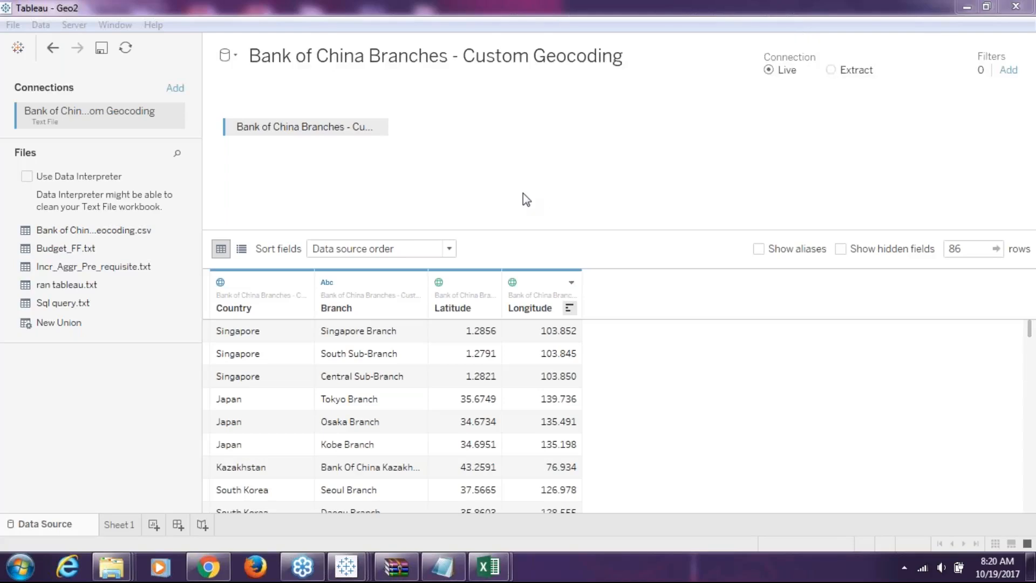
- Open Sheet 1 of the Geo2 workbook and dismiss the GoToWebinar notice about shared keyboard and mouse control
click(133, 526)
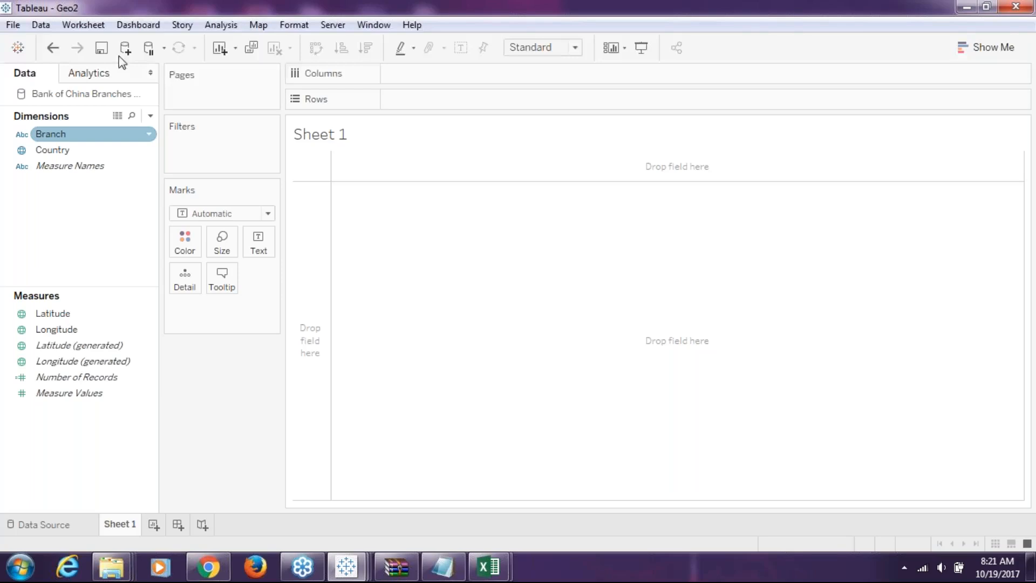
click(1027, 129)
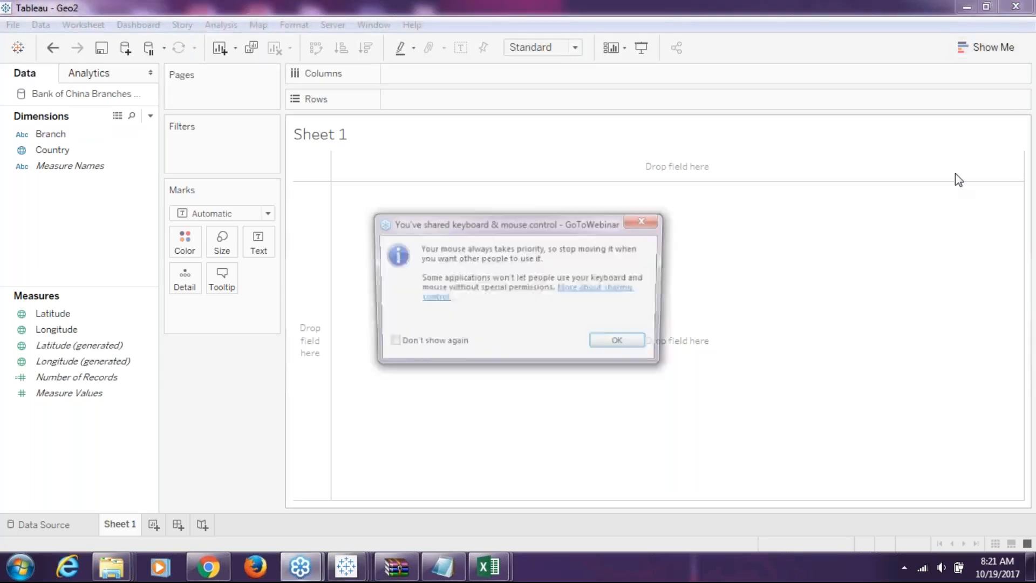
click(617, 340)
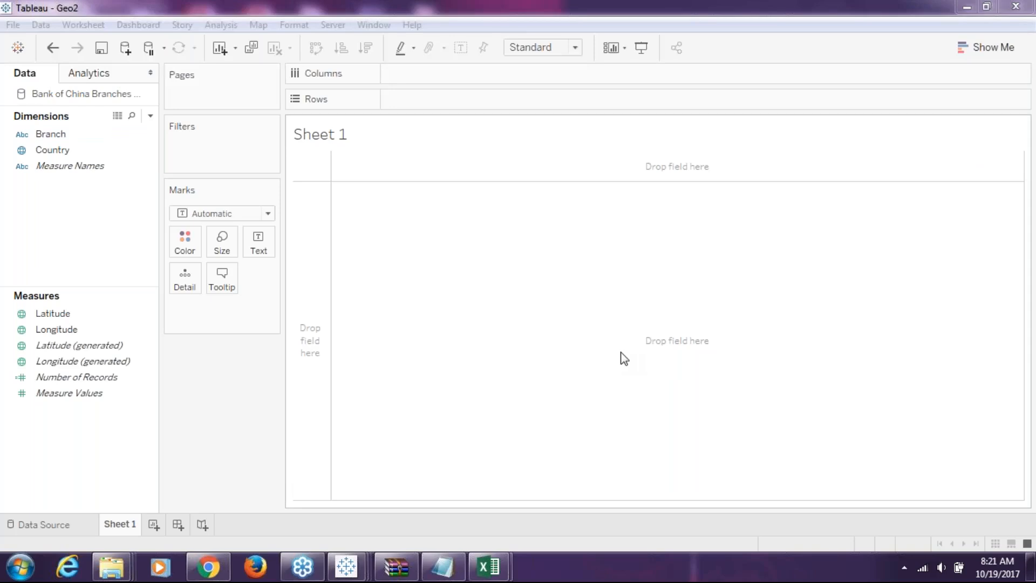
- Assign the ZIP Code/Postcode geographic role to the Branch dimension in the Geo2 workbook
click(54, 135)
right_click(57, 139)
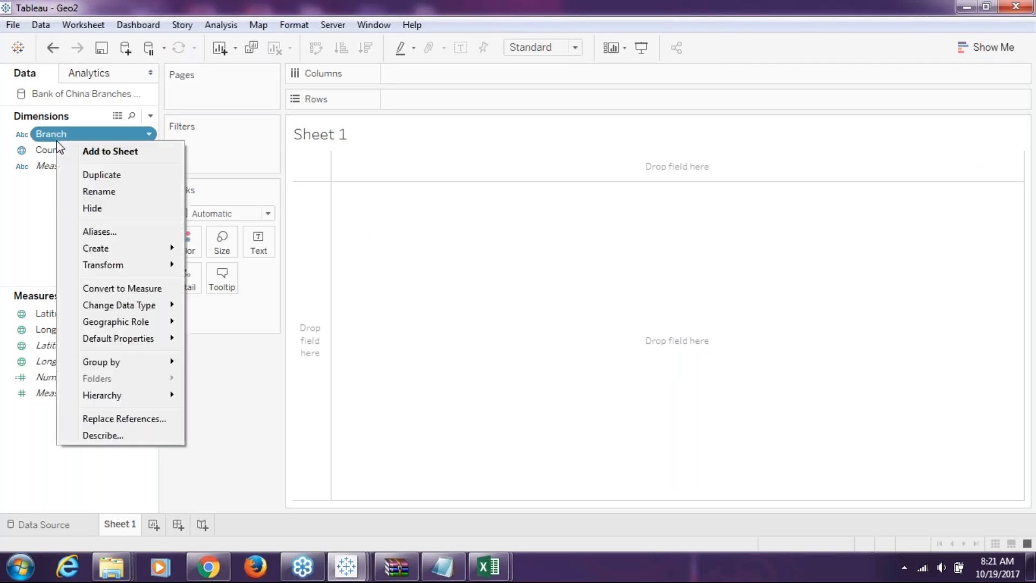
mouse_move(165, 305)
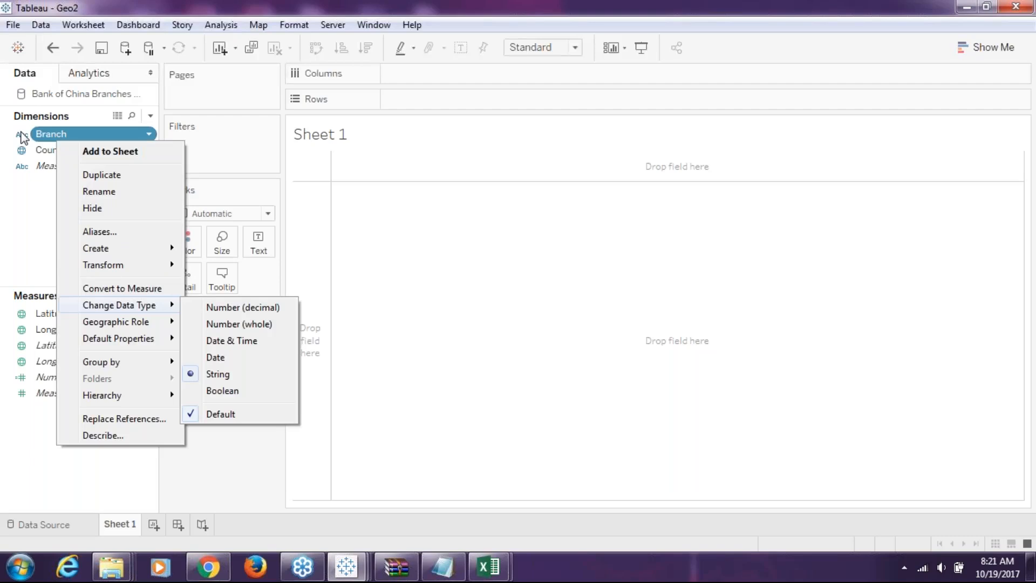
click(21, 135)
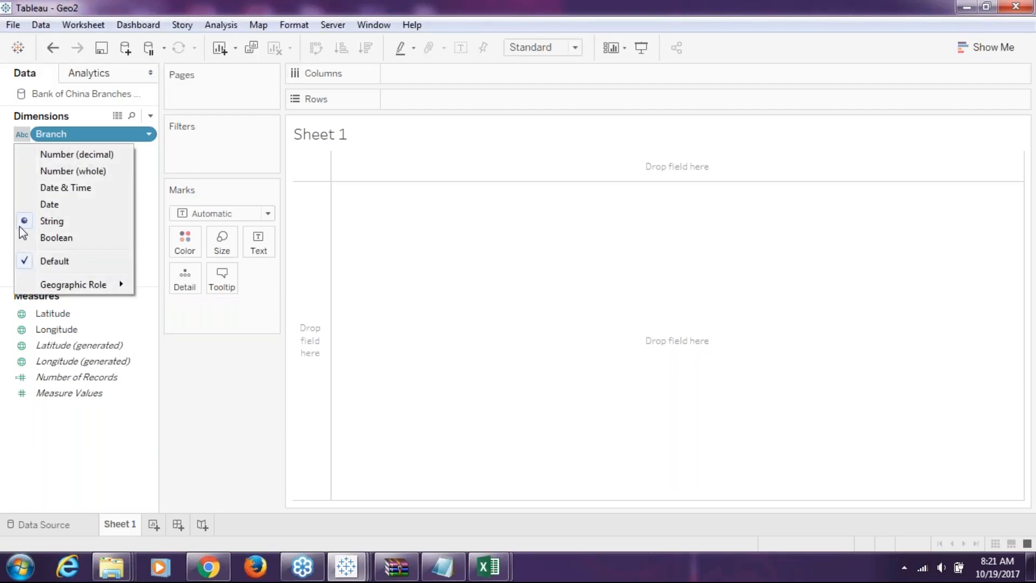
mouse_move(50, 289)
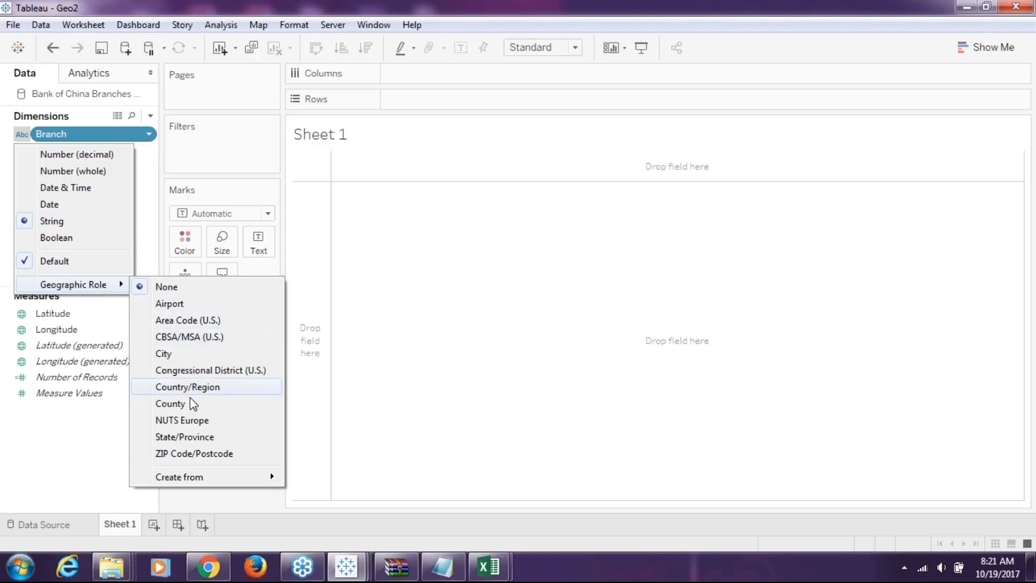
click(182, 459)
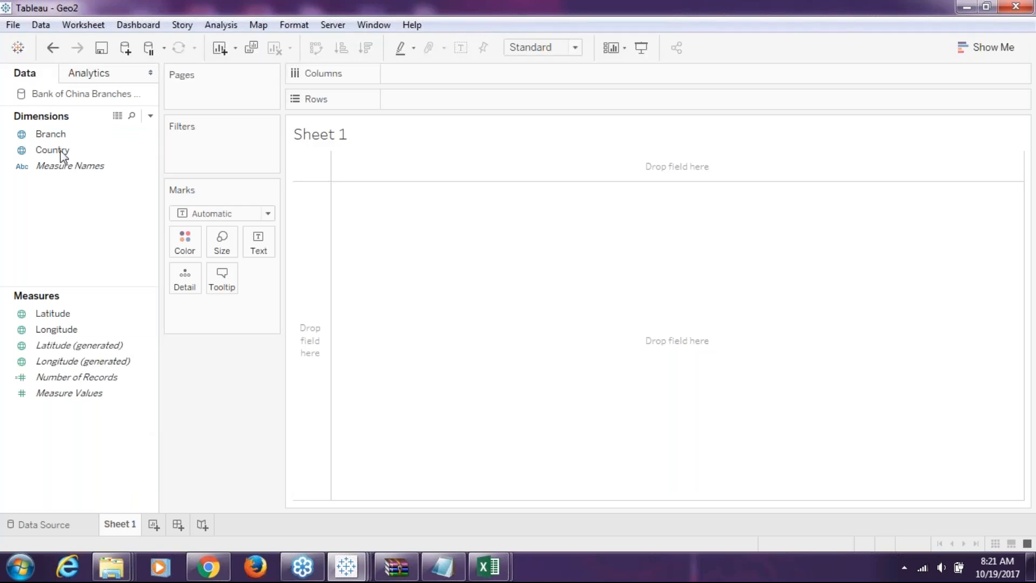
- Plot Branch on a map in Sheet 1 using the generated longitude and latitude
click(52, 134)
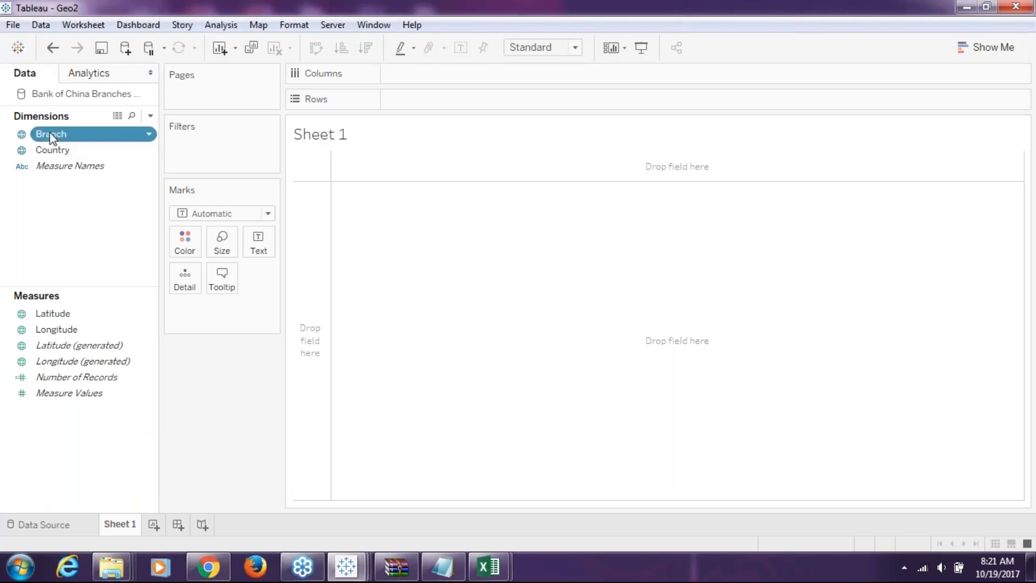
double_click(50, 134)
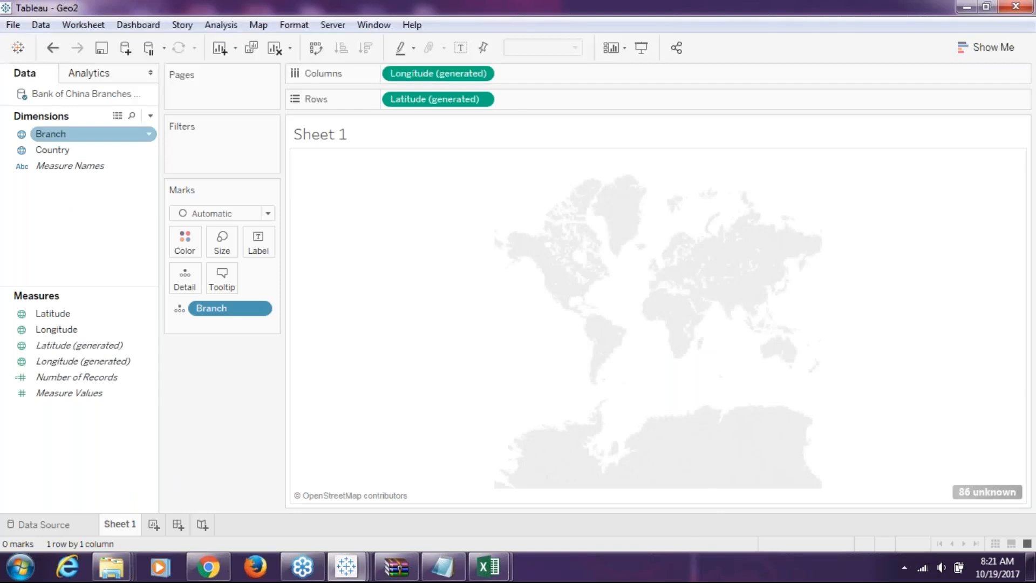
key(Down)
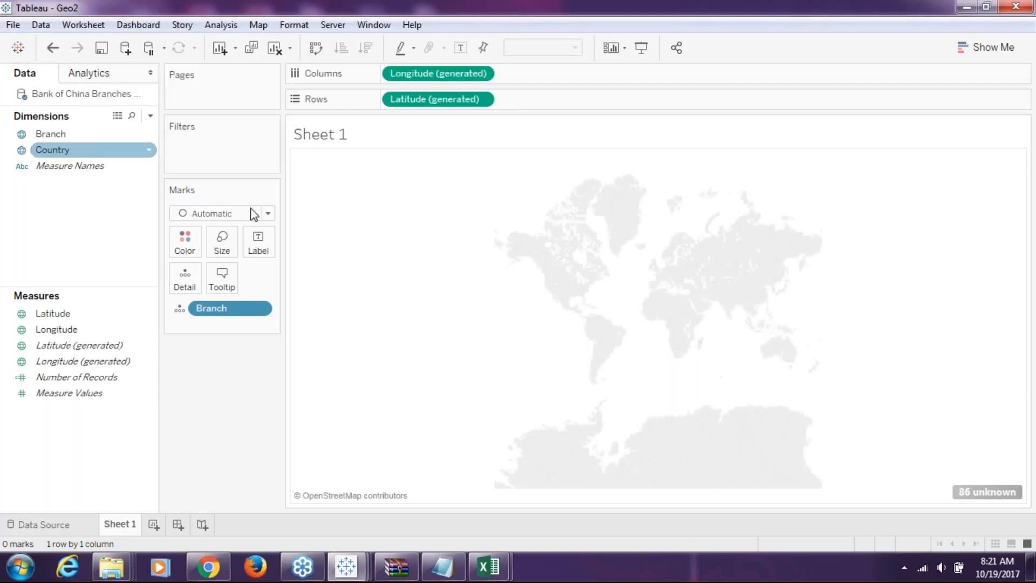
- Try to import custom geocoding from the Module 6-DataSet folder inside 334_m6_DataSet_v4.0 on the desktop
click(379, 325)
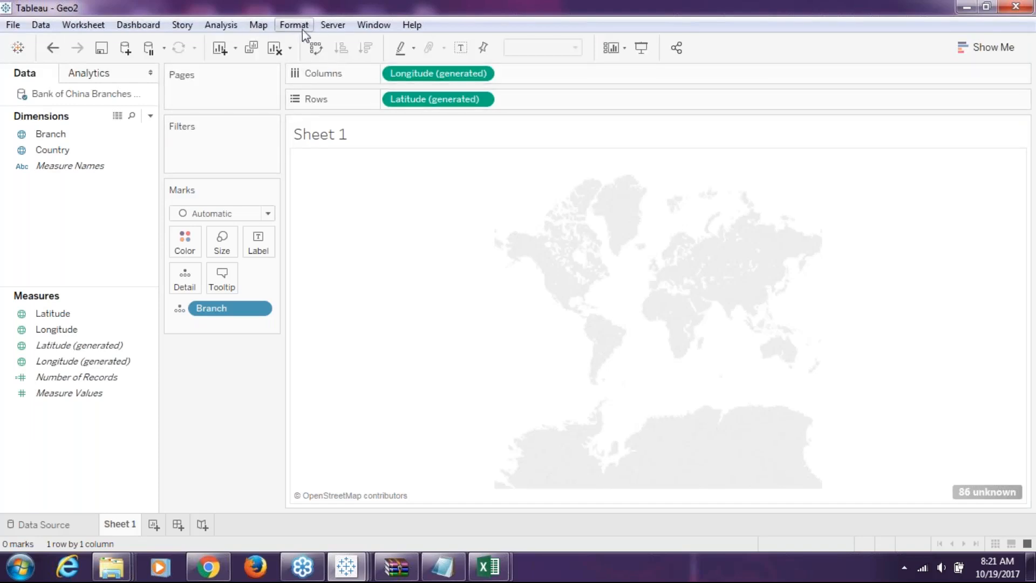
click(259, 25)
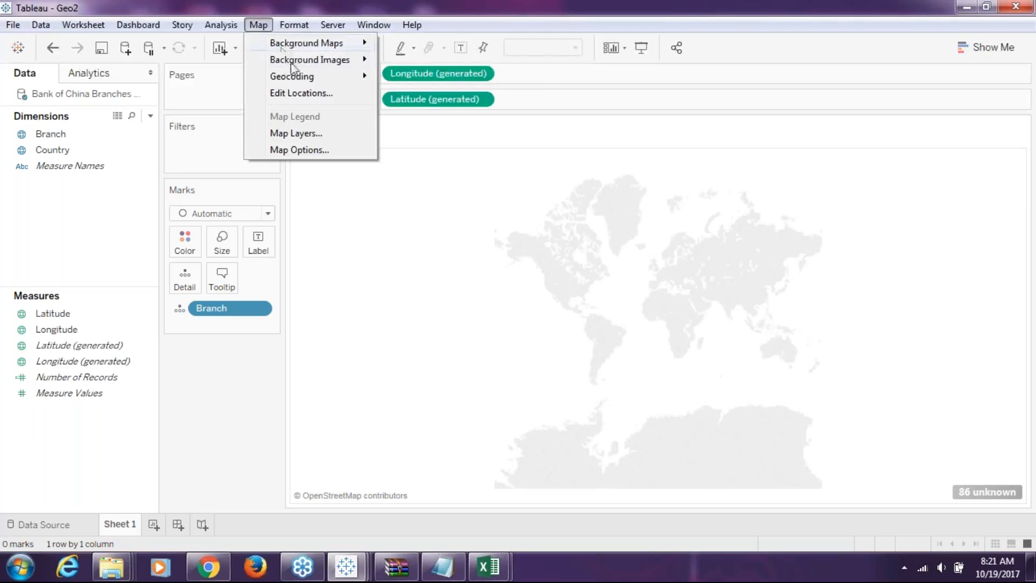
mouse_move(312, 79)
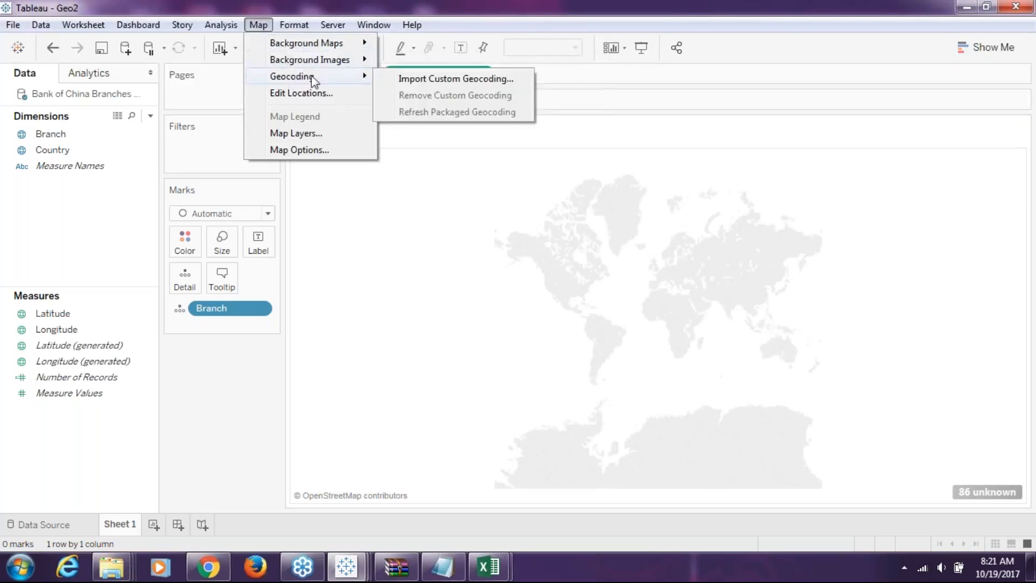
click(404, 80)
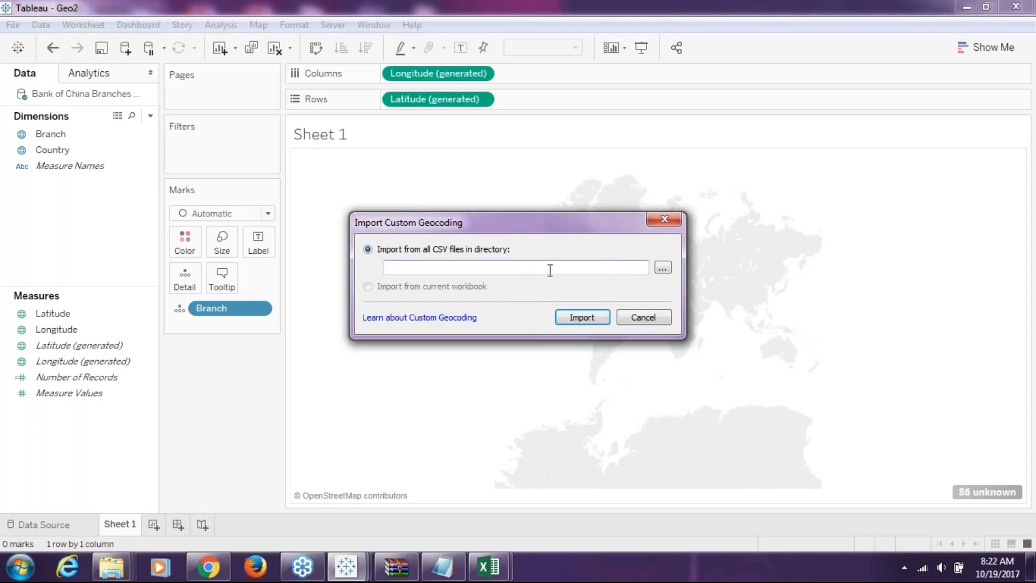
click(663, 268)
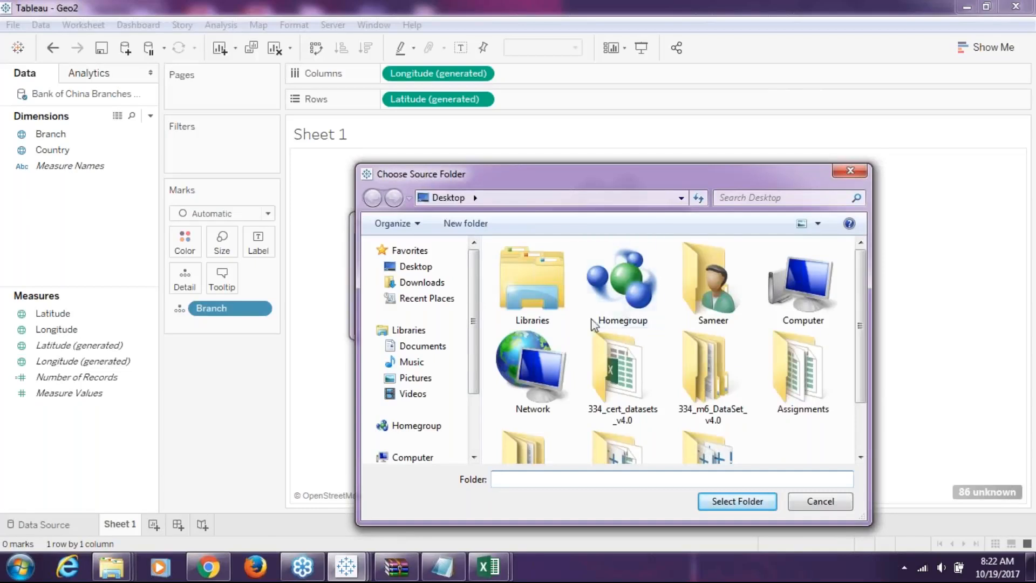
scroll(619, 311, down, 2)
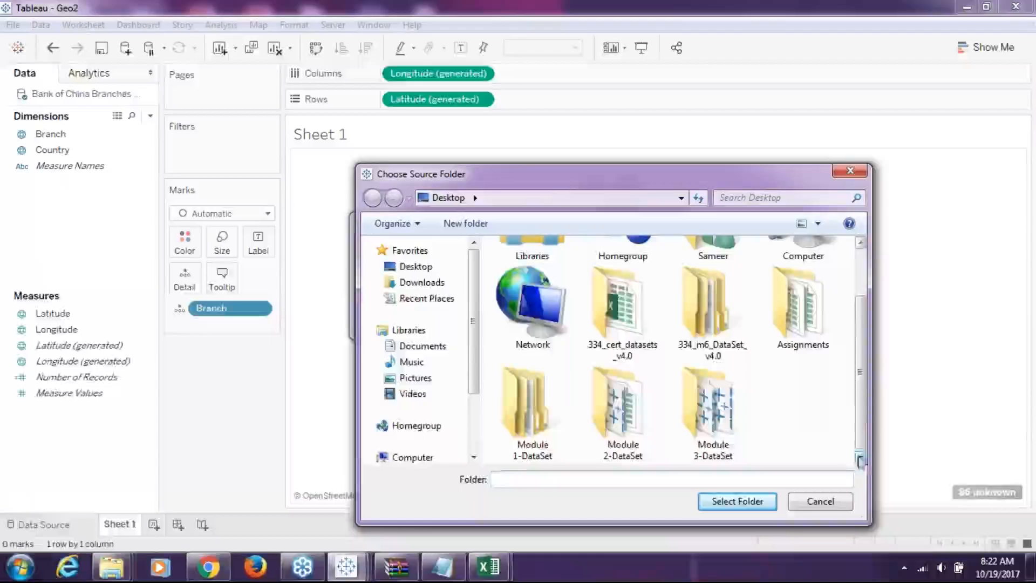
double_click(698, 314)
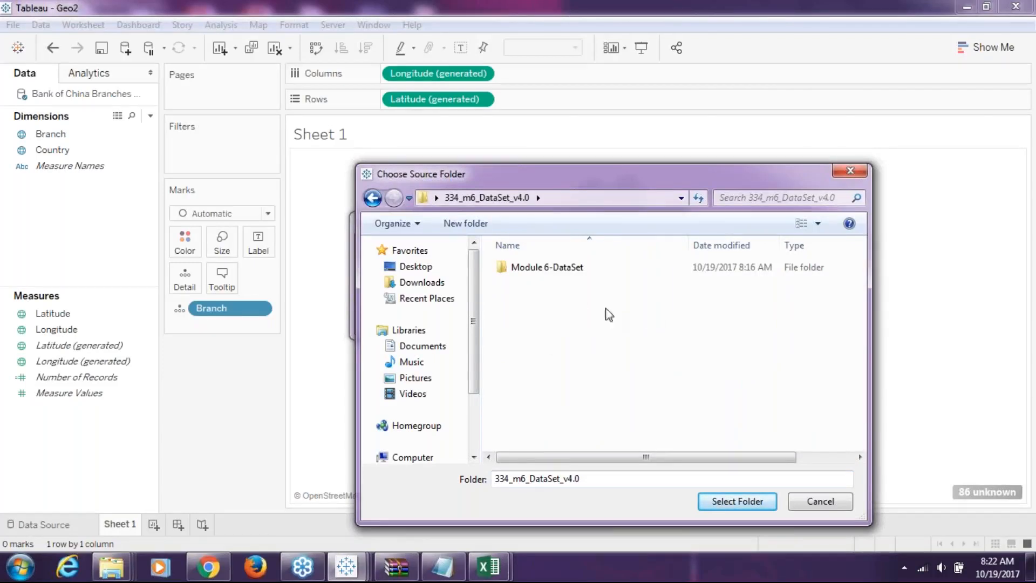
click(528, 274)
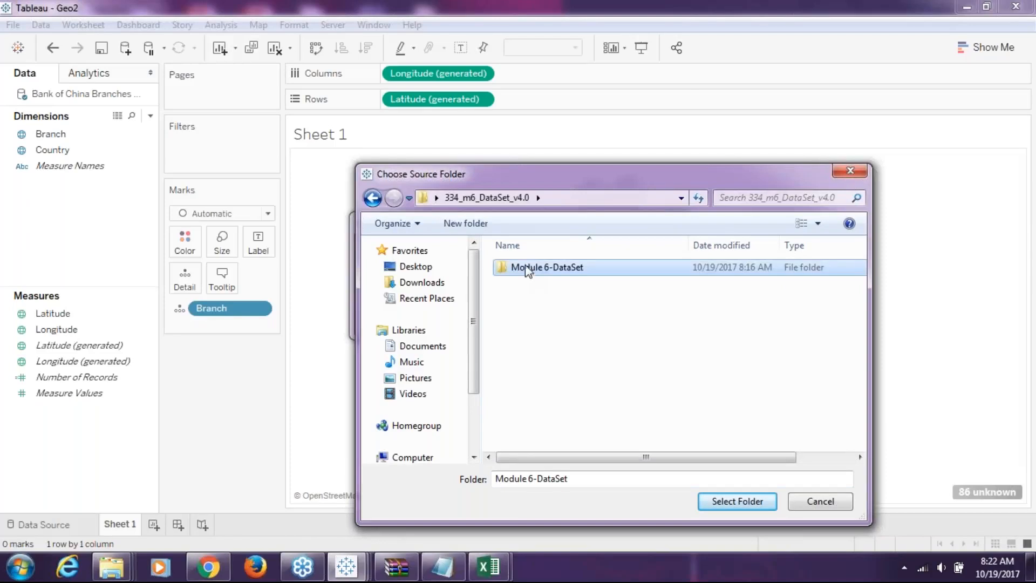
- Open a new maximized Notepad note and write "actually i have opening through tableau"
click(21, 567)
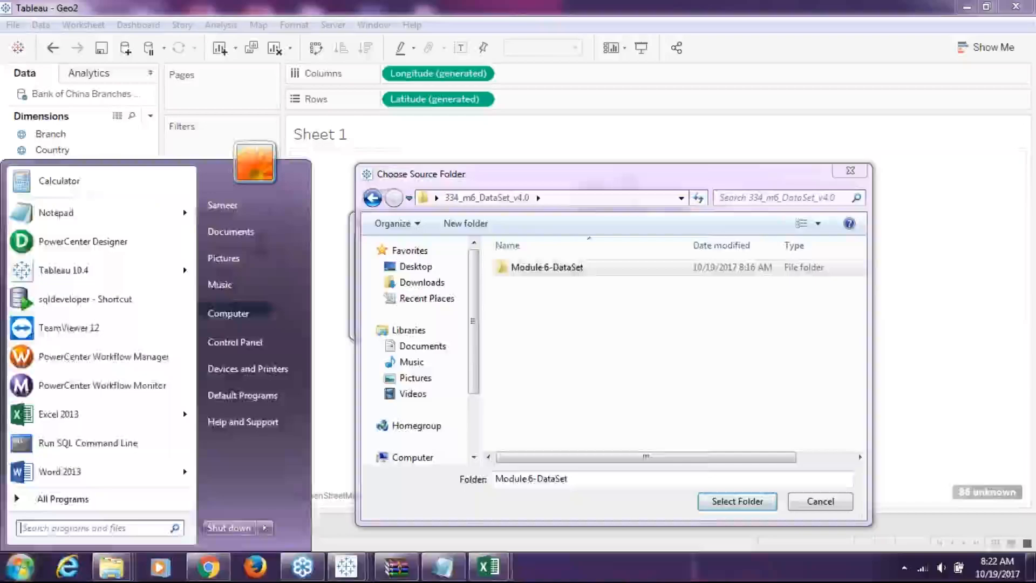
click(60, 213)
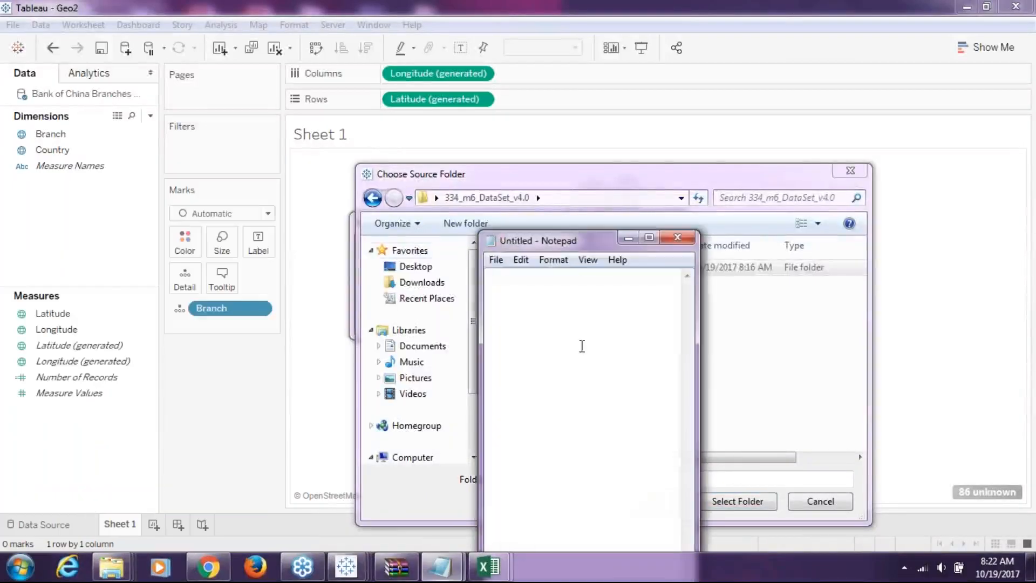
click(650, 237)
text(actually)
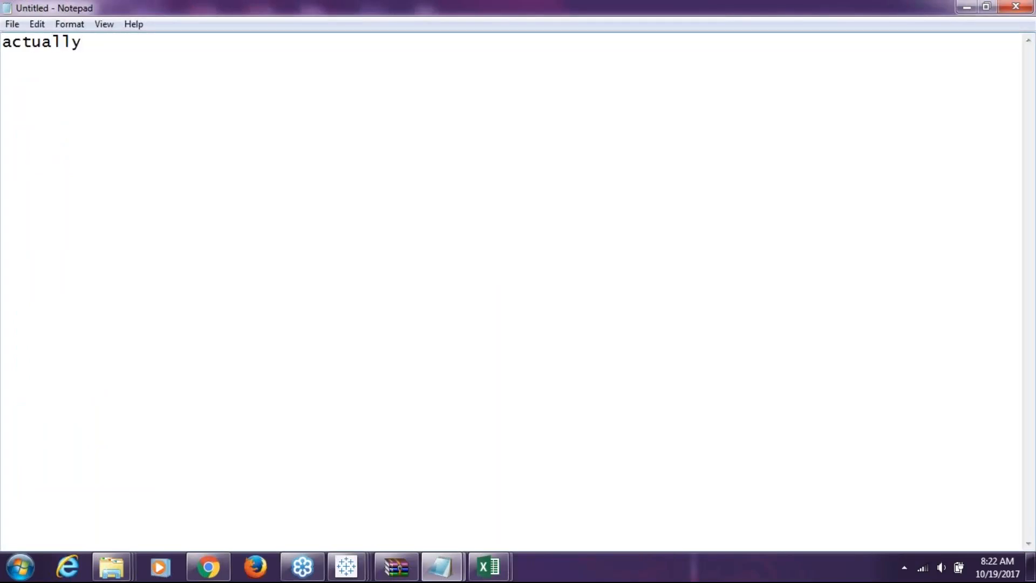
text( i have opening through tableau)
key(Return)
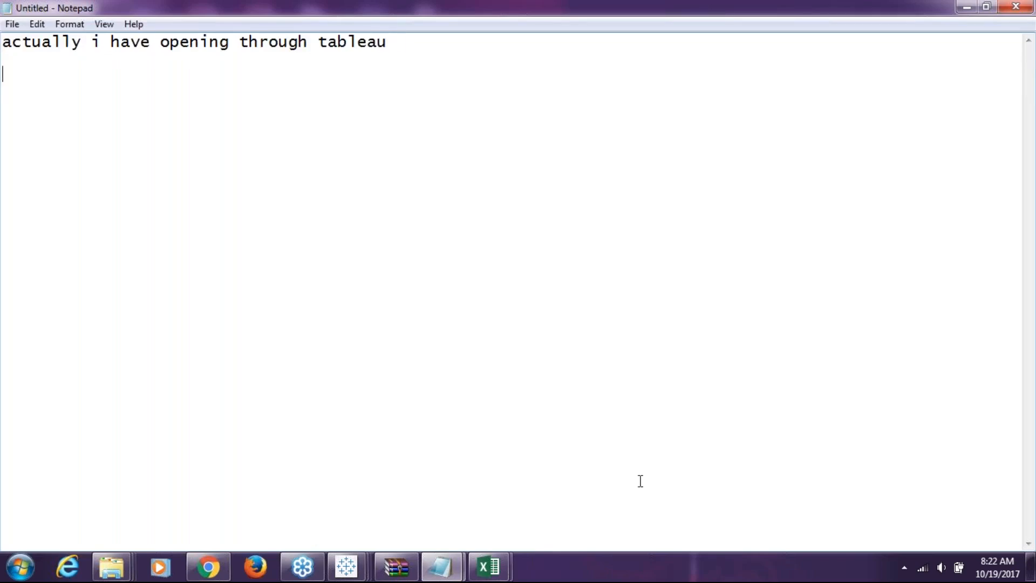
- Open the desktop CSV file Bank of China Branches - Custom Geocoding with Tableau
click(1029, 570)
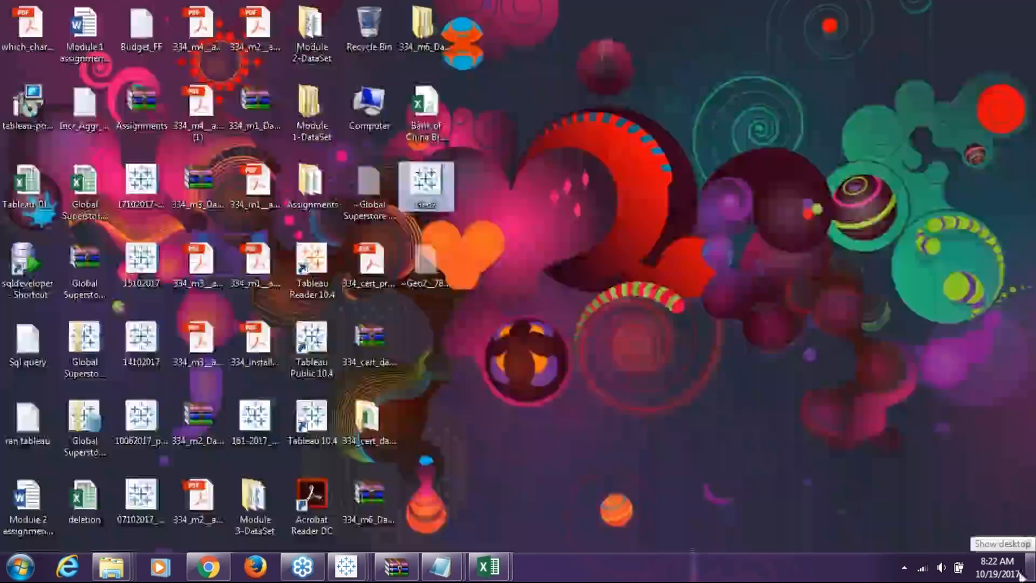
click(424, 120)
right_click(424, 120)
mouse_move(634, 194)
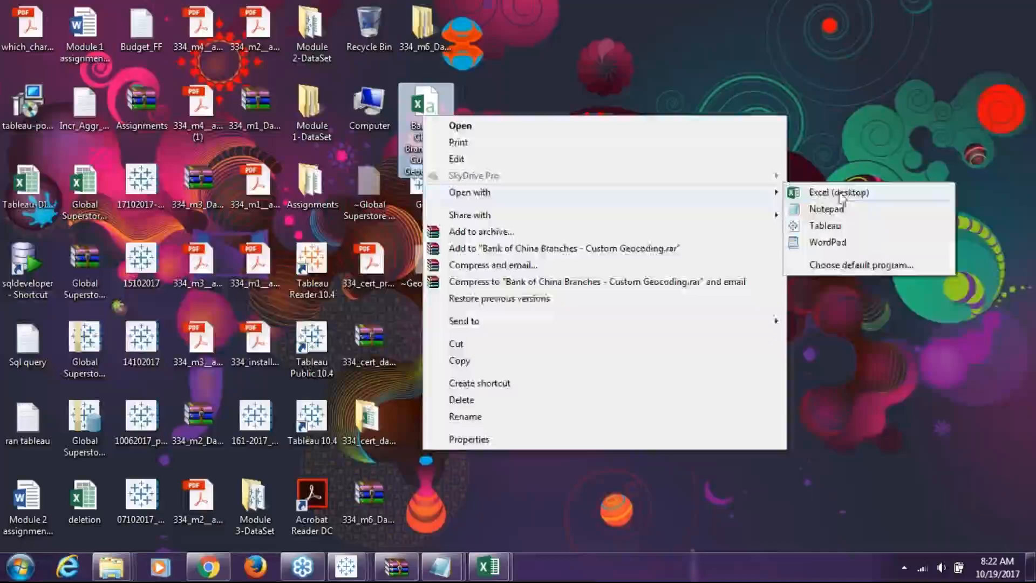
click(846, 231)
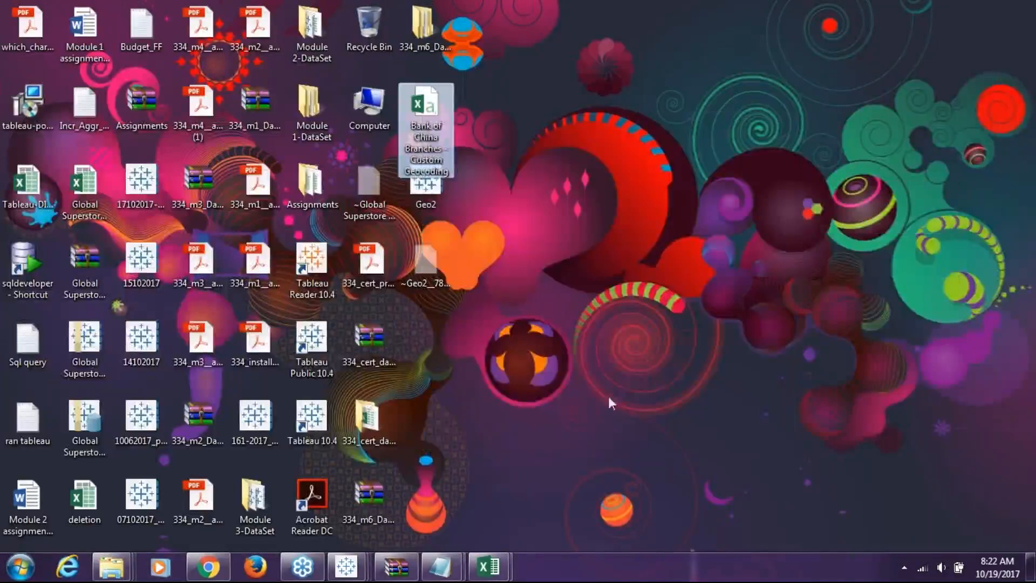
- Add the line "its not getting opened through that" to the Notepad note about opening through tableau
mouse_move(440, 567)
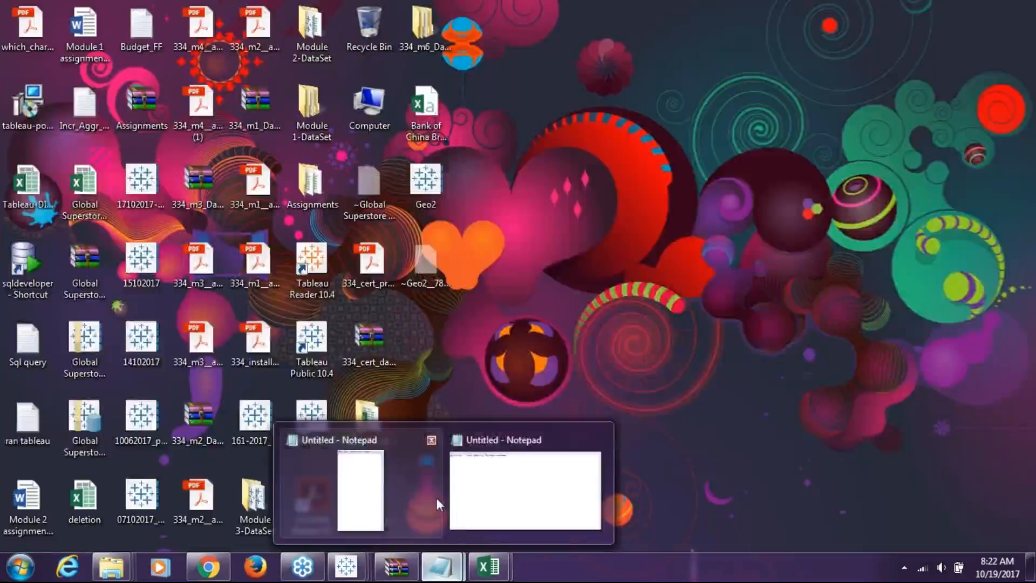
click(512, 480)
key(Return)
key(Return)
text(its)
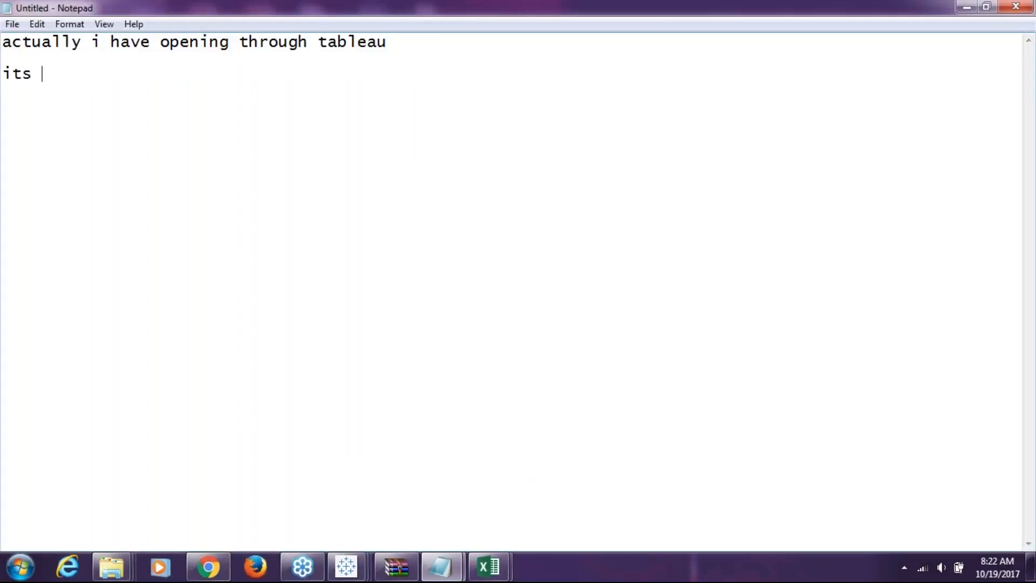
text( not getting opened t)
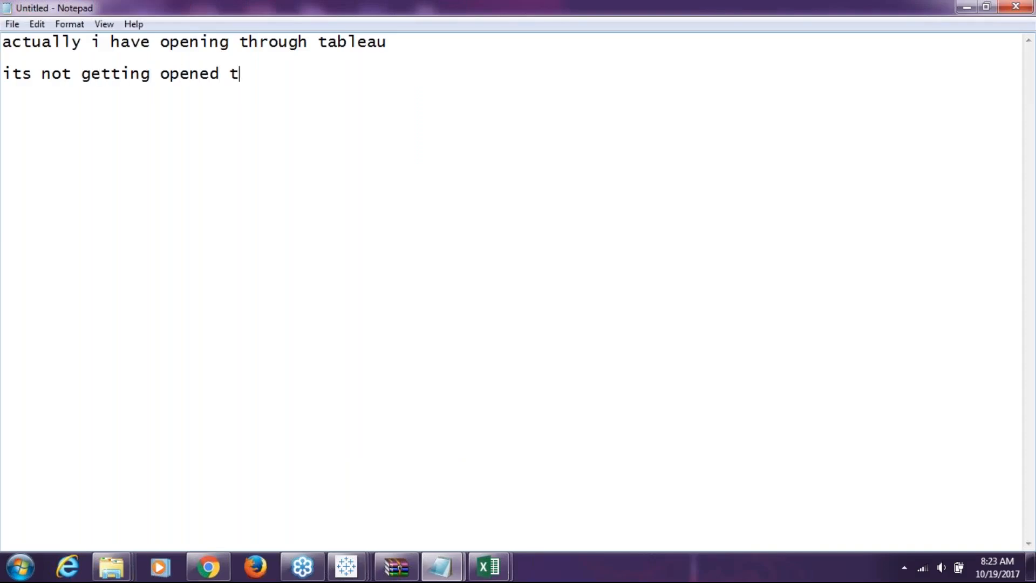
text(hrough  that)
key(Return)
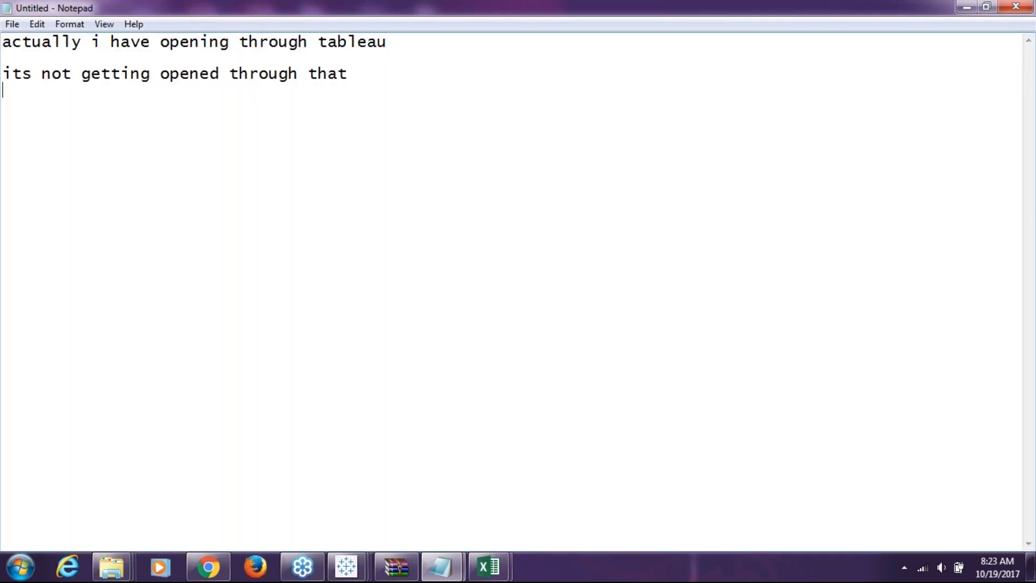
- Return to the Geo2 workbook, look inside the Module 6-DataSet folder and cancel the custom geocoding import
key(alt+Tab)
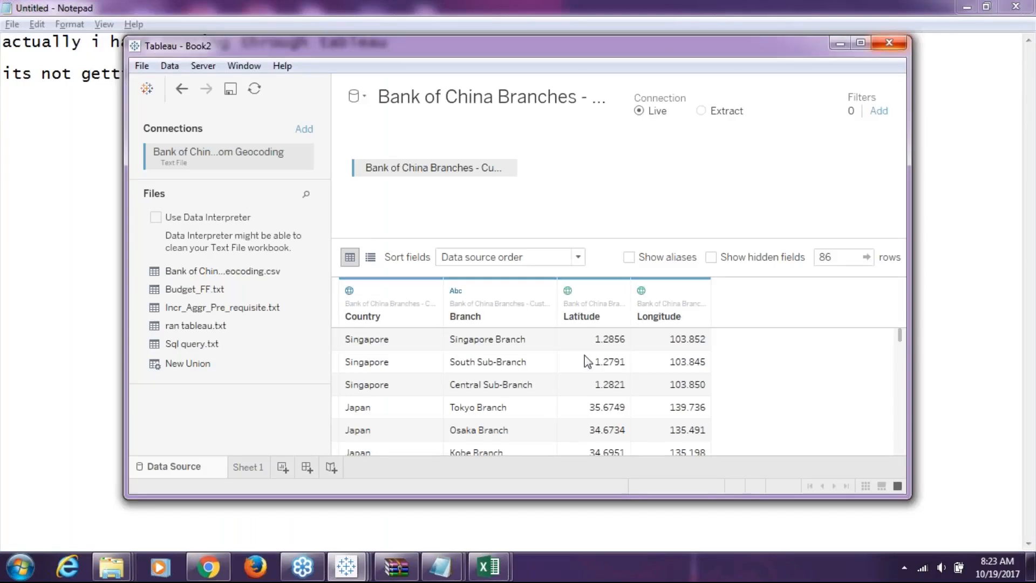
click(362, 571)
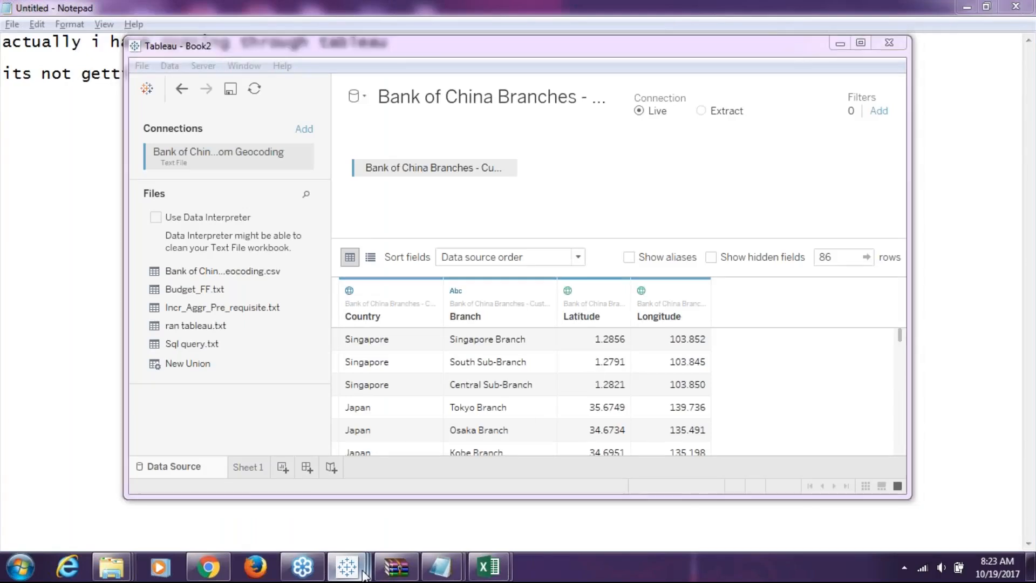
click(423, 502)
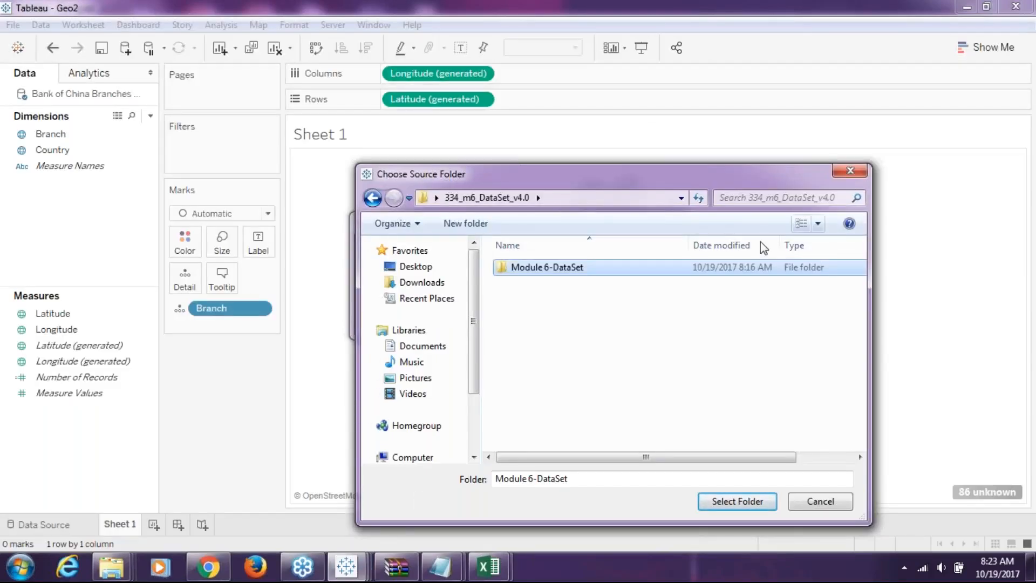
double_click(529, 268)
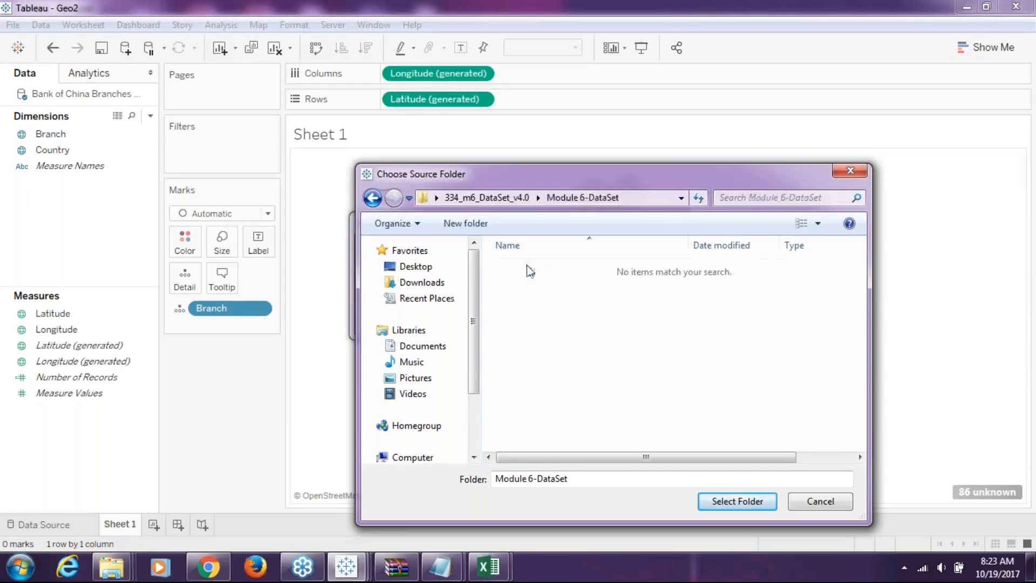
click(821, 502)
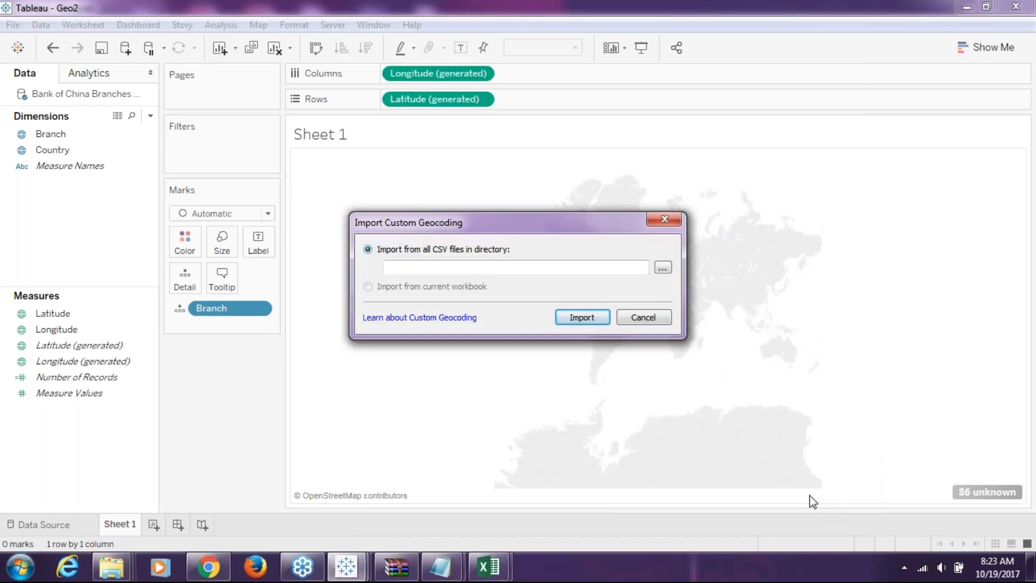
click(645, 319)
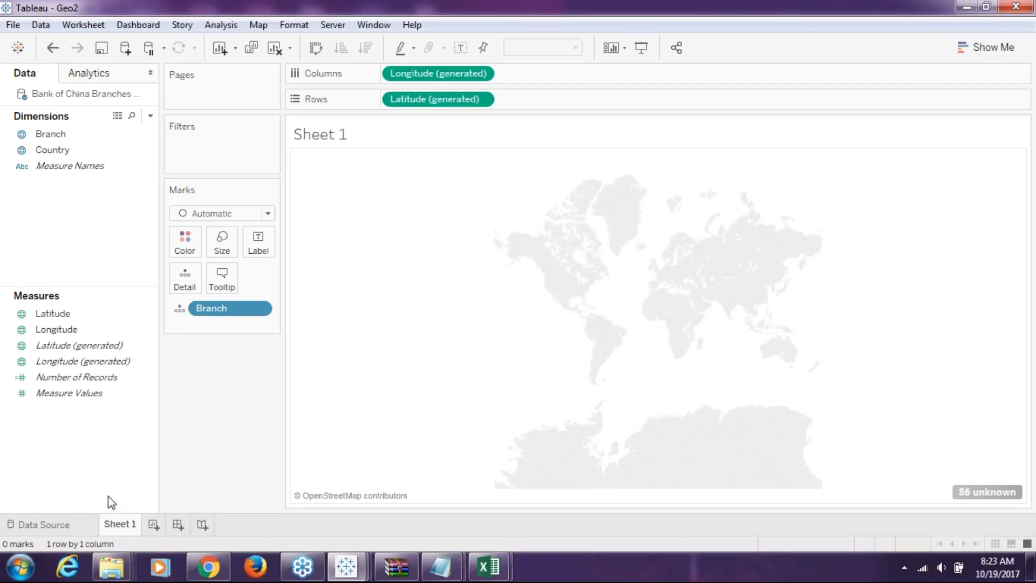
- Create a new folder named Tableau on the Windows desktop
right_click(594, 566)
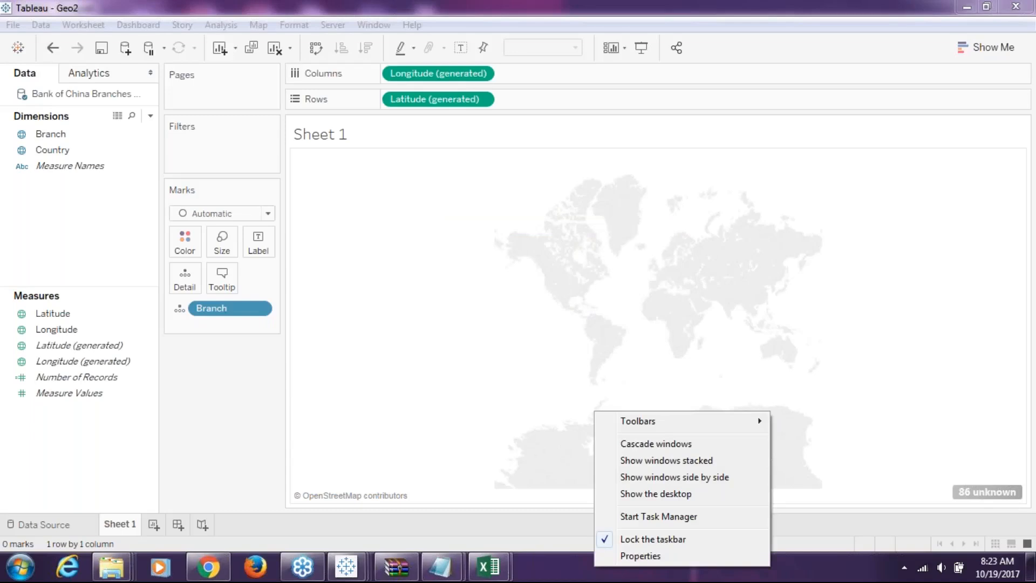
click(632, 493)
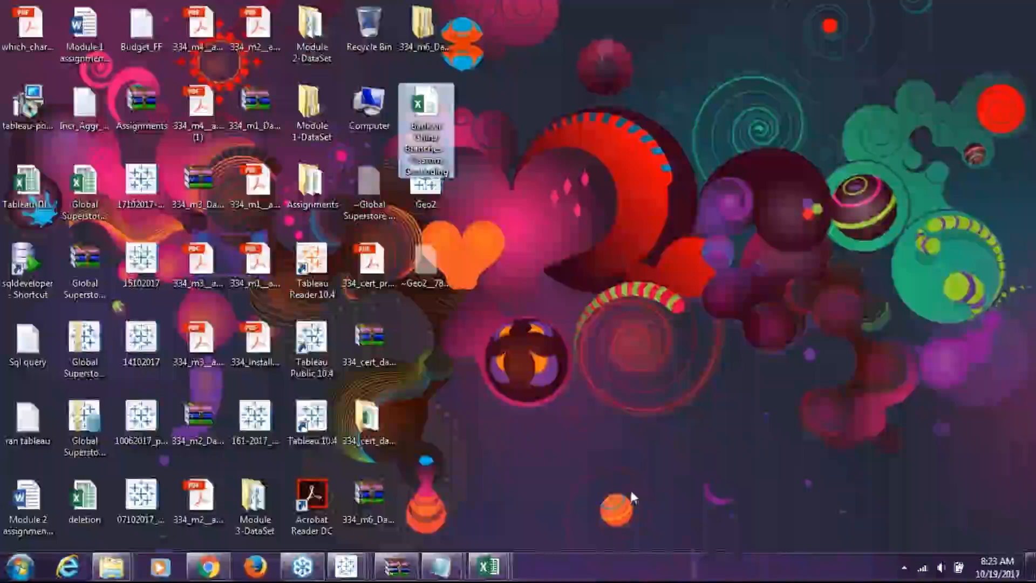
click(631, 493)
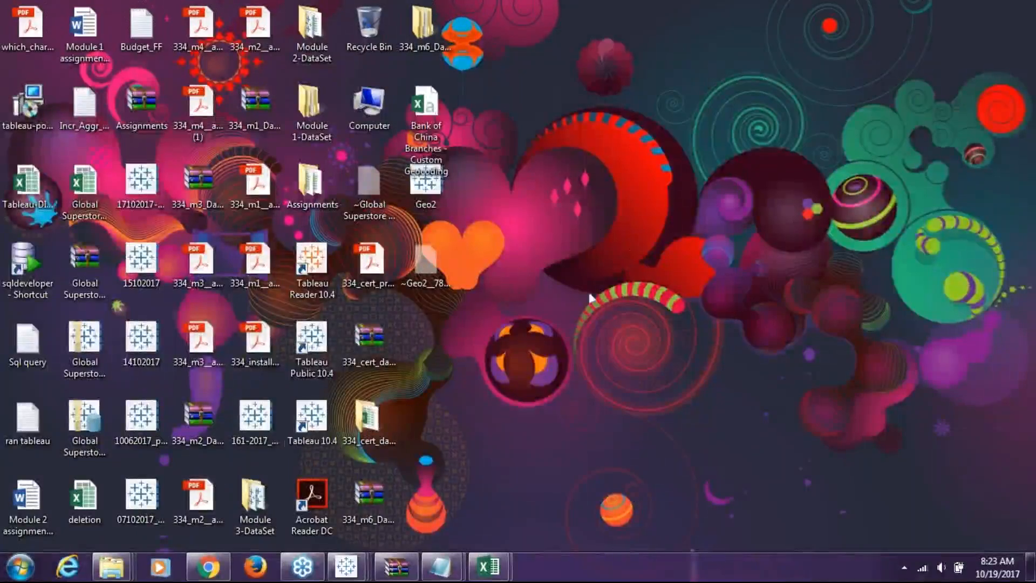
right_click(491, 109)
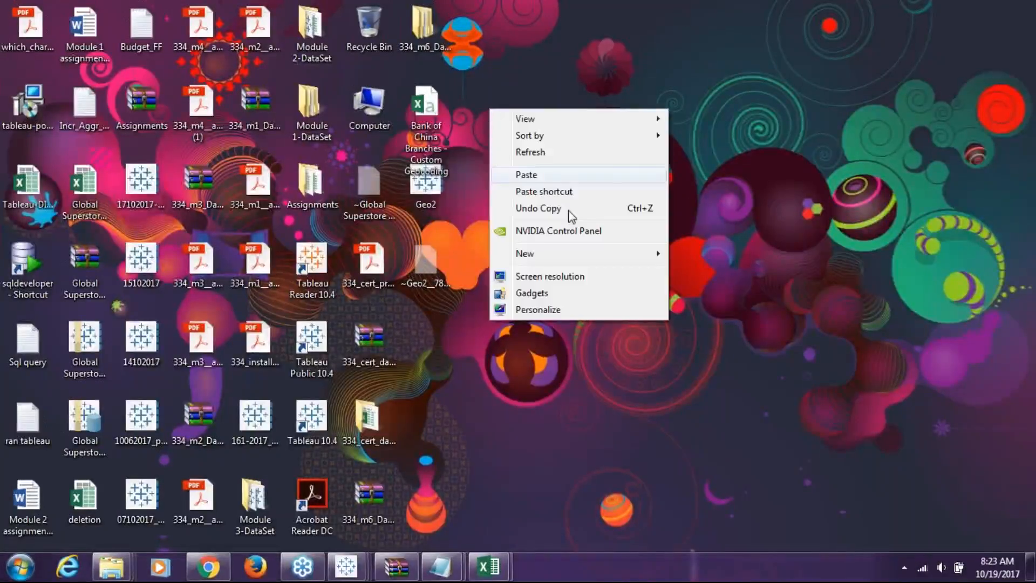
mouse_move(549, 255)
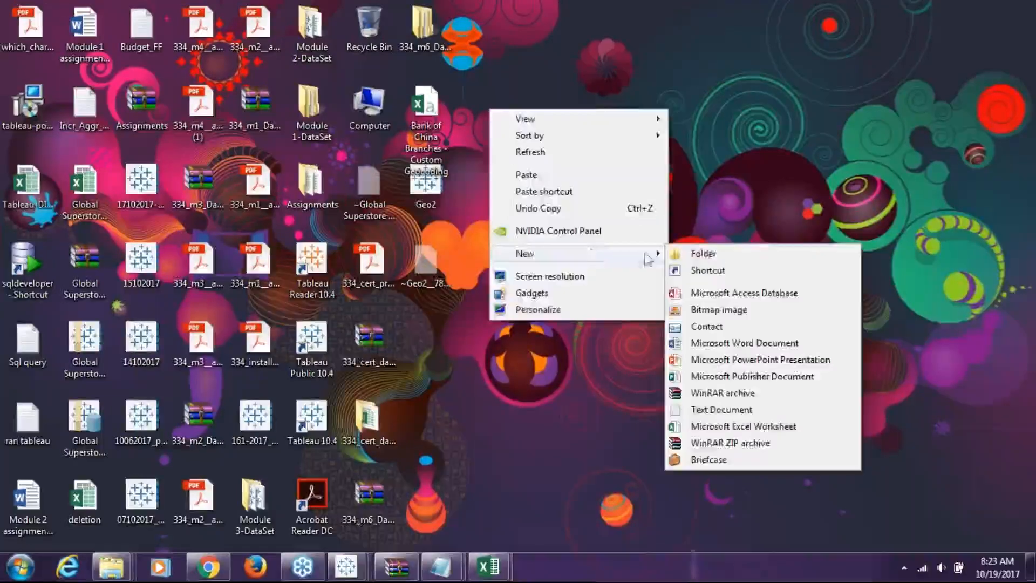
click(703, 254)
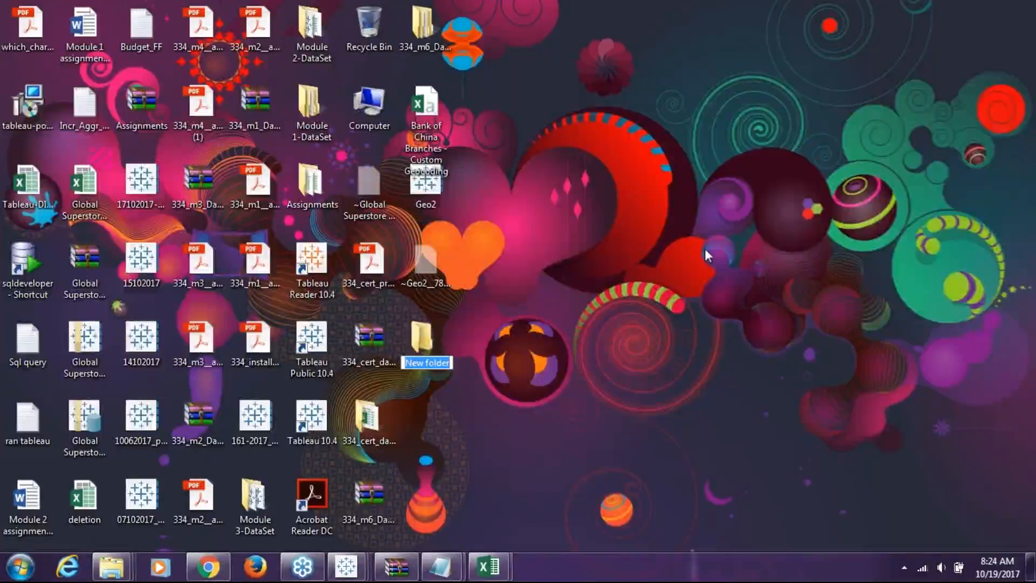
text(Tableau)
key(Return)
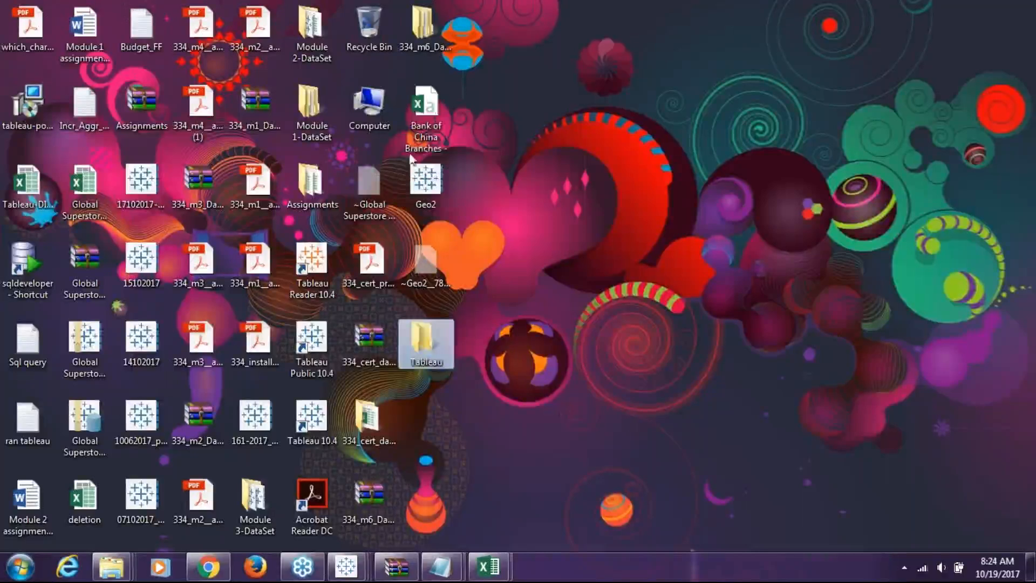
- Select the Bank of China Branches - Custom Geocoding CSV file on the desktop
click(430, 121)
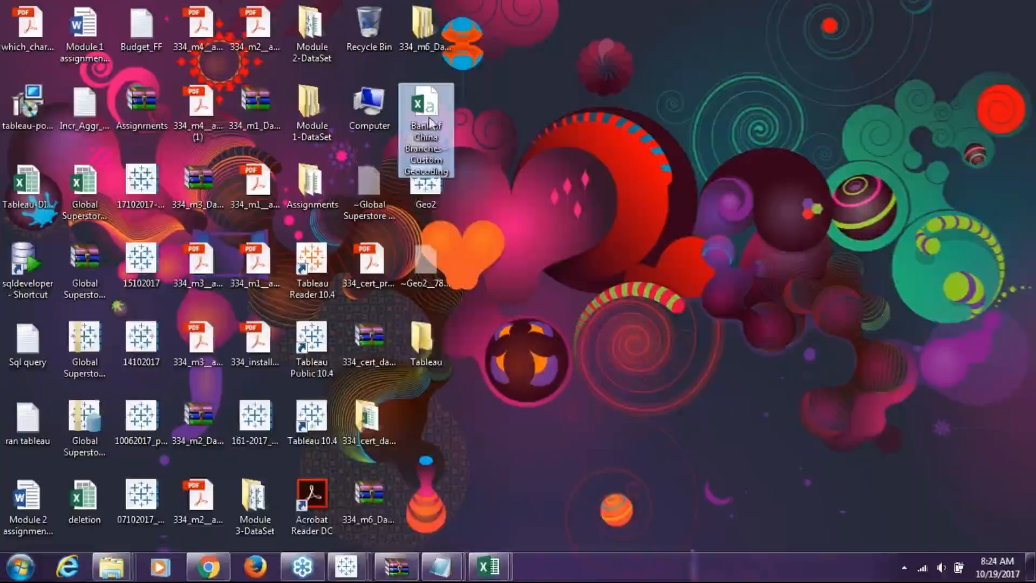
- Move the Bank of China Branches - Custom Geocoding file into the desktop's Tableau folder and switch to the Geo2 workbook in Tableau
drag(430, 121, 423, 339)
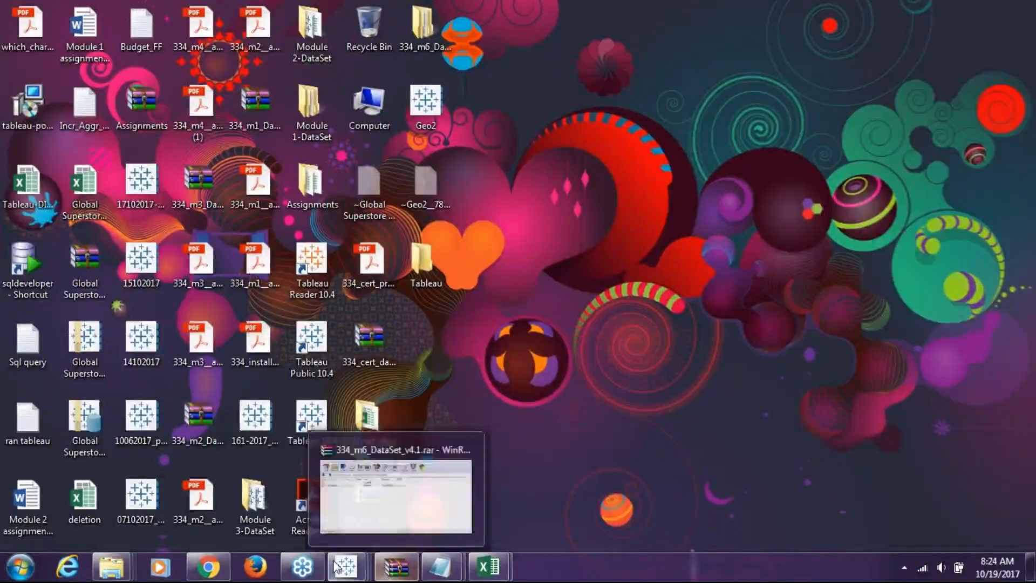
mouse_move(341, 554)
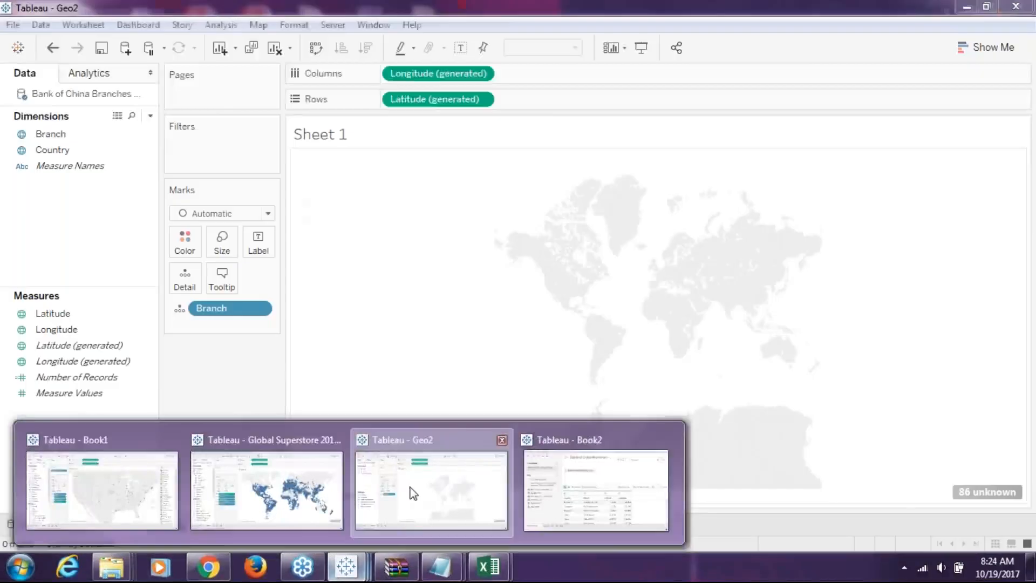
click(413, 493)
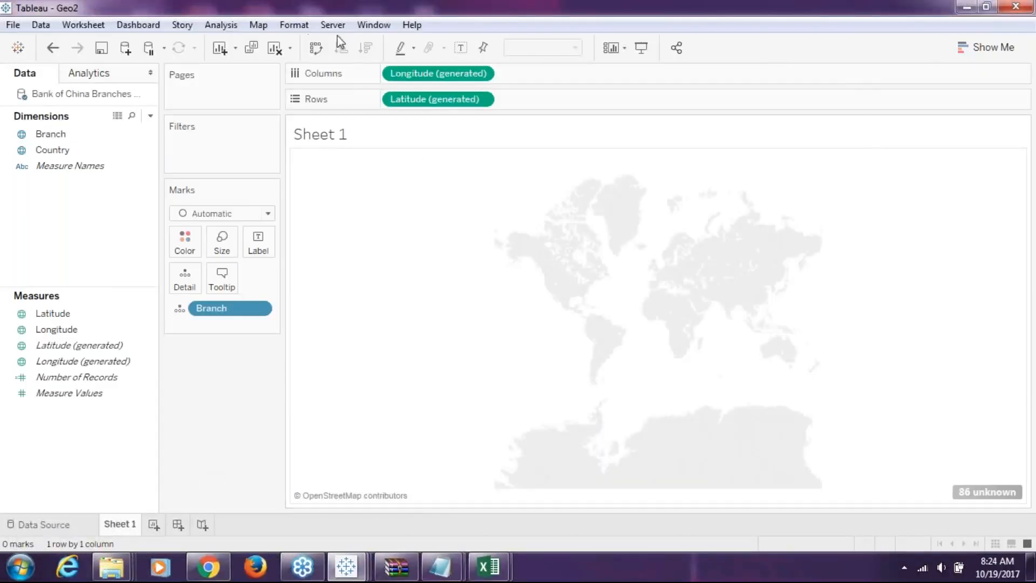
- Try to import custom geocoding from the Tableau folder on the desktop
click(258, 25)
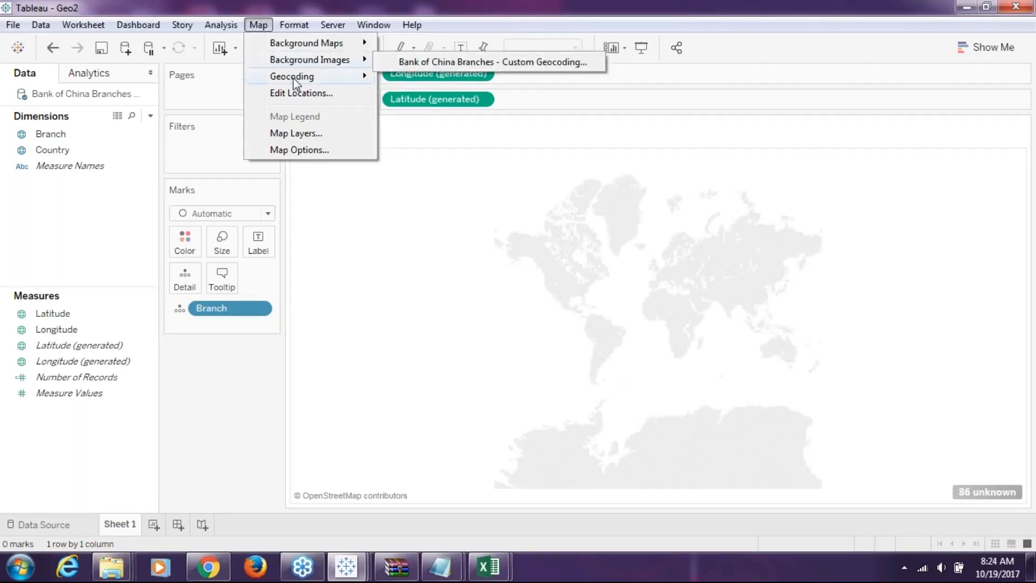
mouse_move(296, 81)
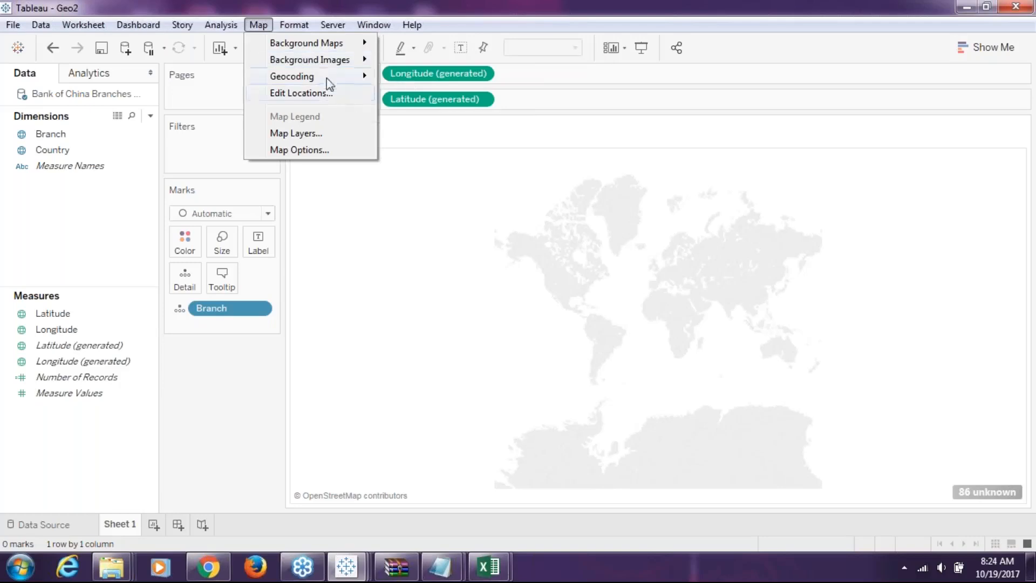
mouse_move(338, 76)
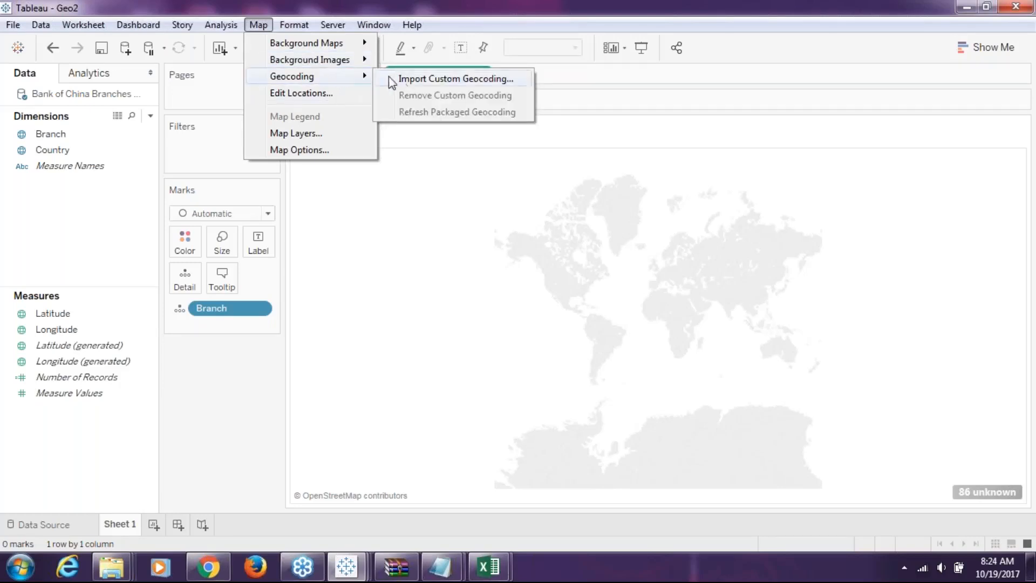
click(409, 81)
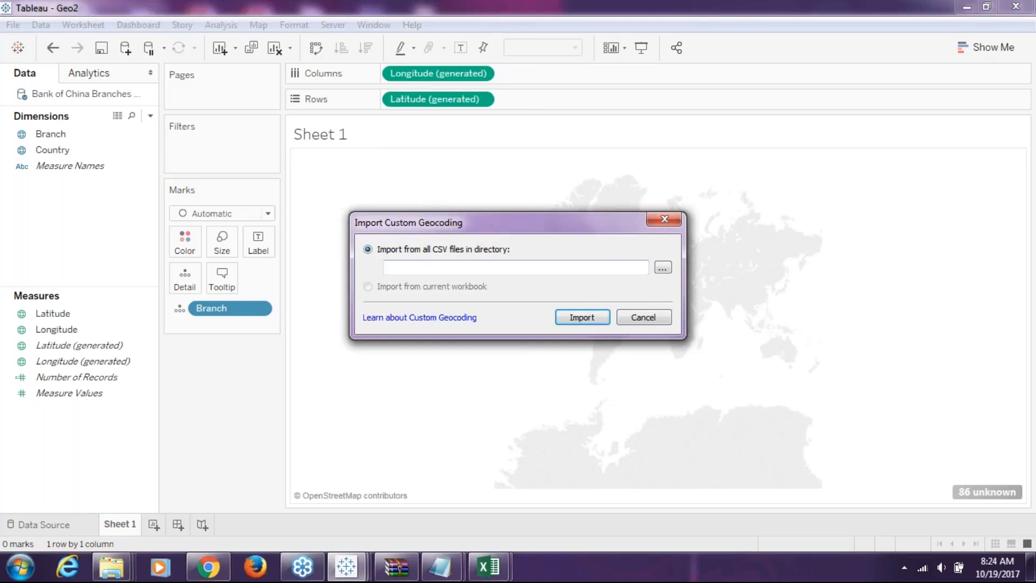
click(663, 268)
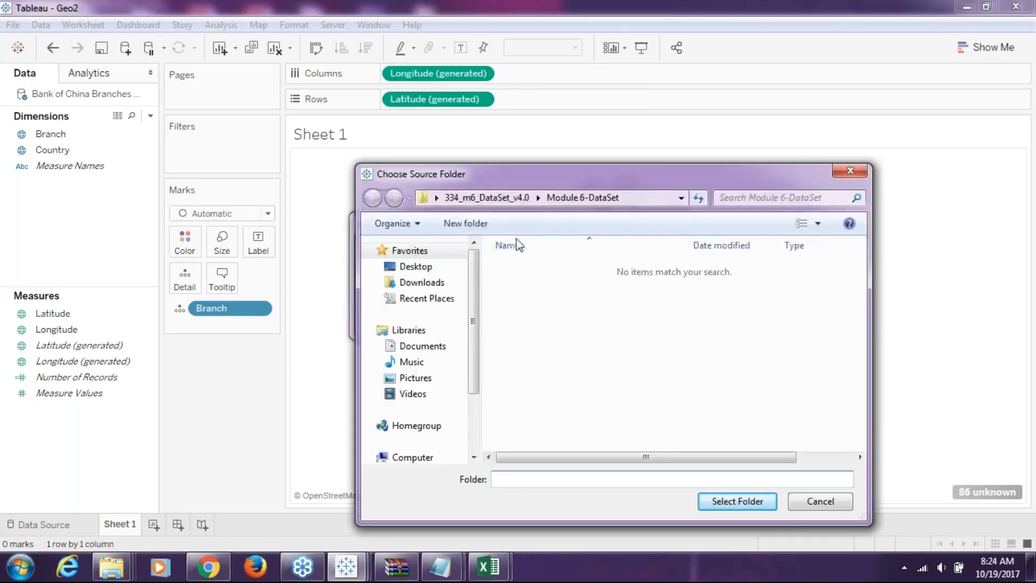
click(430, 267)
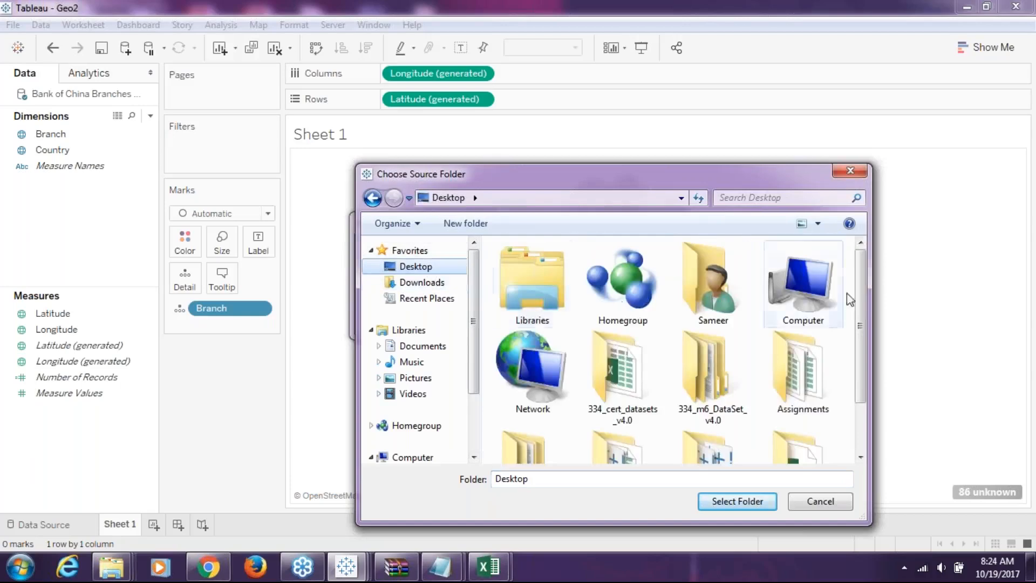
click(861, 427)
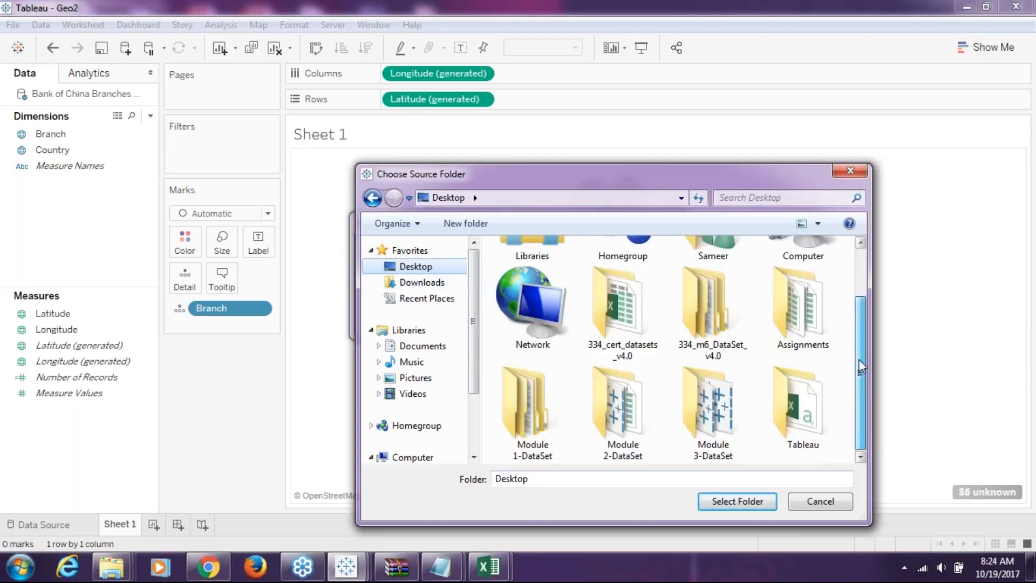
double_click(799, 410)
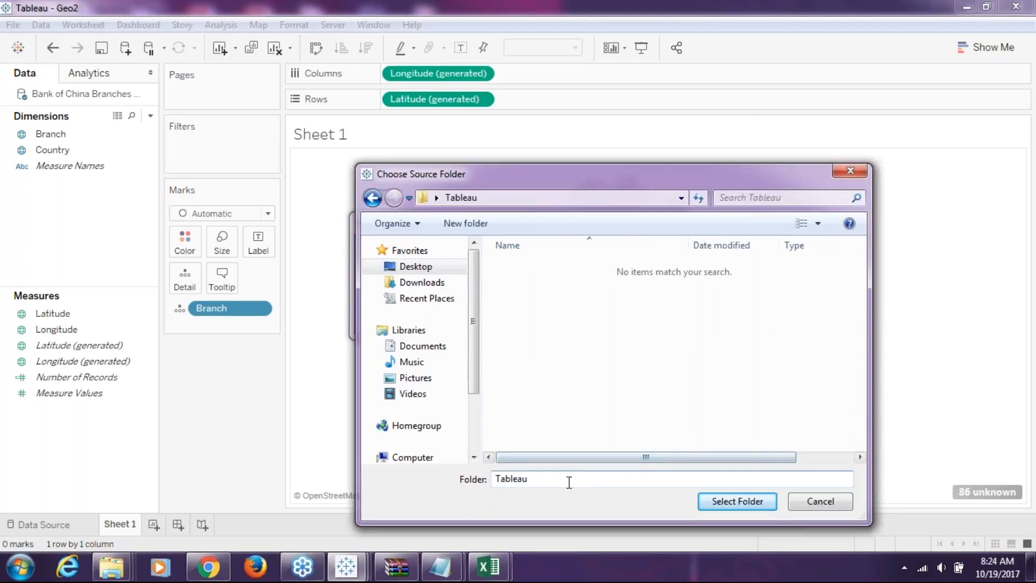
key(ctrl+a)
key(BackSpace)
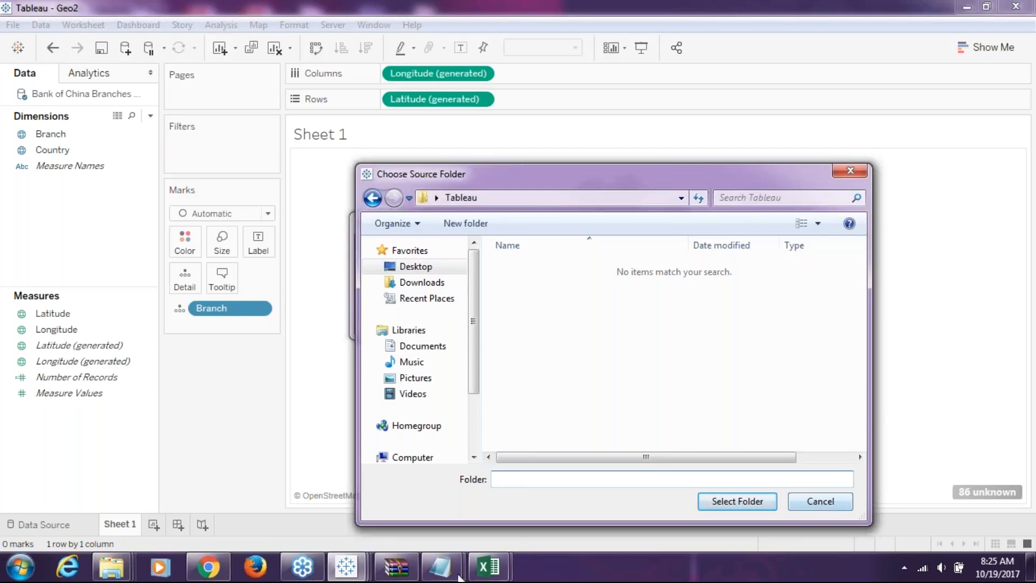
- Switch to Notepad and add the line "yes" below the existing text
mouse_move(441, 567)
click(521, 489)
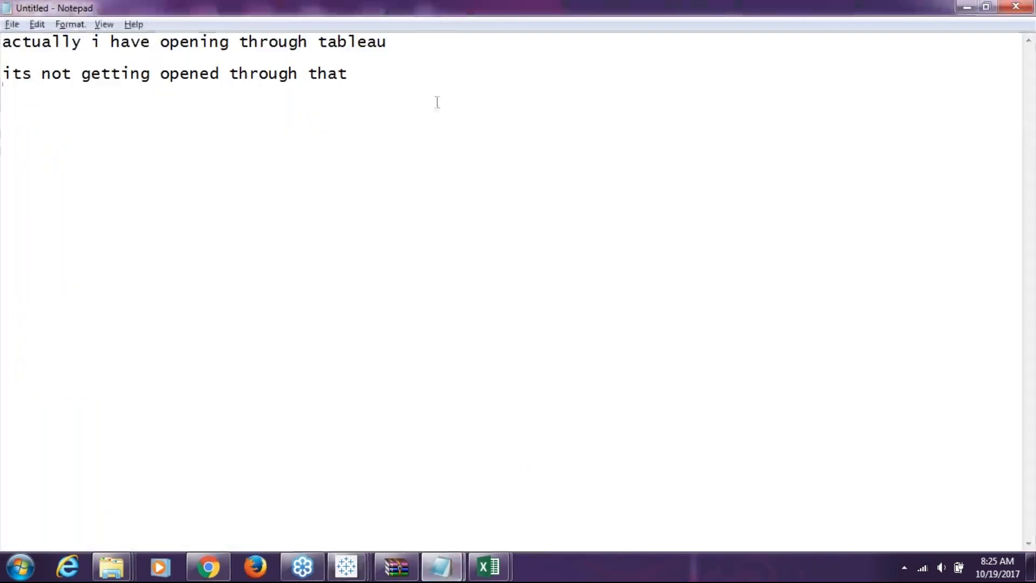
key(Return)
key(Return)
key(Return)
key(Return)
text(yes)
key(Return)
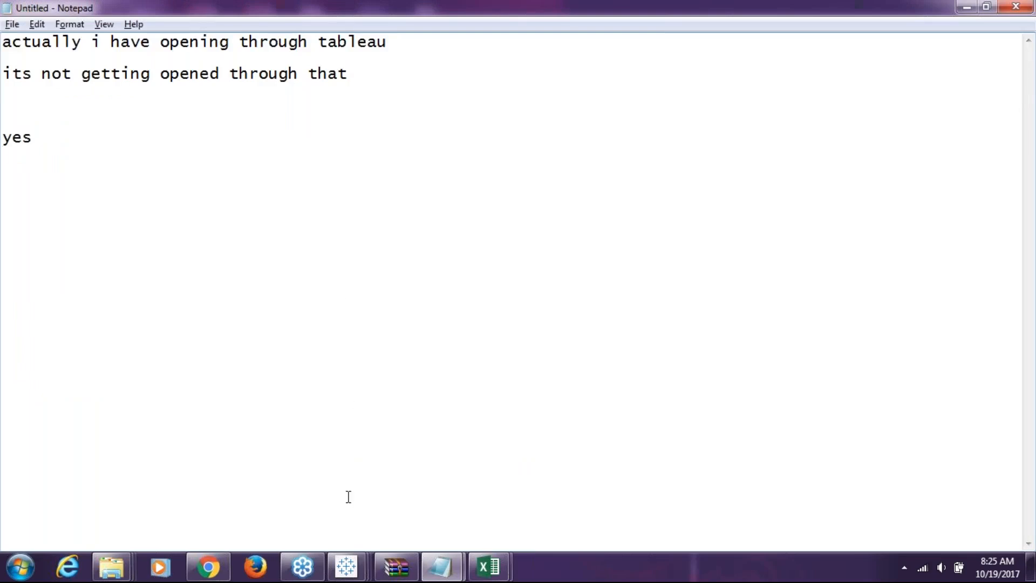
- Return to the Geo2 workbook in Tableau and cancel the folder selection and the custom geocoding import
mouse_move(346, 566)
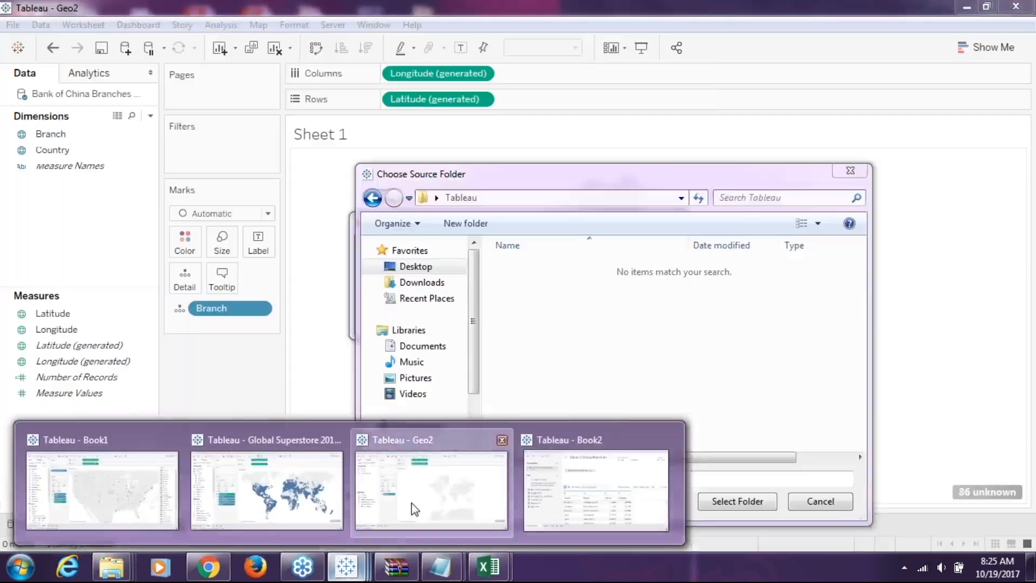
click(414, 509)
click(856, 172)
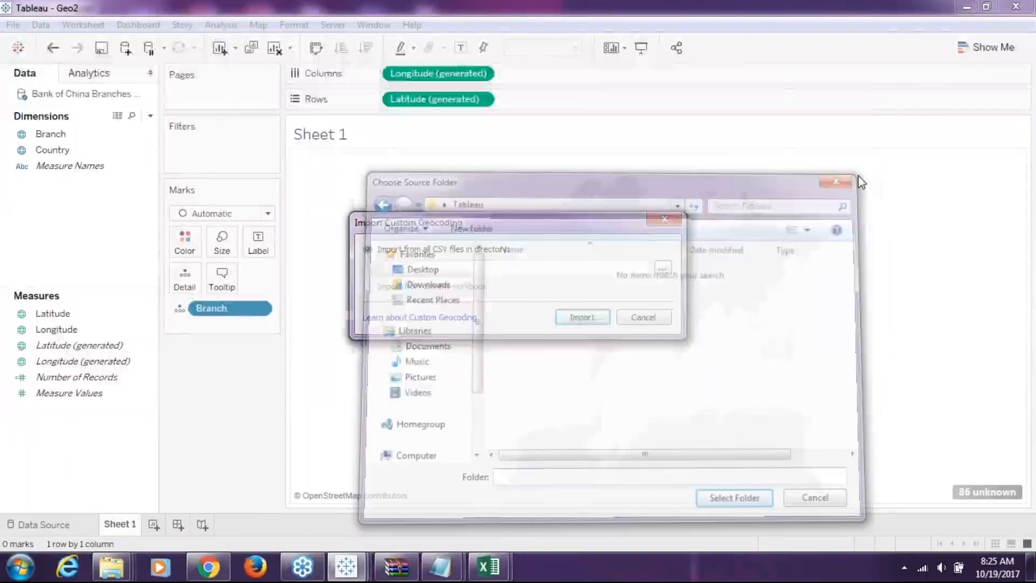
click(666, 218)
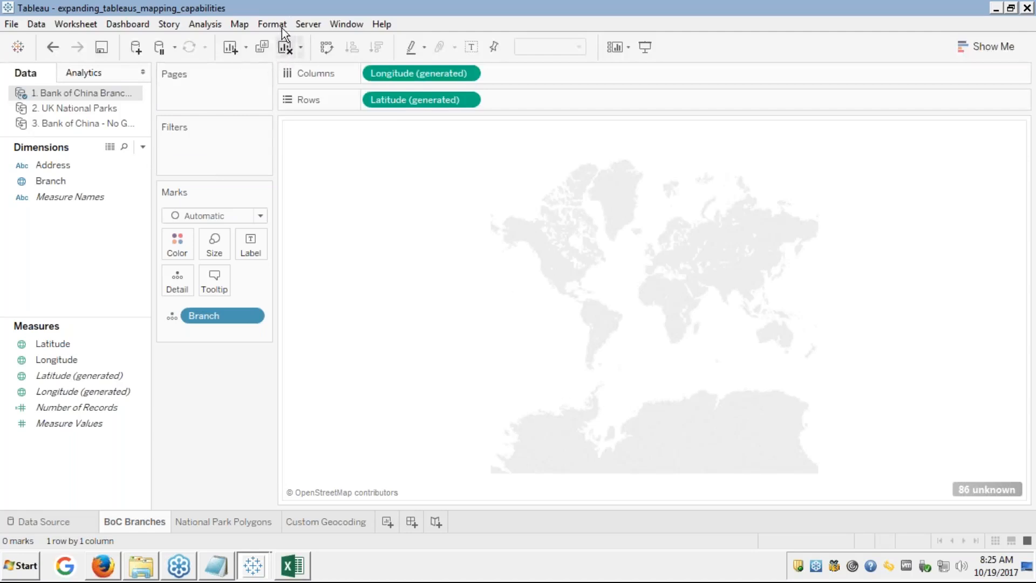
- Examine the geographic roles available for the Branch dimension
click(53, 180)
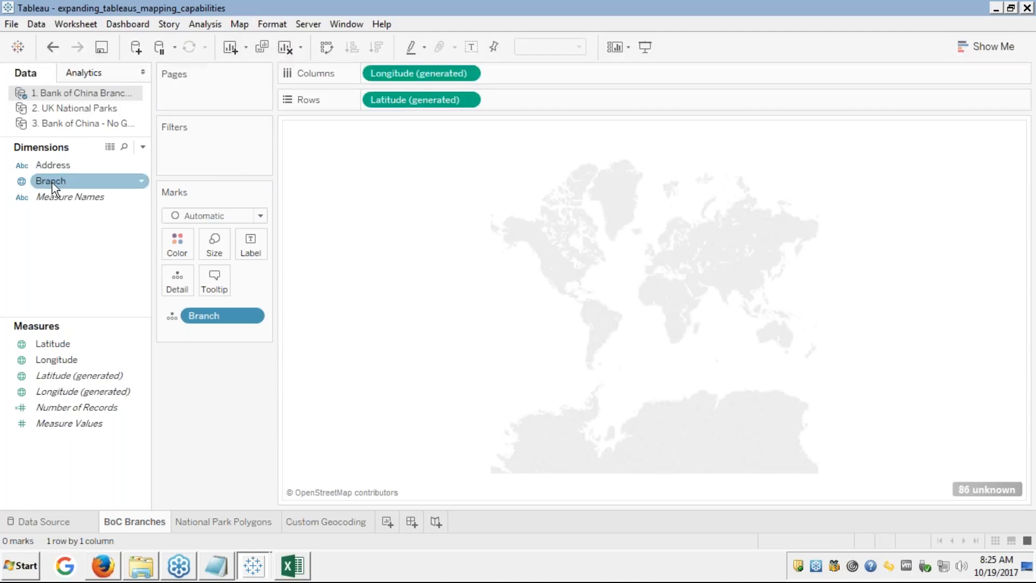
click(21, 180)
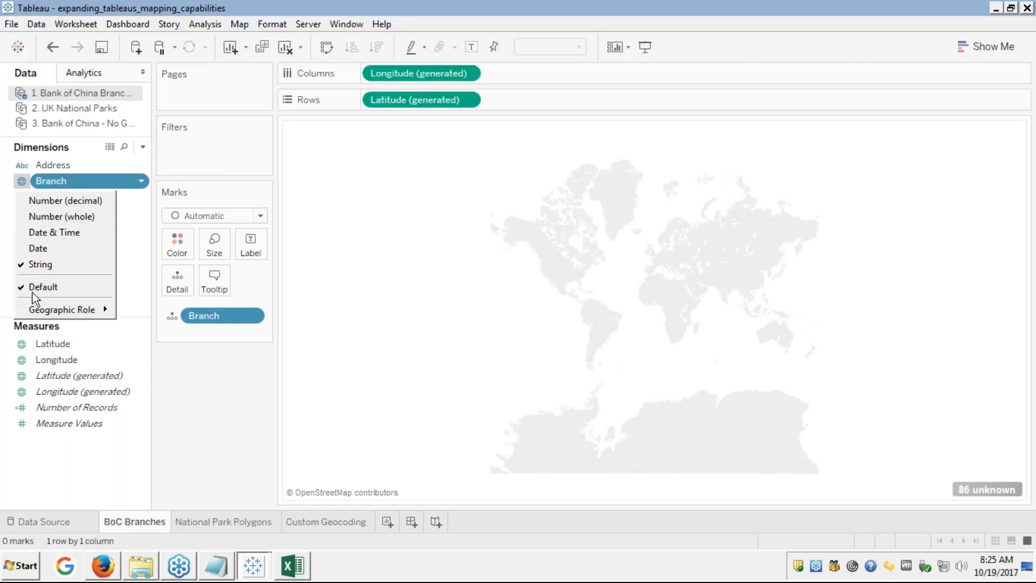
mouse_move(39, 305)
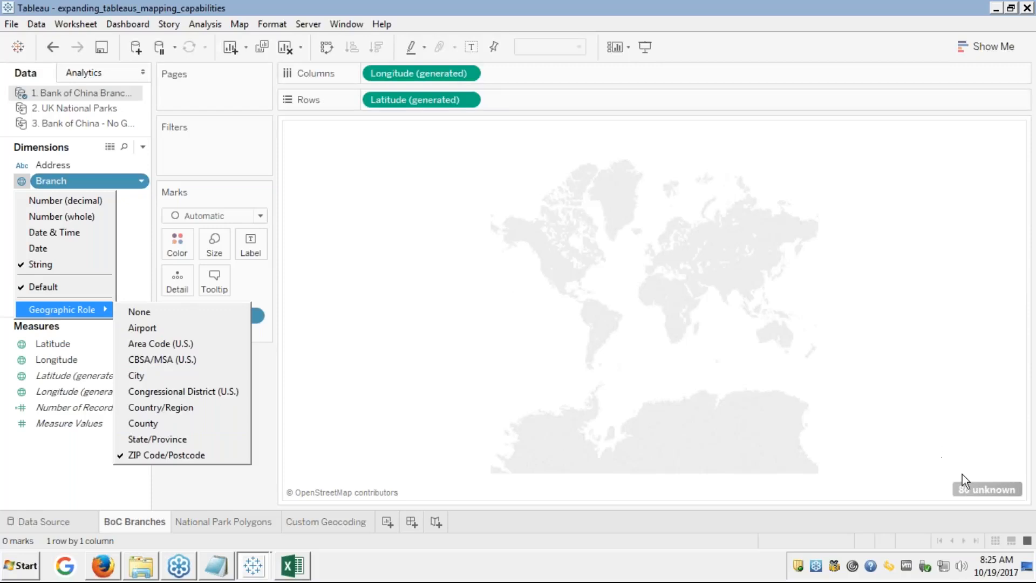
- Edit the locations of the unknown Branch values and choose to enter a latitude and longitude for Agence Italie
click(973, 490)
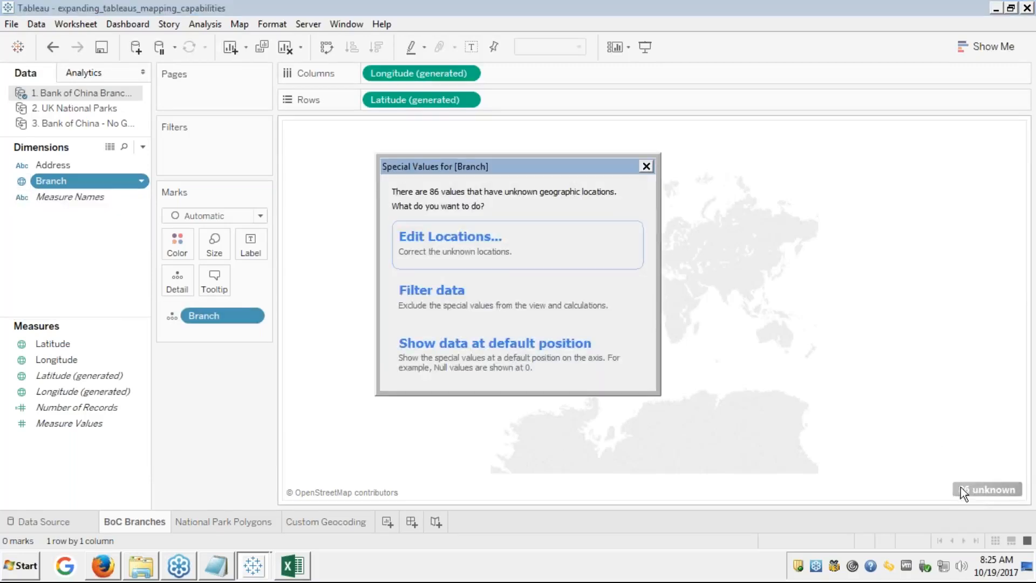
click(458, 240)
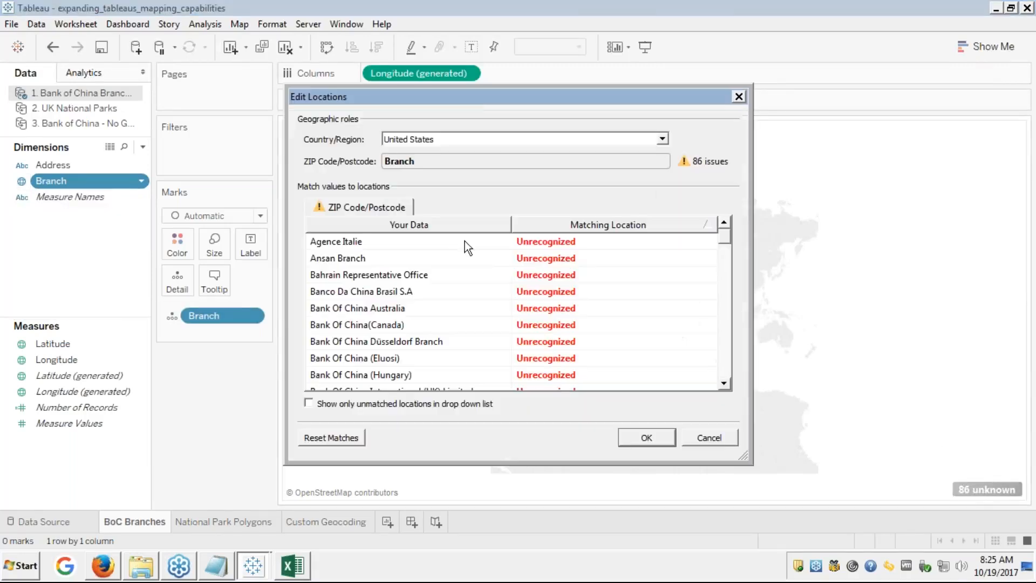
click(523, 242)
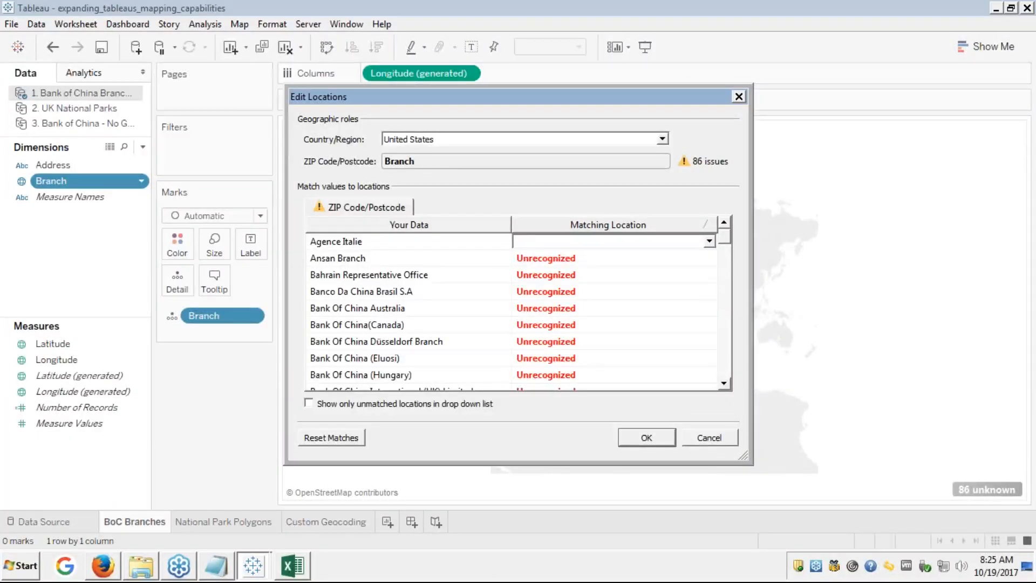
text(sd)
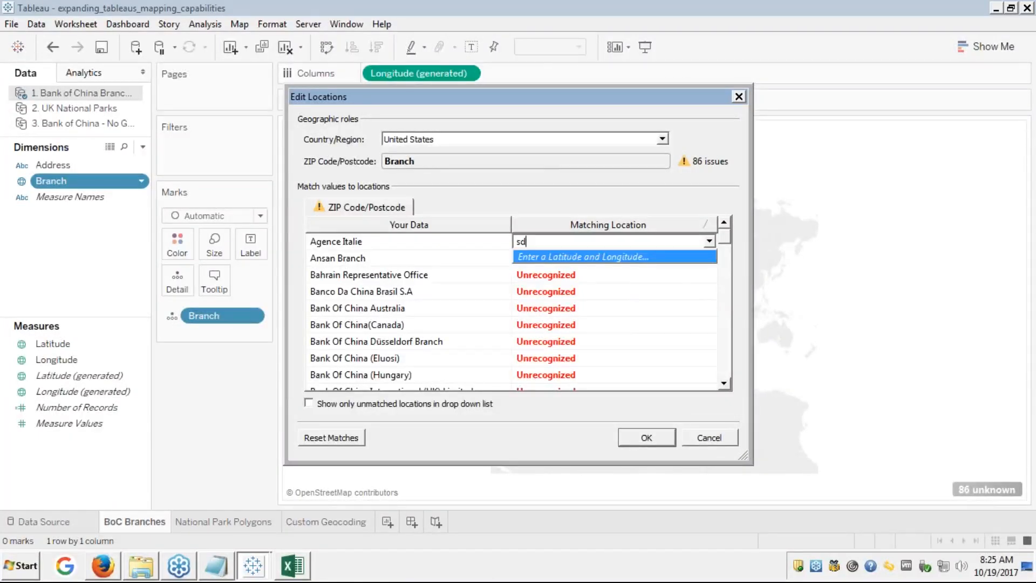
click(542, 256)
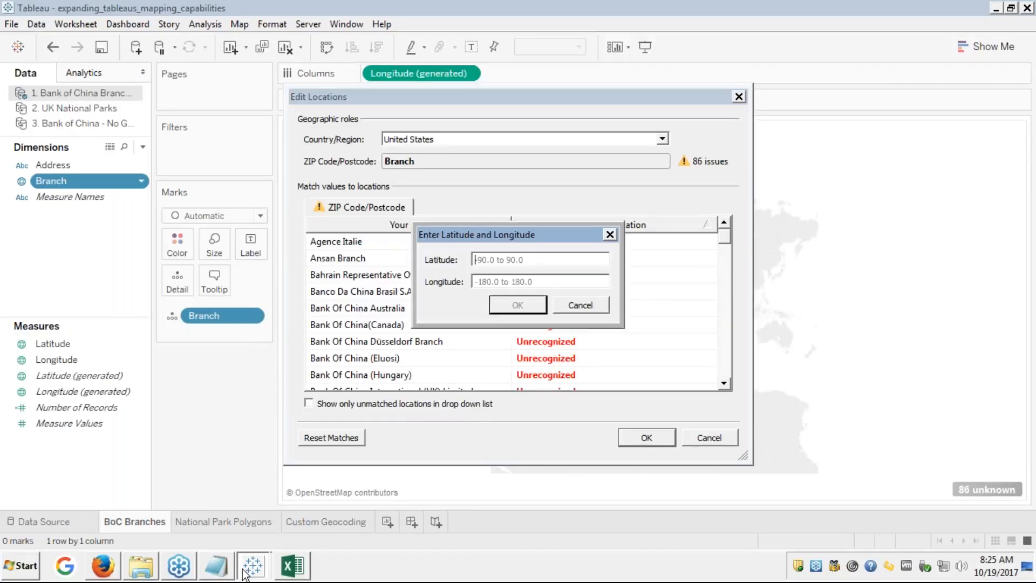
- Switch to the Bank of China Branches sheet in Excel and search it for "agne"
click(290, 572)
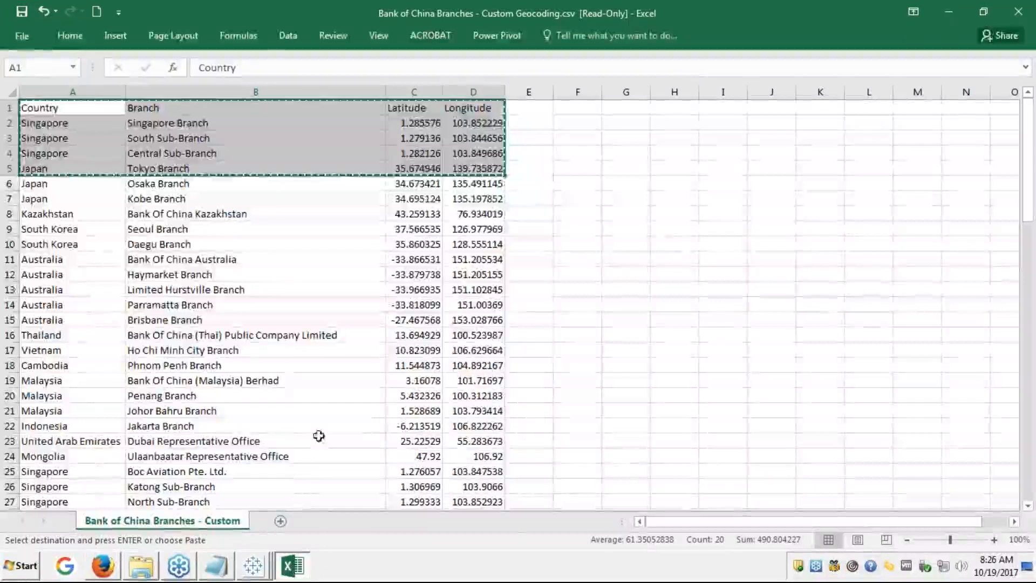
ctrl+click(90, 248)
key(ctrl+f)
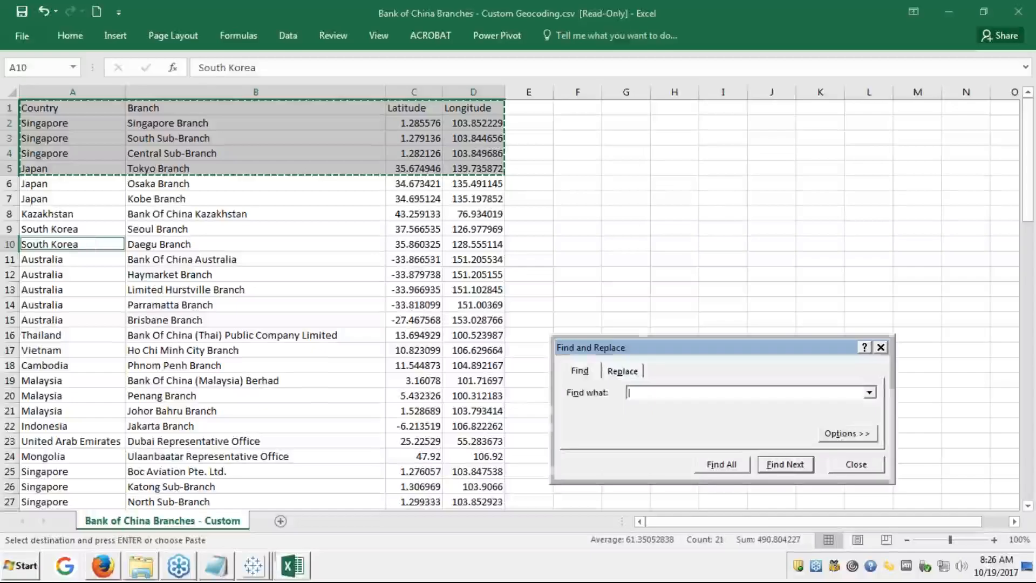
text(agne)
key(Return)
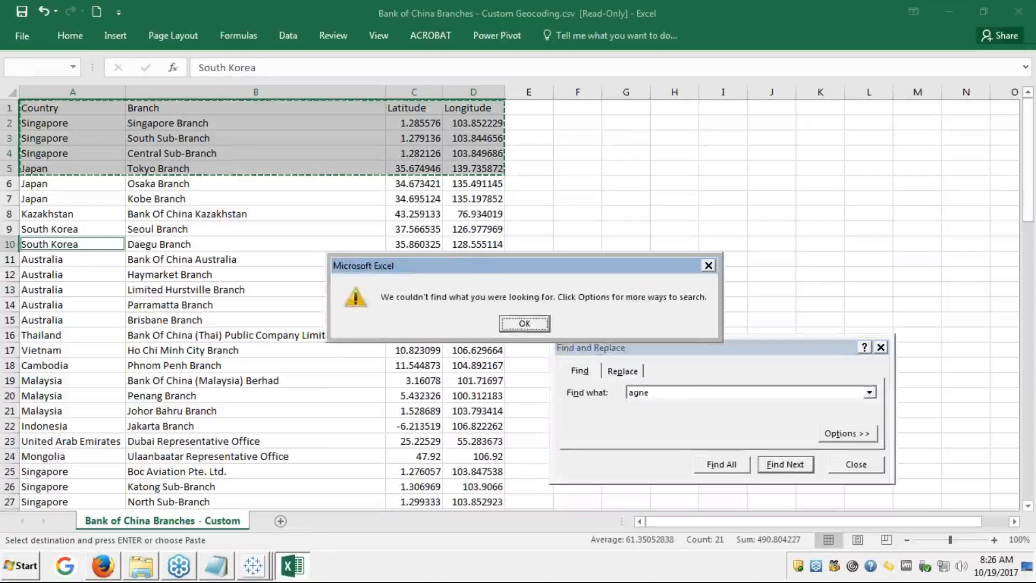
key(Return)
key(Escape)
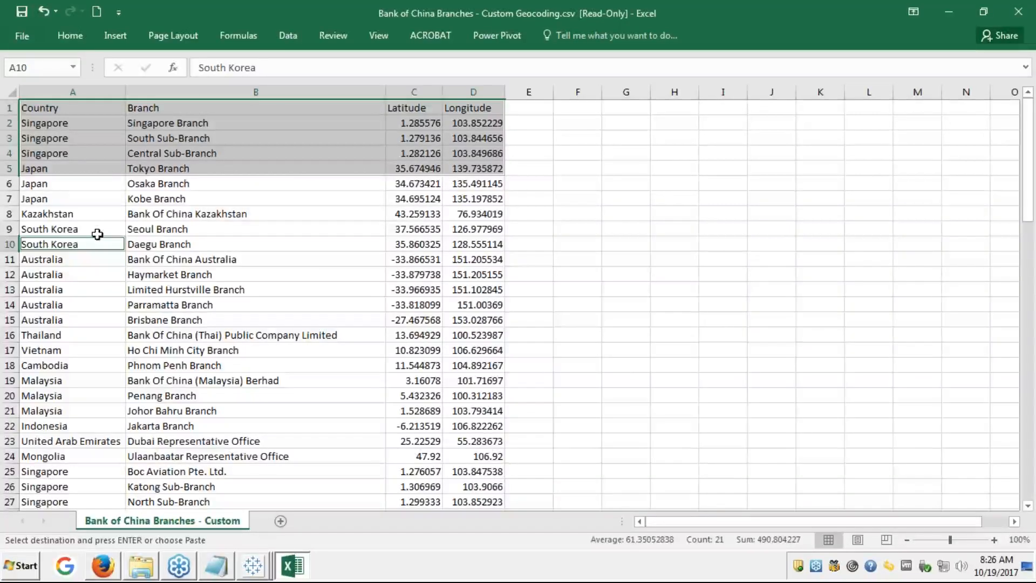
- Copy the Singapore Branch latitude 1.285576 from Excel and enter it as Agence Italie's latitude in Tableau
click(423, 130)
key(Escape)
key(ctrl+c)
key(alt+Tab)
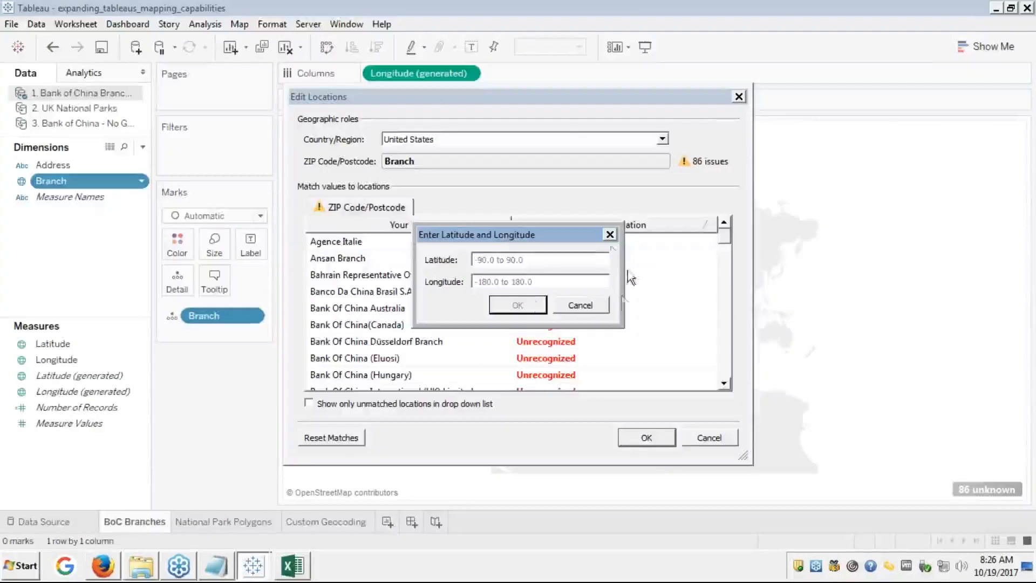
click(509, 257)
key(ctrl+v)
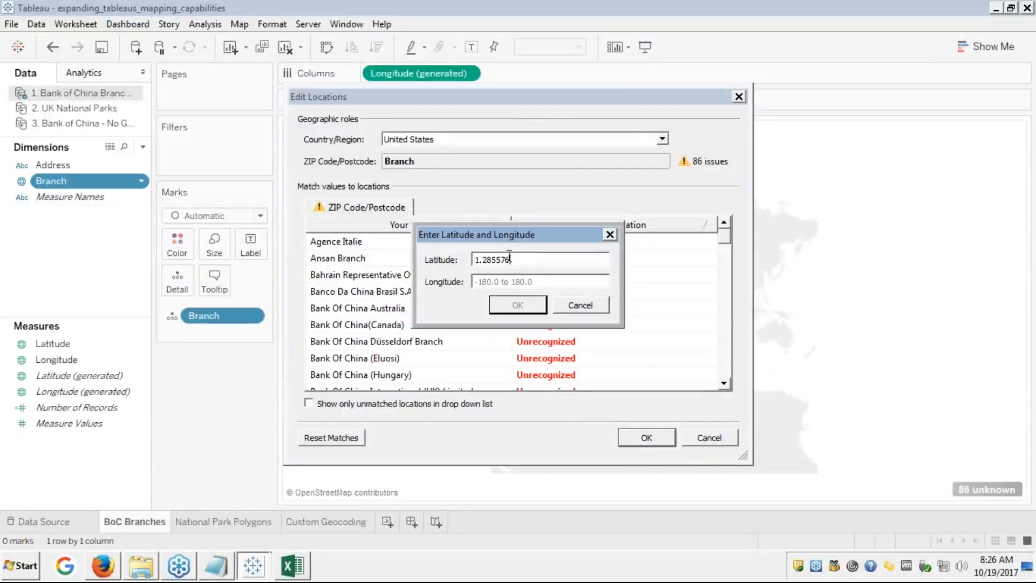
- Copy the Singapore Branch longitude 103.852229 from Excel into Agence Italie's longitude in Tableau and apply the coordinates
key(alt+Tab)
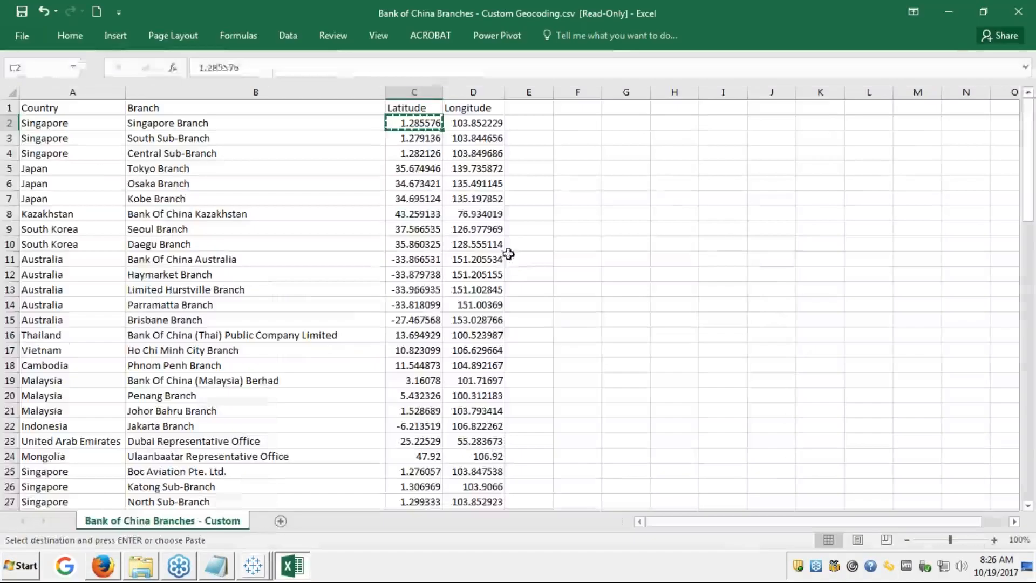
click(460, 125)
key(ctrl+c)
key(alt+Tab)
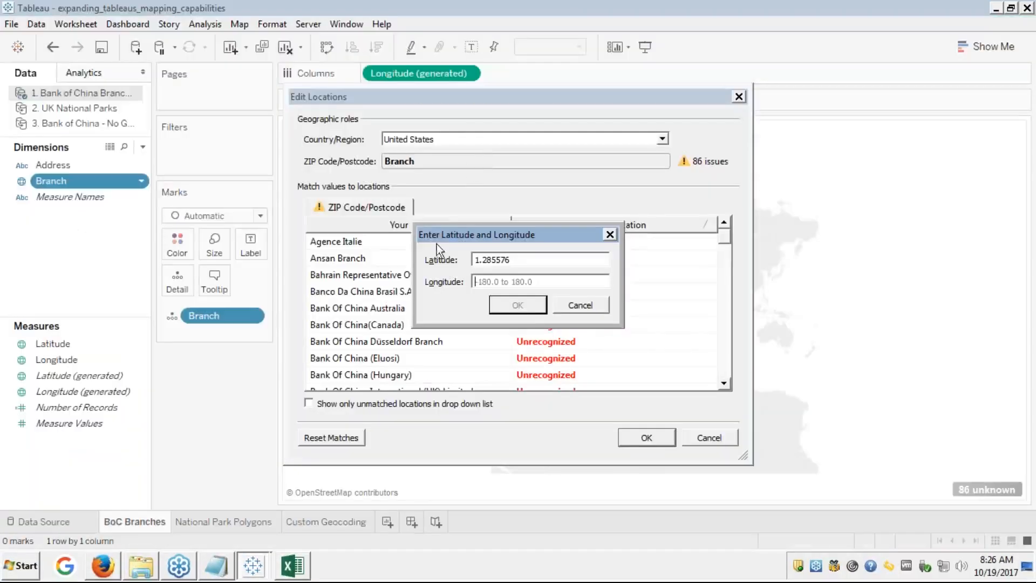
key(ctrl+v)
click(517, 306)
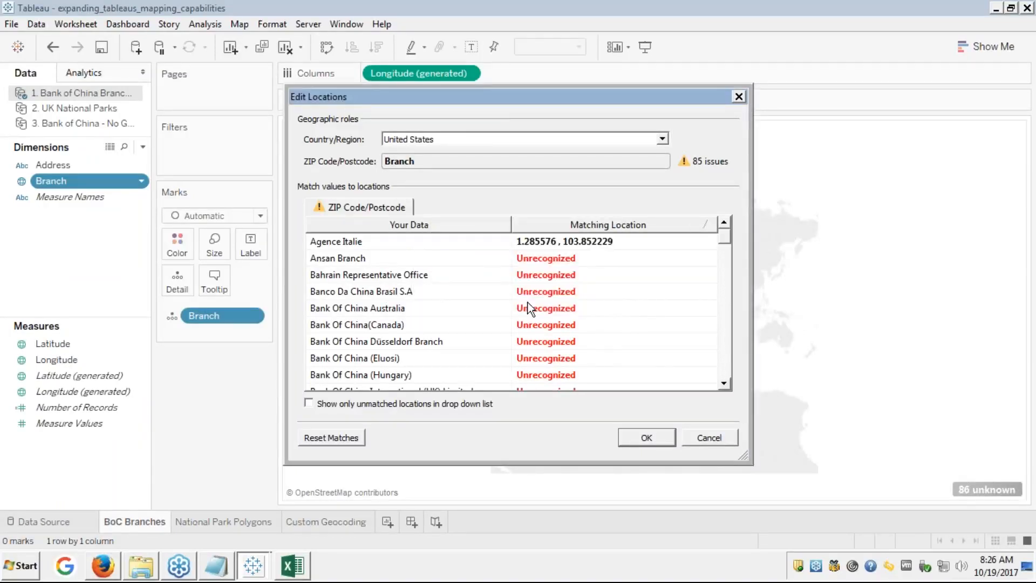
click(561, 259)
click(562, 259)
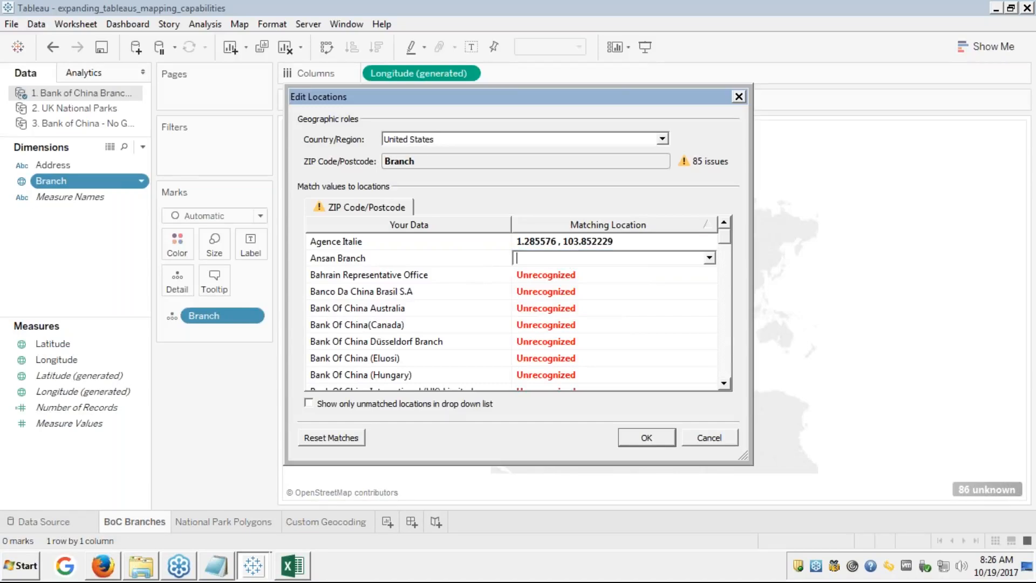
key(alt+Tab)
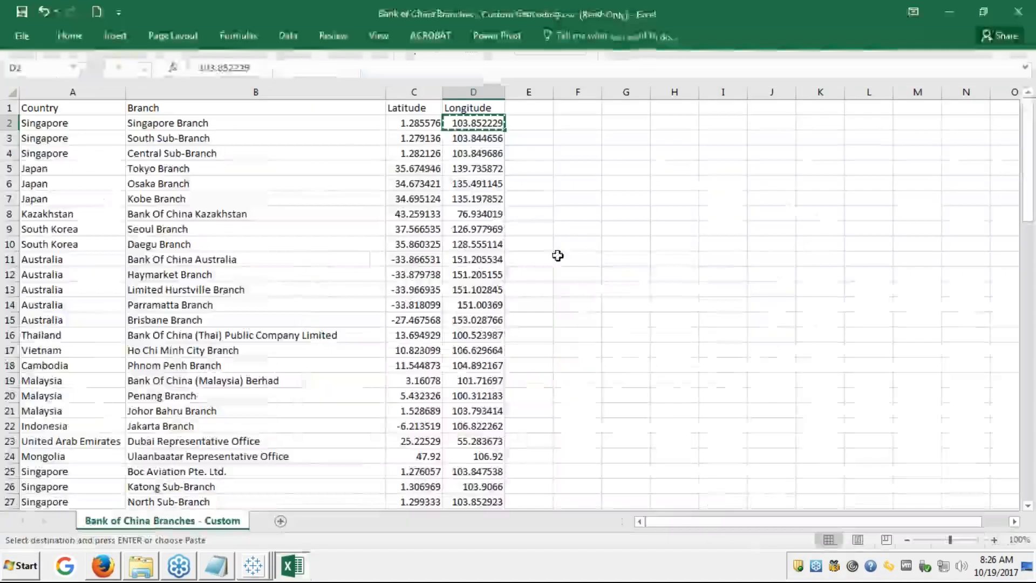
key(alt+Tab)
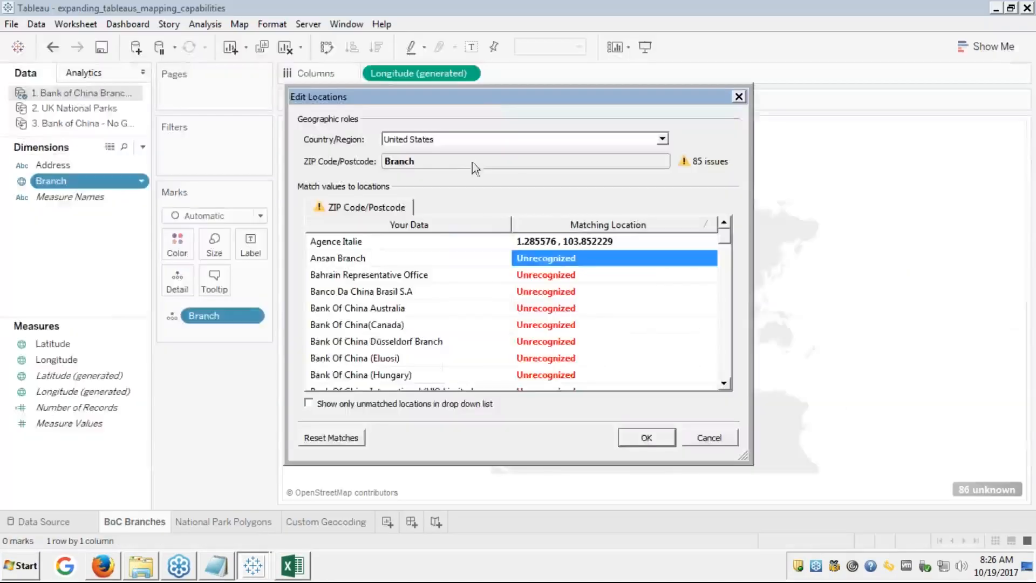
- Choose to enter a latitude and longitude as Ansan Branch's matching location
click(542, 258)
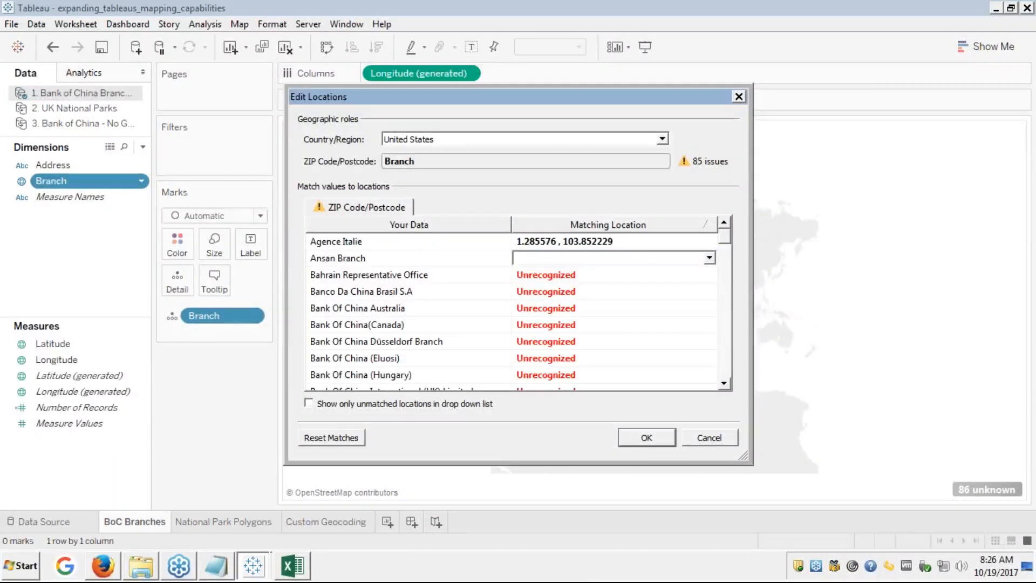
text(s)
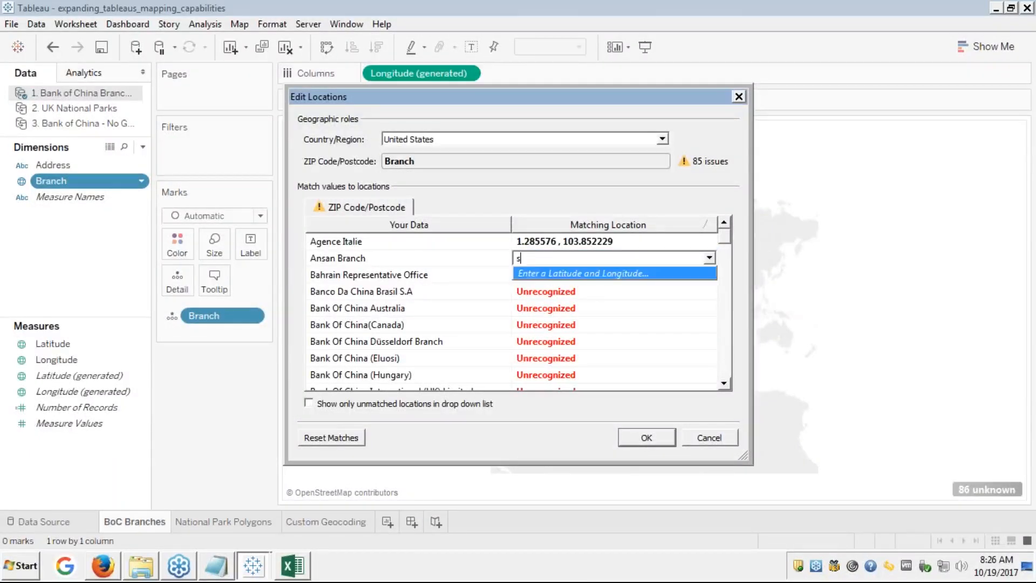
click(533, 274)
- Copy the Tokyo Branch latitude 35.674946 from Excel and enter it as Ansan Branch's latitude in Tableau
key(alt+Tab)
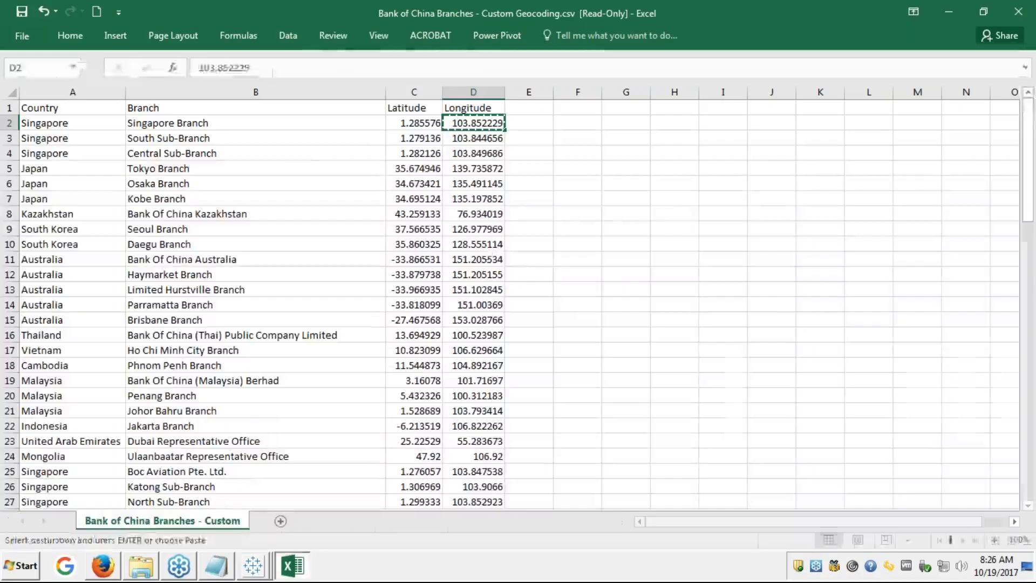
click(432, 138)
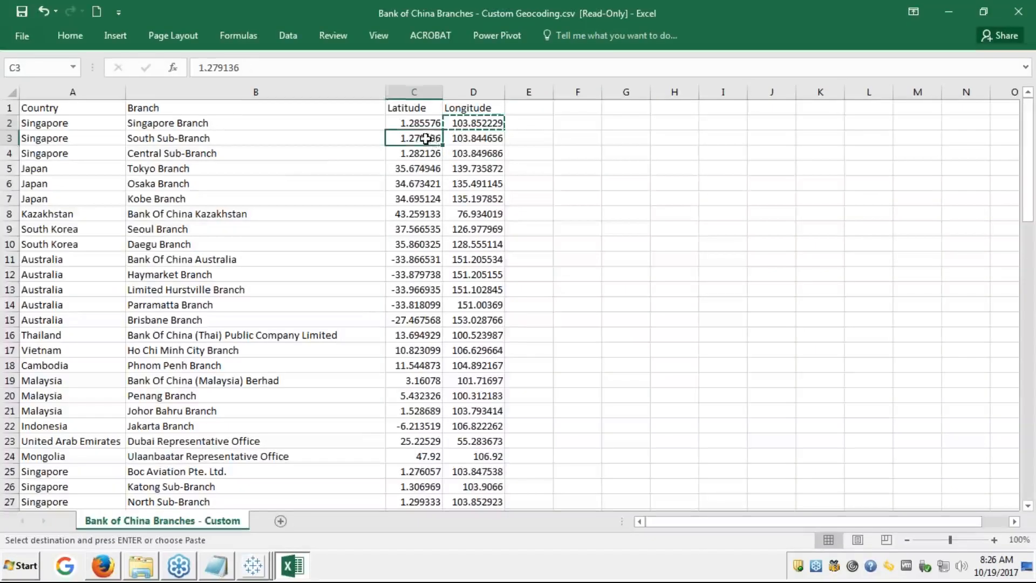
click(421, 169)
key(ctrl+c)
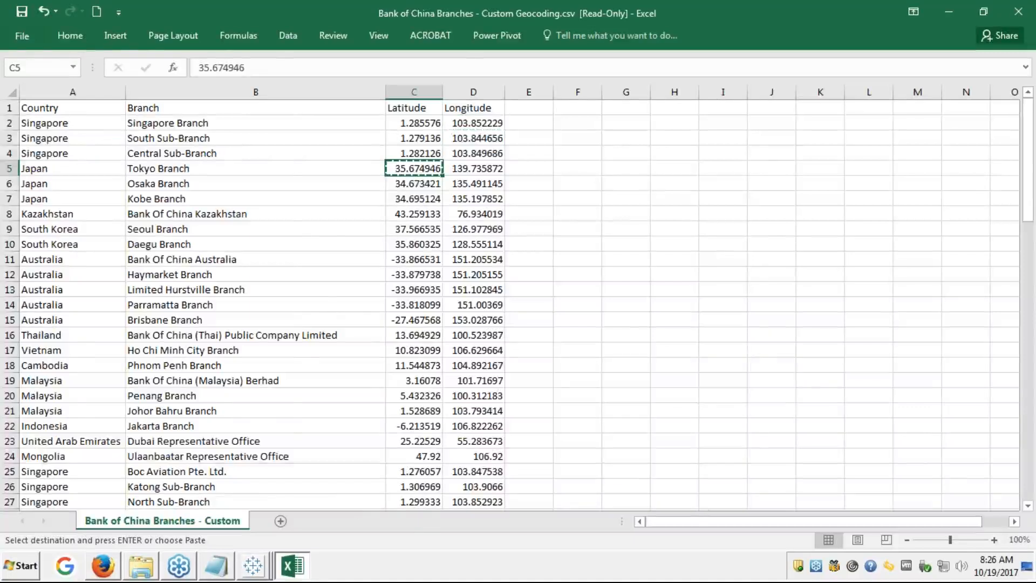
key(alt+Tab)
key(ctrl+v)
- Copy the Tokyo Branch longitude 139.735872 from Excel into Ansan Branch's longitude in Tableau and apply the coordinates
key(alt+Tab)
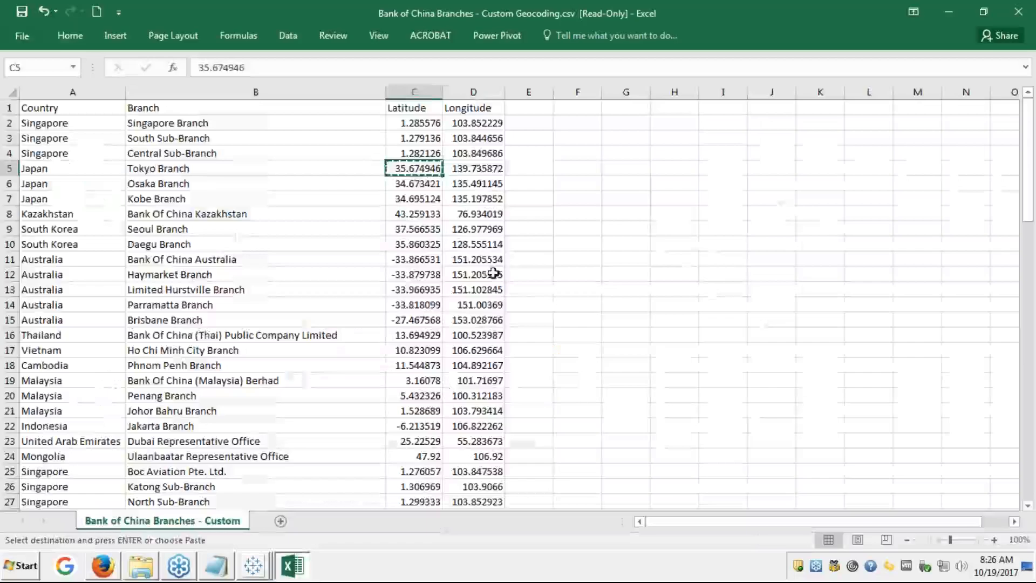
click(475, 169)
key(ctrl+c)
key(alt+Tab)
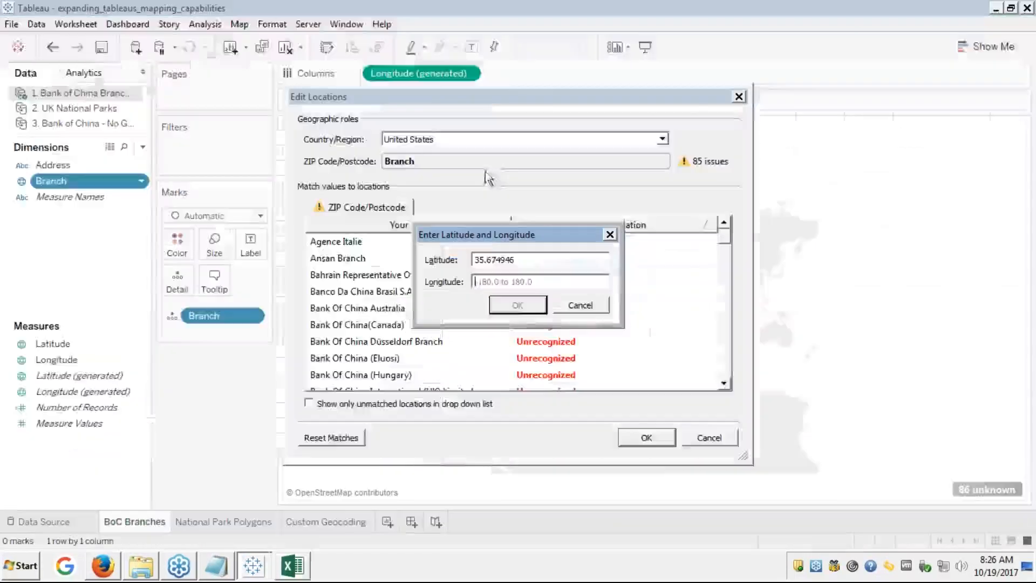
key(Tab)
key(ctrl+v)
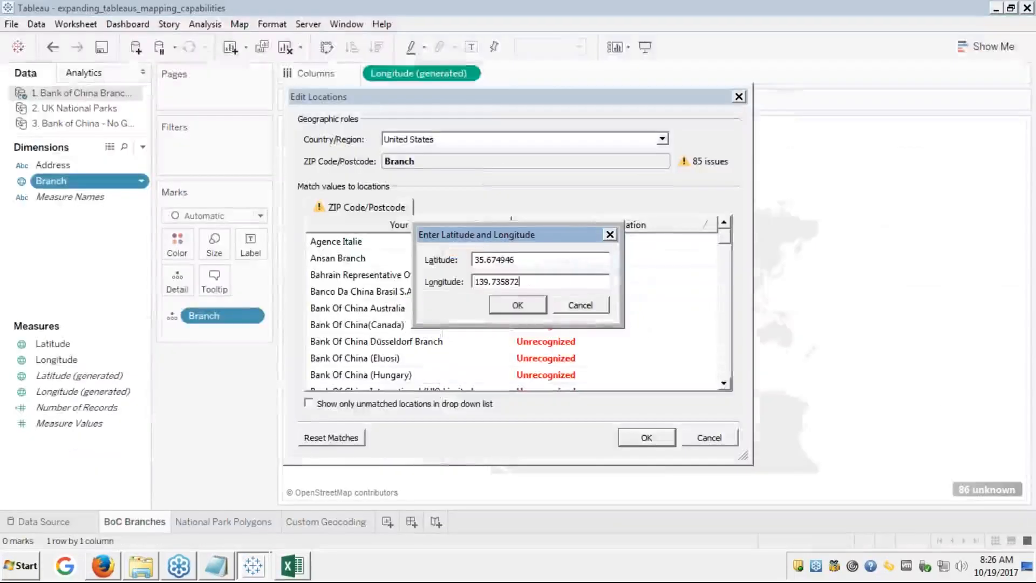
click(517, 308)
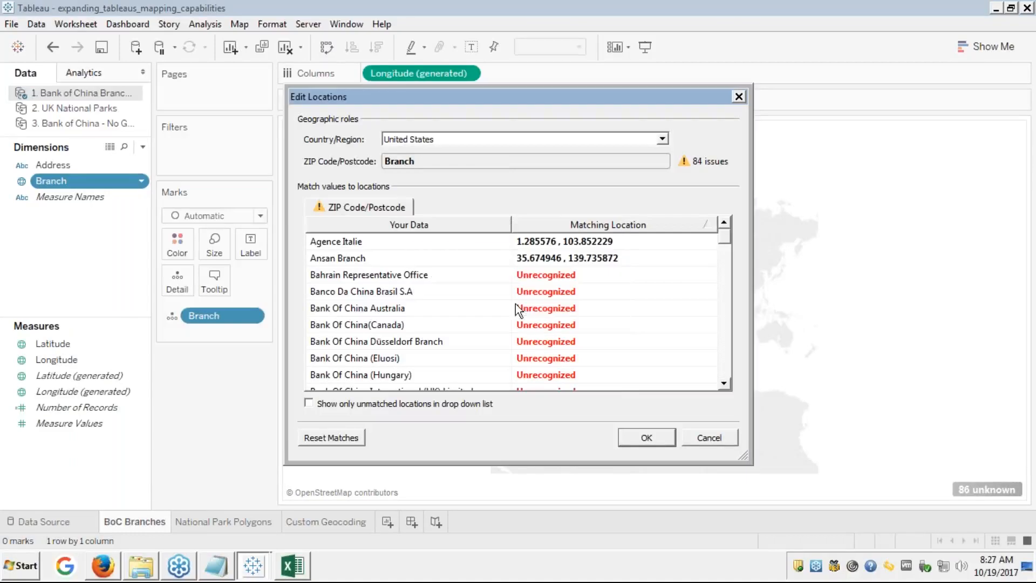
- Confirm the edited branch locations and inspect the marks plotted on the map
click(645, 439)
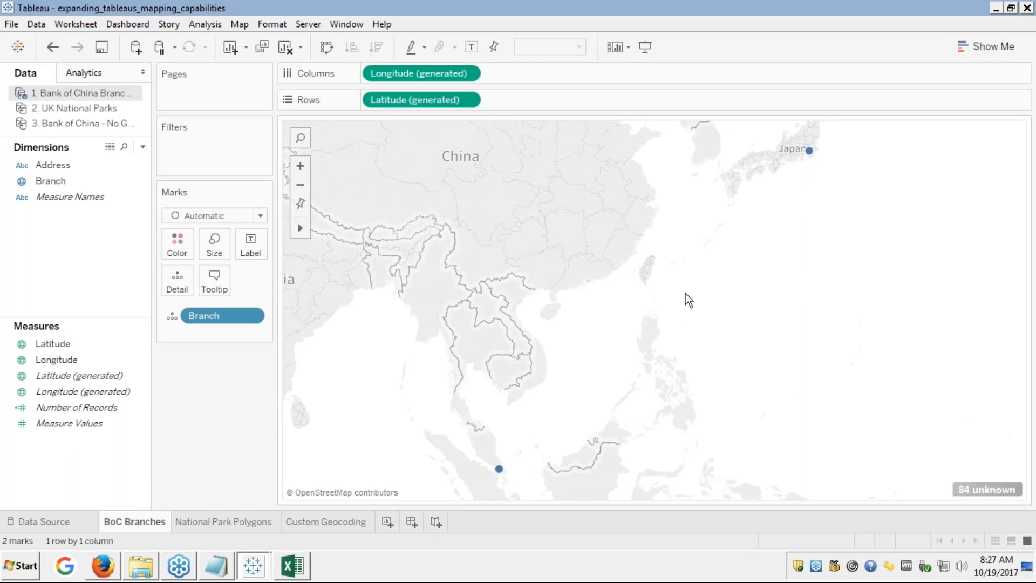
mouse_move(810, 154)
mouse_move(500, 471)
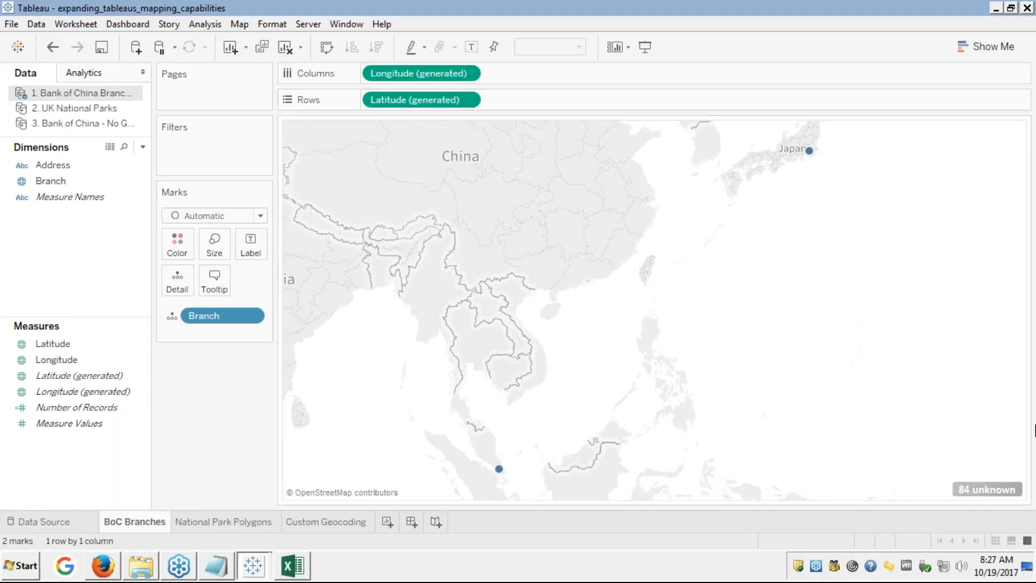
drag(693, 310, 711, 345)
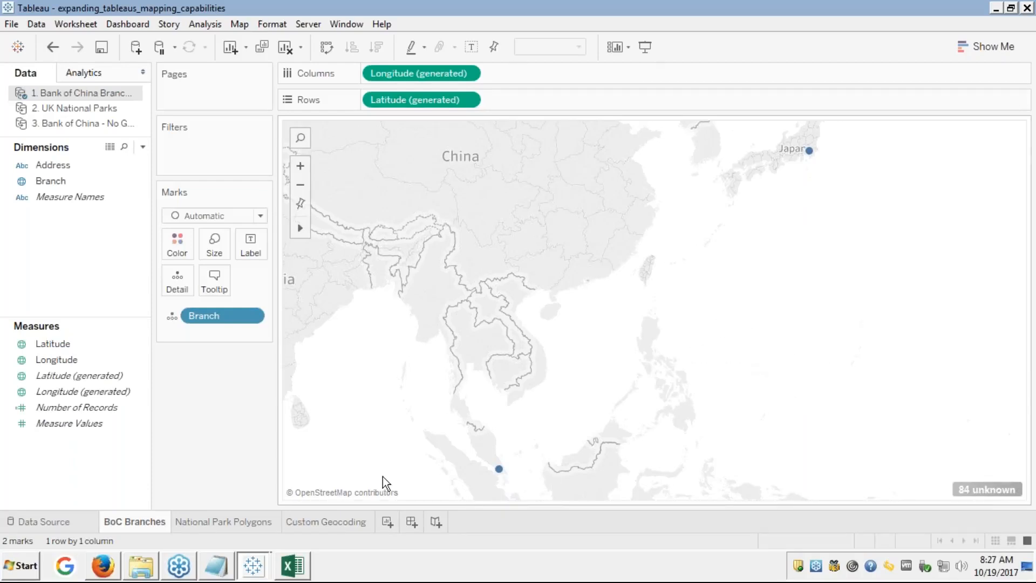
- Switch to the Bank of China Branches sheet in Excel and select the Brisbane Branch latitude
mouse_move(275, 568)
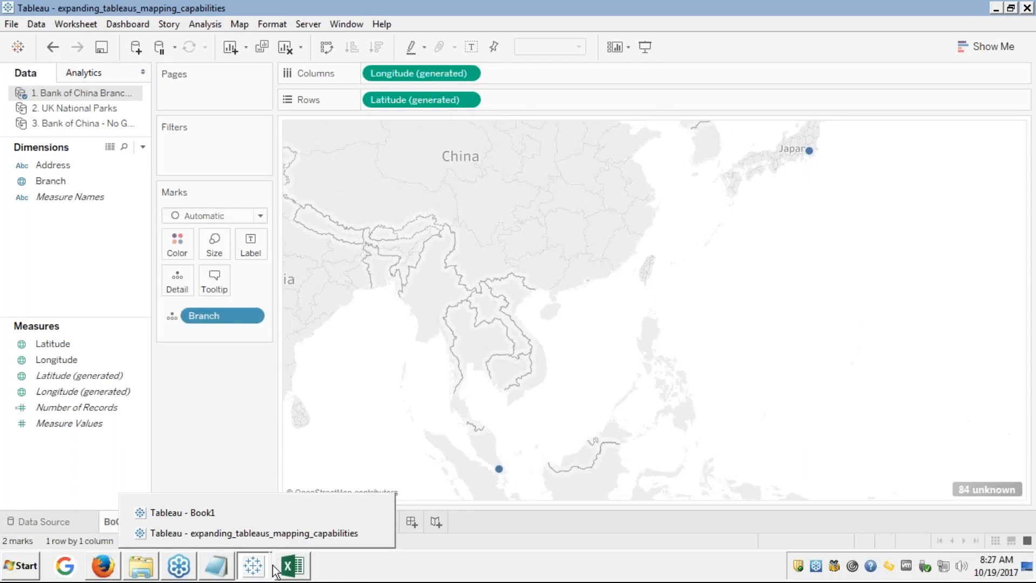
click(292, 566)
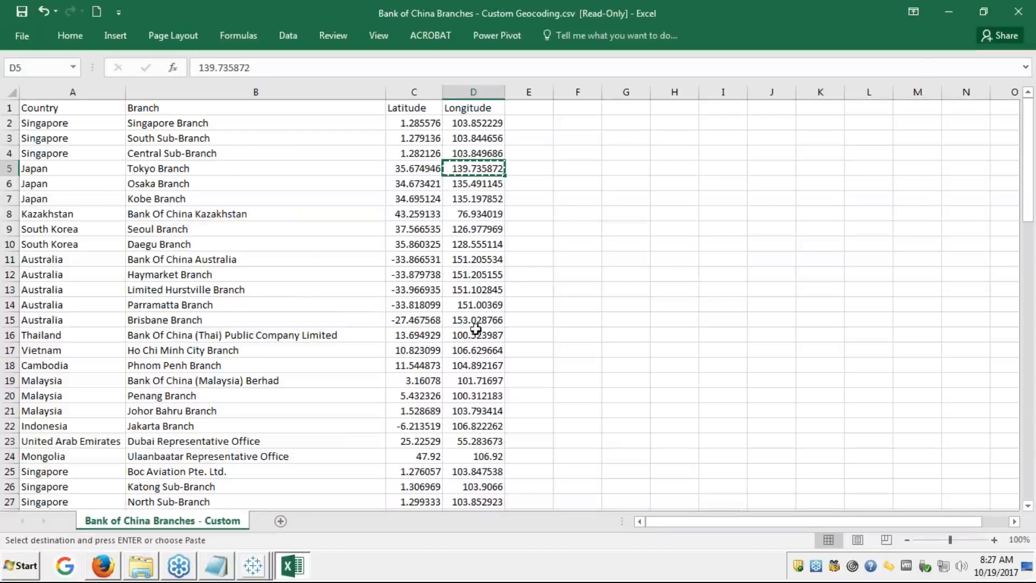
click(426, 321)
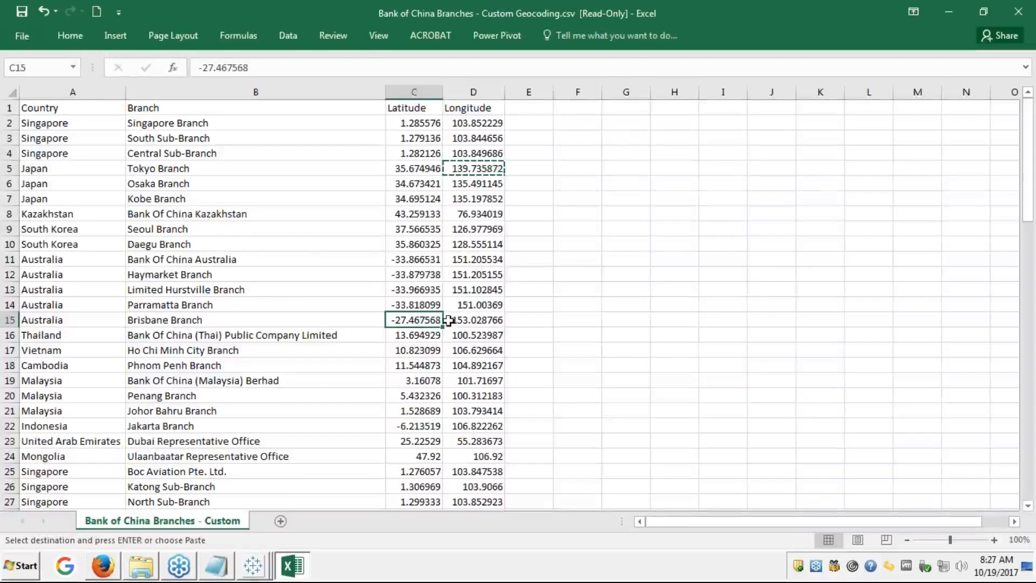
- Return to Tableau, edit the unknown Branch locations and choose to enter a latitude and longitude for Bahrain Representative Office
key(alt+Tab)
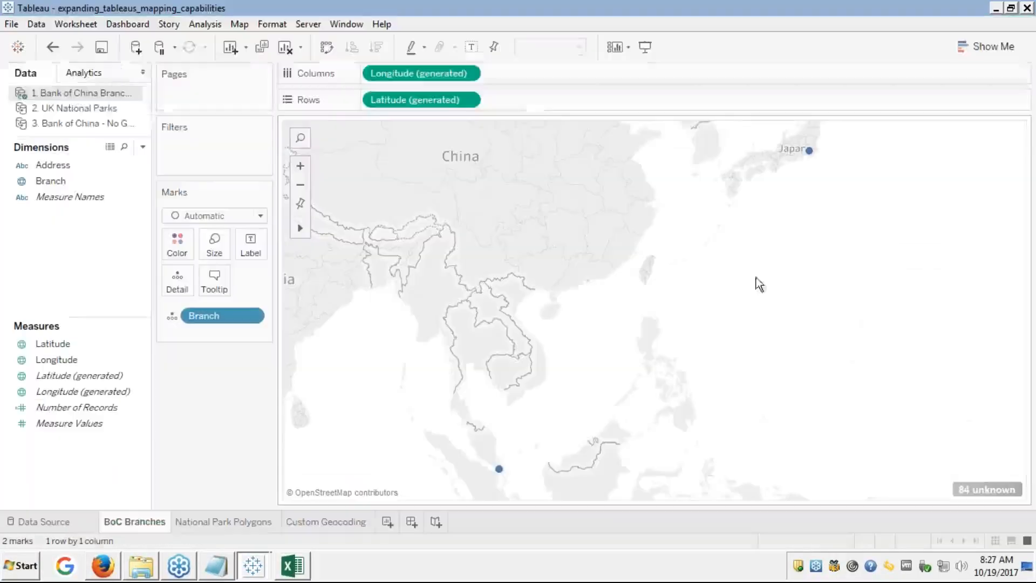
click(964, 488)
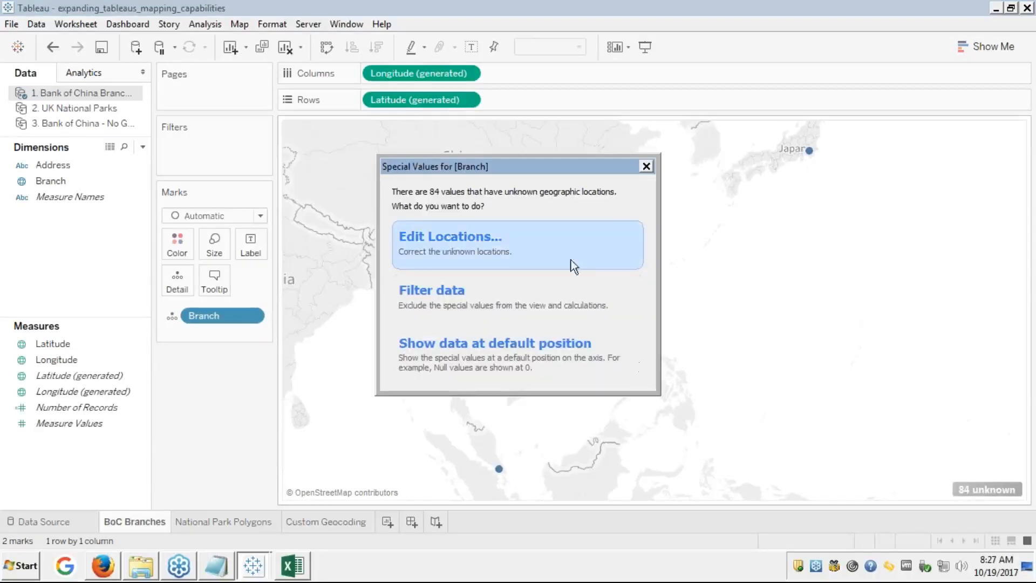
click(487, 238)
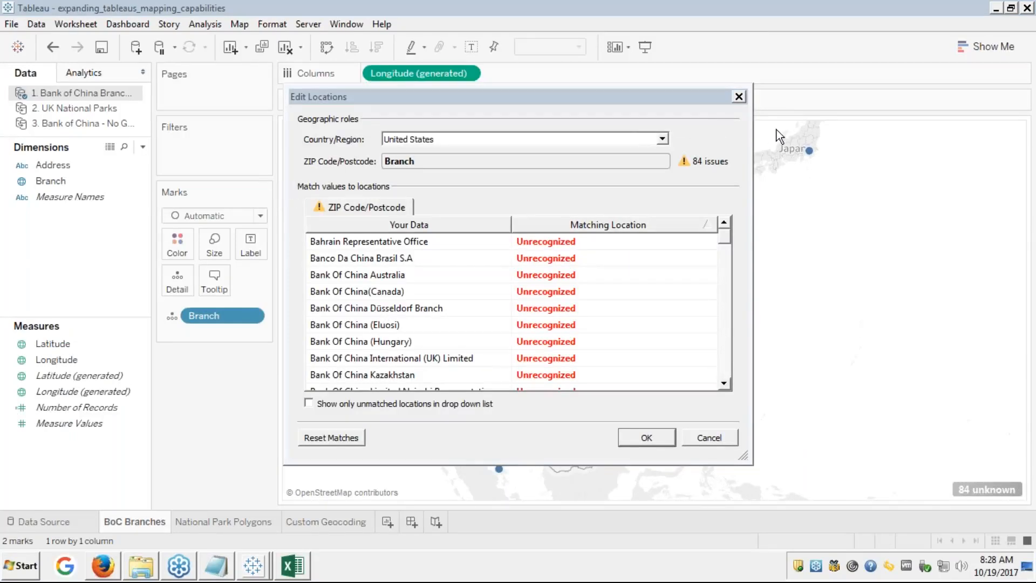
click(562, 241)
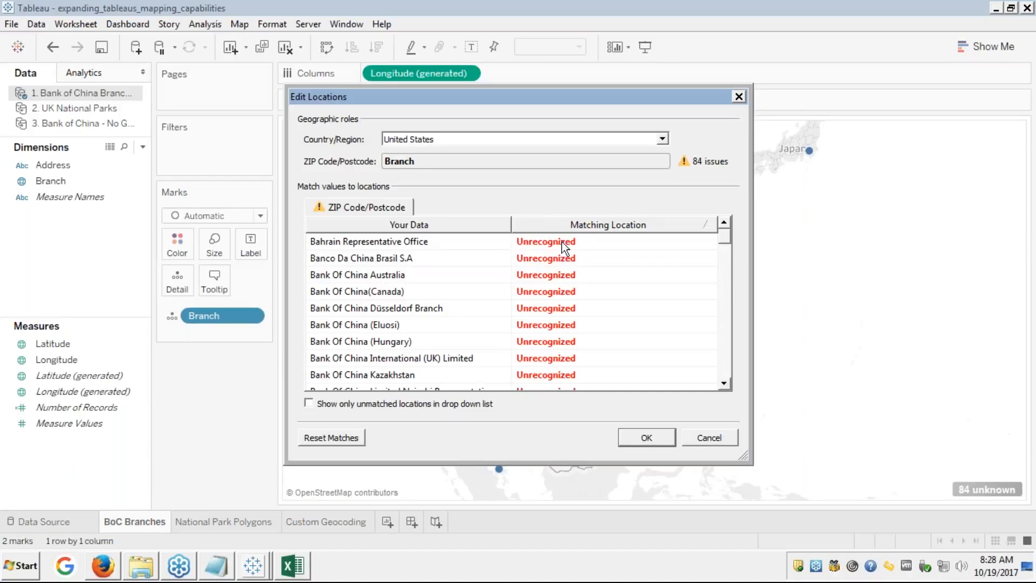
text(s)
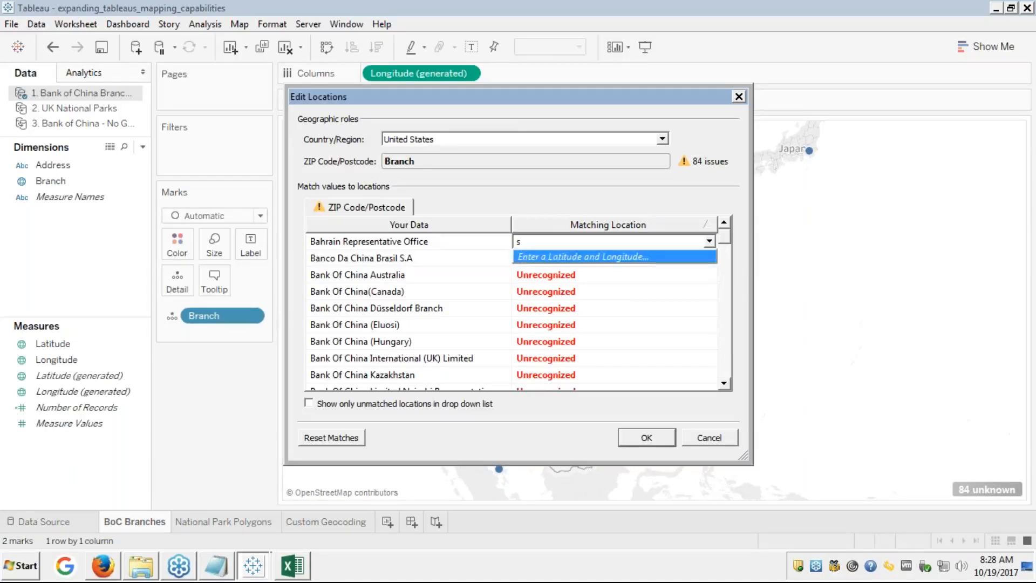
click(548, 257)
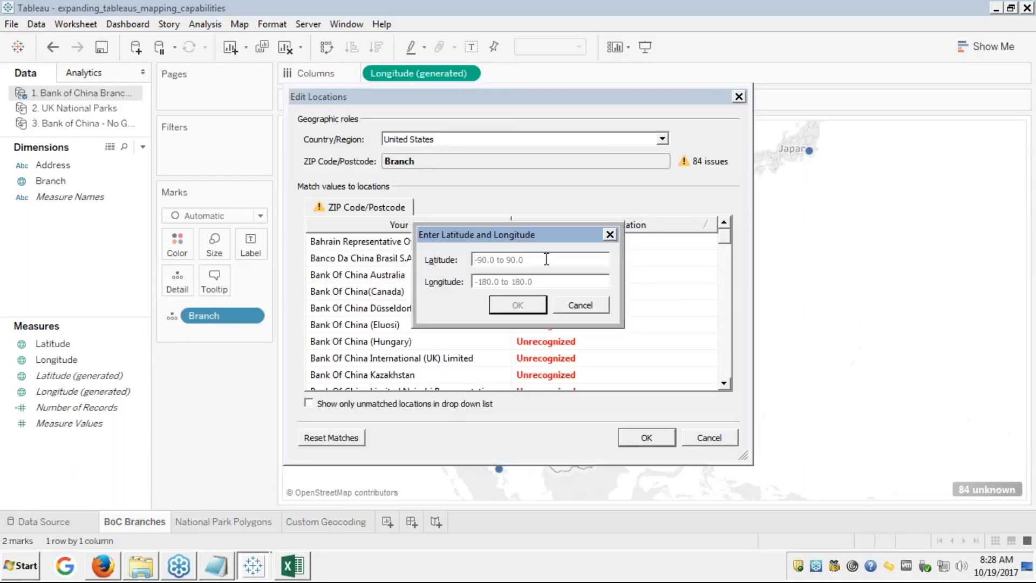
- Copy the Brisbane Branch latitude -27.467568 from Excel and enter it as Bahrain Representative Office's latitude in Tableau
click(292, 567)
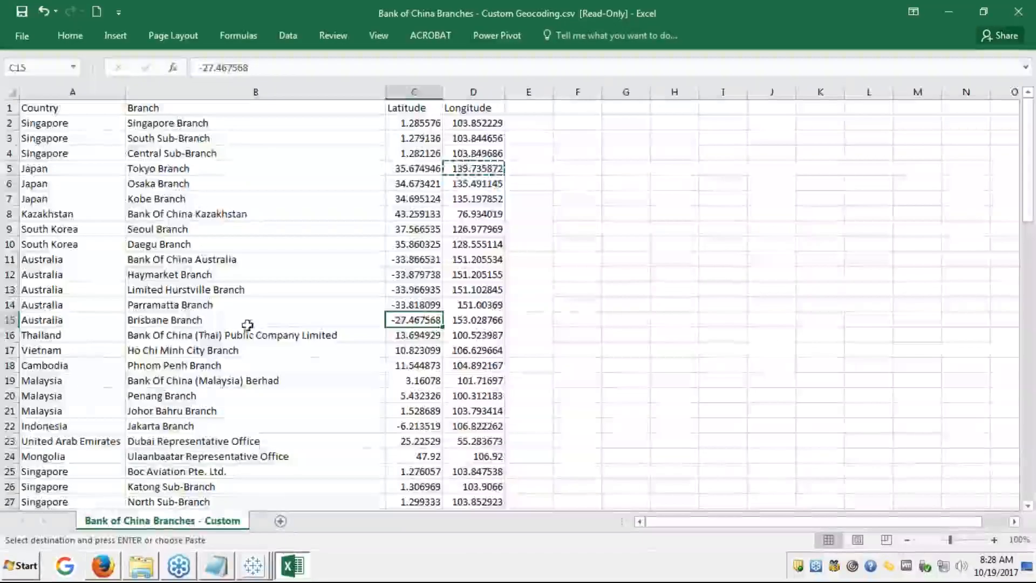
key(ctrl+c)
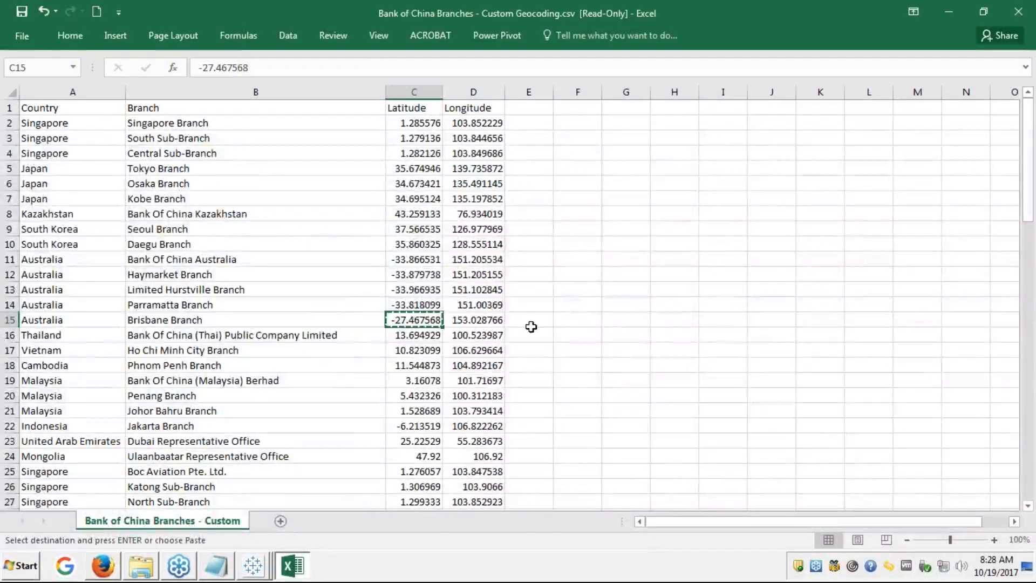
key(alt+Tab)
key(ctrl+v)
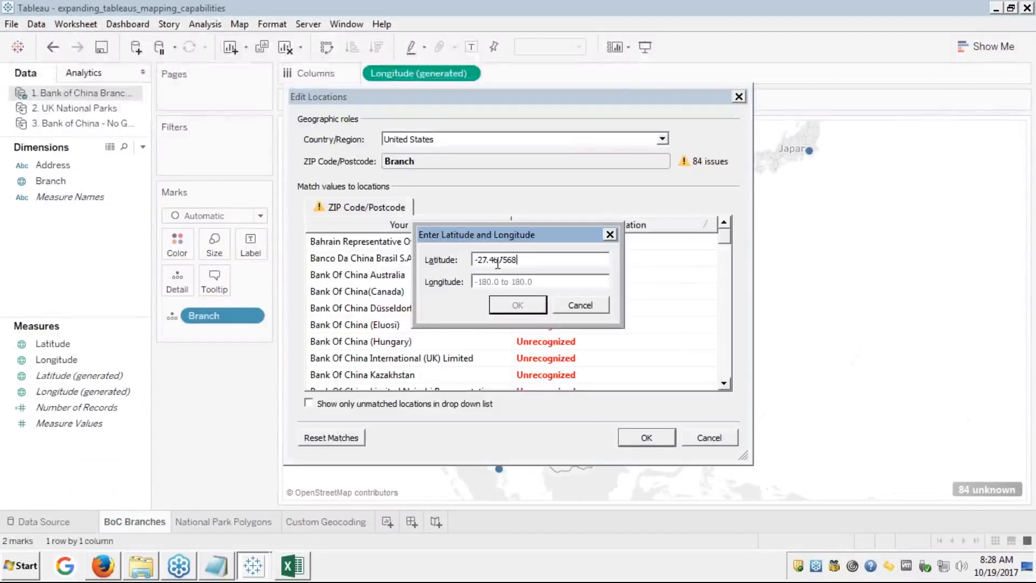
- Try to copy the Brisbane Branch longitude from Excel into Bahrain Representative Office's longitude in Tableau
key(alt+Tab)
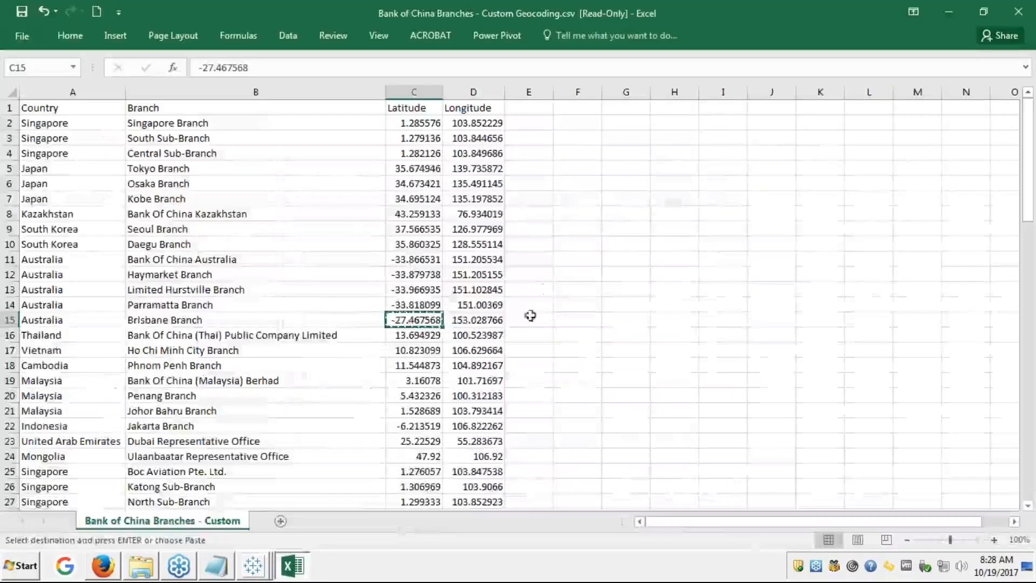
click(465, 320)
key(shift+Left)
key(ctrl+c)
key(alt+Tab)
click(501, 277)
key(ctrl+v)
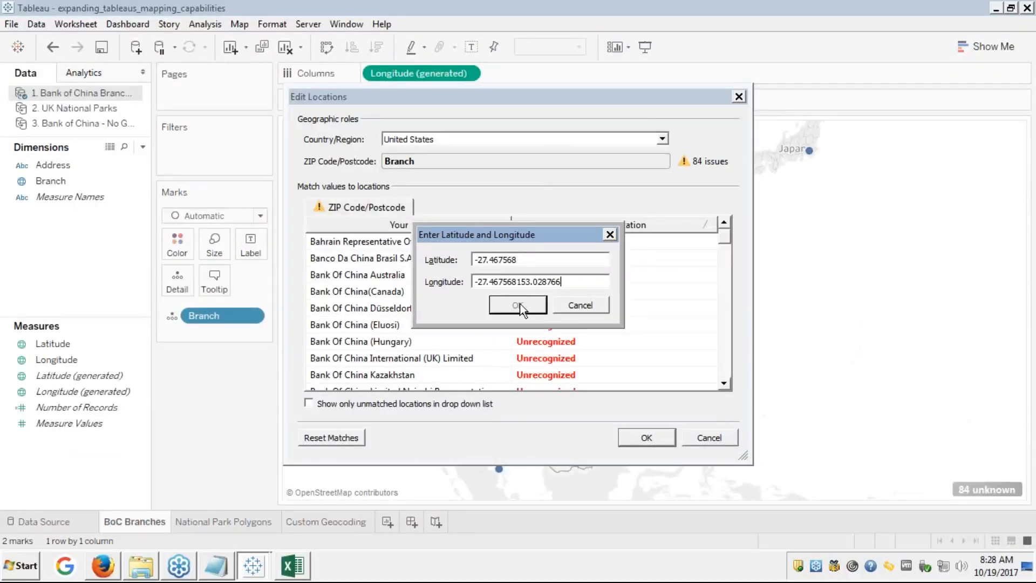
- Shorten Bahrain Representative Office's longitude to -27.467568153 and apply the coordinates
key(BackSpace)
key(BackSpace)
key(BackSpace)
key(BackSpace)
key(BackSpace)
key(BackSpace)
key(BackSpace)
click(527, 303)
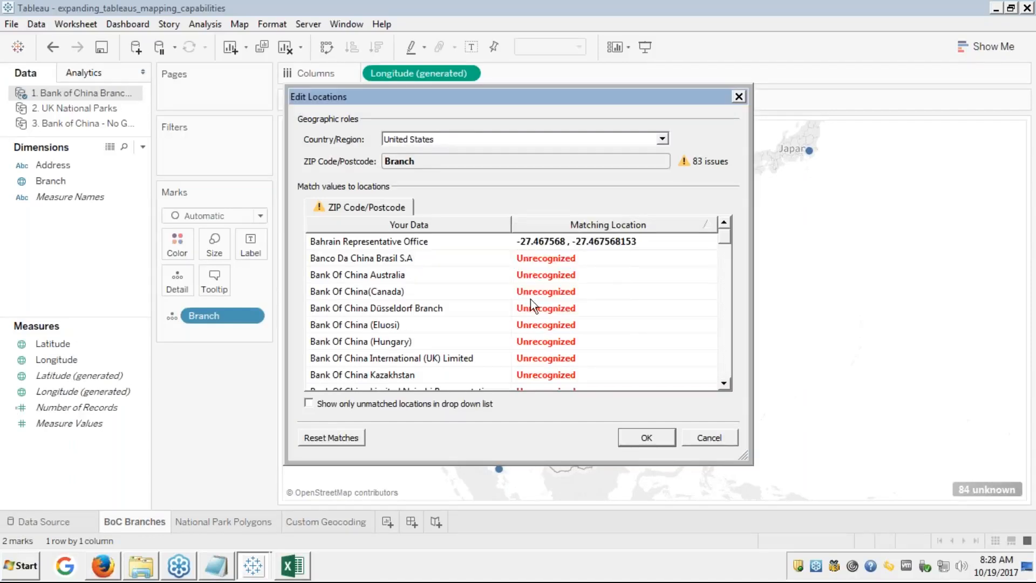
- Reopen the latitude and longitude entry for Bahrain Representative Office and clear its longitude
click(611, 243)
click(611, 242)
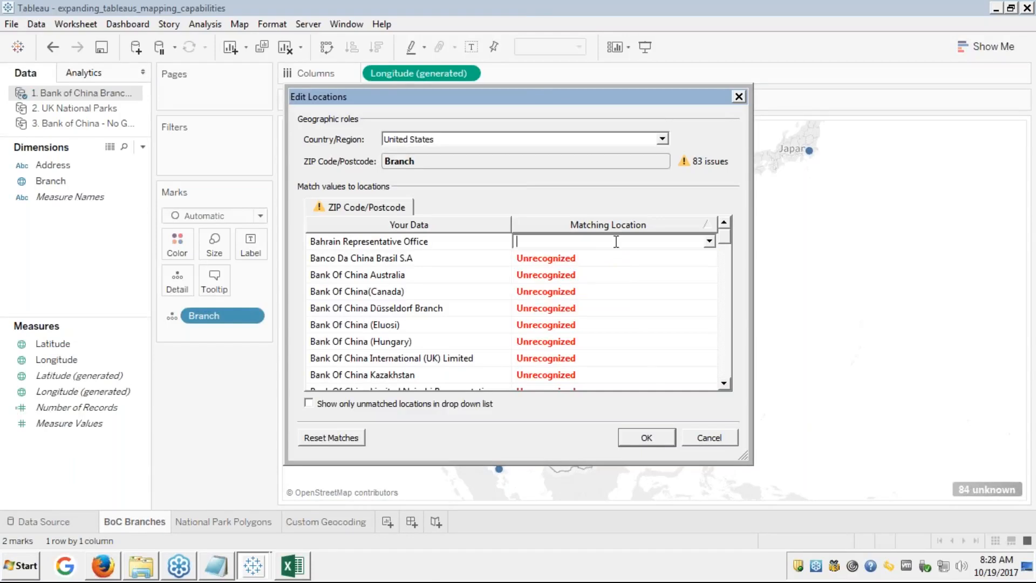
text(s)
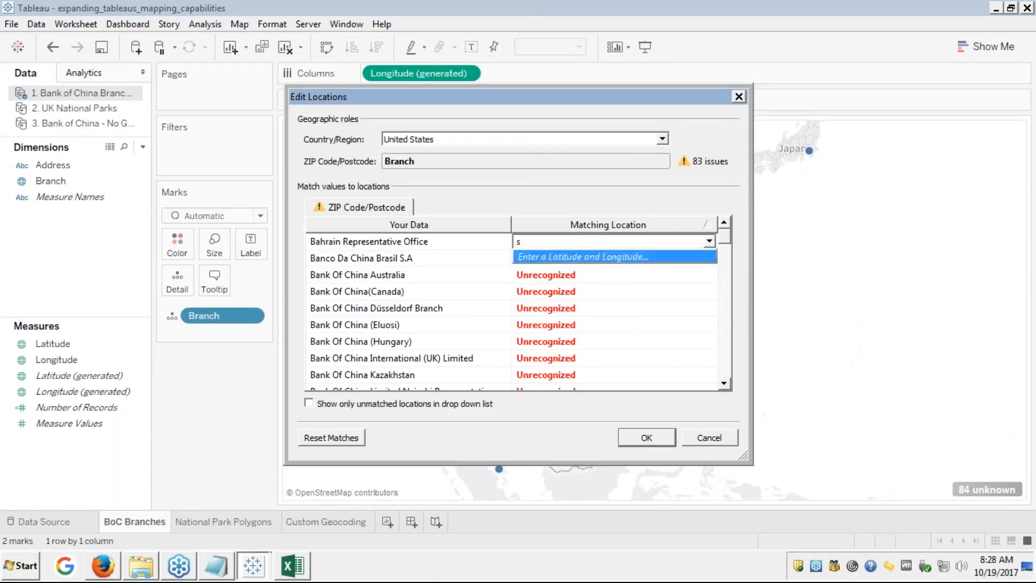
click(568, 258)
double_click(508, 277)
- Copy the Brisbane Branch longitude 153.028766 from Excel into Bahrain Representative Office's longitude in Tableau and apply the edited locations
key(alt+Tab)
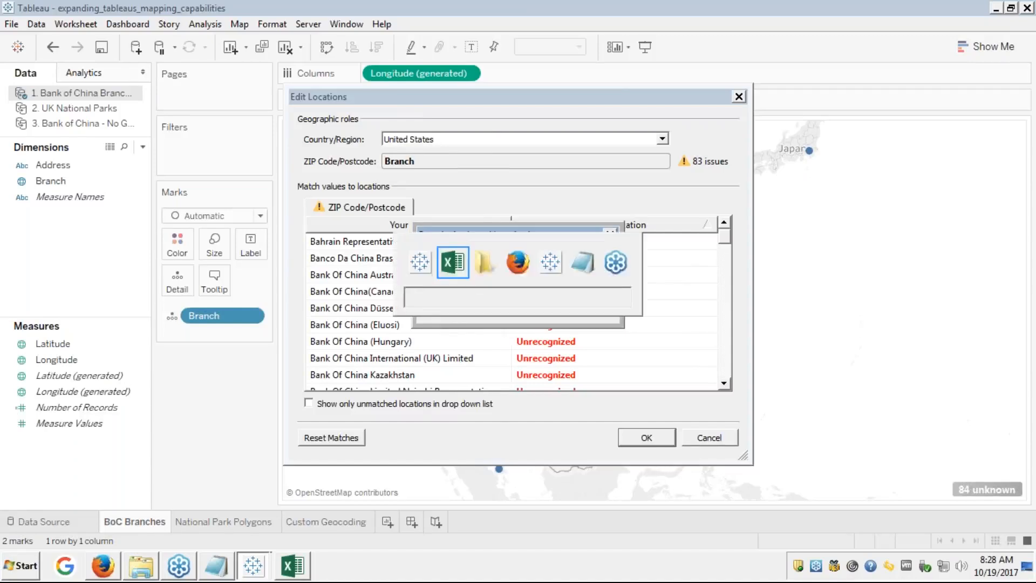
click(471, 320)
key(Escape)
key(alt+Tab)
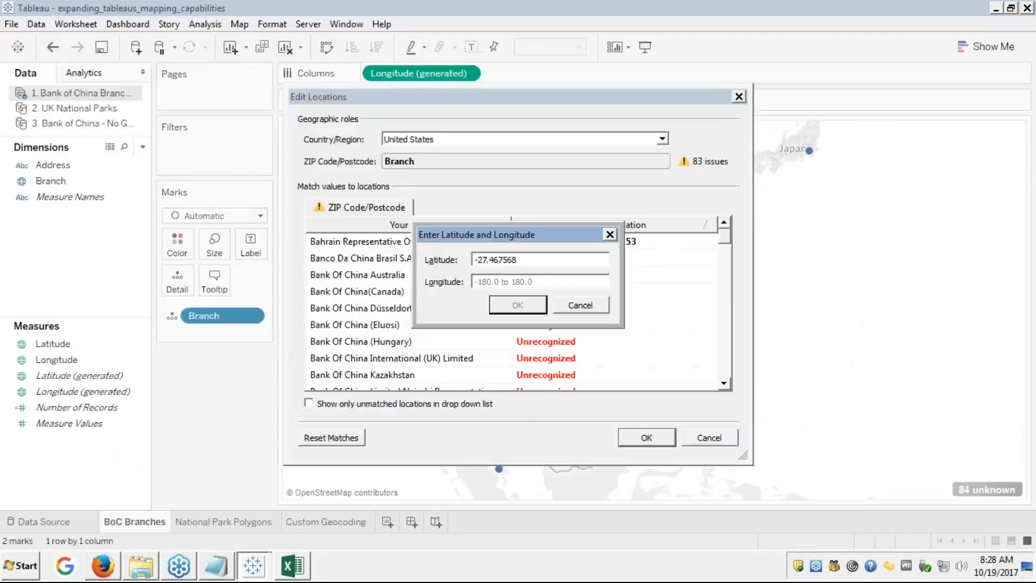
key(ctrl+v)
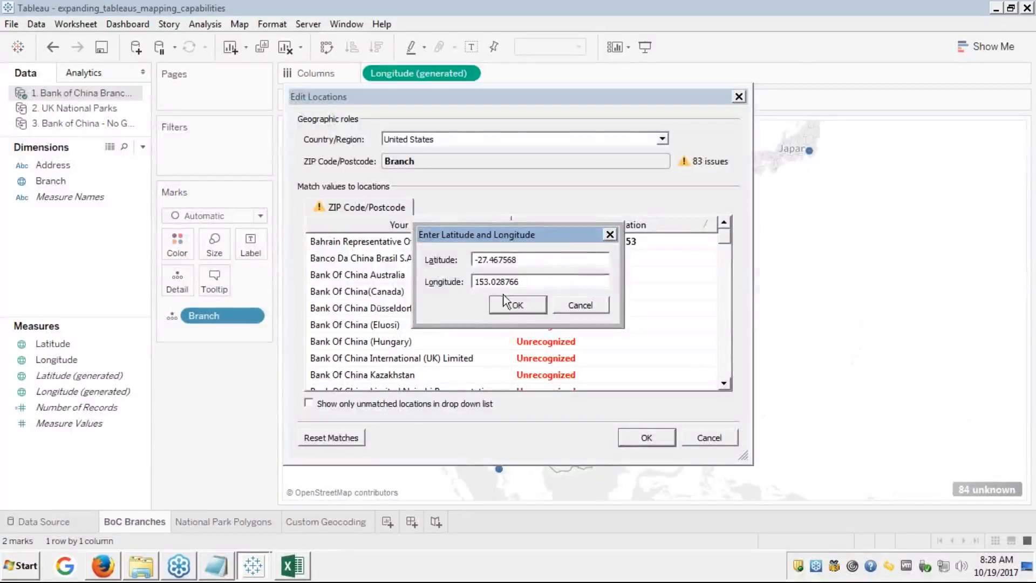
click(517, 306)
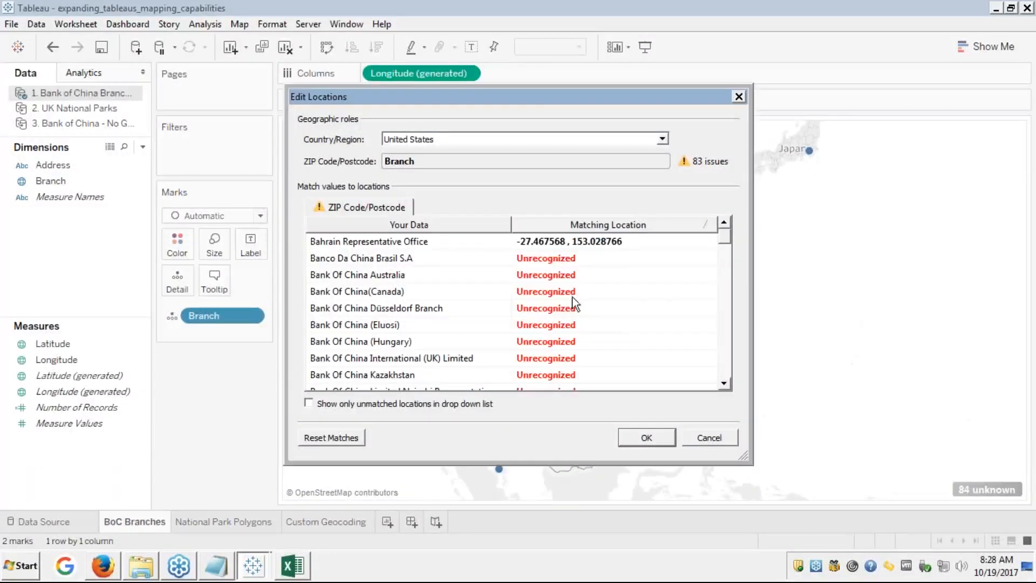
click(641, 439)
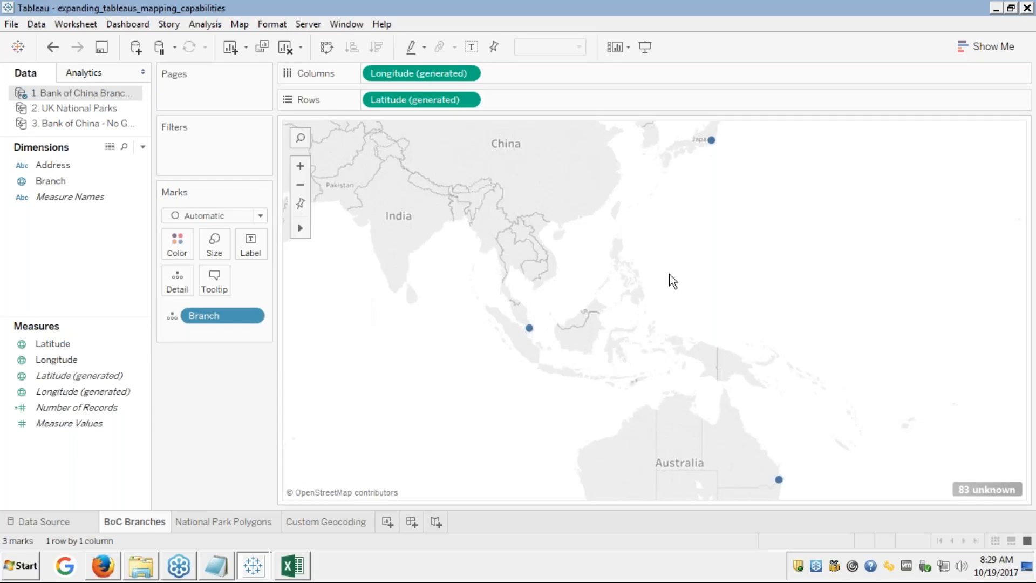
- Label the map marks with the Branch field
click(49, 182)
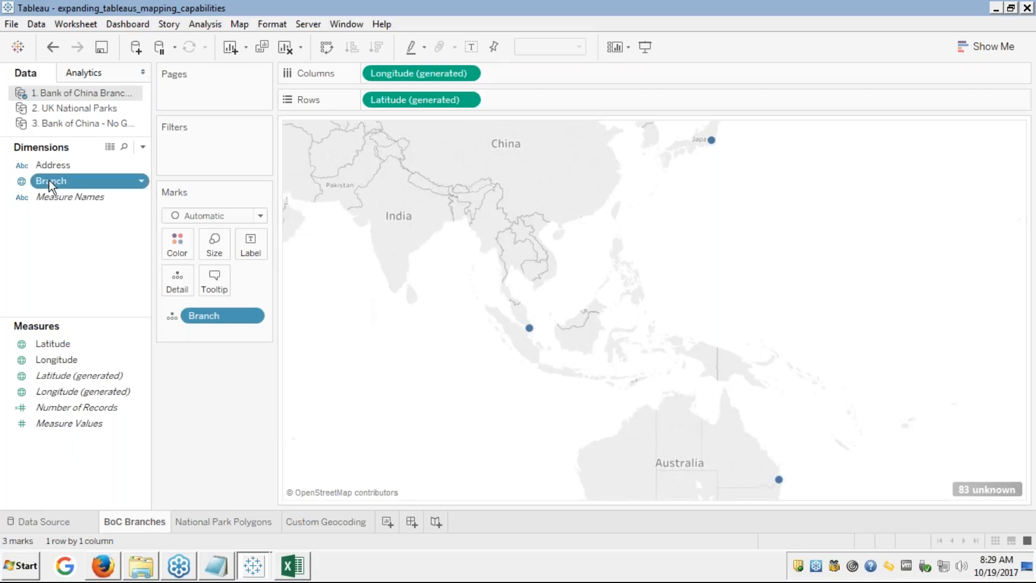
drag(49, 184, 28, 187)
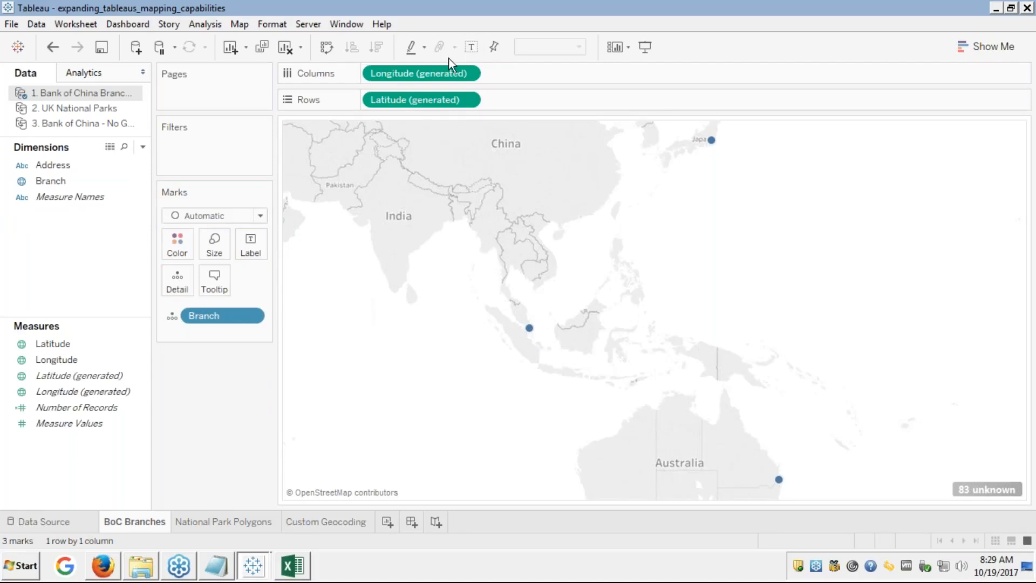
click(58, 187)
drag(58, 187, 251, 245)
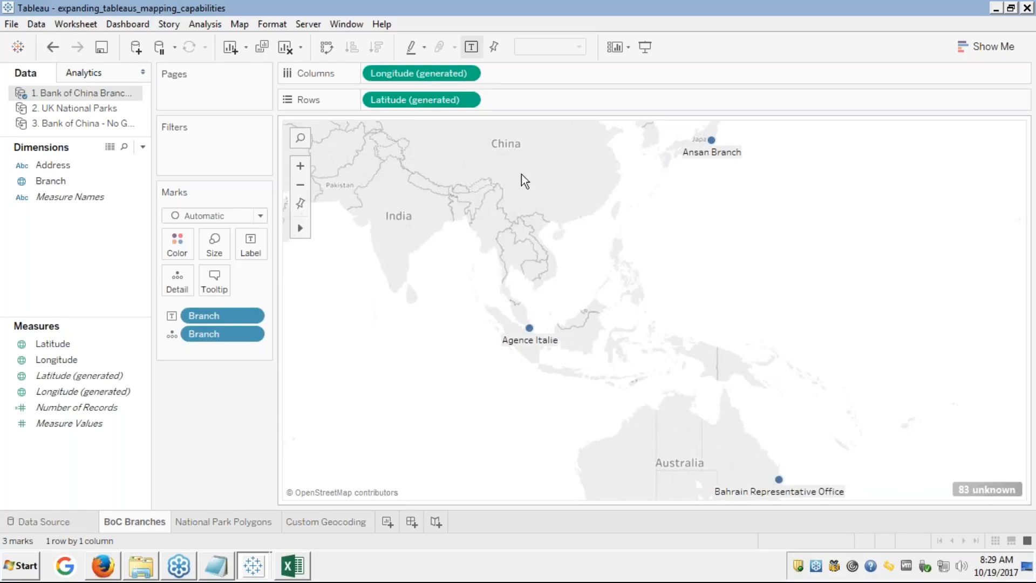
- Review the custom geocoding options available for the branch map
click(241, 25)
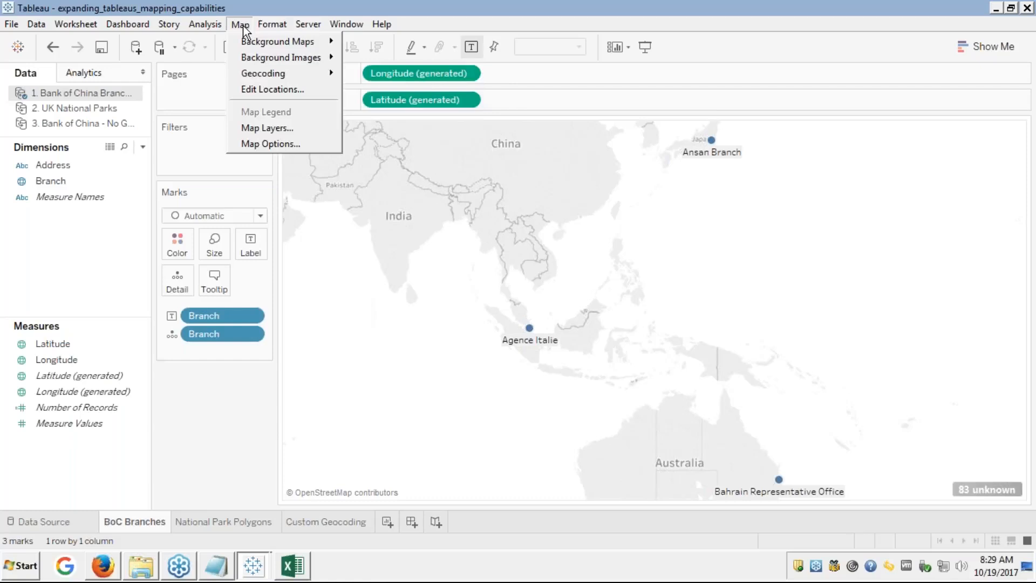
mouse_move(266, 78)
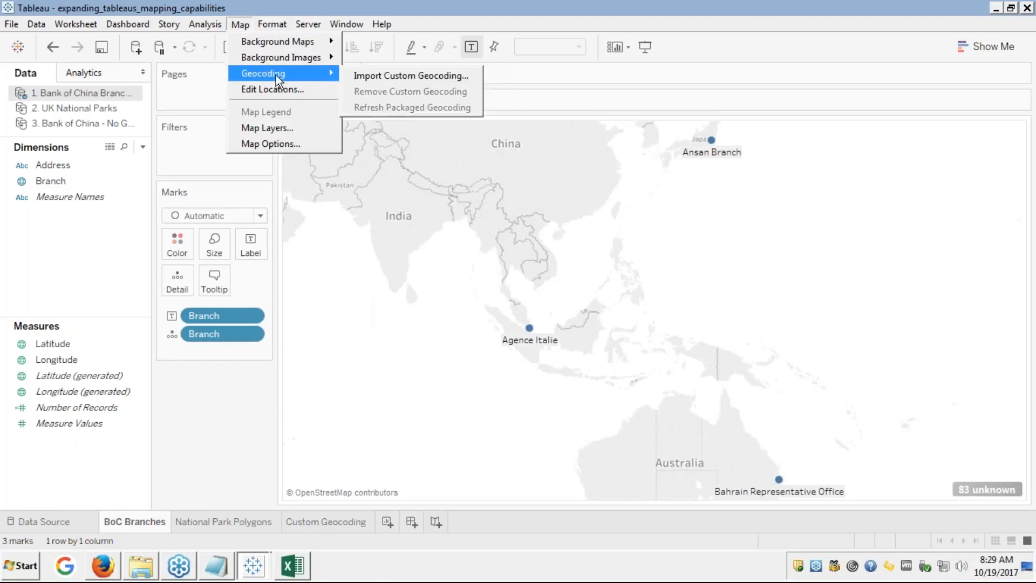
click(379, 402)
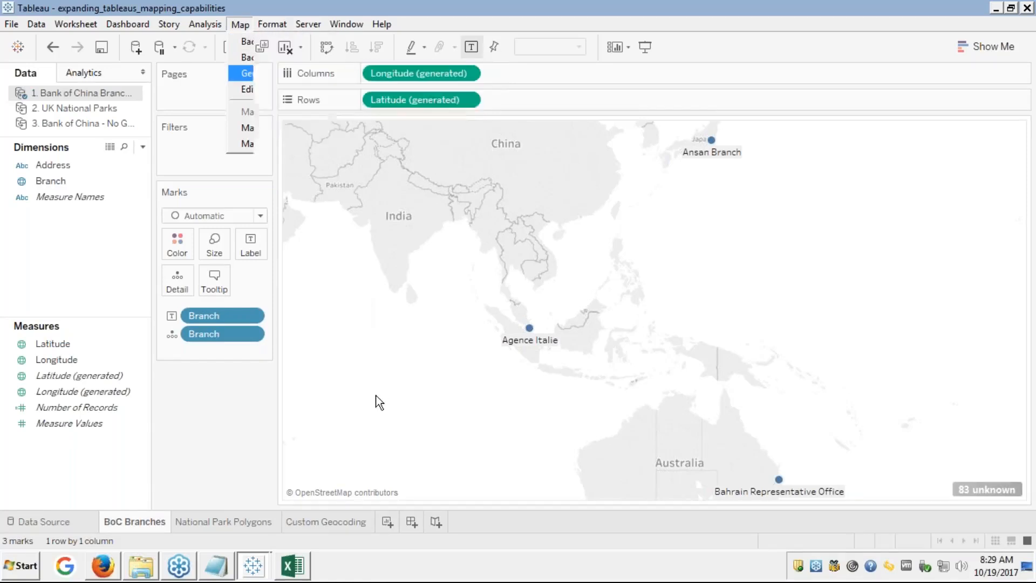
- Review the branch rows in the custom geocoding CSV in Excel, and close the file without saving changes
click(295, 573)
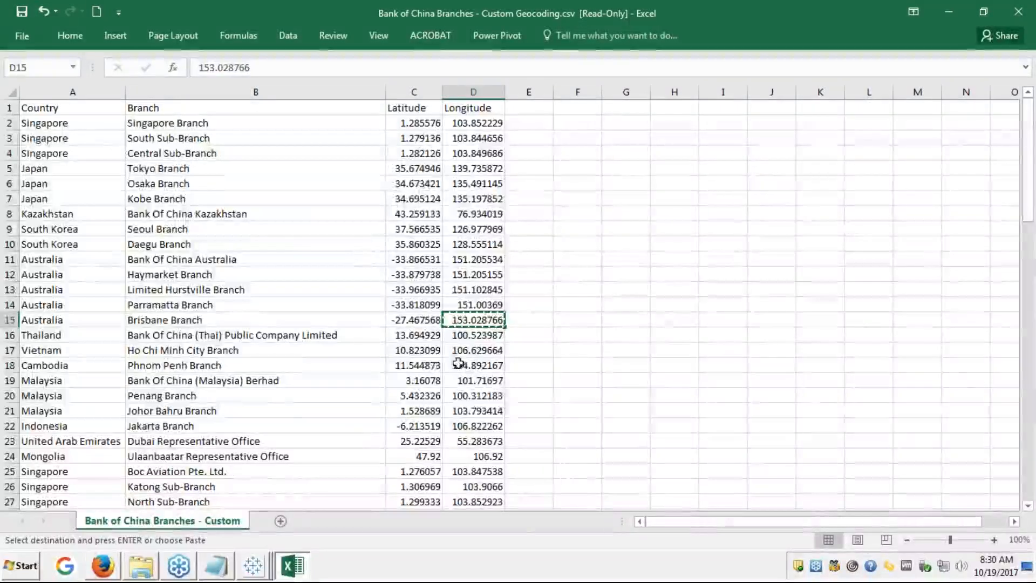
click(204, 322)
click(193, 346)
click(186, 422)
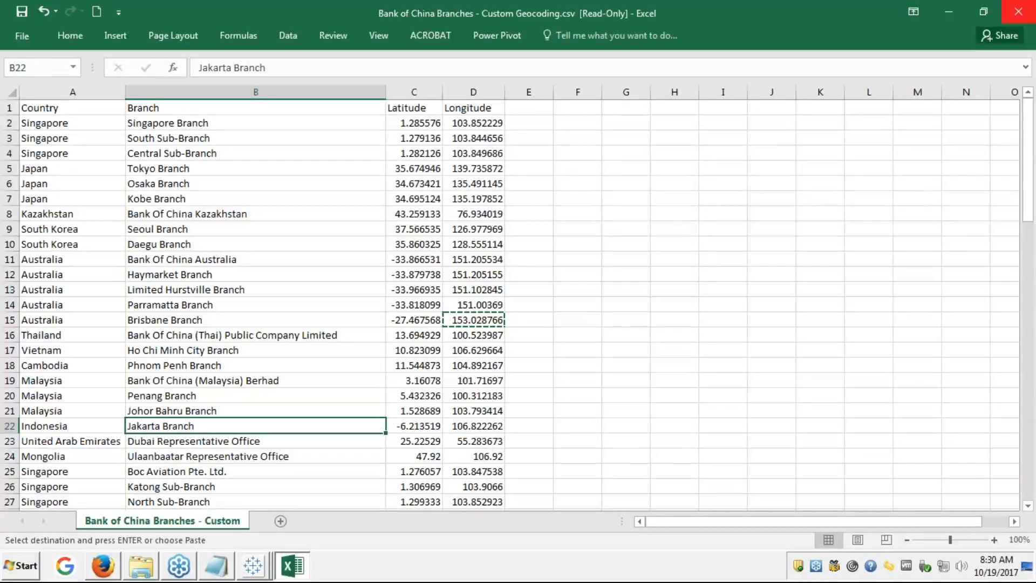
click(1019, 16)
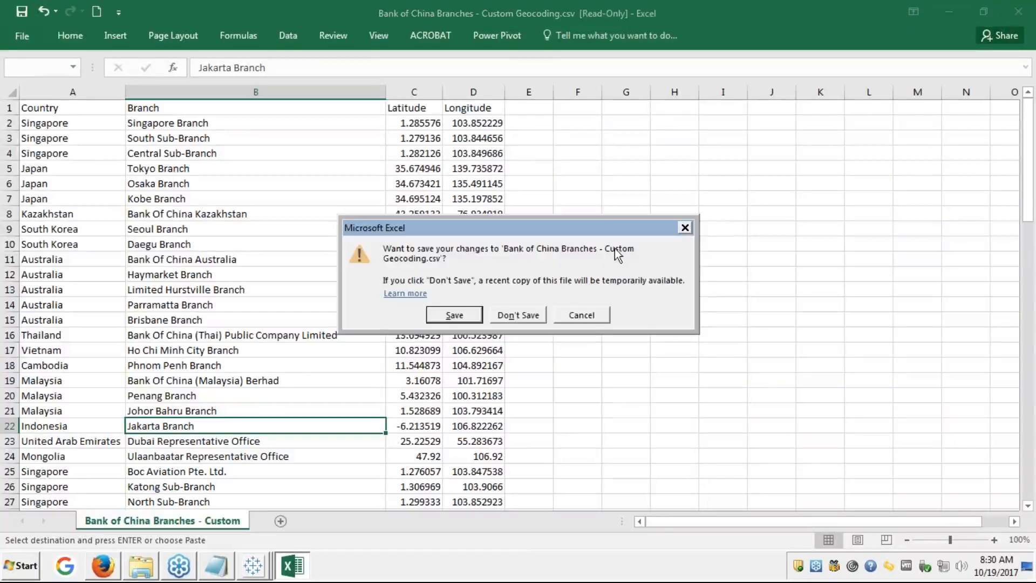
click(518, 316)
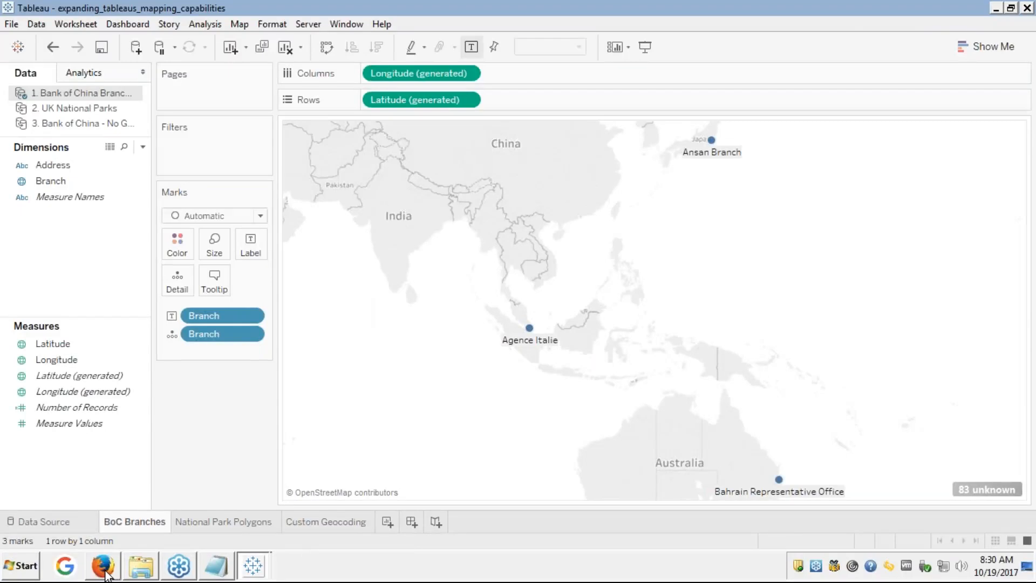
- Switch to Firefox and read the Custom Geocoding - Step 4 slide of the Module 6 presentation in full screen
click(157, 530)
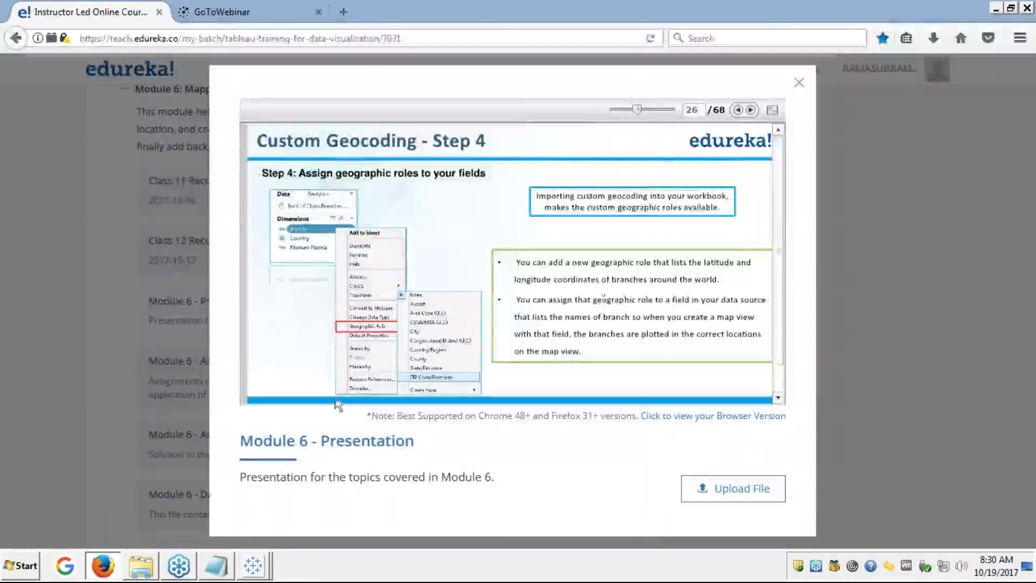
click(773, 111)
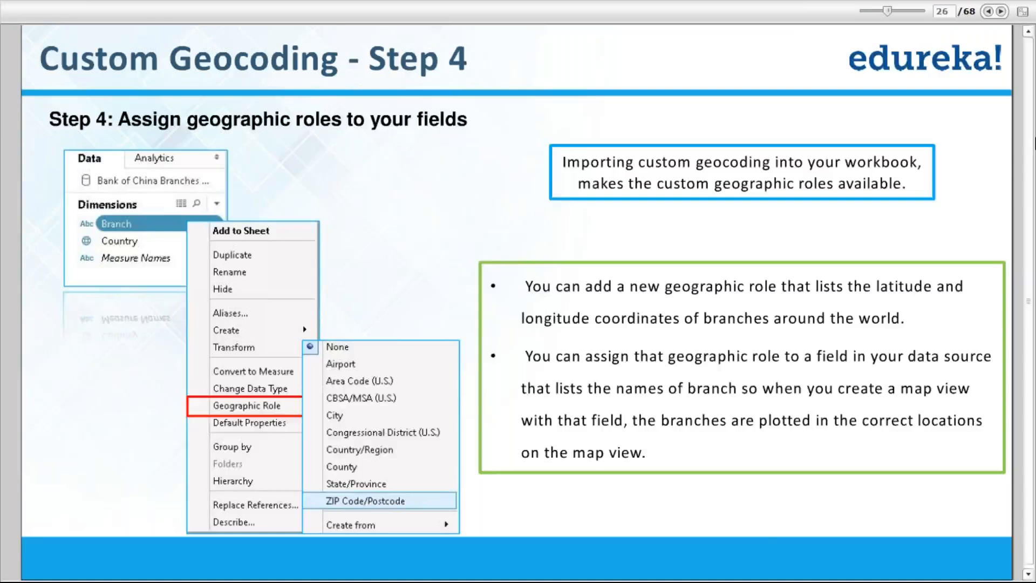
click(1023, 12)
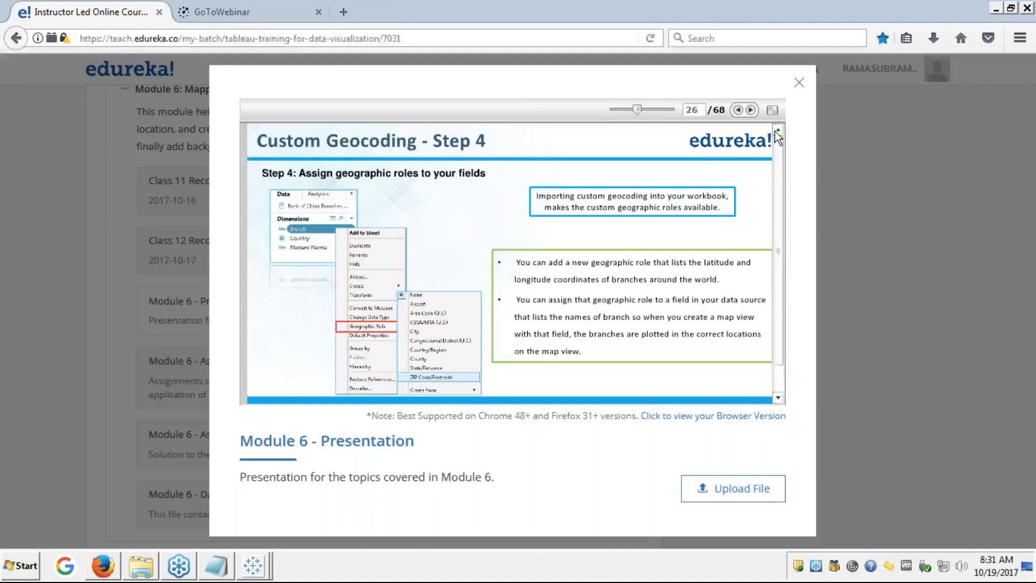
click(773, 110)
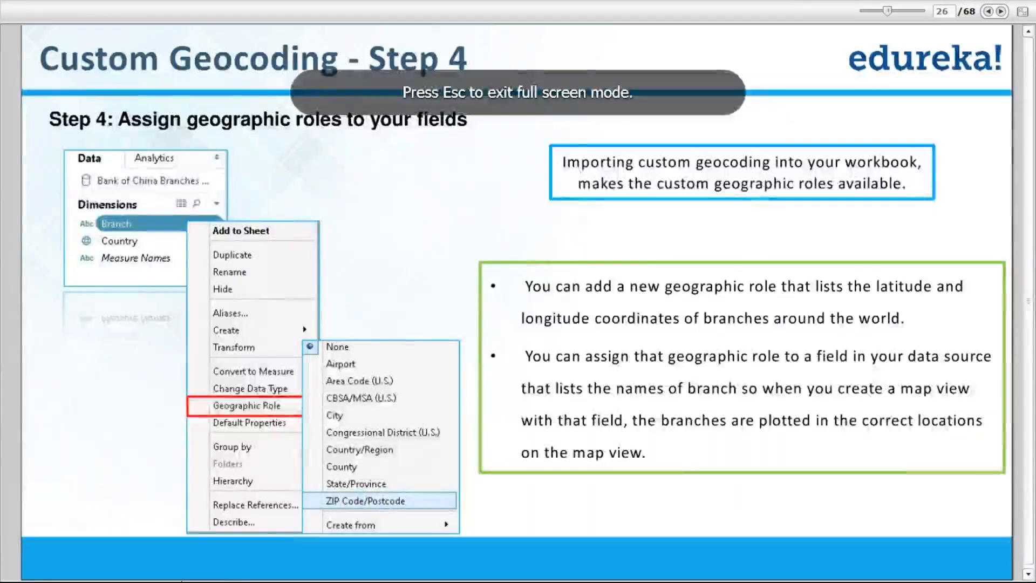
key(Escape)
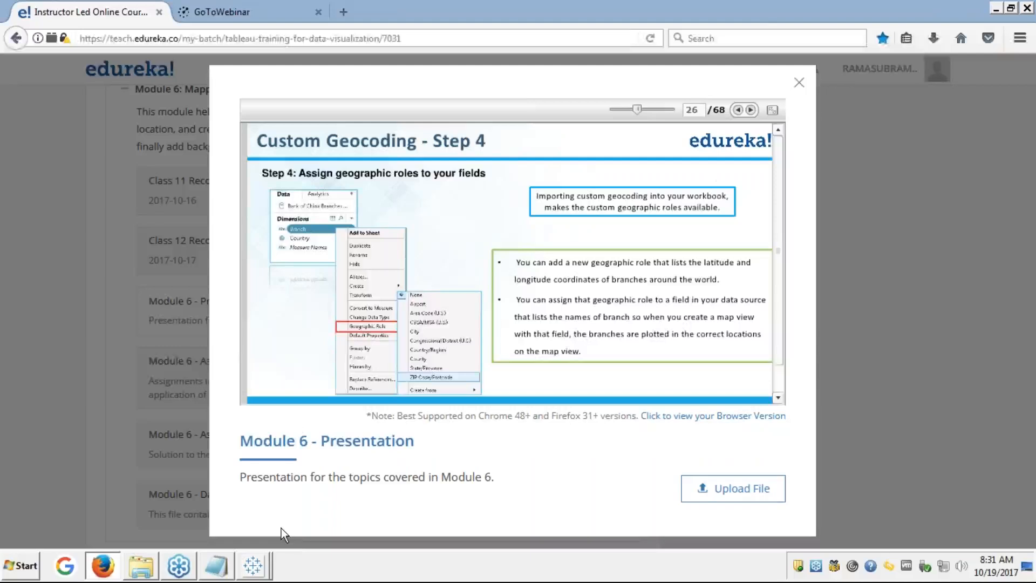
- Check the geocoding options in the Book1 Tableau workbook, and return to the expanding_tableaus_mapping_capabilities workbook
click(266, 567)
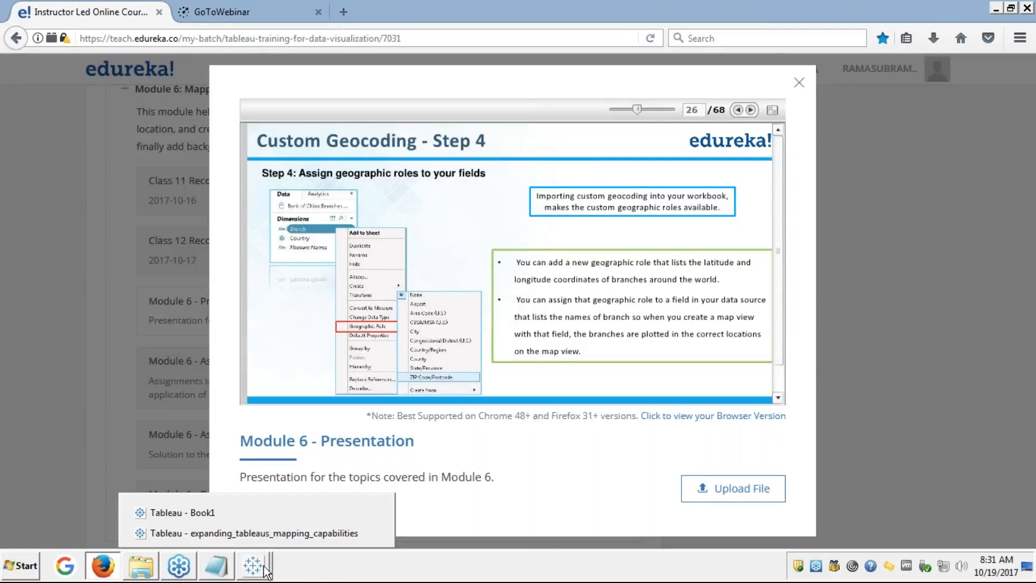
click(216, 513)
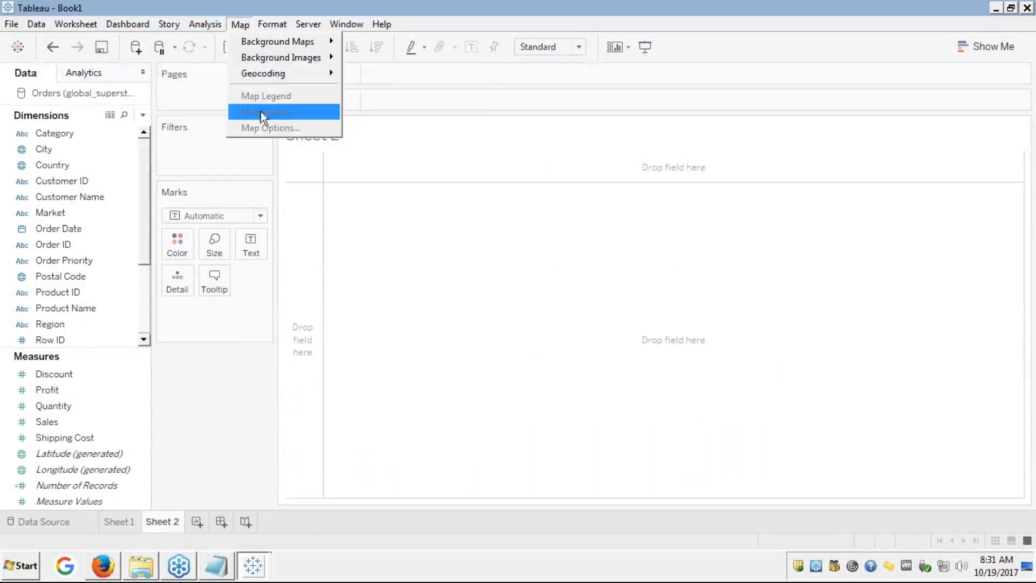
mouse_move(276, 80)
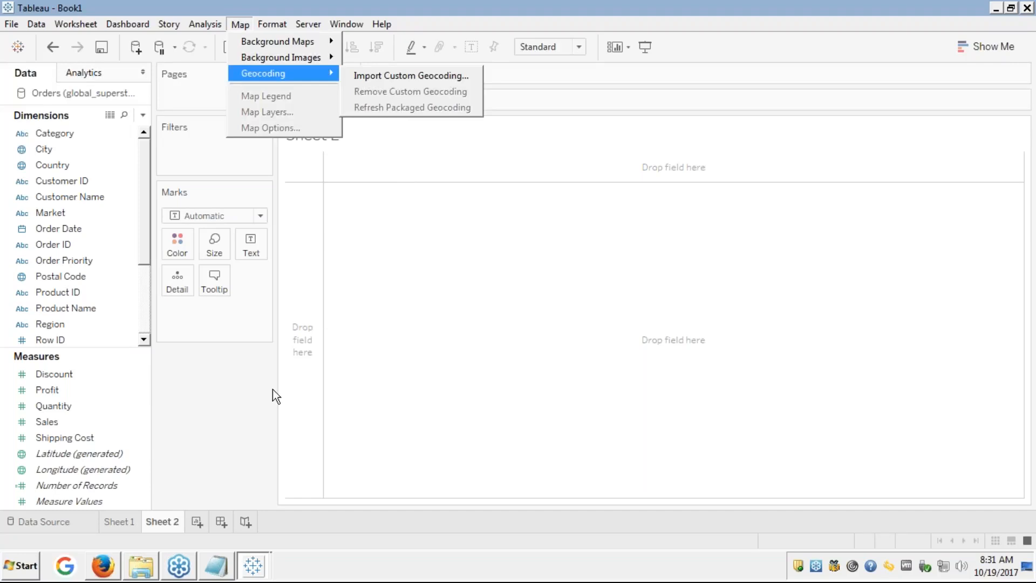
click(251, 569)
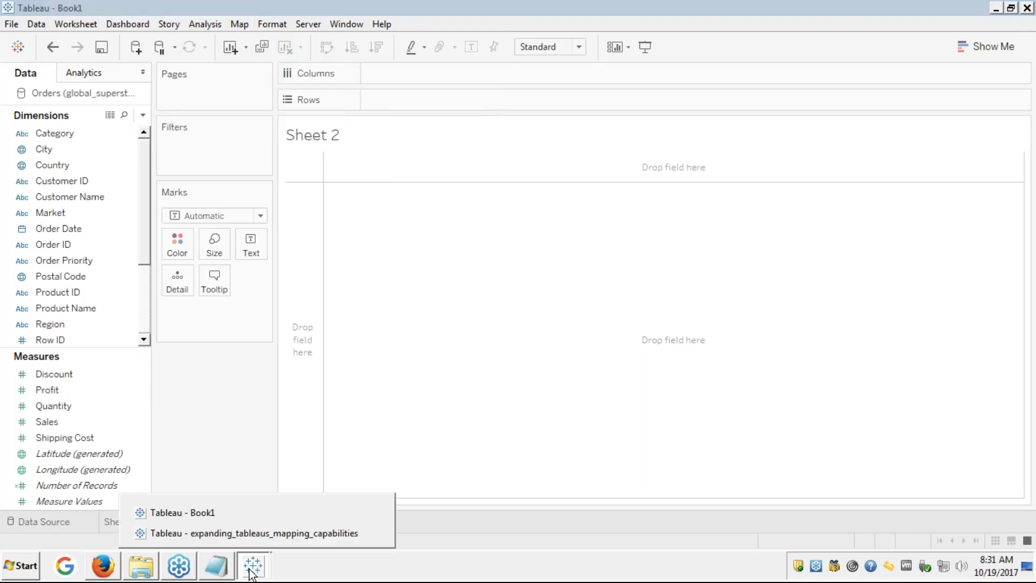
click(209, 532)
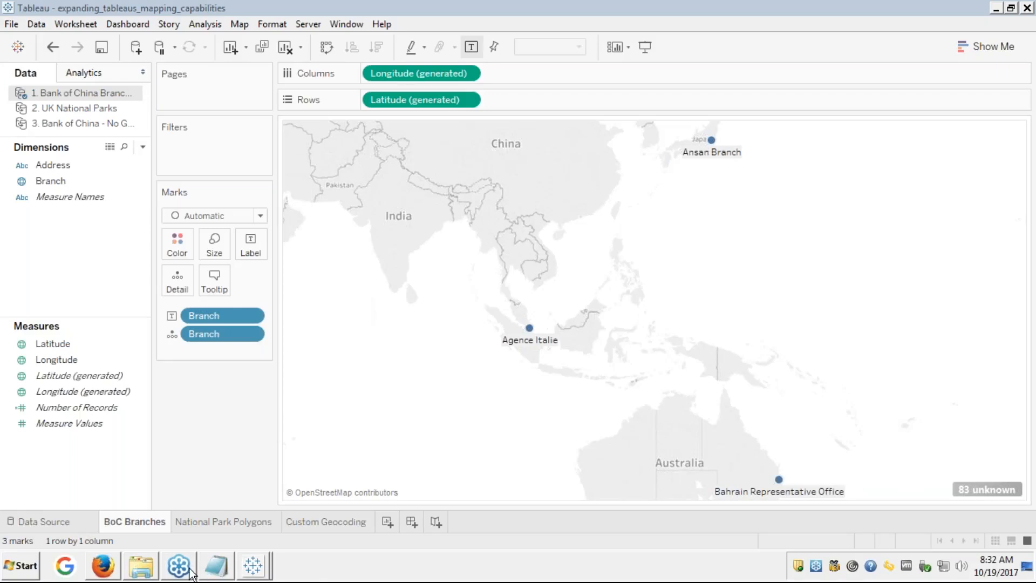
- Open the My Tableau Repository folder in the Documents library in Windows Explorer
mouse_move(143, 575)
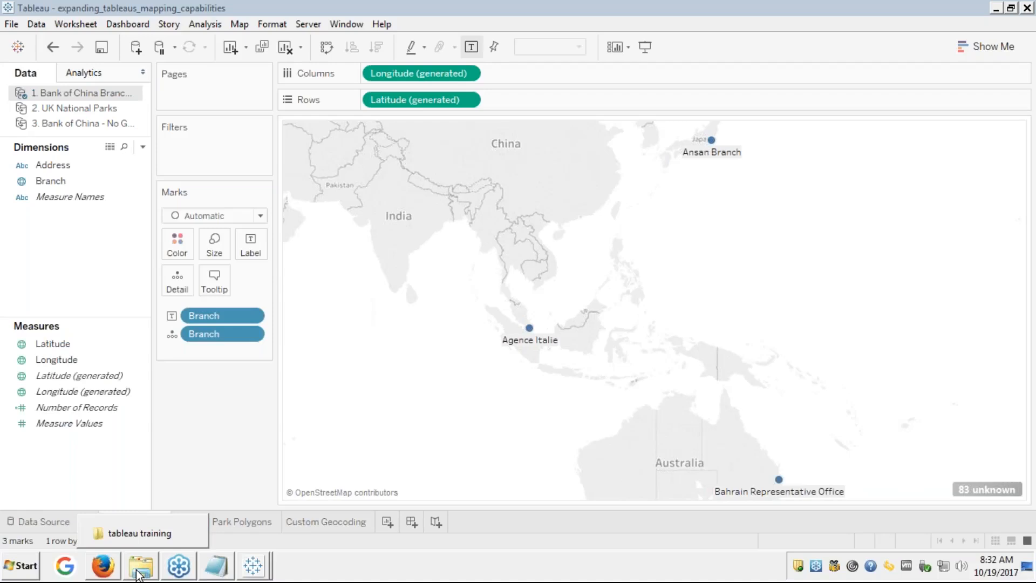
click(28, 570)
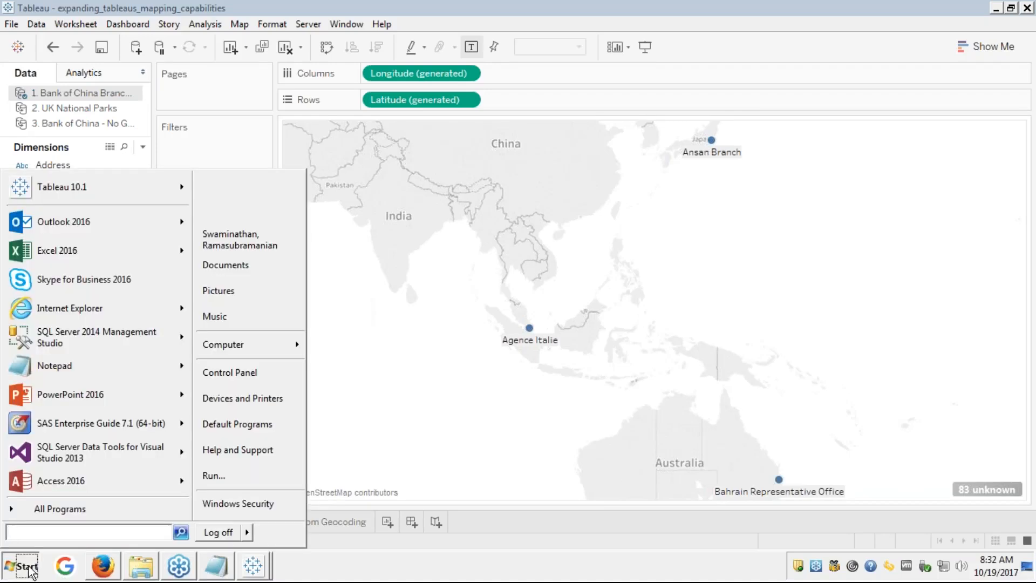
mouse_move(302, 344)
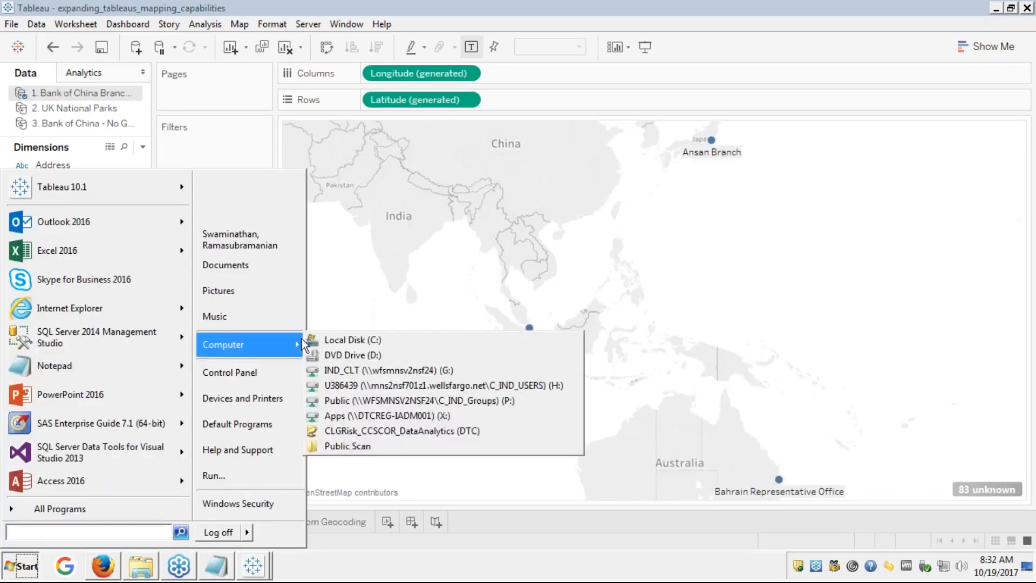
click(246, 265)
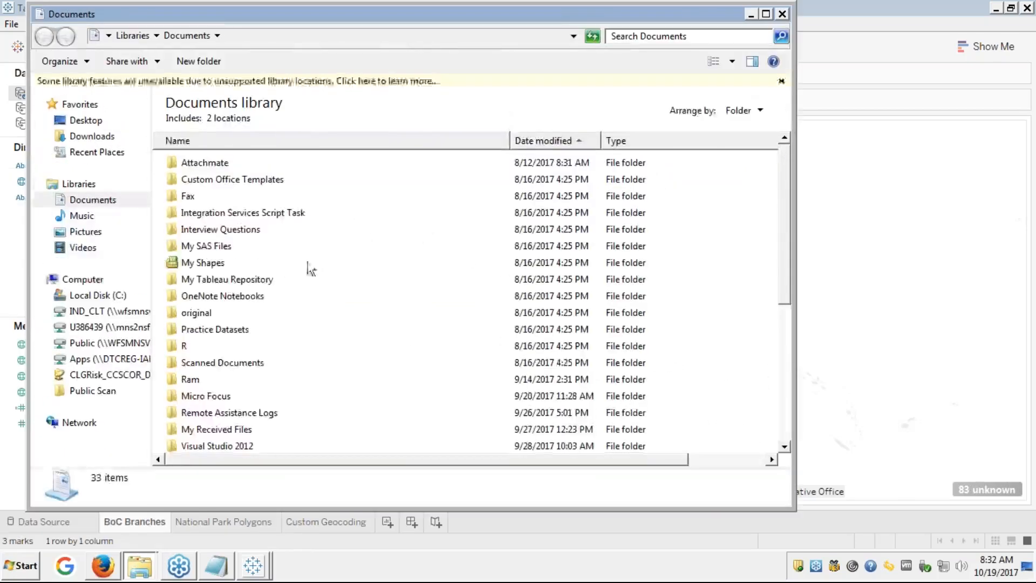
double_click(208, 280)
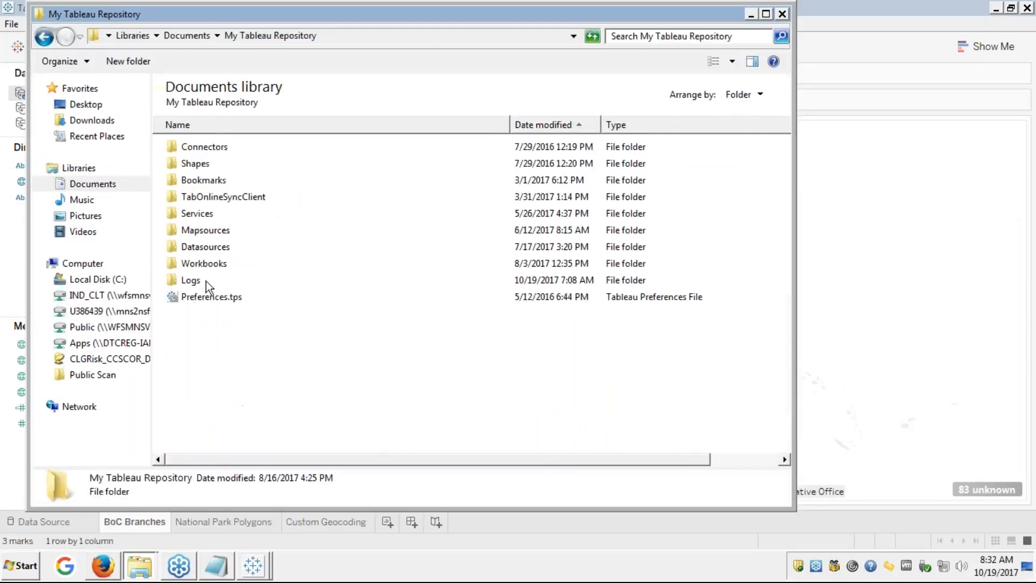
- Examine the map source files stored in the repository's Mapsources folder
double_click(204, 231)
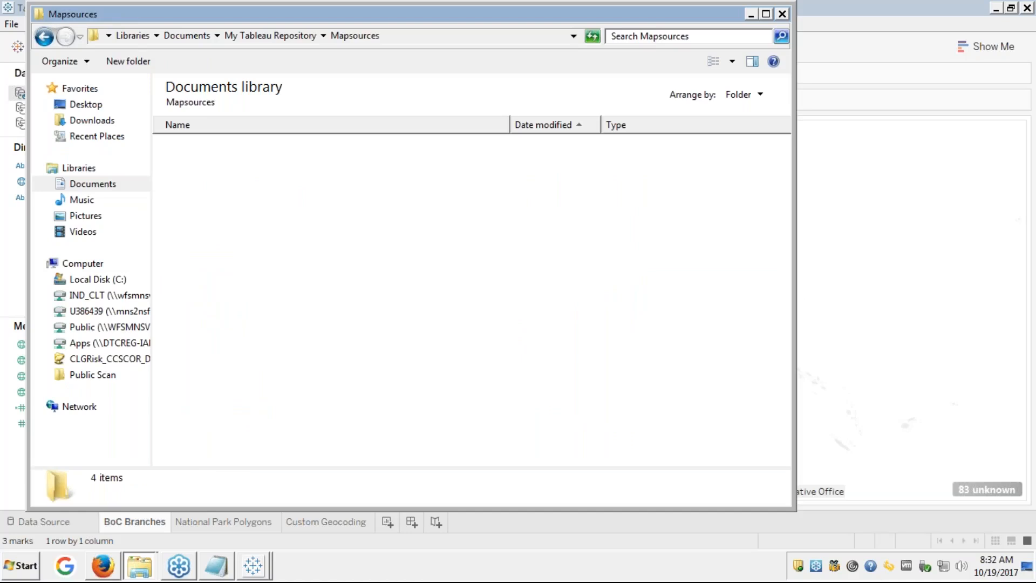
key(BackSpace)
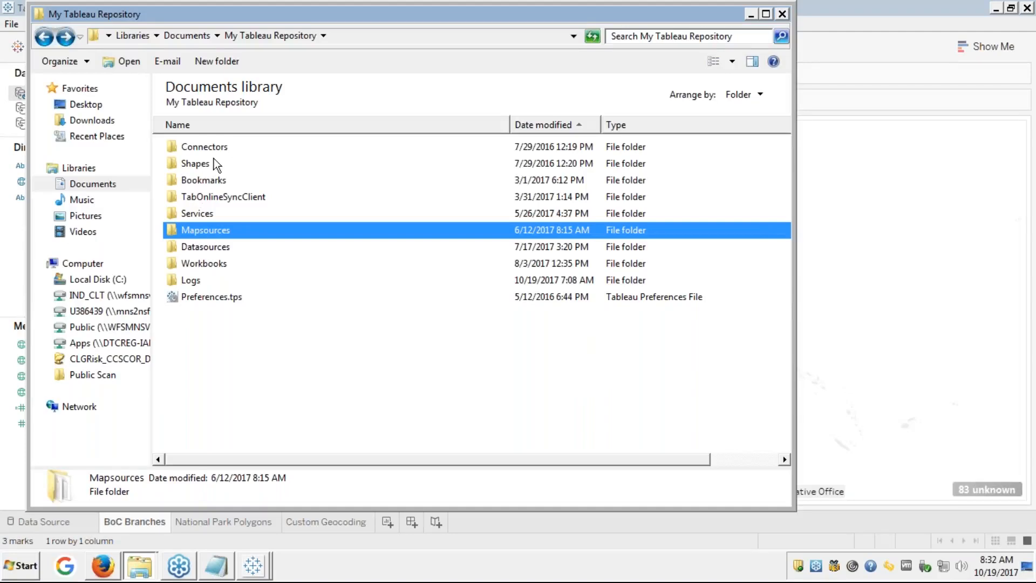
double_click(206, 231)
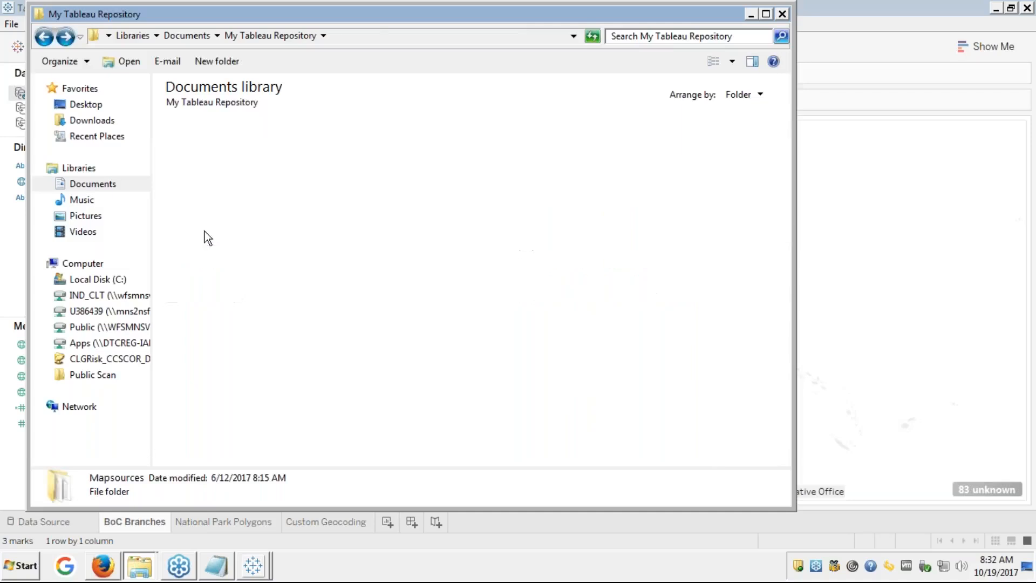
drag(254, 247, 554, 293)
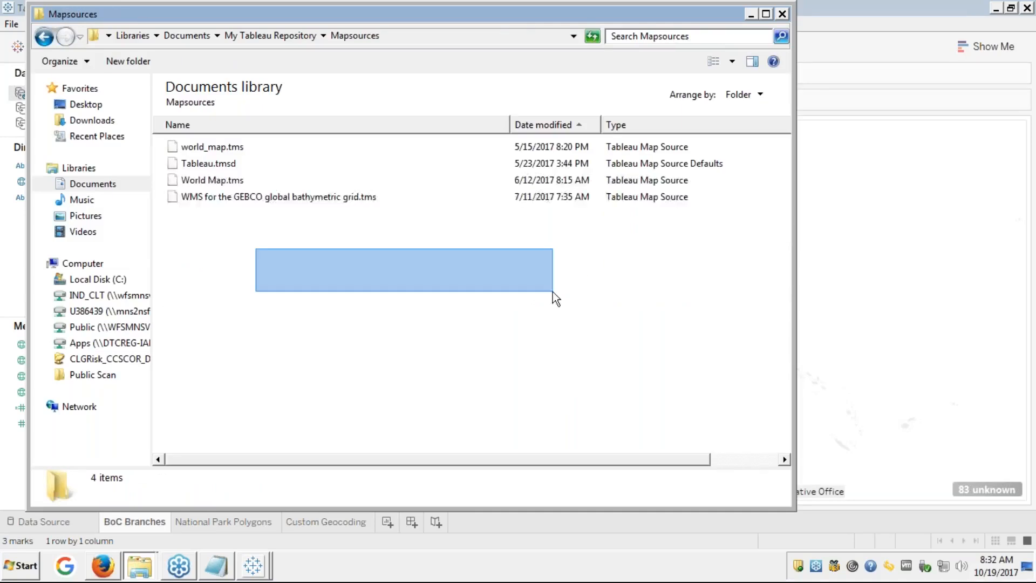
click(1004, 216)
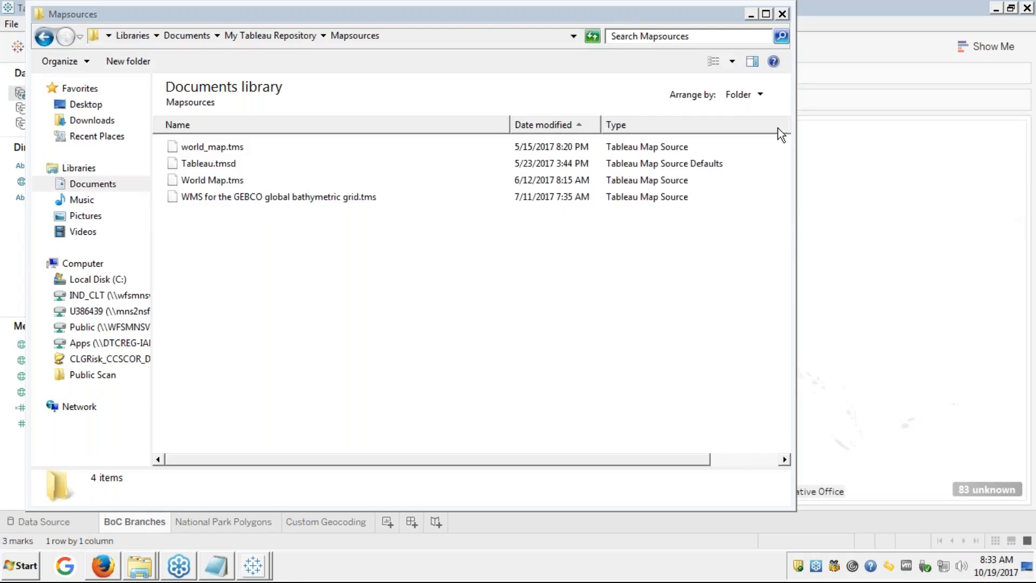
- Minimize the Mapsources folder, switch to Firefox, and read the Custom Geocoding Data slide of the Module 6 presentation in full screen
click(751, 15)
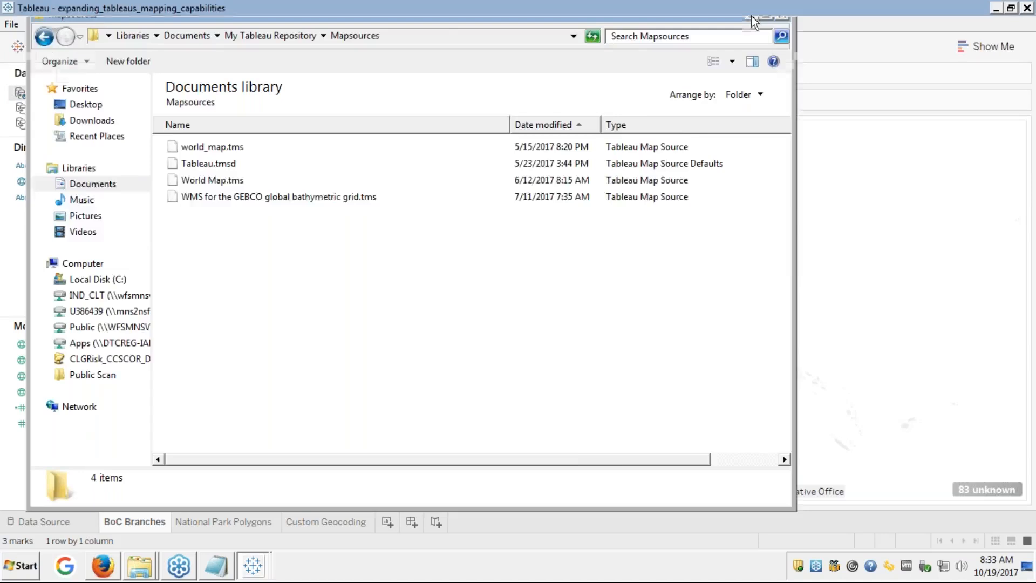
click(752, 15)
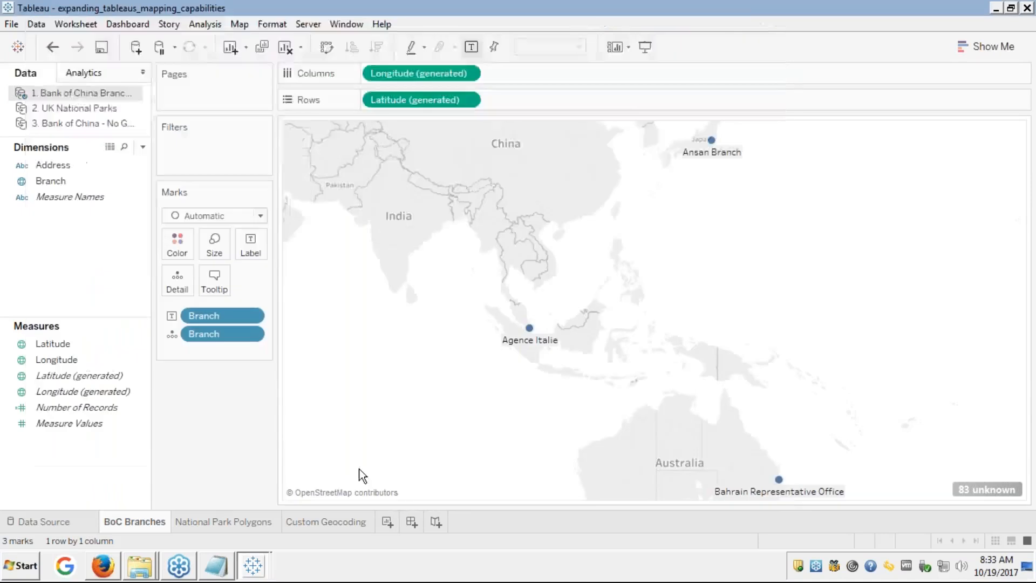
click(104, 576)
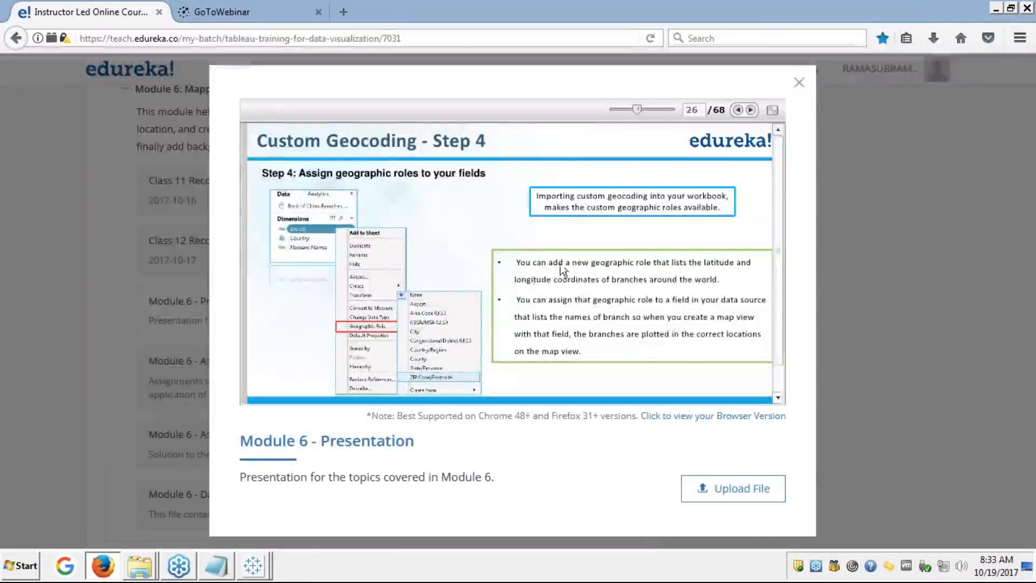
click(773, 111)
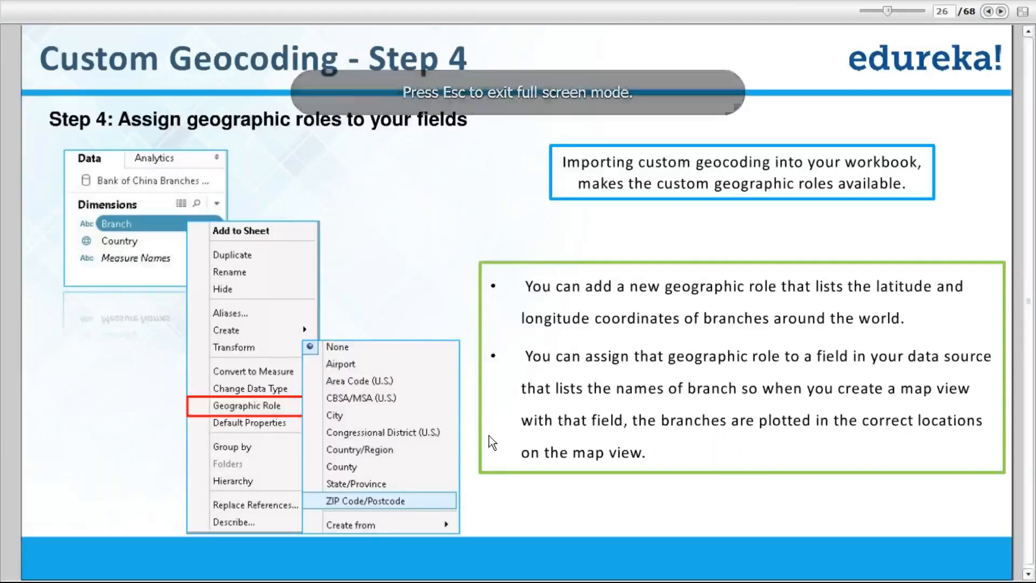
click(1000, 13)
click(989, 12)
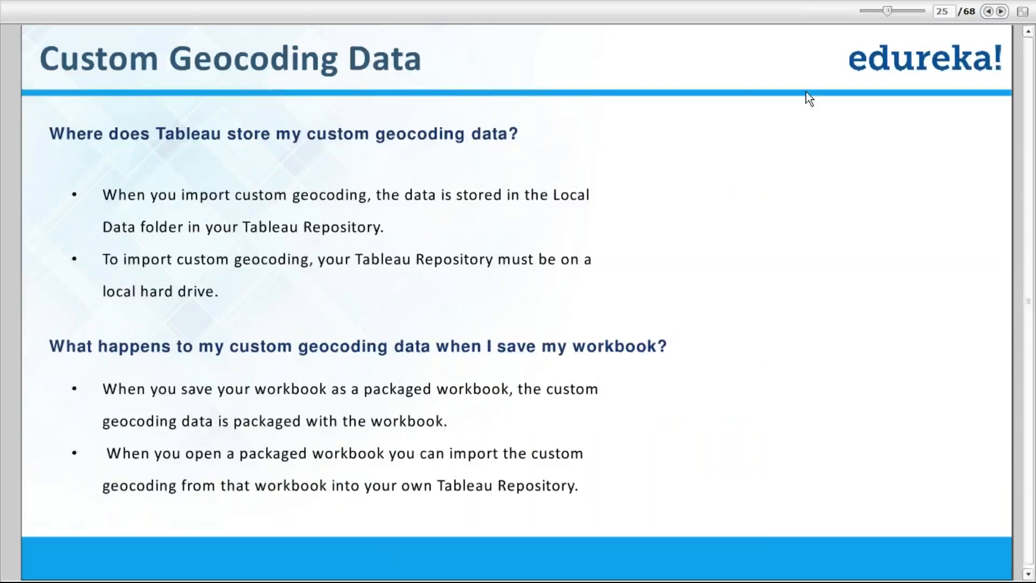
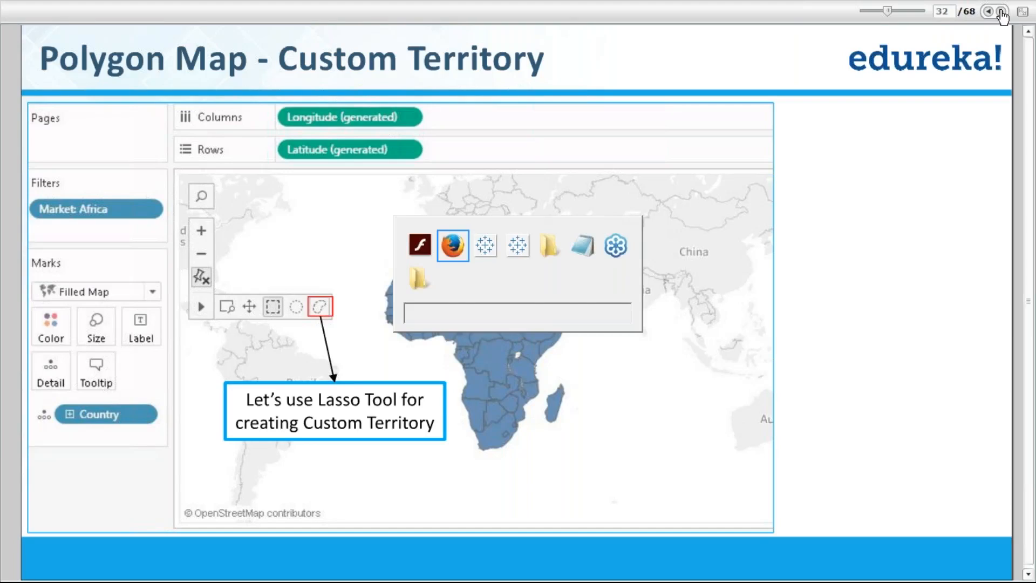
- Leave the full-screen presentation and switch to the Book1 workbook in Tableau
key(alt+Tab)
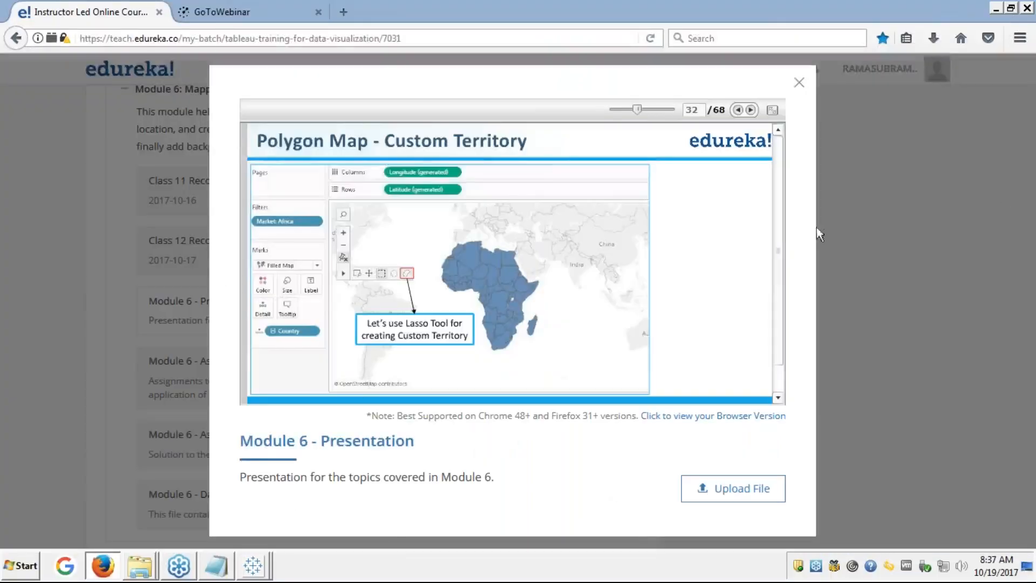
click(258, 574)
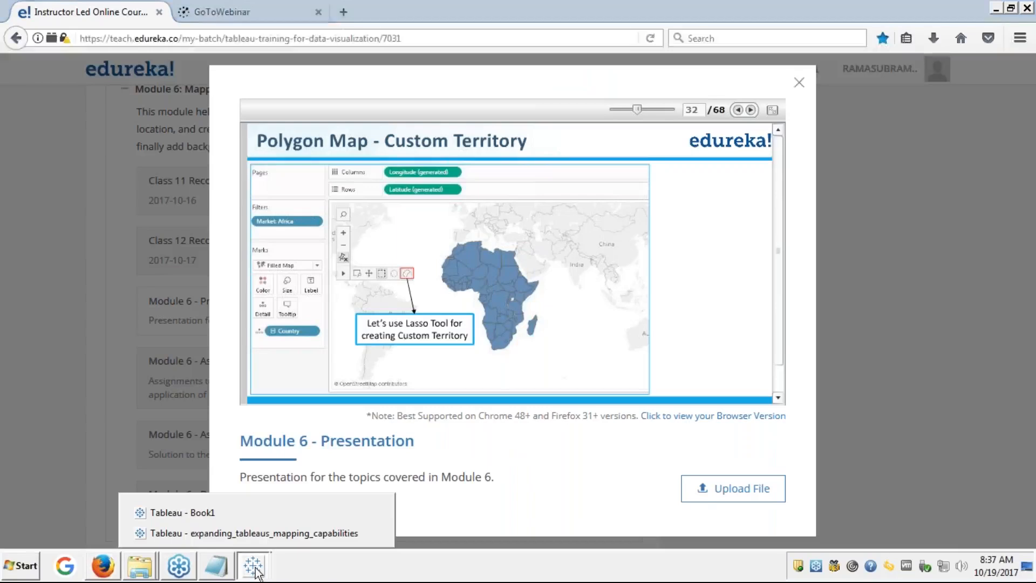
click(205, 514)
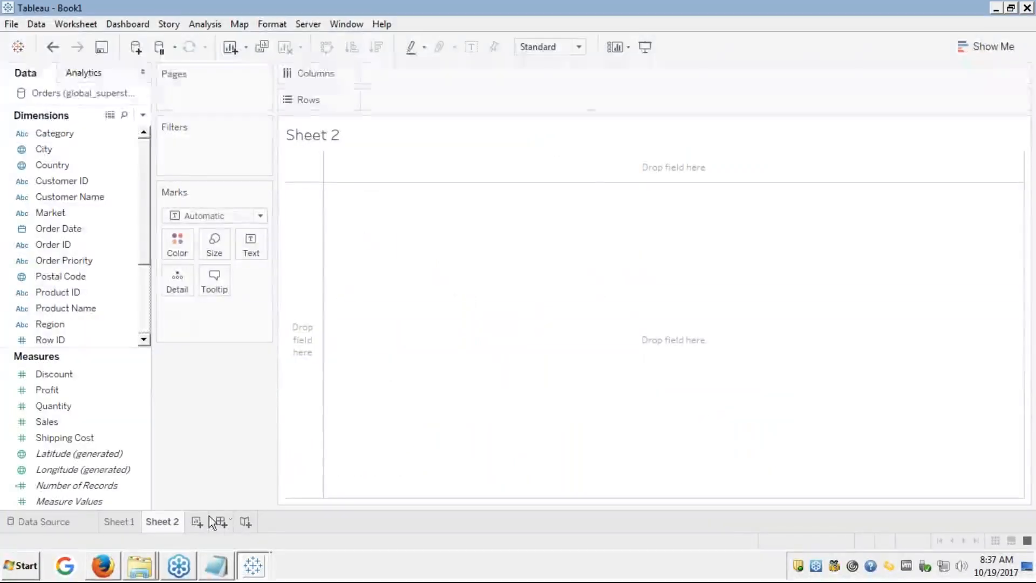
- Plot the State dimension on a map in Sheet 2 and turn the view into a filled map
click(46, 391)
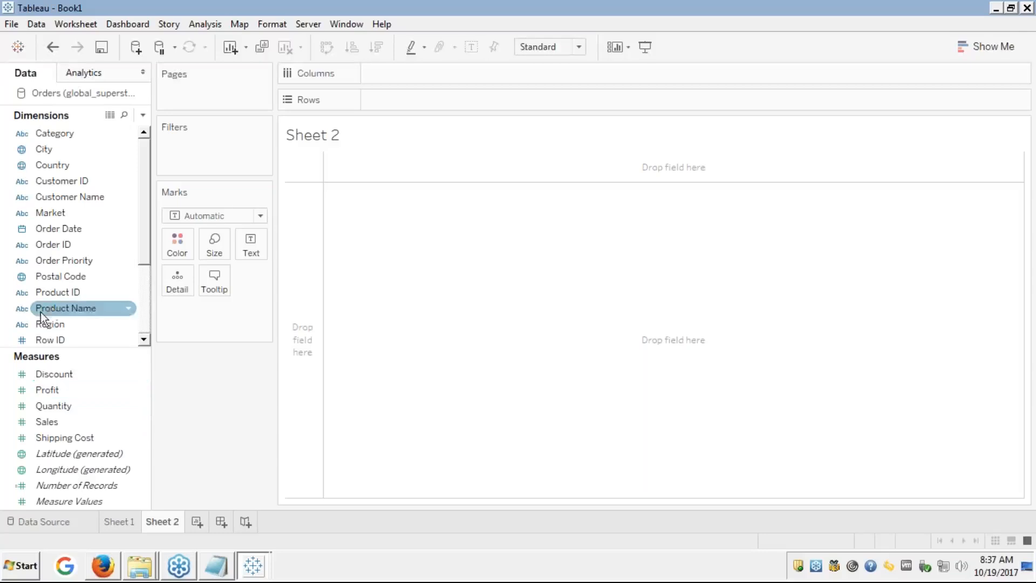
scroll(51, 307, down, 1)
scroll(50, 306, down, 1)
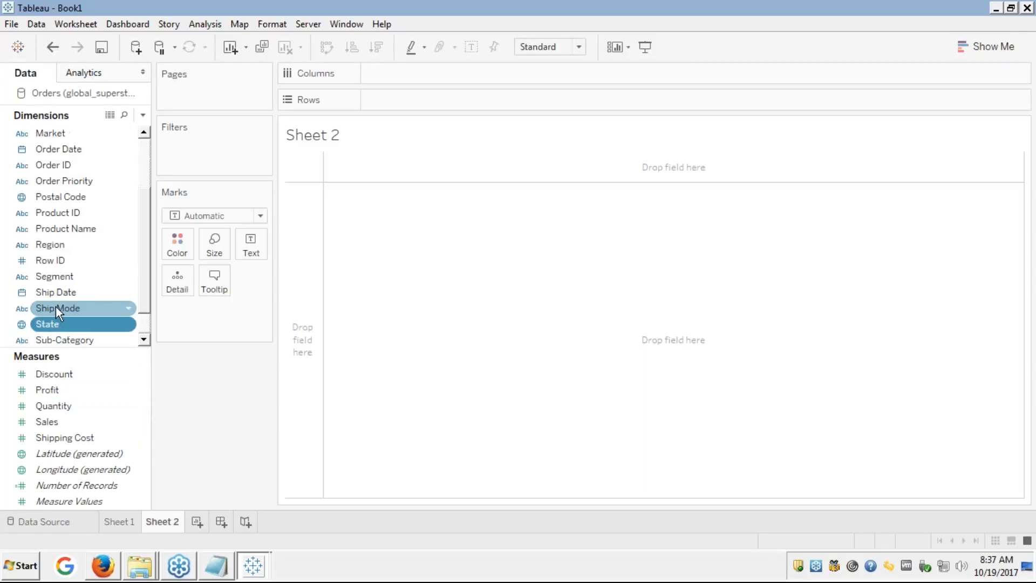
double_click(54, 325)
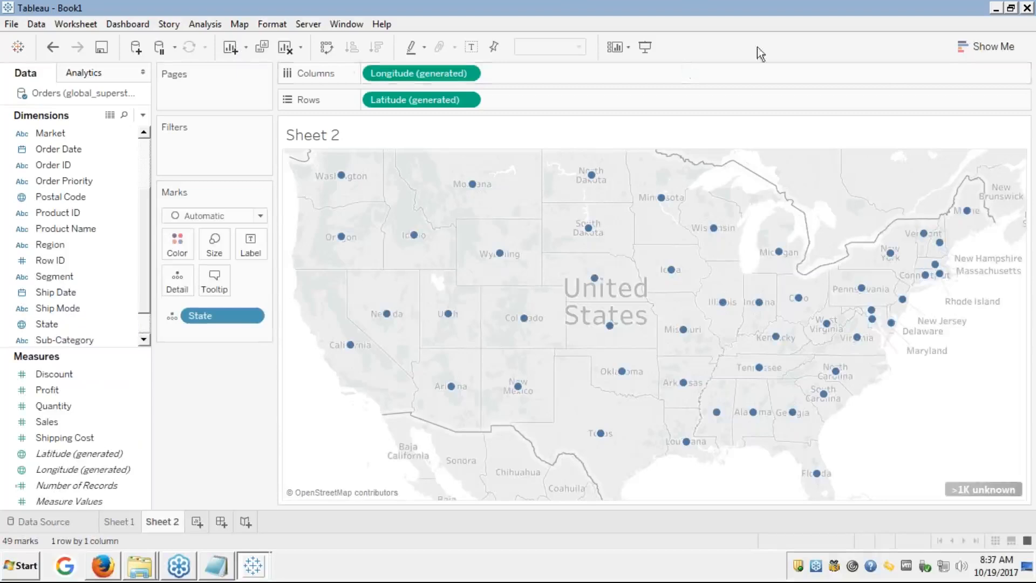
click(974, 47)
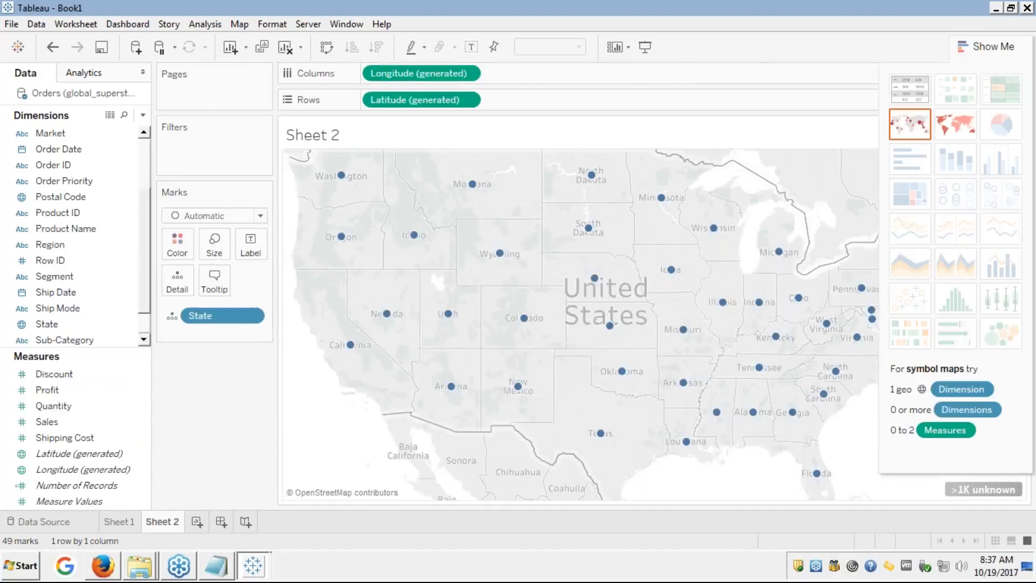
click(953, 120)
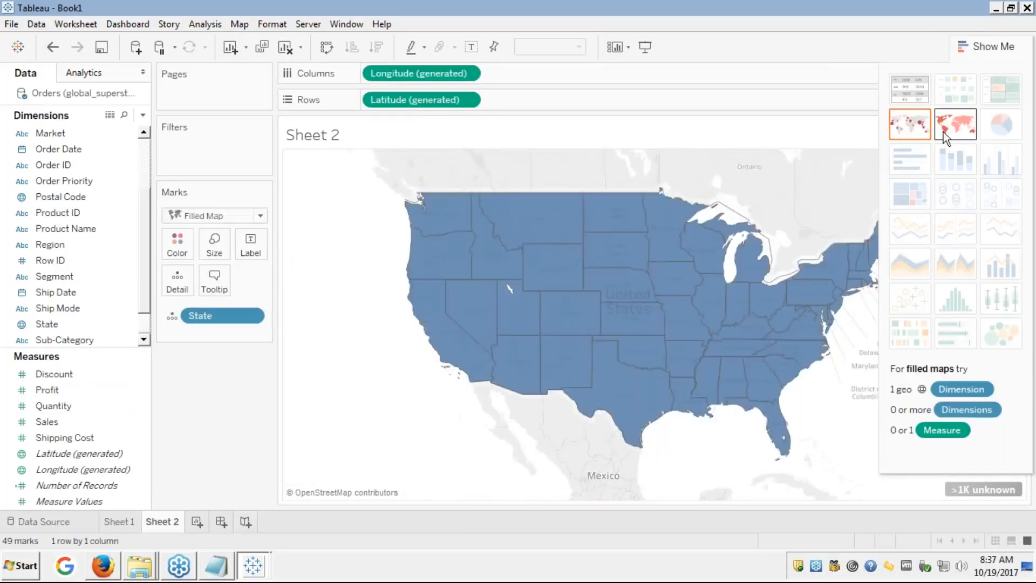
- Add Sales to the filled map as the color encoding, and reassign it to size
click(46, 422)
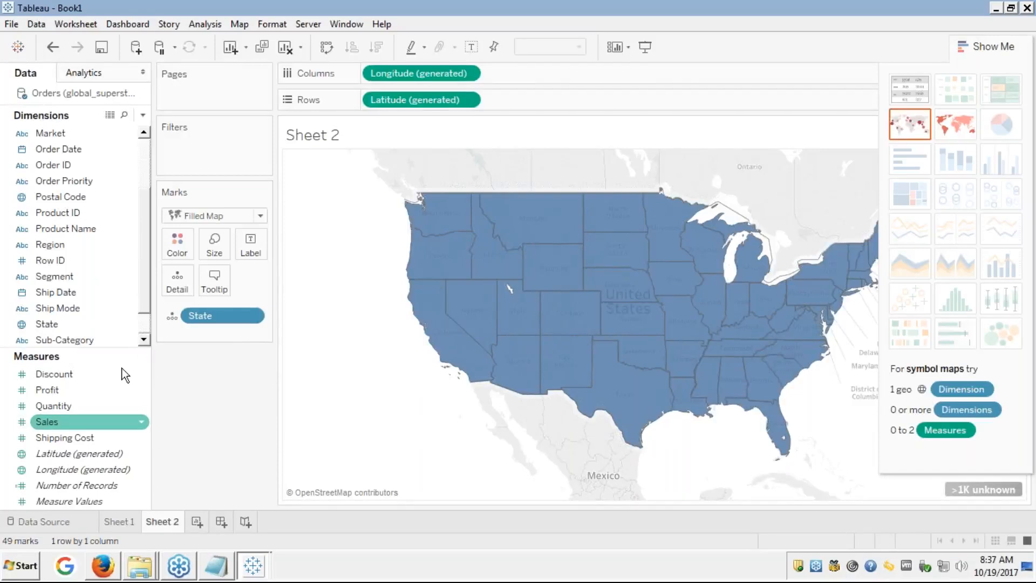
mouse_move(54, 421)
mouse_down()
mouse_move(165, 291)
mouse_move(177, 246)
mouse_up()
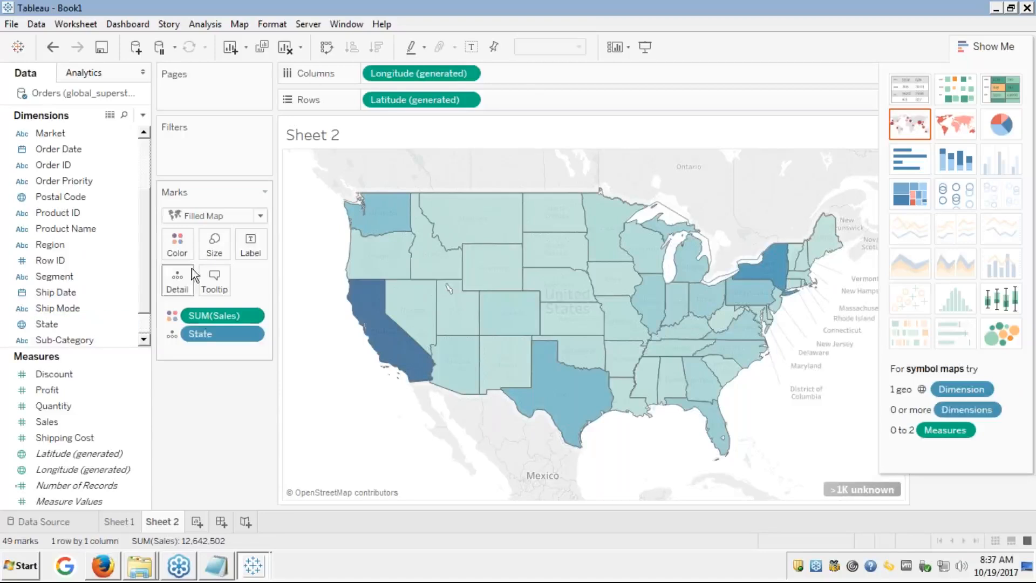
click(174, 318)
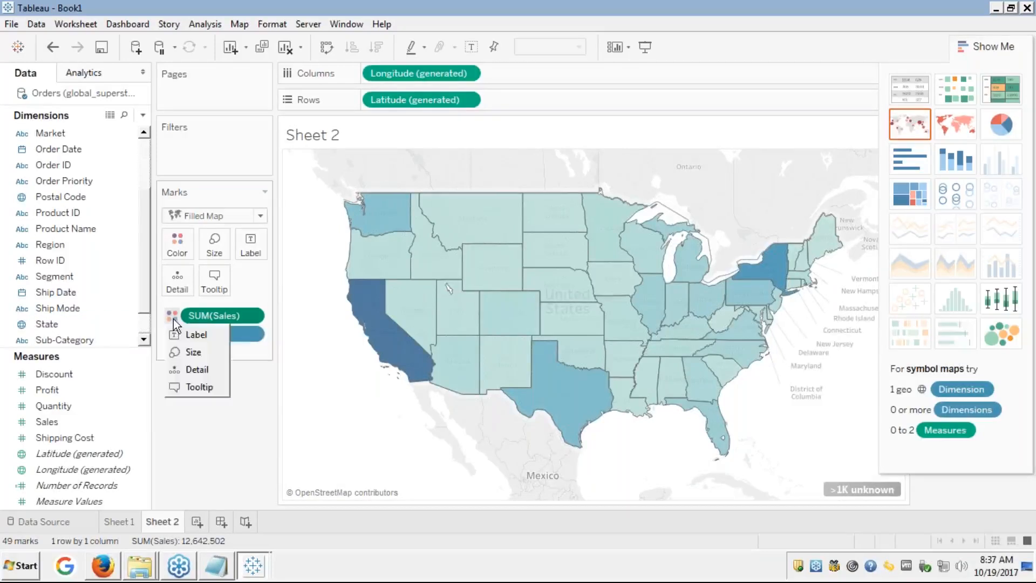
click(177, 352)
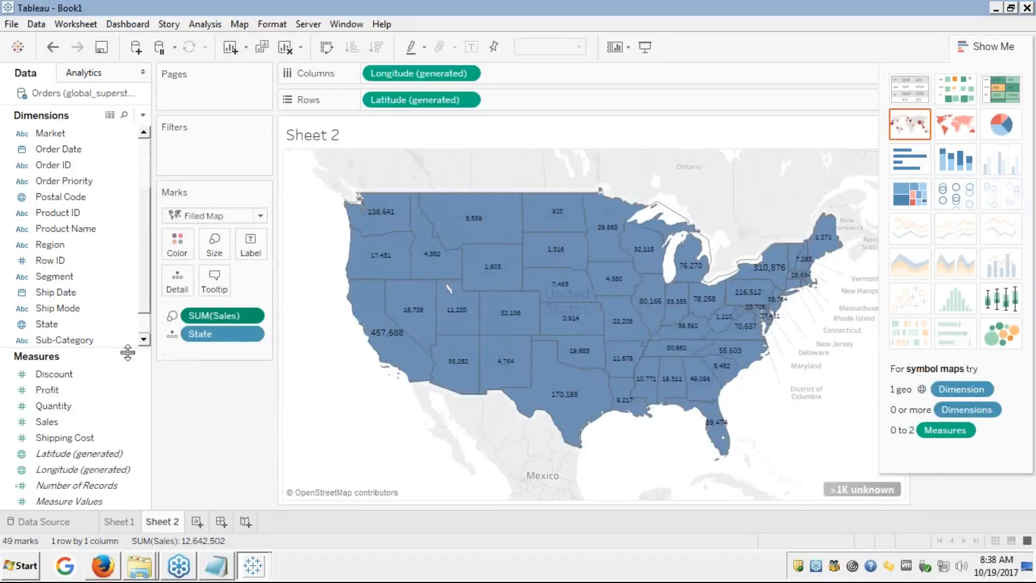
- Color the states by Profit and keep Filled Map as the mark type
drag(49, 394, 177, 245)
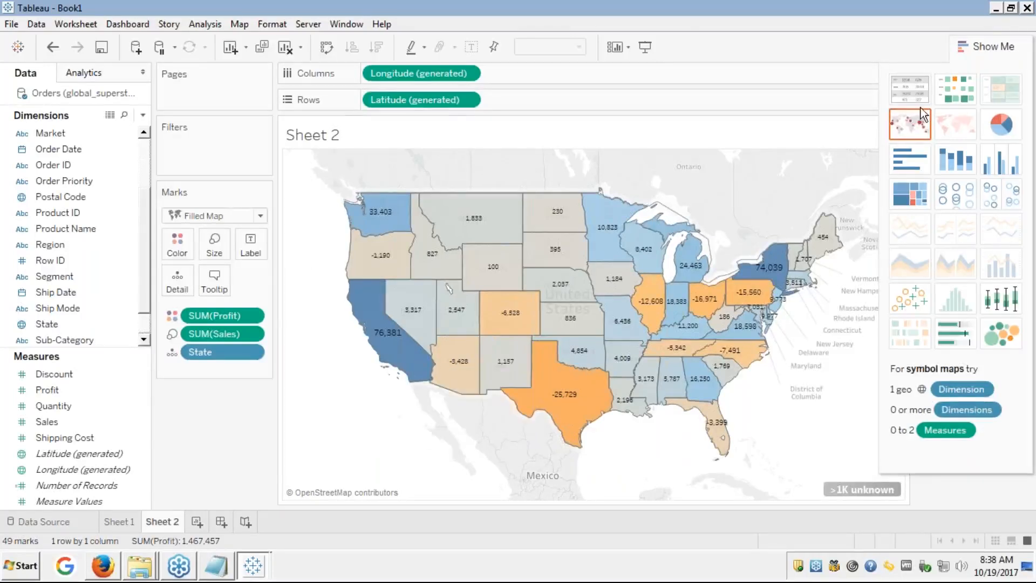
click(974, 39)
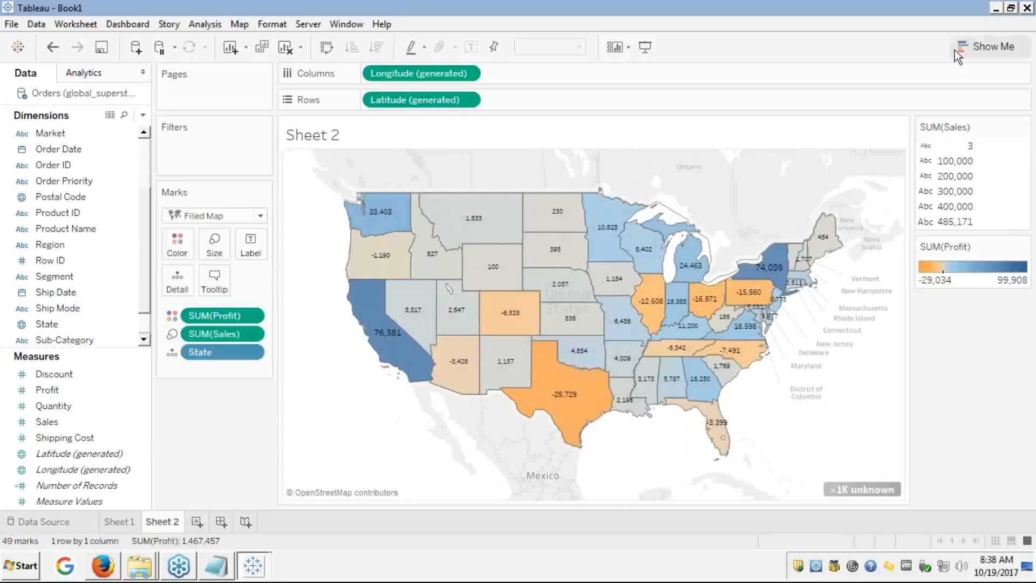
click(260, 216)
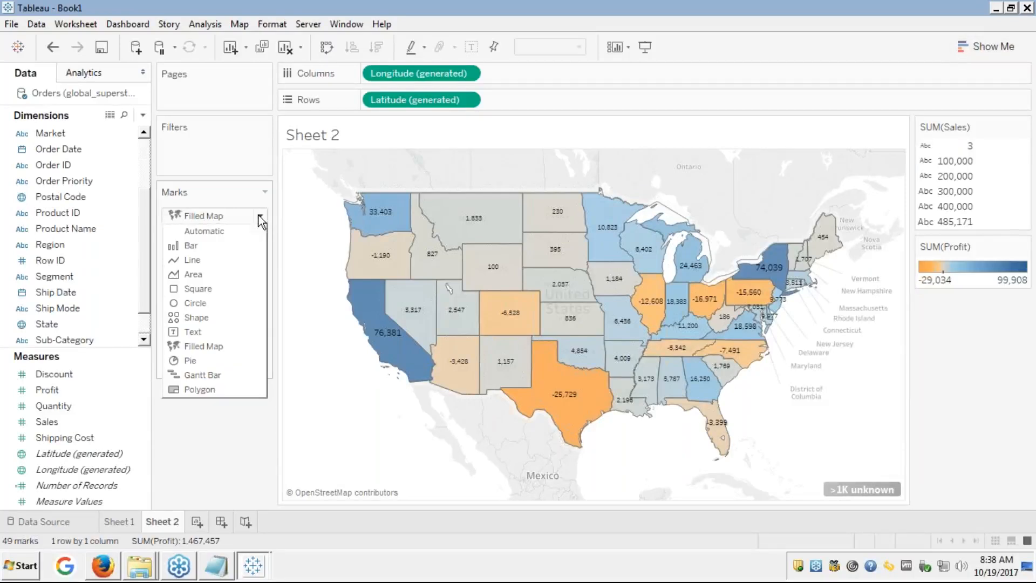
click(183, 348)
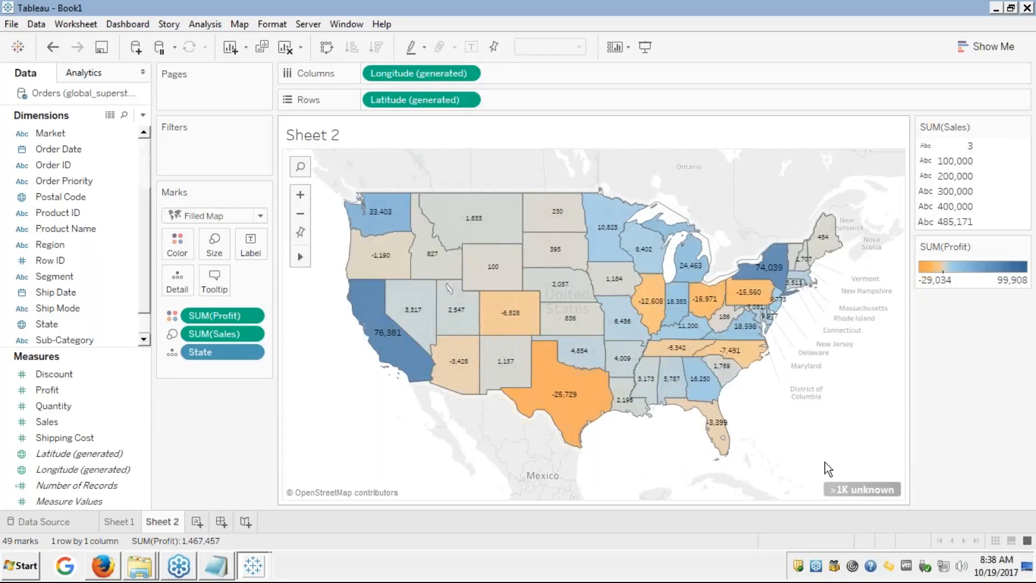
- Add the Country dimension to the map's detail alongside State
mouse_move(703, 393)
click(47, 324)
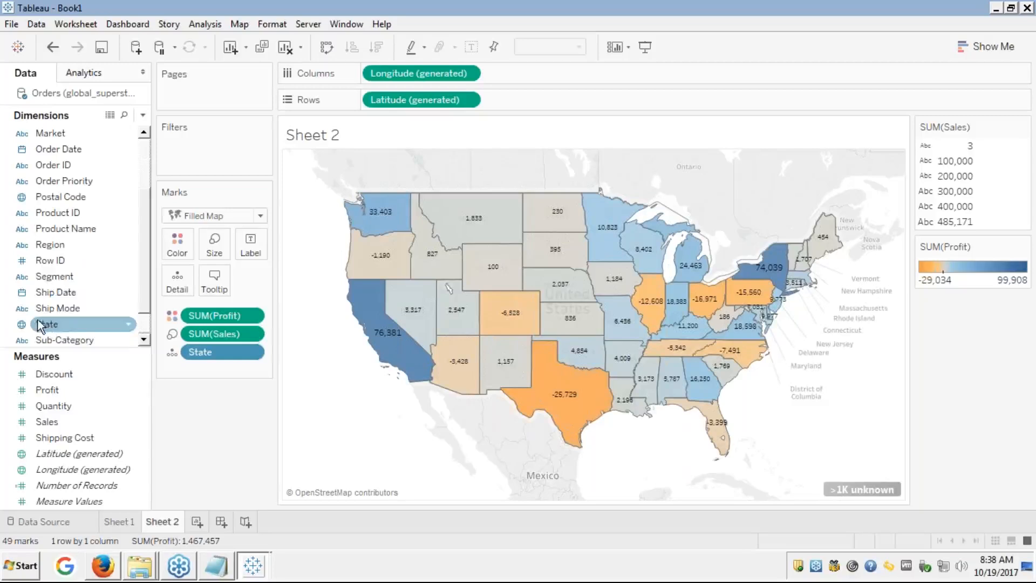
click(38, 229)
key(Home)
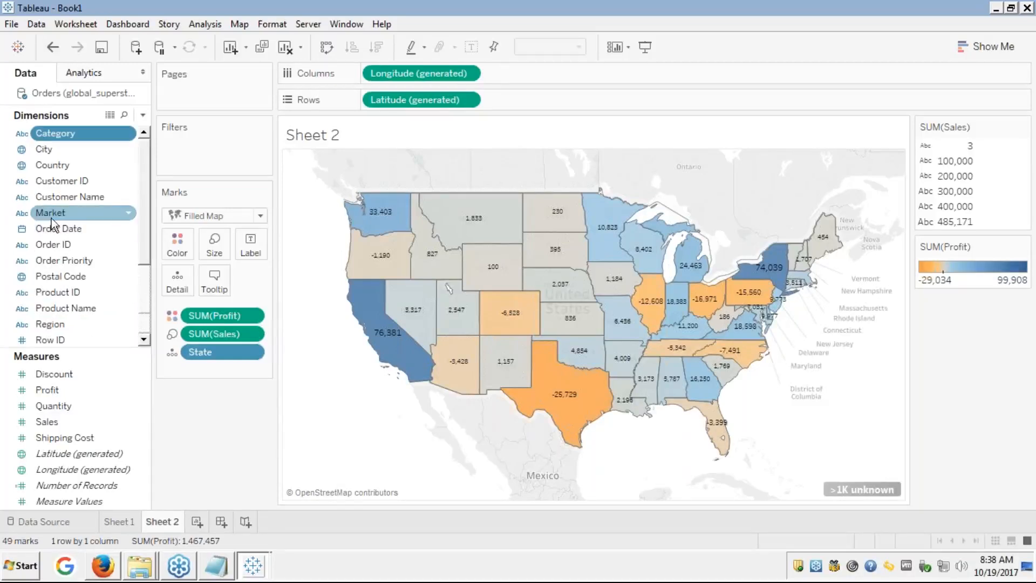
key(Down)
key(Down)
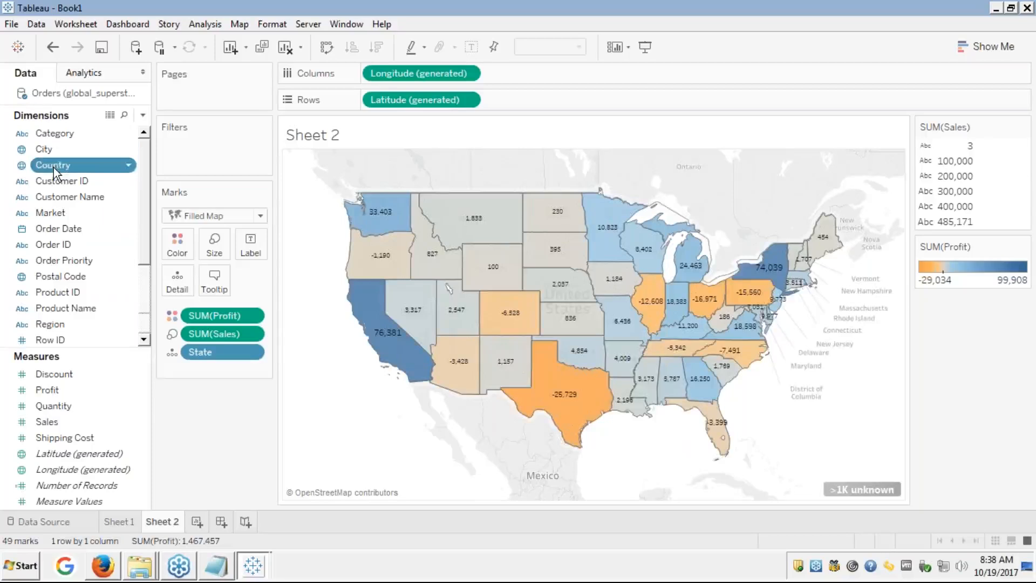
double_click(53, 167)
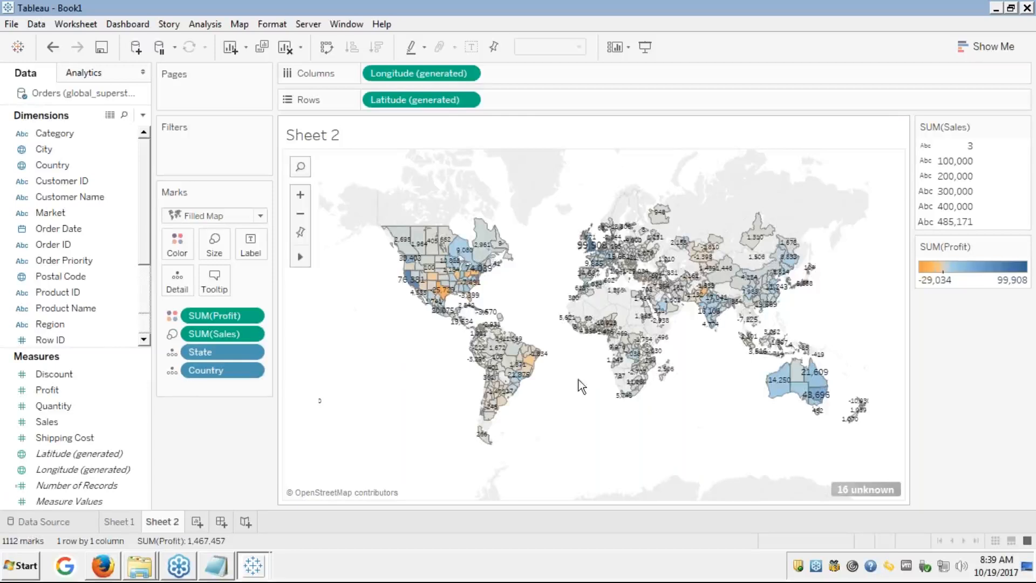
- Remove Sales from the map's size encoding
click(300, 195)
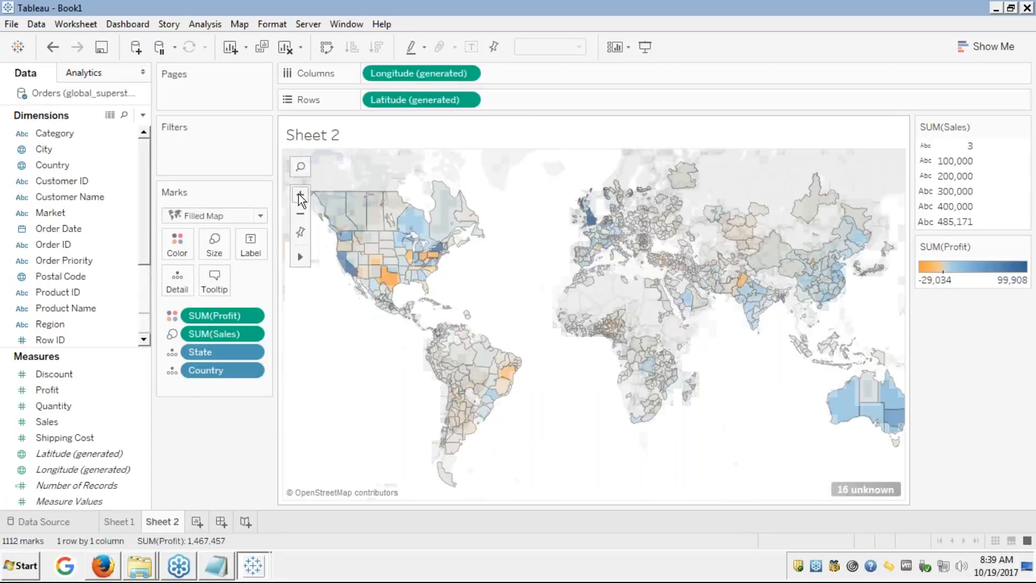
click(300, 195)
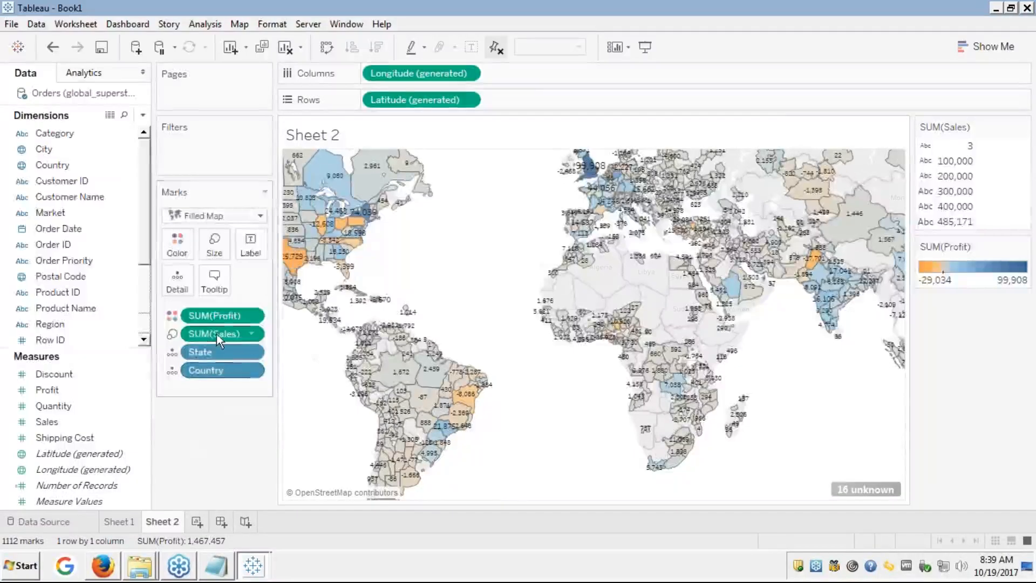
drag(216, 334, 128, 368)
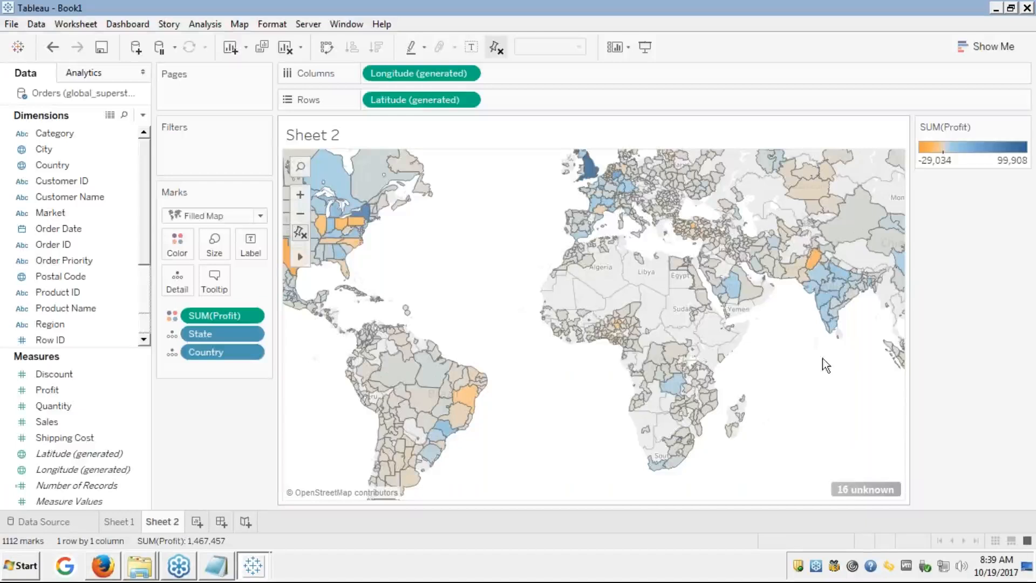
- Examine the profit shading of states across Africa, the Middle East and South Asia on the filled map
drag(768, 365, 664, 393)
click(745, 371)
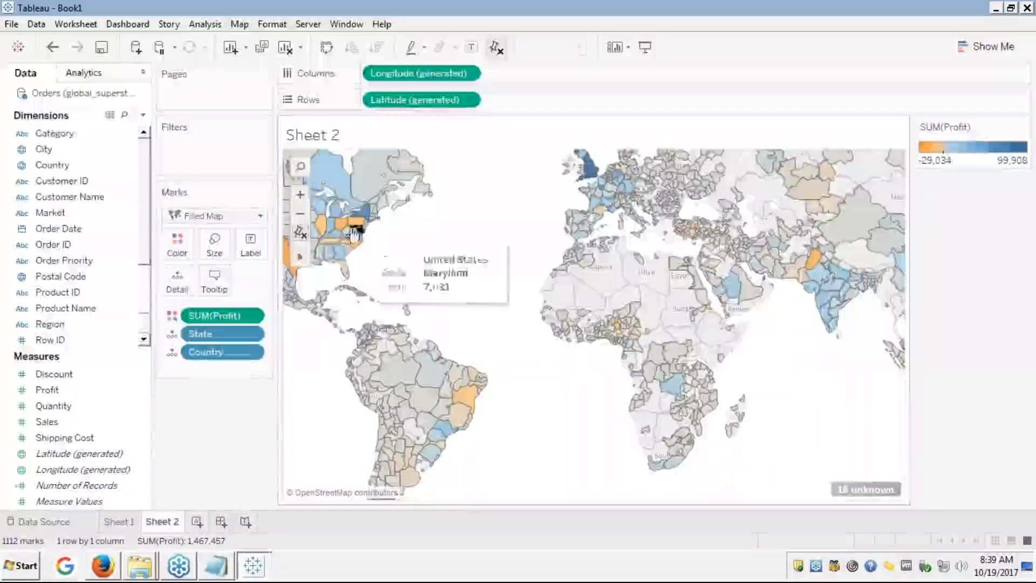
mouse_move(302, 256)
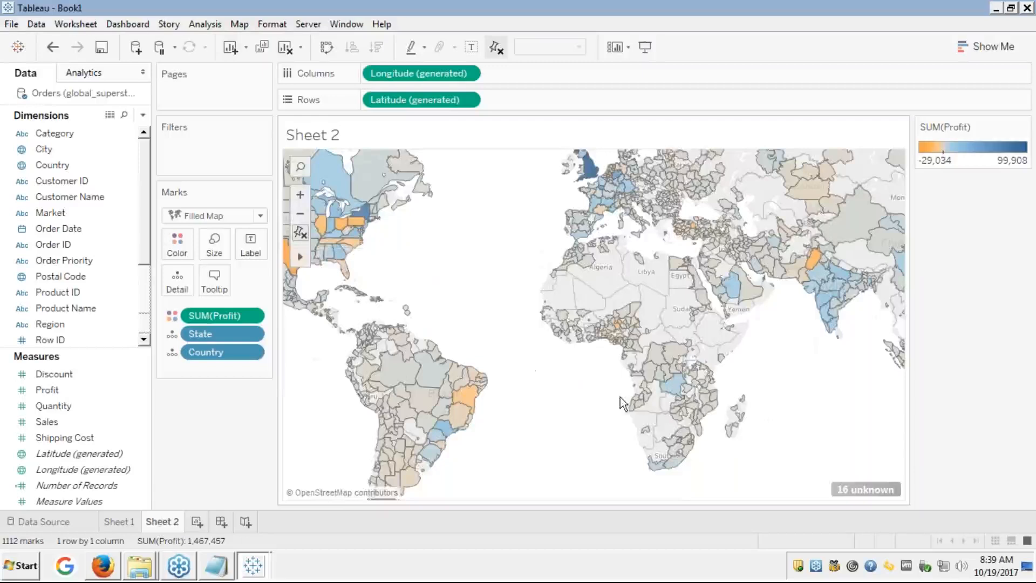
scroll(581, 391, up, 1)
scroll(581, 388, up, 1)
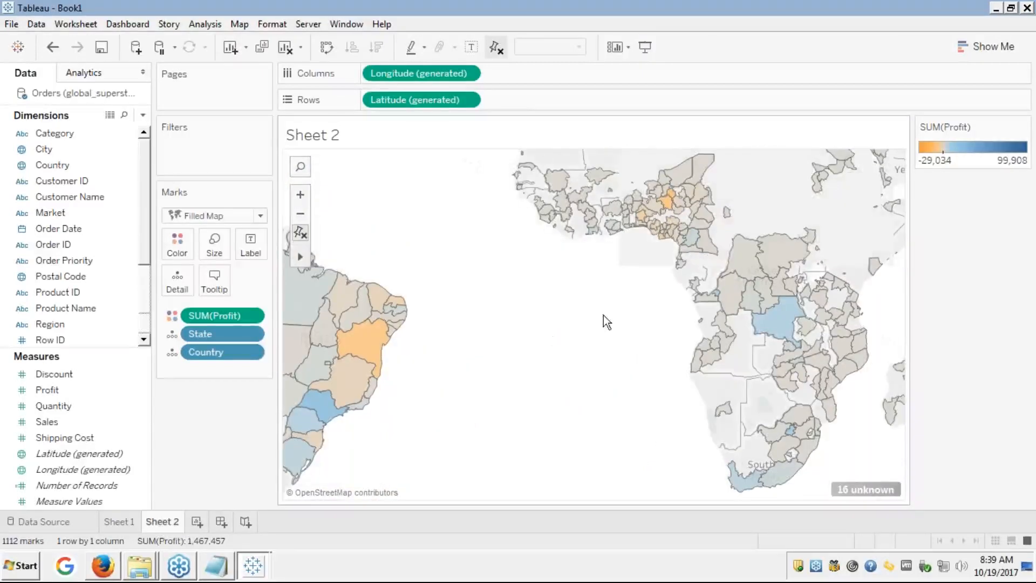
drag(636, 292, 282, 389)
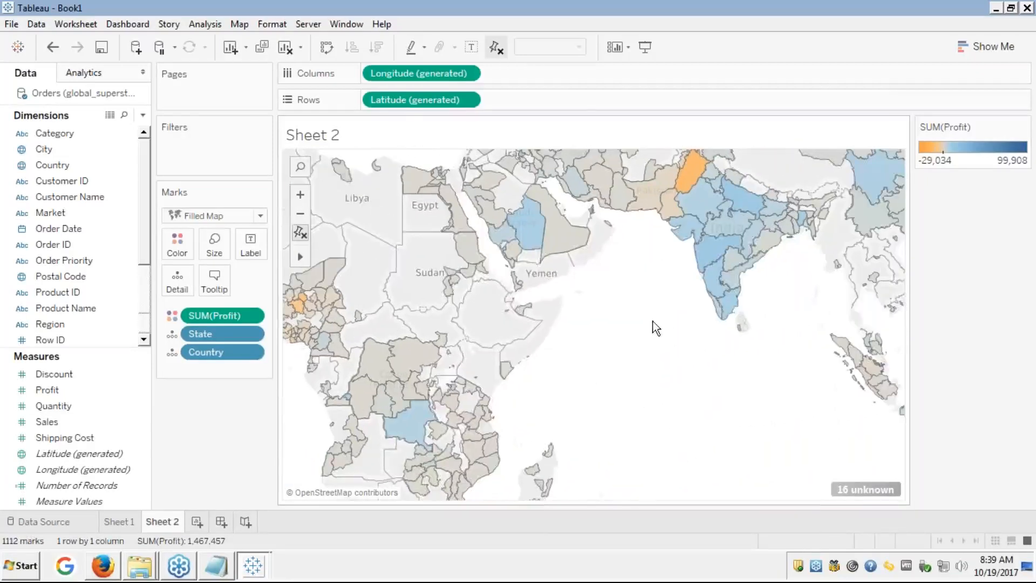
drag(652, 321, 600, 382)
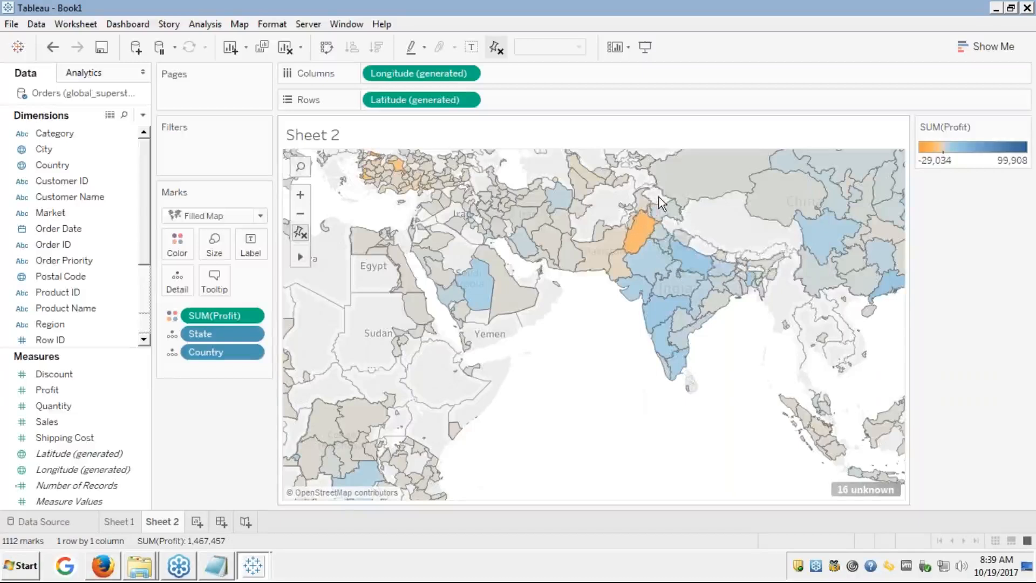
mouse_move(667, 215)
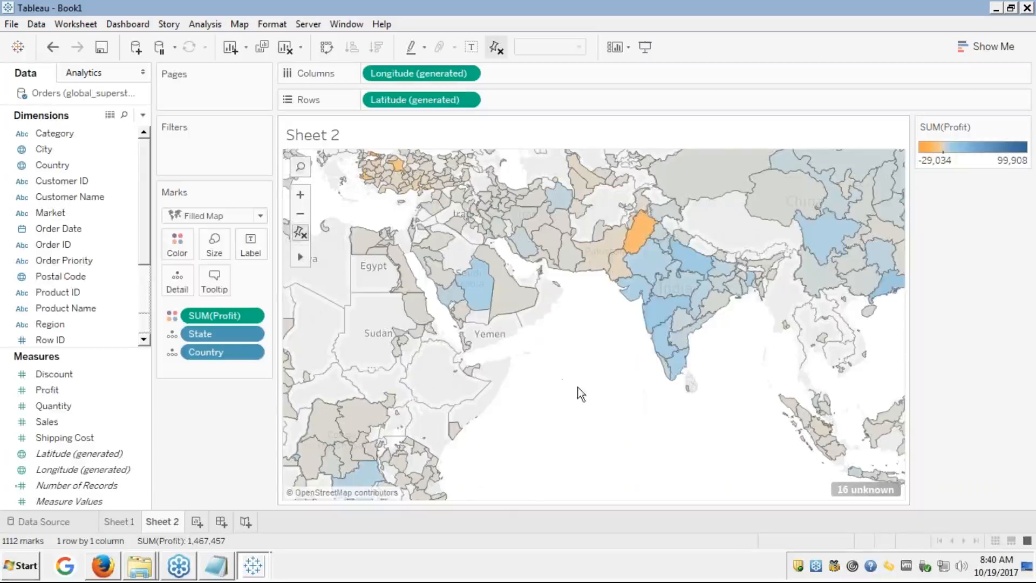
- Group Punjab in Pakistan, Ankara in Turkey, and Kaduna and Kano in Nigeria by State and Country
drag(601, 393, 658, 472)
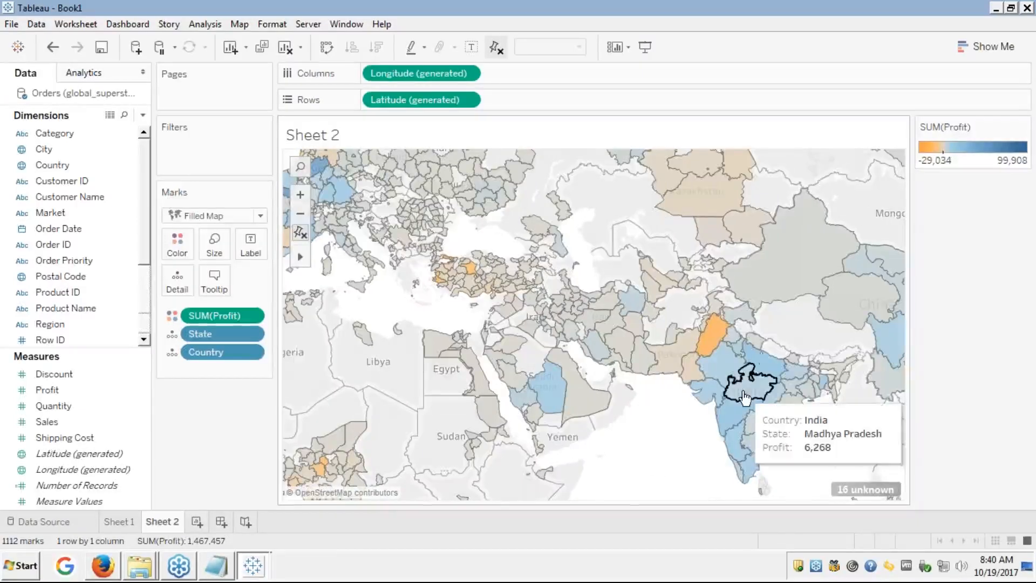
mouse_move(708, 338)
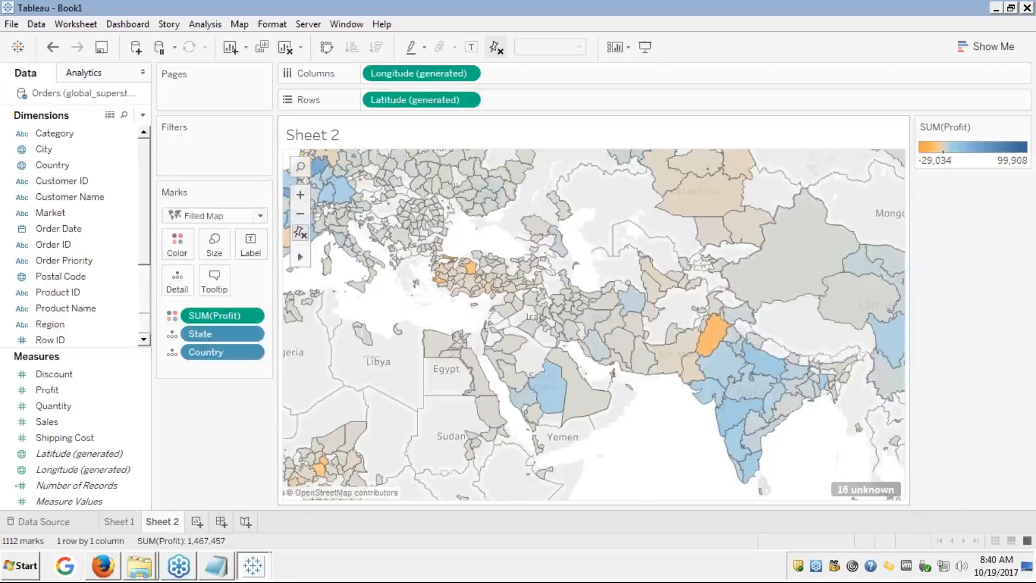
click(715, 334)
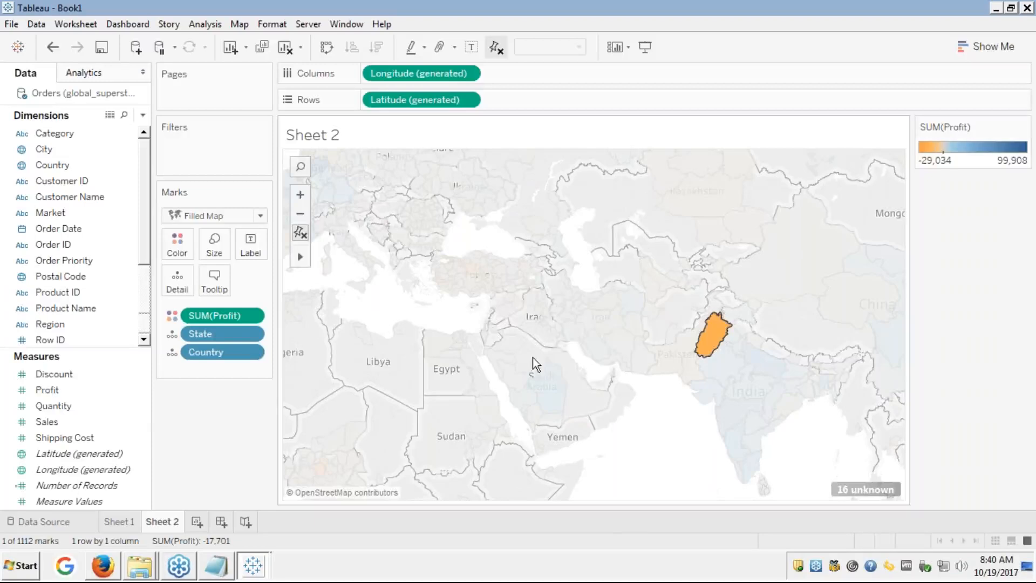
mouse_move(470, 269)
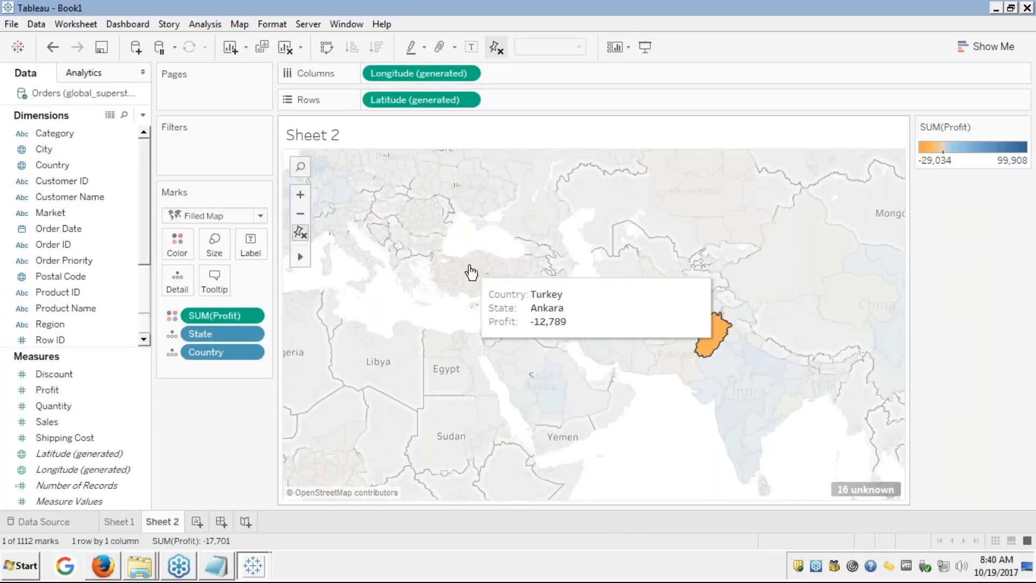
ctrl+click(471, 273)
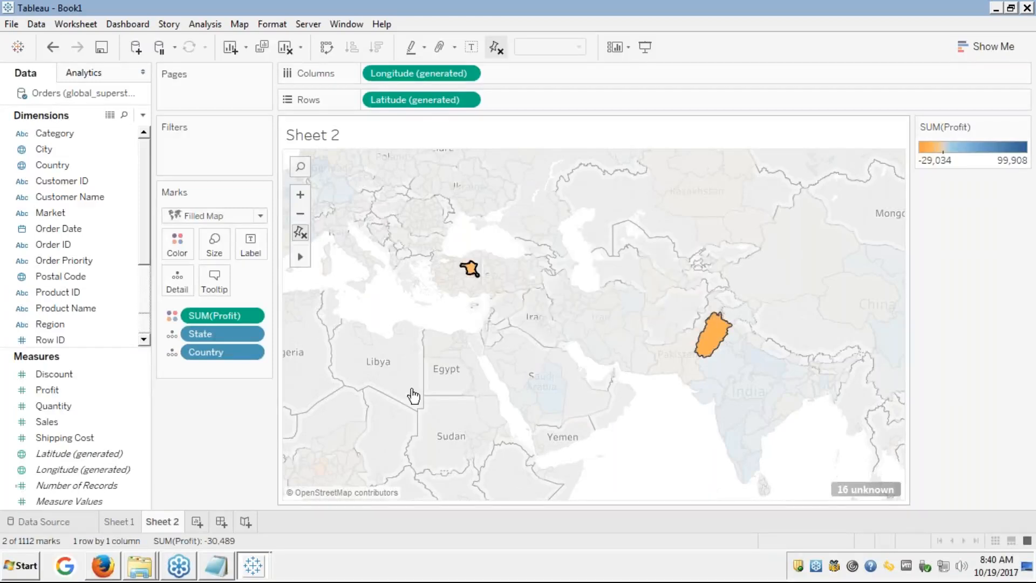
drag(665, 438, 716, 330)
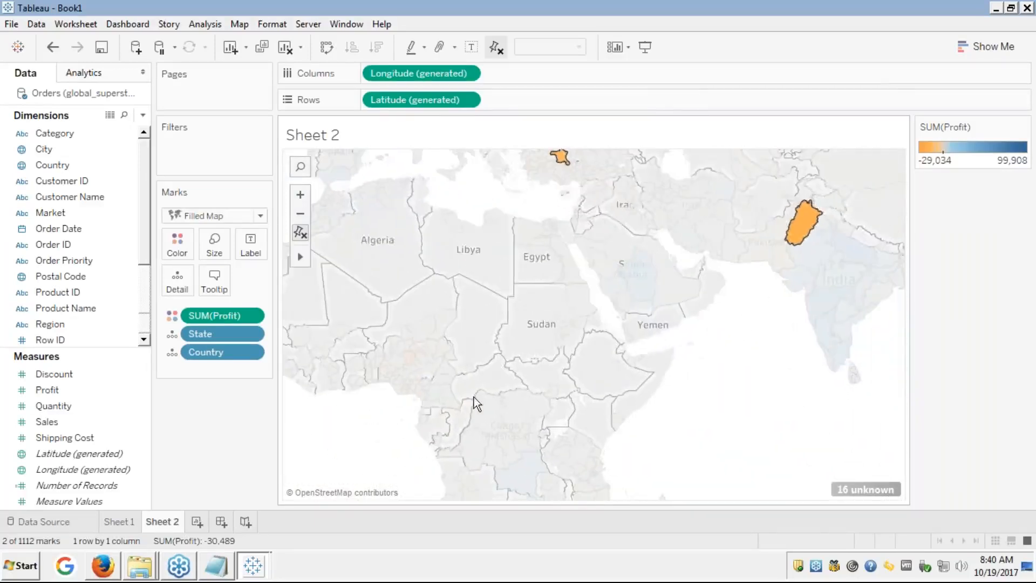
ctrl+click(409, 358)
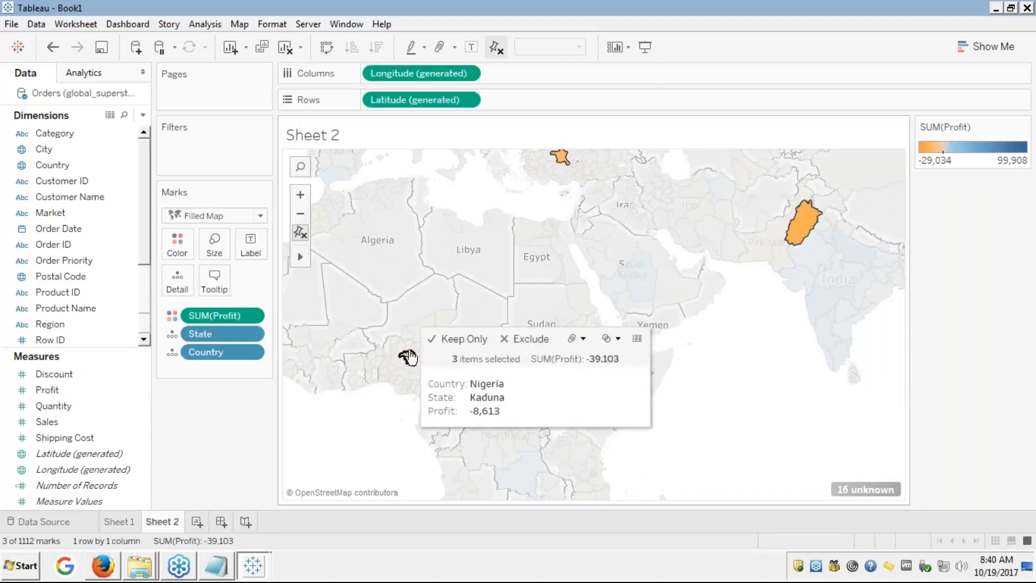
ctrl+click(414, 354)
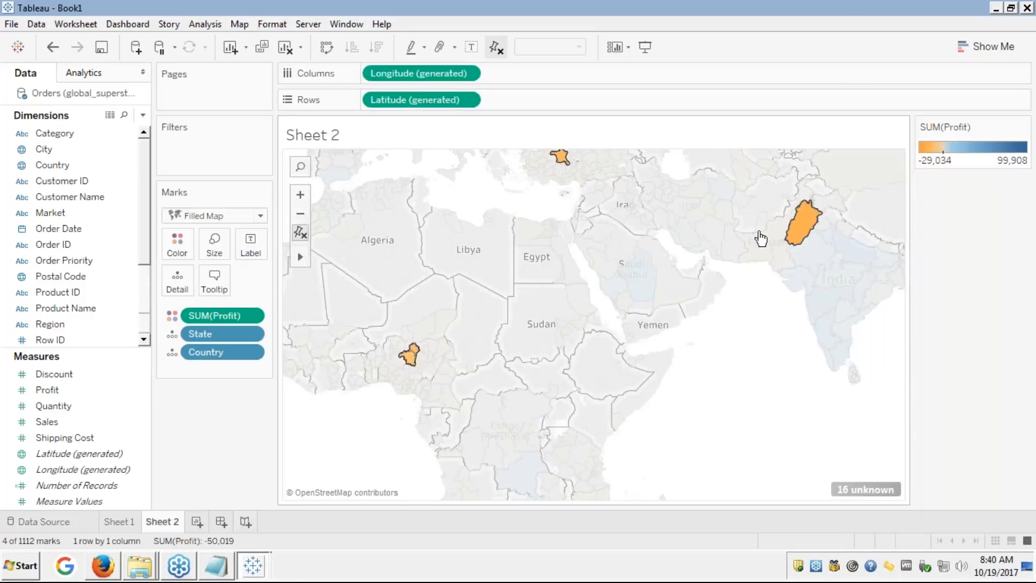
mouse_move(801, 235)
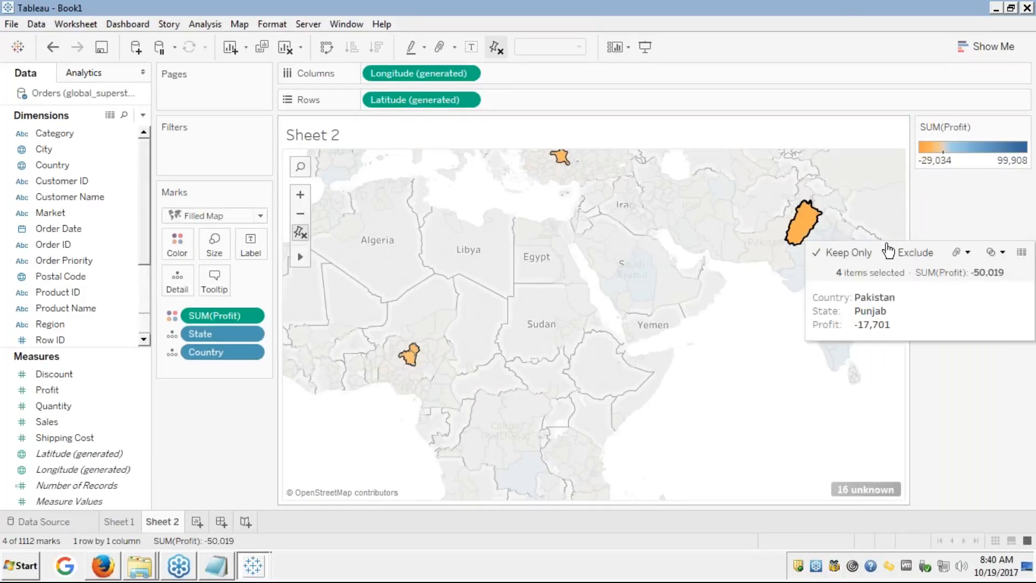
click(963, 252)
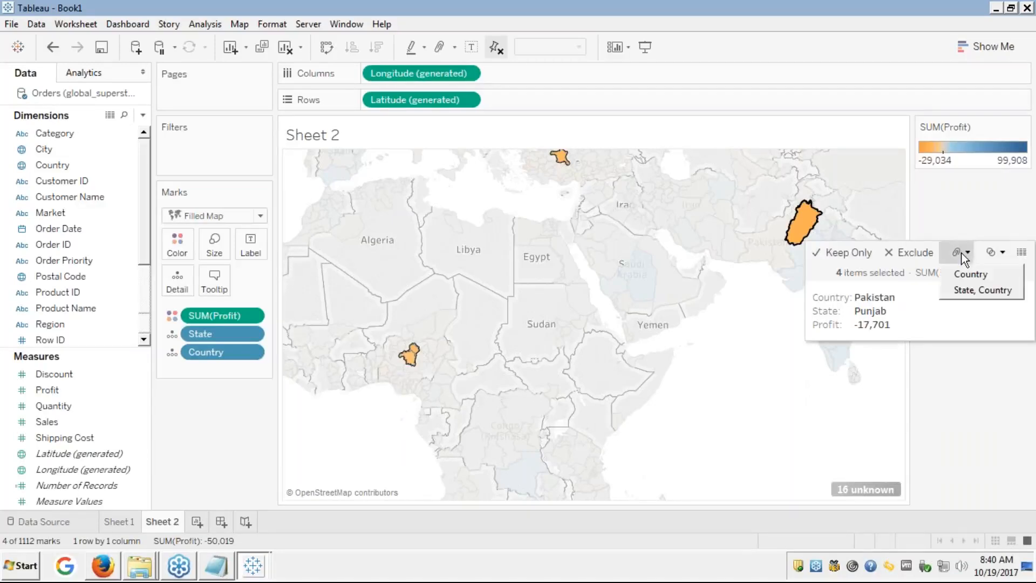
click(960, 288)
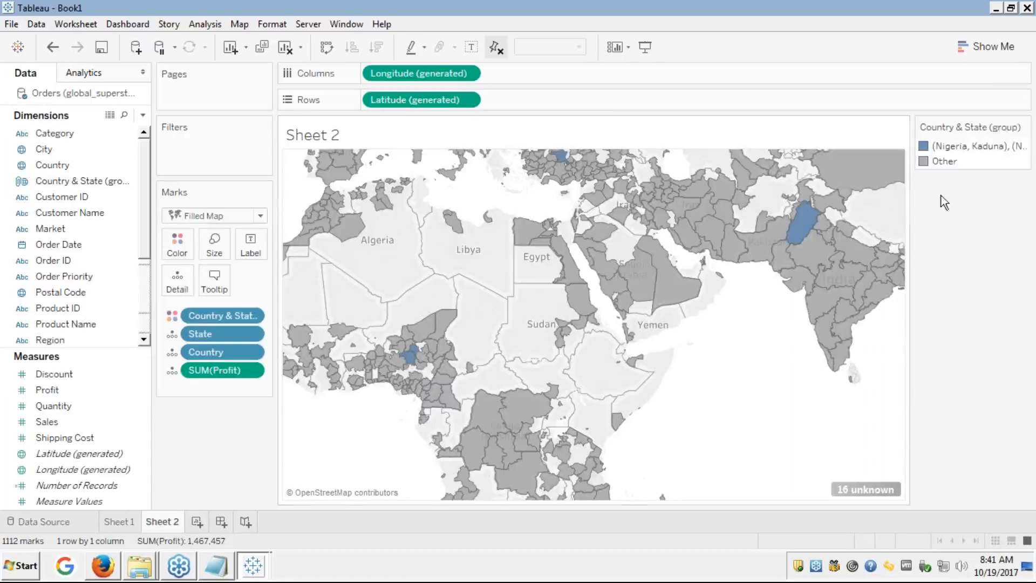
- Highlight the new group and the Other members in turn on the map, and clear the highlight
click(964, 145)
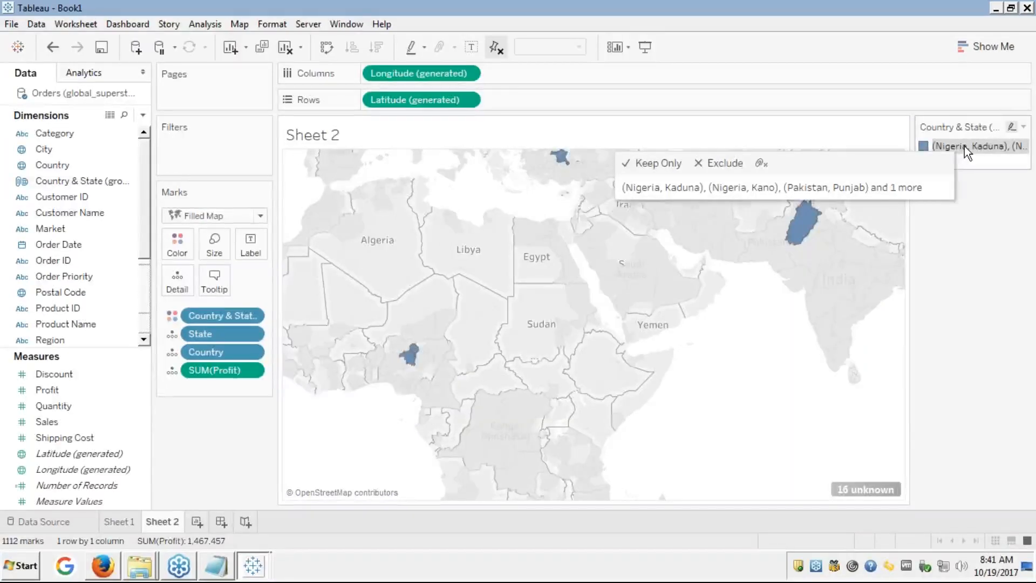
click(969, 165)
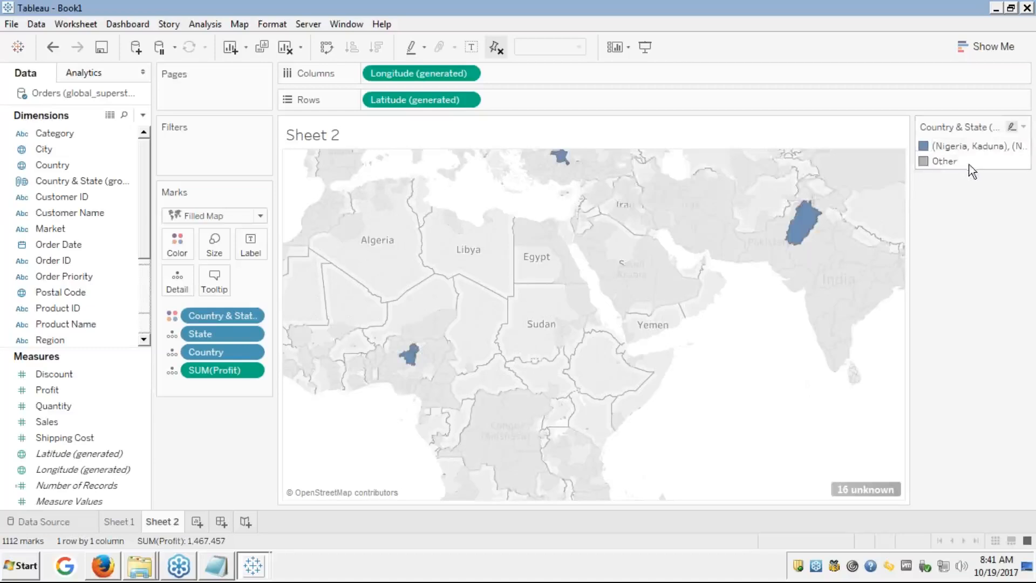
click(945, 160)
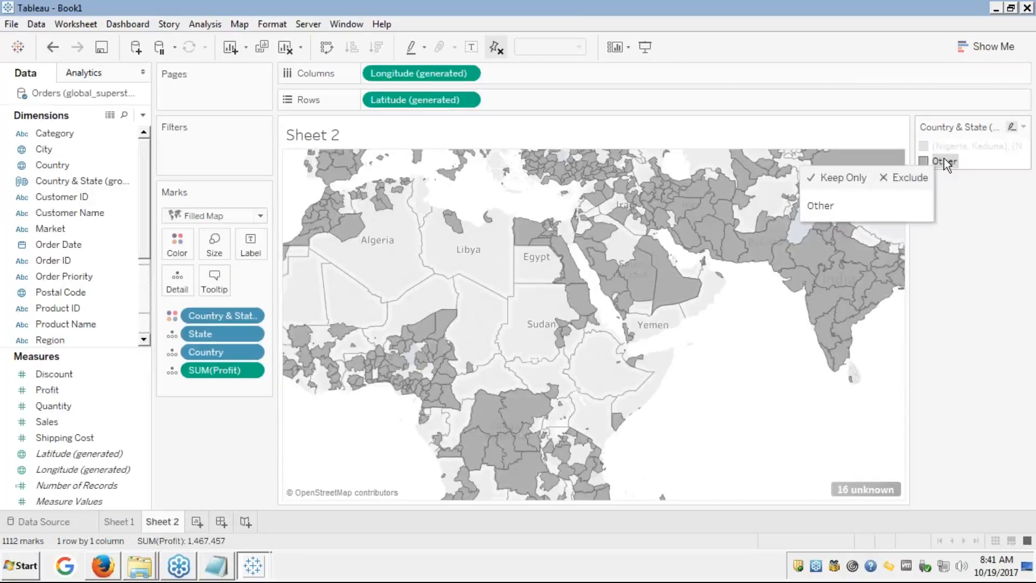
click(956, 147)
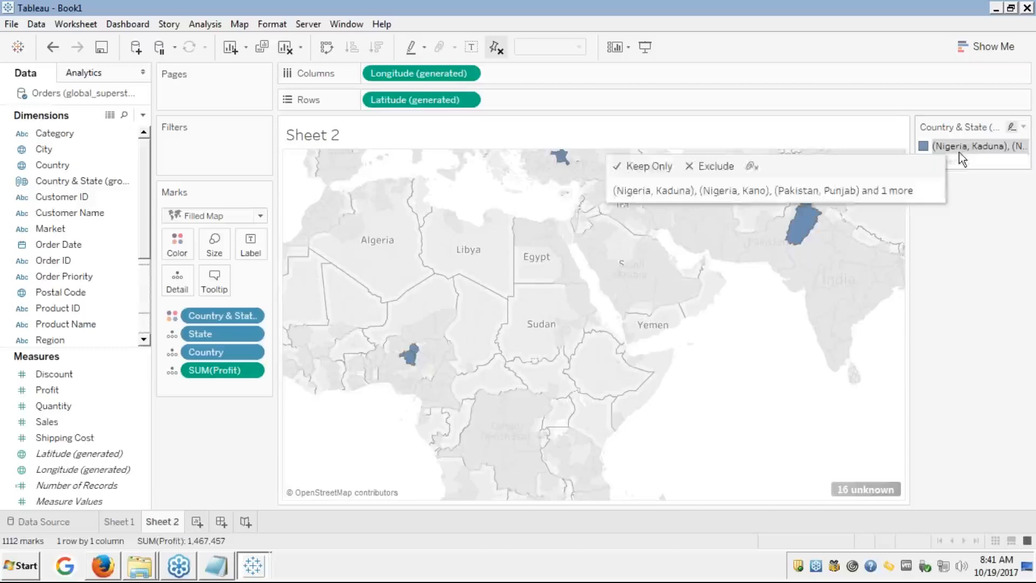
click(776, 318)
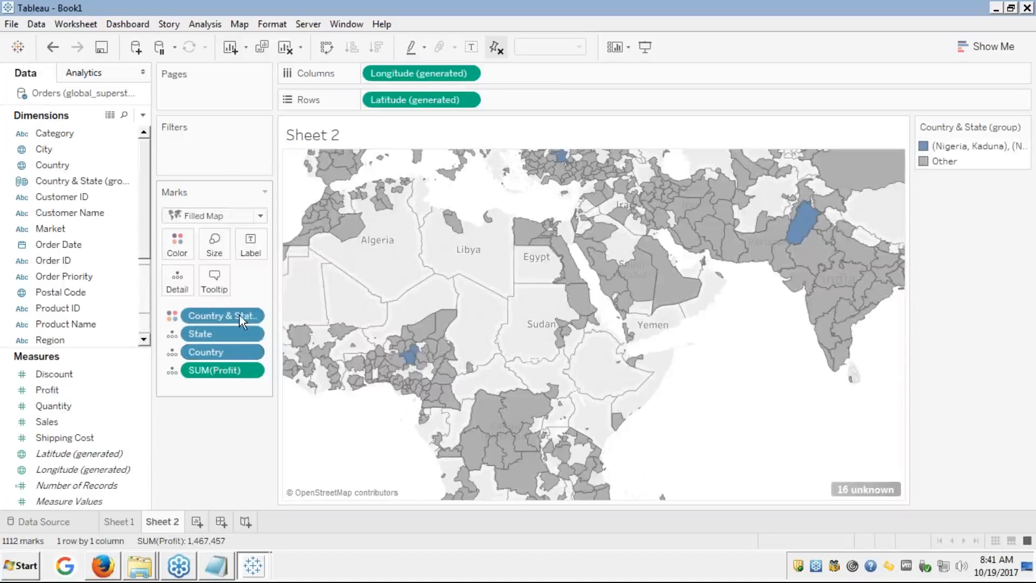
- Remove the Country & State group from the map's color encoding and color the states by Profit
drag(238, 316, 99, 345)
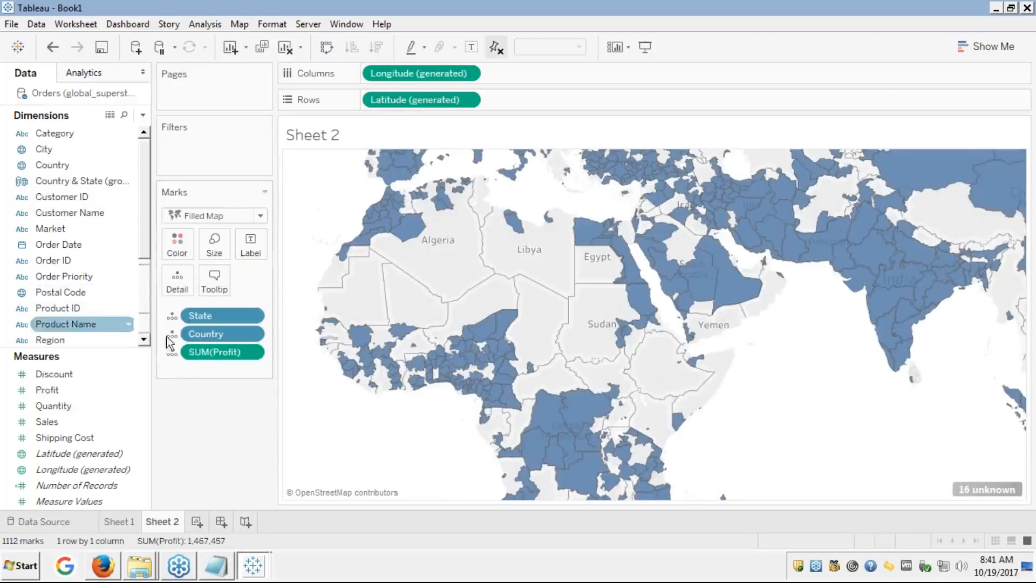
drag(59, 384, 178, 255)
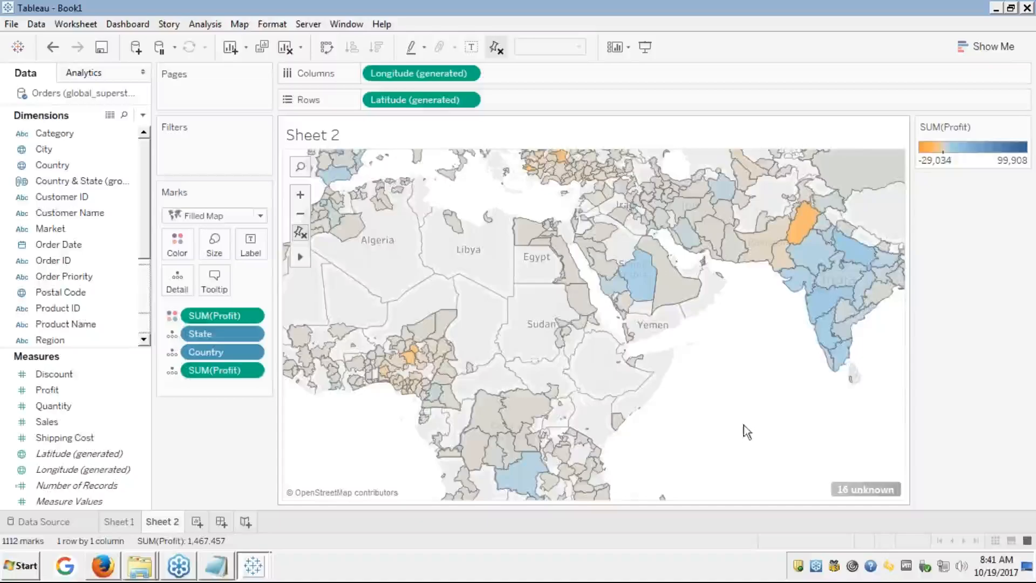
- Select the states along Africa's east coast and in Madagascar, and group them by State and Country
drag(680, 435, 664, 252)
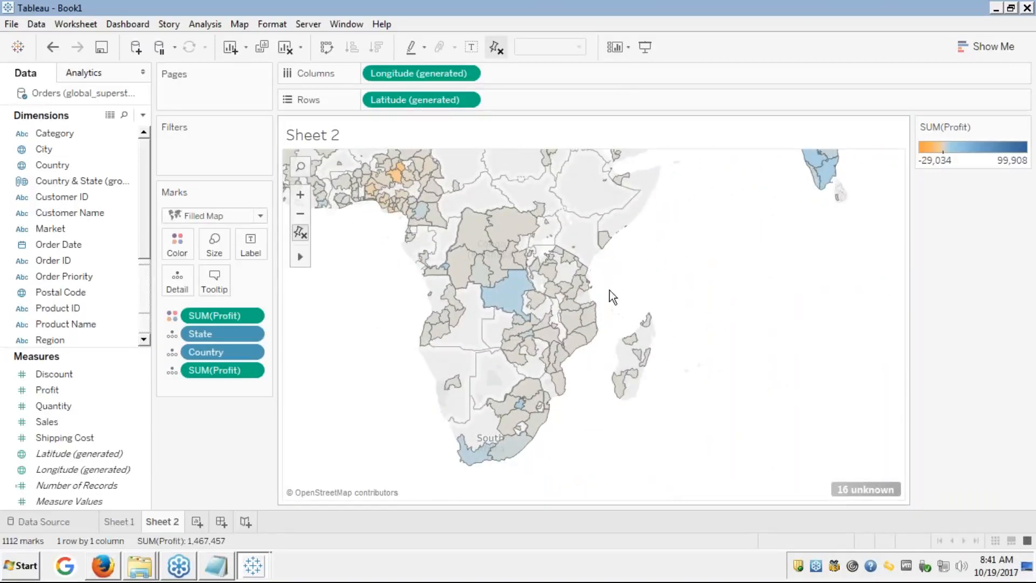
mouse_move(302, 256)
mouse_move(639, 223)
mouse_down()
mouse_move(594, 260)
mouse_move(546, 339)
mouse_move(562, 372)
mouse_move(655, 388)
mouse_move(700, 339)
mouse_move(693, 279)
mouse_move(637, 189)
mouse_move(600, 195)
mouse_move(621, 170)
mouse_move(615, 156)
mouse_move(599, 214)
mouse_move(605, 237)
mouse_move(570, 259)
mouse_up()
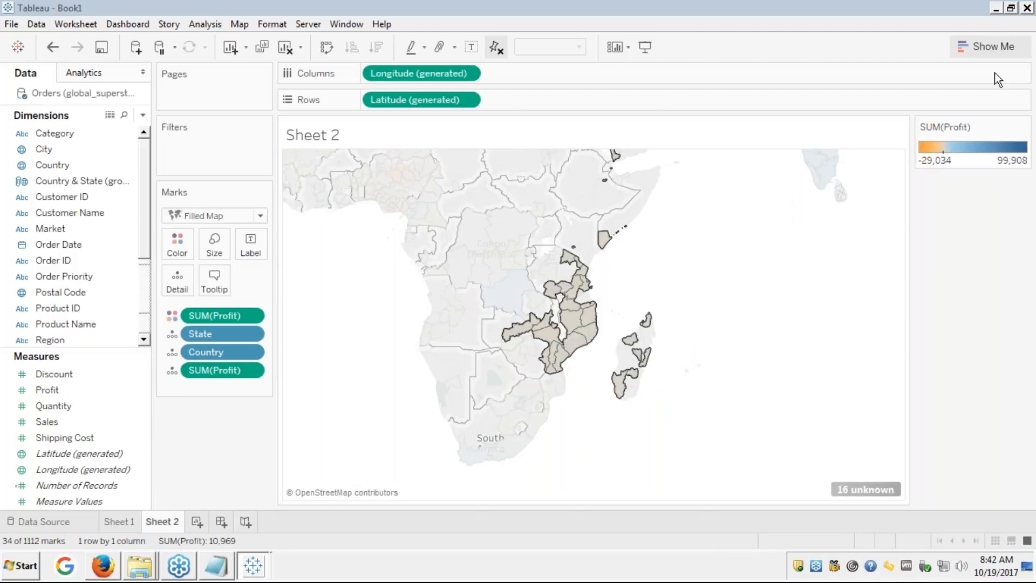
mouse_move(579, 324)
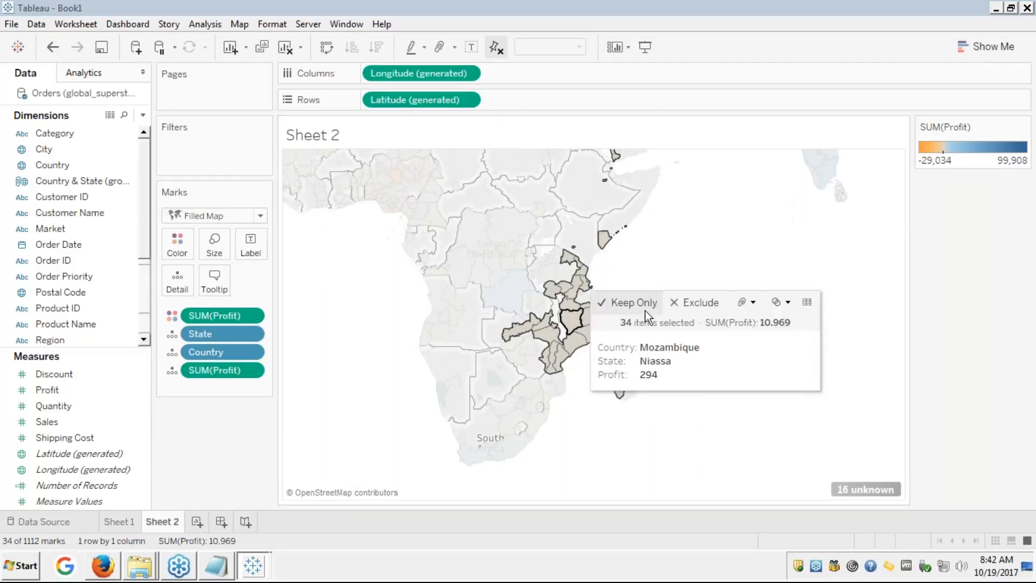
click(741, 304)
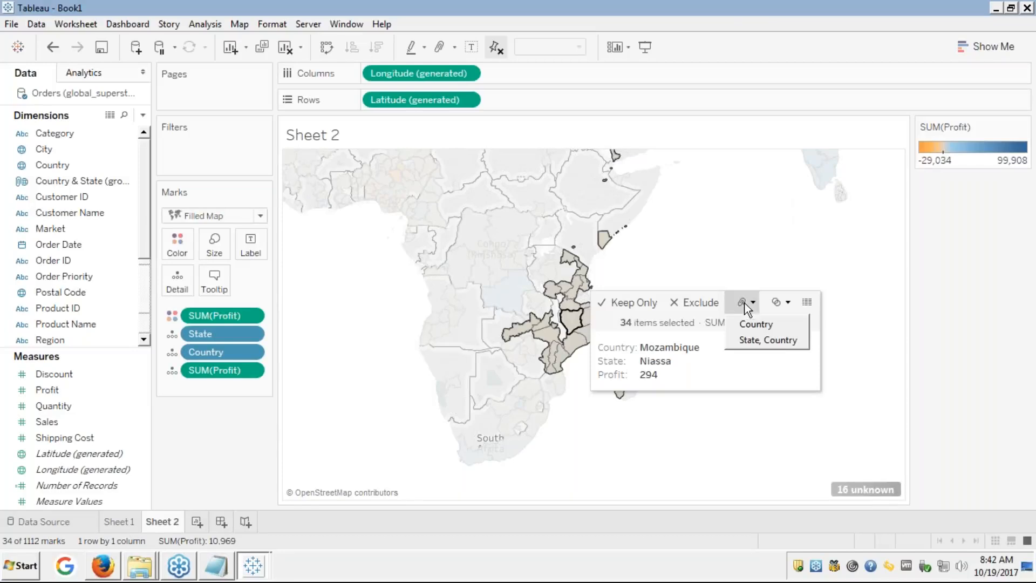
click(751, 341)
key(Escape)
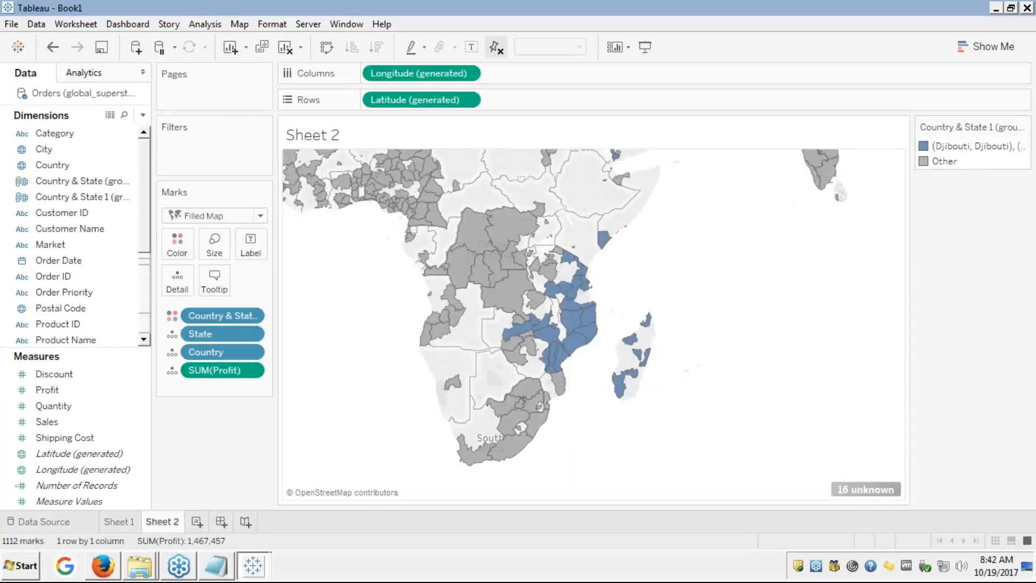
- Highlight the East African group and the Other members in turn on the map
click(963, 146)
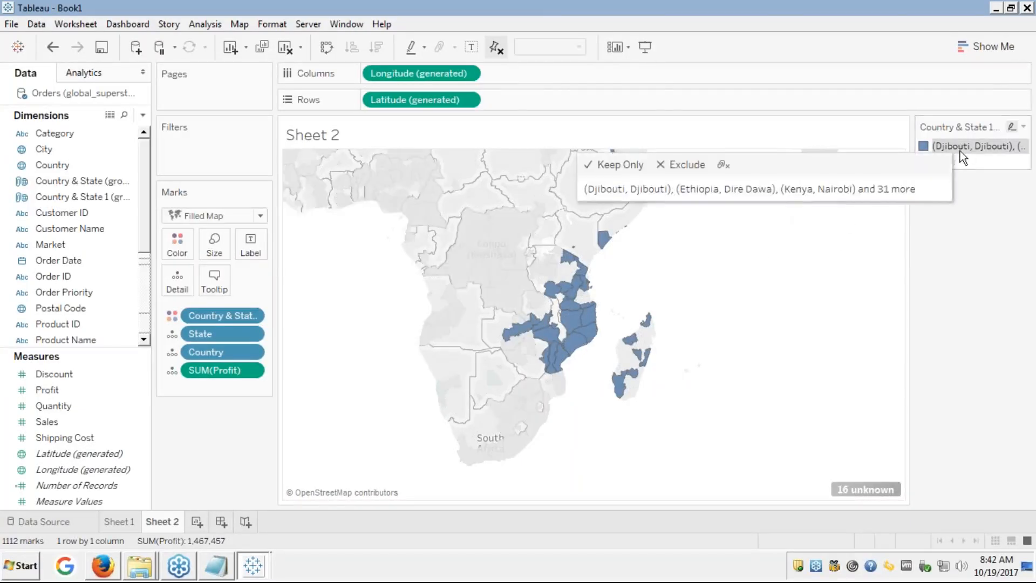
click(959, 153)
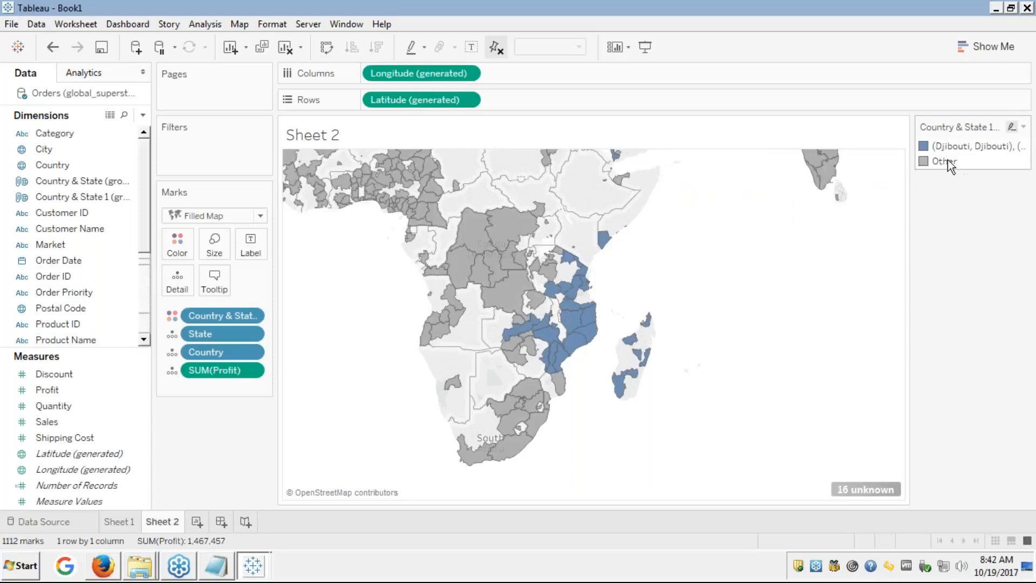
click(948, 160)
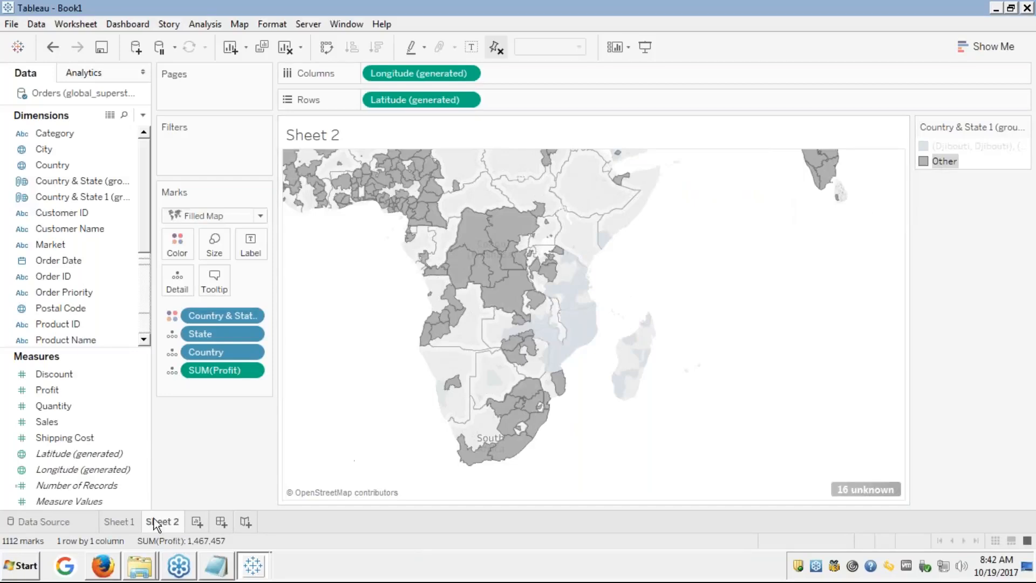
- Switch to the Module 6 presentation in Firefox and show the Polygon Map - Custom Territory slide in full screen
mouse_move(105, 563)
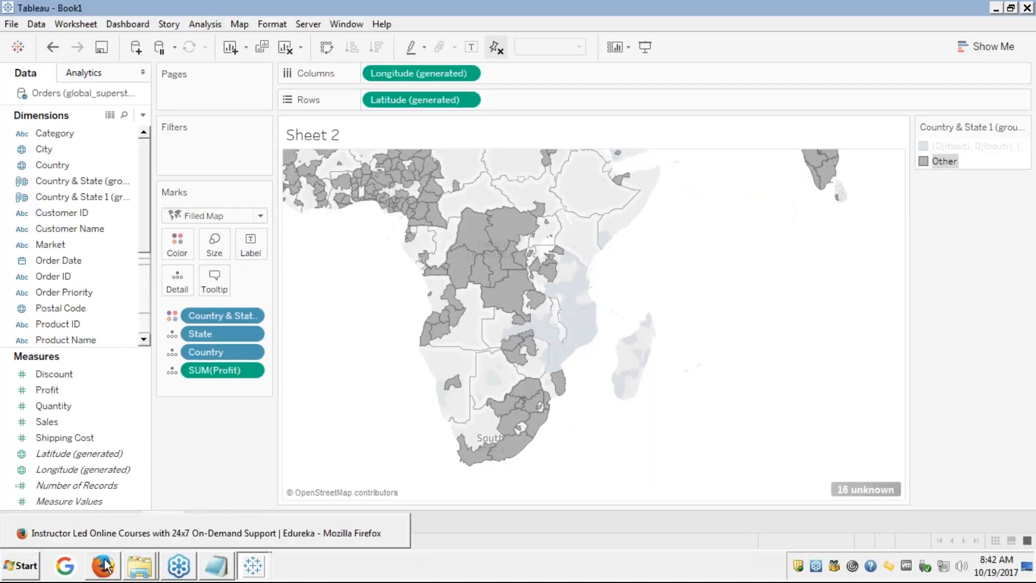
click(115, 535)
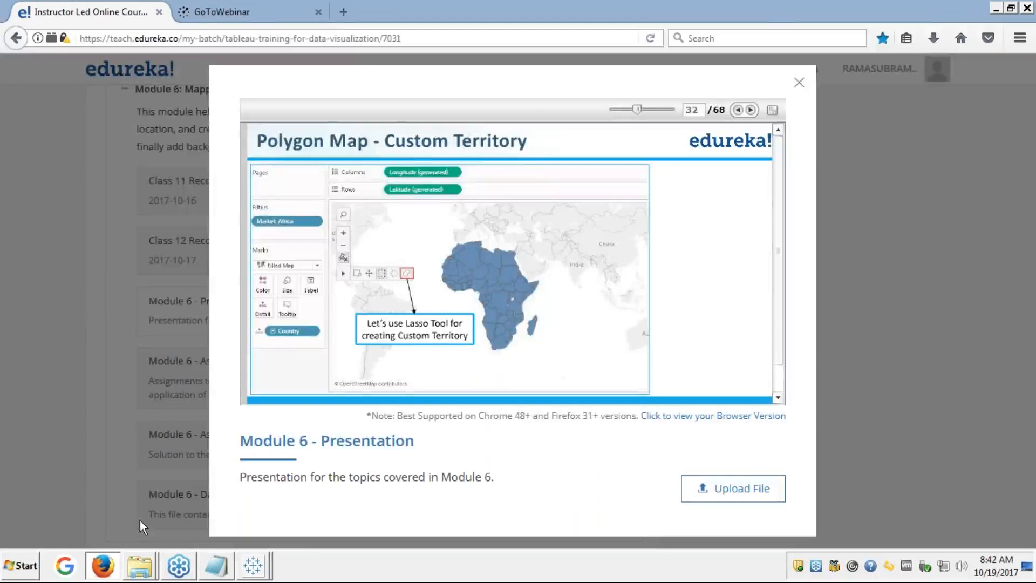
click(773, 110)
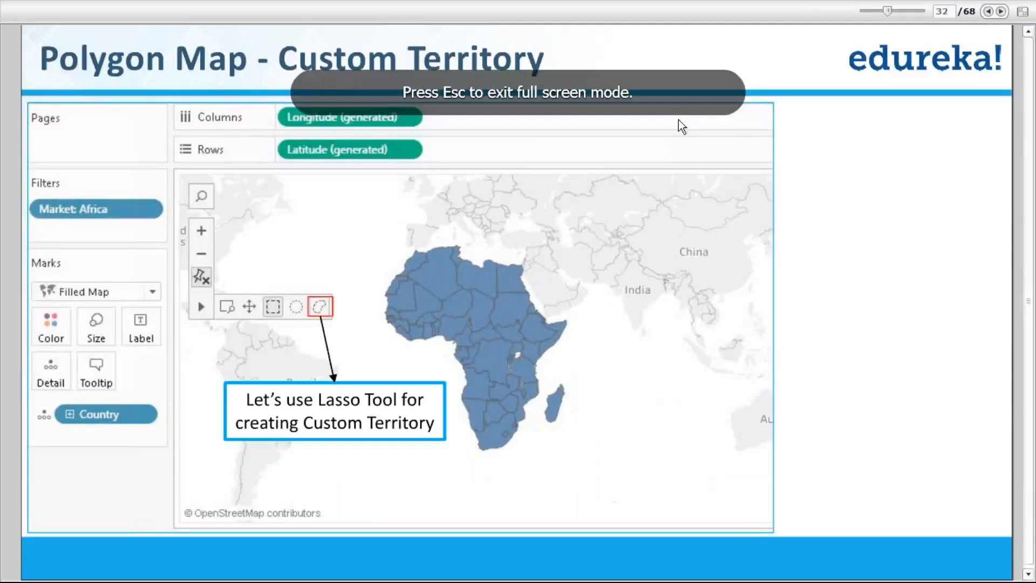
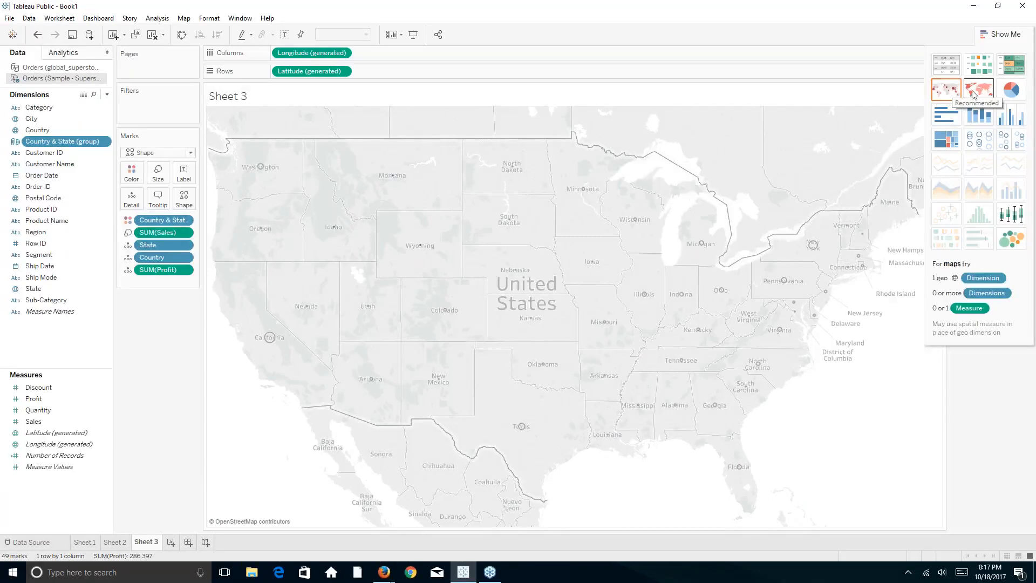
- Convert Sheet 3's symbol map of the United States into a filled map colored by Sales
click(979, 95)
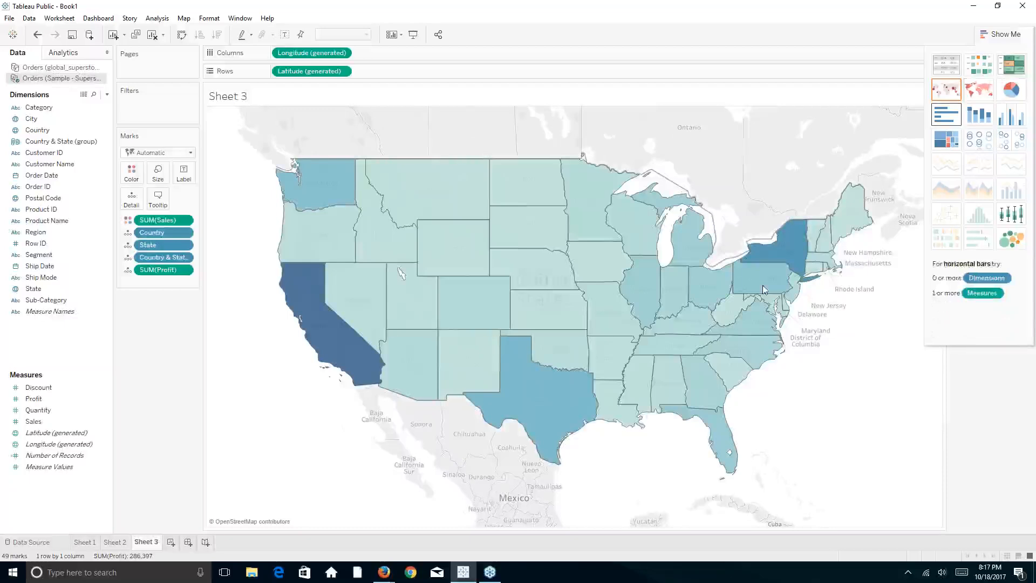
mouse_move(551, 432)
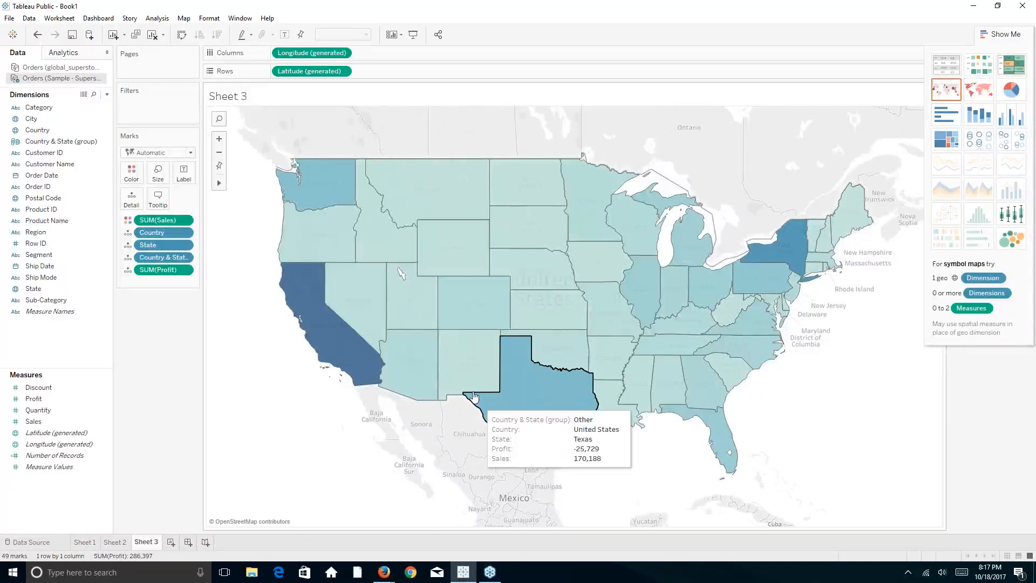
mouse_move(394, 209)
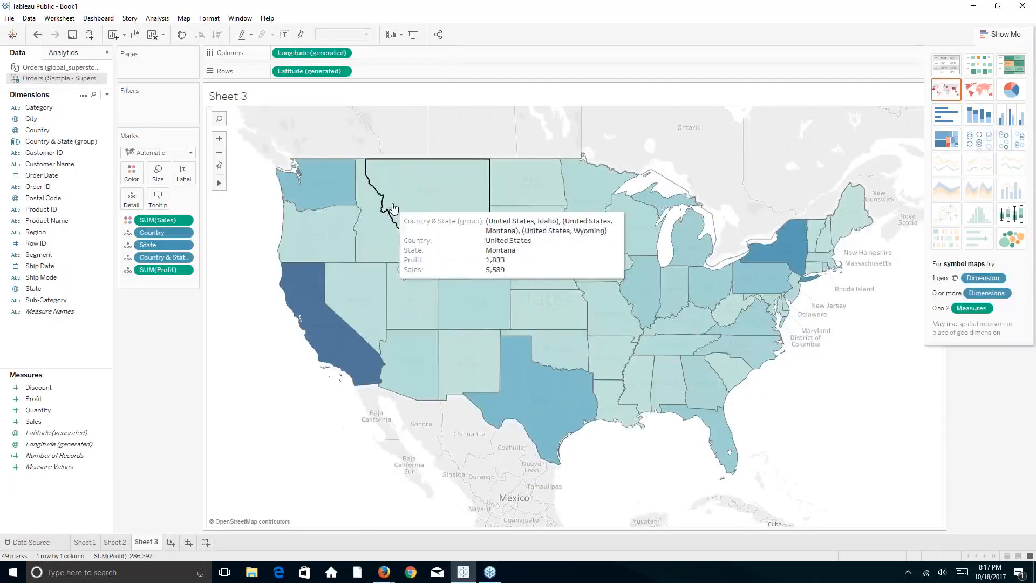
mouse_move(219, 183)
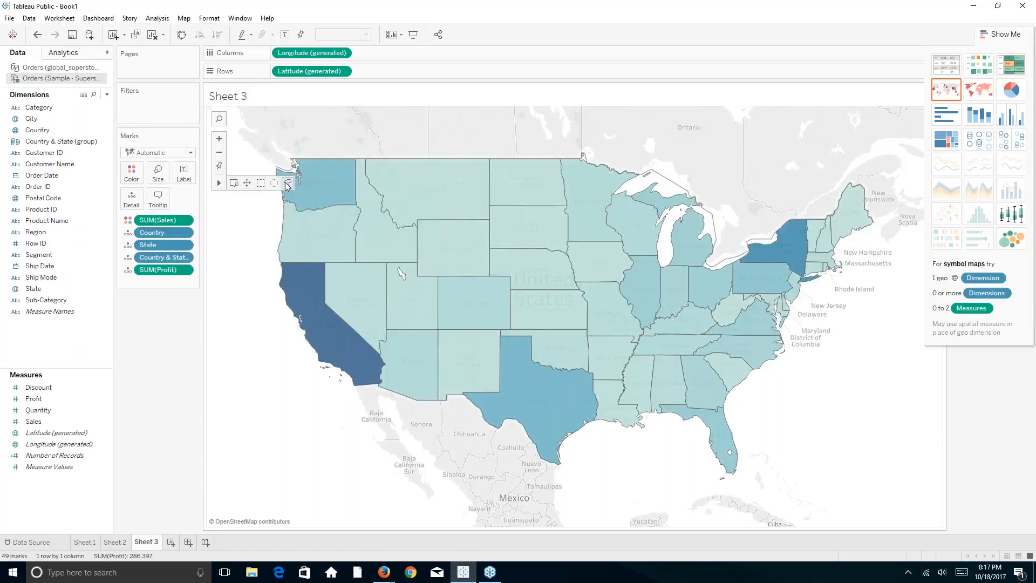
mouse_move(300, 187)
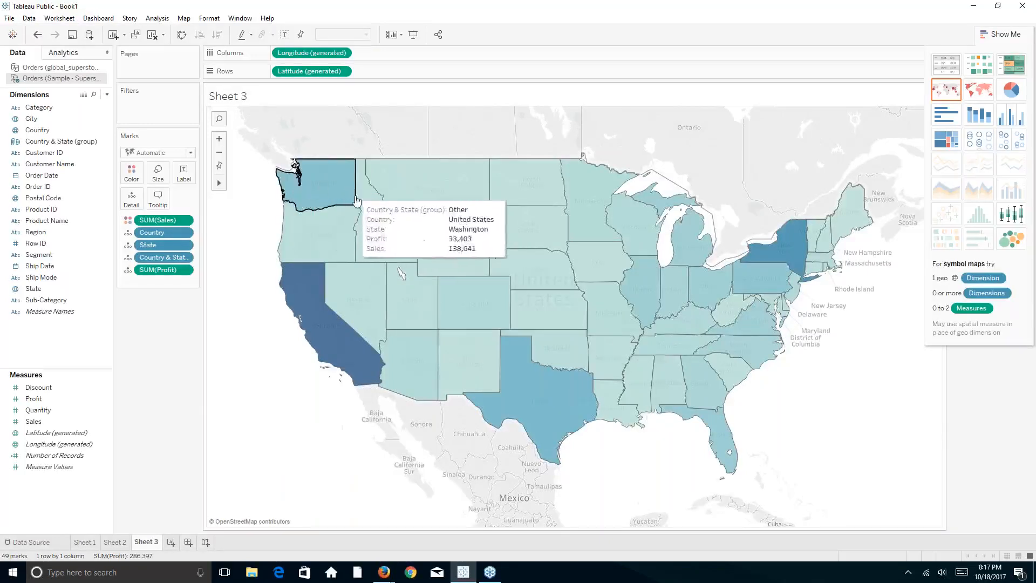
- Select Nevada, Utah, Colorado, Arizona and New Mexico on Sheet 3's map and group them
mouse_move(373, 304)
mouse_move(371, 296)
mouse_down()
mouse_move(389, 290)
mouse_move(450, 324)
mouse_move(463, 377)
mouse_move(481, 383)
mouse_up()
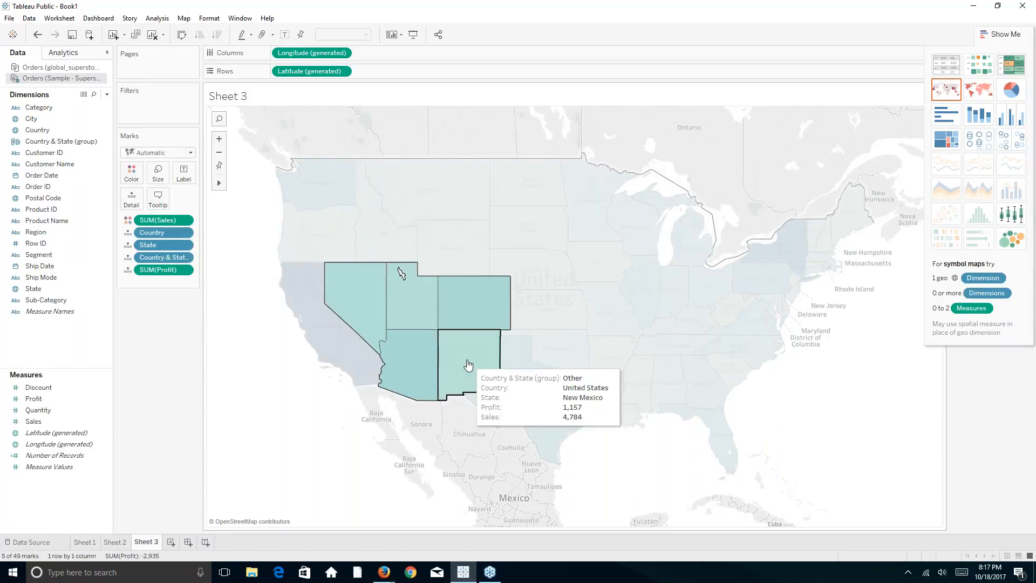
mouse_move(438, 353)
mouse_move(542, 354)
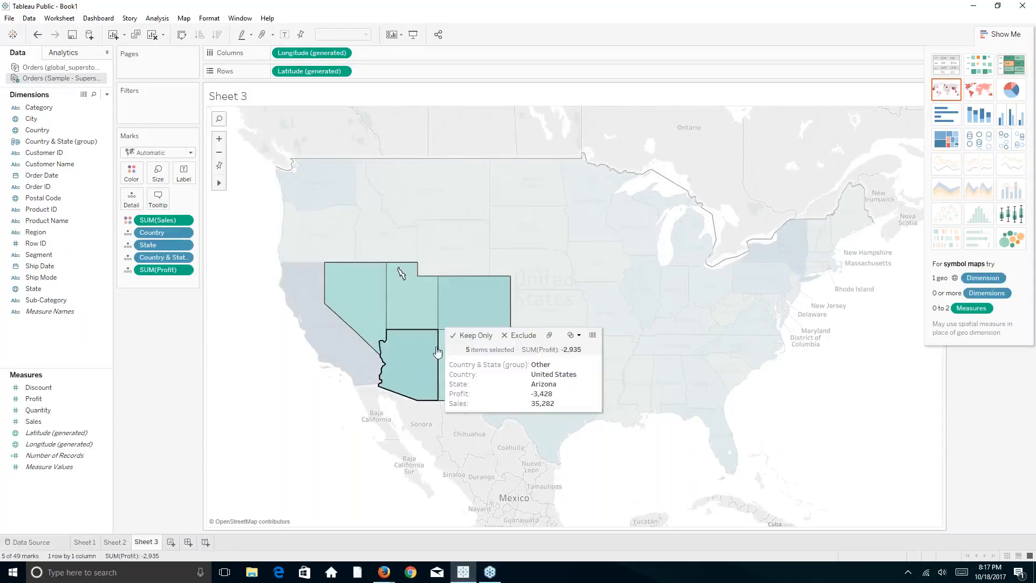
click(551, 336)
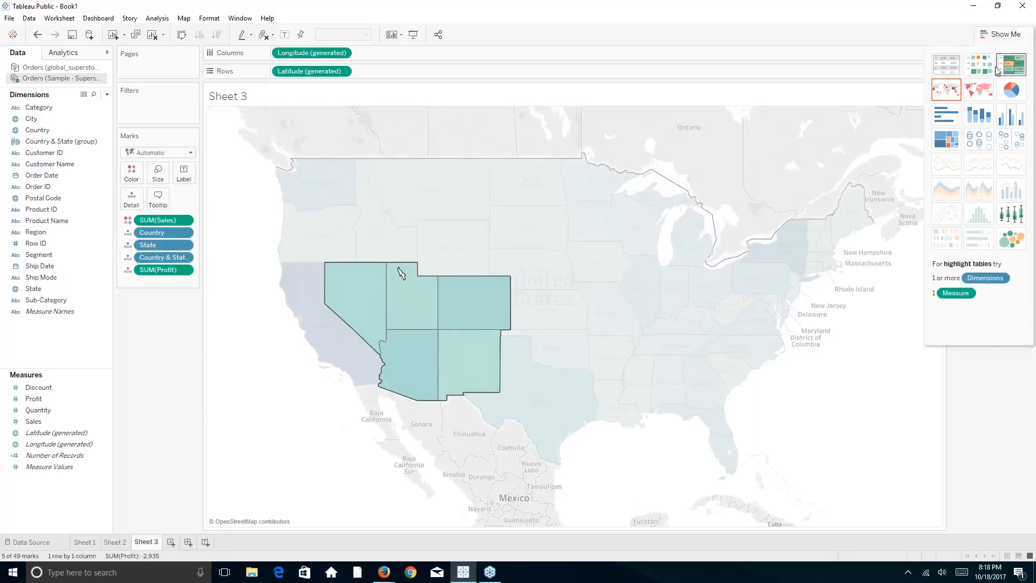
click(995, 43)
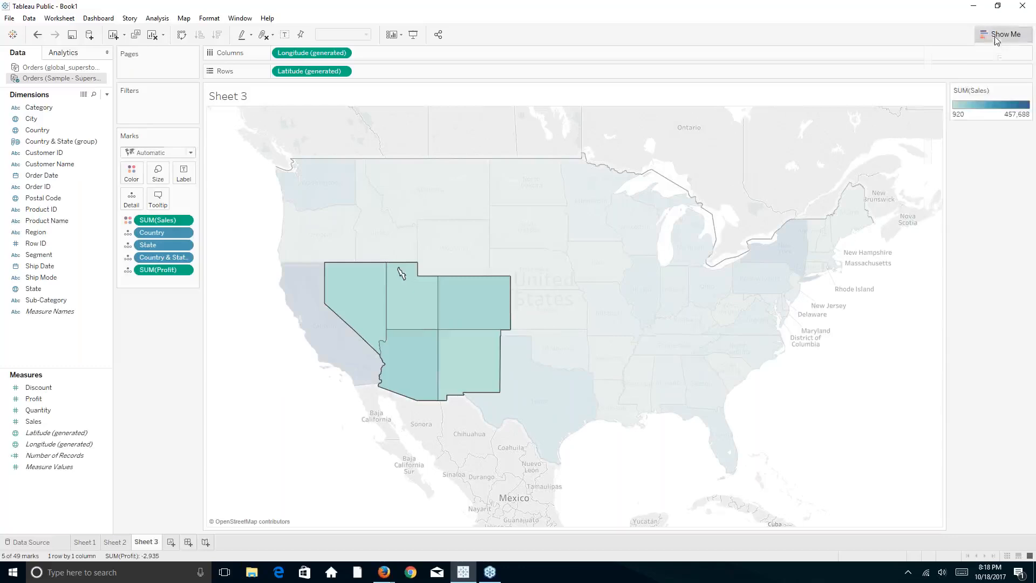
click(995, 39)
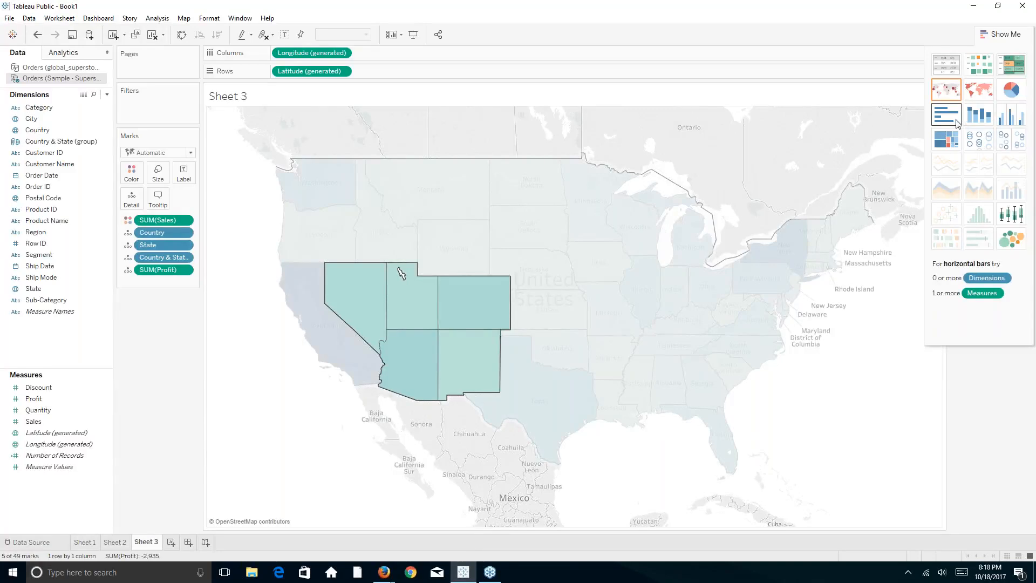
mouse_move(519, 315)
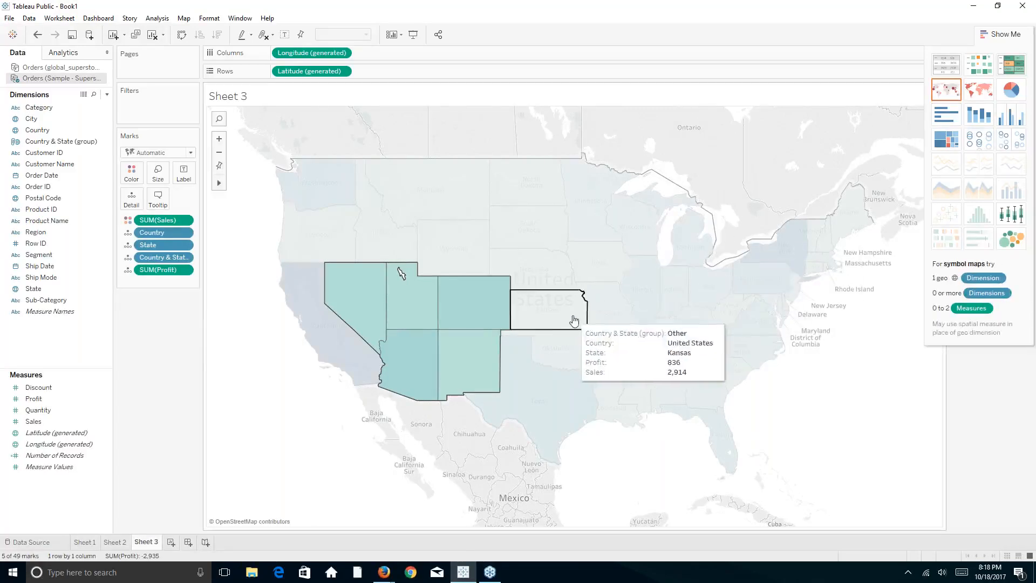
mouse_move(441, 314)
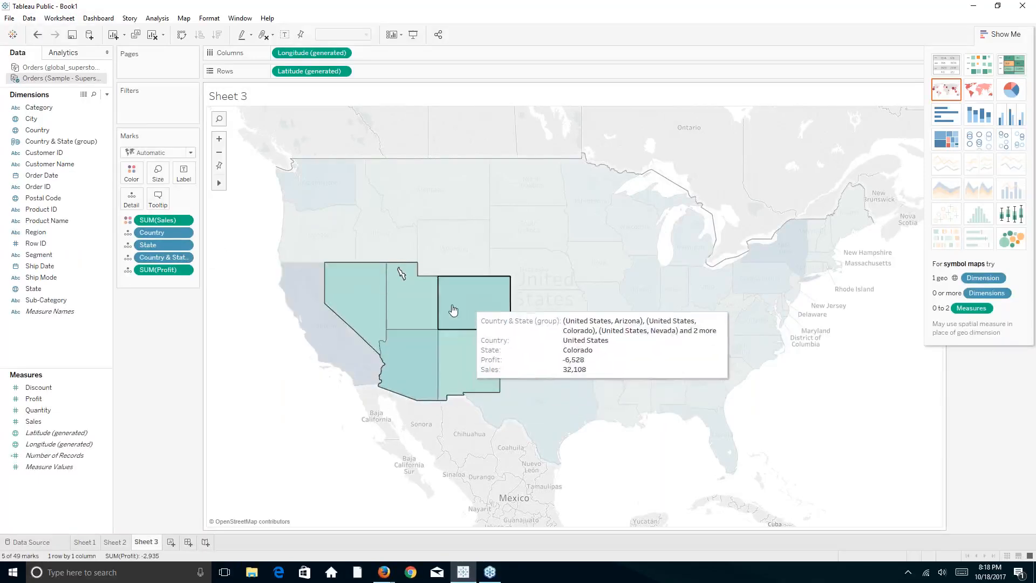
mouse_move(409, 308)
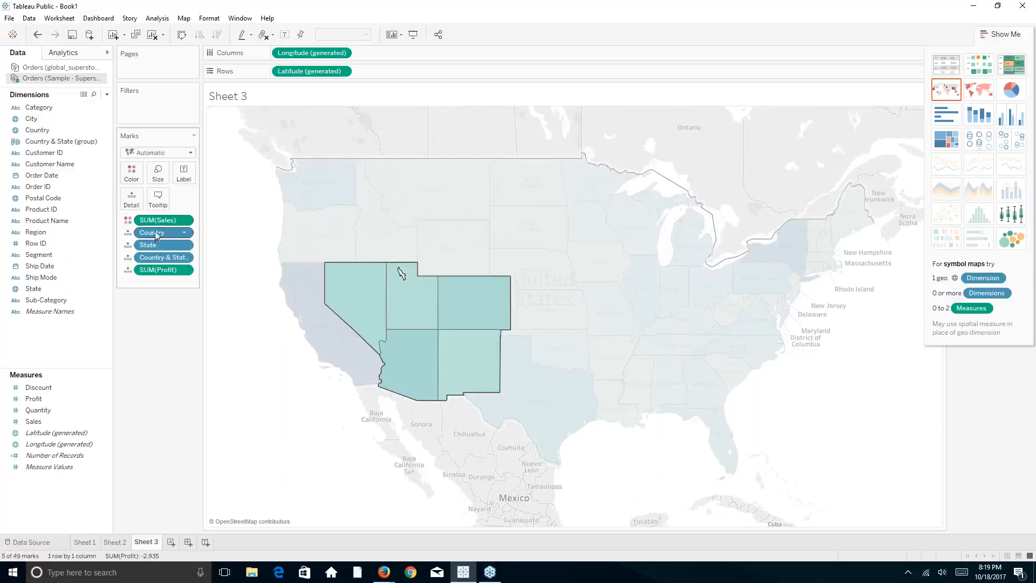
- Turn Sheet 3 into a filled map colored by the Country & State group
drag(159, 258, 139, 172)
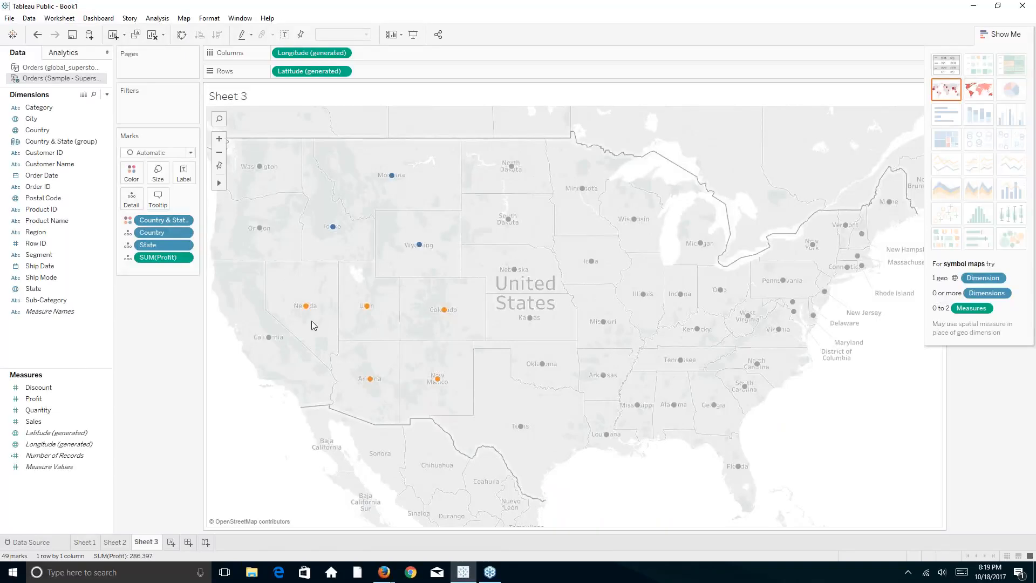
mouse_move(304, 307)
click(943, 95)
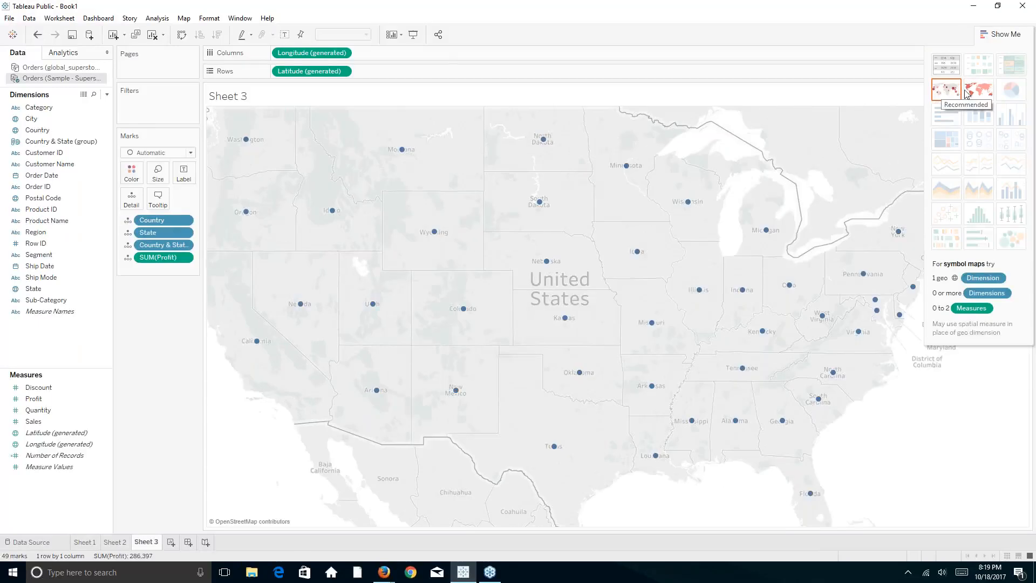
click(967, 93)
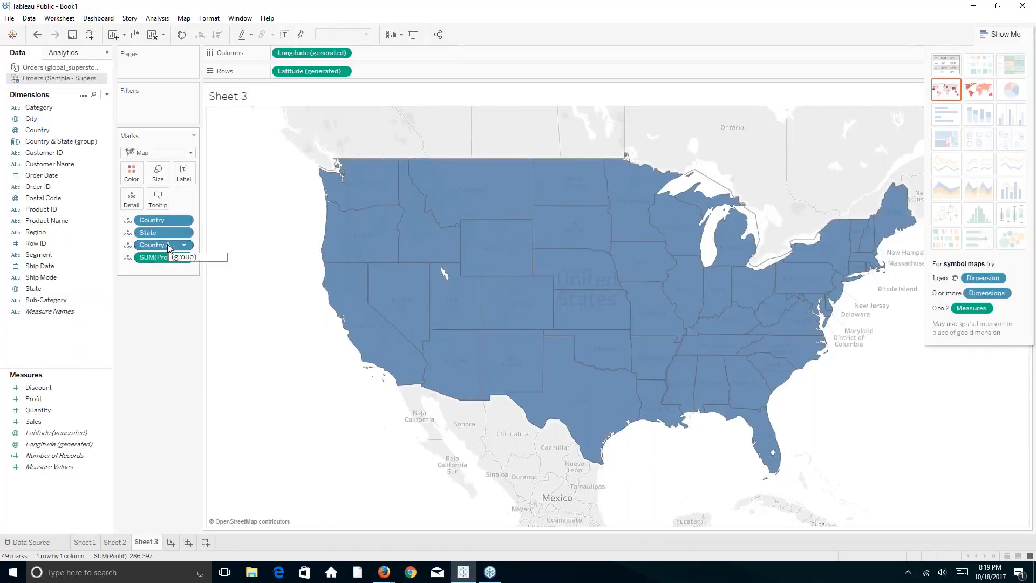
drag(168, 247, 135, 176)
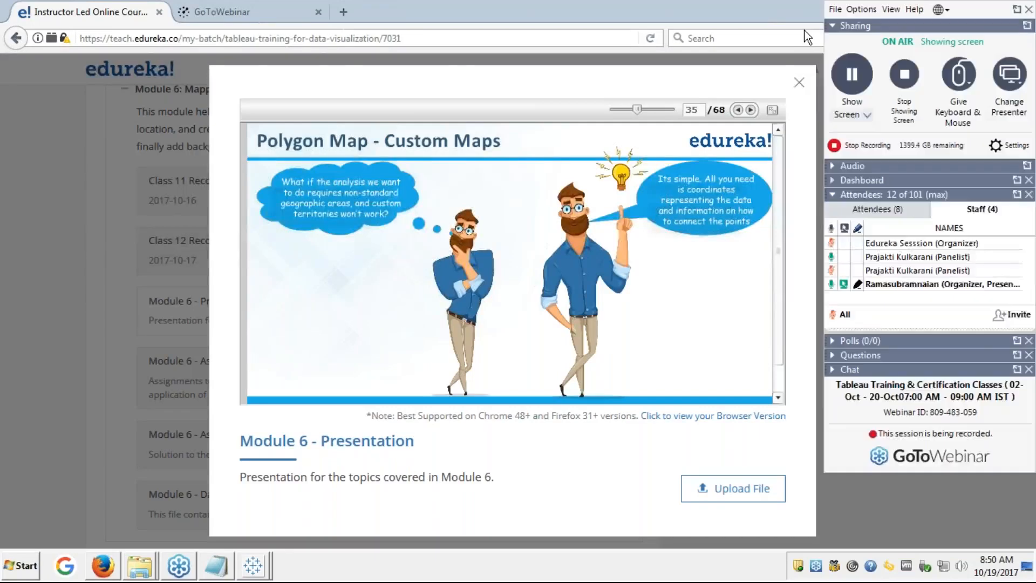
- Show the Polygon Map - Custom Maps slide in full screen, and switch to the expanding_tableaus_mapping_capabilities workbook in Tableau
click(773, 109)
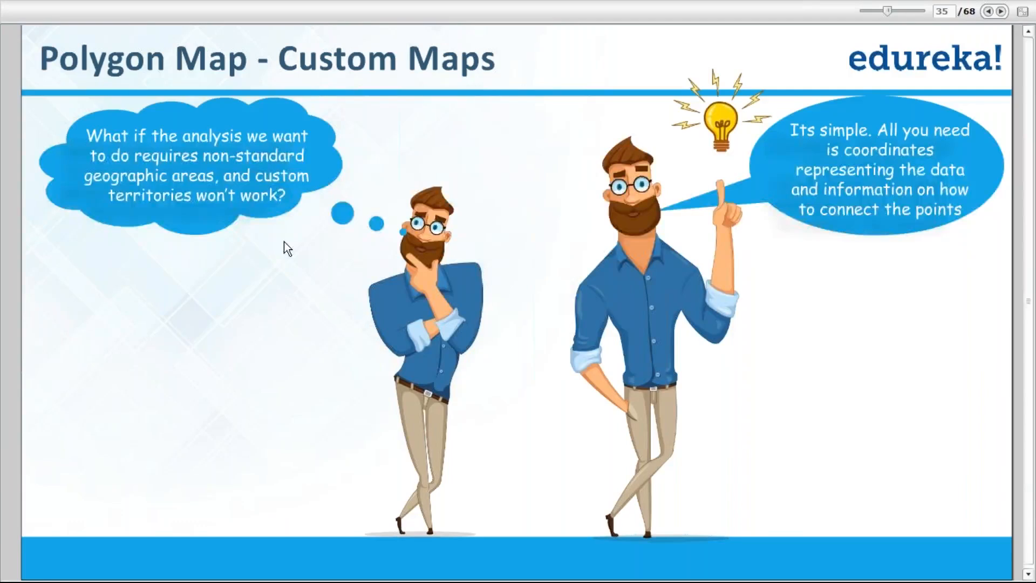
key(alt+Tab)
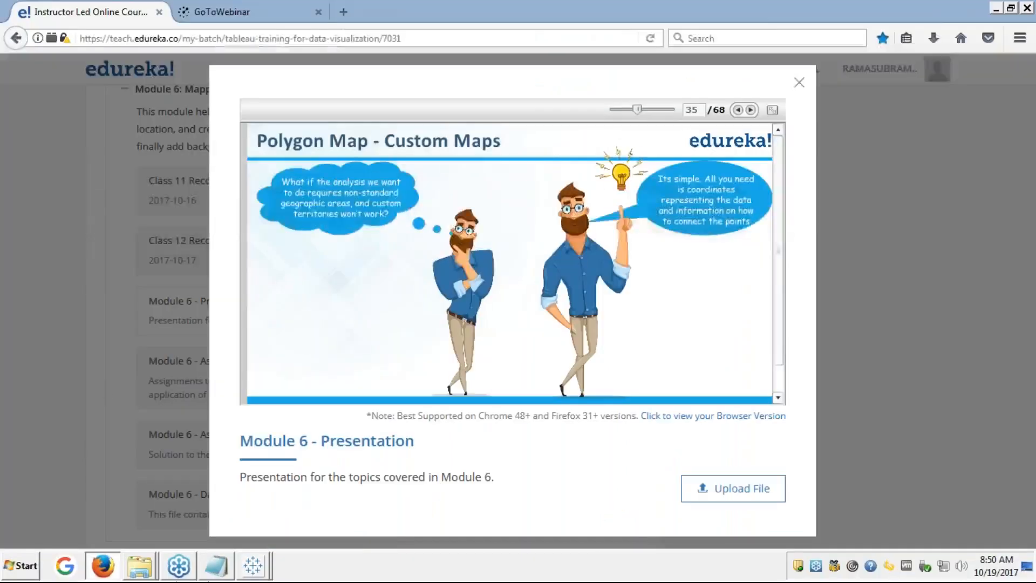
click(242, 563)
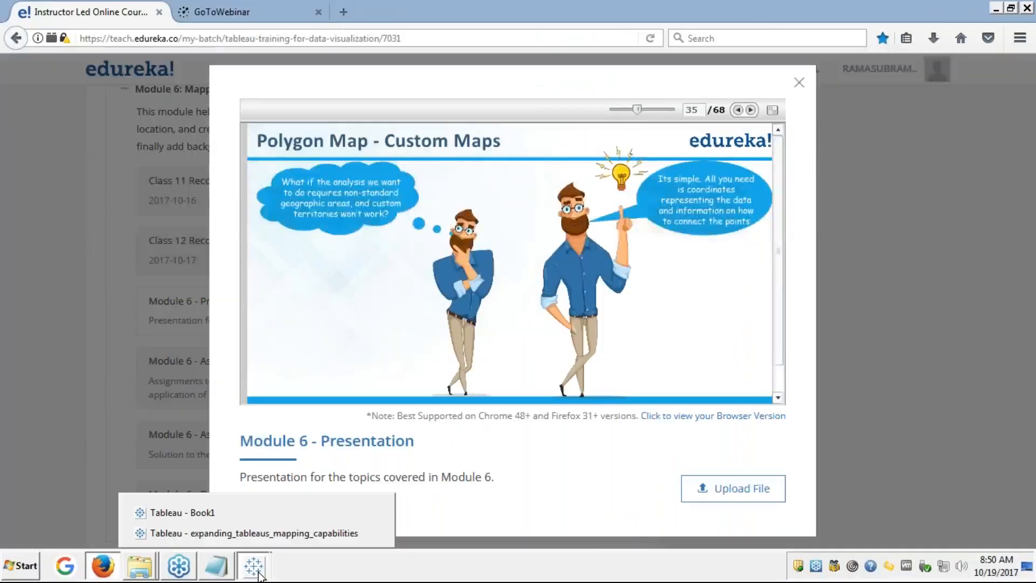
click(226, 538)
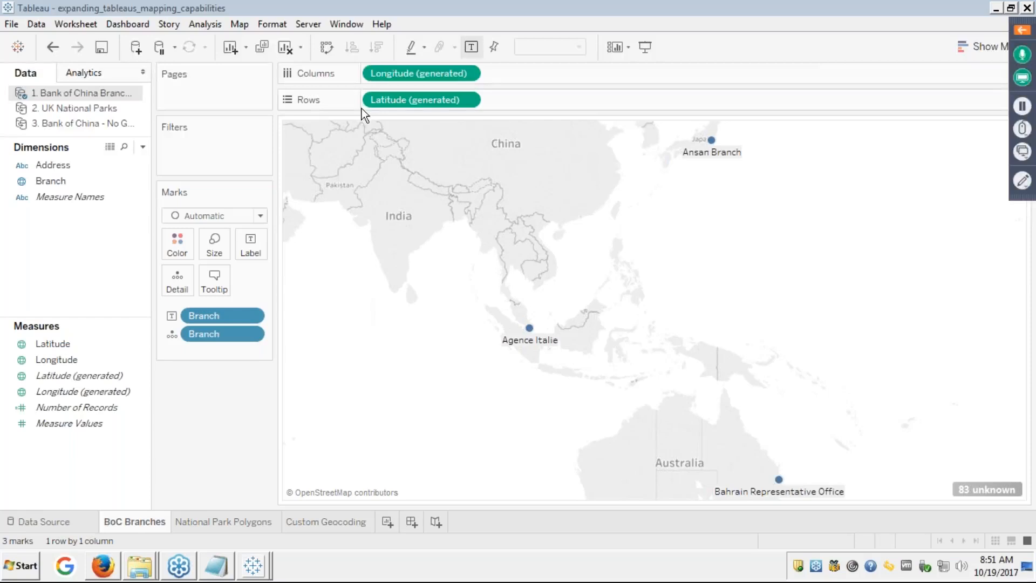
- View the UK National Parks data and examine the first row's Park ID, Park Name, Welsh Park Name, Latitude and Longitude
click(89, 110)
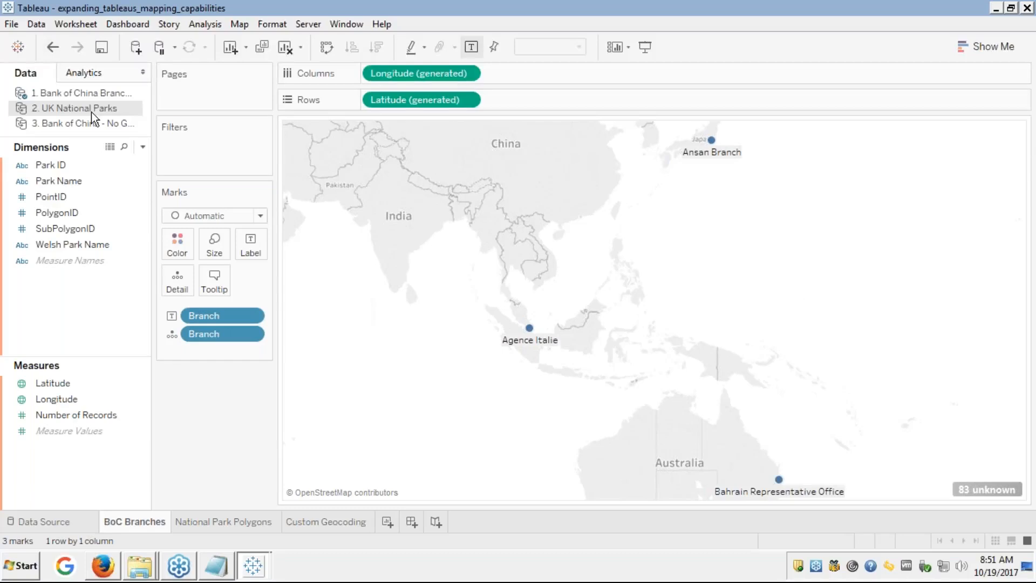
click(110, 148)
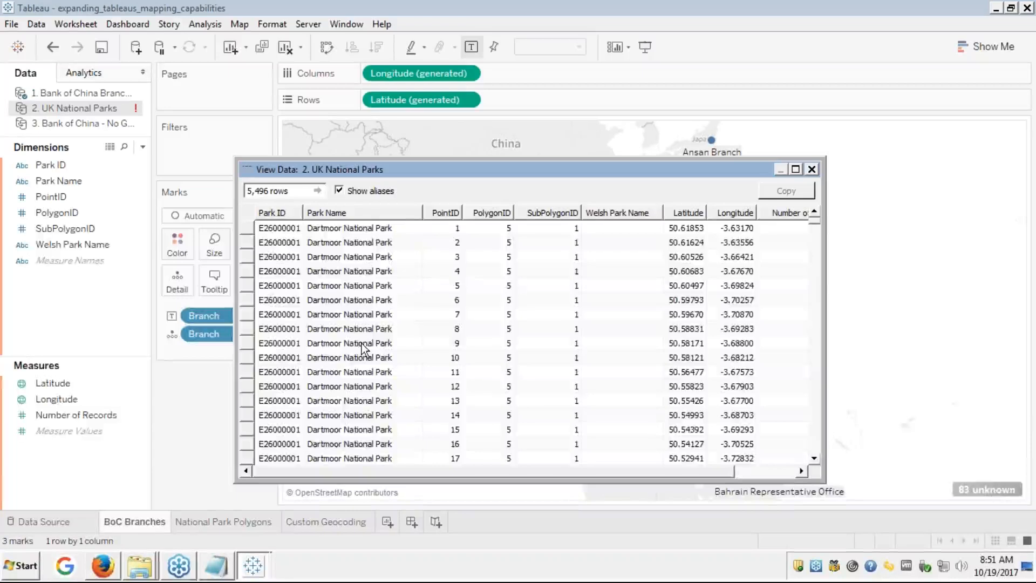
click(278, 229)
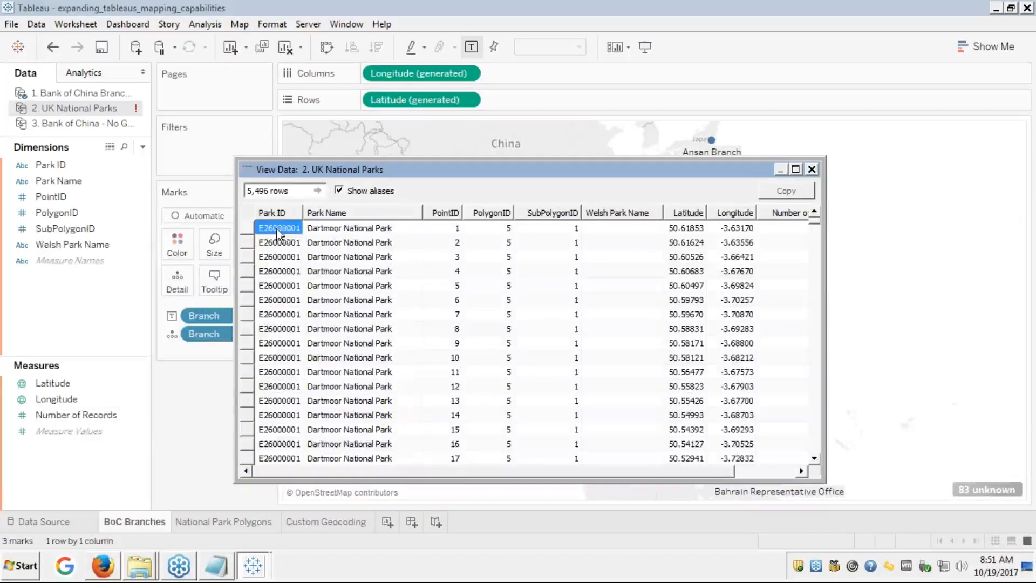
click(406, 228)
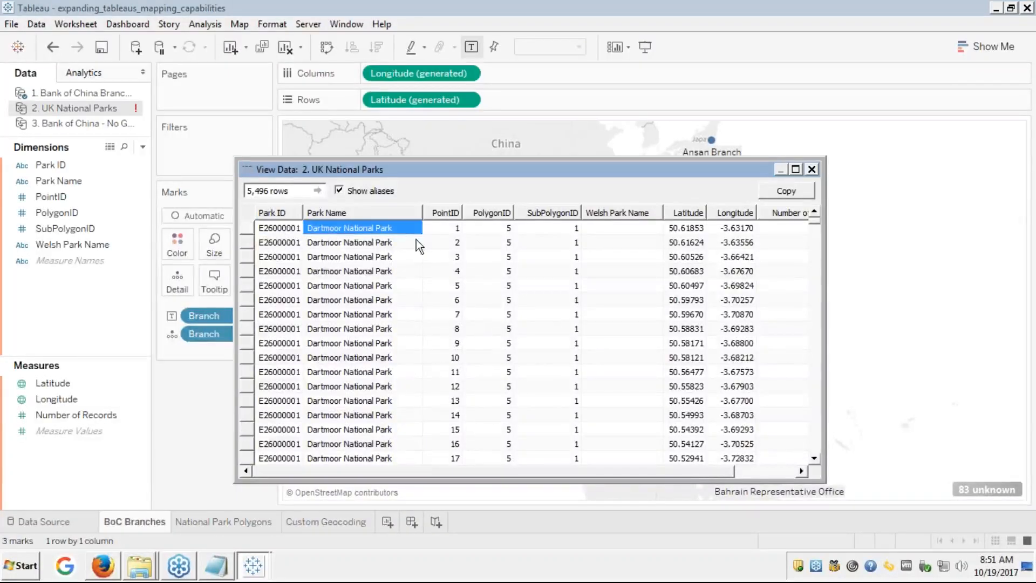
click(627, 229)
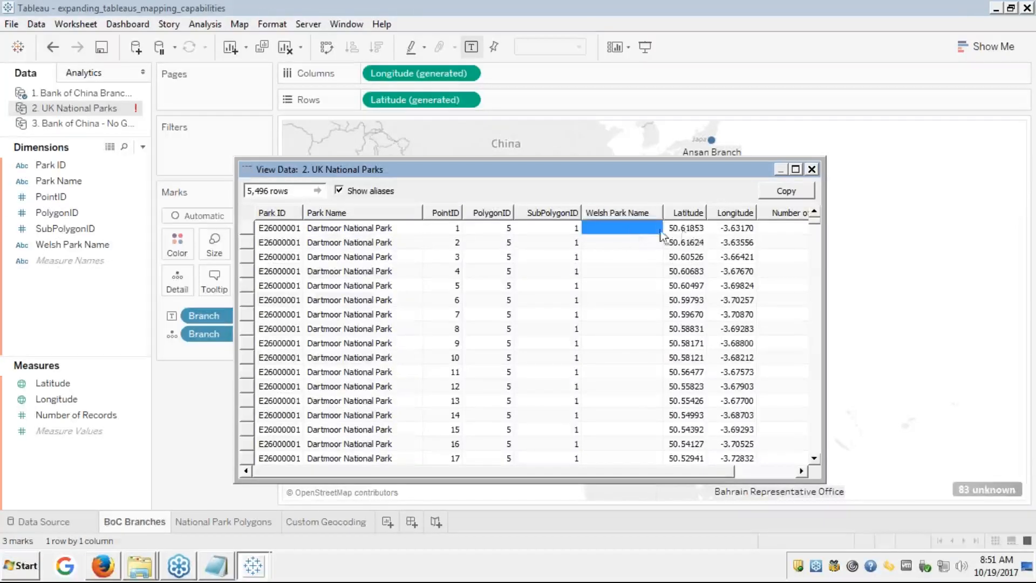
click(690, 230)
click(735, 228)
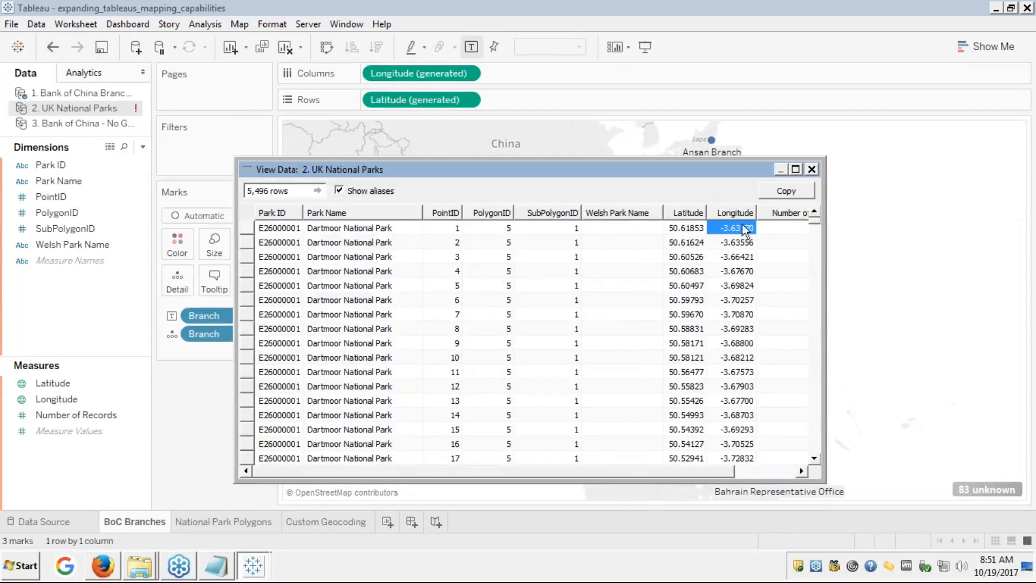
click(811, 169)
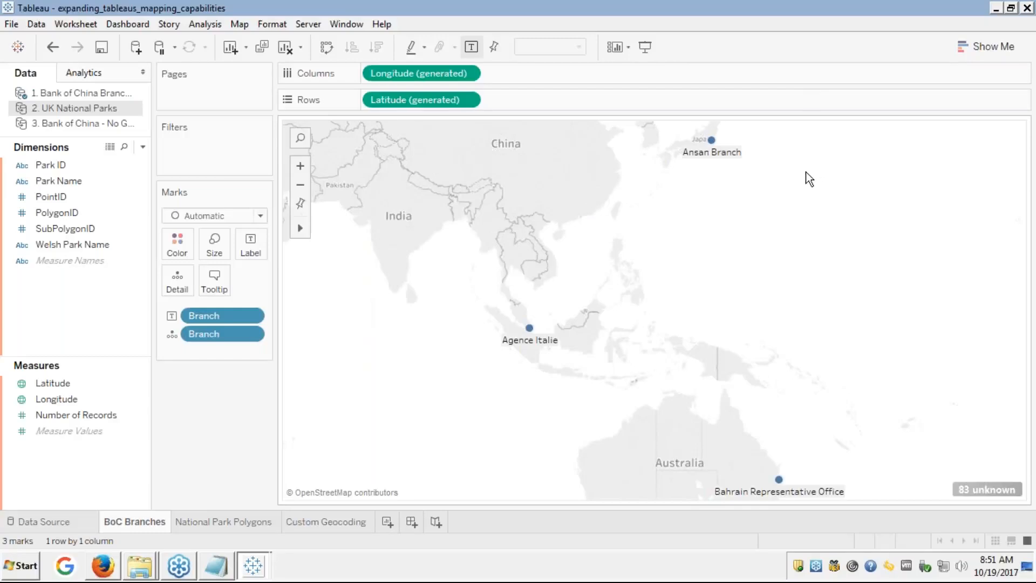
- Switch to the Module 6 presentation in Firefox and return the Polygon Map - Custom Maps slide to full screen
key(alt+Tab)
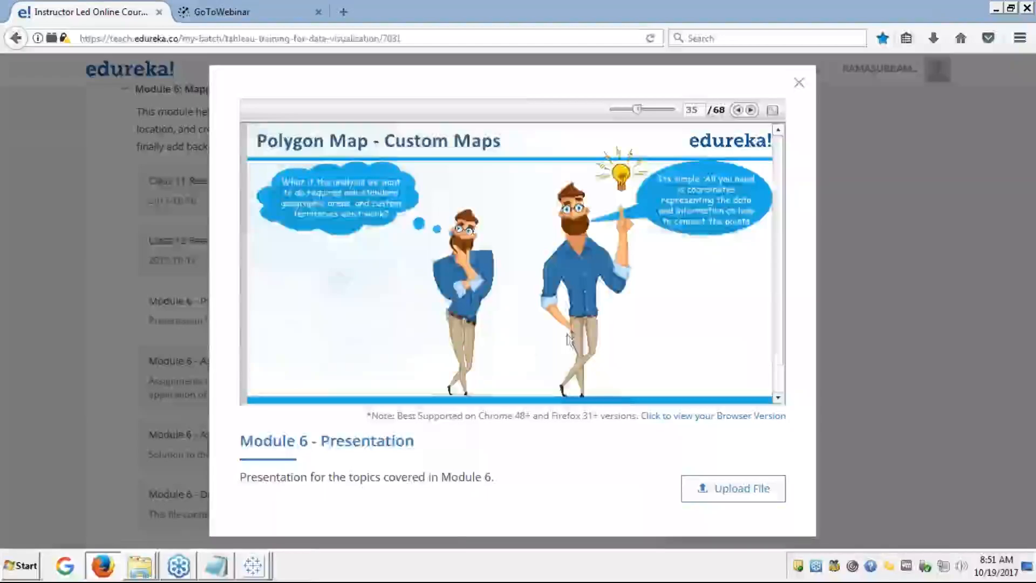
click(772, 110)
click(773, 110)
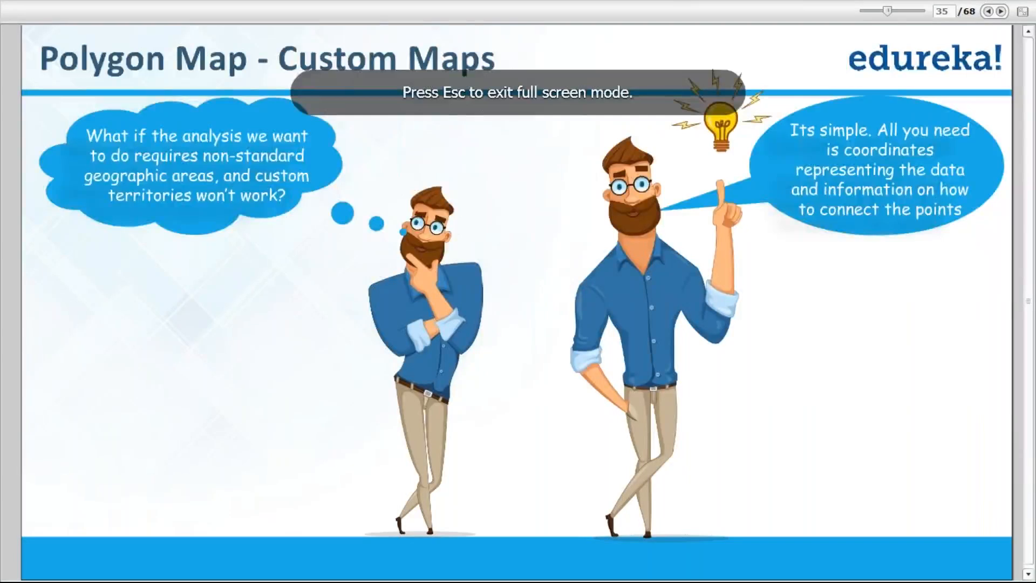
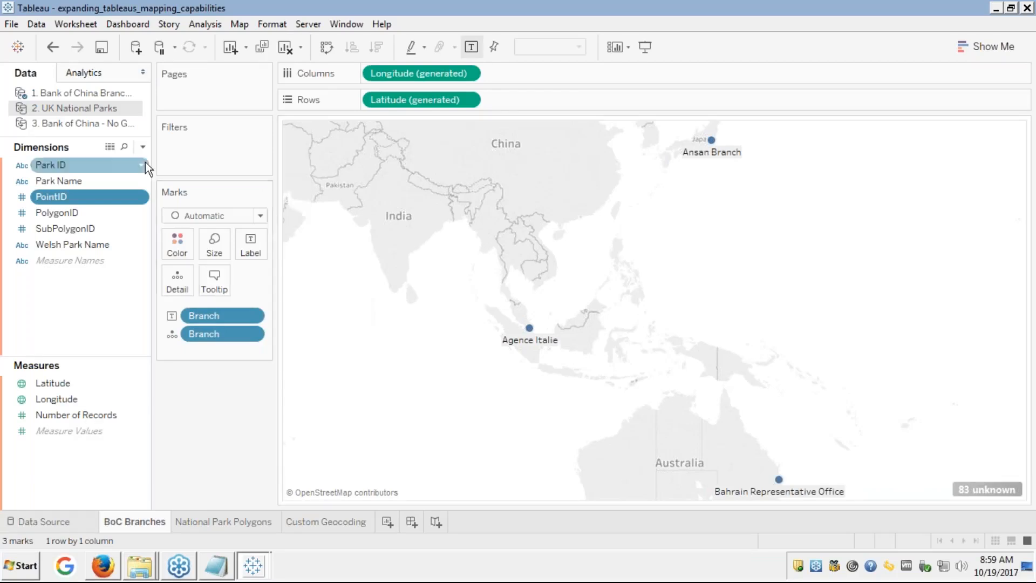
- Open the National Park Polygons sheet and point out the PolygonID, PointID and SubPolygonID dimensions
click(195, 519)
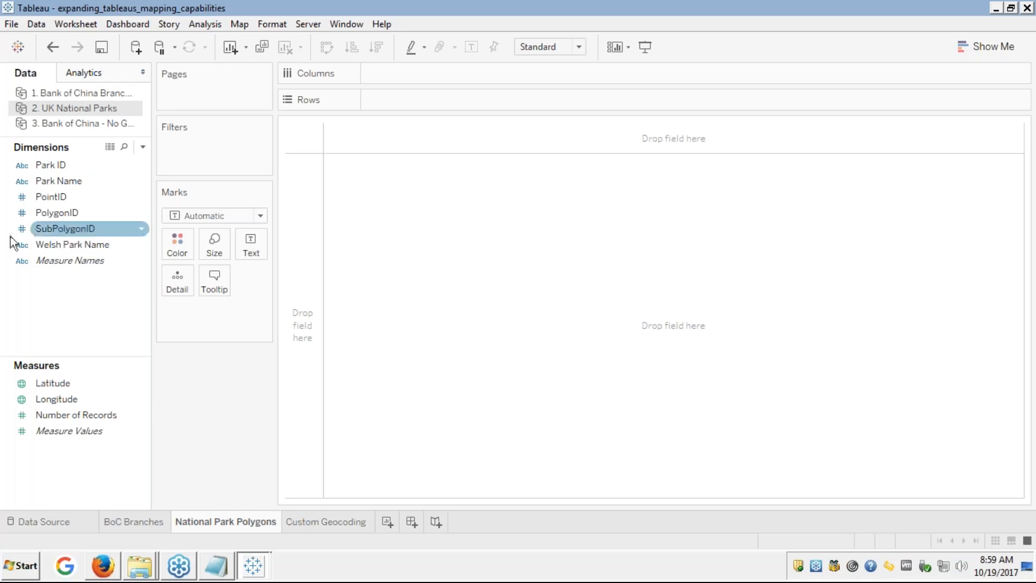
click(46, 210)
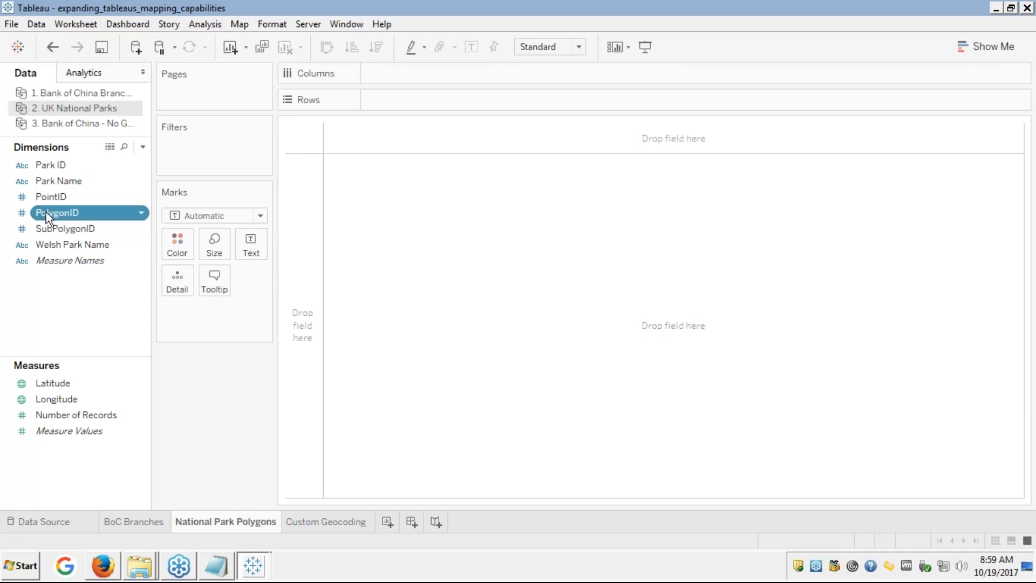
click(50, 200)
click(46, 228)
- Switch to the presentation in Firefox and advance in full screen to the second Building a Polygon Map slide, number 38
key(alt+Tab)
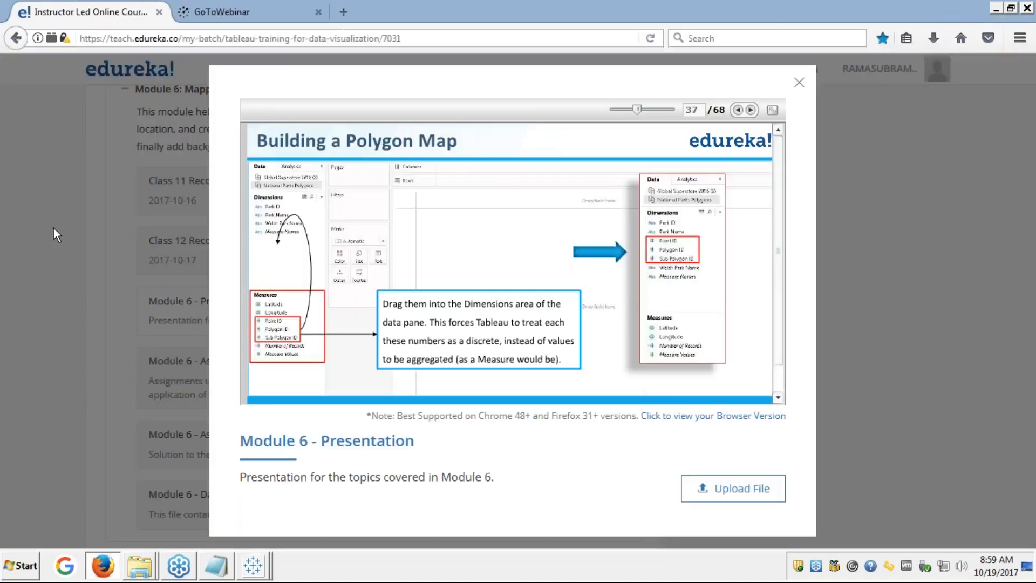
click(773, 110)
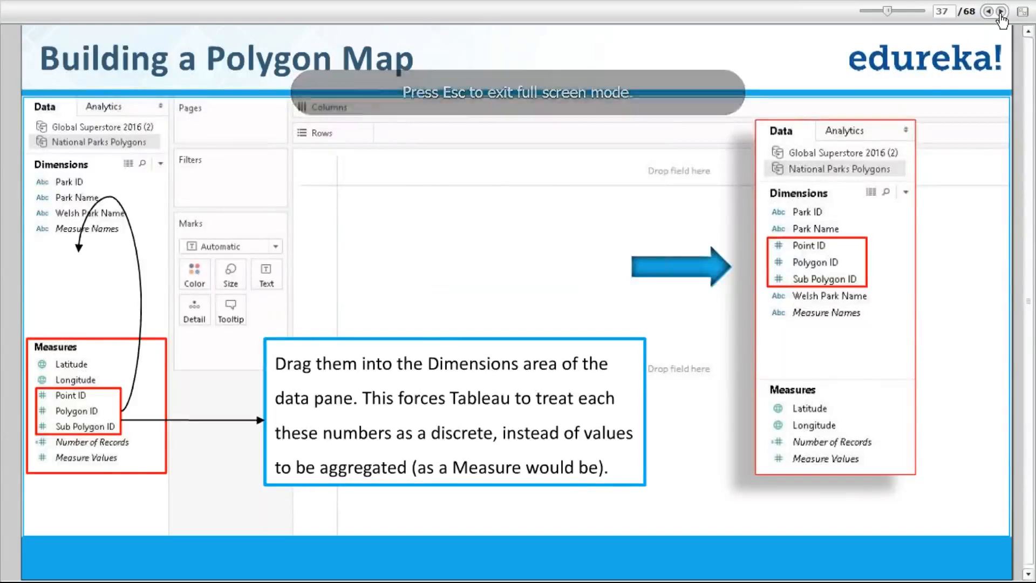
click(1001, 12)
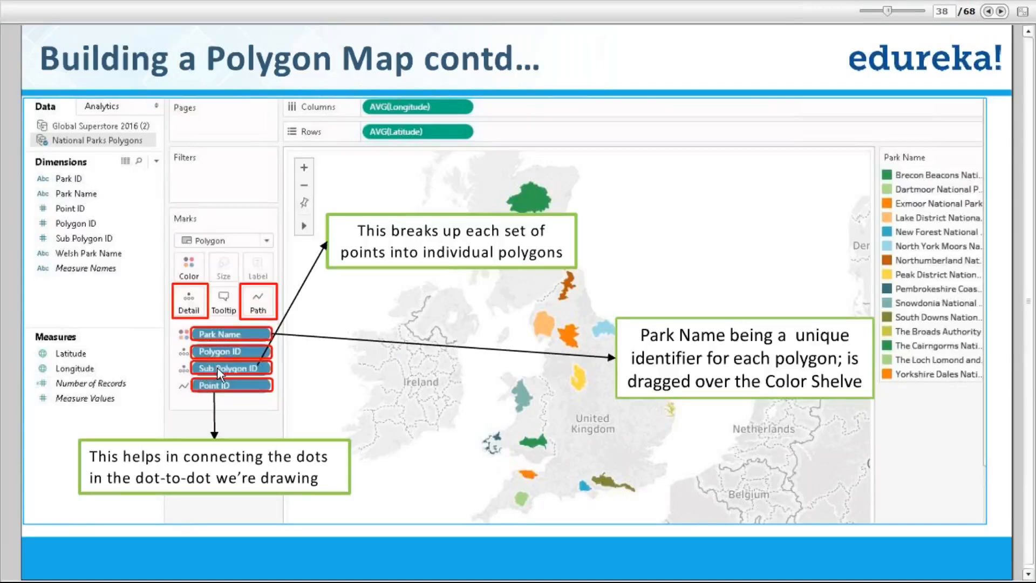
- Switch from the presentation to the expanding_tableaus_mapping_capabilities workbook in Tableau and view the underlying UK National Parks data
key(alt+Tab)
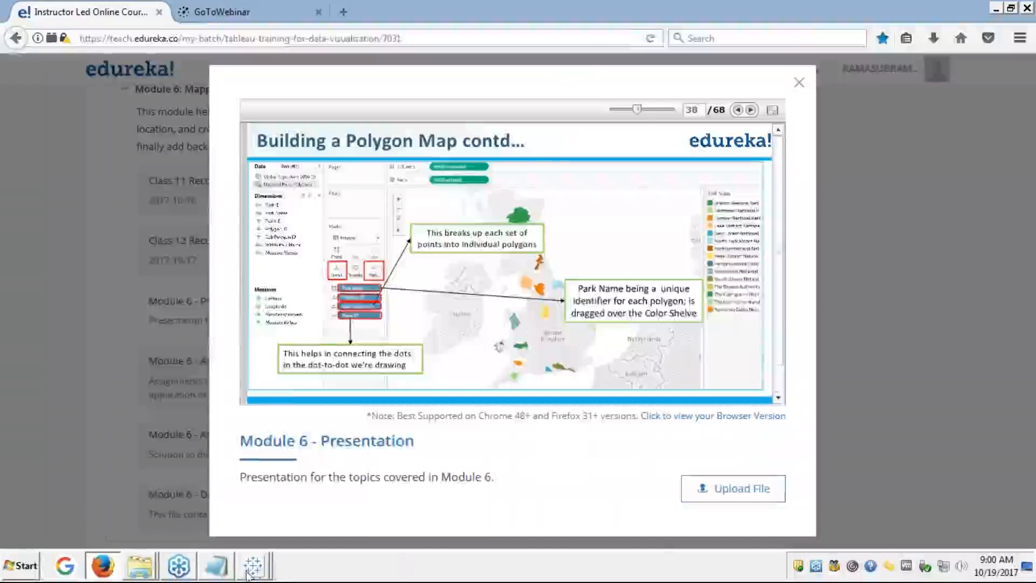
click(254, 571)
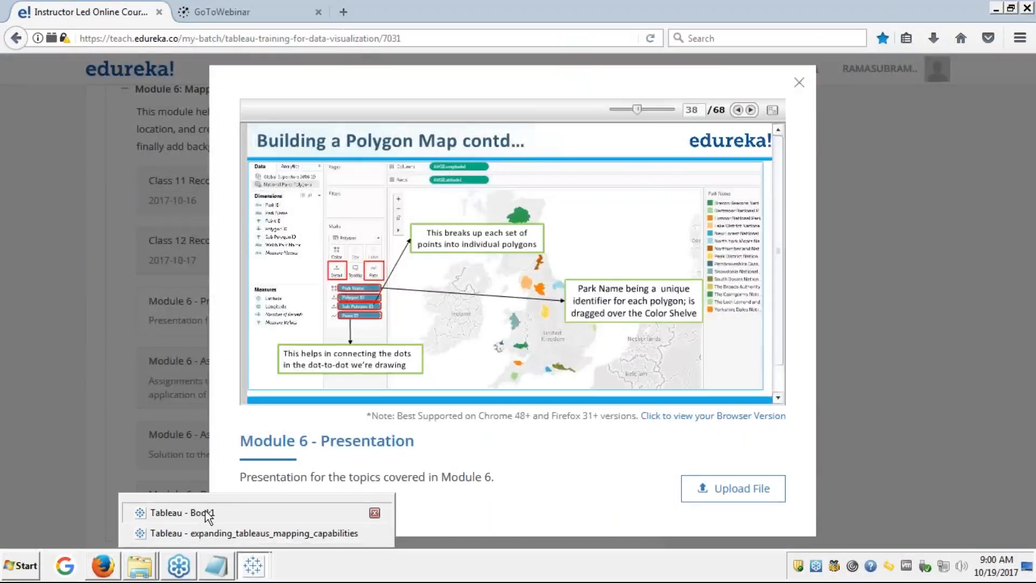
click(208, 514)
click(54, 133)
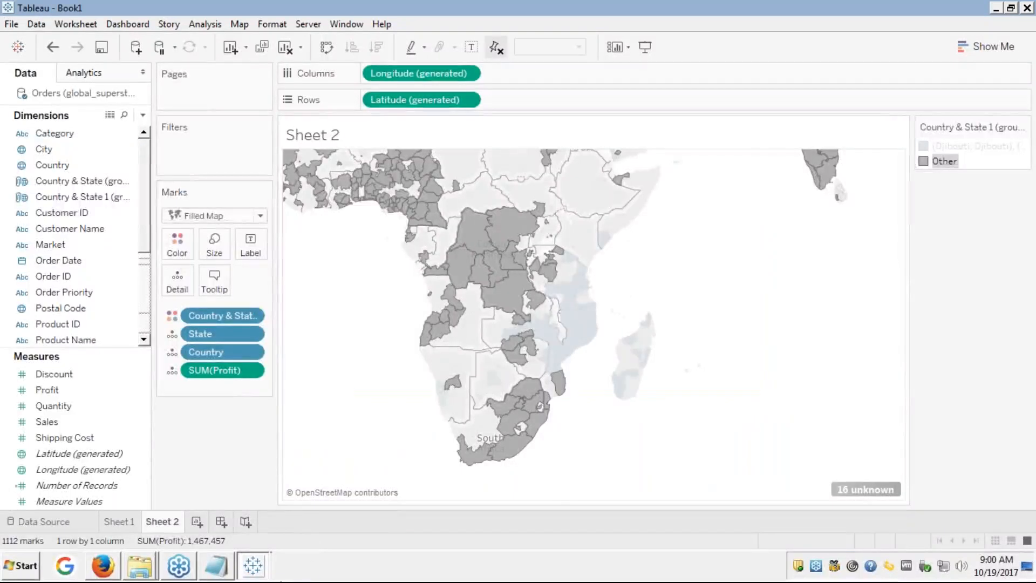
click(258, 567)
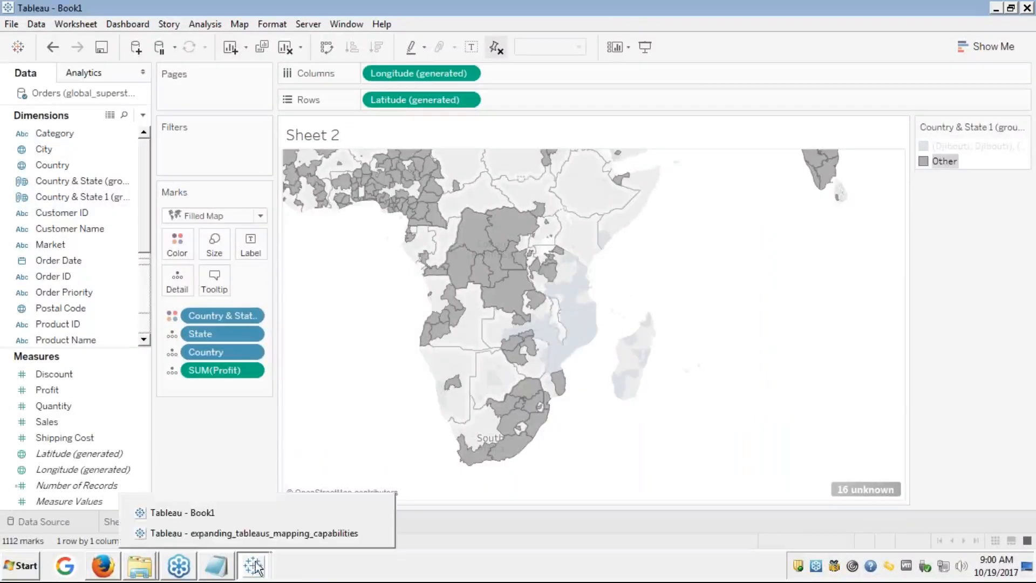
click(244, 532)
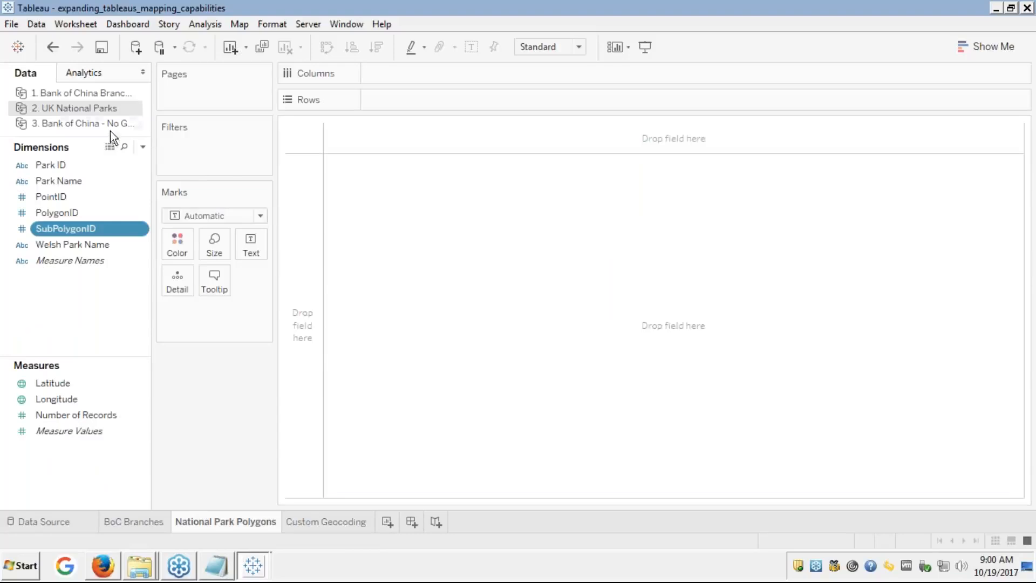
click(111, 147)
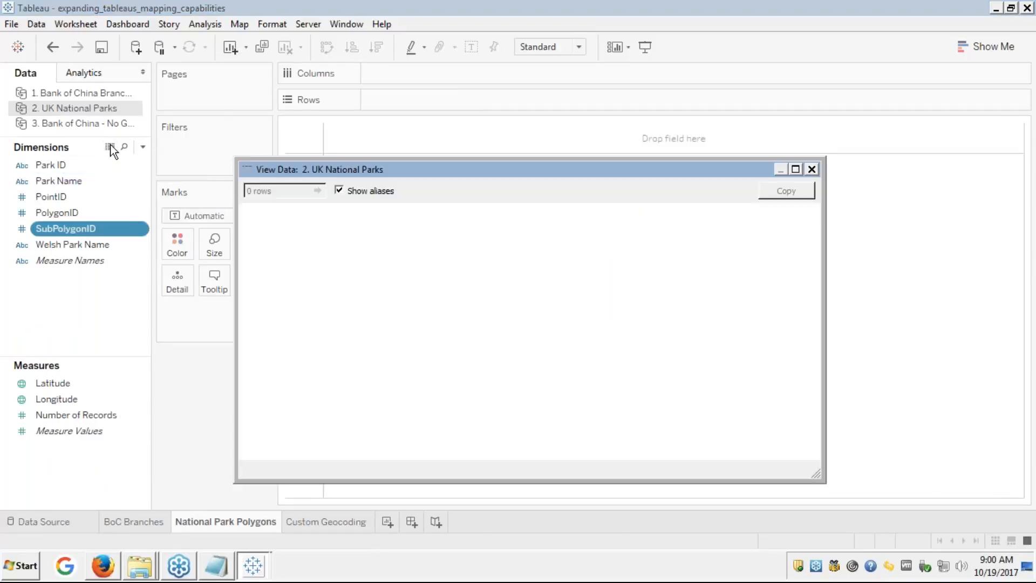
- Examine how the PointID values run row by row through the Dartmoor and Exmoor parks to the start of Lake District National Park
click(456, 240)
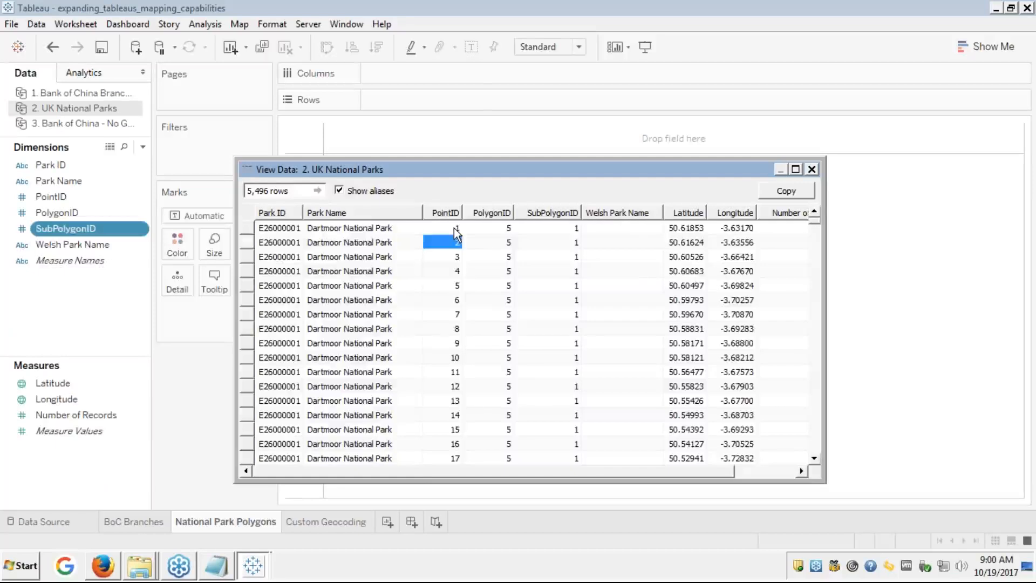
key(Down)
key(Down)
key(Down)
key(Down)
key(Down)
key(Down)
key(Down)
key(Down)
key(Down)
key(Down)
key(Down)
key(Down)
key(Down)
key(Down)
key(Down)
key(Down)
key(Down)
key(Down)
key(Down)
key(Down)
key(Down)
key(Down)
key(Down)
key(Down)
key(Down)
key(Down)
key(Down)
key(Down)
key(Down)
key(Down)
key(Down)
key(Down)
key(Down)
key(Down)
key(Down)
key(Down)
key(Down)
key(Down)
key(Down)
key(Down)
key(Down)
key(Down)
key(Down)
key(Down)
key(Down)
key(Down)
key(Down)
key(Down)
key(Down)
key(Down)
key(Down)
key(Down)
key(Down)
key(Down)
key(Down)
key(Down)
key(Down)
key(Down)
key(Down)
key(Down)
key(Down)
key(Down)
key(Down)
key(Down)
key(Down)
key(Down)
key(Down)
key(Down)
key(Down)
key(Down)
key(Down)
key(Down)
key(Down)
key(Down)
key(Down)
key(Down)
key(Down)
key(Down)
key(Down)
key(Down)
key(Down)
key(Down)
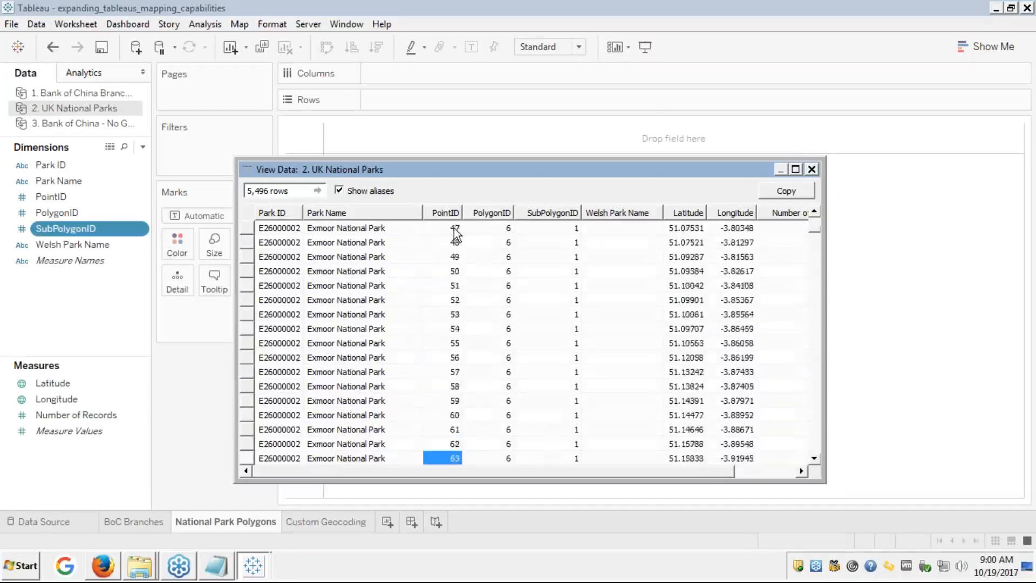
key(Down)
key(Down)
key(Down)
key(Down)
key(Down)
key(Down)
key(Down)
key(Down)
key(Down)
key(Down)
key(Down)
key(Down)
key(Down)
key(Down)
key(Down)
key(Down)
key(Down)
key(Down)
key(Down)
key(Down)
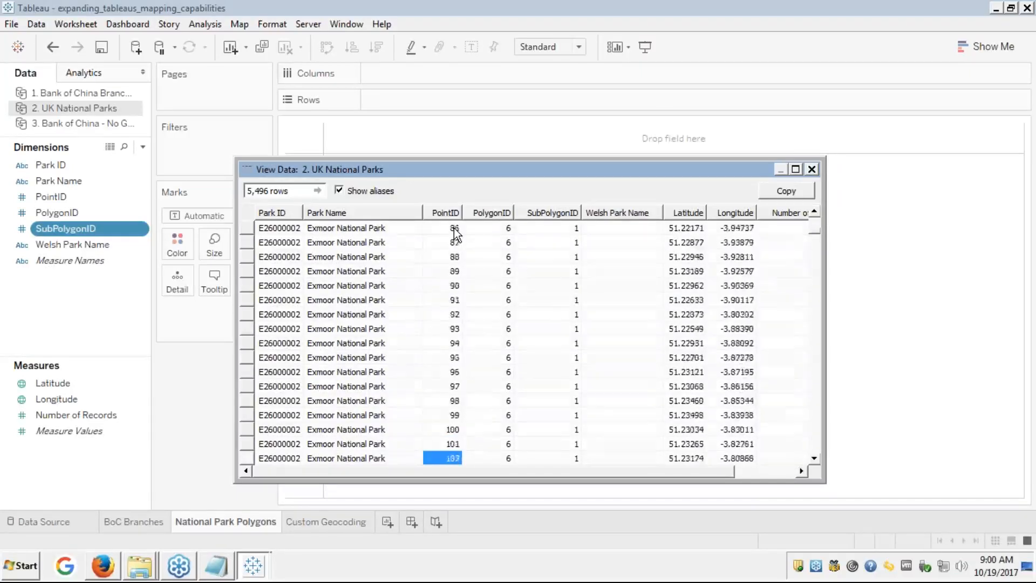
key(Down)
key(Down)
key(Down)
key(Down)
key(Down)
key(Down)
key(Down)
key(Down)
key(Down)
key(Down)
key(Down)
key(Down)
key(Down)
key(Down)
key(Down)
key(Down)
key(Down)
key(Down)
key(Down)
key(Down)
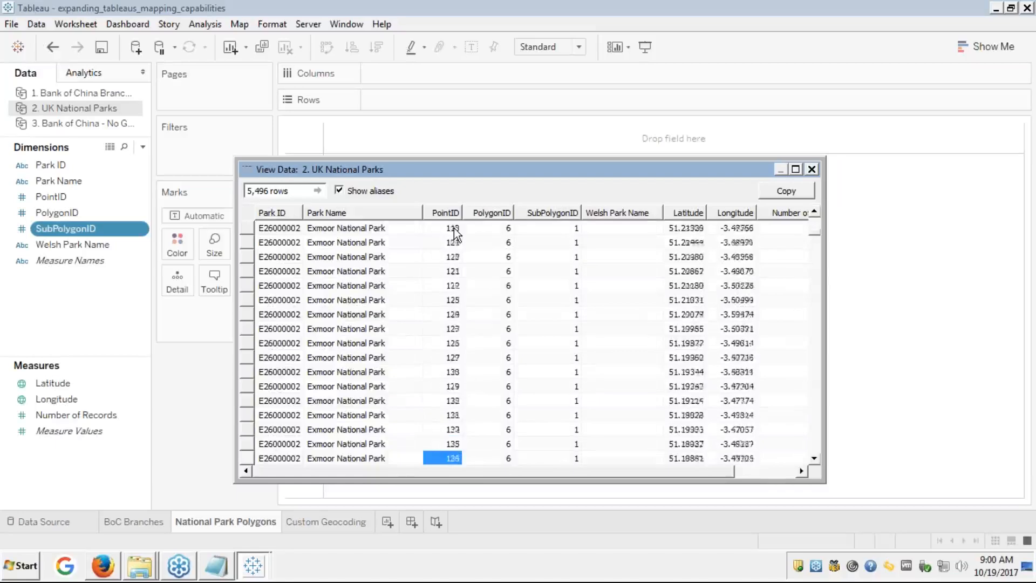
key(Down)
key(Down)
key(Down)
key(Down)
key(Down)
key(Down)
key(Down)
key(Down)
key(Down)
key(Down)
key(Down)
key(Down)
key(Down)
key(Down)
key(Down)
key(Down)
key(Down)
key(Down)
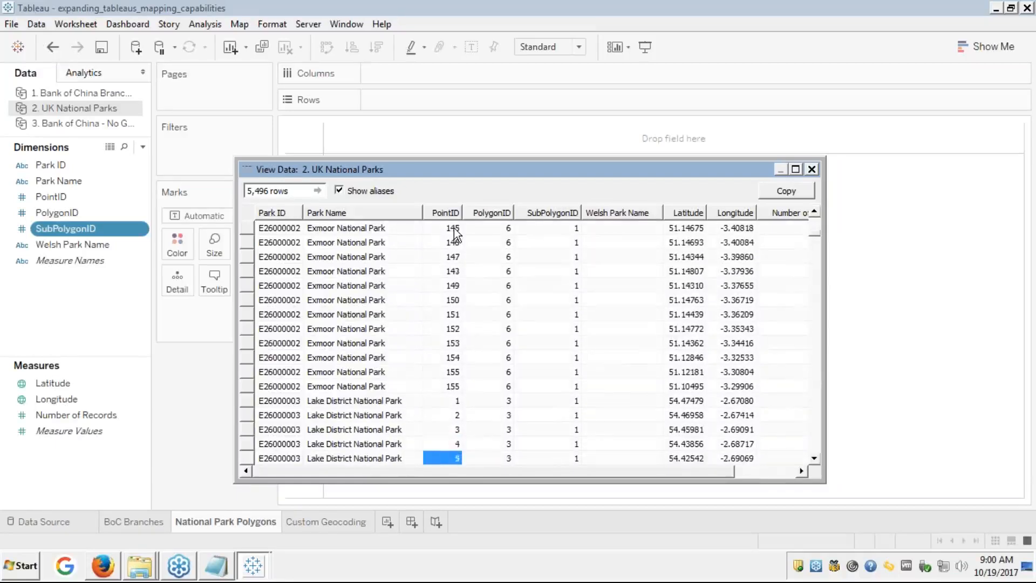
- Compare PointID and PolygonID at the boundary between the last Exmoor row and the first Lake District National Park rows
key(Up)
key(Up)
key(Up)
key(Down)
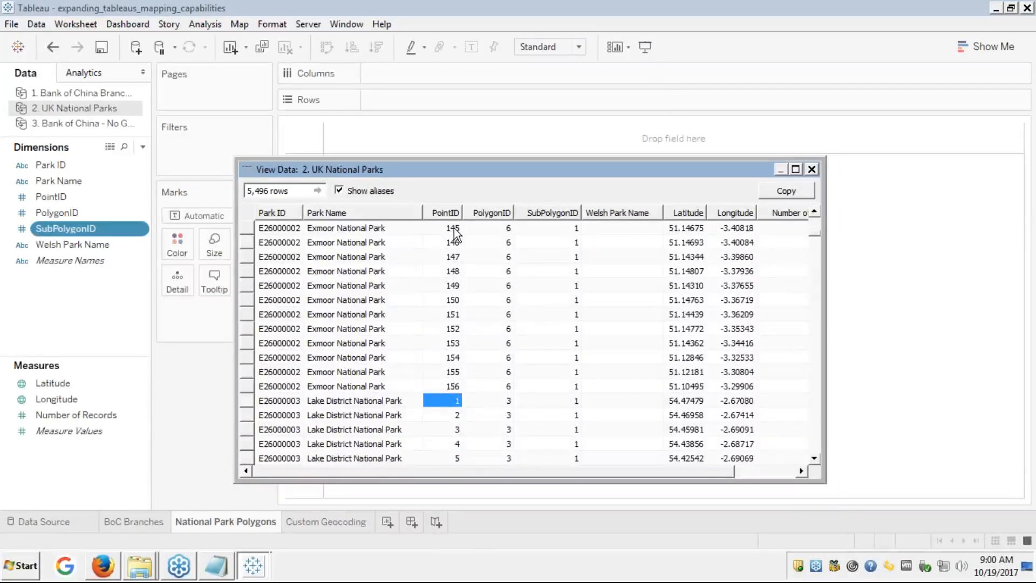
key(Down)
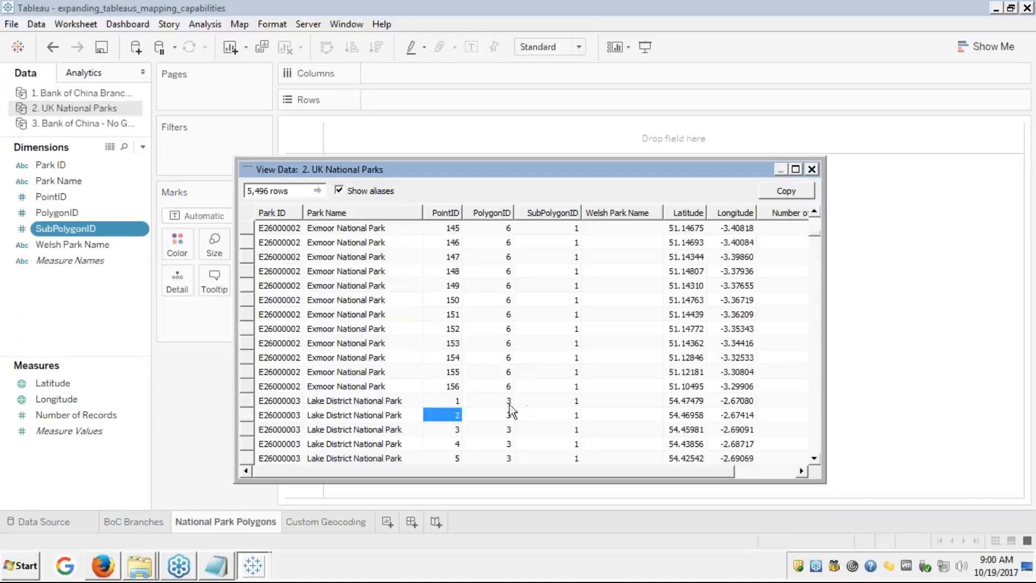
key(Up)
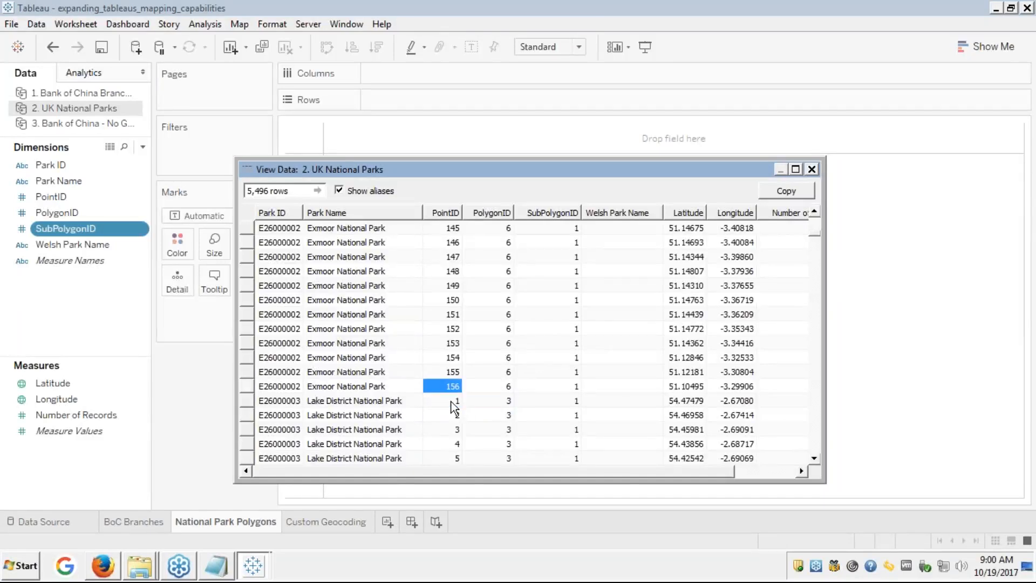
- Review the PointID values backward from the last Exmoor row to the first Dartmoor row, and close the underlying data
key(Up)
key(Up)
key(Up)
key(Up)
key(Up)
key(Up)
key(Up)
key(Up)
key(Up)
key(Up)
key(Up)
key(Up)
key(Up)
key(Up)
key(Up)
key(Up)
key(Up)
key(Up)
key(Up)
key(Up)
key(Up)
key(Up)
key(Up)
key(Up)
key(Up)
key(Up)
key(Up)
key(Up)
key(Up)
key(Up)
key(Up)
key(Up)
key(Up)
key(Up)
key(Up)
key(Up)
key(Up)
key(Up)
key(Up)
key(Up)
key(Up)
key(Up)
key(Up)
key(Up)
key(Up)
key(Up)
key(Up)
key(Up)
key(Up)
key(Up)
key(Up)
key(Up)
key(Up)
key(Up)
key(Up)
key(Up)
key(Up)
key(Up)
key(Up)
key(Up)
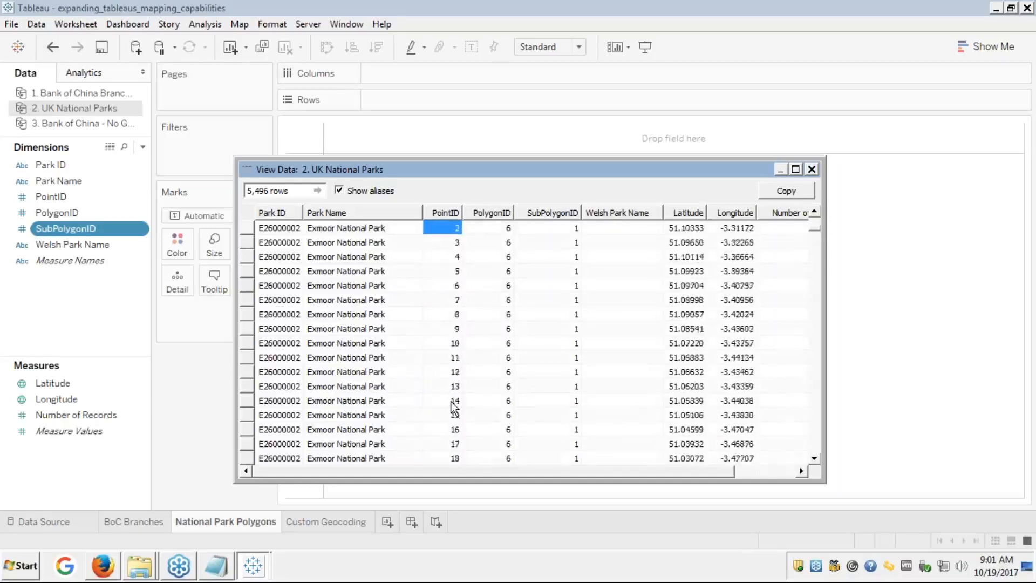
key(Up)
key(Up)
key(Up)
key(Up)
key(Up)
key(Up)
key(Up)
key(Up)
key(Up)
key(Up)
key(Up)
key(Up)
key(Up)
key(Up)
key(Up)
key(Up)
key(Up)
key(Up)
key(Up)
key(Up)
key(Up)
key(Up)
key(Up)
key(Up)
key(Up)
key(Up)
key(Up)
key(Up)
key(Up)
key(Up)
key(Up)
key(Up)
key(Up)
key(Up)
key(Up)
key(Up)
key(Up)
key(Up)
key(Up)
key(Up)
key(Up)
key(Up)
key(Up)
key(Up)
key(Up)
key(Up)
key(Up)
key(Up)
key(Up)
key(Up)
key(Up)
key(Up)
key(Up)
key(Up)
key(Up)
key(Up)
key(Up)
key(Up)
key(Up)
key(Up)
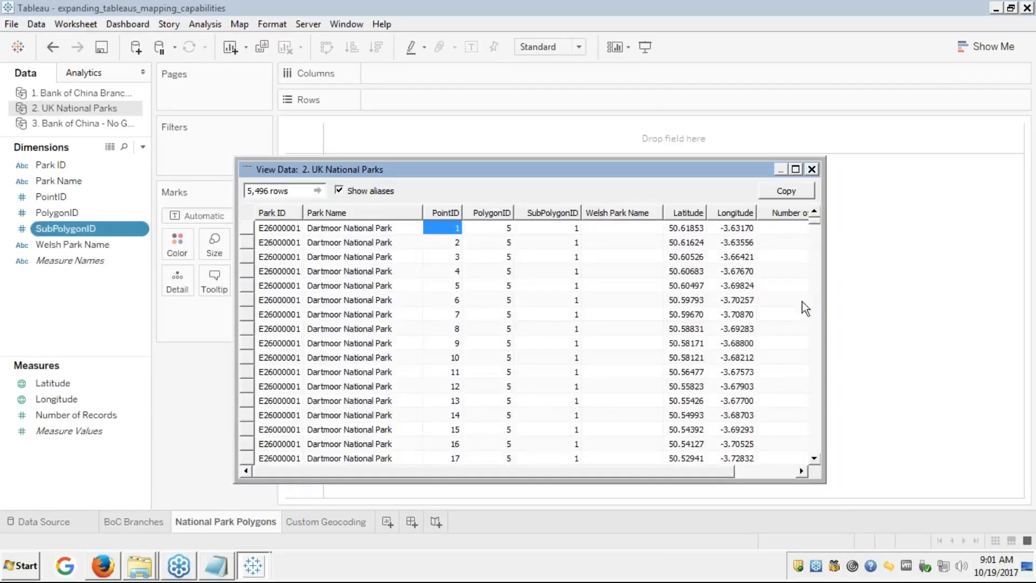
click(813, 168)
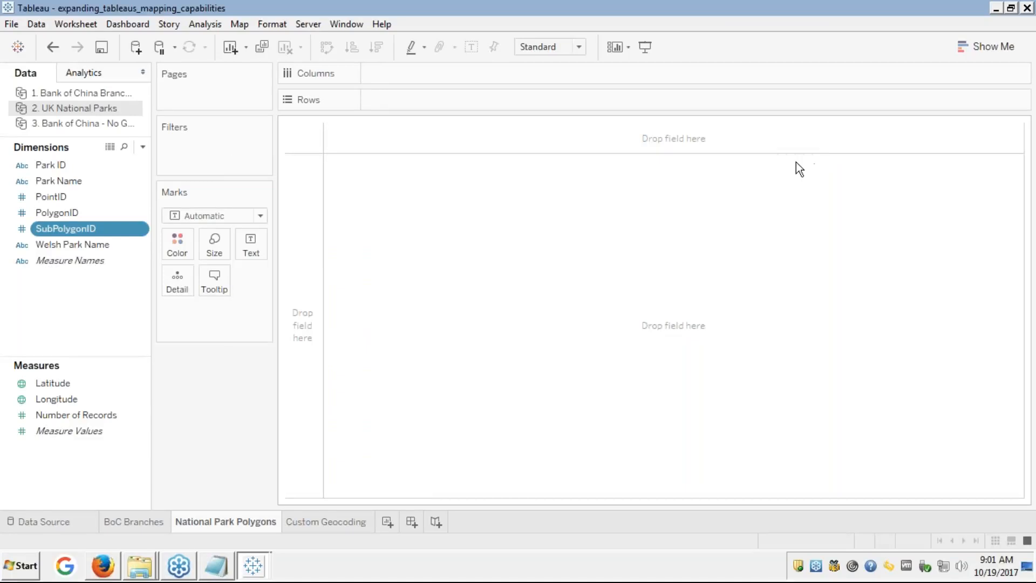
- Color the marks by Park Name and add PolygonID and SubPolygonID as detail fields
click(63, 181)
drag(62, 182, 177, 246)
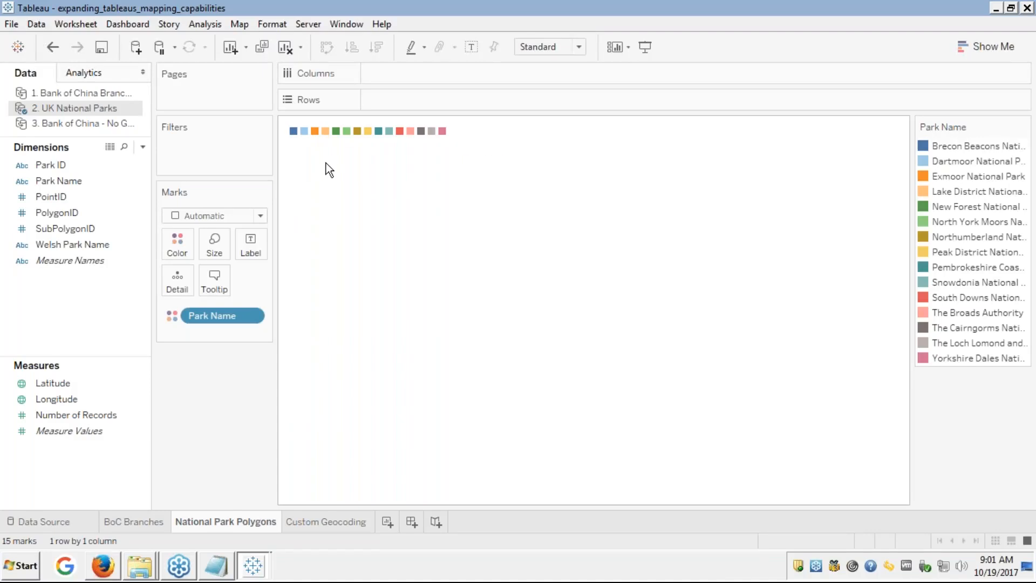
click(78, 212)
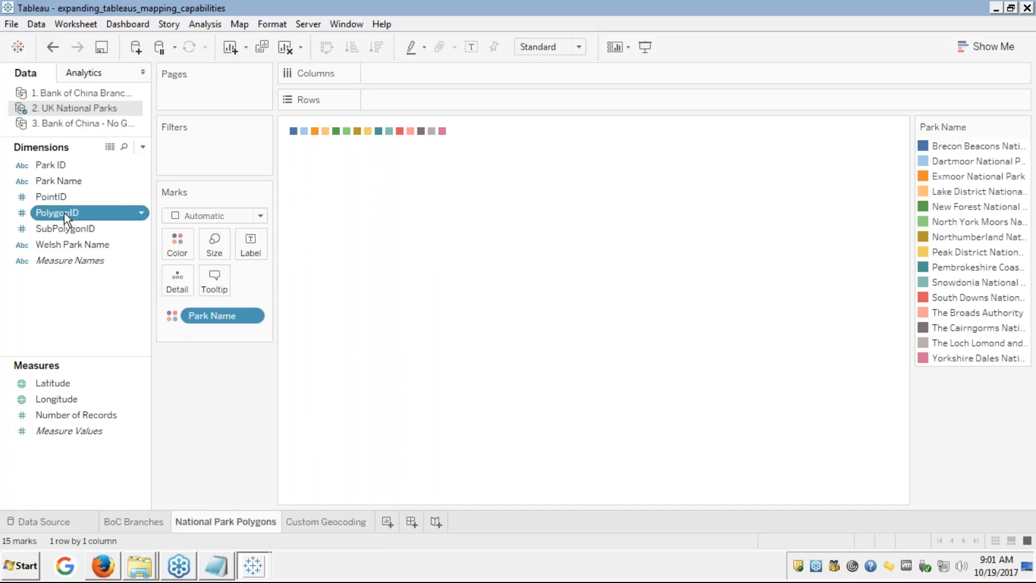
drag(63, 212, 178, 292)
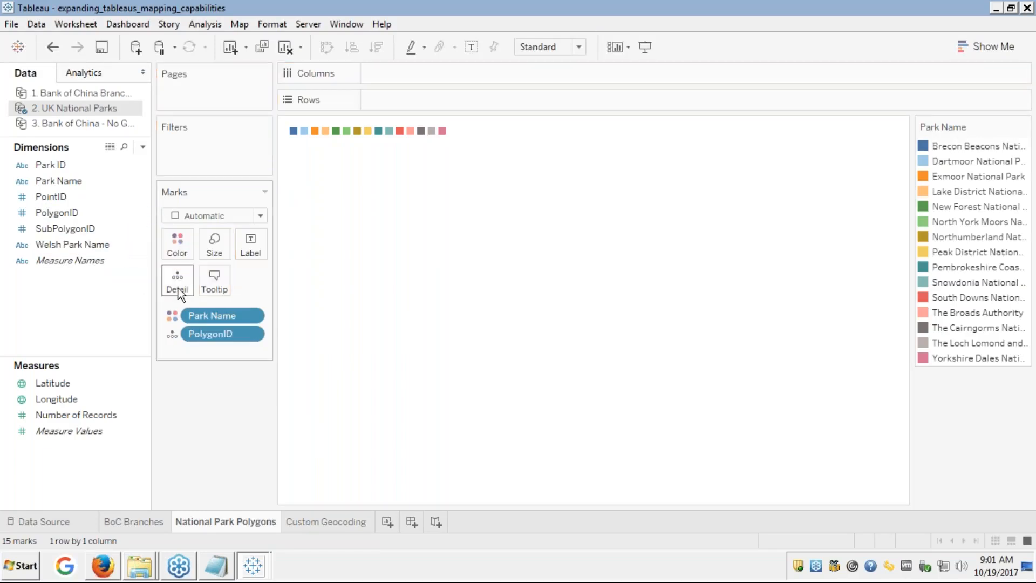
click(56, 226)
drag(56, 226, 176, 284)
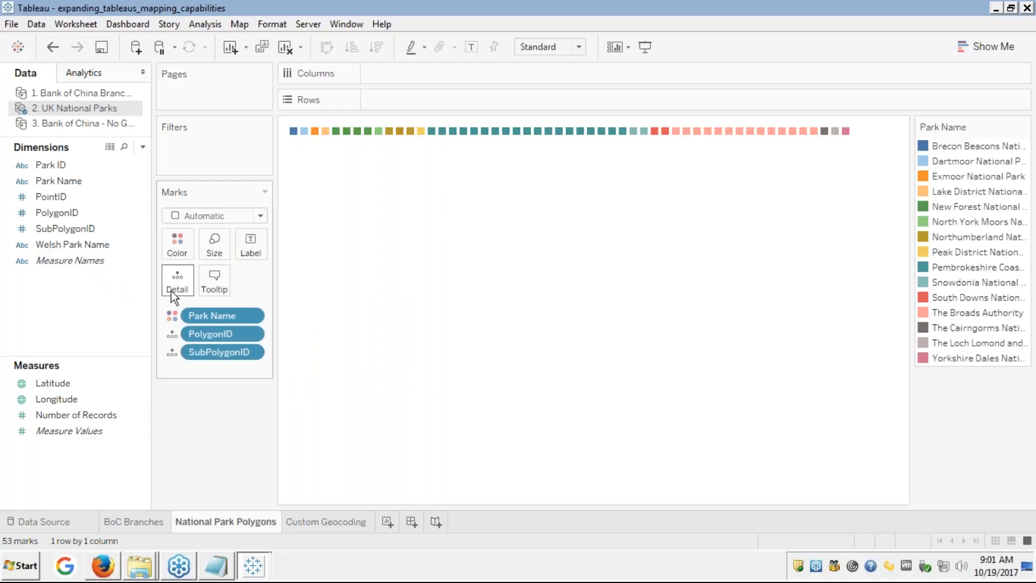
- Plot the marks on a map with average Latitude on rows and average Longitude on columns
click(48, 383)
click(49, 384)
double_click(49, 384)
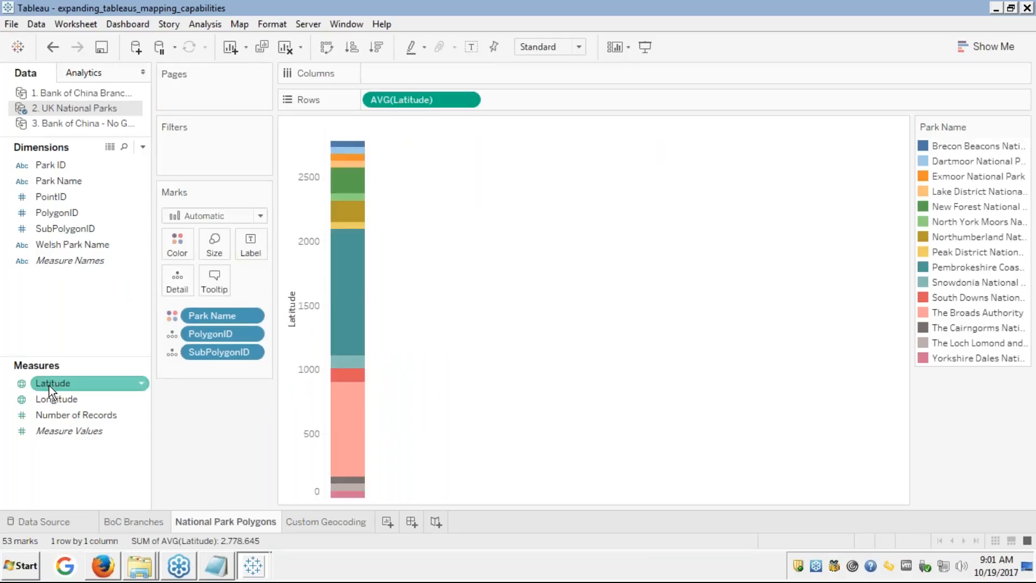
double_click(47, 398)
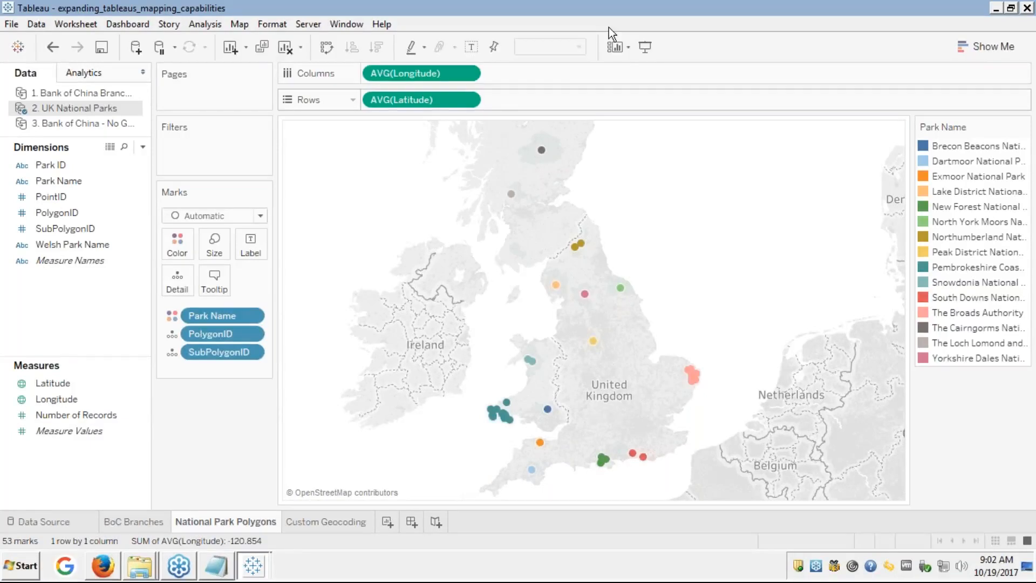
- Examine the details of individual park points on the map and look over the available mark types
mouse_move(545, 152)
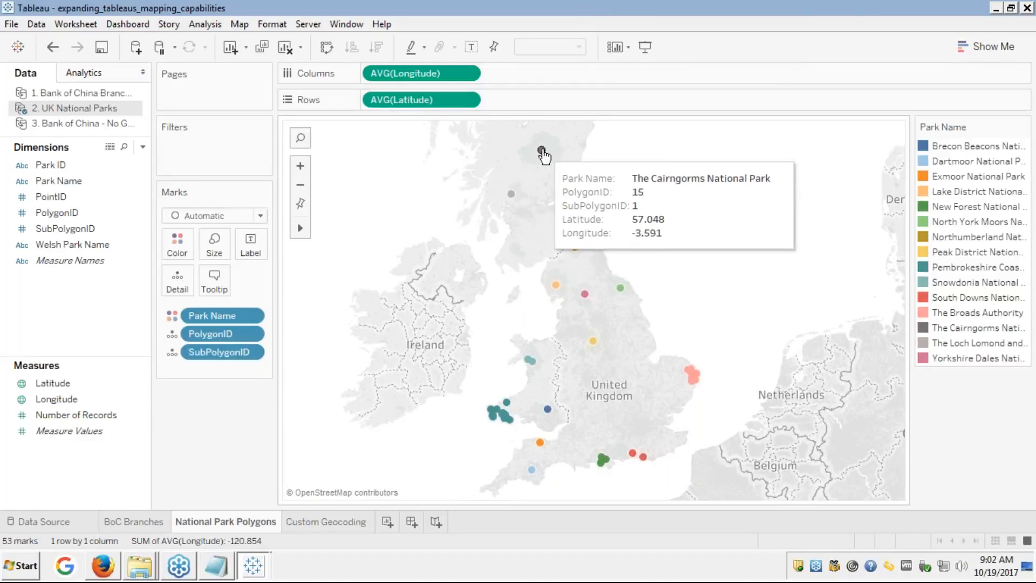
mouse_move(513, 196)
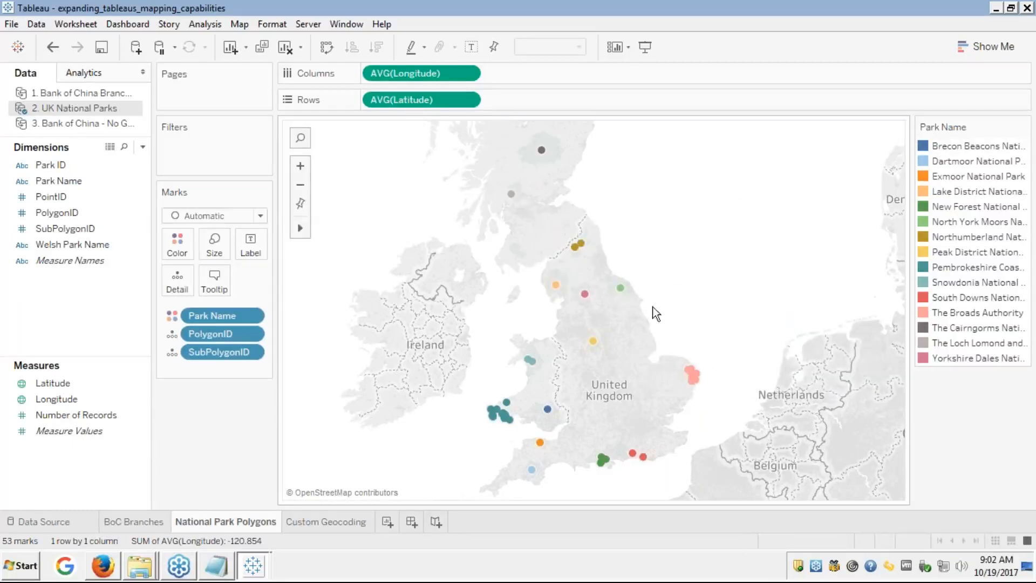
mouse_move(596, 338)
mouse_move(576, 248)
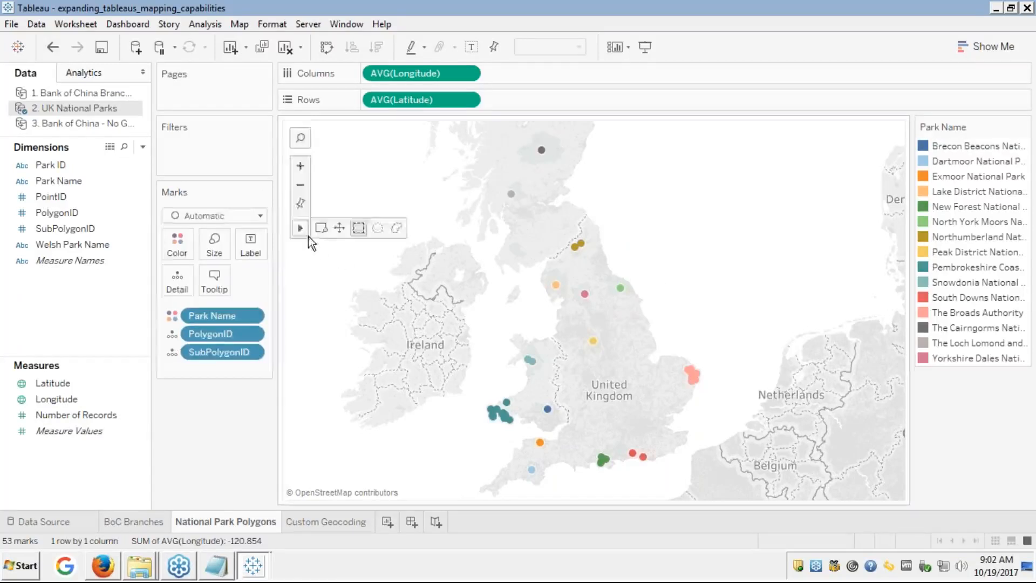
click(261, 216)
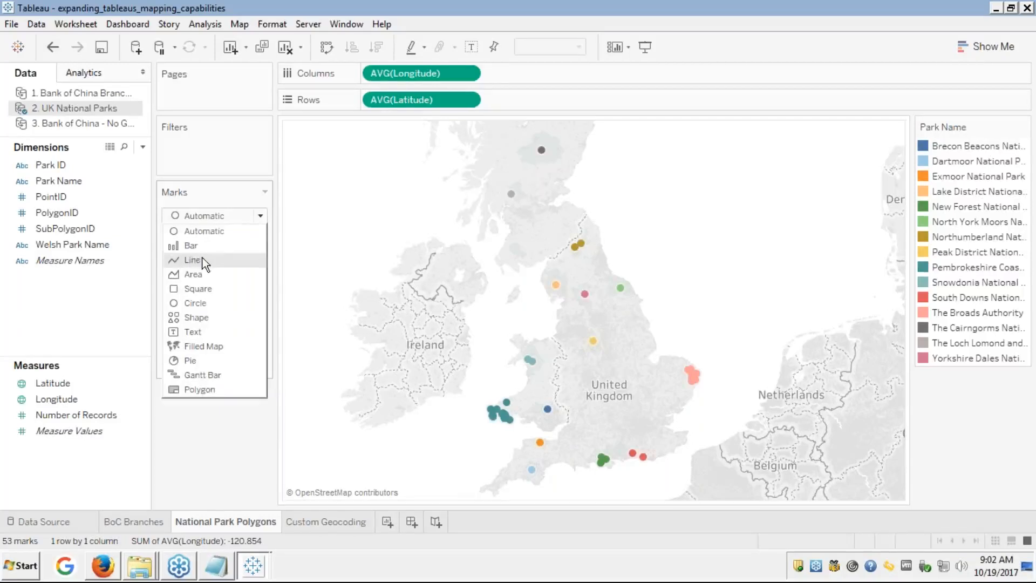
click(312, 211)
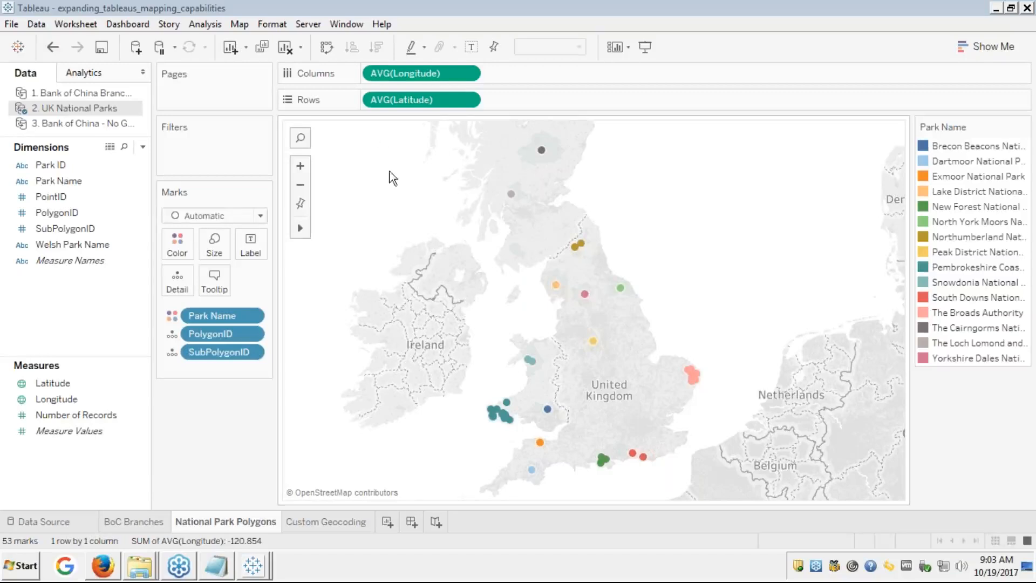
key(alt+Tab)
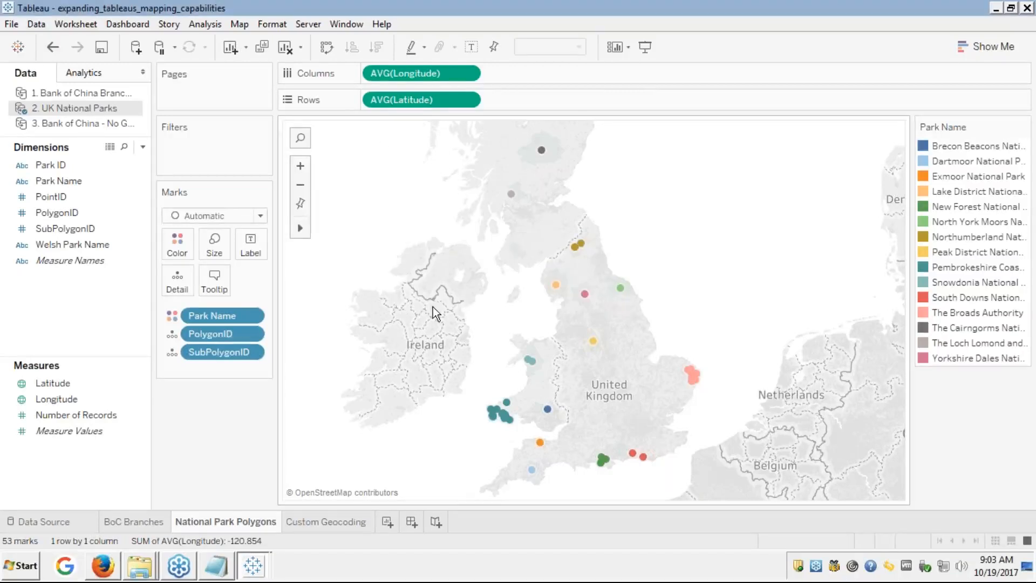
key(alt+Tab)
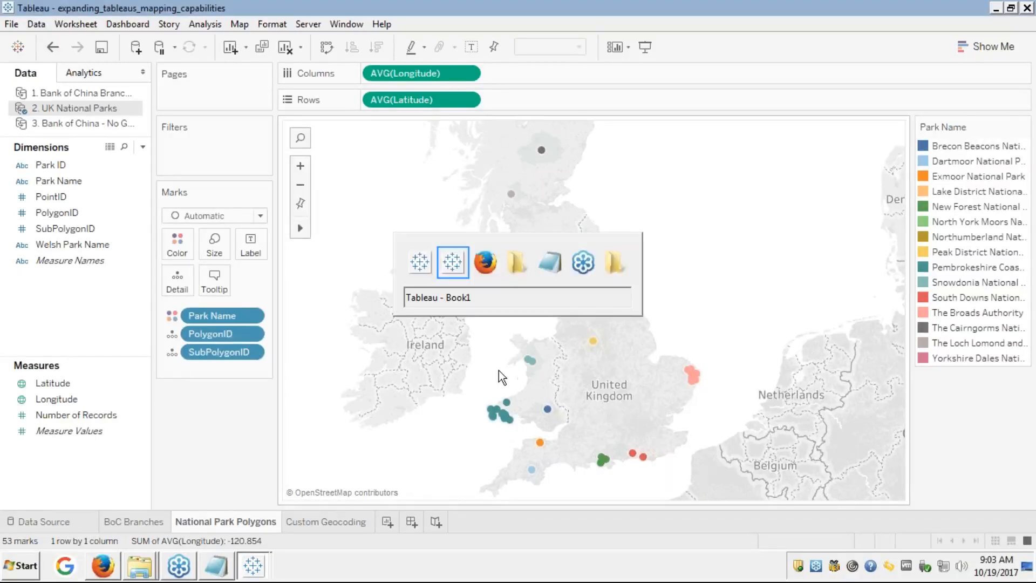
key(alt+Tab)
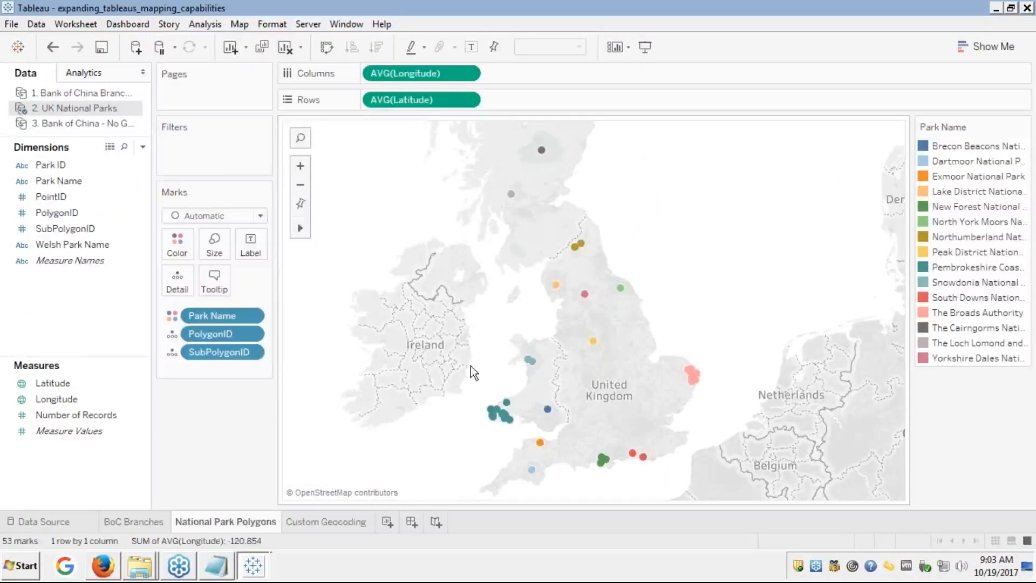
click(53, 396)
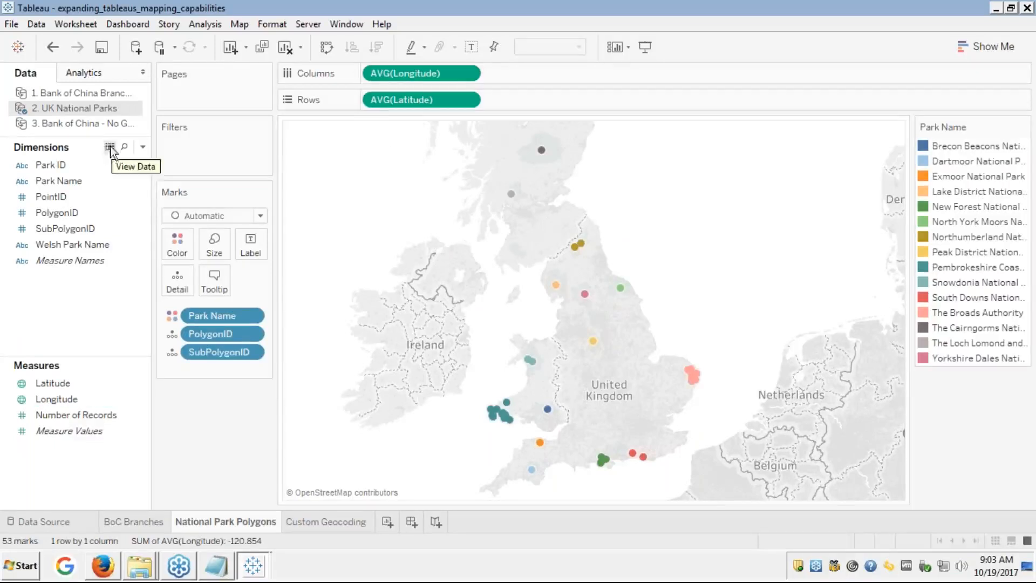
- View the full underlying data of The Cairngorms National Park mark and highlight its first two Latitude values
click(541, 151)
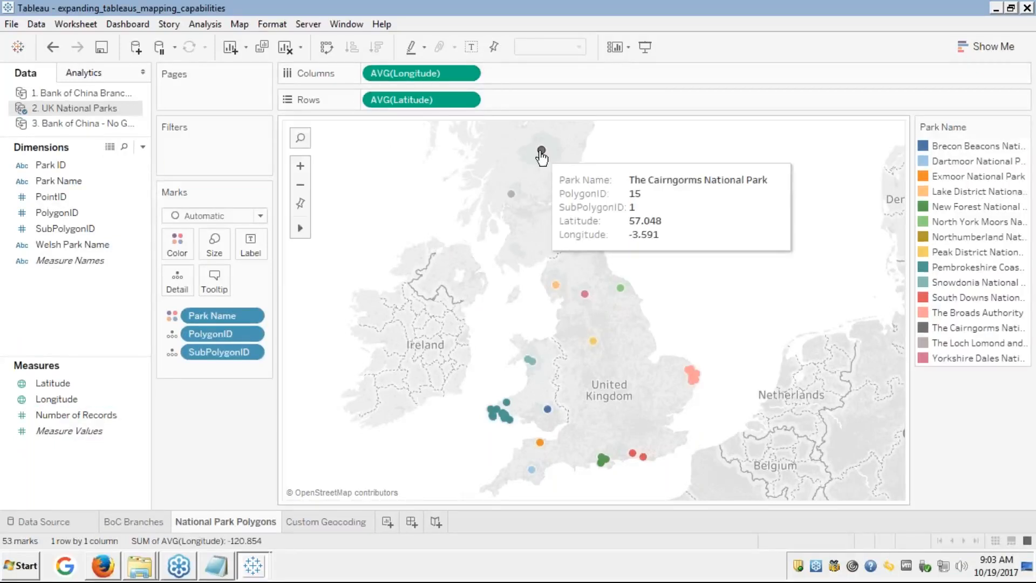
right_click(542, 152)
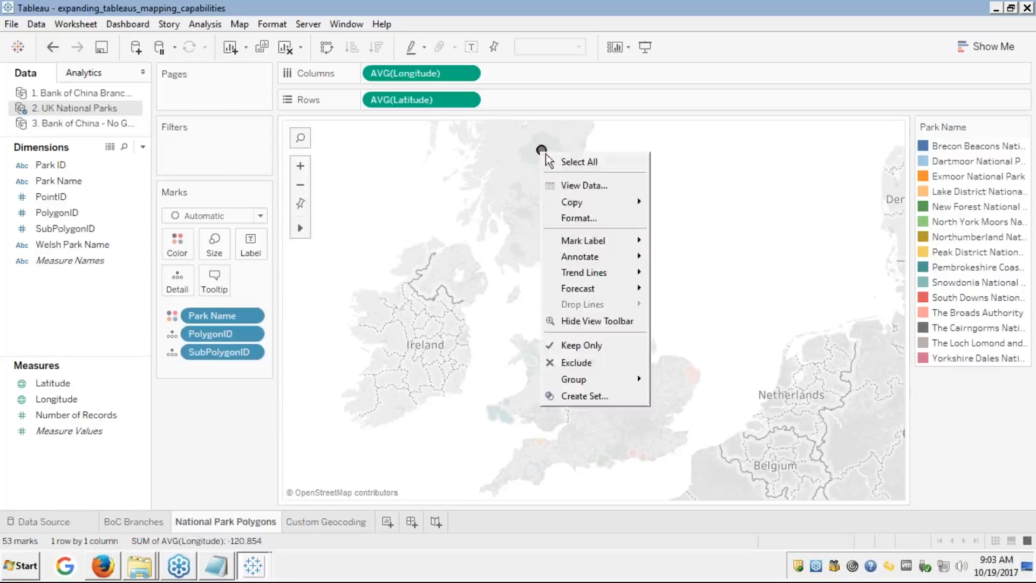
click(572, 185)
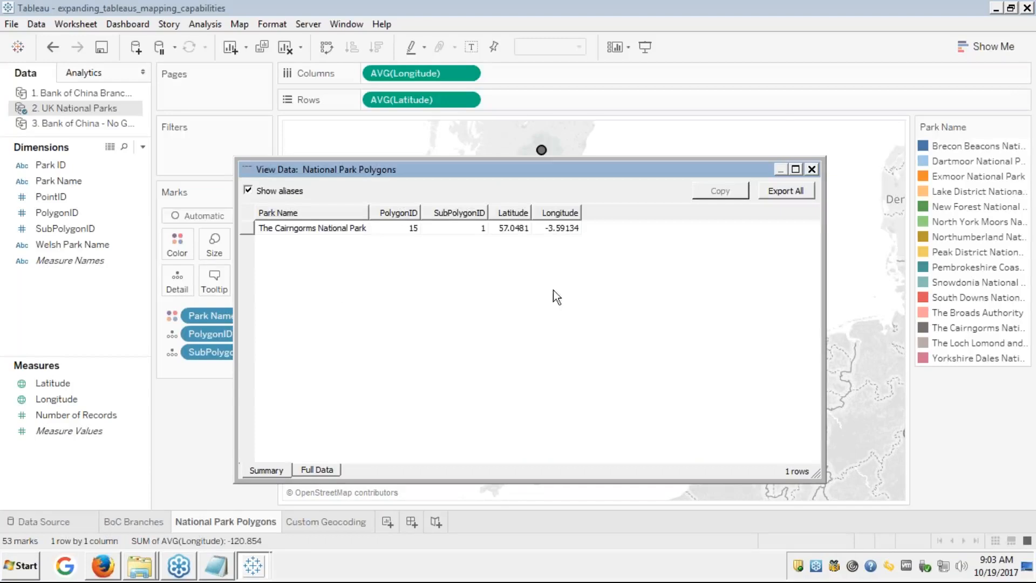
click(308, 473)
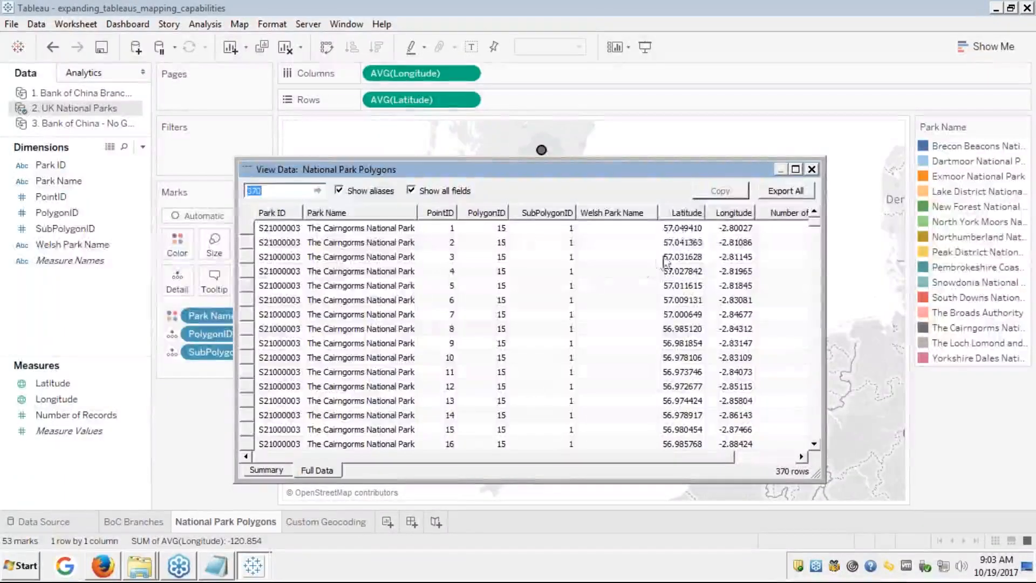
drag(683, 242, 682, 226)
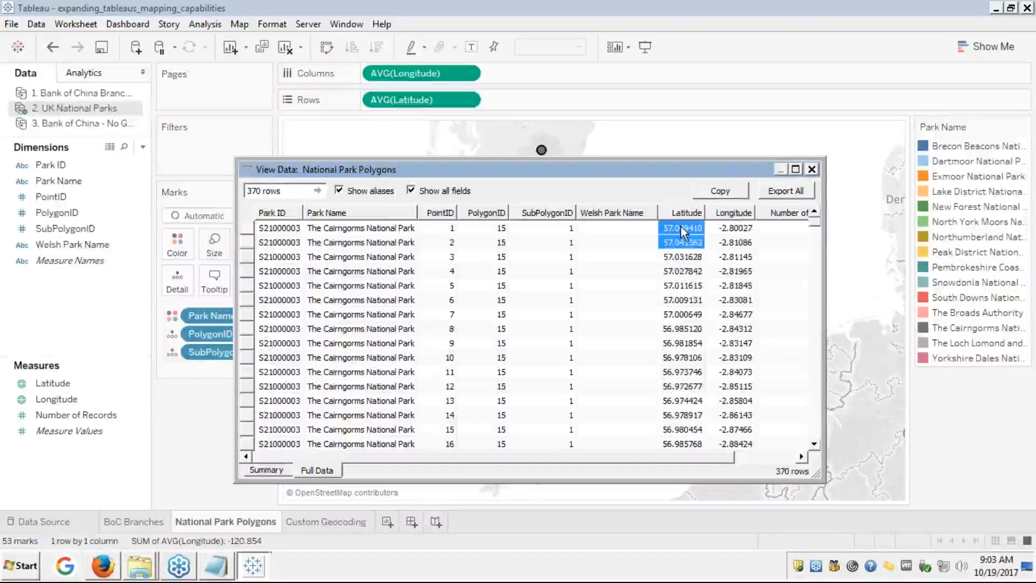
- Extend the selection of Latitude values down through The Cairngorms National Park's point records in the full data
key(shift+Down)
key(shift+Down)
key(shift+Down)
key(shift+Down)
key(shift+Down)
key(shift+Down)
key(shift+Down)
key(shift+Down)
key(shift+Down)
key(shift+Down)
key(shift+Down)
key(shift+Down)
key(shift+Down)
key(shift+Down)
key(shift+Down)
key(shift+Down)
key(shift+Down)
key(shift+Down)
key(shift+Down)
key(shift+Down)
key(shift+Down)
key(shift+Down)
key(shift+Down)
key(shift+Down)
key(shift+Down)
key(shift+Down)
key(shift+Down)
key(shift+Down)
key(shift+Down)
key(shift+Down)
key(shift+Down)
key(shift+Down)
key(shift+Down)
key(shift+Down)
key(shift+Down)
key(shift+Down)
key(shift+Down)
key(shift+Down)
key(shift+Down)
key(shift+Down)
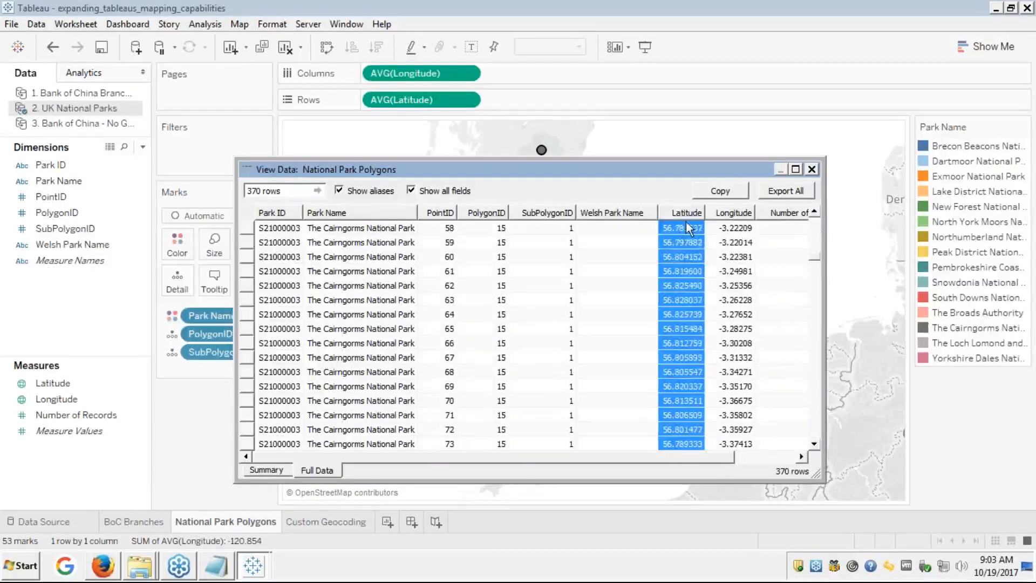
- Select the Longitude values from PointID 58 and 59 down through the following point records
drag(737, 242, 737, 227)
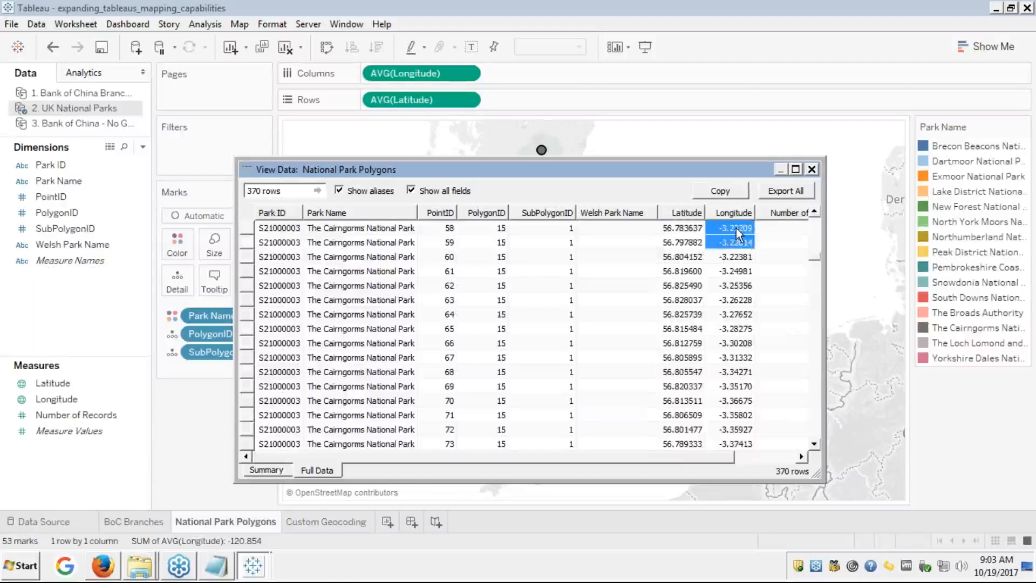
key(shift+Down)
key(shift+Down)
key(shift+Down)
key(shift+Down)
key(shift+Down)
key(shift+Down)
key(shift+Down)
key(shift+Down)
key(shift+Down)
key(shift+Down)
key(shift+Down)
key(shift+Down)
key(shift+Down)
key(shift+Down)
key(shift+Down)
key(shift+Down)
key(shift+Down)
key(shift+Down)
key(shift+Down)
key(shift+Down)
key(shift+Down)
key(shift+Down)
key(shift+Down)
key(shift+Down)
key(shift+Down)
key(shift+Down)
key(shift+Down)
key(shift+Down)
key(shift+Down)
key(shift+Down)
key(shift+Down)
key(shift+Down)
key(shift+Down)
key(shift+Down)
key(shift+Down)
key(shift+Down)
key(shift+Down)
key(shift+Down)
key(shift+Down)
key(shift+Down)
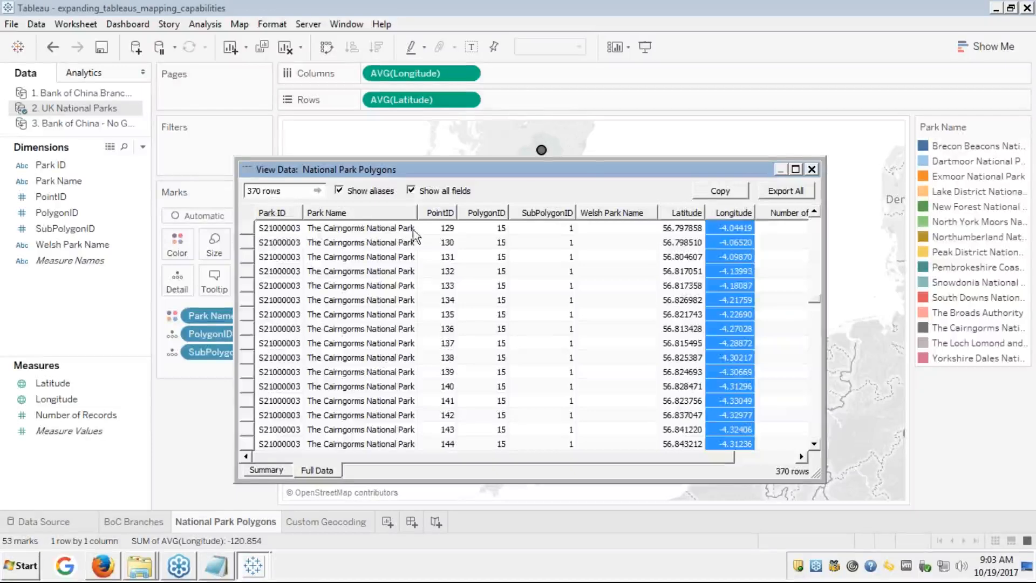
- Review the summary data of The Cairngorms mark, close the data window and deselect the mark
click(261, 469)
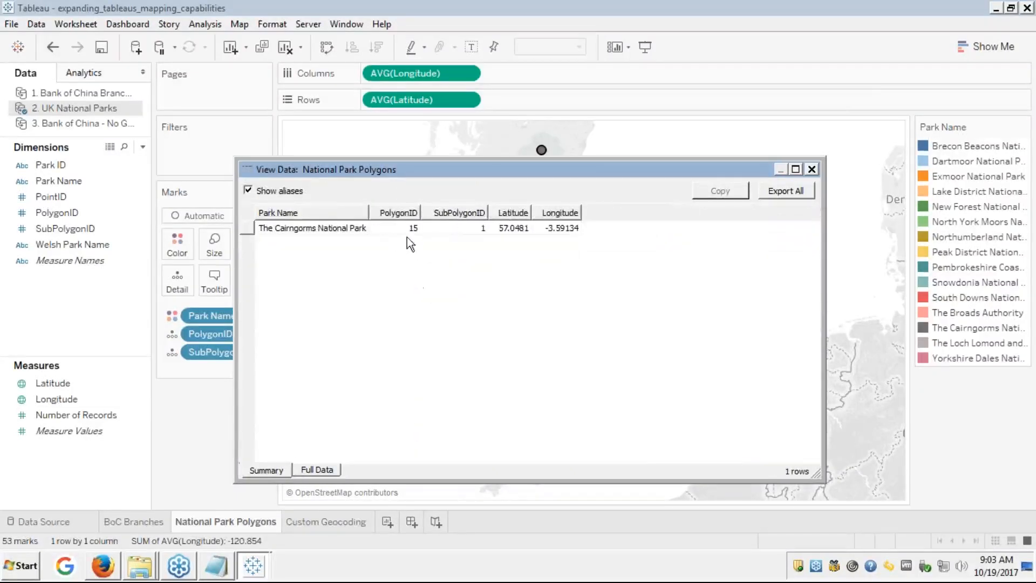
click(813, 170)
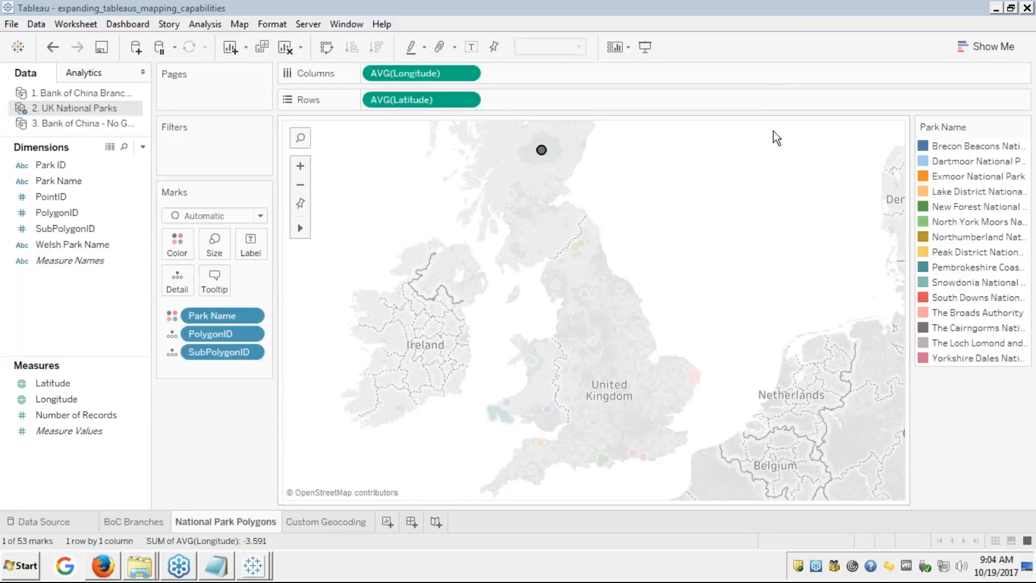
click(734, 183)
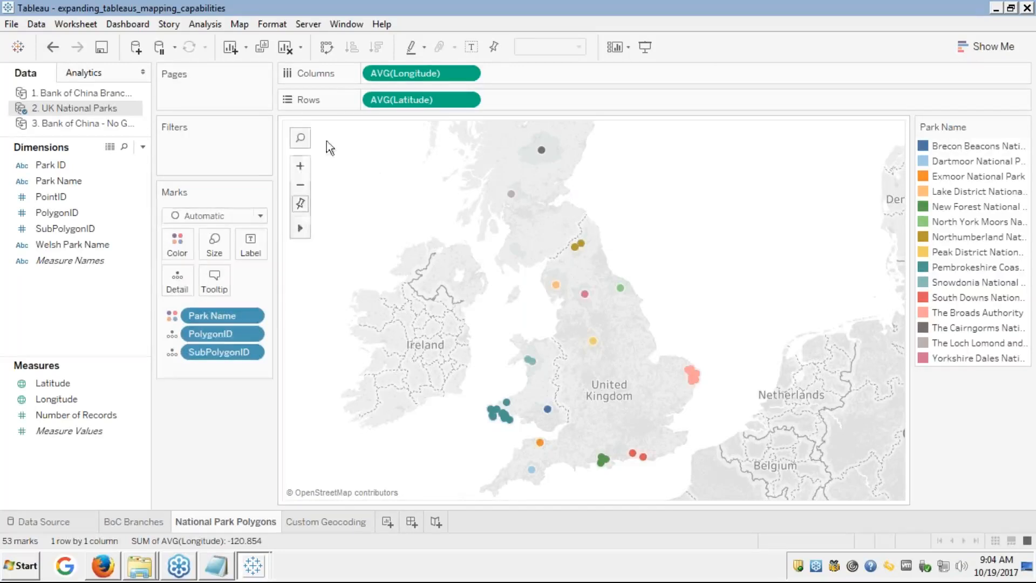
- Change the mark type to Line and inspect the lines drawn between the park points
click(261, 217)
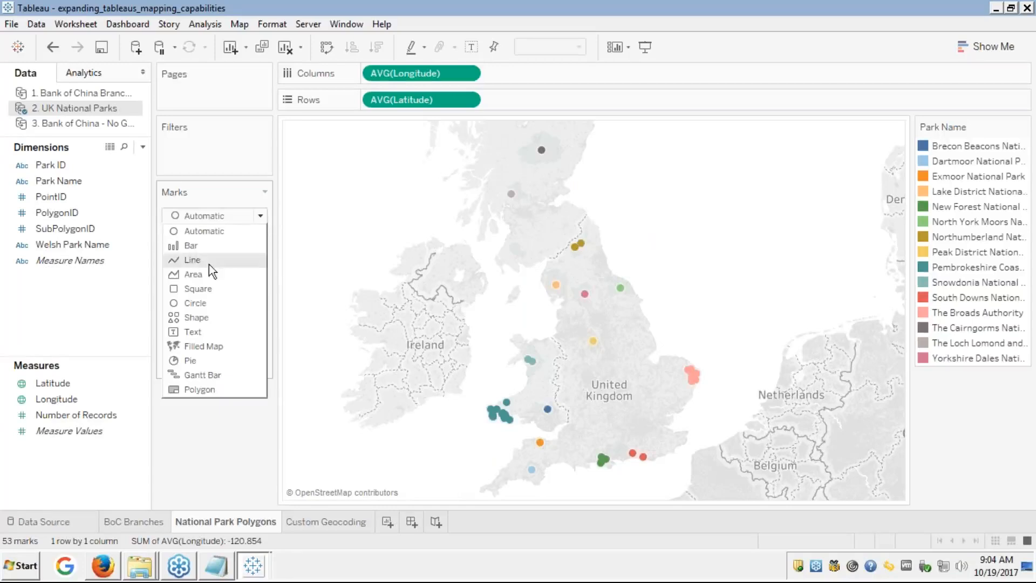
click(192, 260)
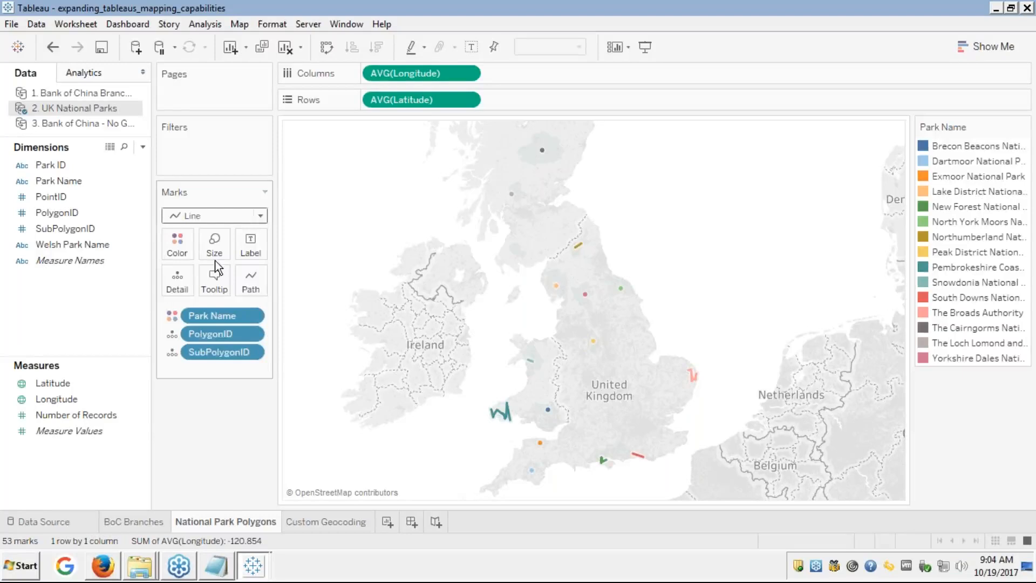
click(621, 431)
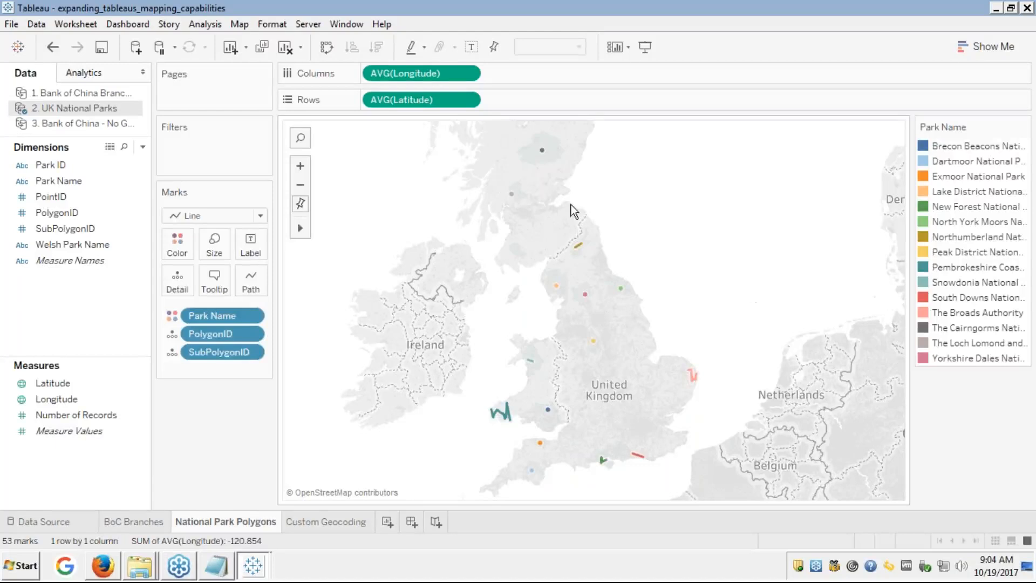
mouse_move(579, 249)
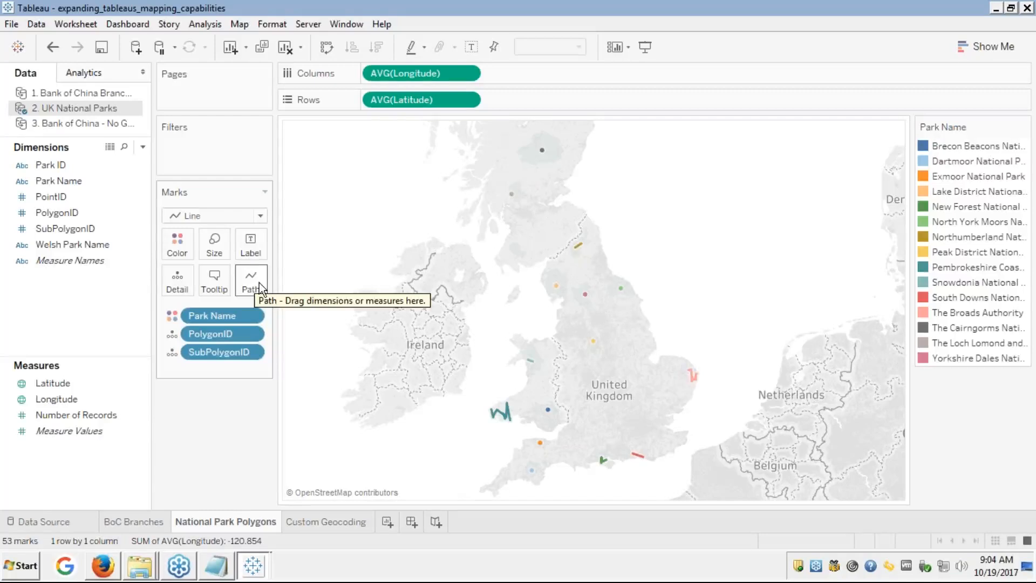
- Set PointID as the line path to trace each park's outline, and look over the available mark types
click(45, 211)
click(51, 196)
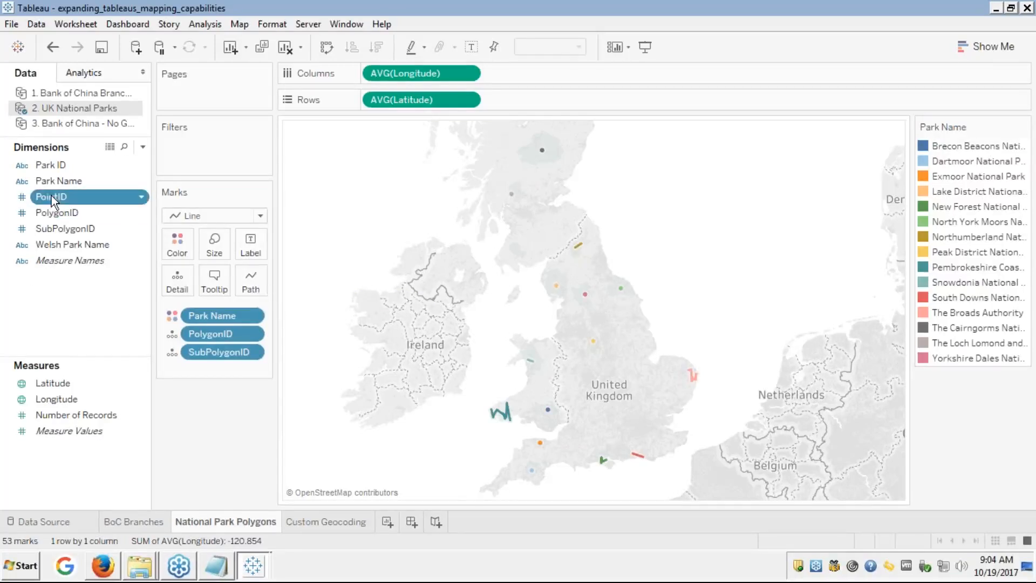
drag(51, 195, 251, 278)
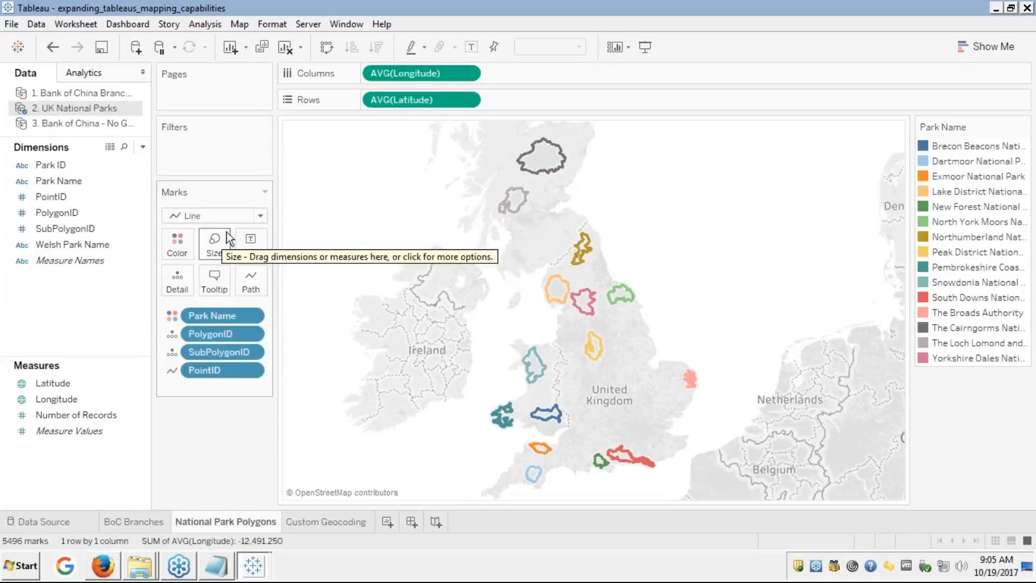
click(260, 216)
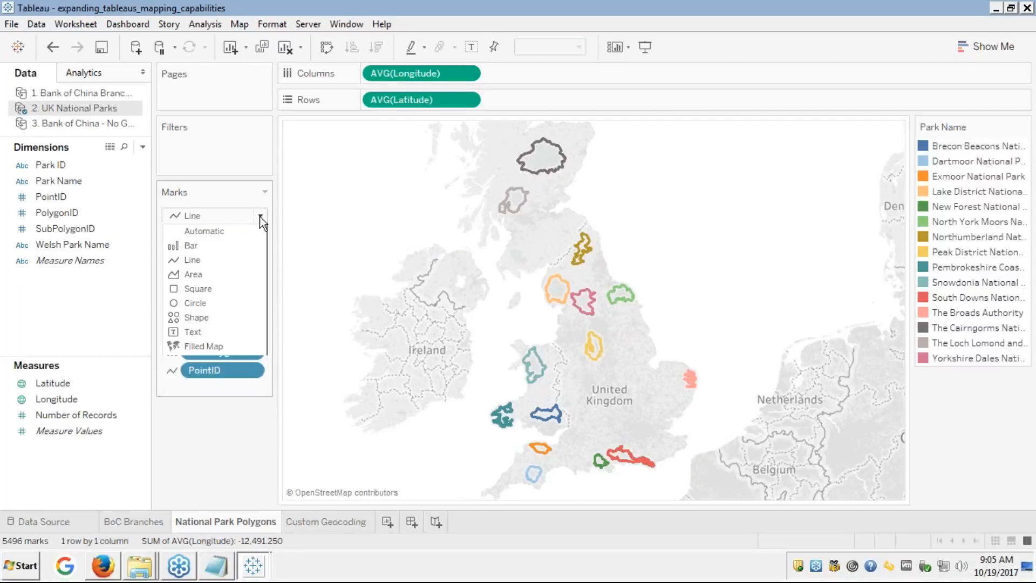
click(260, 216)
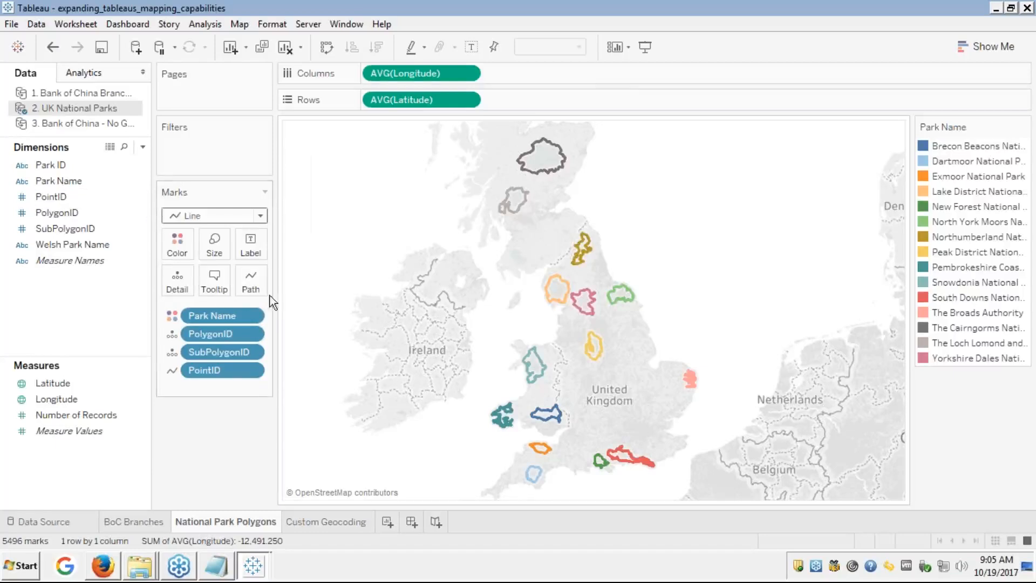
mouse_move(506, 214)
mouse_move(564, 157)
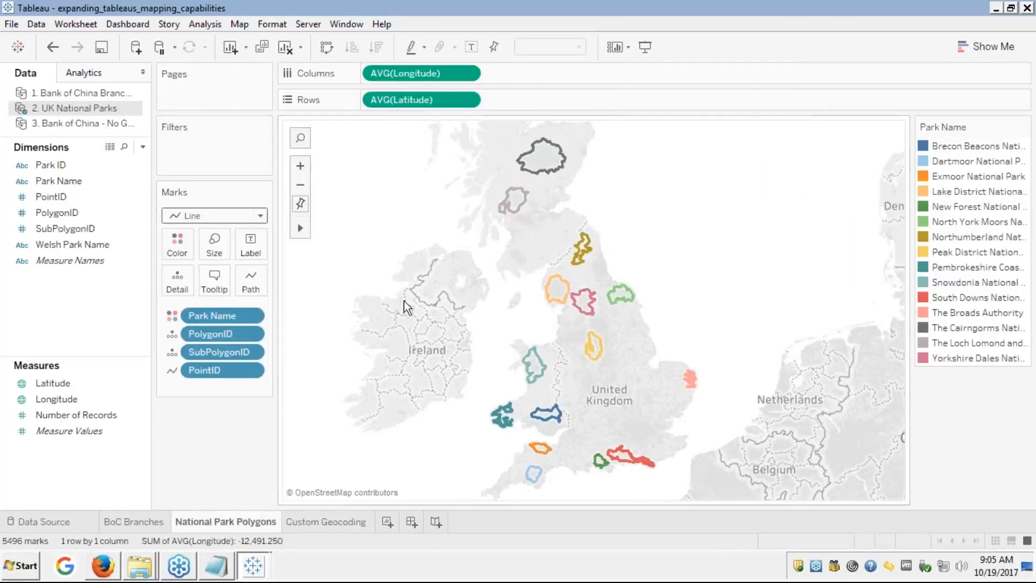
- Switch to the Module 6 presentation in Firefox and review the polygon map slides full screen, between slides 38 and 35
click(108, 567)
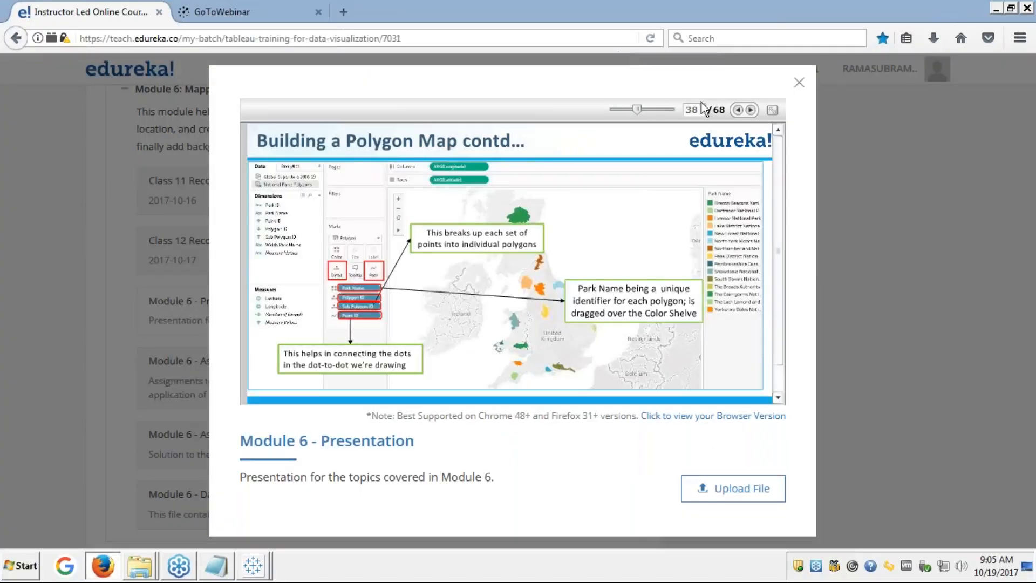
click(772, 110)
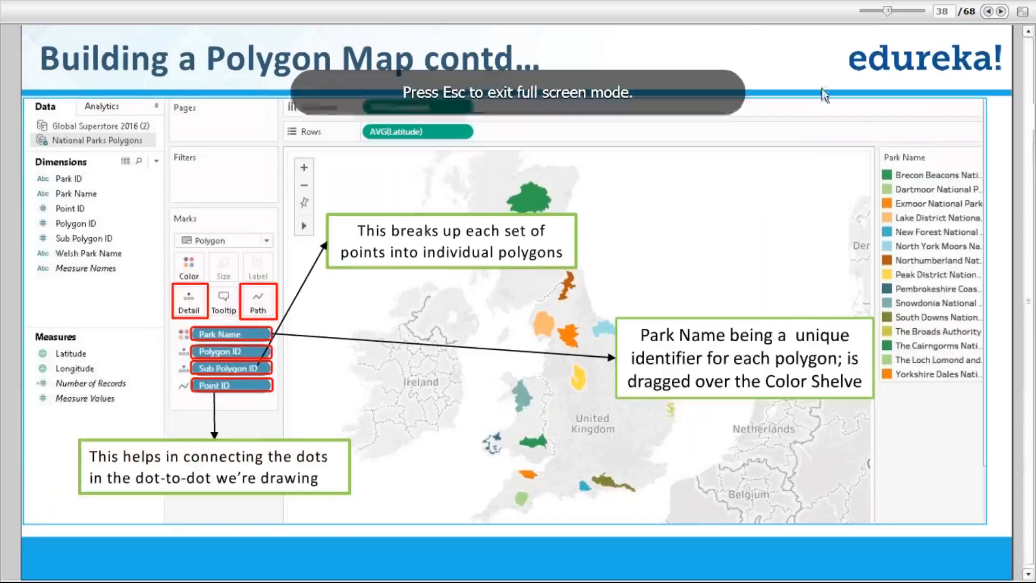
click(988, 11)
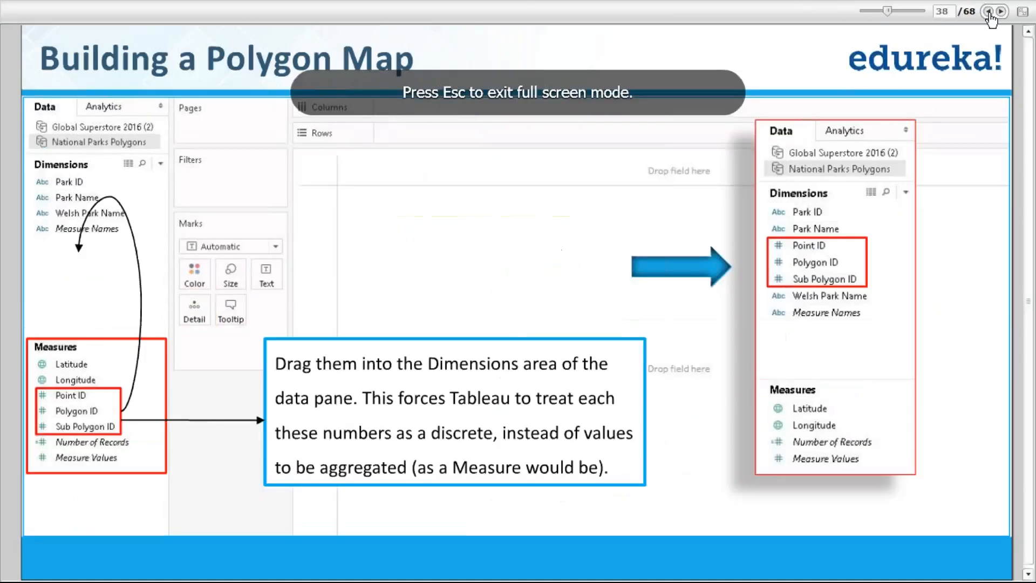
click(988, 11)
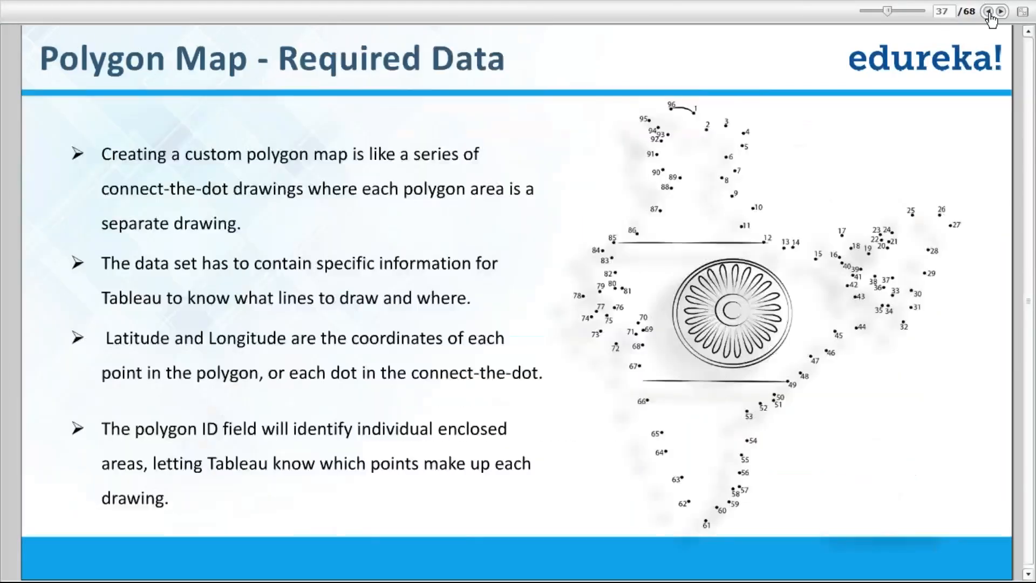
click(988, 11)
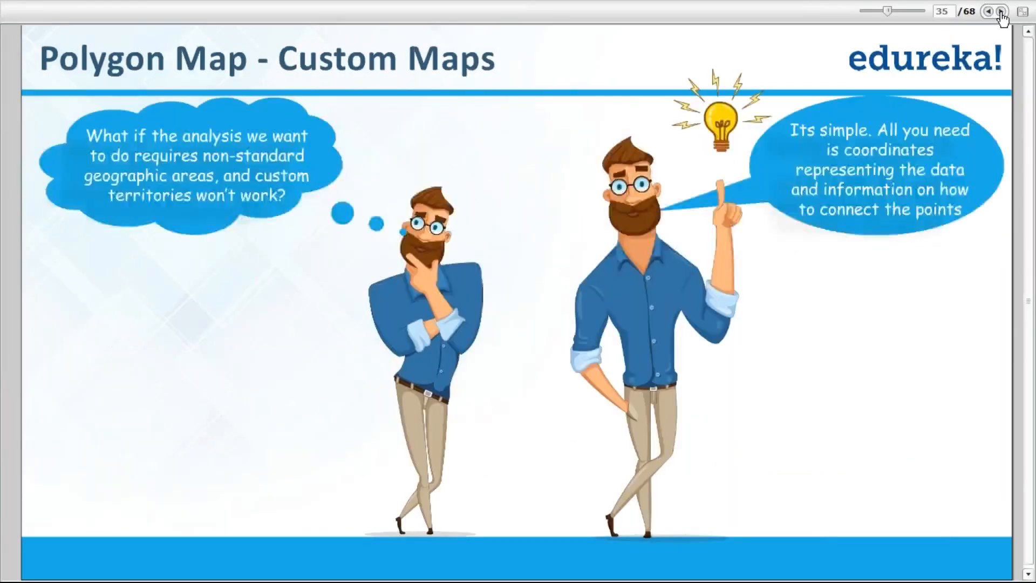
click(1001, 11)
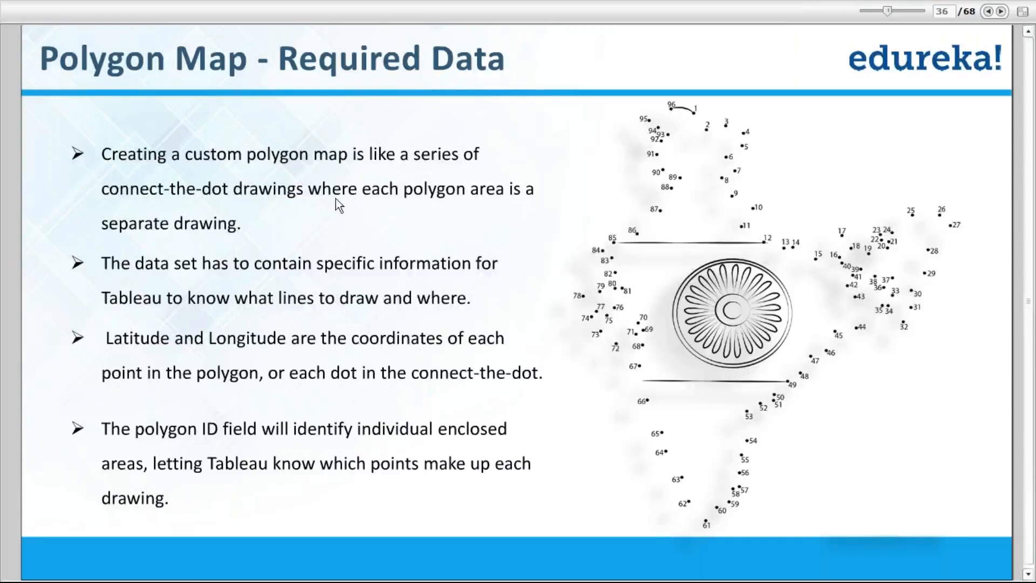
key(alt+Tab)
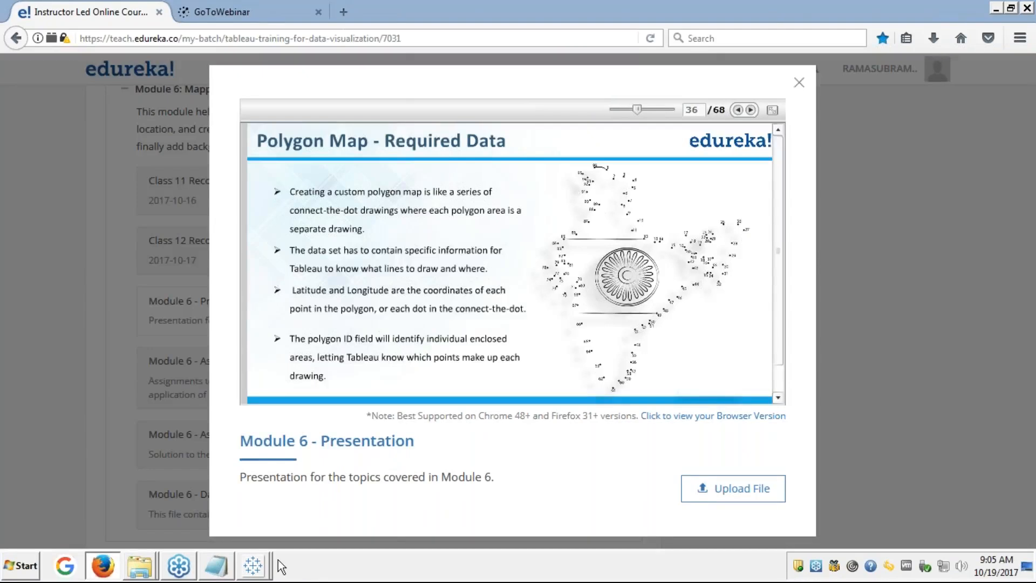
- Switch back to the expanding_tableaus_mapping_capabilities workbook in Tableau and examine point details along the national park outlines
click(257, 566)
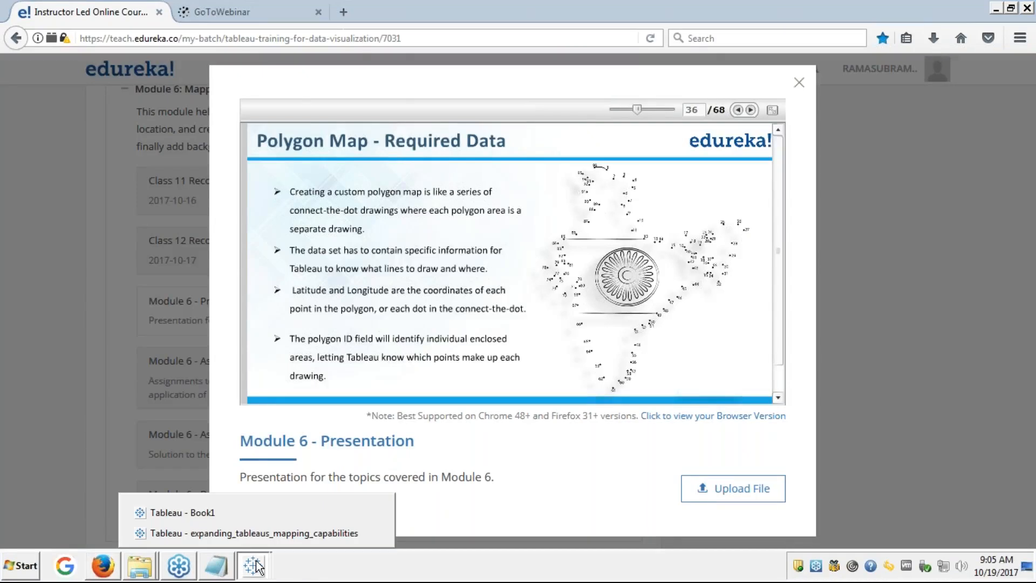
click(238, 534)
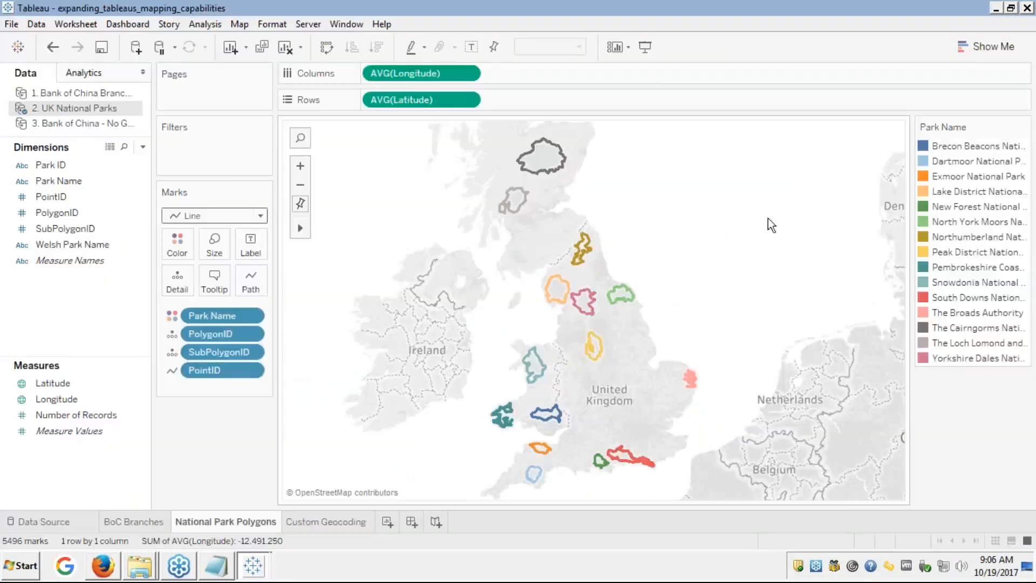
mouse_move(556, 301)
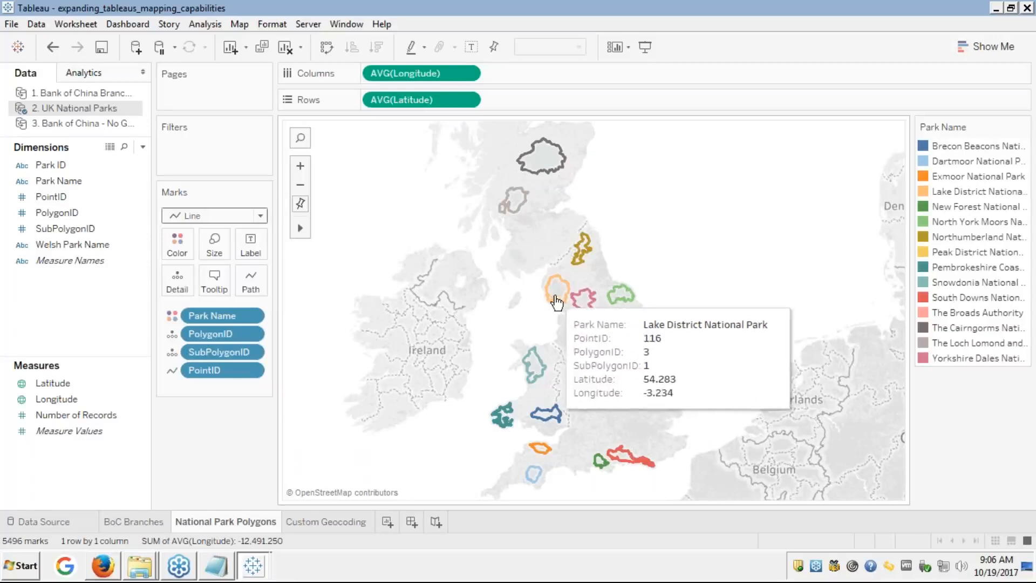
mouse_move(591, 314)
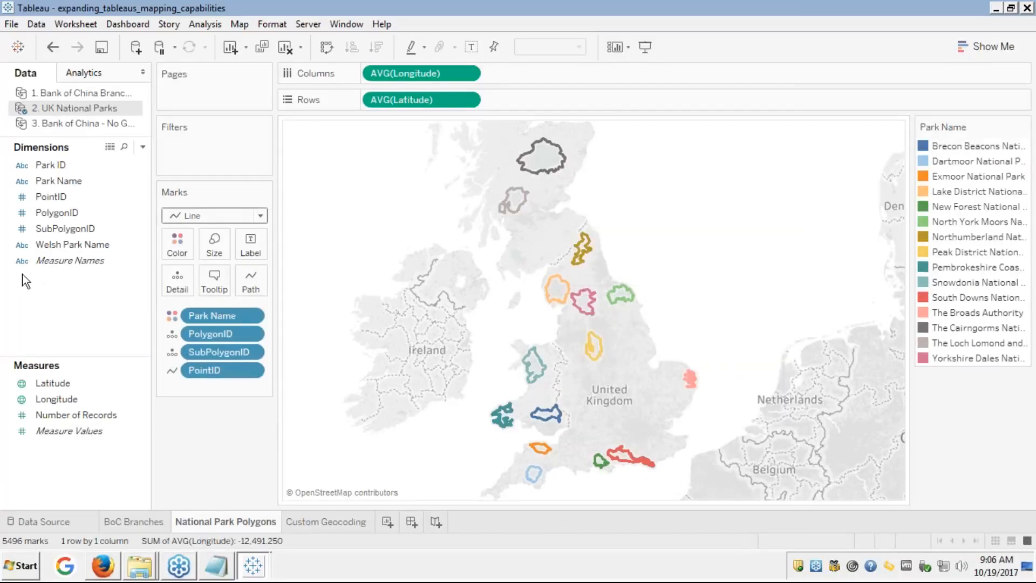
click(145, 388)
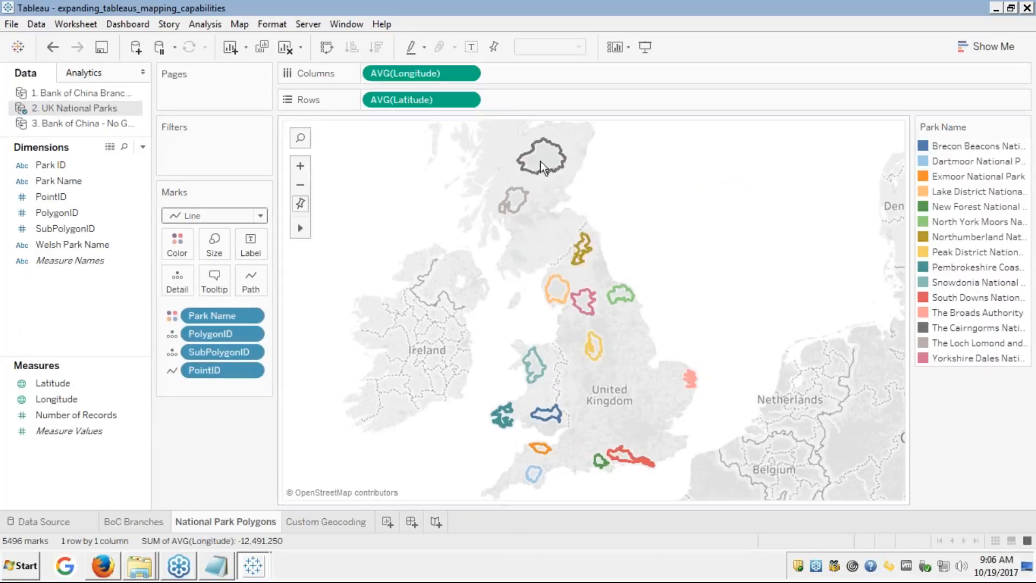
mouse_move(539, 162)
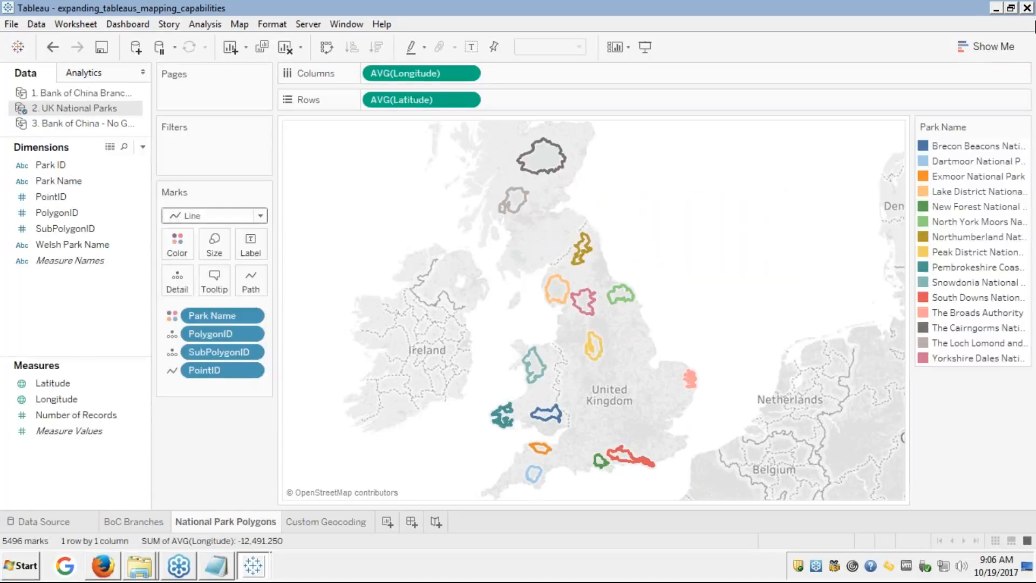
- Highlight the New Forest park through the Park Name legend, and clear the highlight again
click(1021, 208)
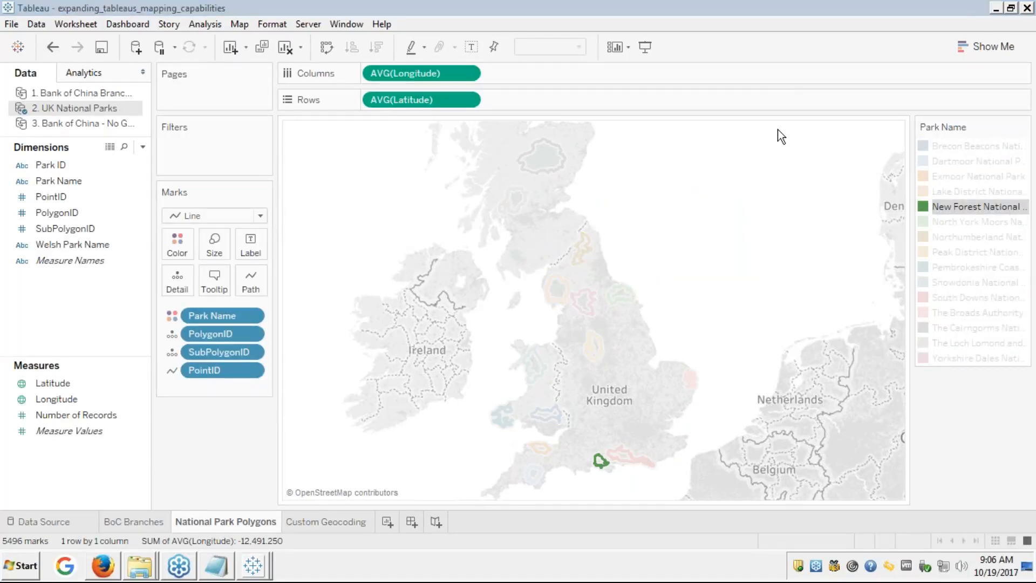
mouse_move(778, 129)
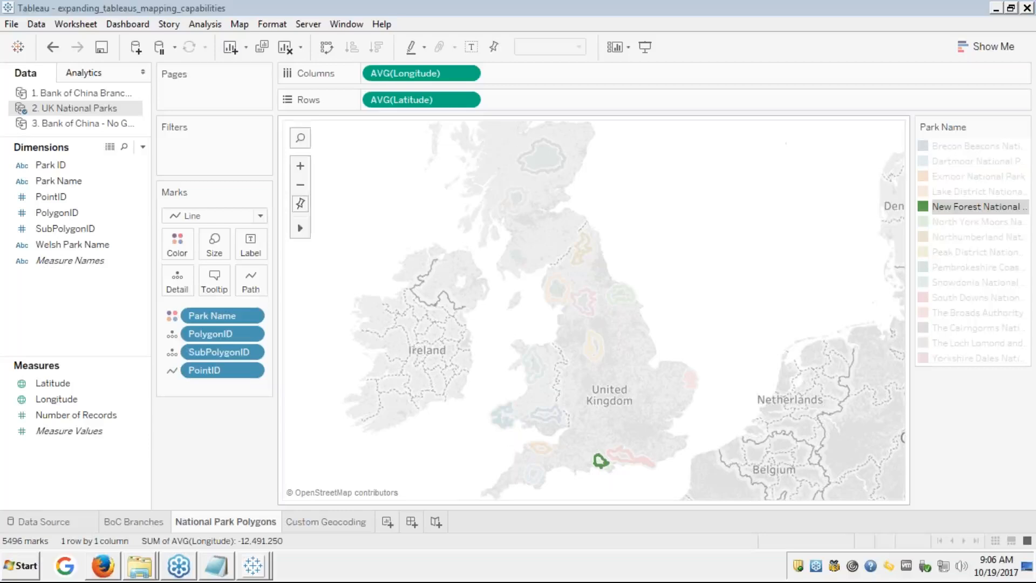
click(977, 209)
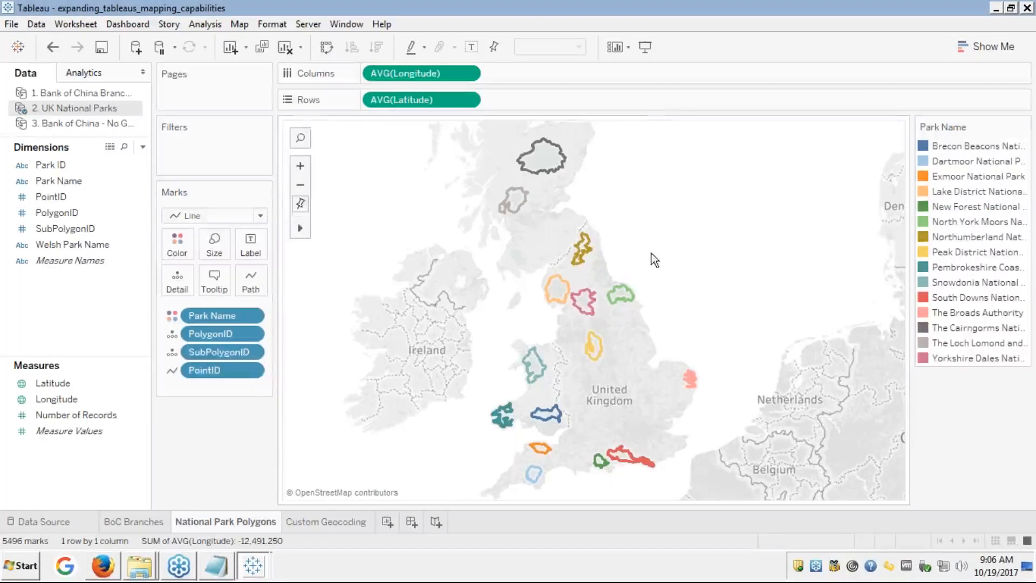
- Clear the National Park Polygons sheet and color the marks by Park Name
click(284, 47)
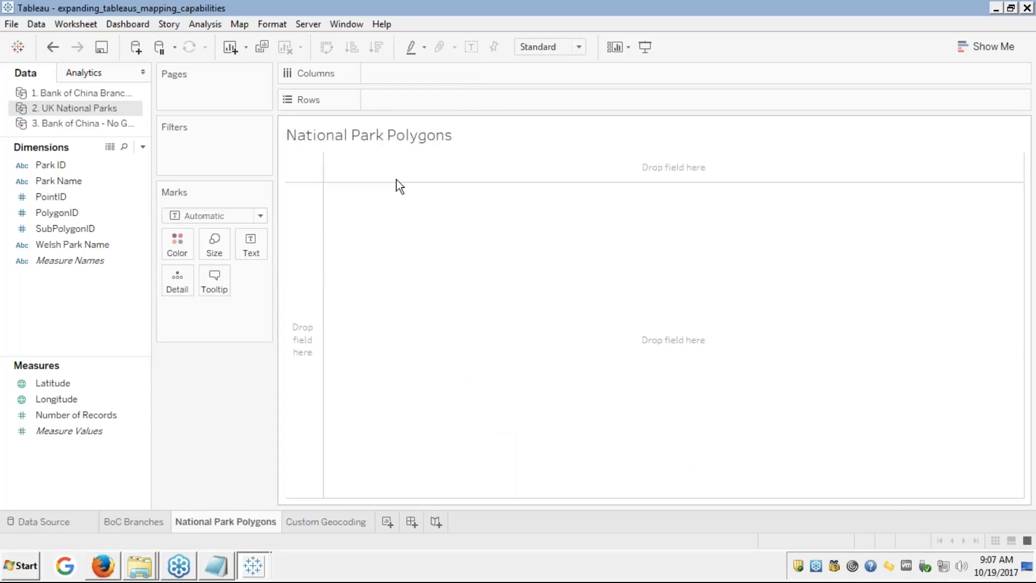
click(66, 214)
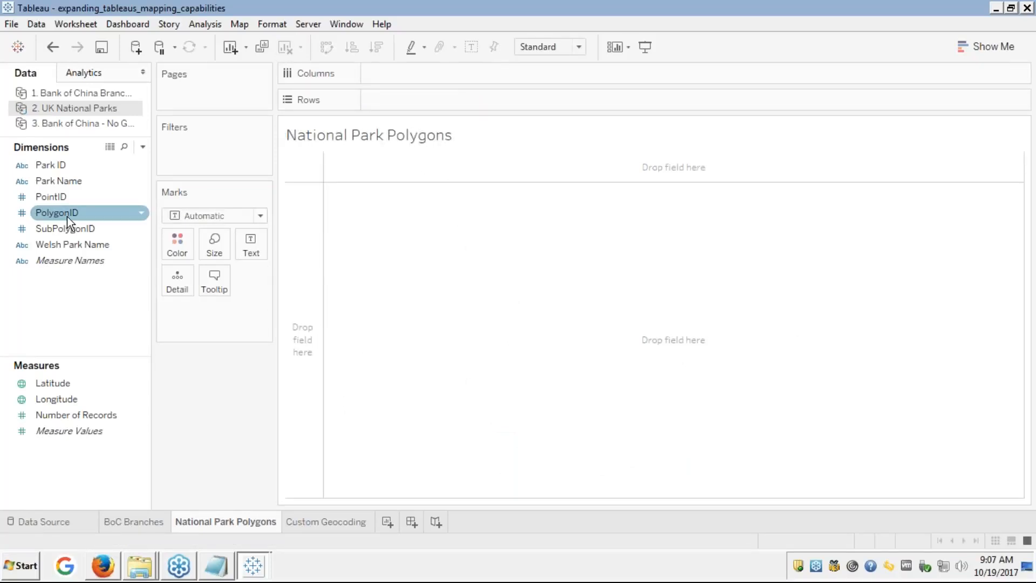
click(53, 181)
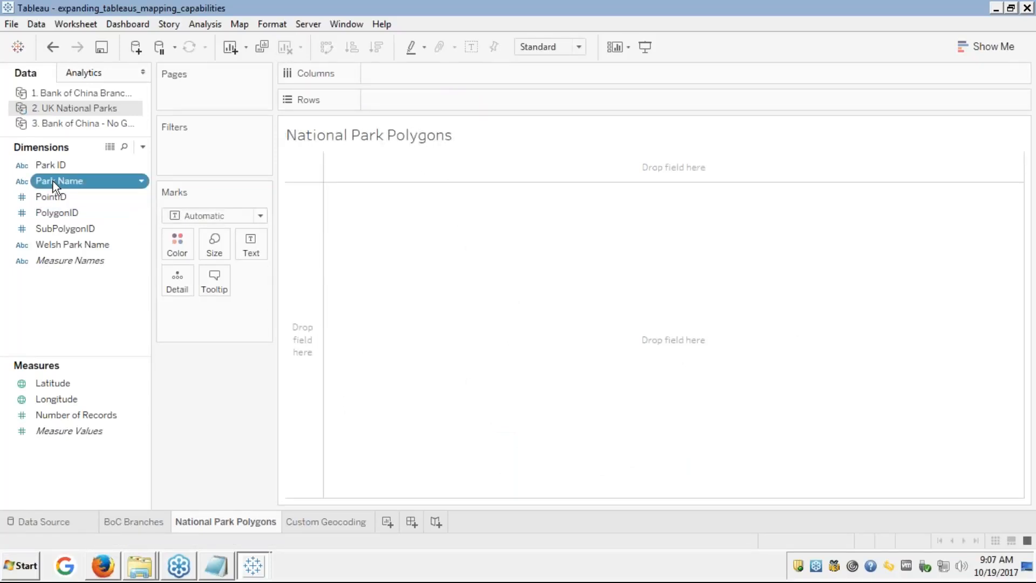
drag(53, 180, 179, 249)
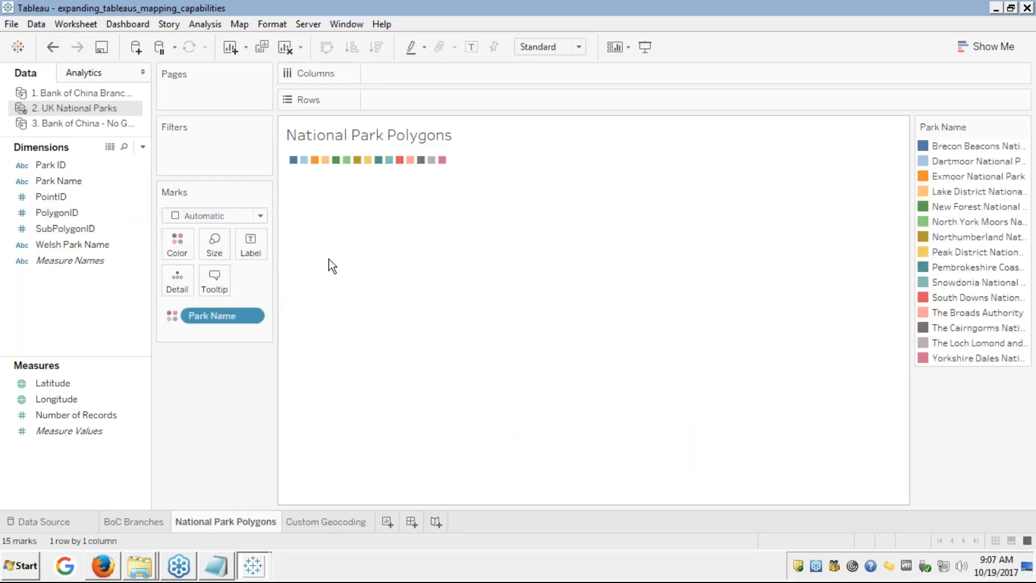
- Plot the parks on a map using average Longitude and average Latitude, and inspect the details of the northernmost park's mark
click(46, 381)
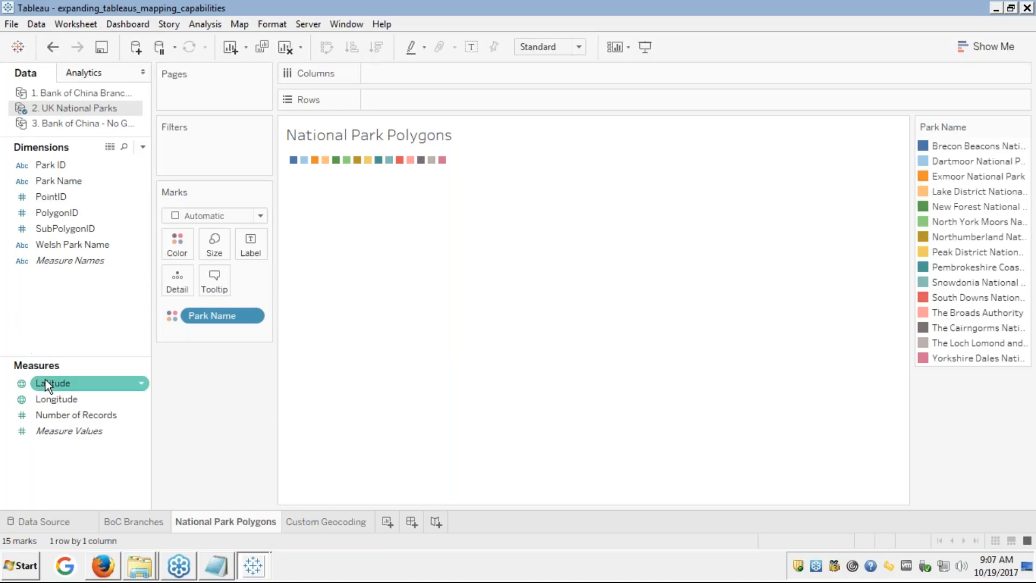
double_click(46, 384)
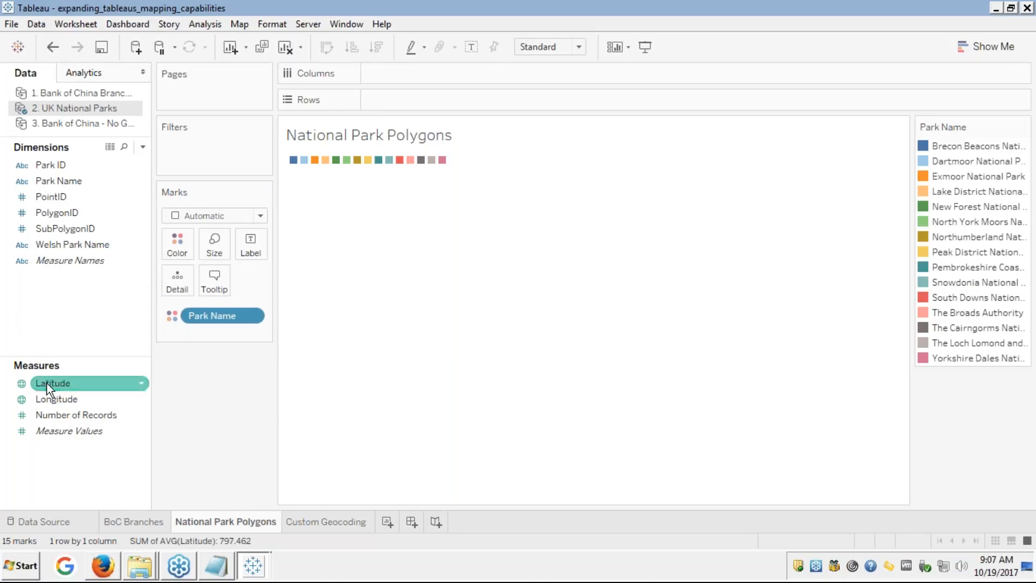
double_click(47, 400)
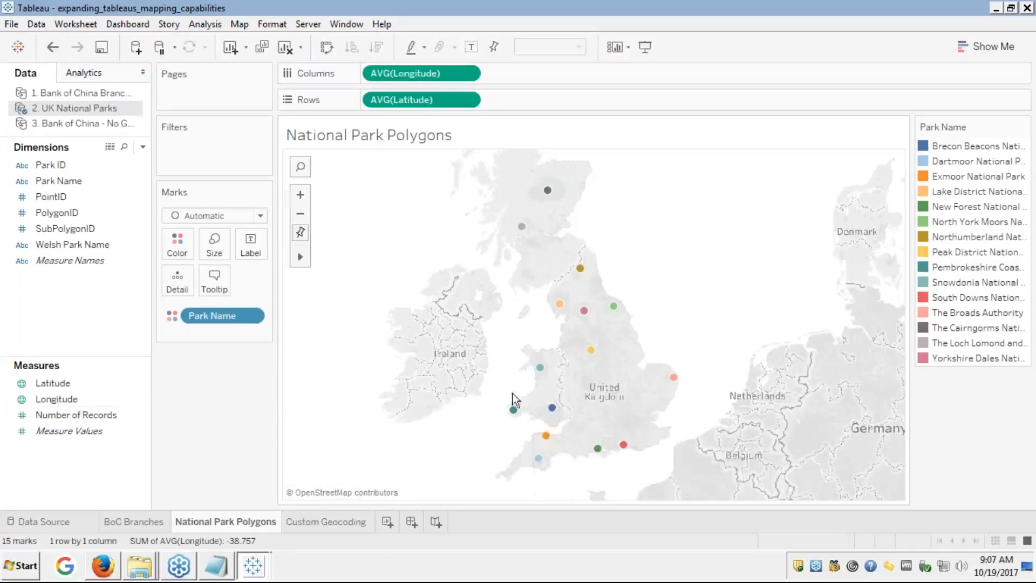
mouse_move(548, 192)
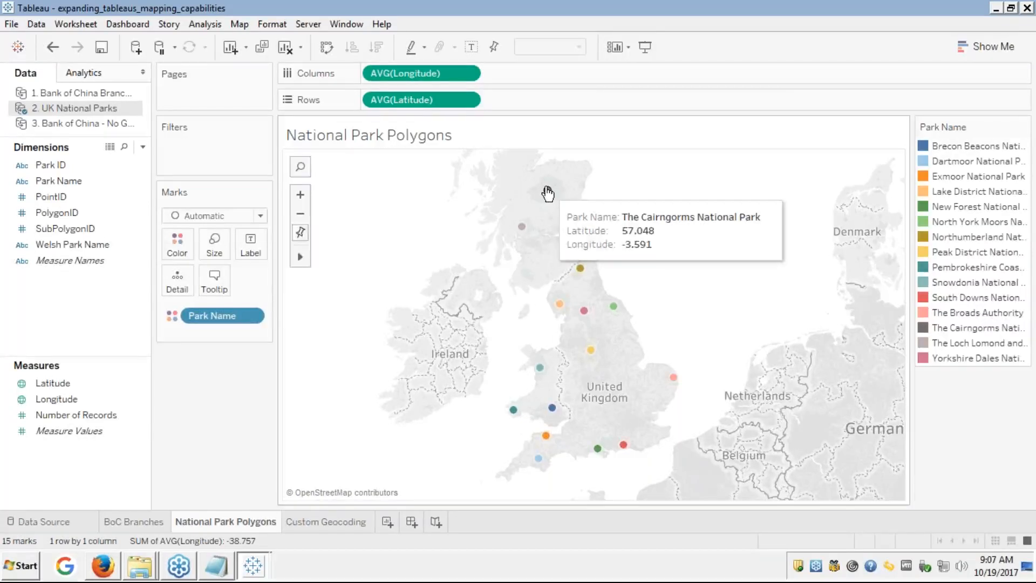
- Try PointID as a detail level for the park marks, and remove it again
click(55, 198)
drag(54, 196, 177, 280)
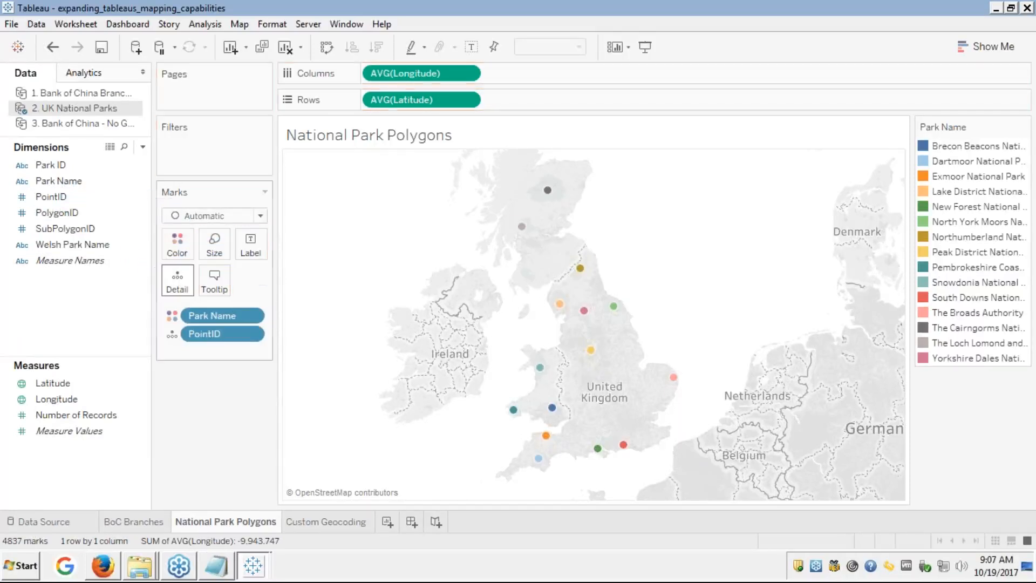
click(66, 213)
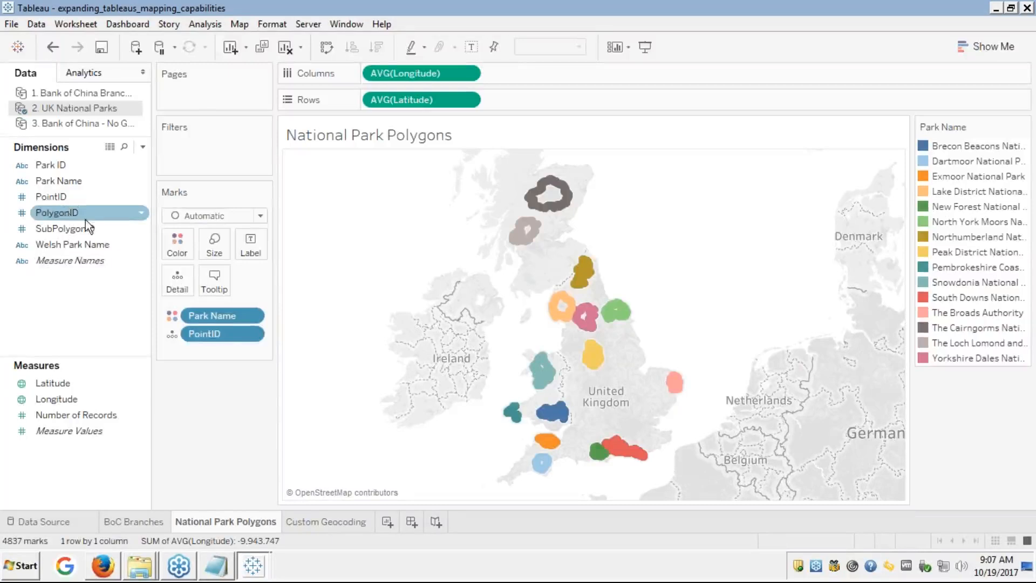
drag(85, 219, 184, 292)
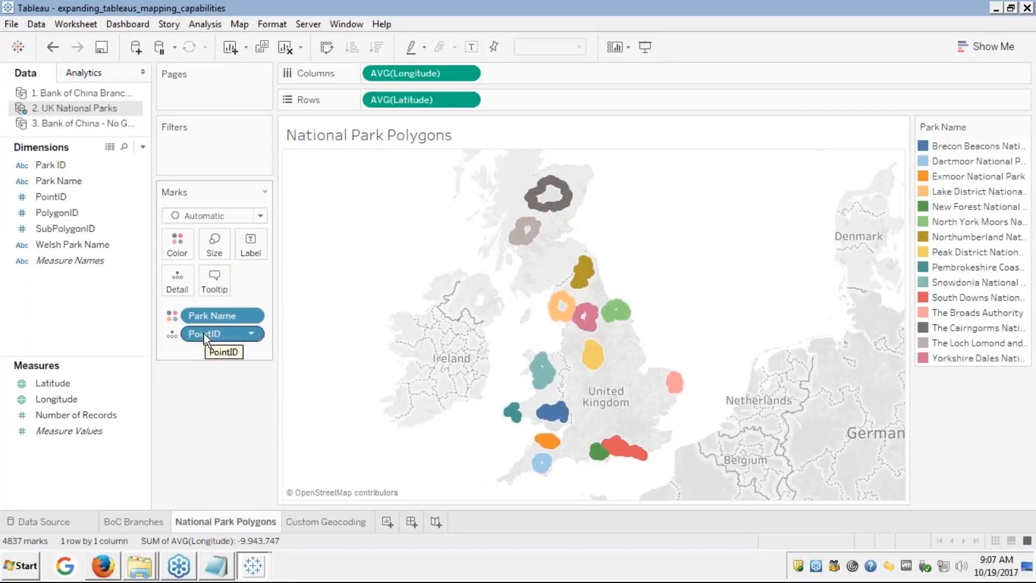
click(50, 210)
drag(205, 333, 79, 297)
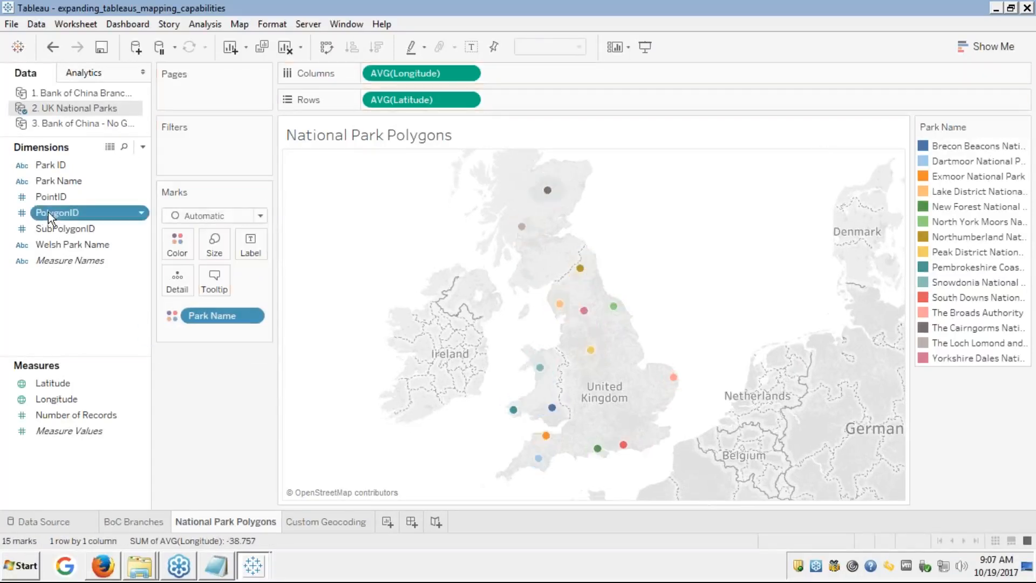
- Break the park marks down by adding PolygonID and SubPolygonID as detail levels
drag(48, 212, 167, 279)
click(47, 228)
drag(47, 229, 176, 282)
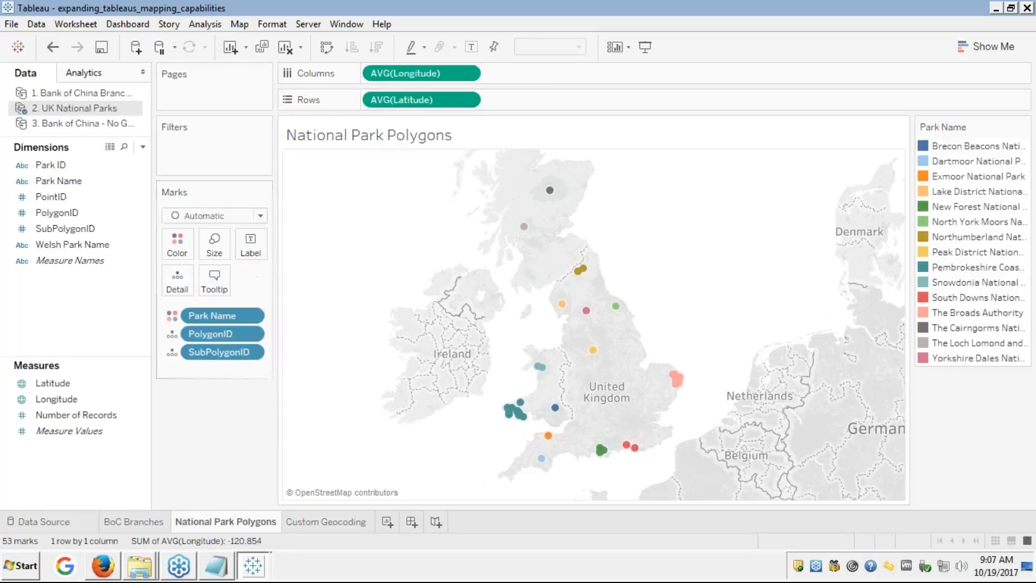
- Change the mark type to Line and use PointID as the path that connects the park outline points
click(265, 215)
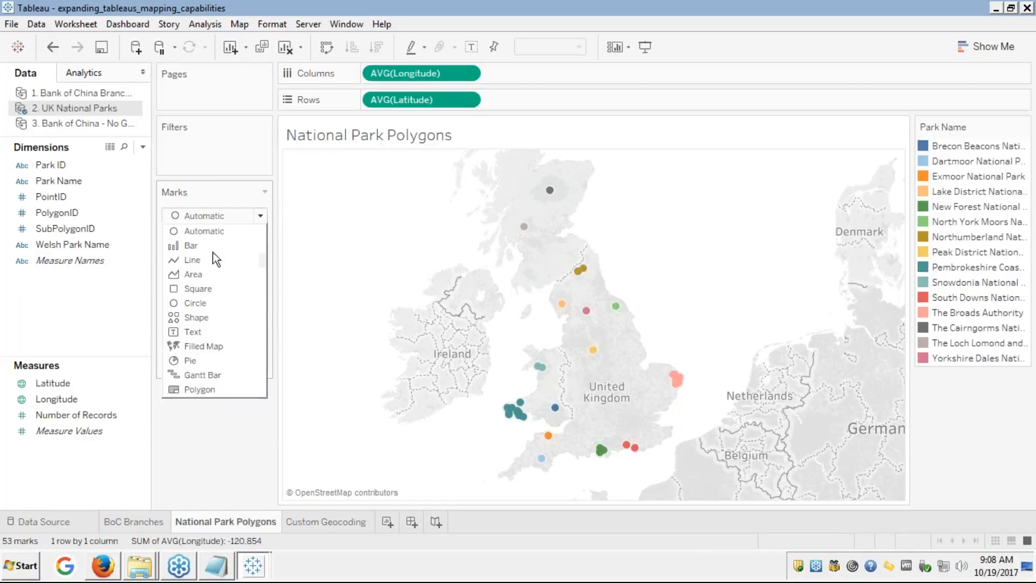
click(189, 260)
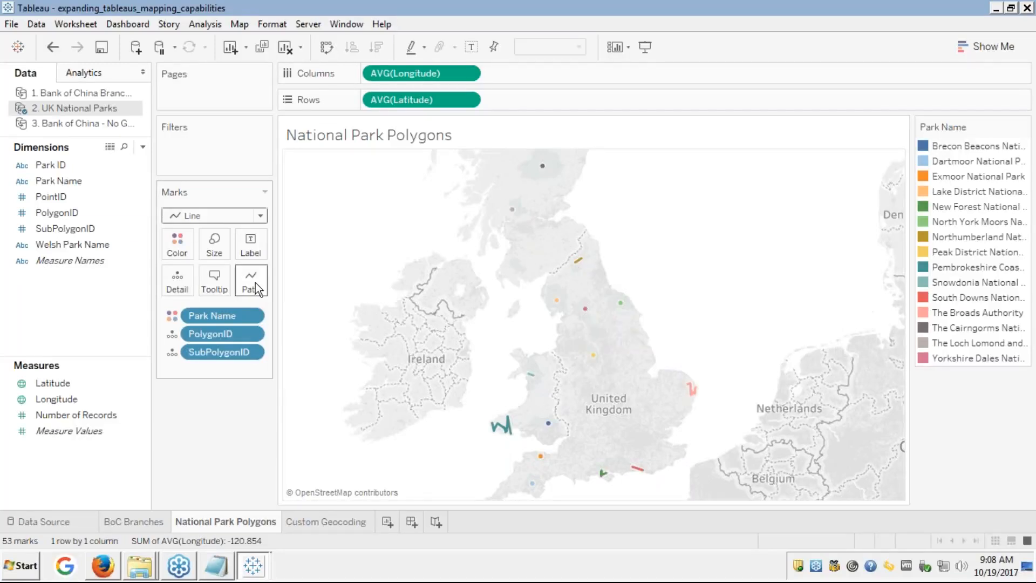
click(43, 196)
mouse_move(43, 195)
mouse_down()
mouse_move(173, 241)
mouse_move(250, 285)
mouse_up()
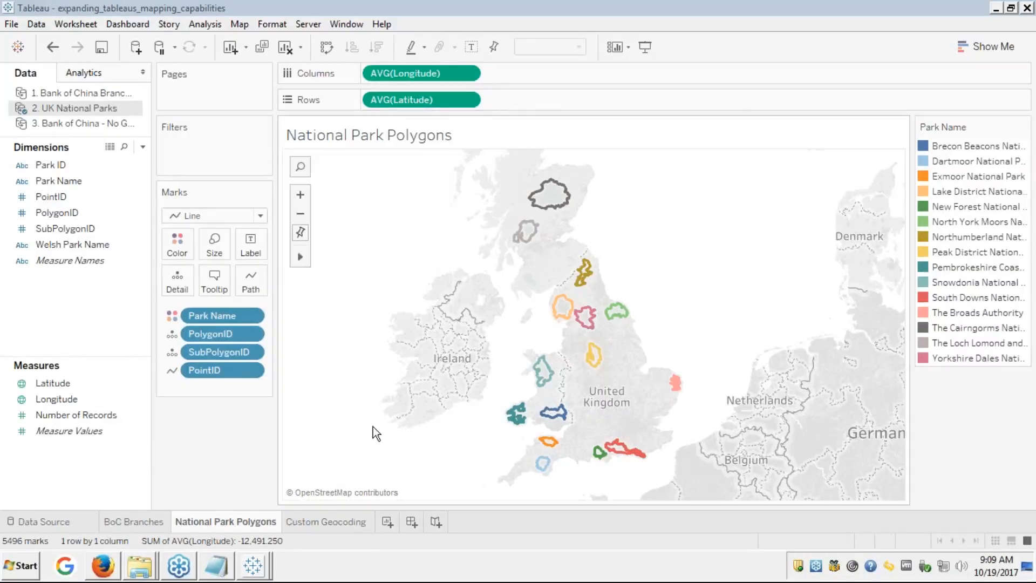
- Switch to the Module 6 presentation in Firefox and review the polygon map slides full screen from slide 36 to 37
click(108, 565)
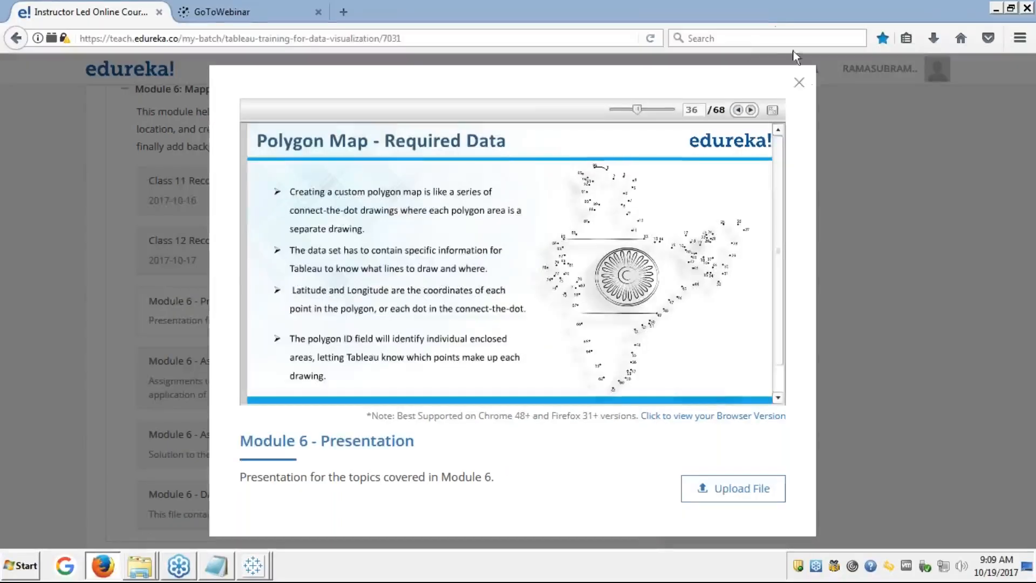
click(773, 109)
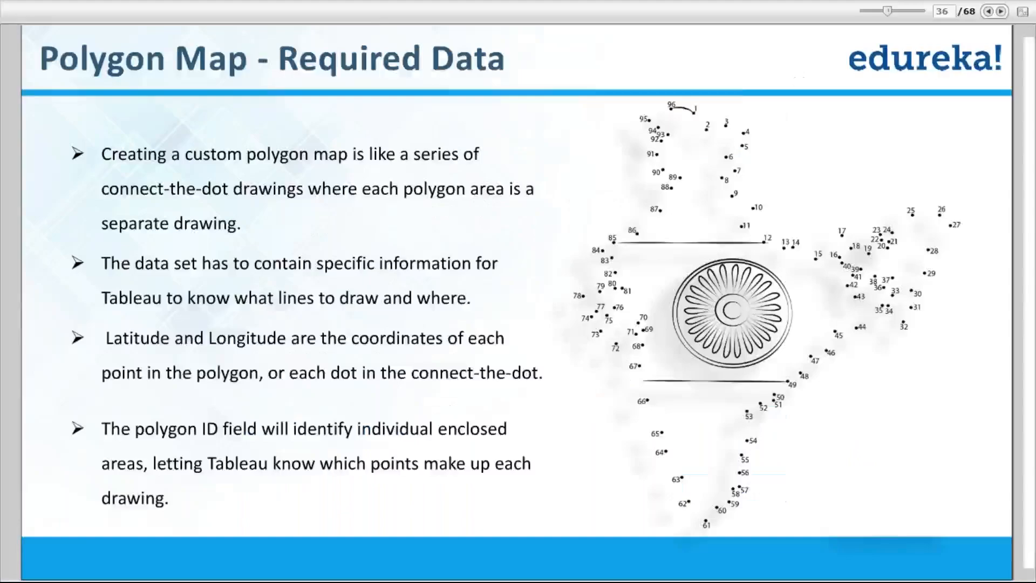
click(1001, 12)
click(1001, 12)
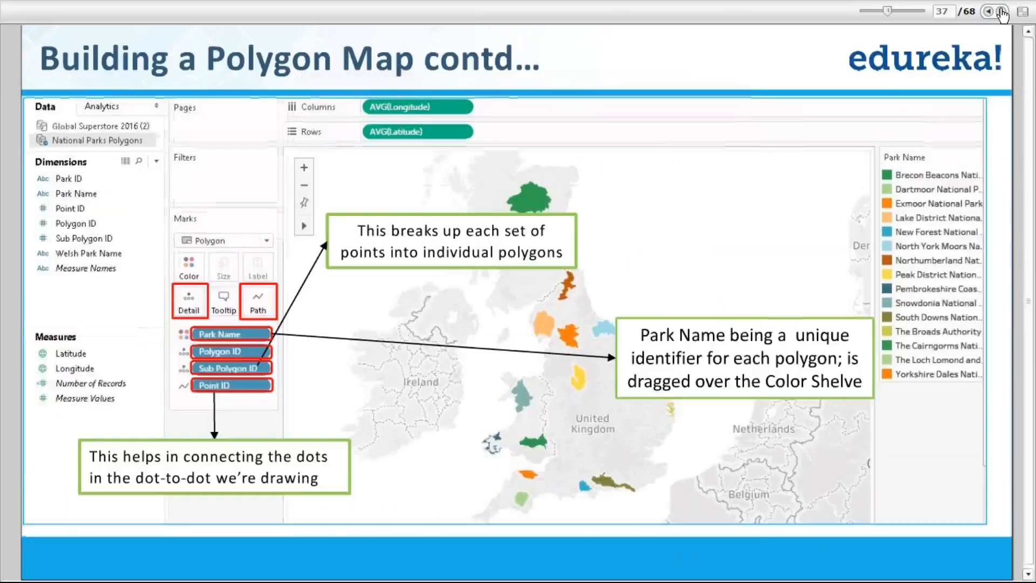
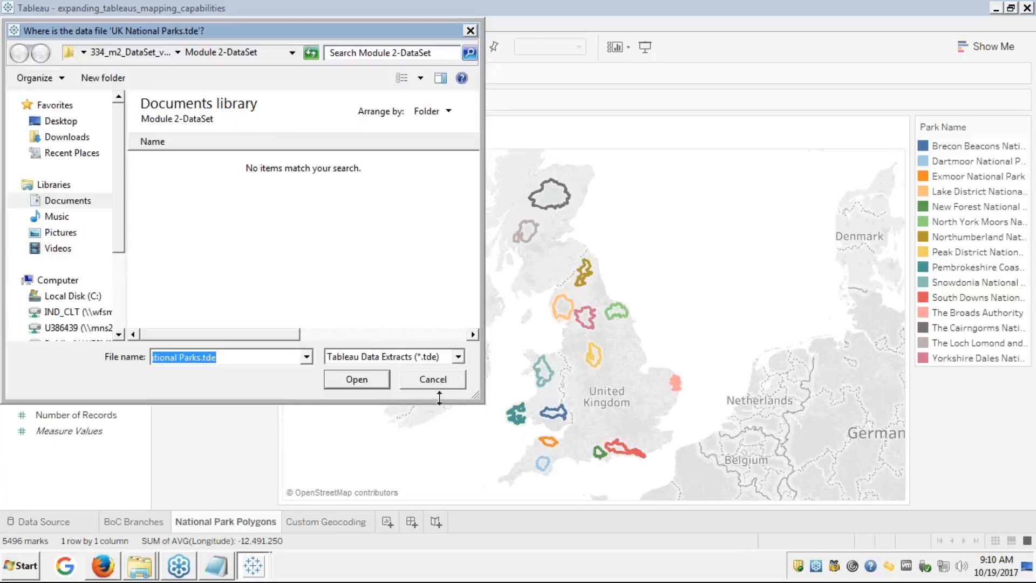
click(435, 379)
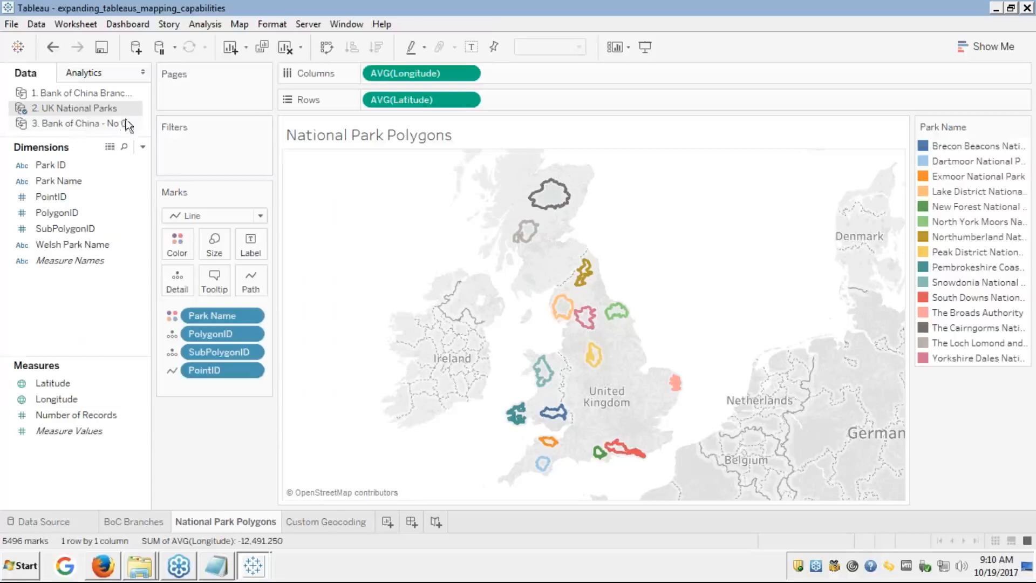
double_click(376, 135)
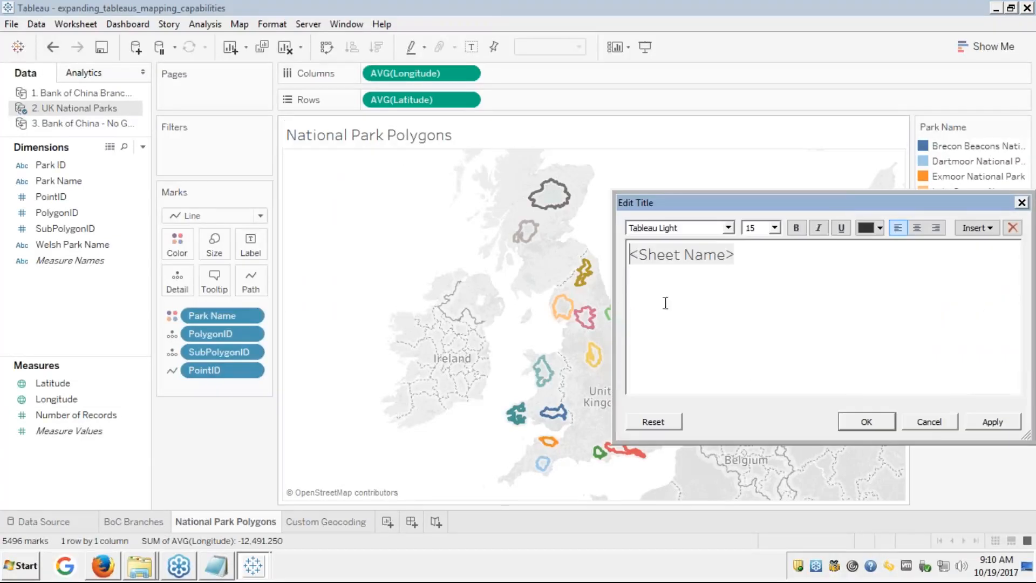
click(923, 420)
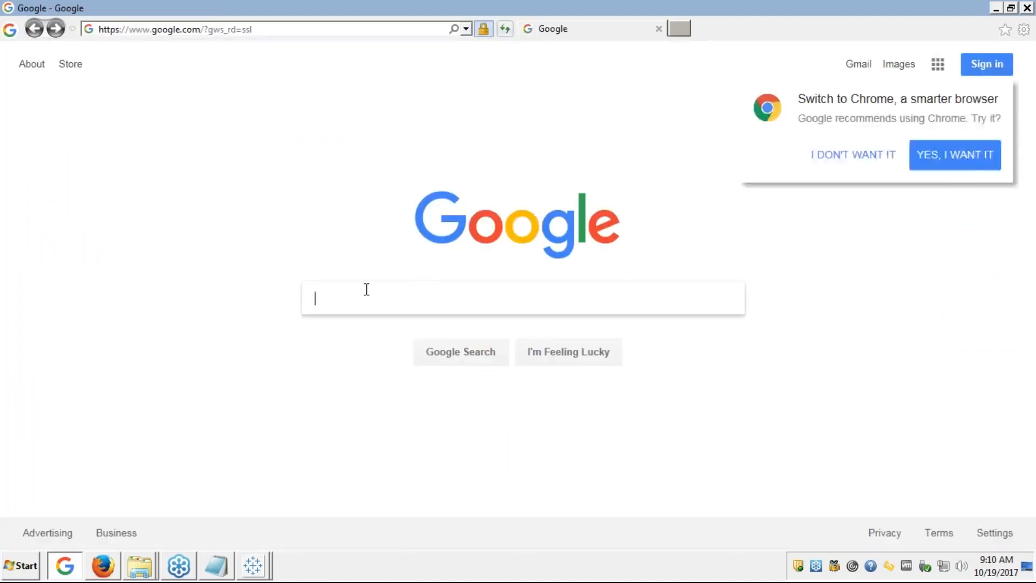
- Search Google in the other browser for "national parks poligon tableau"
text(national parks poli)
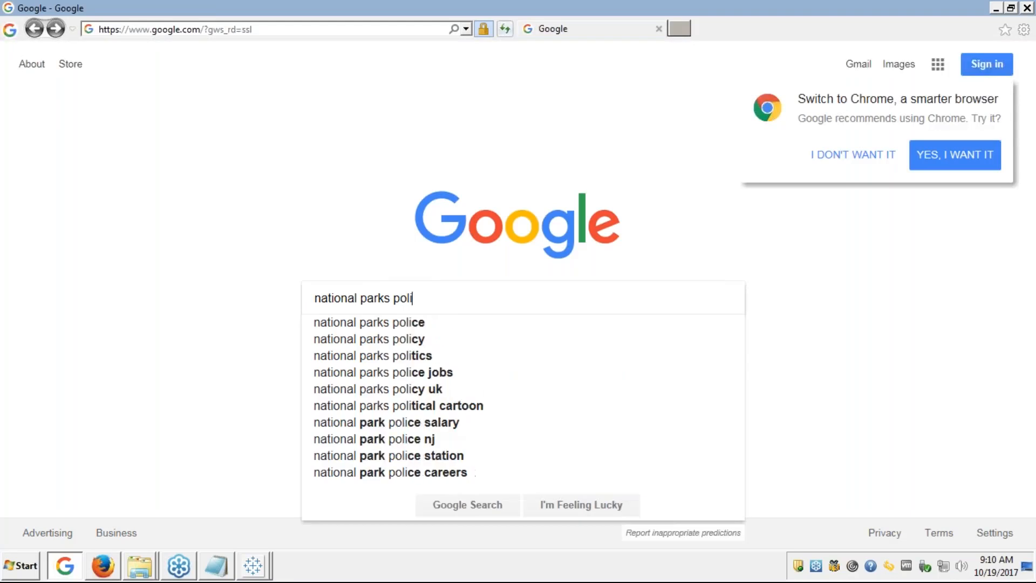
text(gon)
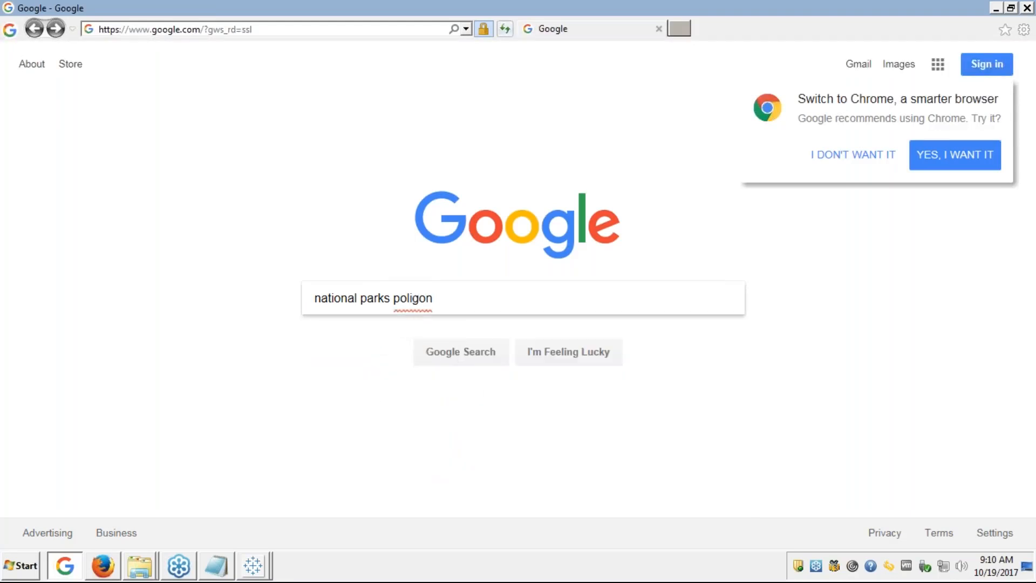
text( tableau)
key(Return)
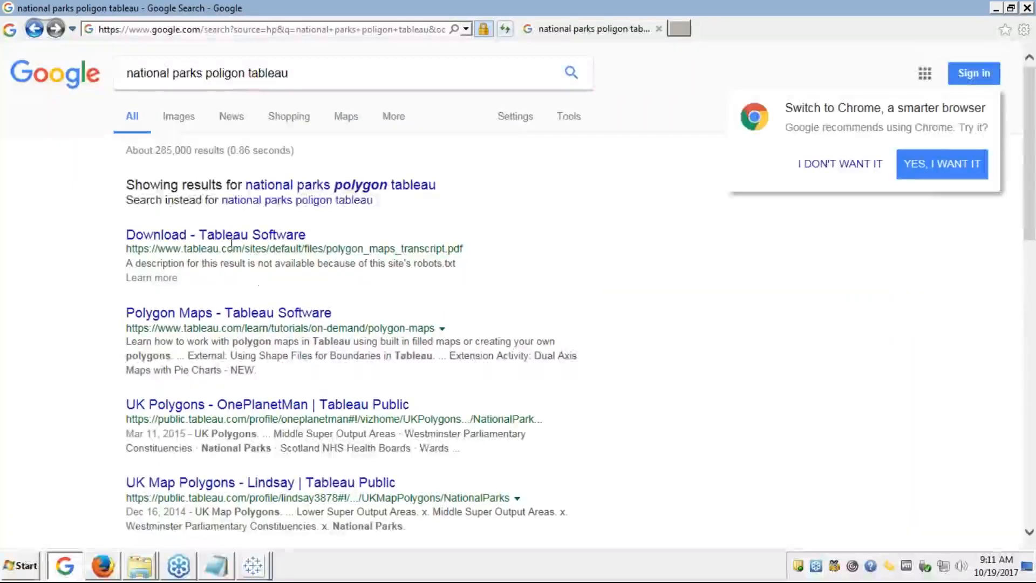
- Open the Polygon Maps tutorial from Tableau Software, select its web address, and close the page
click(232, 318)
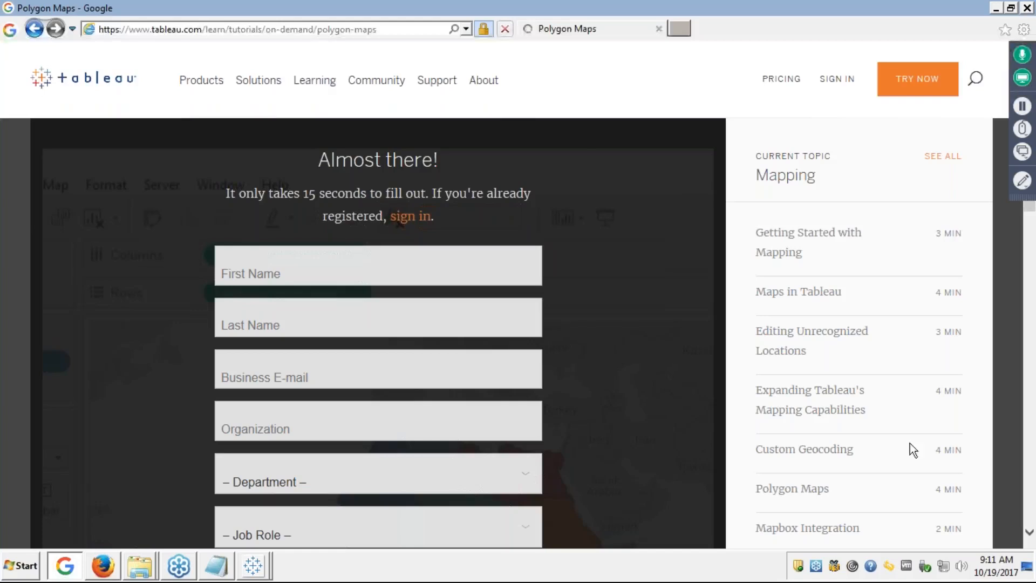
click(377, 32)
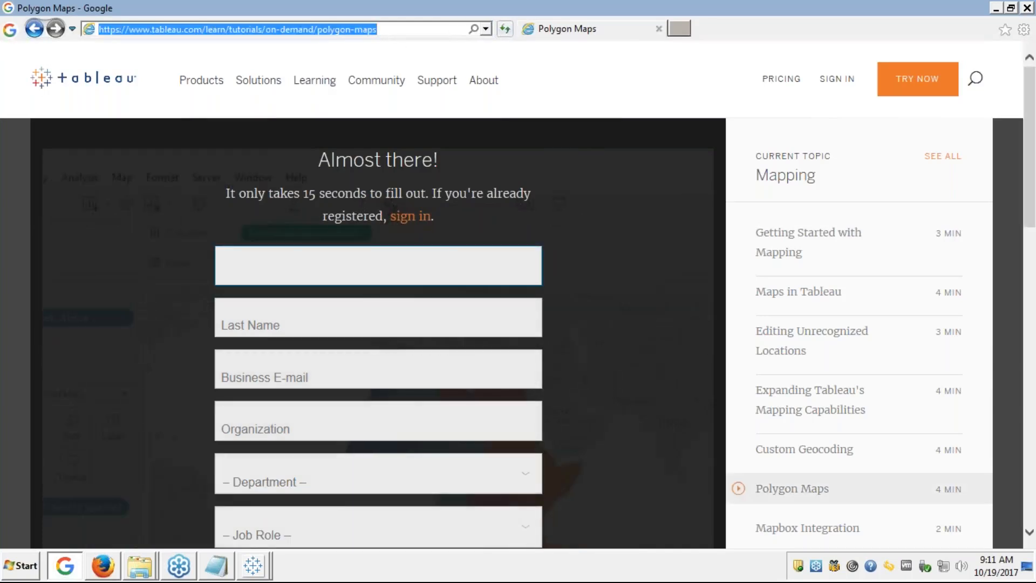
click(658, 29)
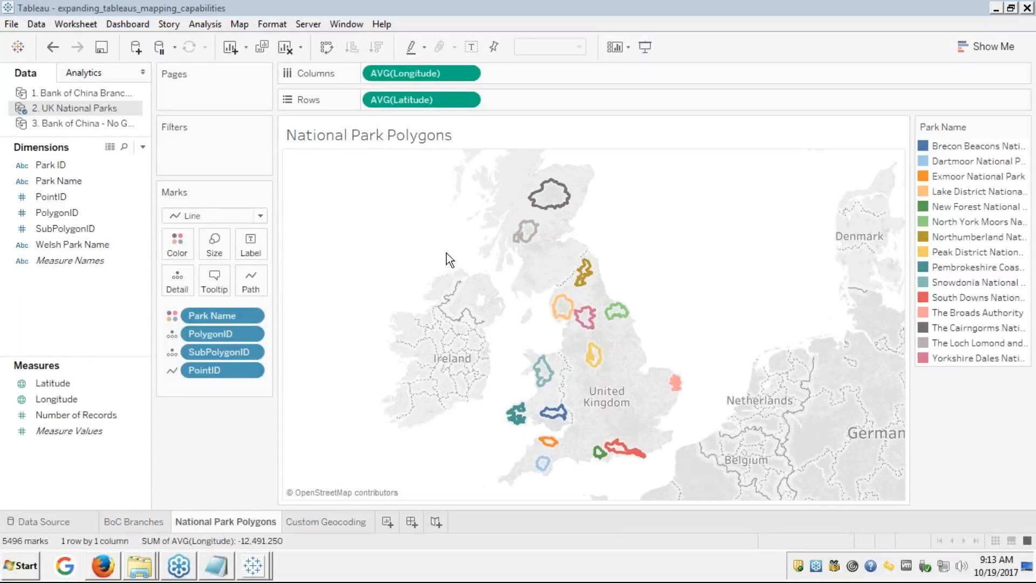
- Look up October 23 in the Windows system clock's October 2017 calendar, close the calendar, and open it again
click(997, 565)
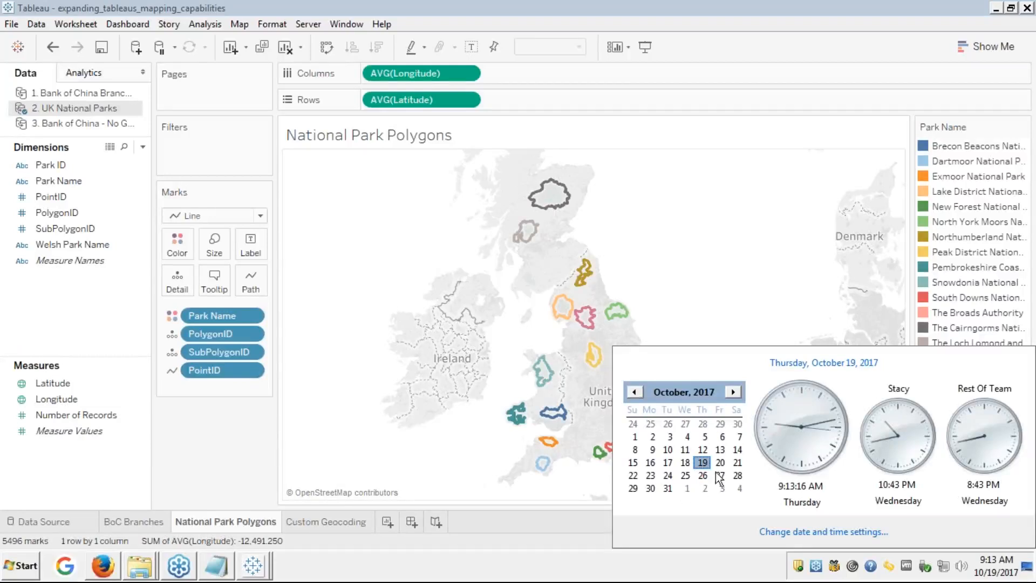
click(649, 476)
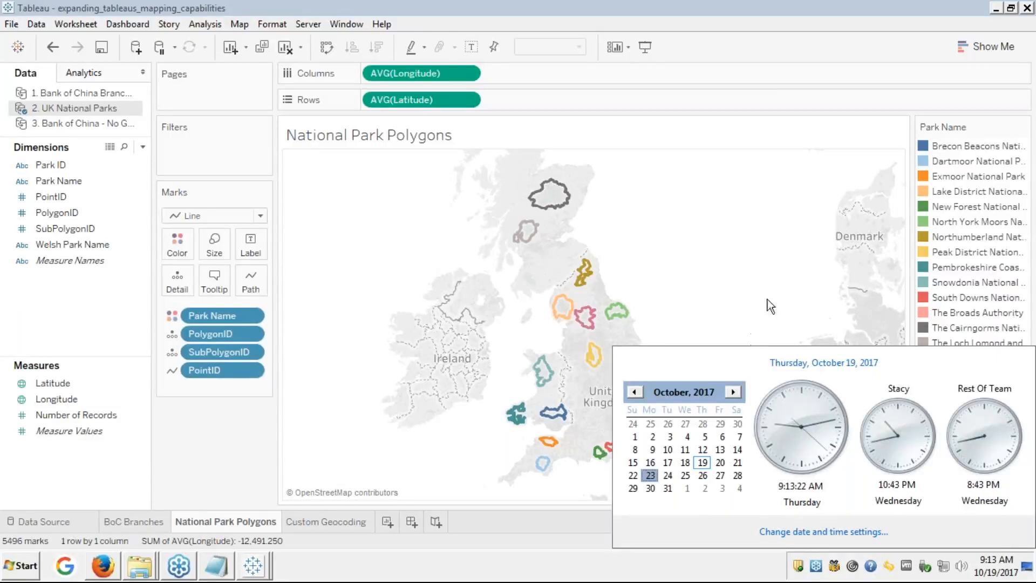
click(754, 278)
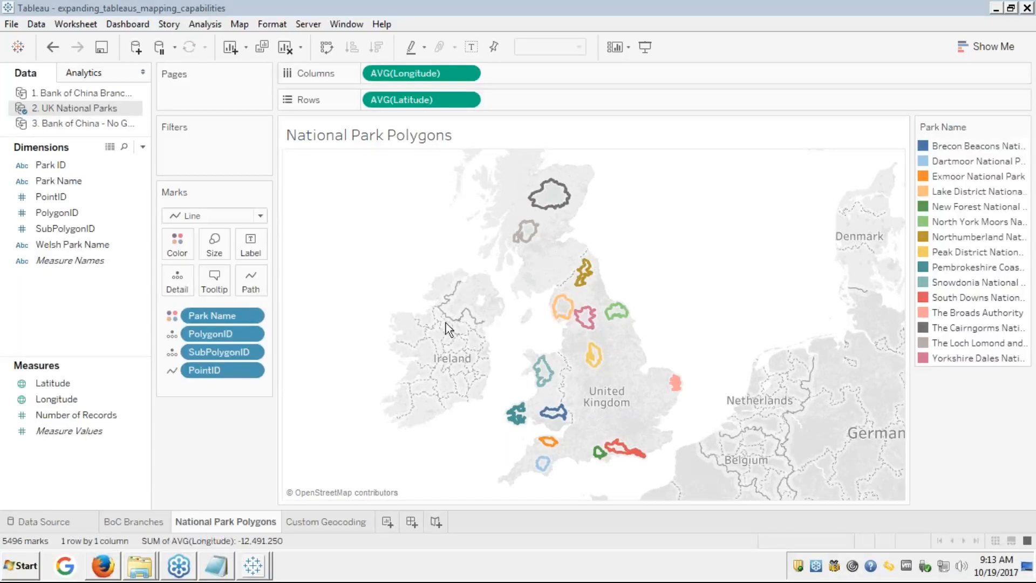
click(983, 573)
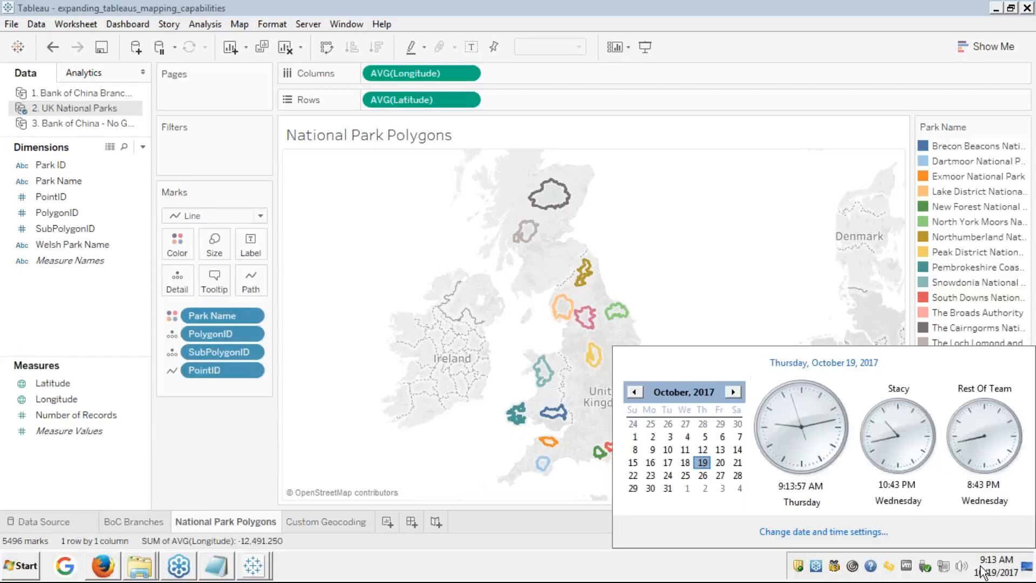